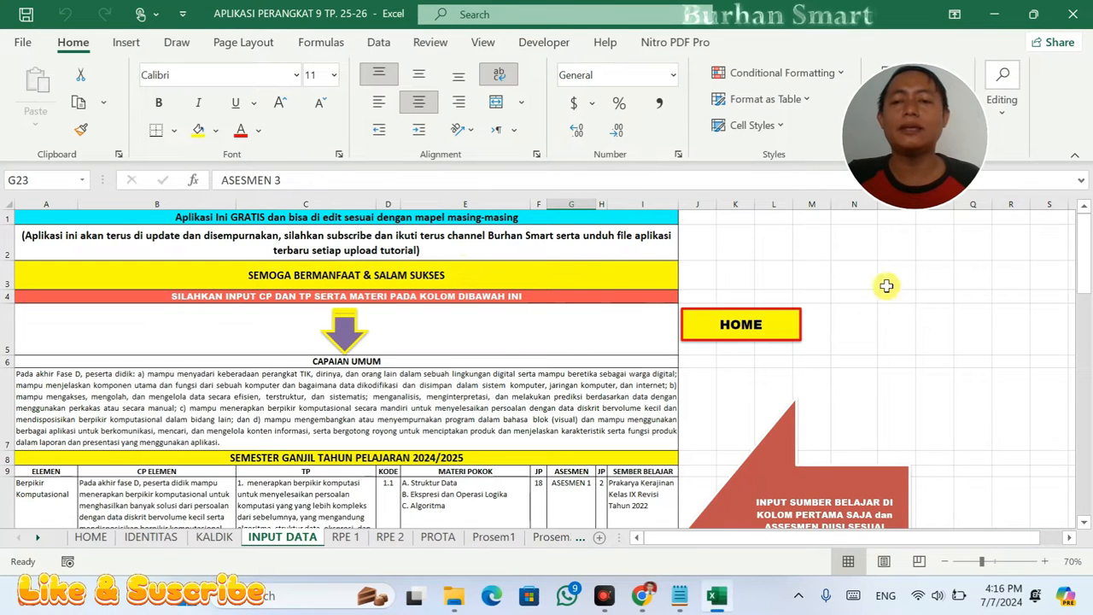
click(891, 278)
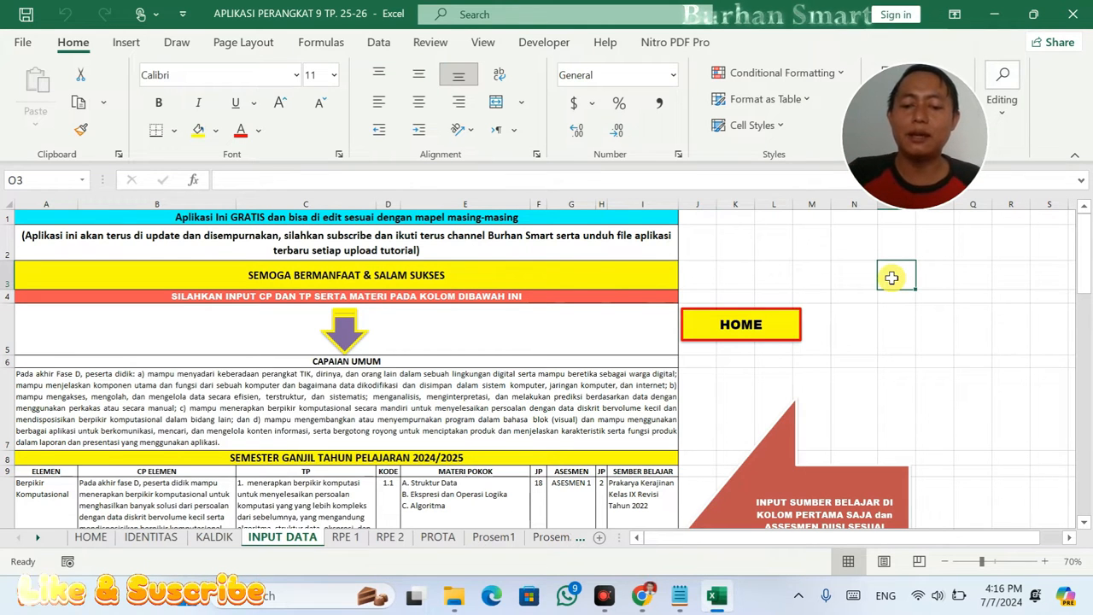
text(8)
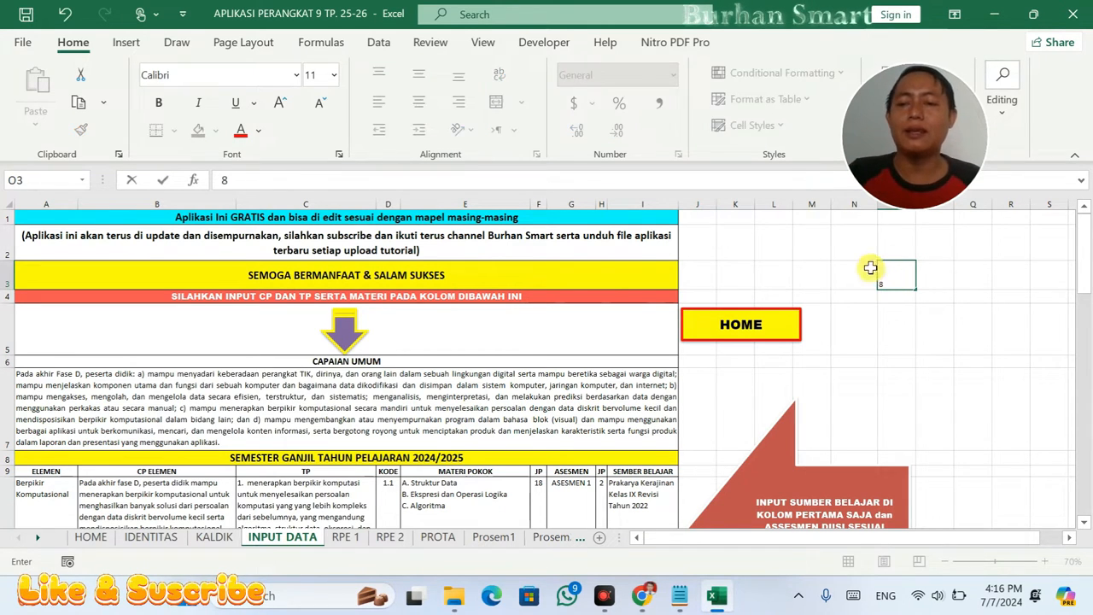
key(Return)
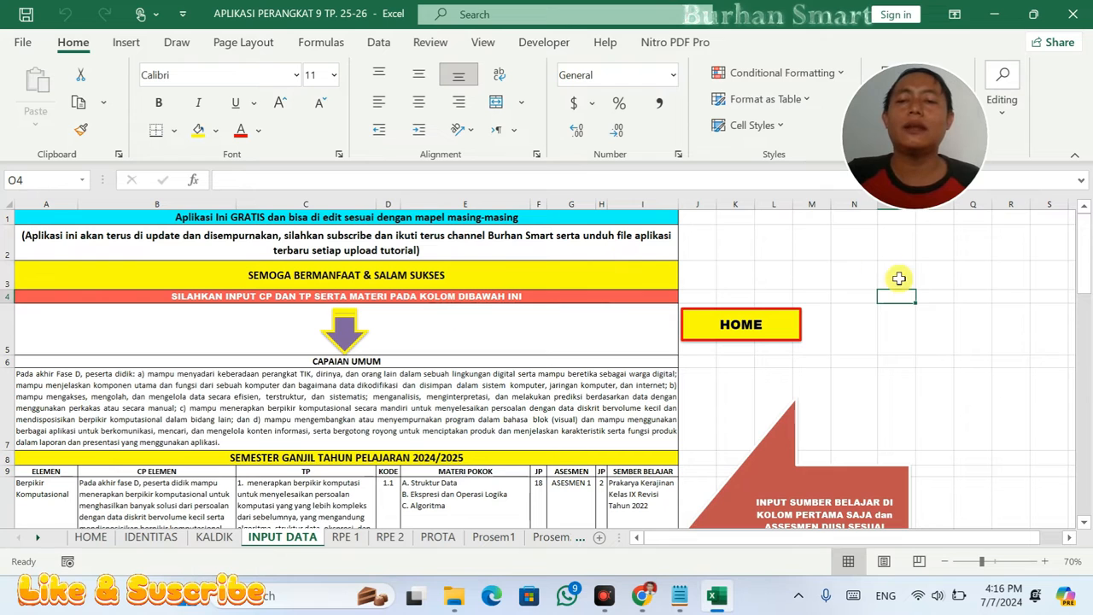
- Set the font size of cell N5 on the INPUT DATA sheet to 18
click(854, 328)
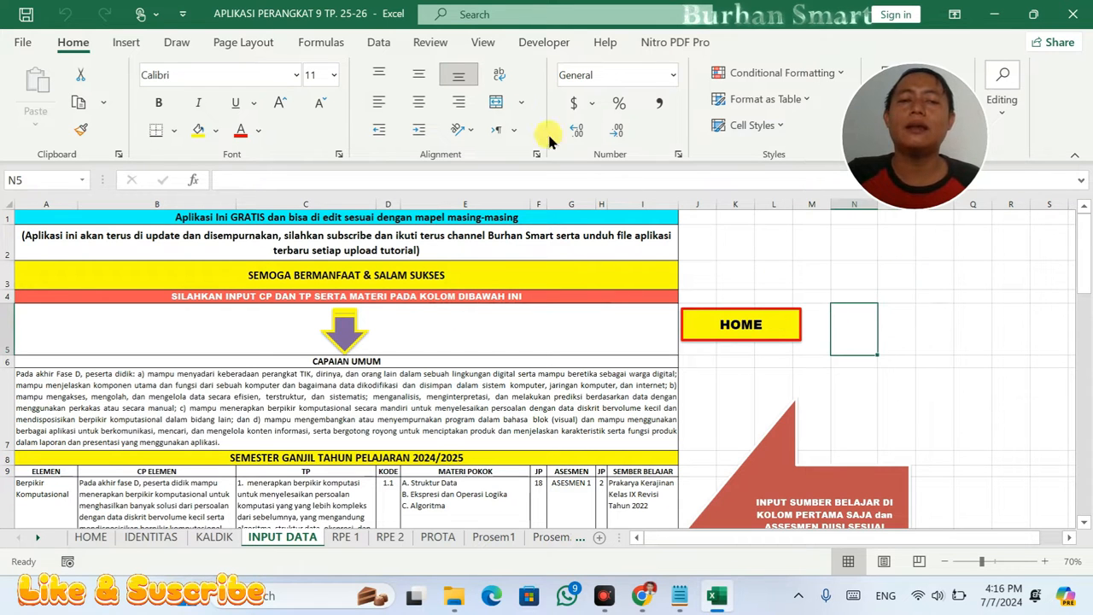
click(333, 74)
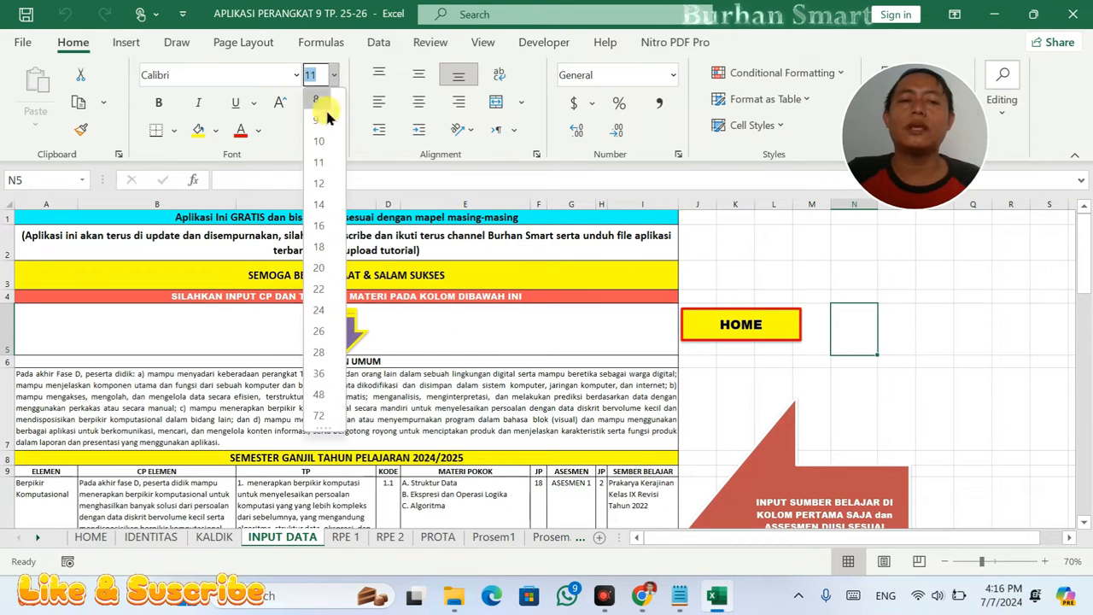
click(319, 246)
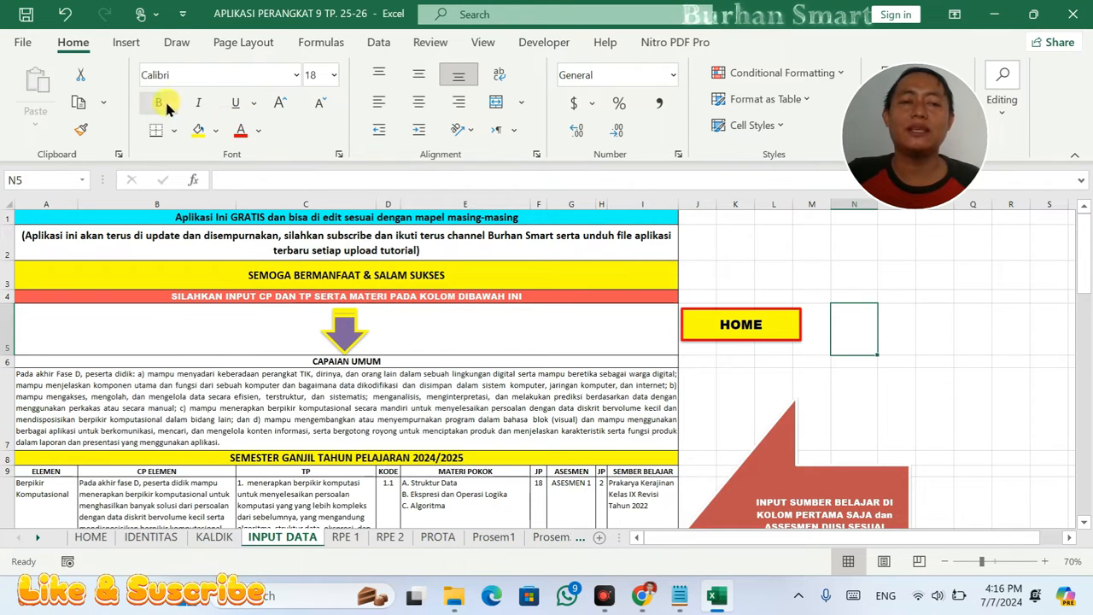
click(982, 347)
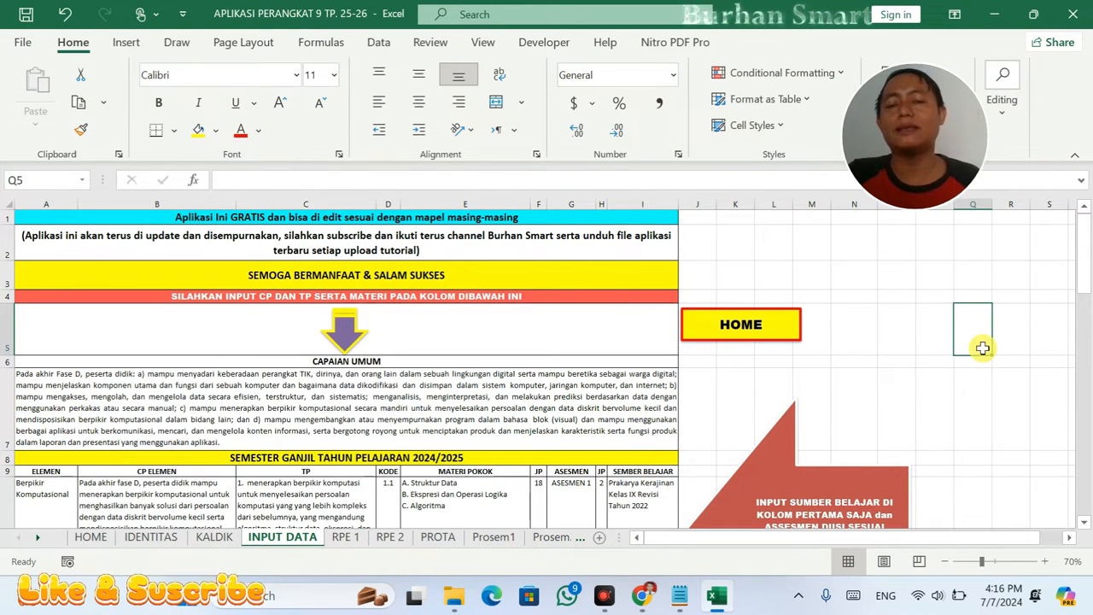
- Switch to the Notepad notes, insert the word ANGKA before TERSEBUT in the third instruction line, save the note and close it
click(680, 596)
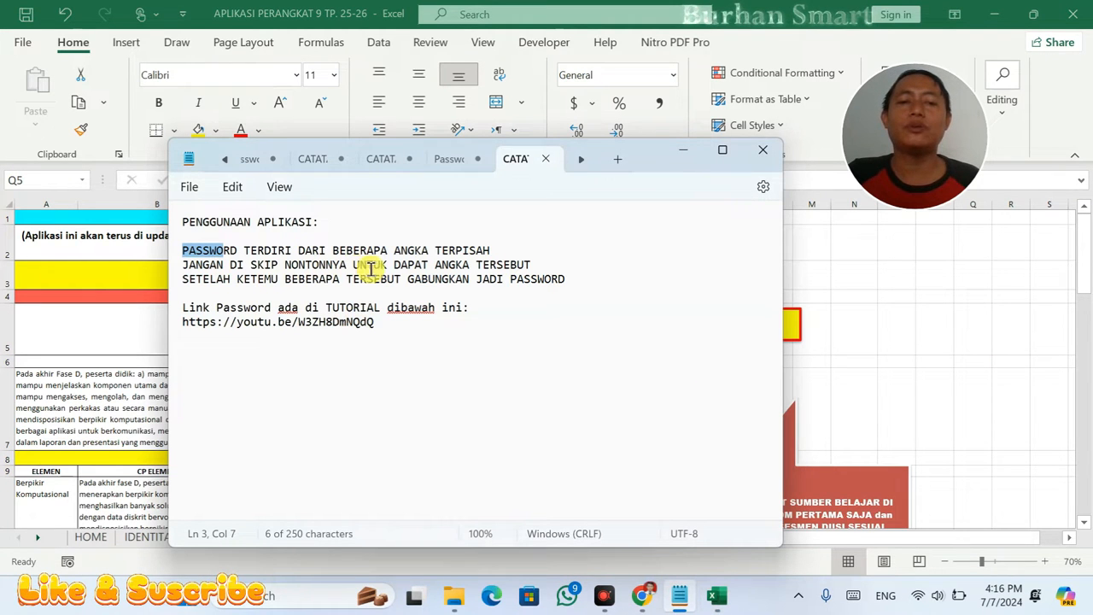
drag(534, 264, 443, 266)
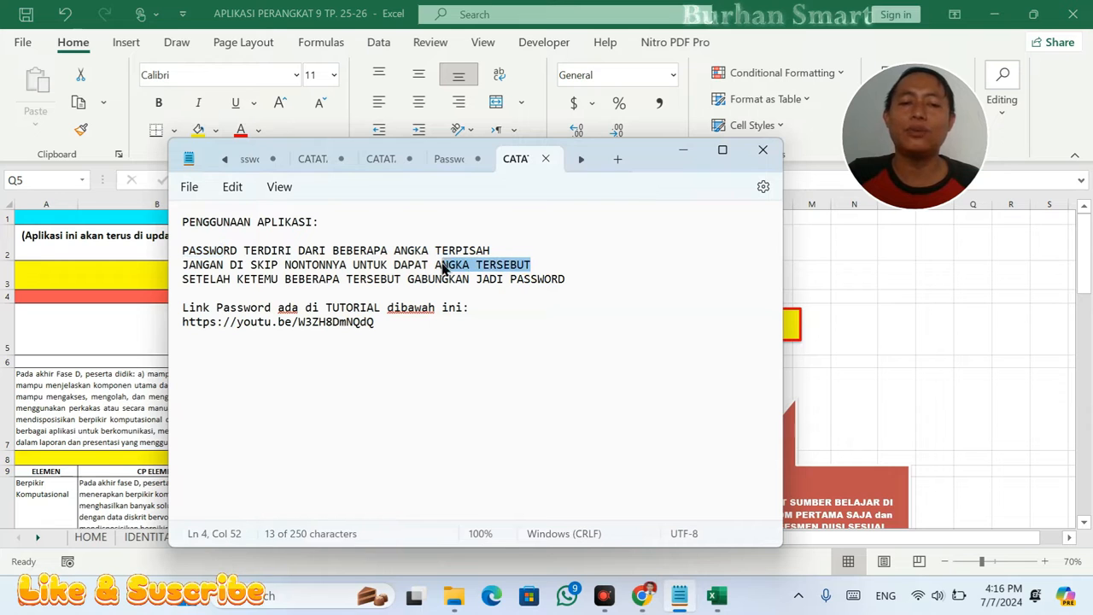
drag(190, 280, 346, 284)
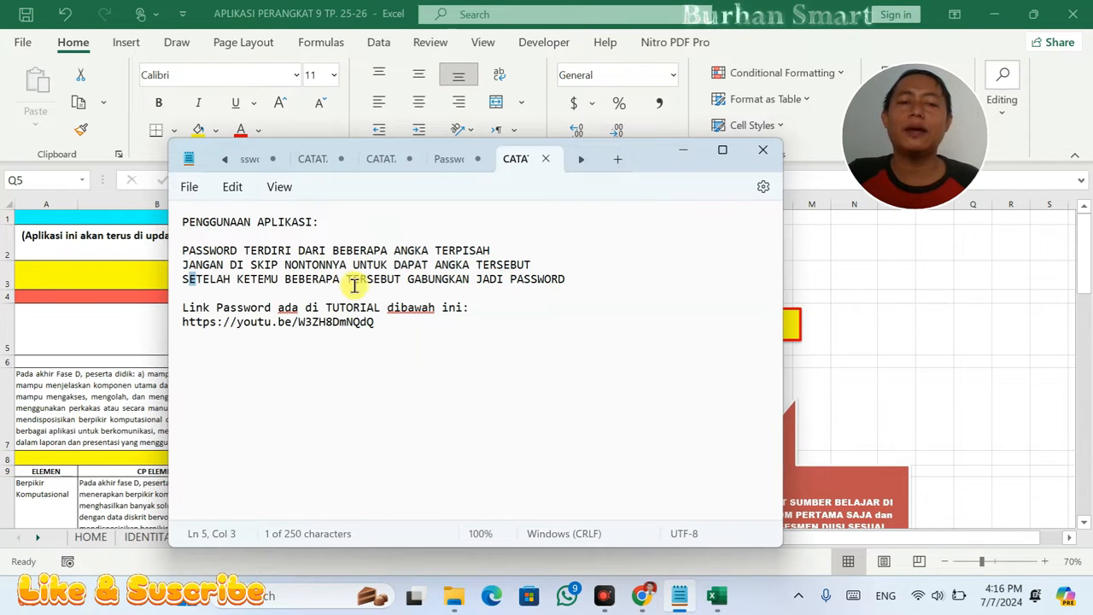
click(347, 282)
text(ANGKA)
key(ctrl+s)
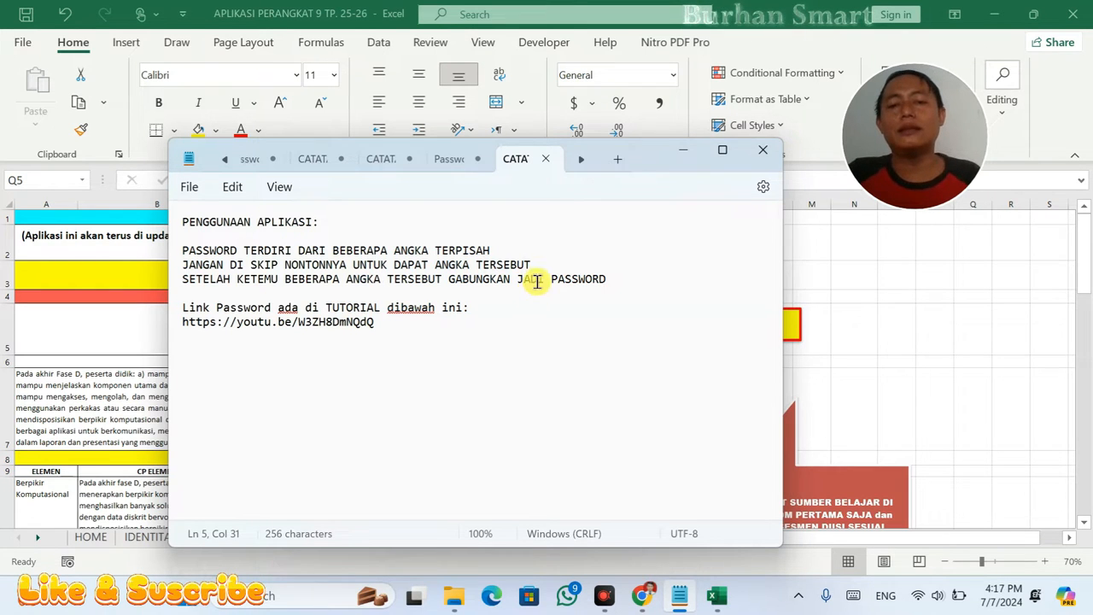
text(,)
click(762, 151)
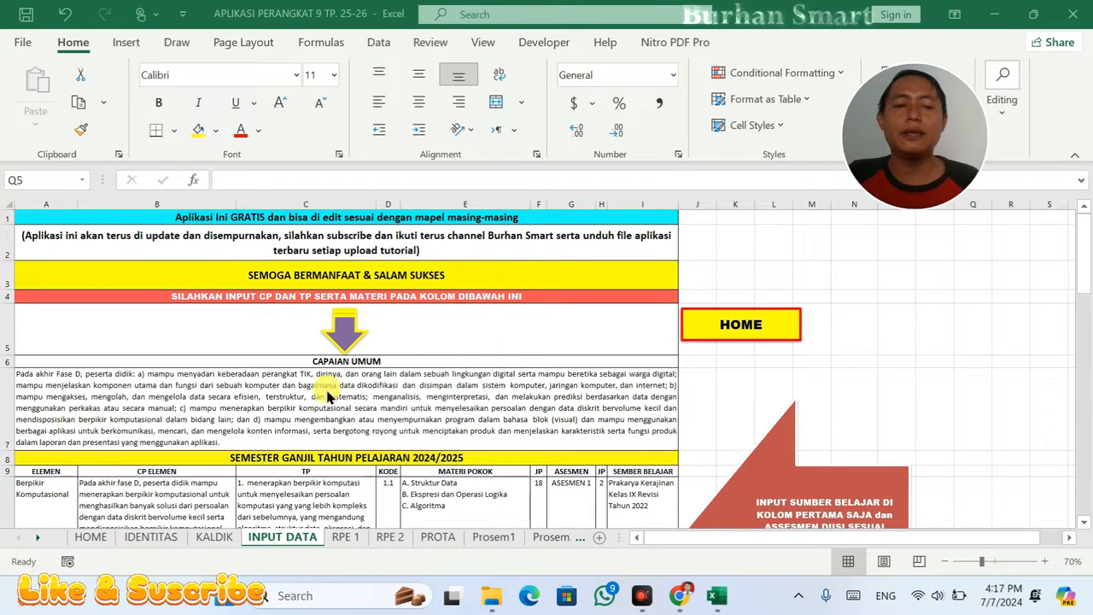
click(243, 405)
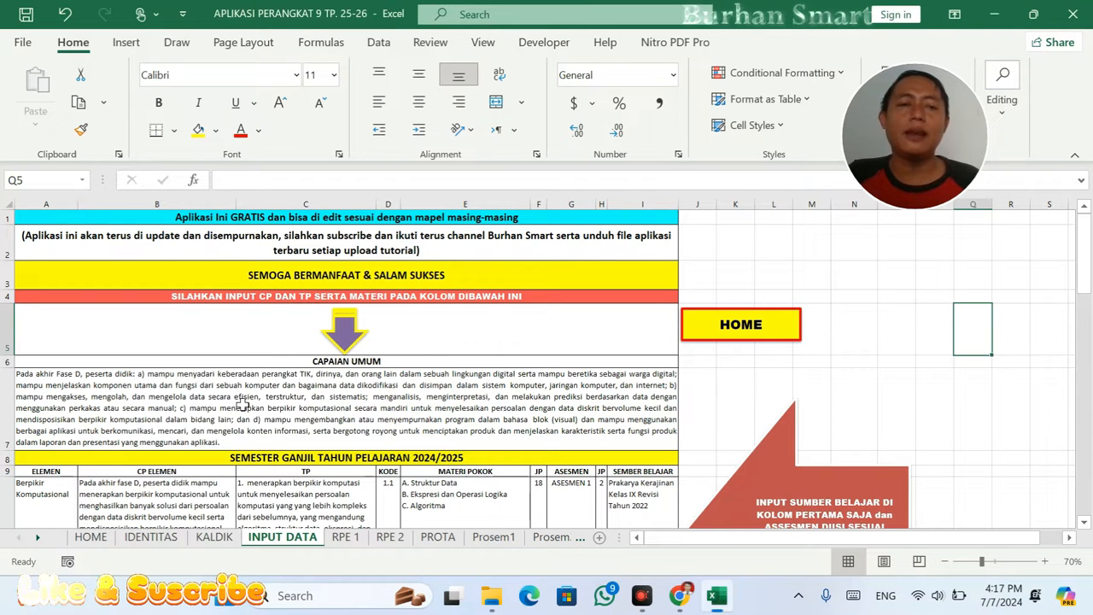
click(255, 398)
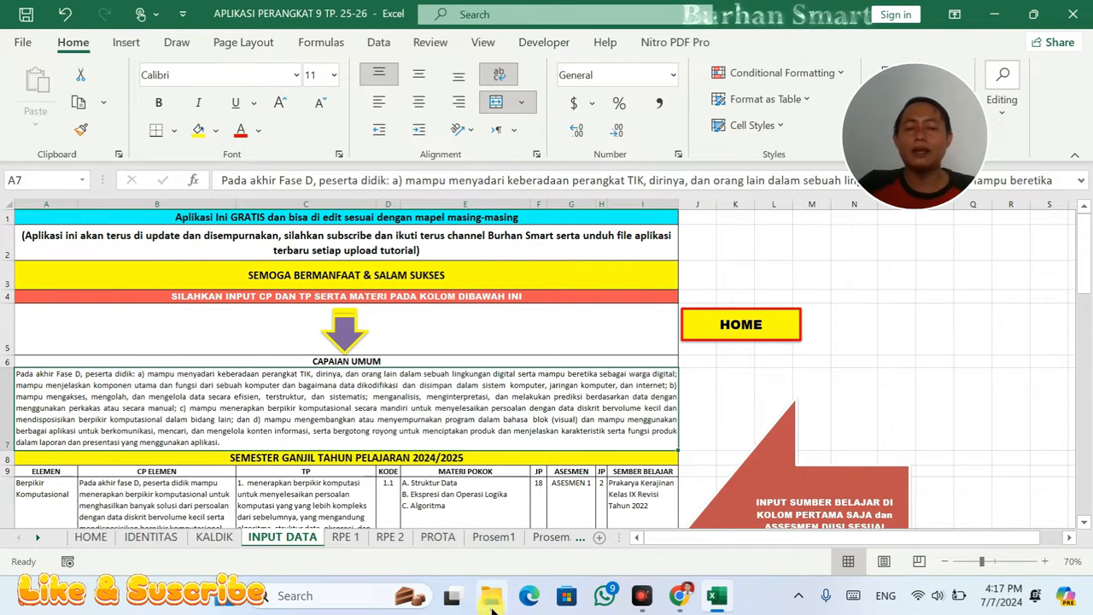
mouse_move(485, 605)
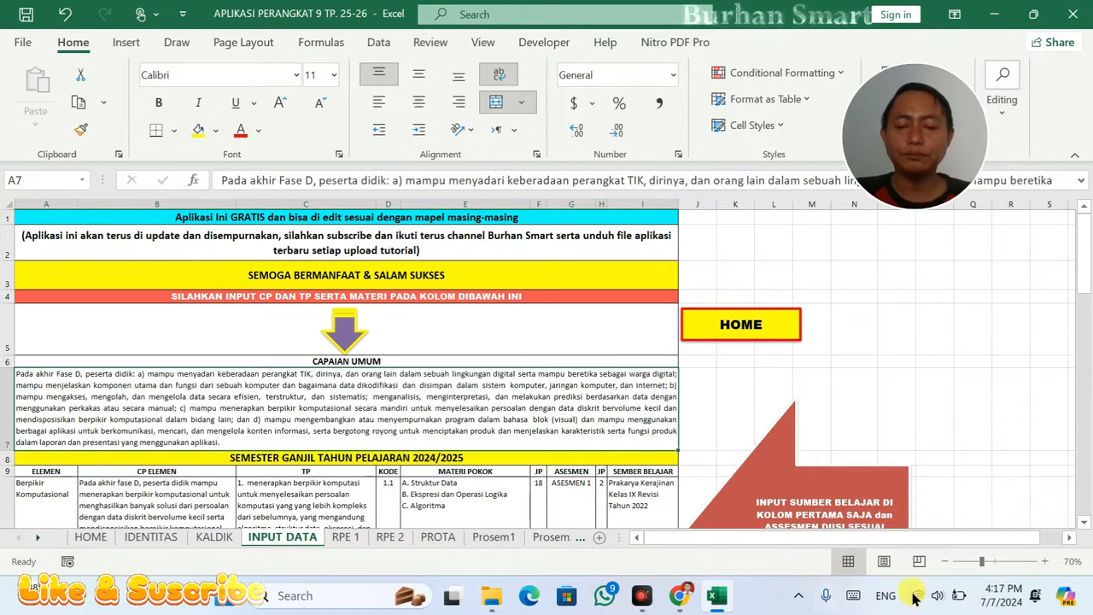
click(319, 403)
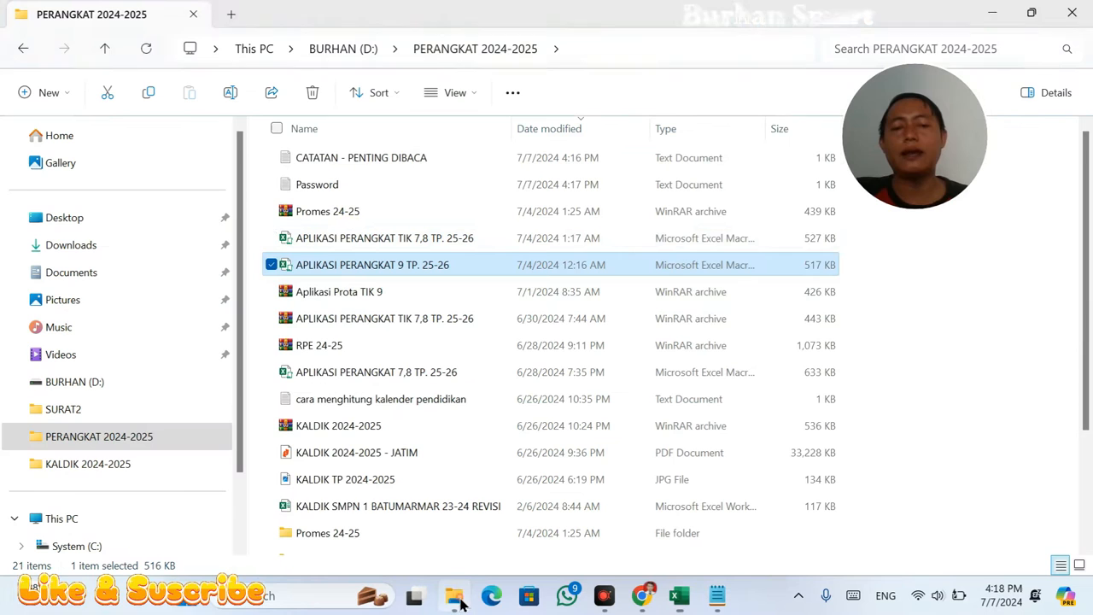
- Switch to File Explorer and open the SMPN 1 BATUMARMAR folder on the D: drive
click(453, 595)
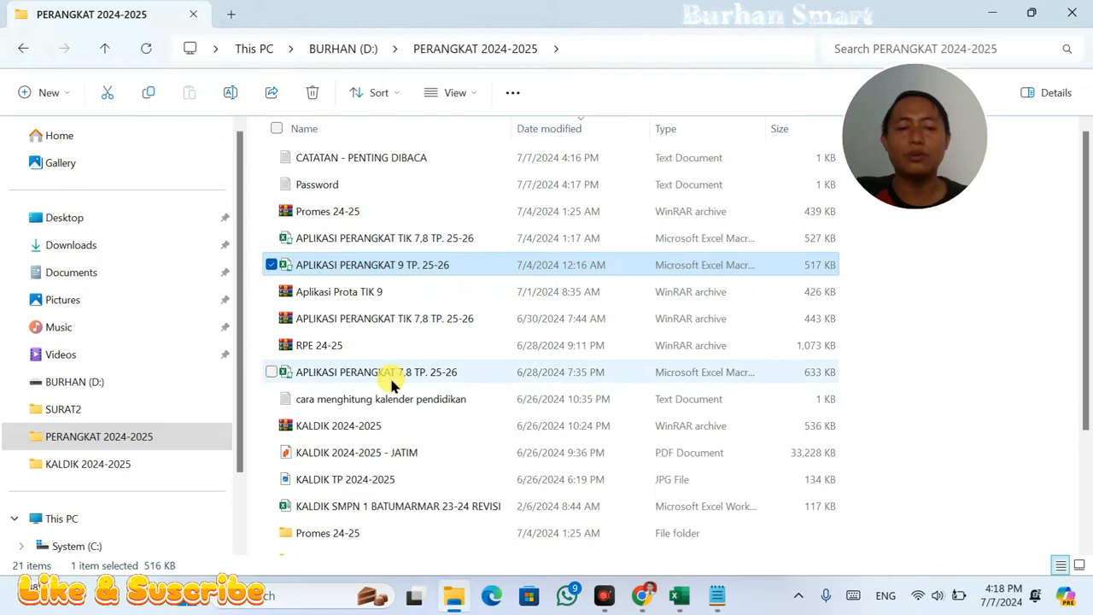
scroll(391, 386, down, 2)
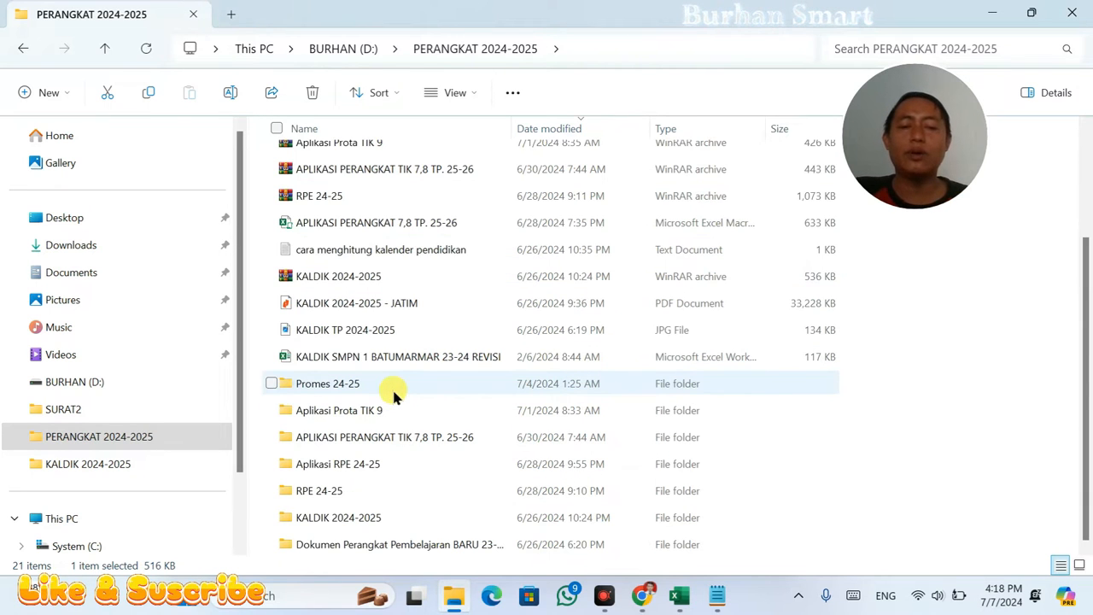
click(81, 384)
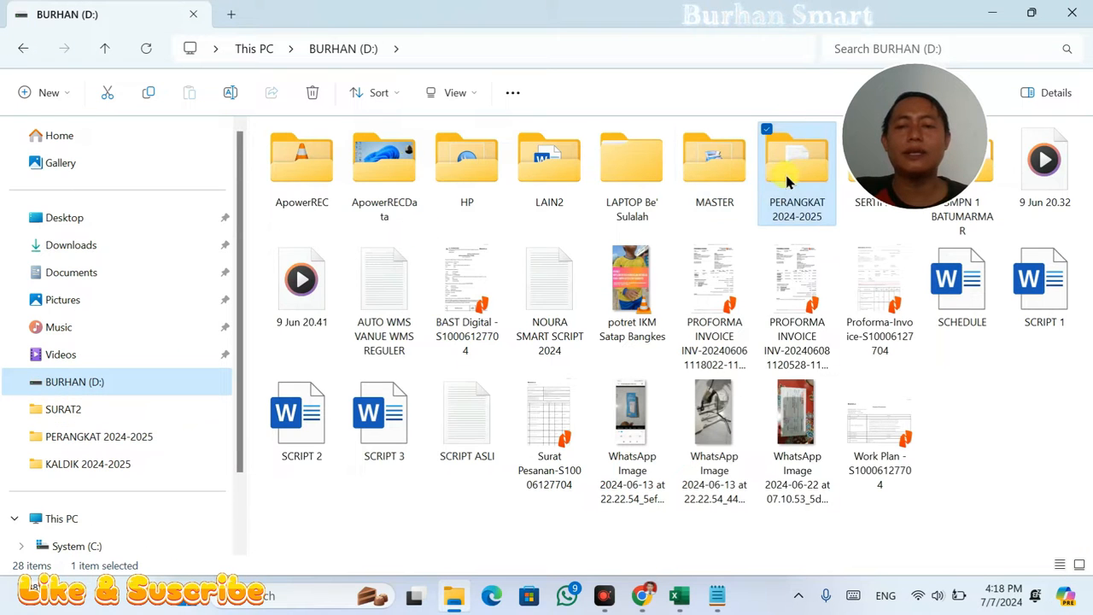
double_click(787, 181)
key(alt+Left)
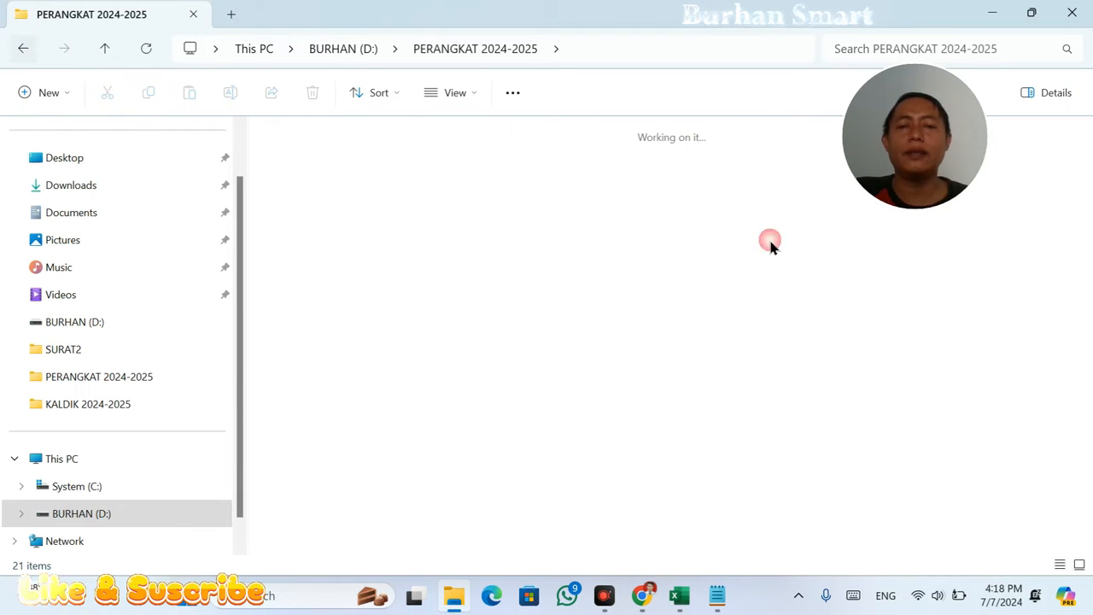
click(964, 218)
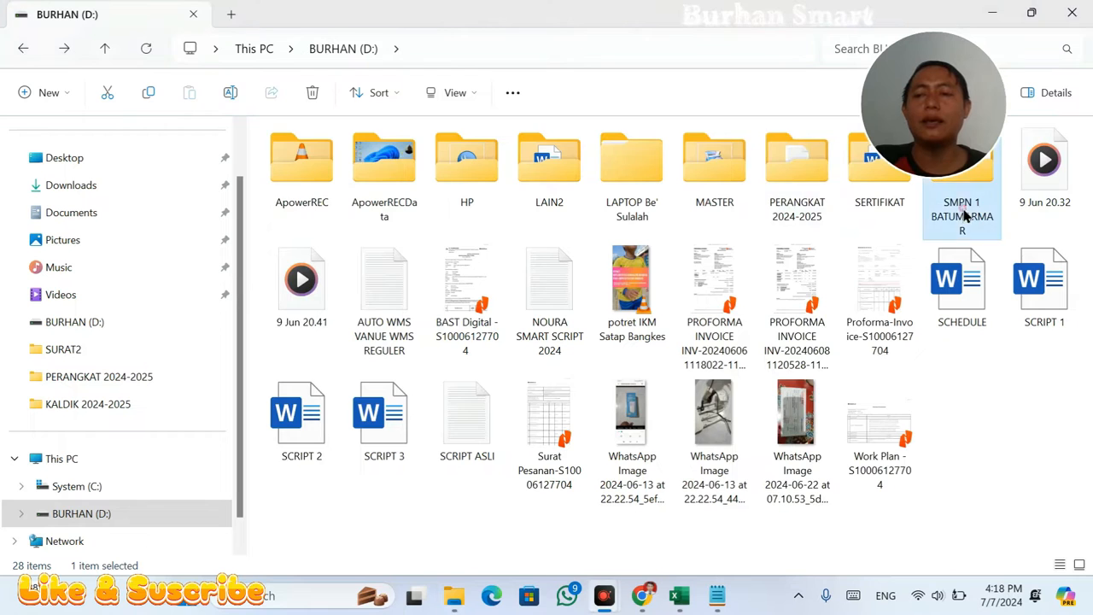
double_click(963, 217)
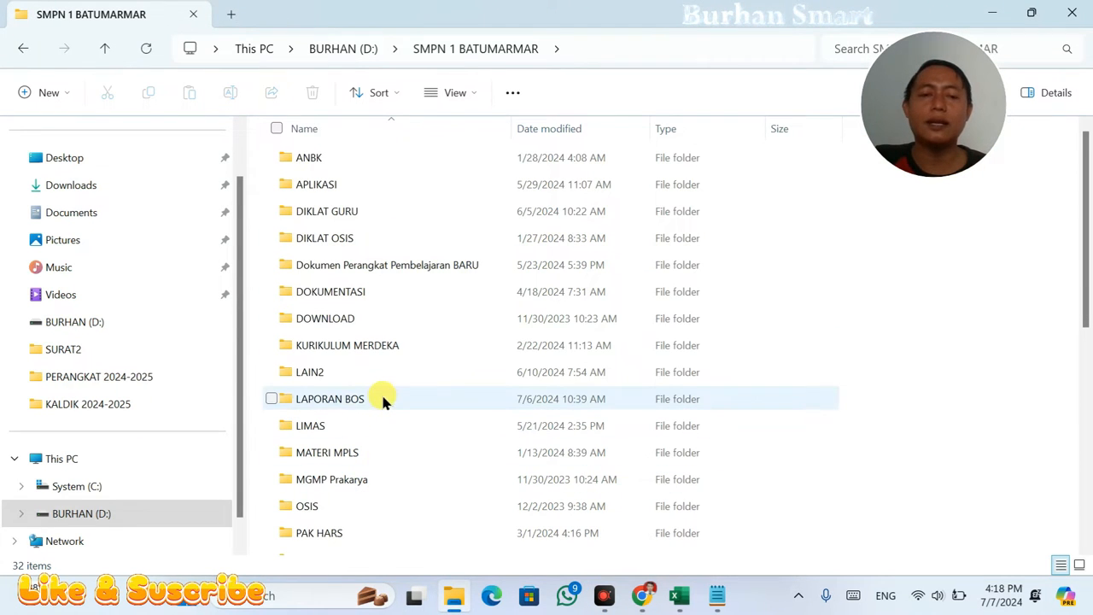
- Open the Excel workbook PROMES PRAKARYA GENAP KELAS 9 TP. 23-24 from Dokumen Perangkat Pembelajaran BARU, 2. PROMES, TP. 2023-2024
double_click(397, 266)
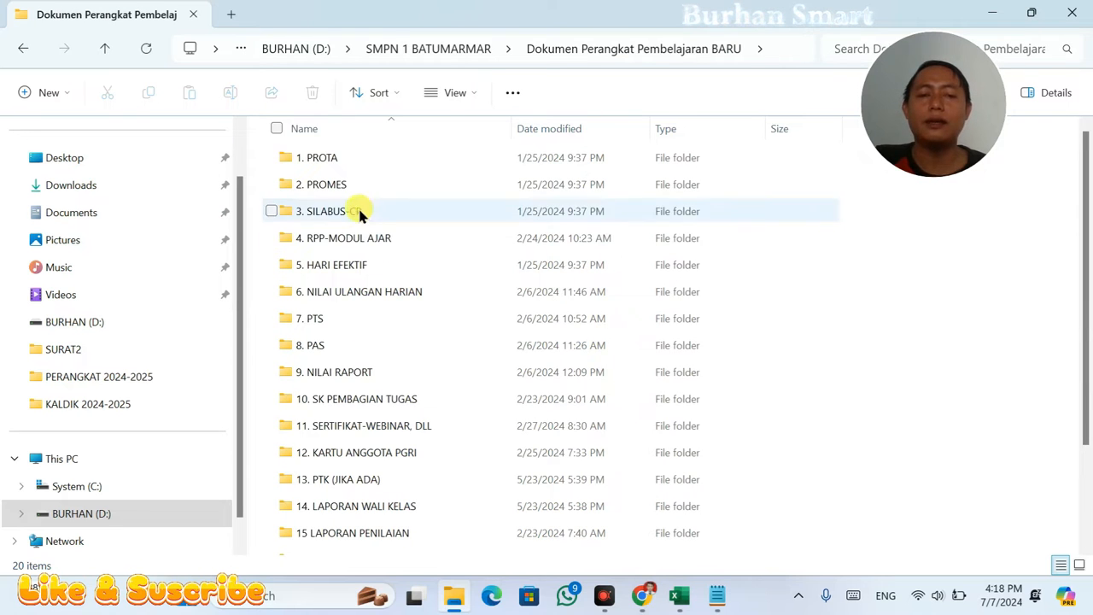
double_click(356, 193)
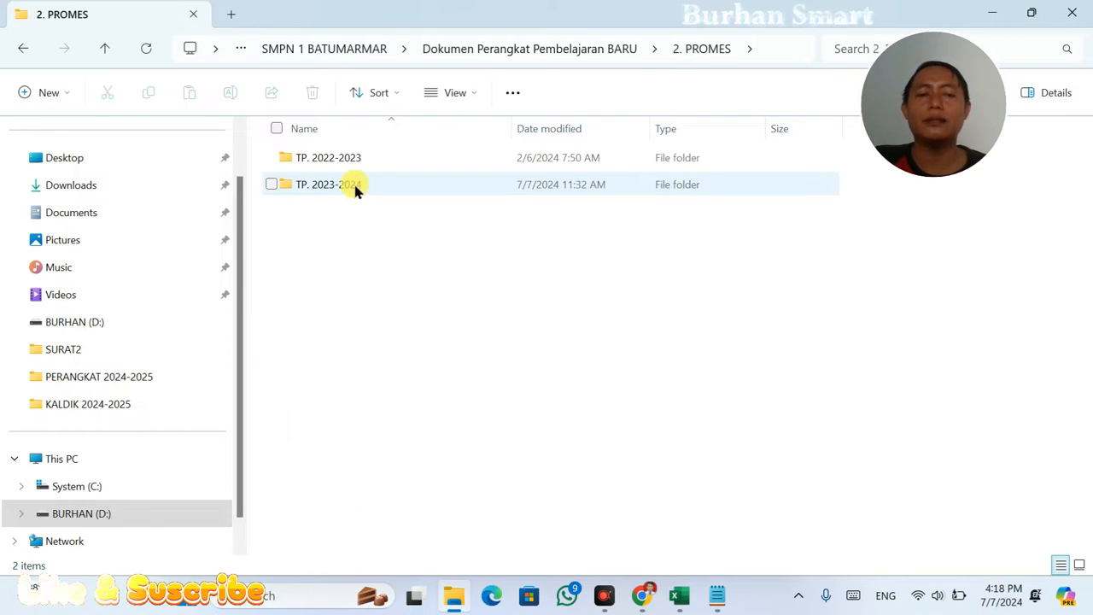
double_click(356, 189)
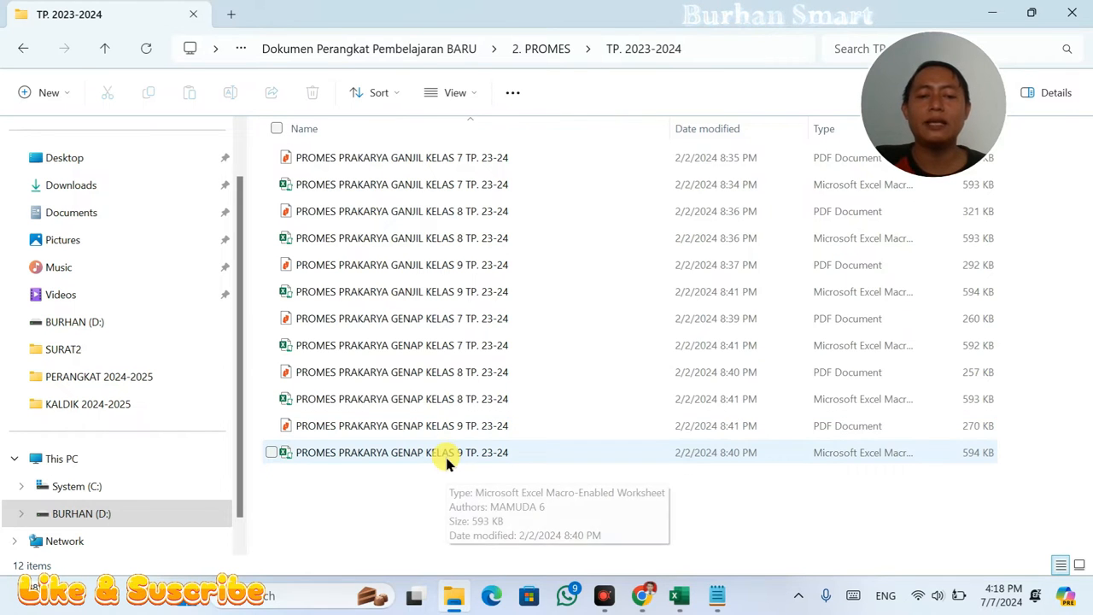
double_click(459, 457)
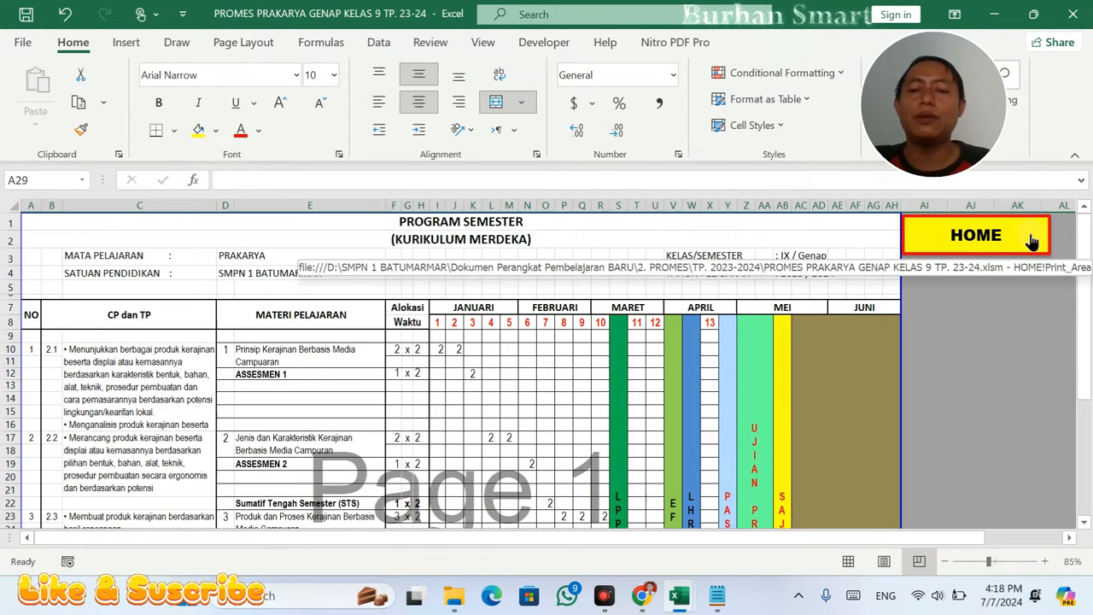
- Examine the numbered week columns in row 8 of the PROGRAM SEMESTER sheet
click(1033, 239)
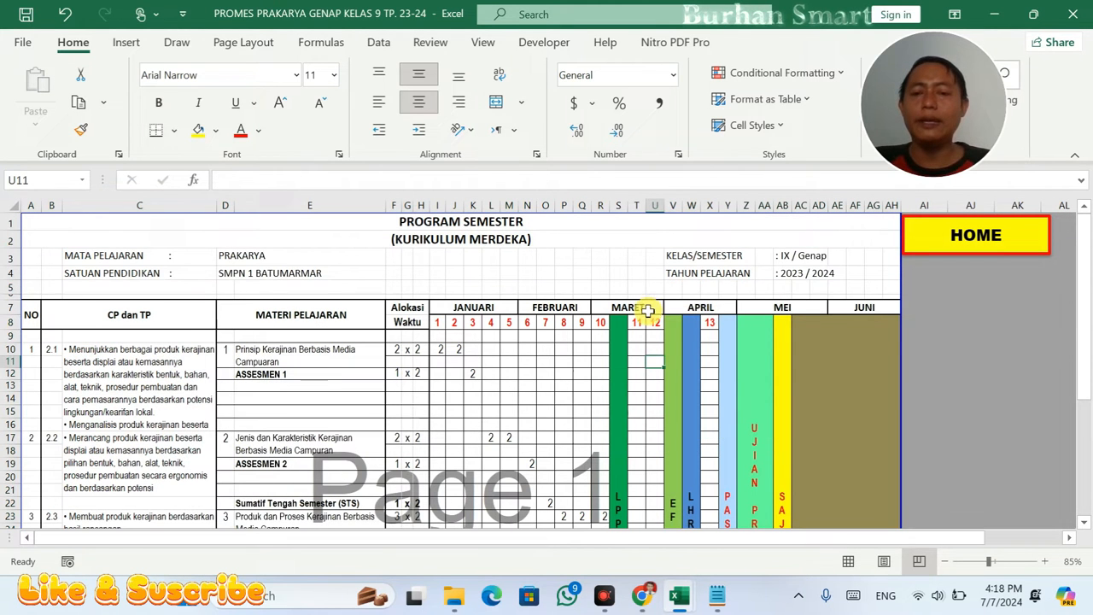
drag(711, 323, 673, 324)
click(639, 323)
drag(564, 323, 441, 323)
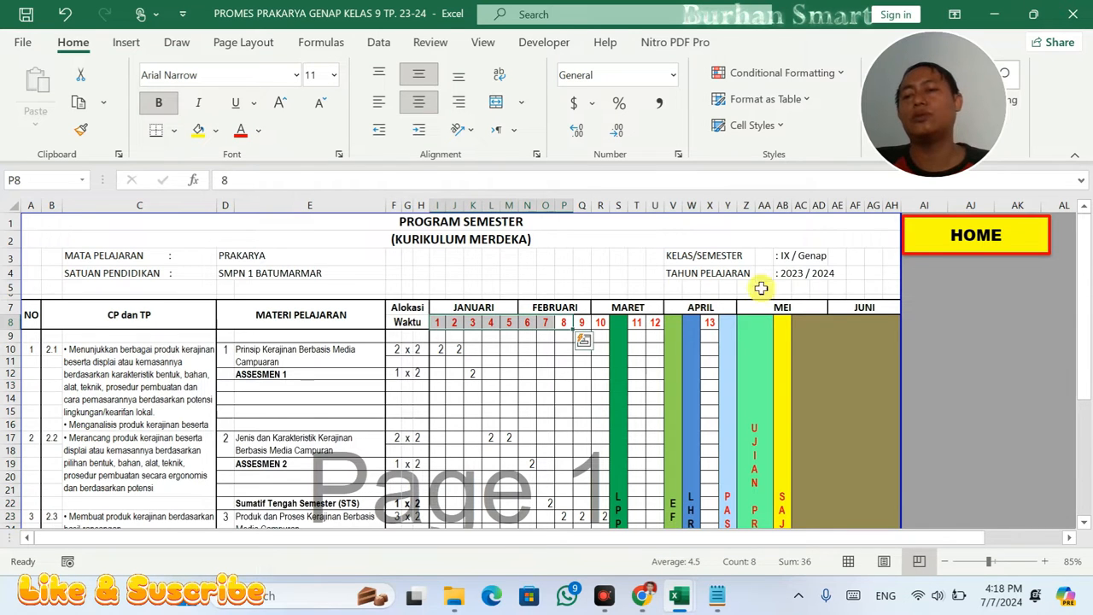
- Return to the workbook's HOME sheet and open INPUT DATA at the SEMESTER GANJIL table
click(974, 239)
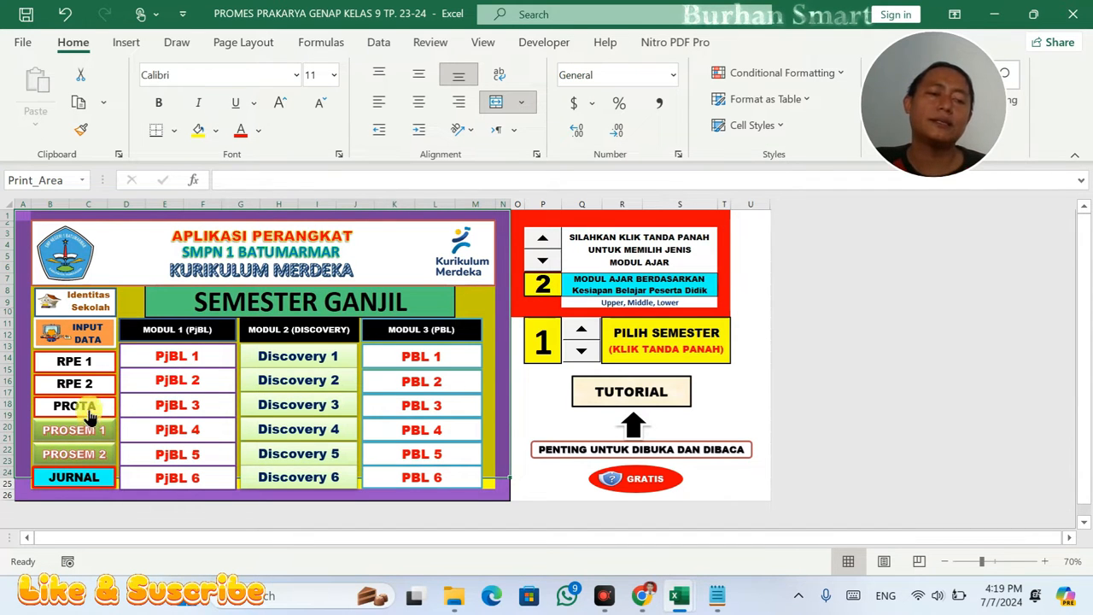
click(105, 333)
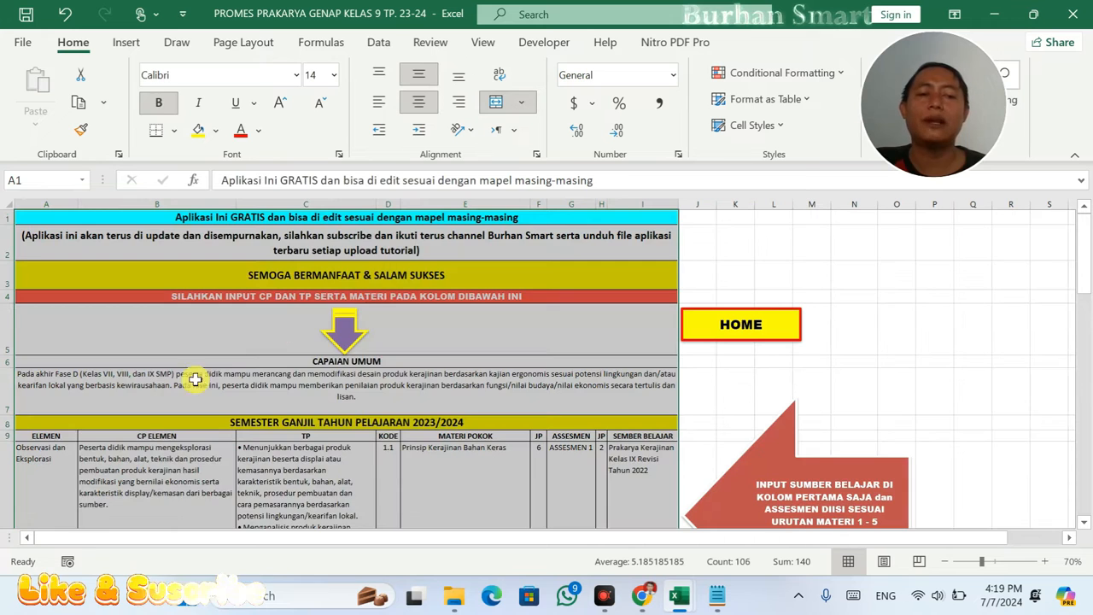
click(263, 363)
scroll(331, 447, down, 2)
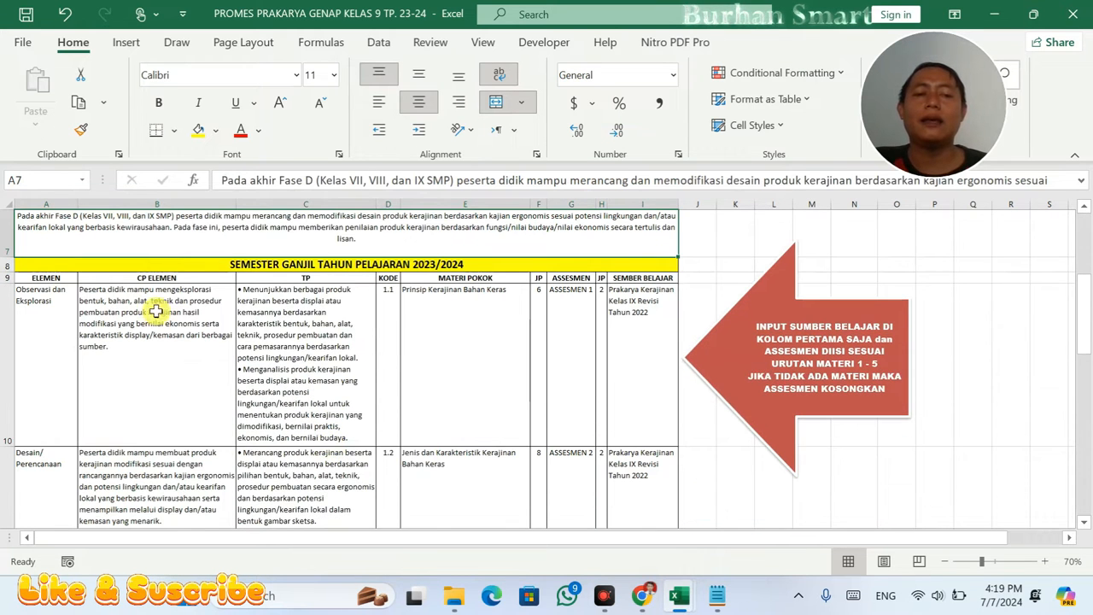
- Examine the first SEMESTER GANJIL entry in row 10, from ELEMEN through SUMBER BELAJAR
drag(57, 316, 639, 376)
click(640, 379)
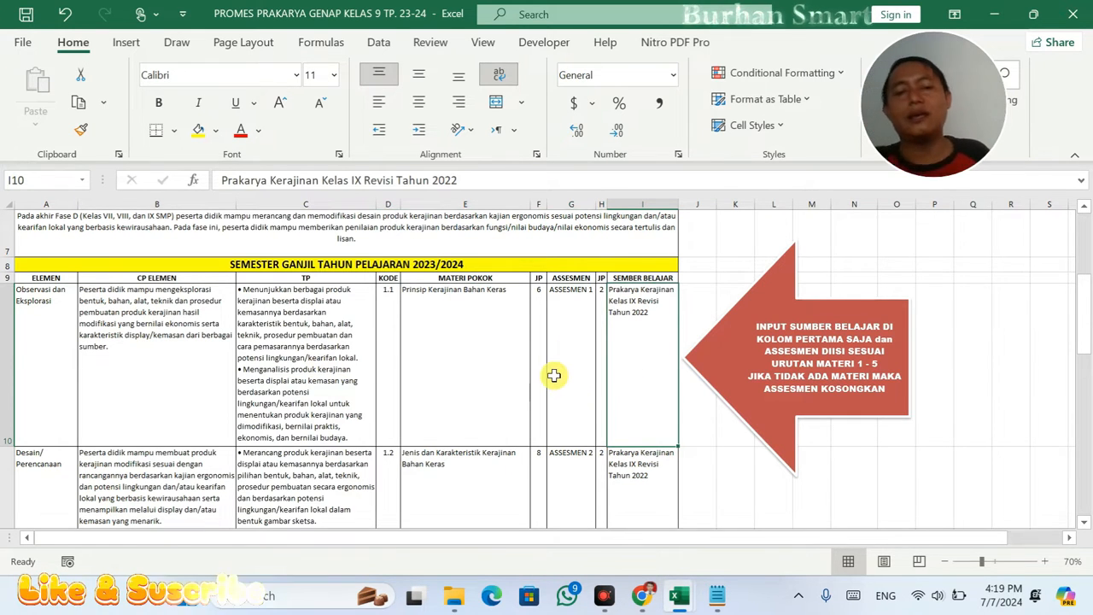
click(85, 348)
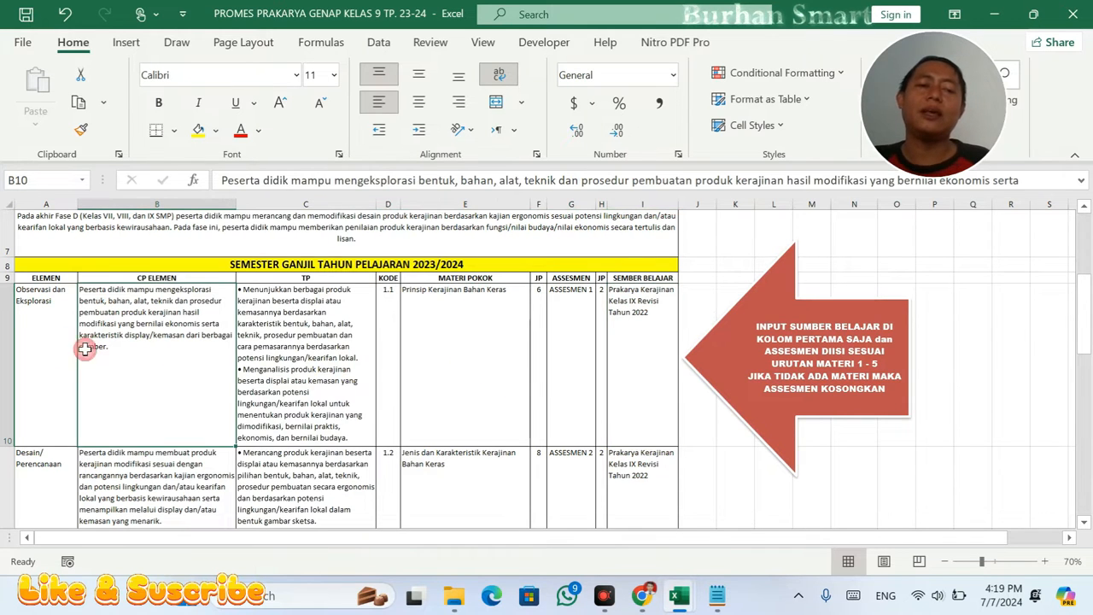
drag(57, 346, 615, 370)
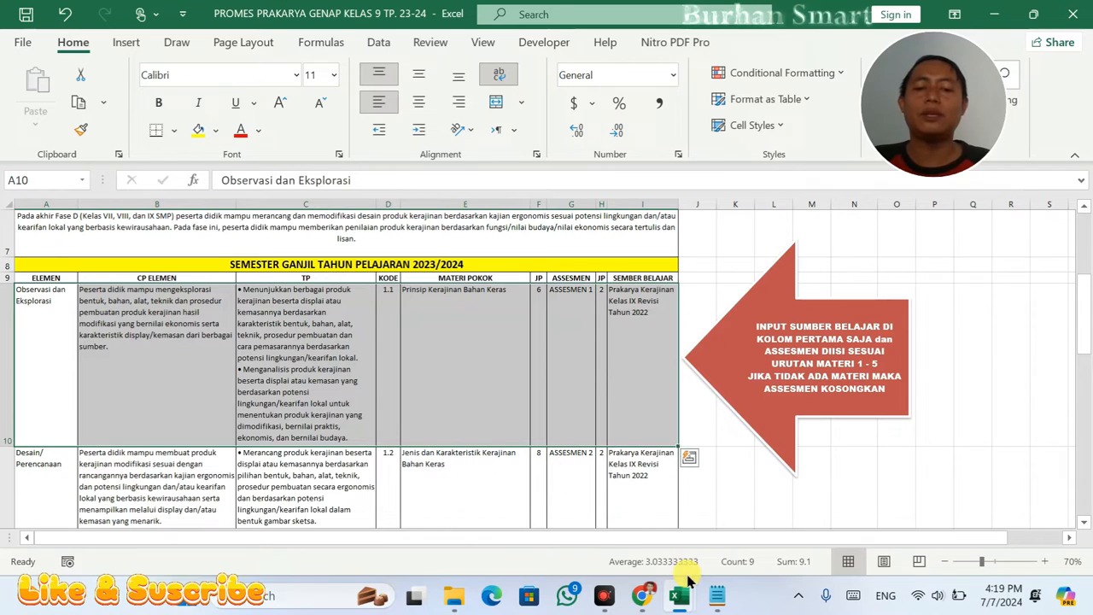
click(267, 392)
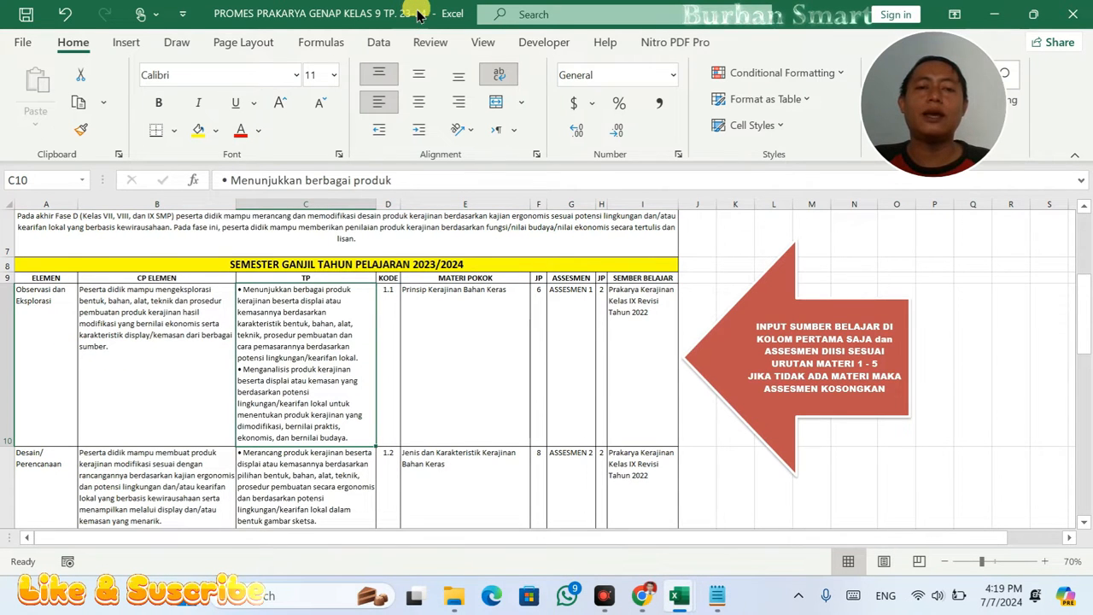
- Save a copy of the APLIKASI PERANGKAT 9 TP. 25-26 workbook in PERANGKAT 2024-2025 as APLIKASI PERANGKAT PRAKARYA 9 TP. 24-25
mouse_move(703, 581)
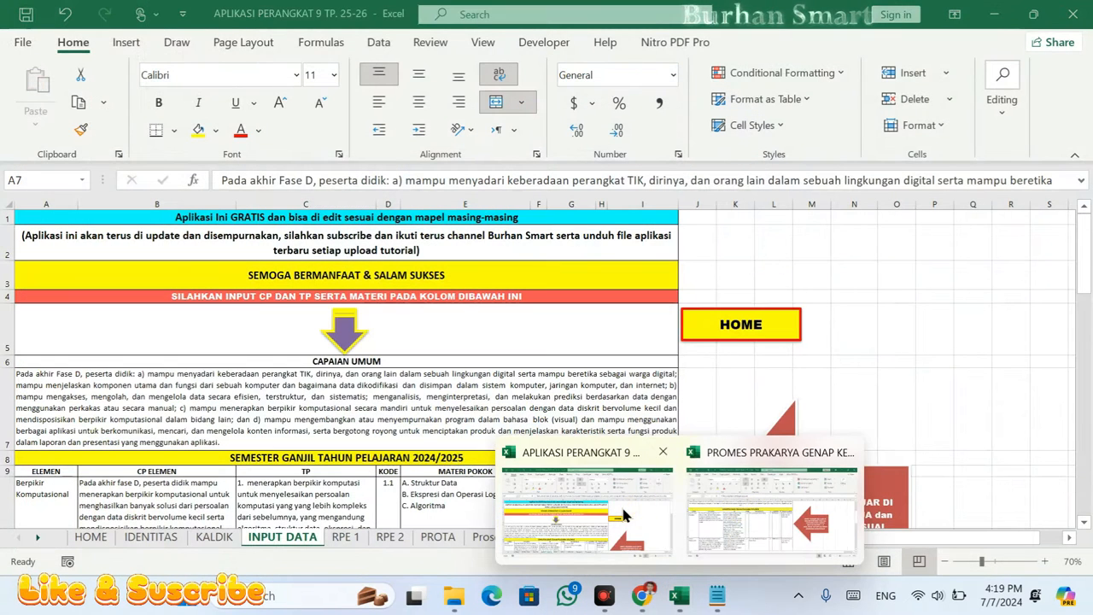
click(621, 504)
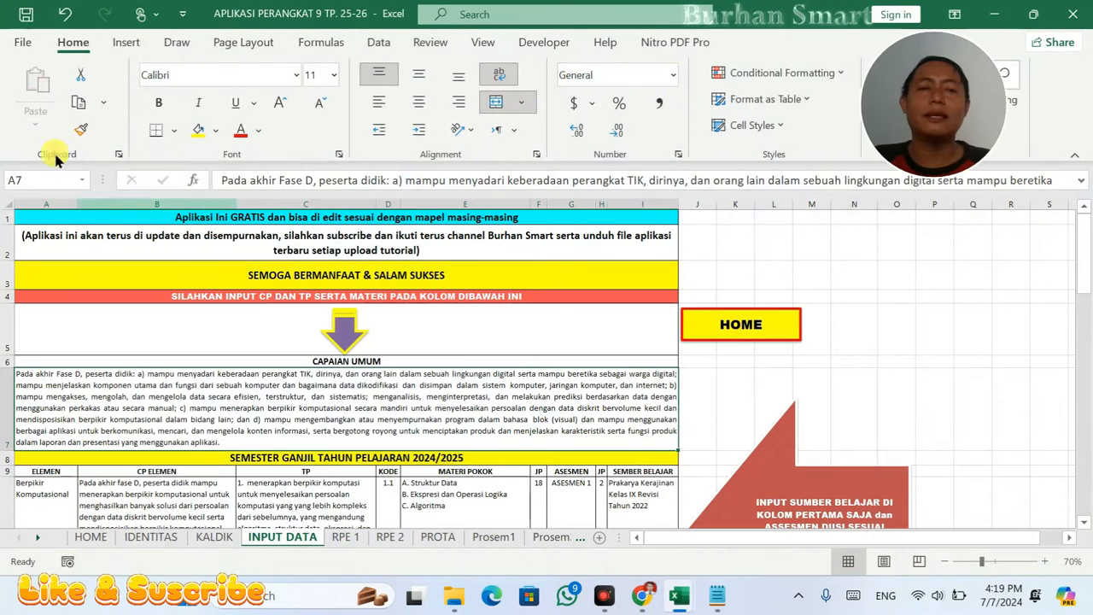
click(24, 50)
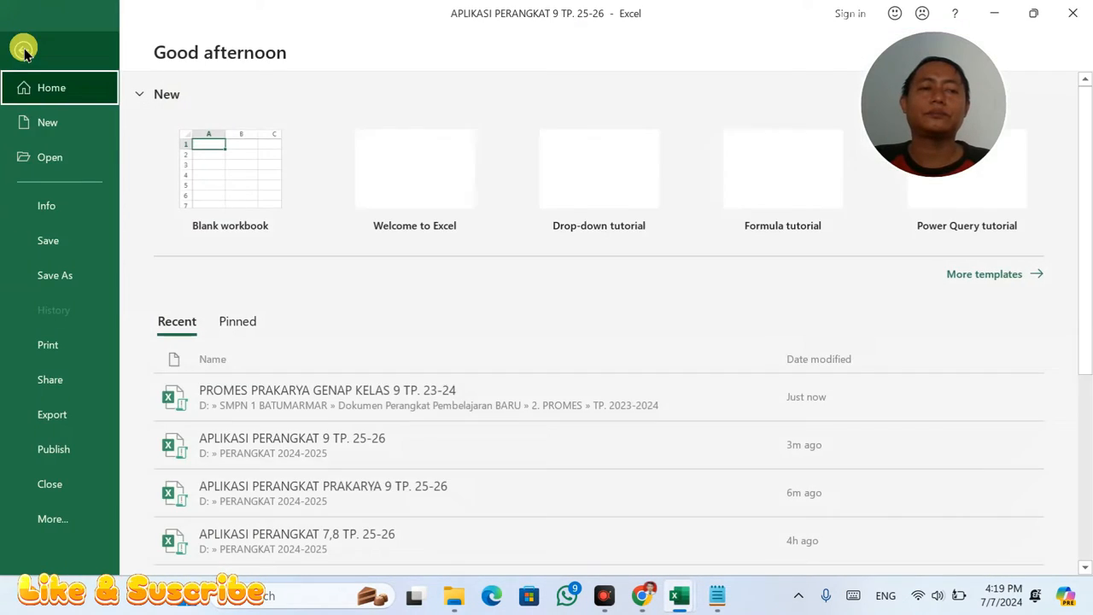
click(49, 275)
click(546, 199)
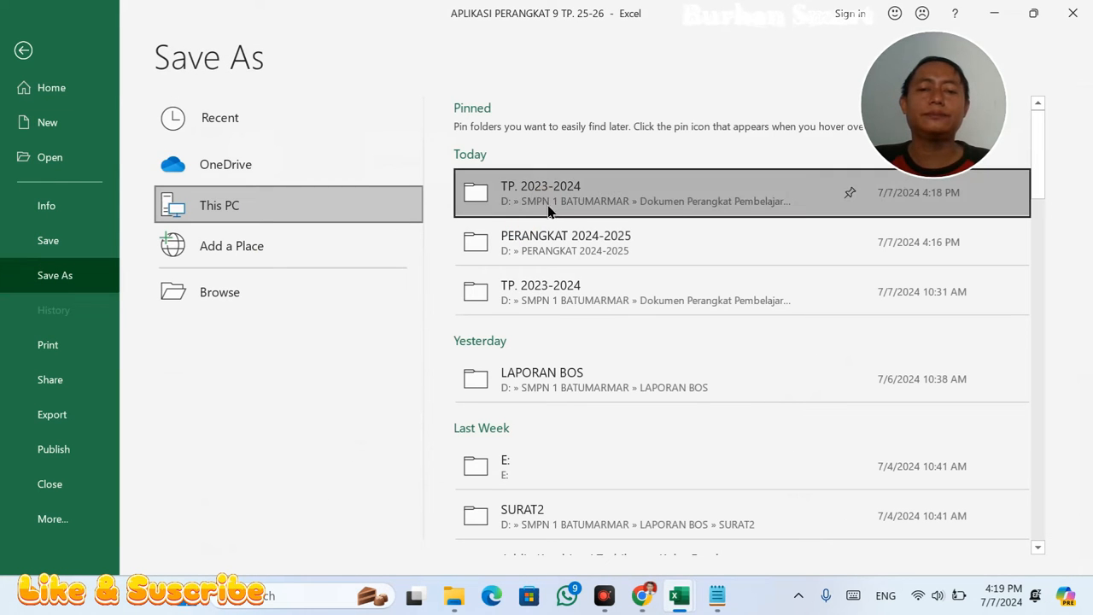
click(608, 246)
click(300, 289)
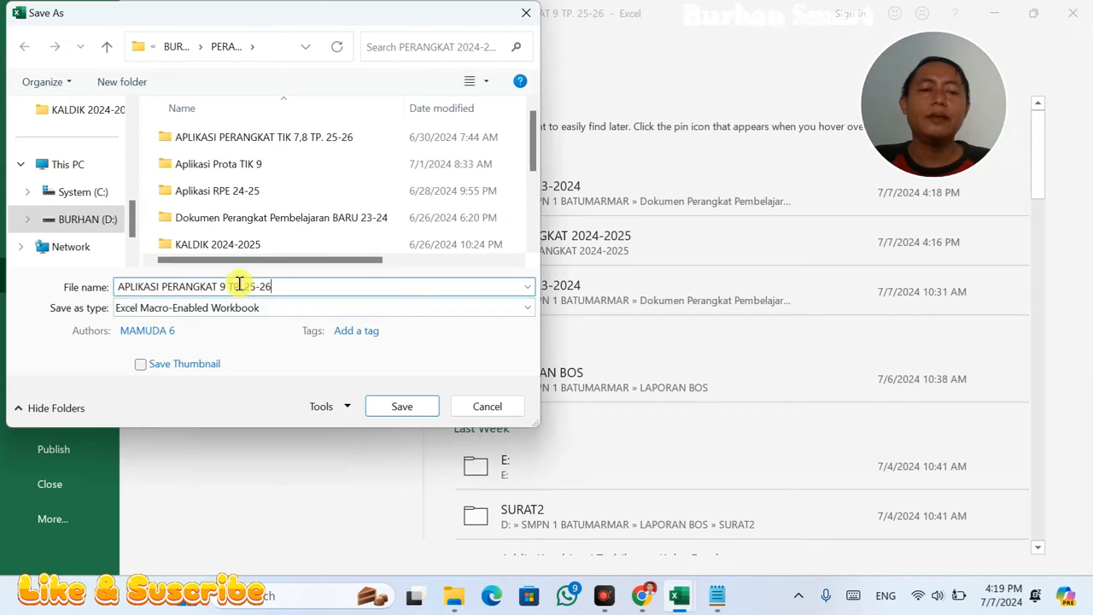
text(PRAKARYA)
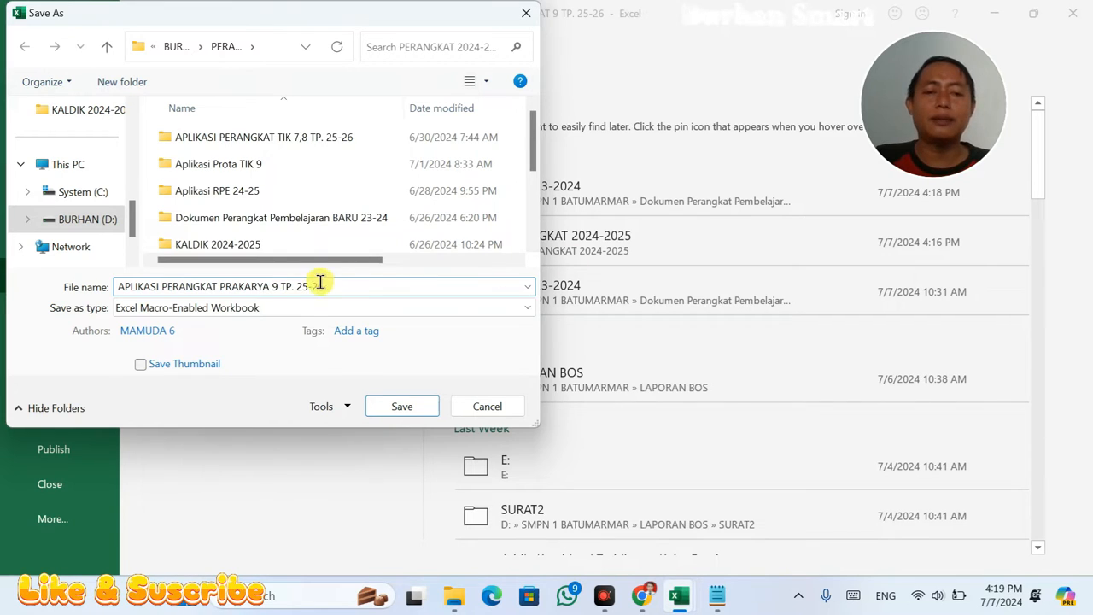
text(4-2)
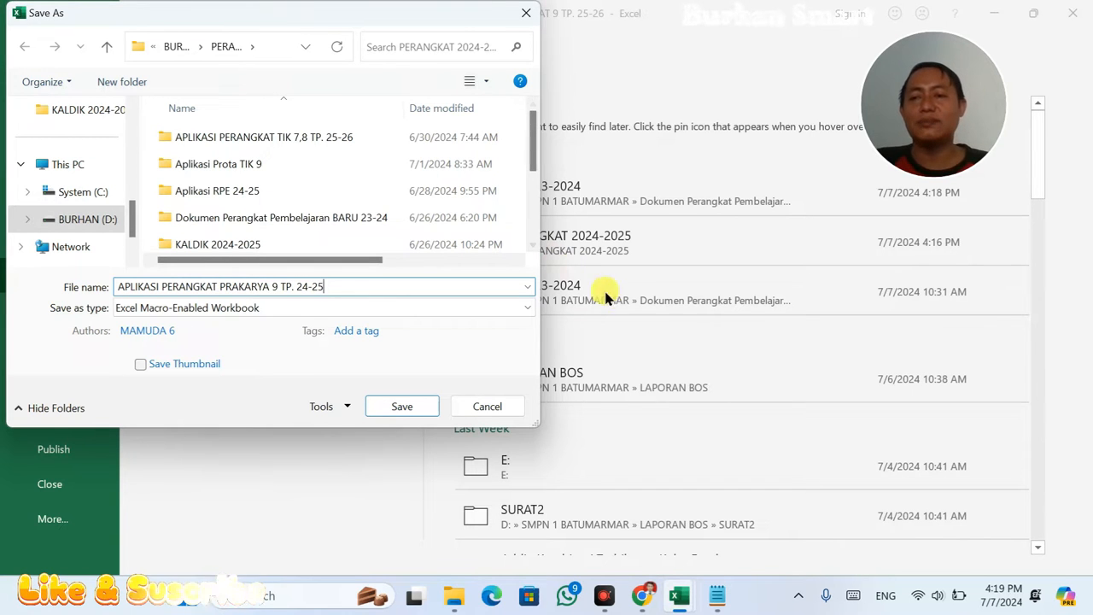
click(401, 407)
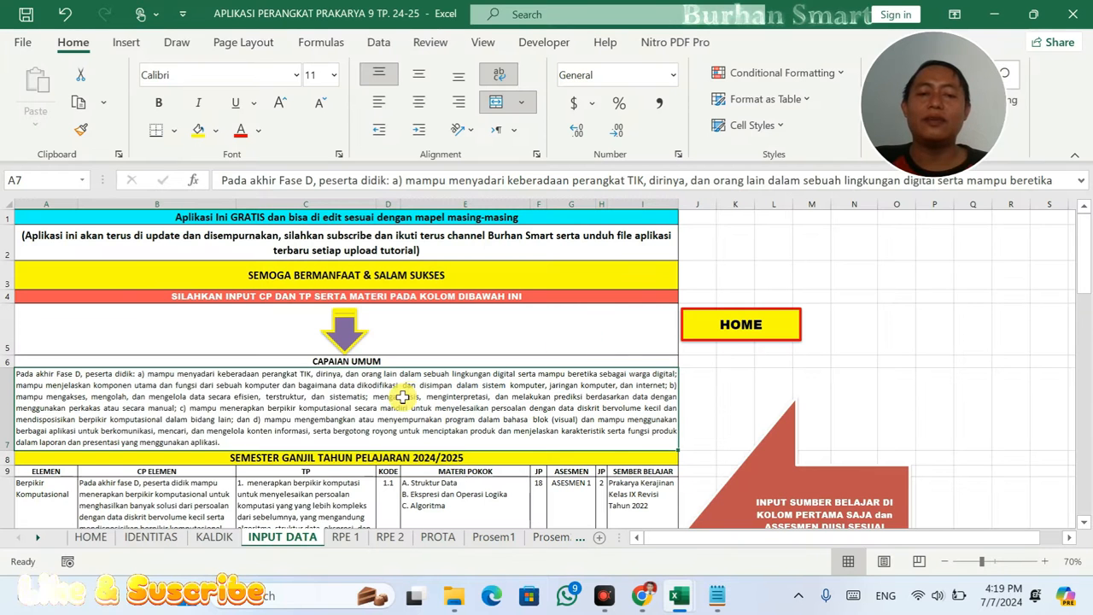
- Copy the SEMESTER GANJIL entries, ELEMEN through ASSESMEN, starting at A10 in the PROMES PRAKARYA GENAP KELAS 9 TP. 23-24 workbook
mouse_move(679, 599)
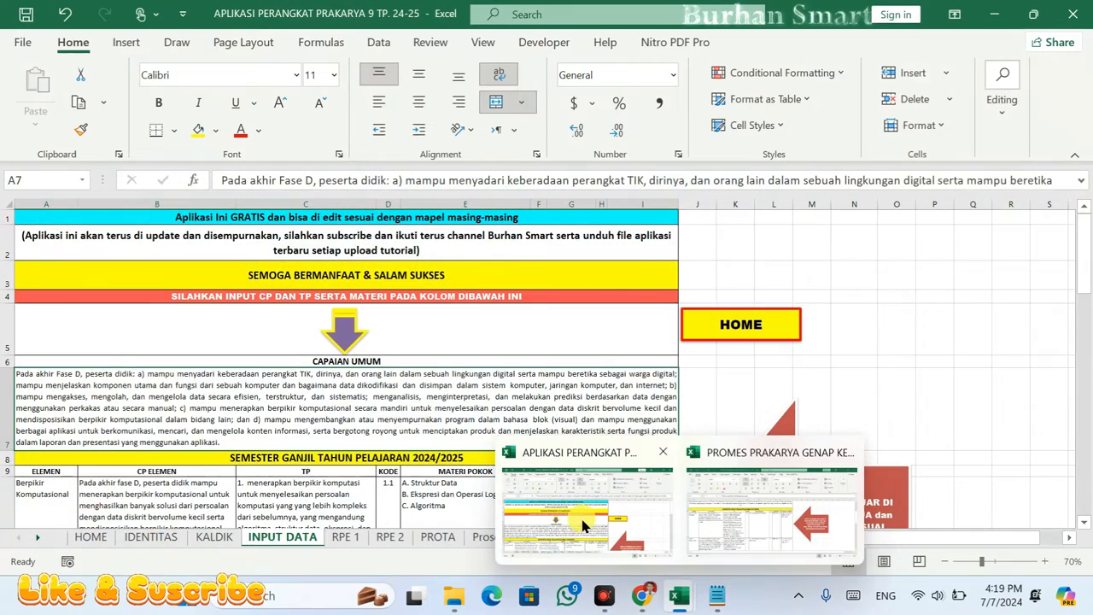
click(736, 527)
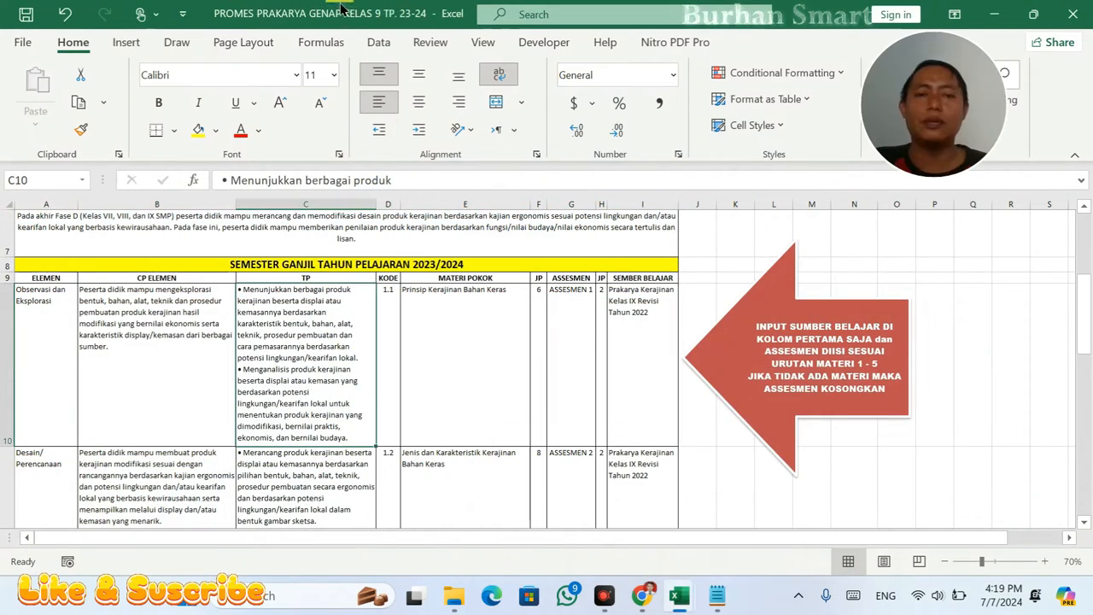
drag(47, 294, 447, 341)
drag(567, 343, 581, 370)
right_click(333, 250)
click(354, 114)
scroll(649, 504, up, 3)
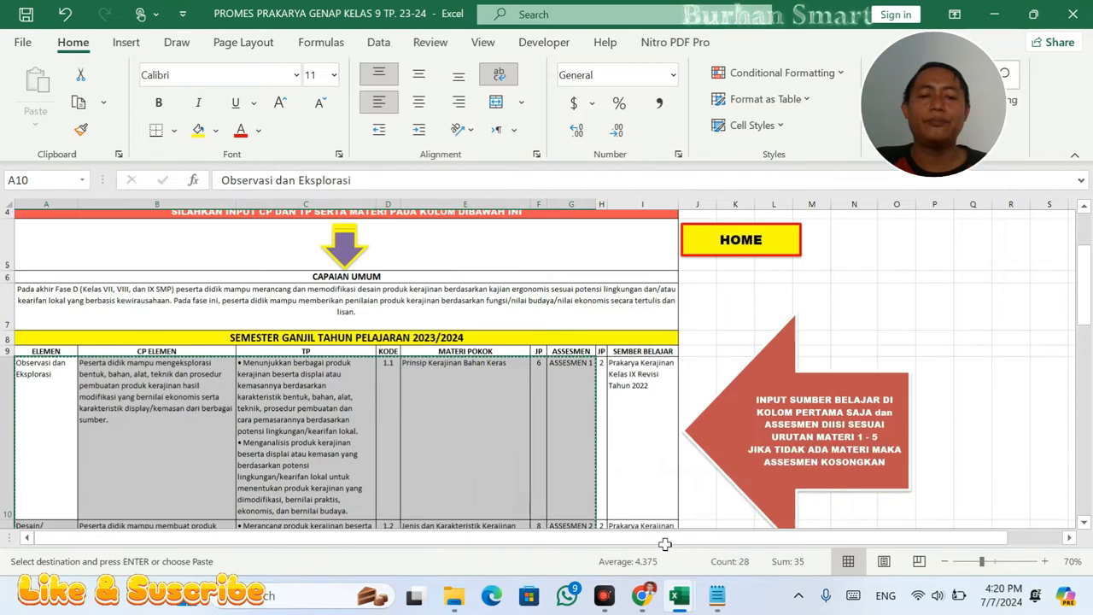
- Paste the copied entries as values from cell A10 of INPUT DATA in the APLIKASI PERANGKAT PRAKARYA 9 TP. 24-25 workbook
mouse_move(679, 596)
click(605, 514)
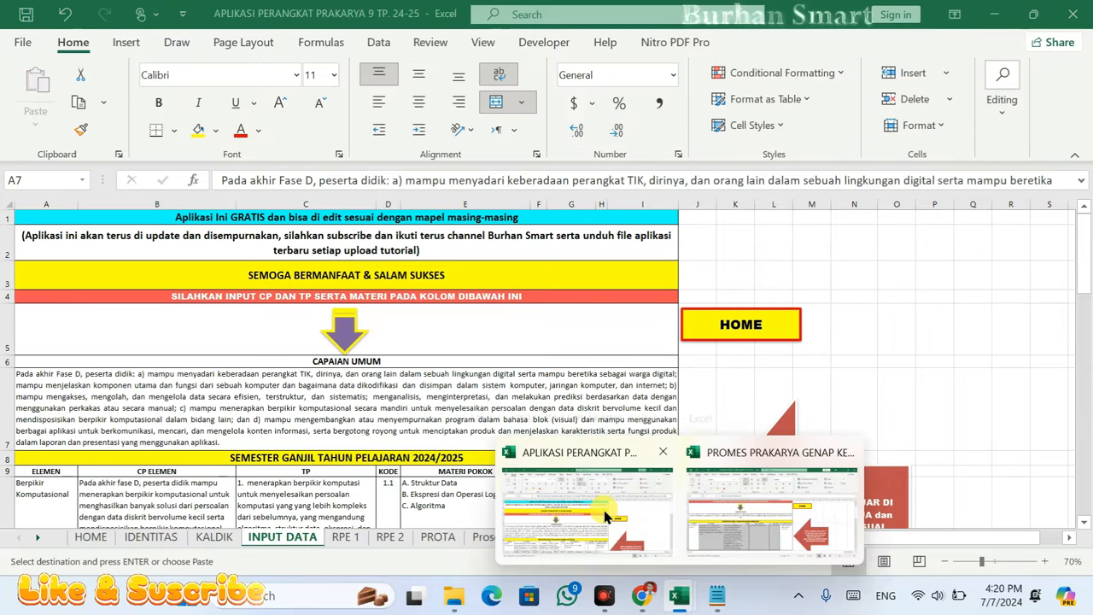
click(53, 496)
scroll(46, 462, down, 1)
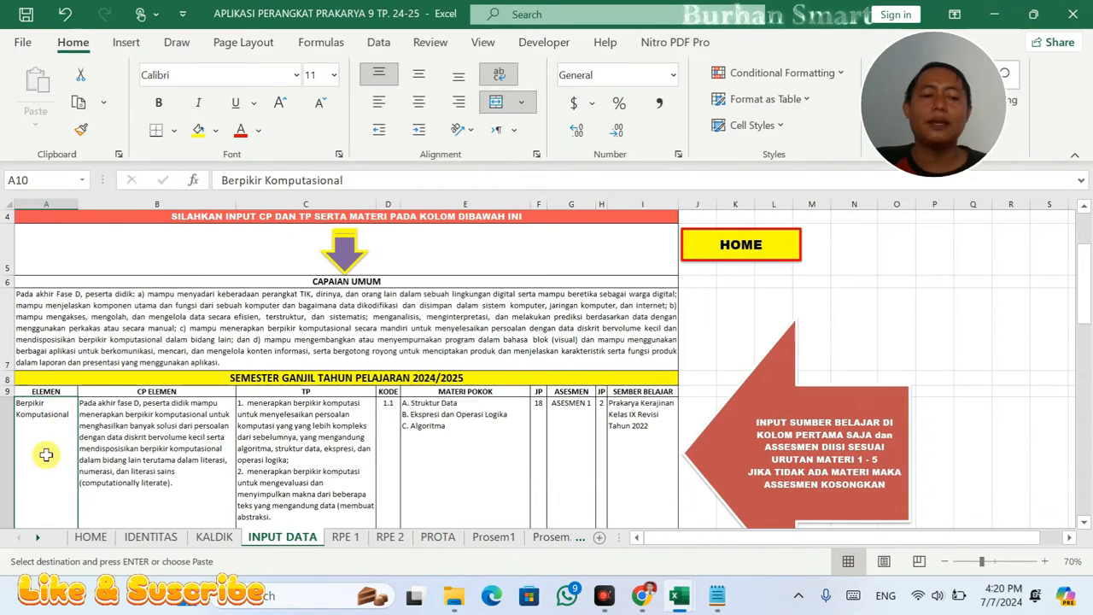
right_click(44, 453)
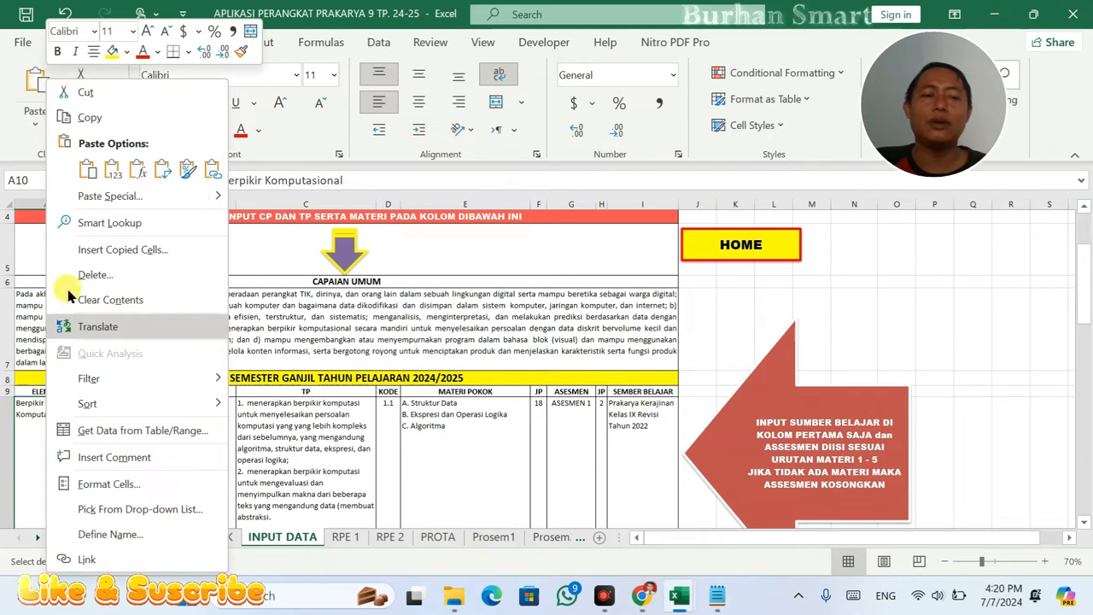
click(112, 170)
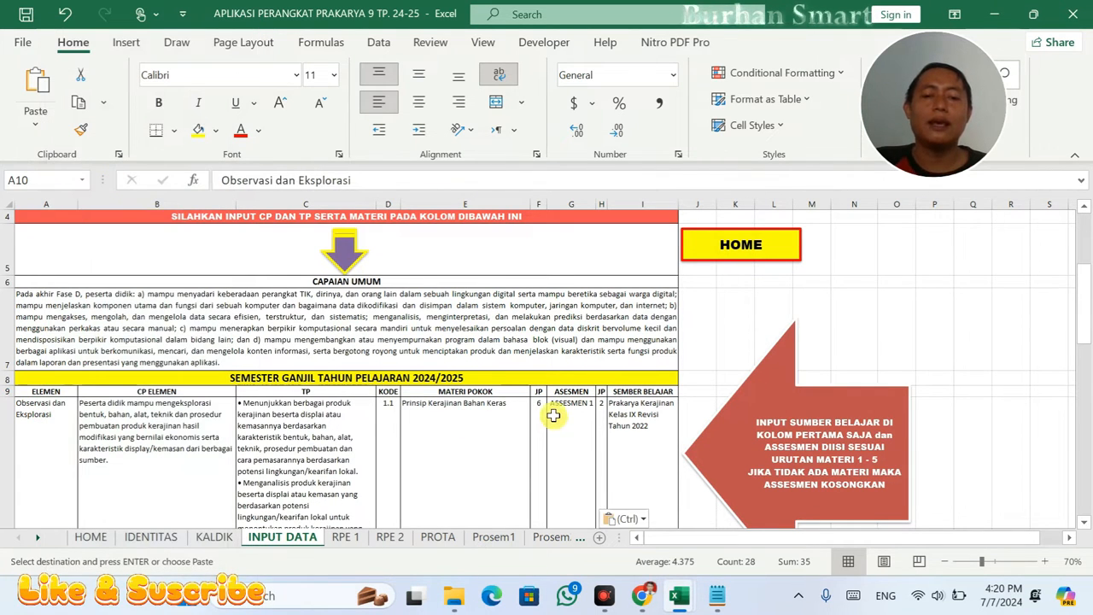
scroll(547, 408, down, 1)
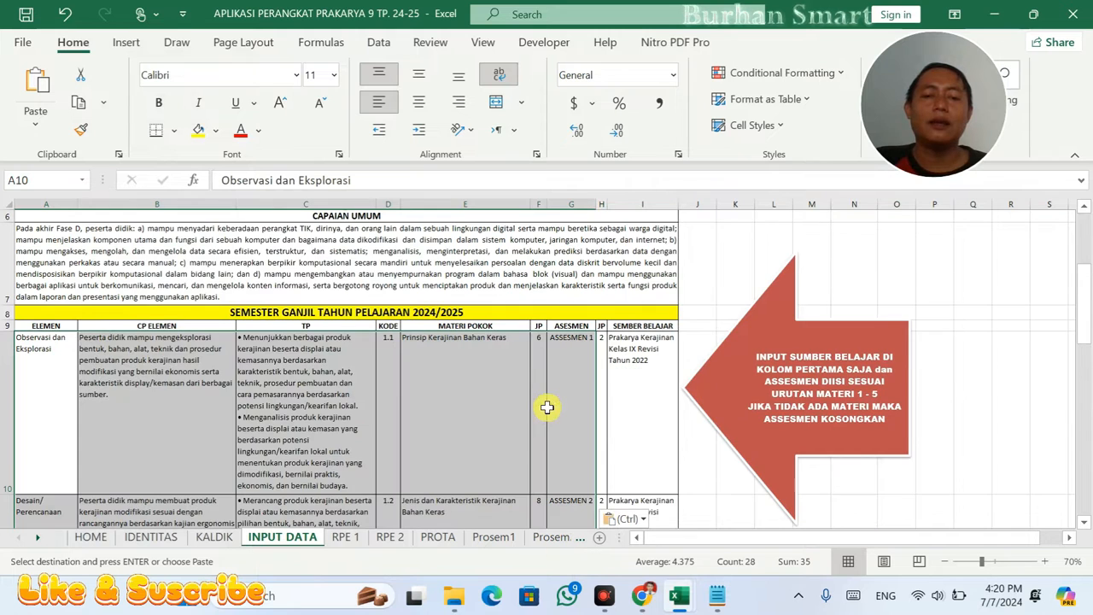
click(603, 344)
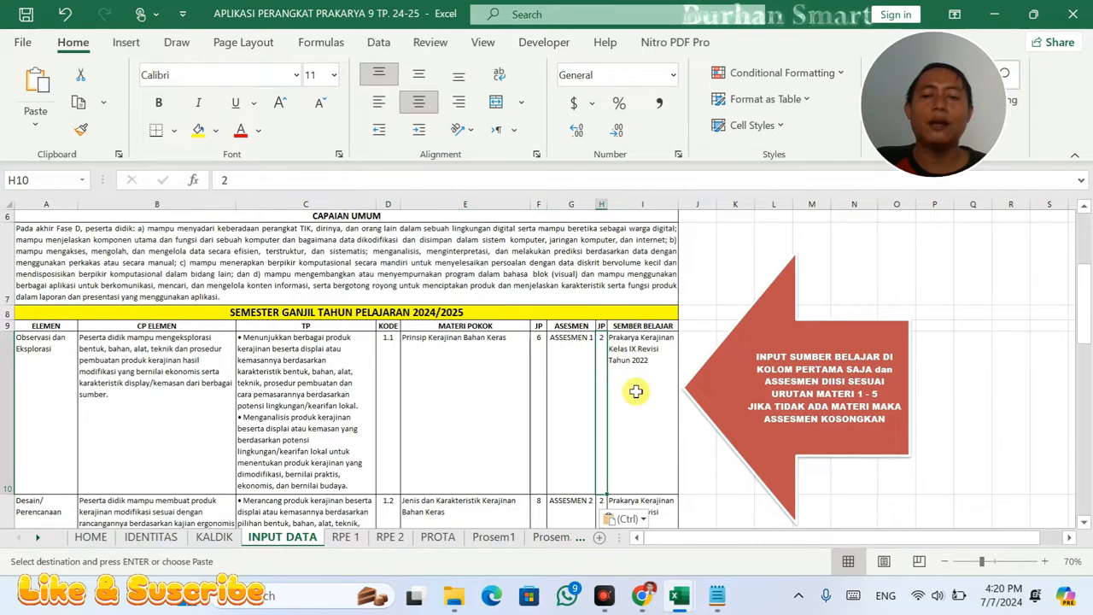
- Change the first SUMBER BELAJAR entry in I10 to "Prakarya Kerajinan Kelas IX Revisi Tahun 2024"
click(641, 360)
key(ctrl+c)
click(652, 505)
key(ctrl+v)
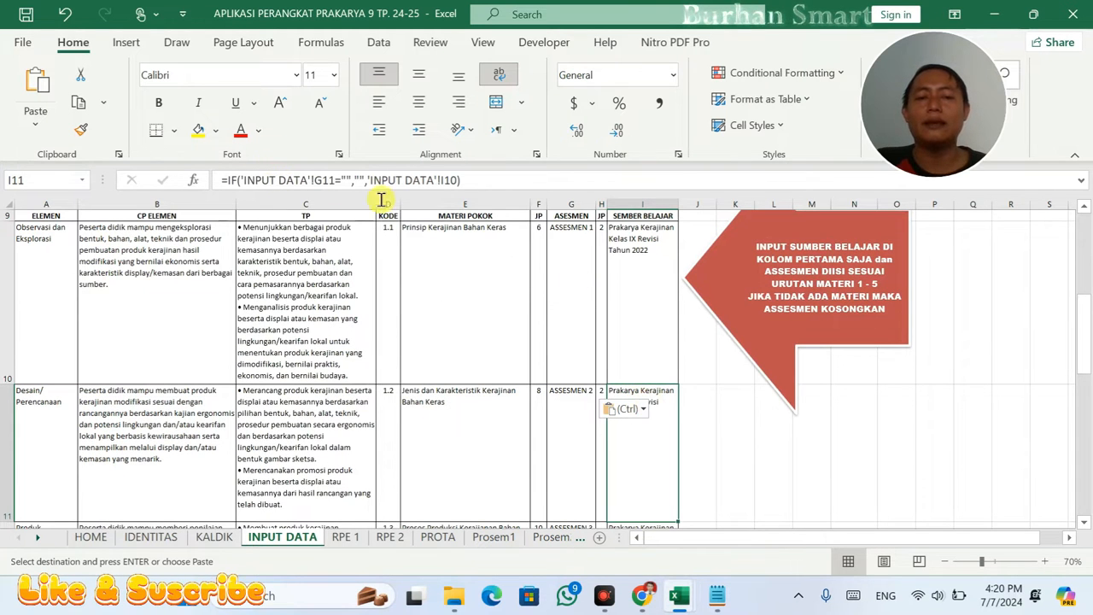
click(626, 294)
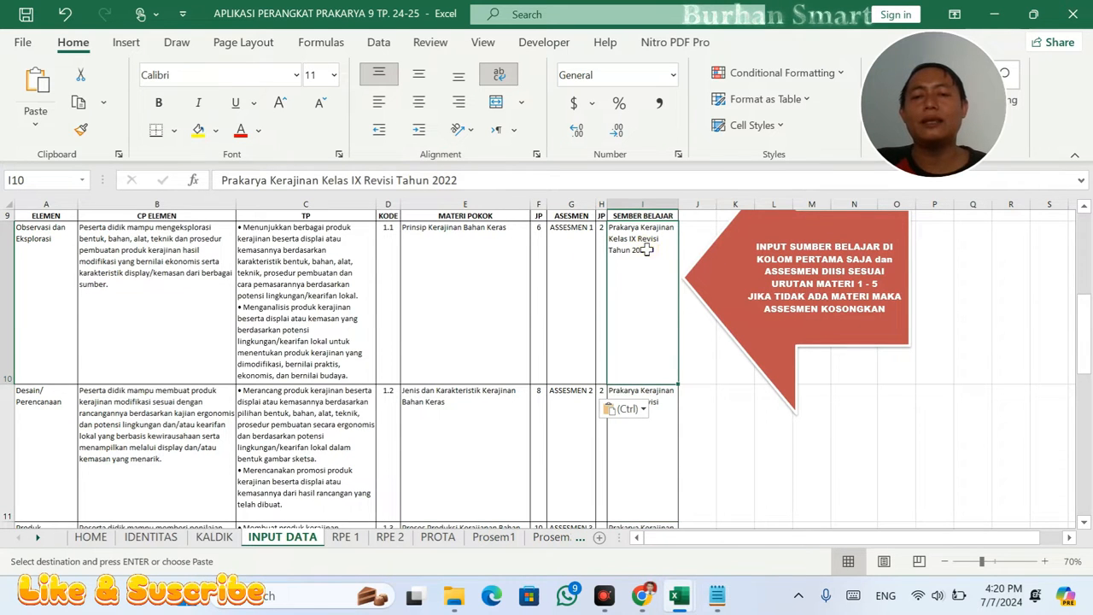
double_click(665, 250)
key(BackSpace)
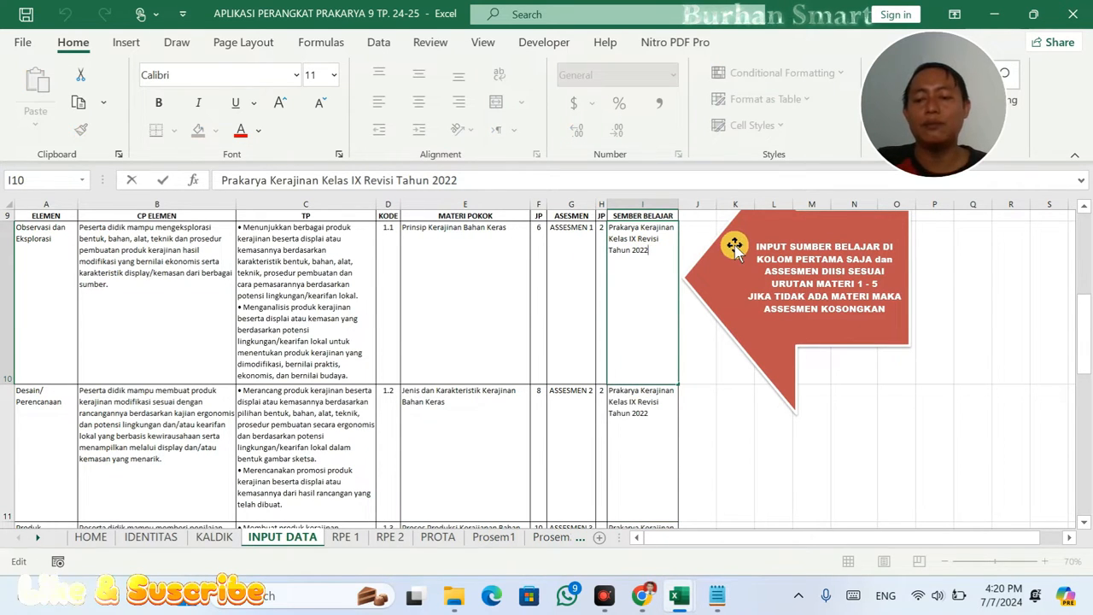
key(Return)
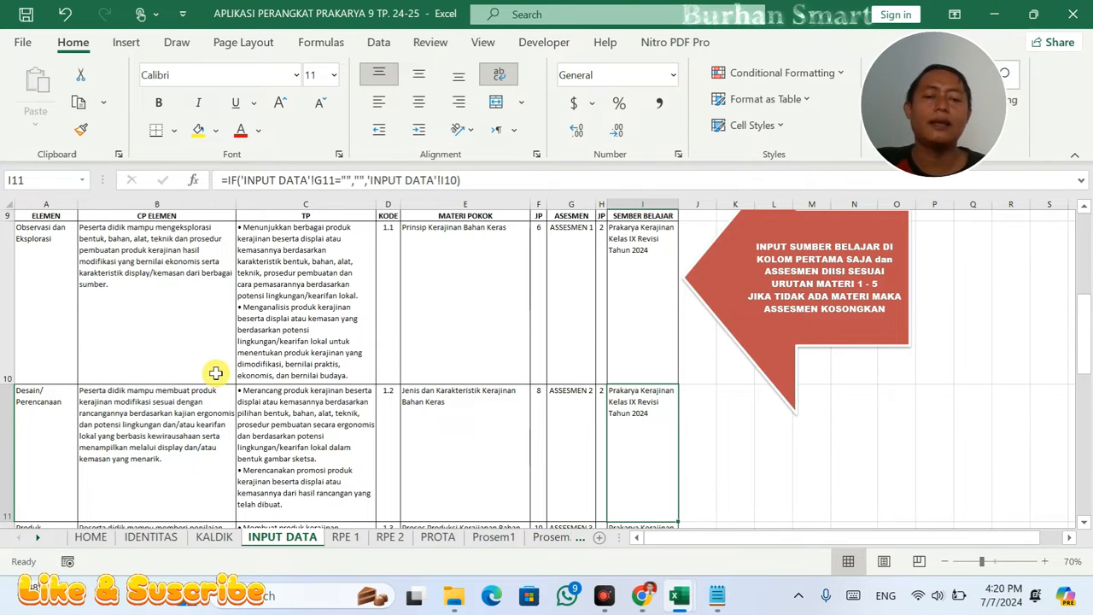
- Return to the HOME sheet, open the school identity sheet and set Mata Pelajaran to PRAKARYA
scroll(287, 373, down, 5)
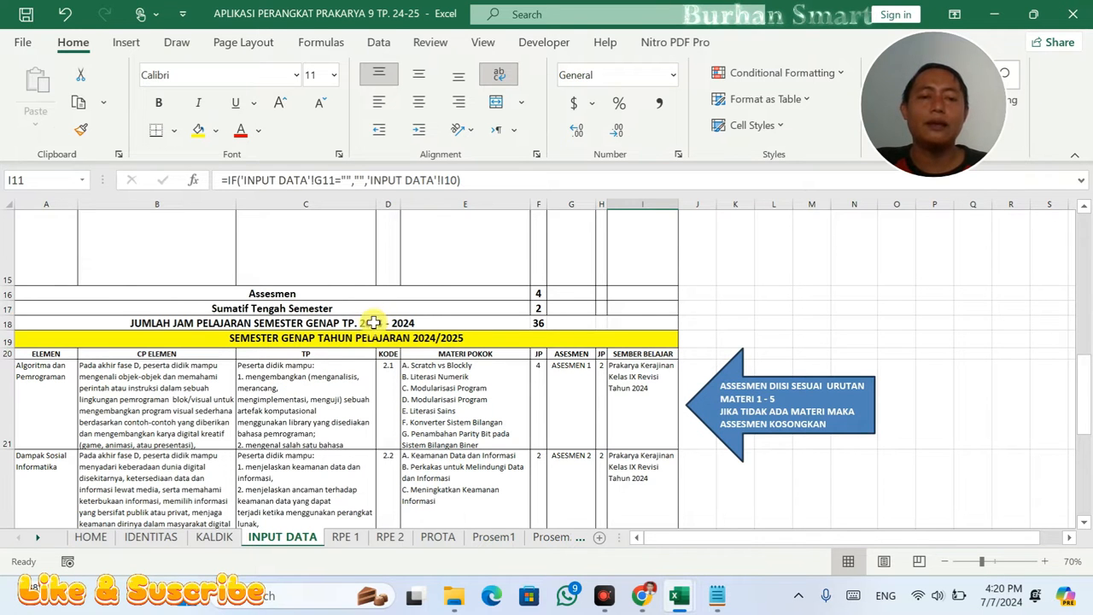
scroll(377, 319, up, 10)
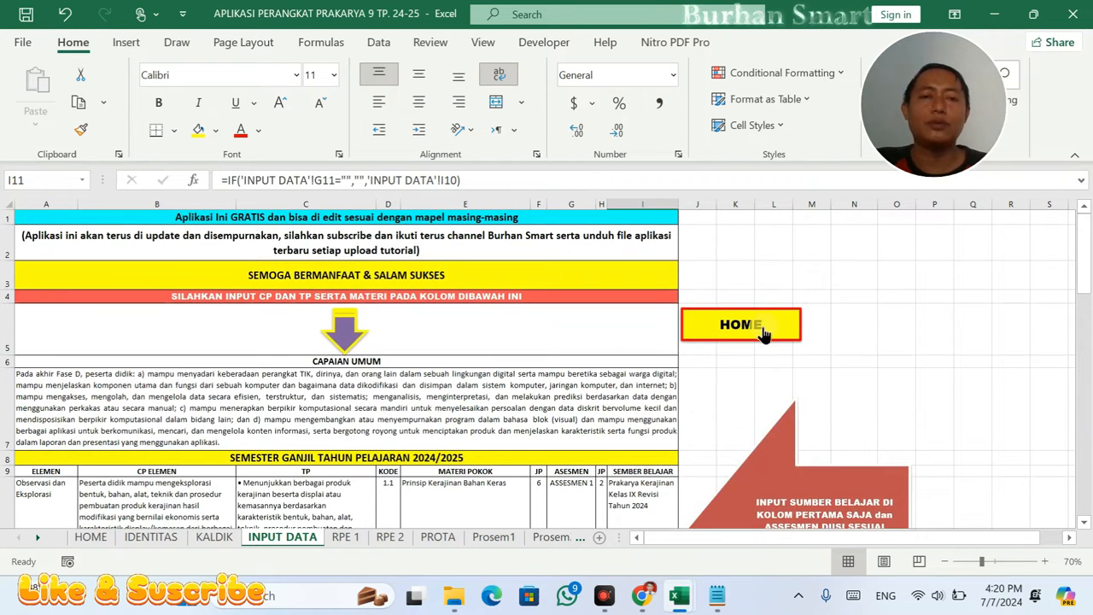
click(763, 333)
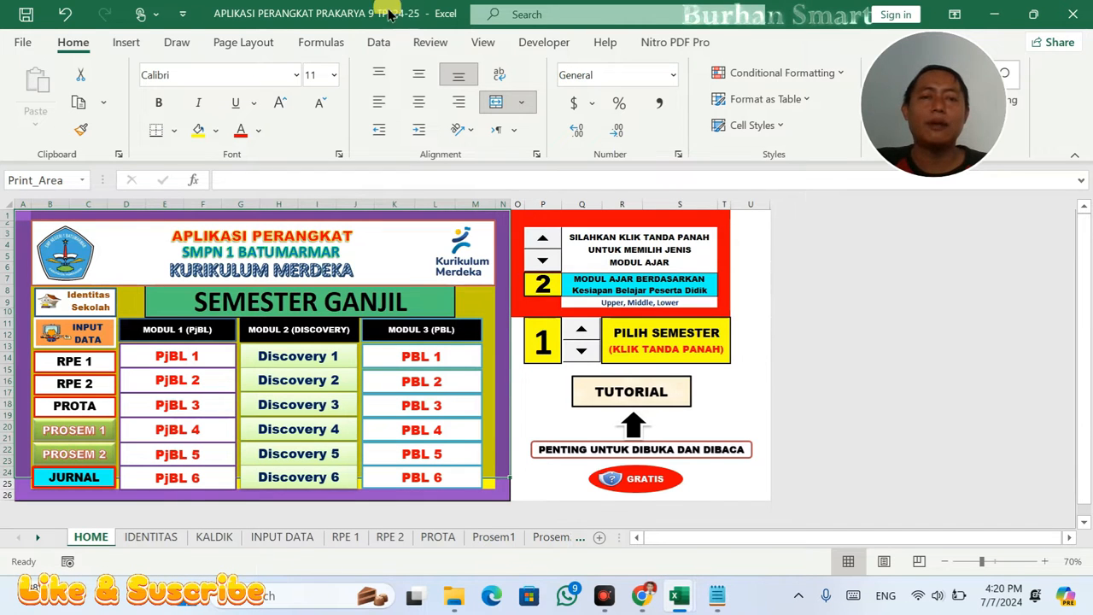
click(89, 299)
scroll(359, 419, down, 3)
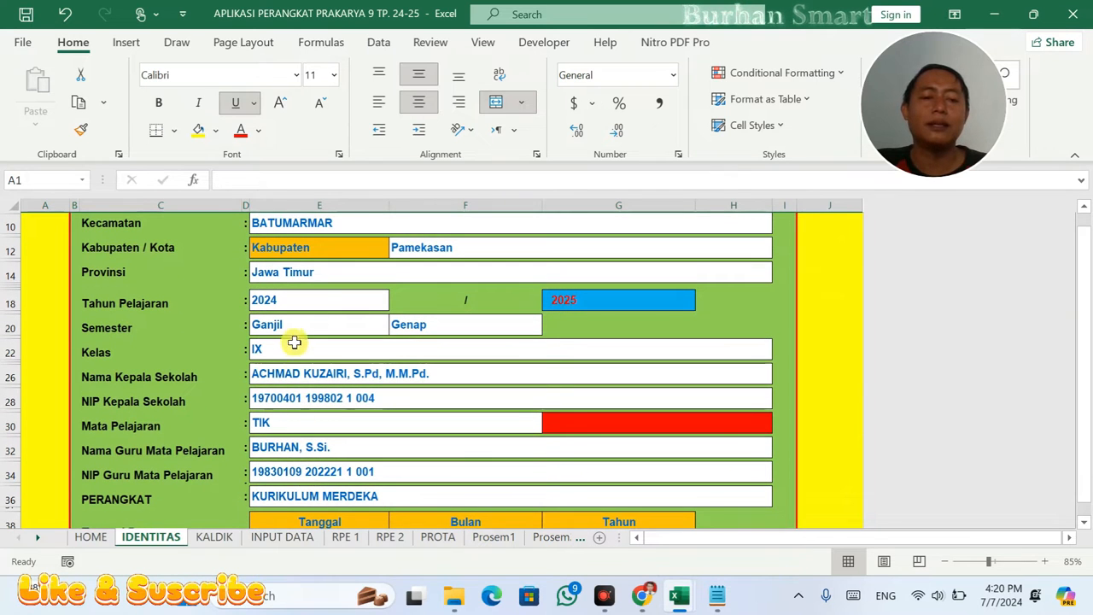
click(293, 423)
text(PRAKARYA)
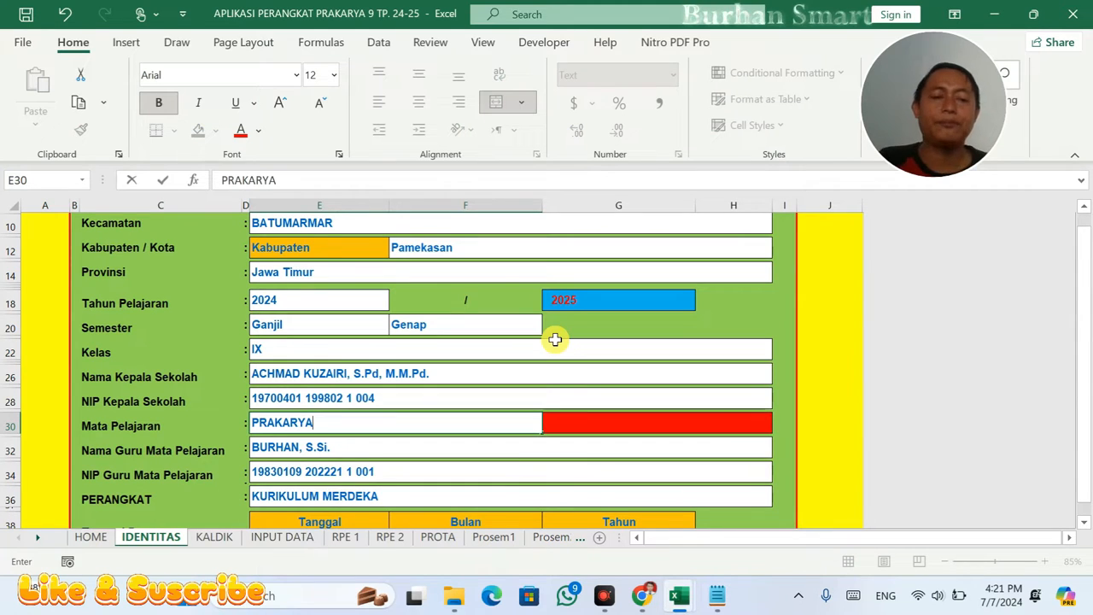
click(560, 356)
- Set the Tanggal Penyusunan day to 15 and its year to 2024, and return to the HOME sheet
scroll(392, 454, down, 1)
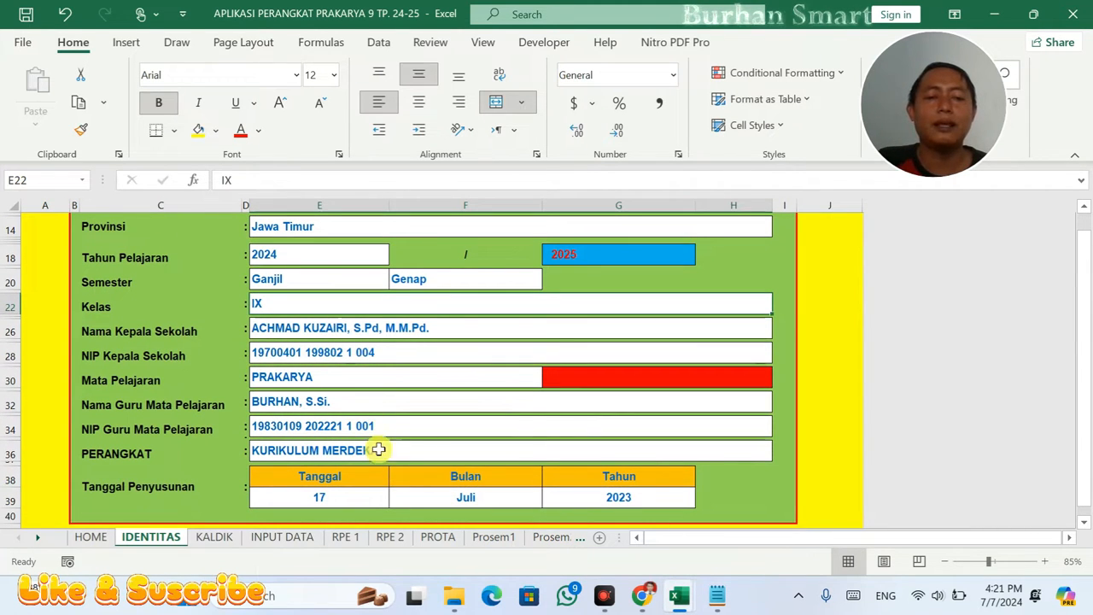
click(349, 499)
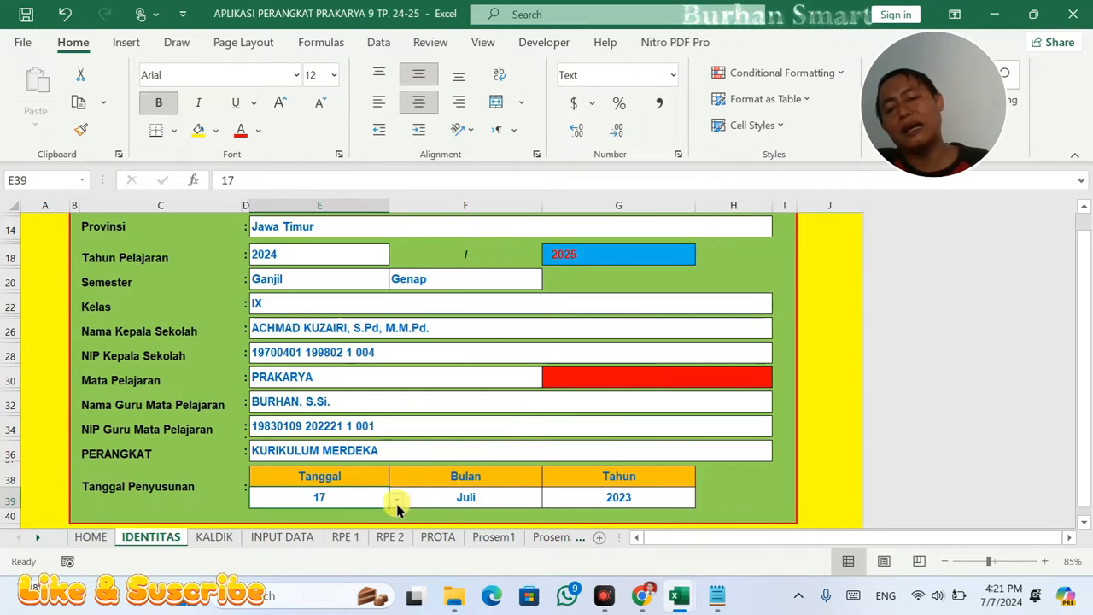
click(397, 502)
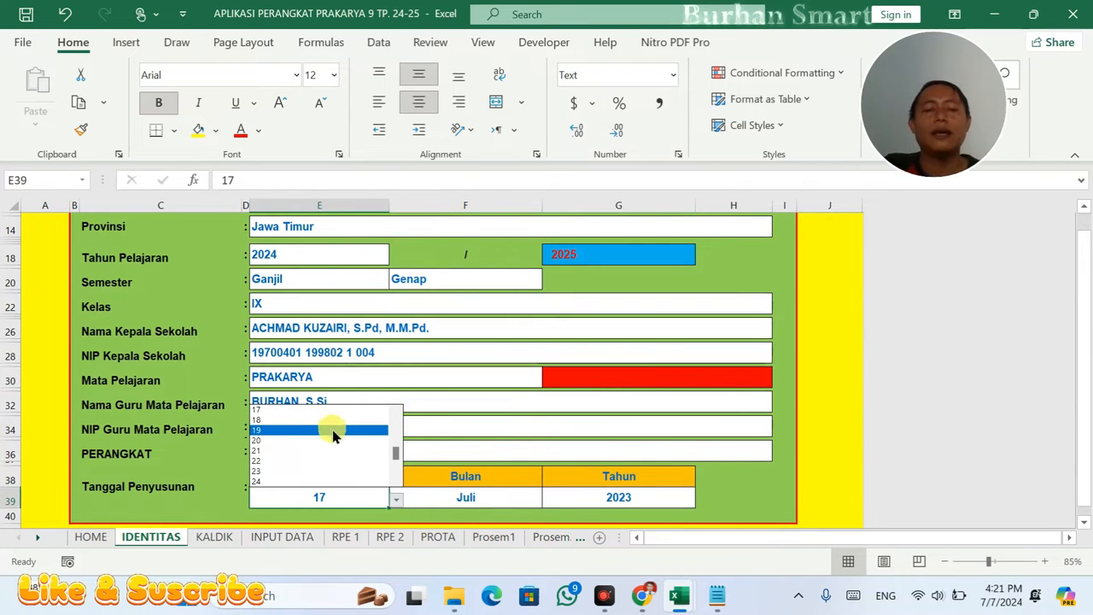
scroll(396, 446, up, 1)
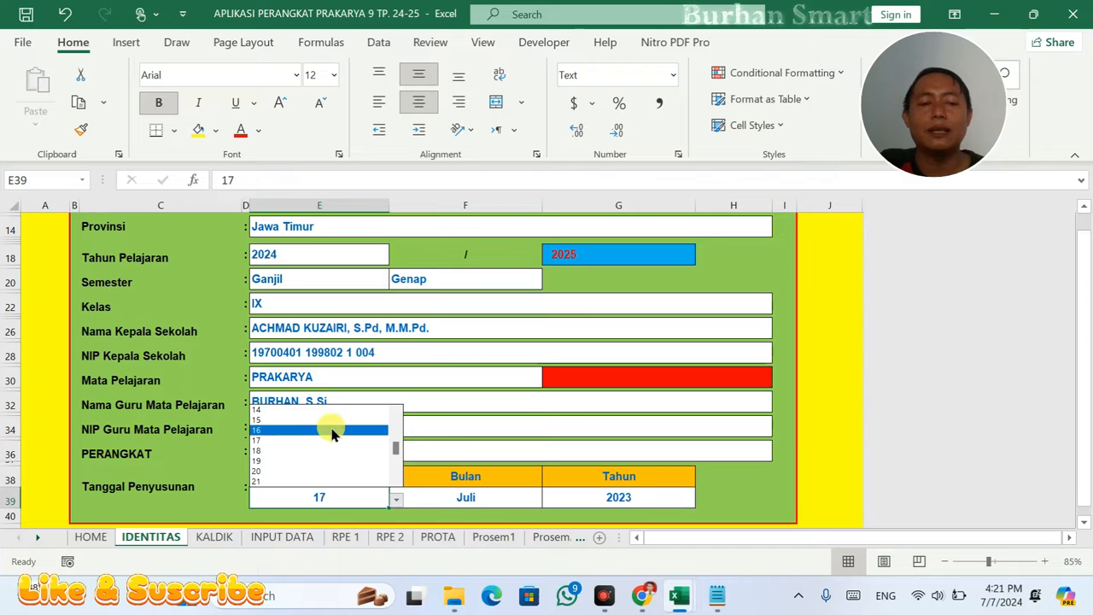
click(323, 420)
click(580, 496)
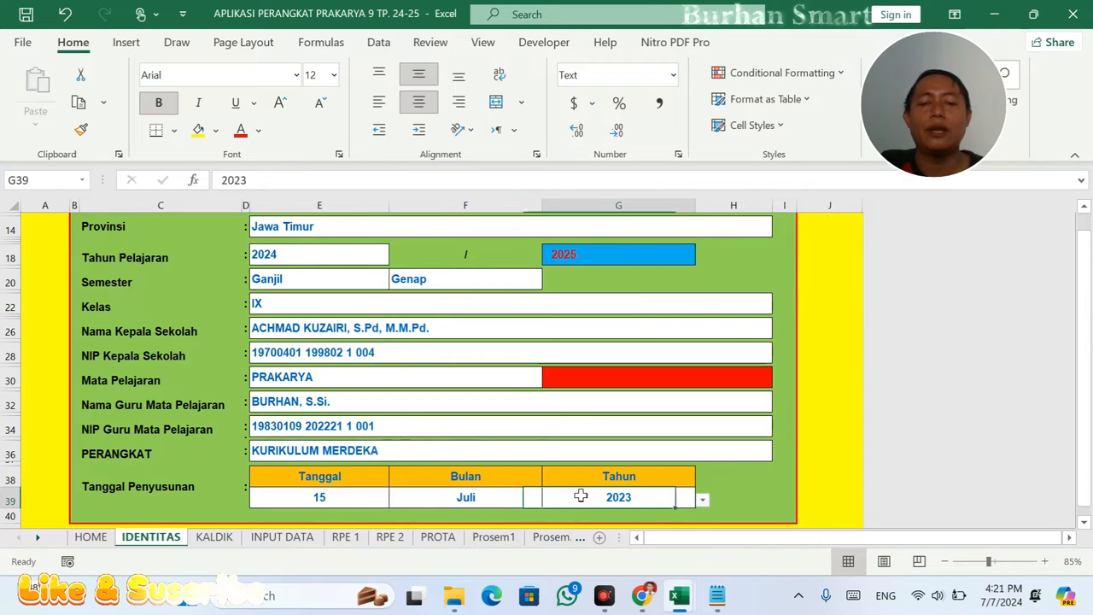
click(702, 500)
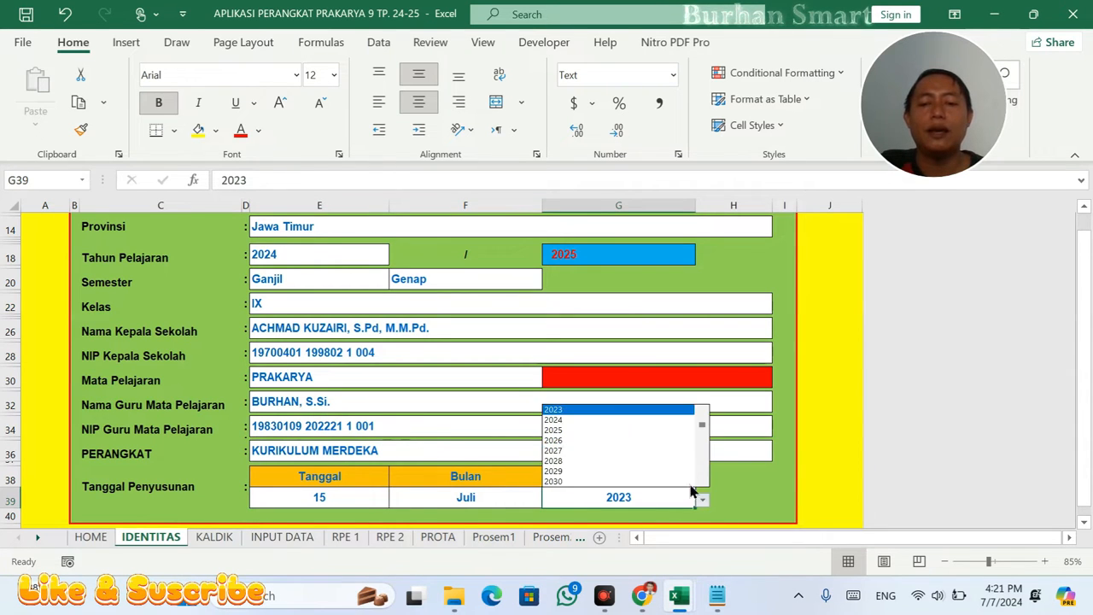
click(618, 420)
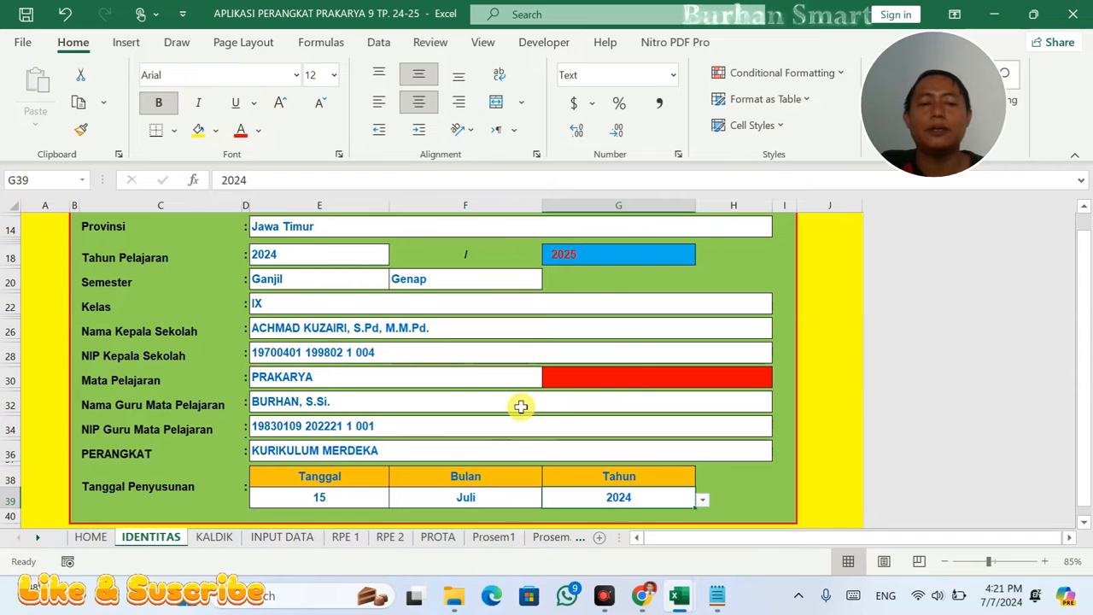
scroll(486, 406, up, 1)
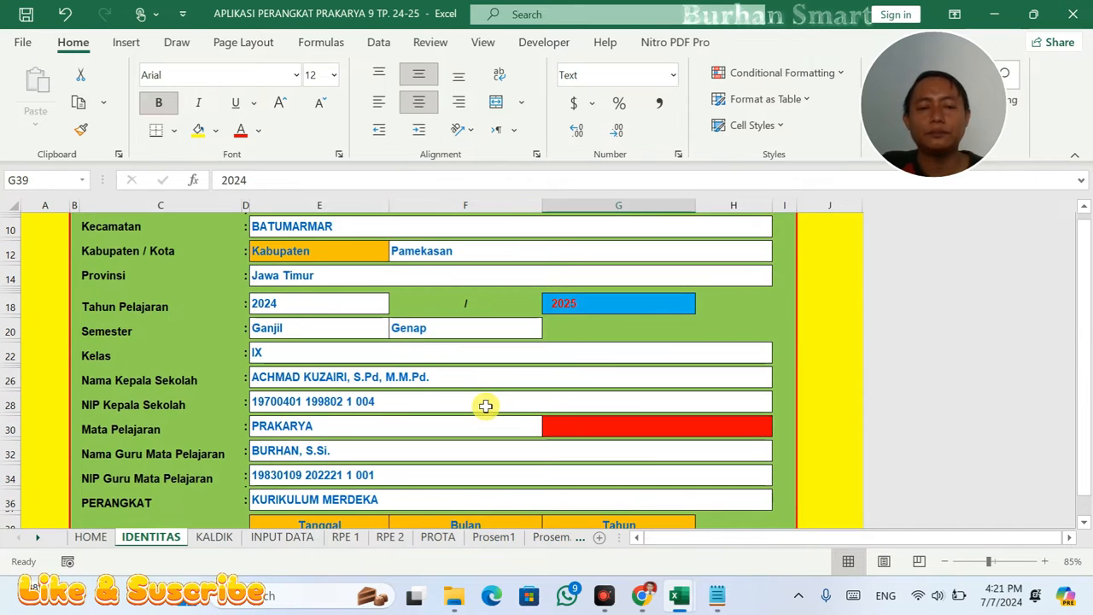
scroll(486, 406, up, 1)
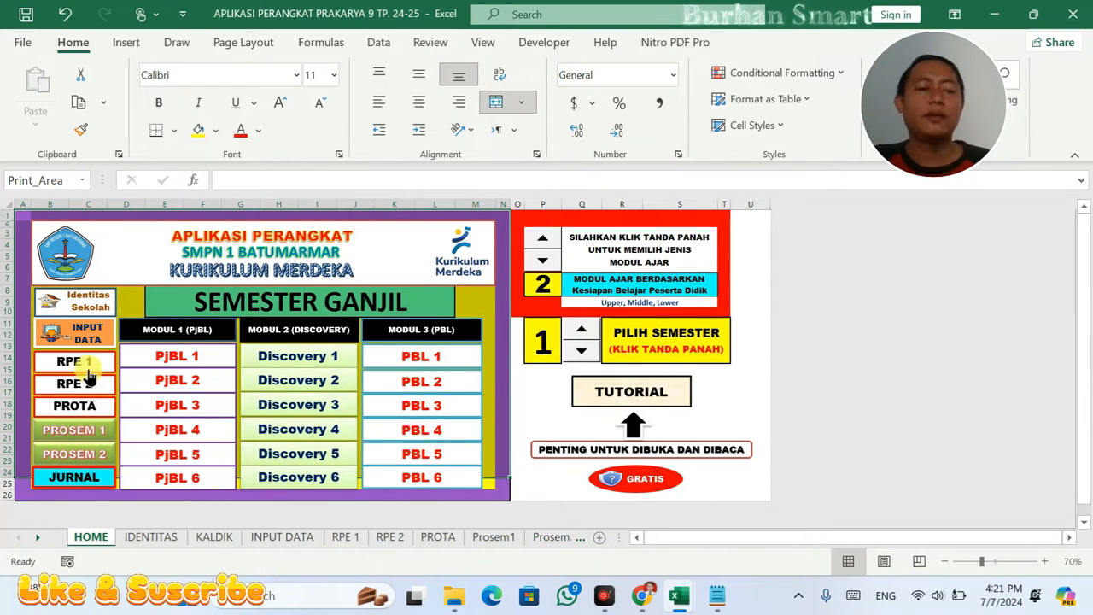
- Open the PROSEM 1 sheet and remove the fill colour from the schedule cells in columns J to AL, starting at row 8
click(86, 432)
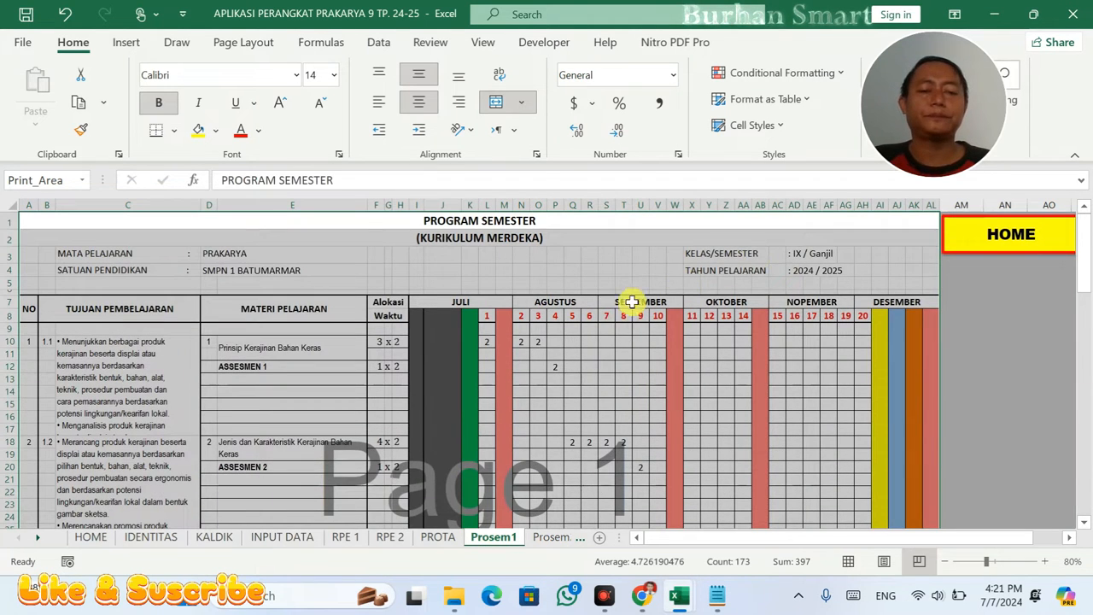
click(485, 347)
scroll(521, 336, down, 1)
scroll(522, 336, up, 1)
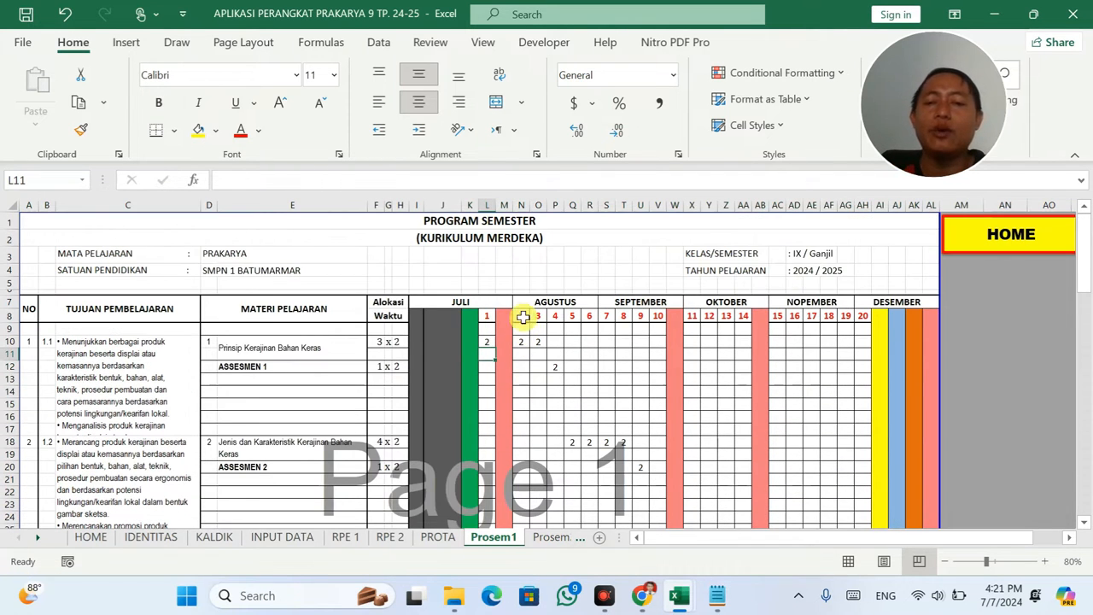
click(459, 314)
drag(459, 314, 931, 317)
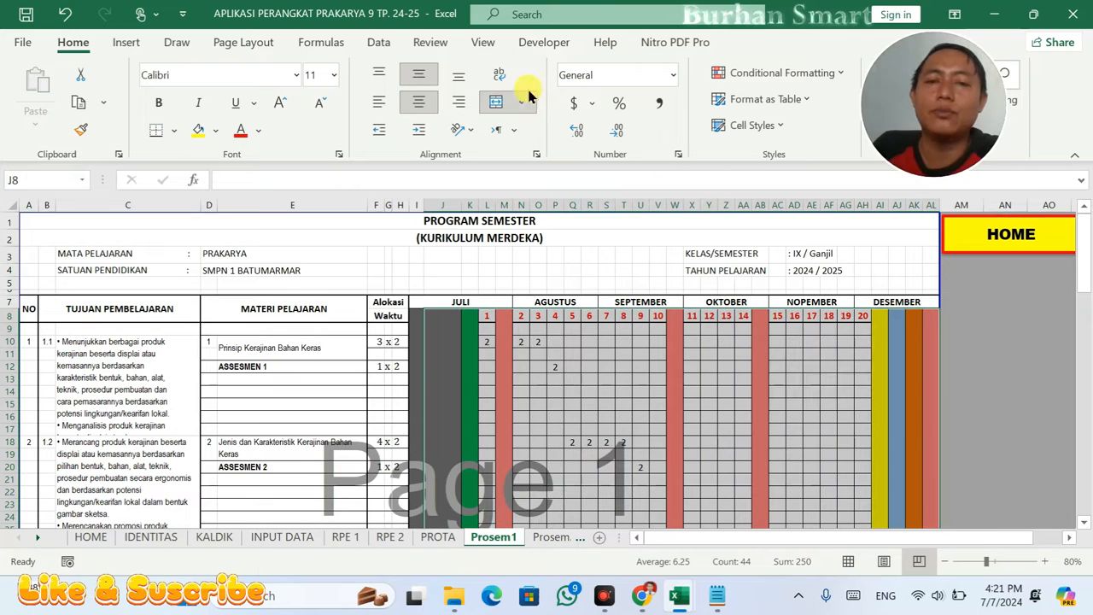
click(215, 130)
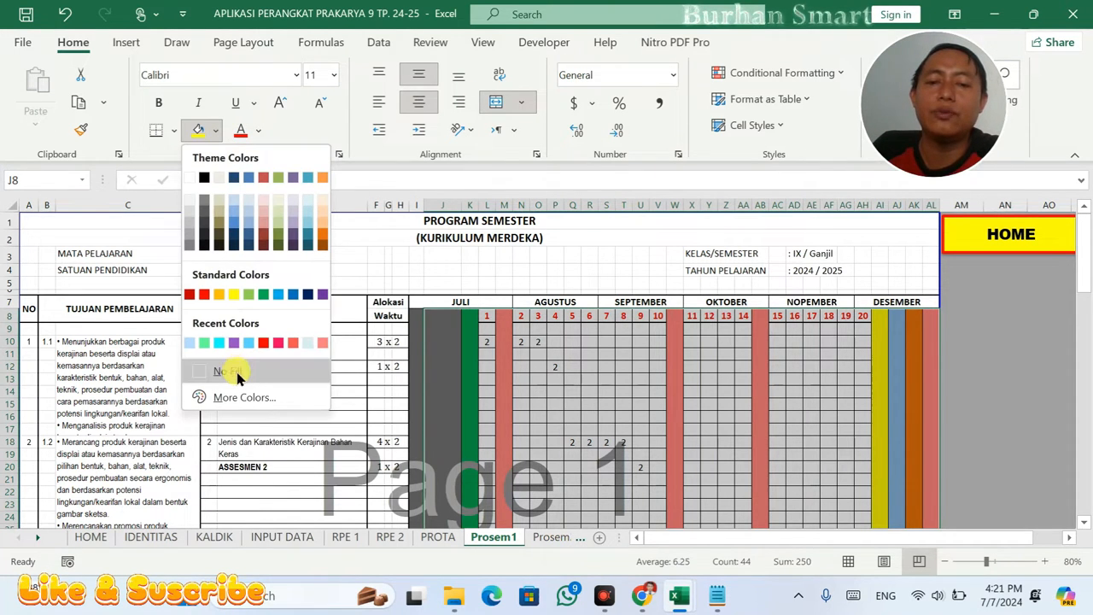
click(227, 372)
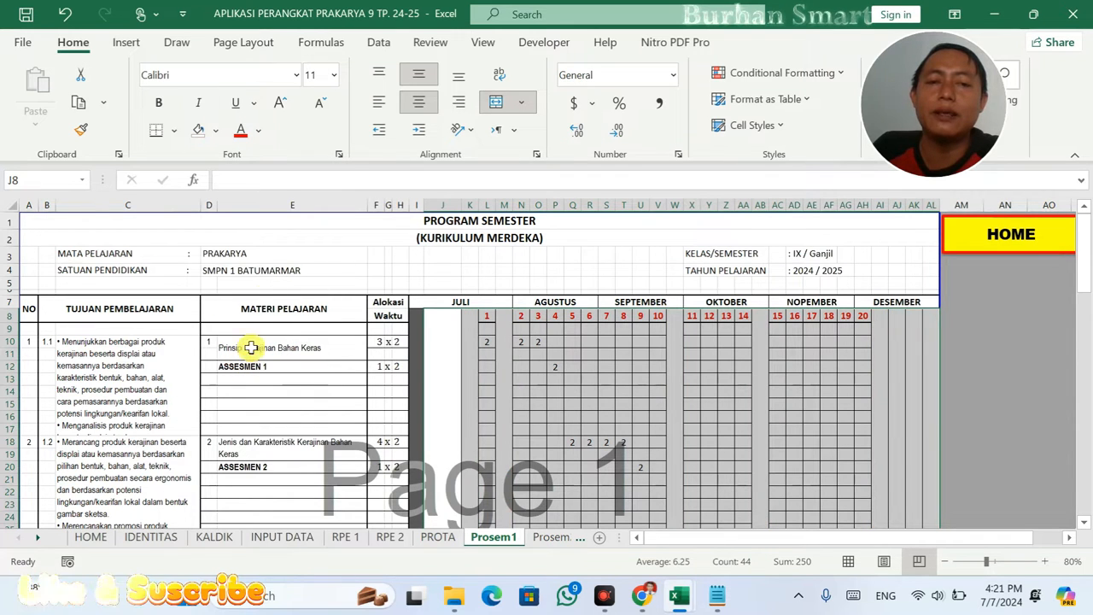
- Unmerge the schedule cells in columns J to AL and apply all borders to them
click(496, 102)
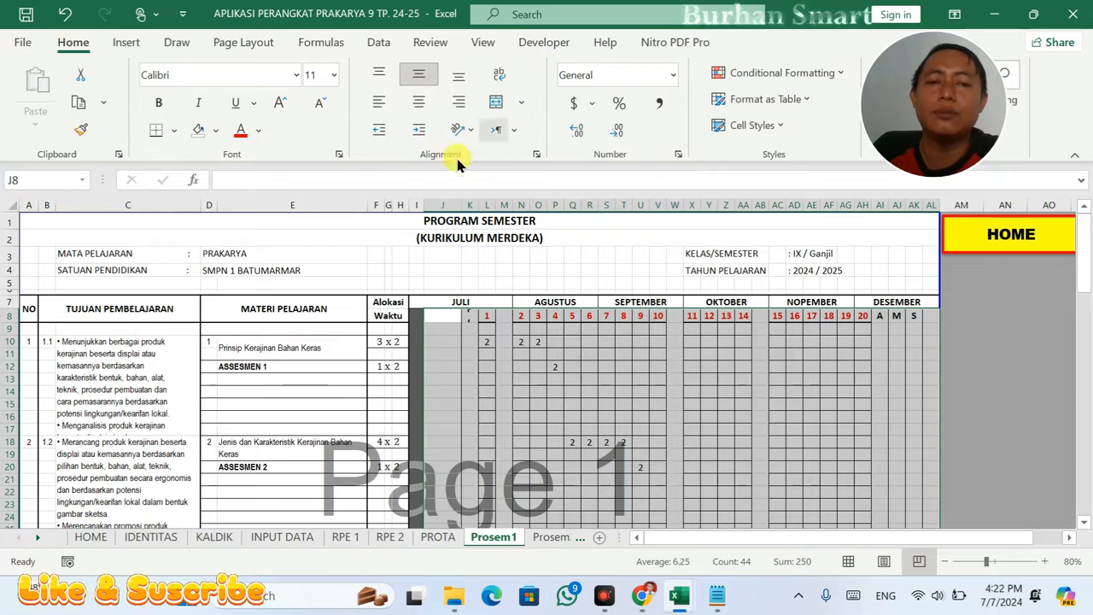
click(175, 131)
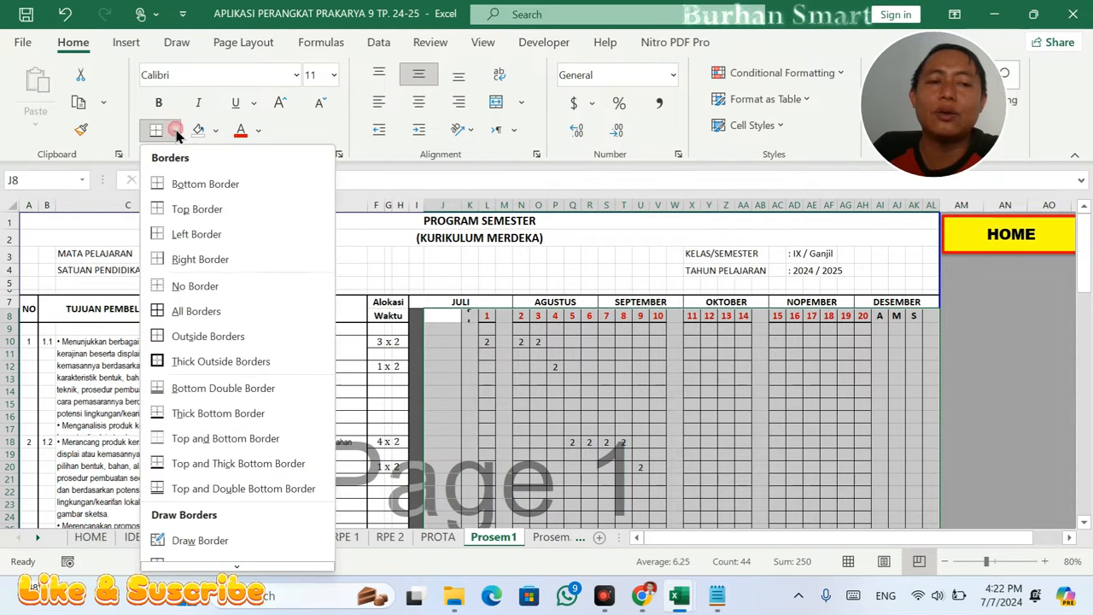
click(196, 312)
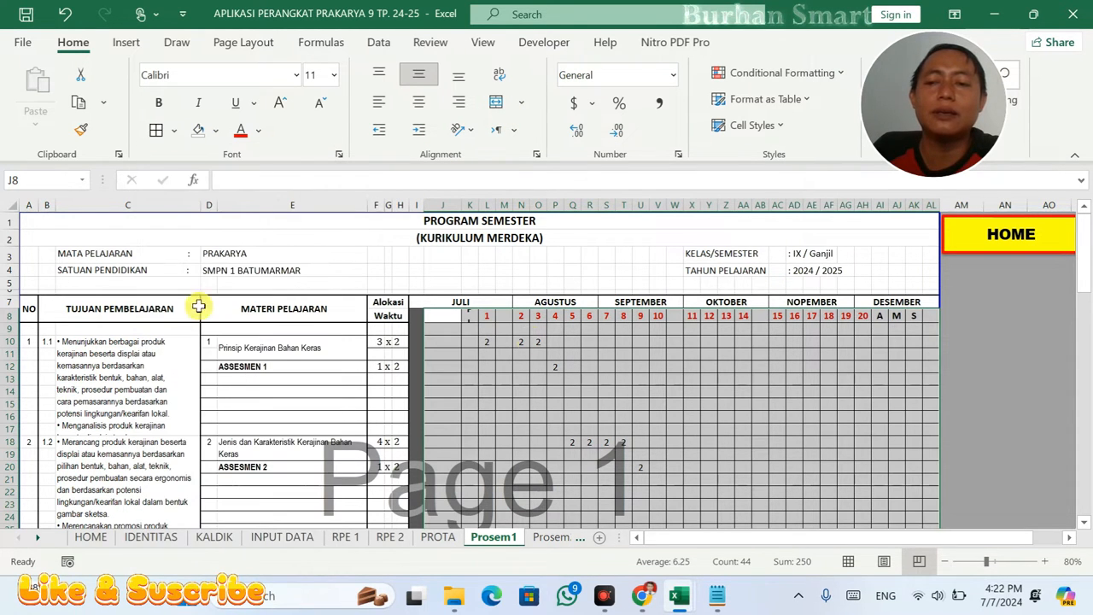
scroll(871, 339, down, 2)
scroll(871, 338, up, 1)
click(871, 338)
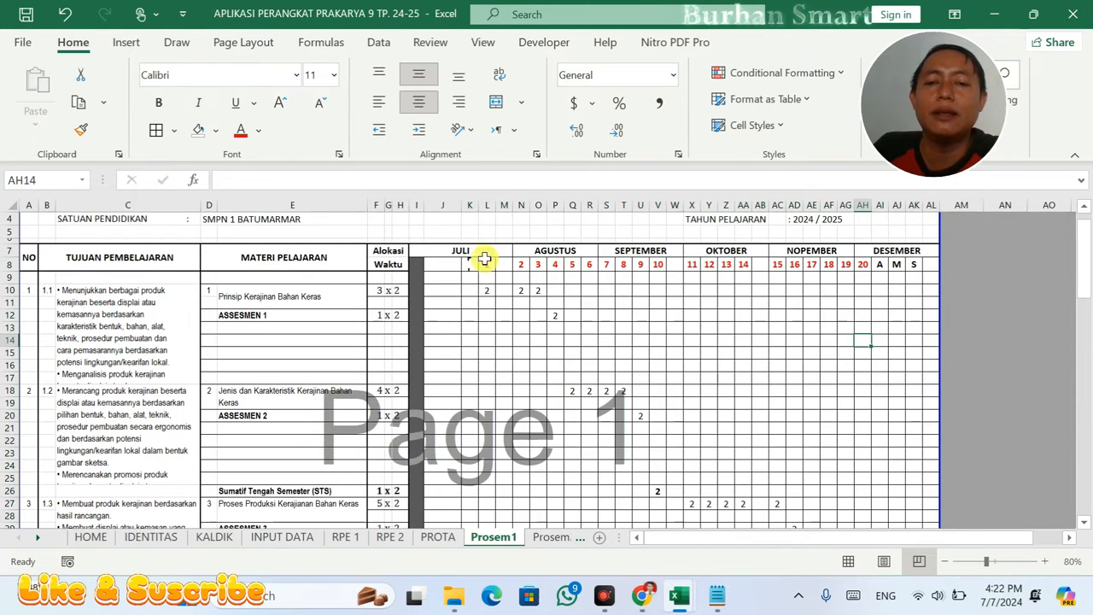
click(416, 266)
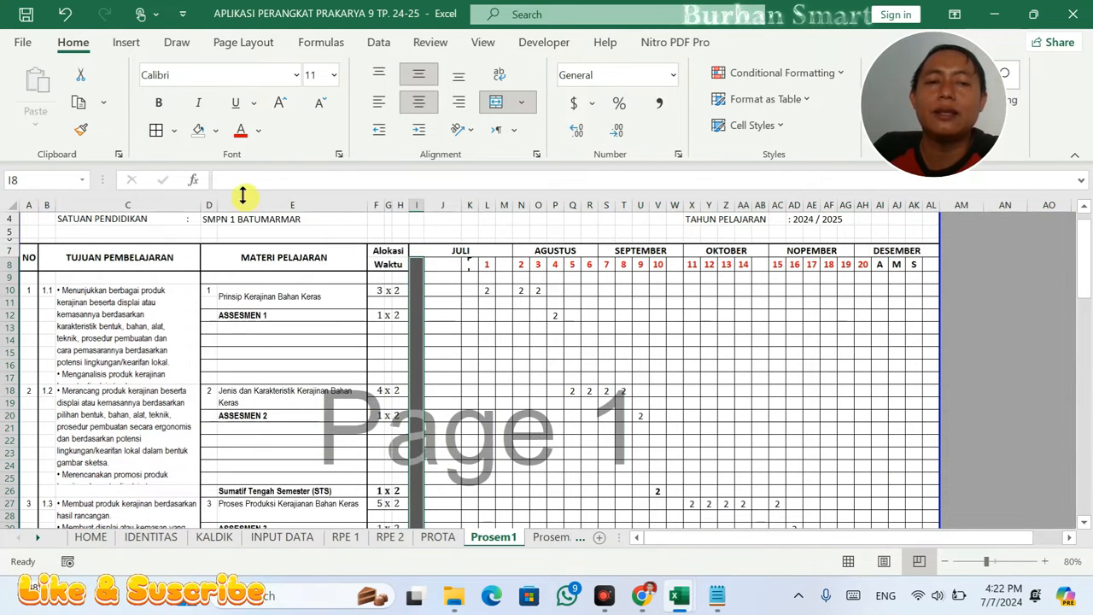
click(483, 327)
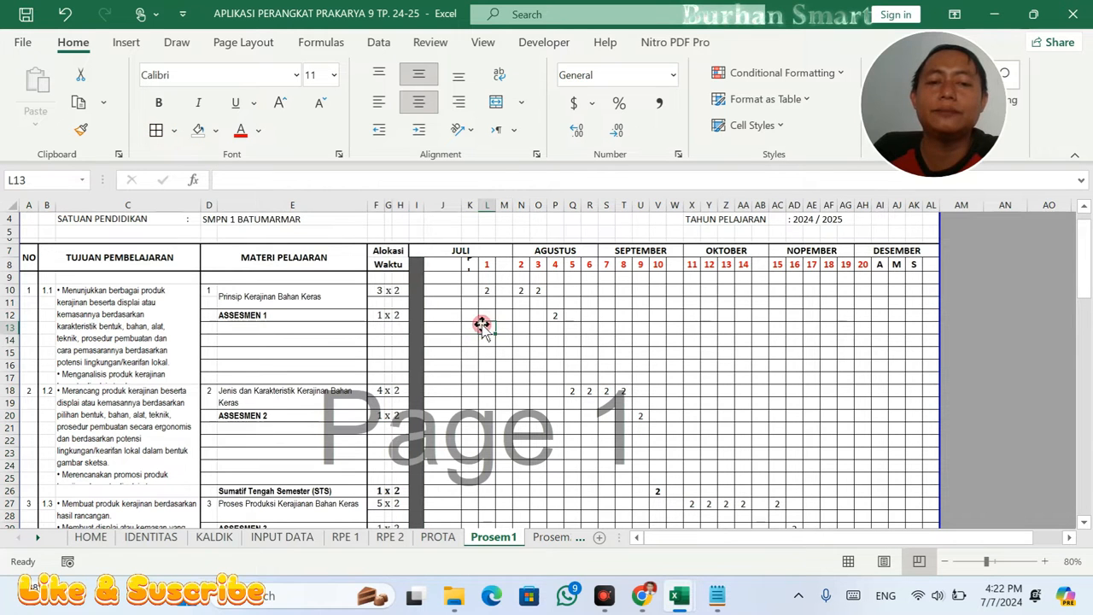
- Put a thick outside border around the schedule grid from the month headings in row 7 through row 59, columns I to AL
scroll(483, 327, down, 14)
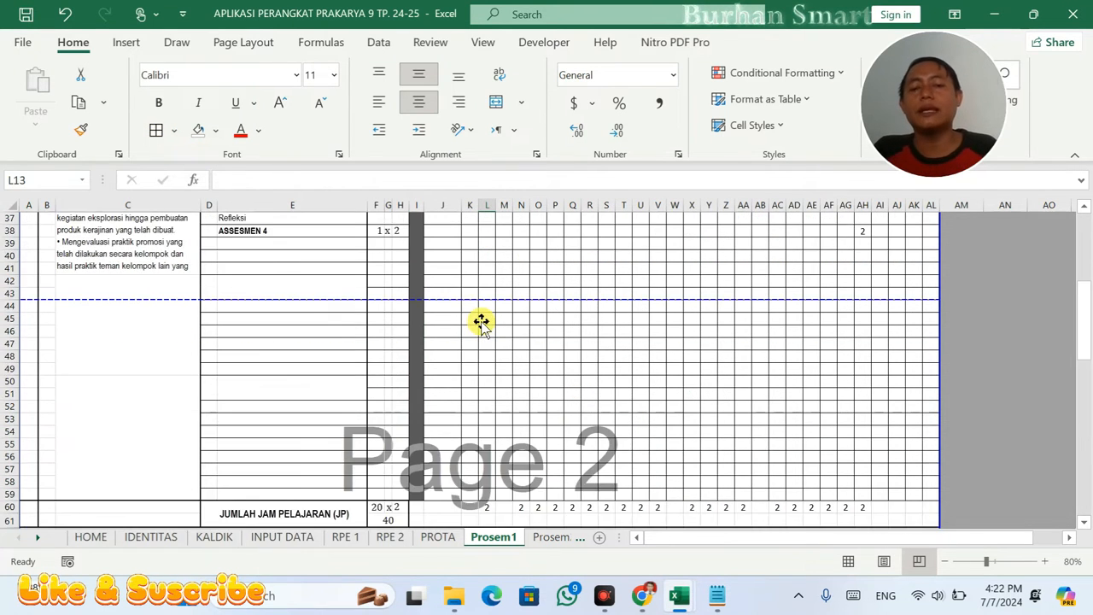
scroll(480, 317, up, 3)
scroll(800, 397, up, 5)
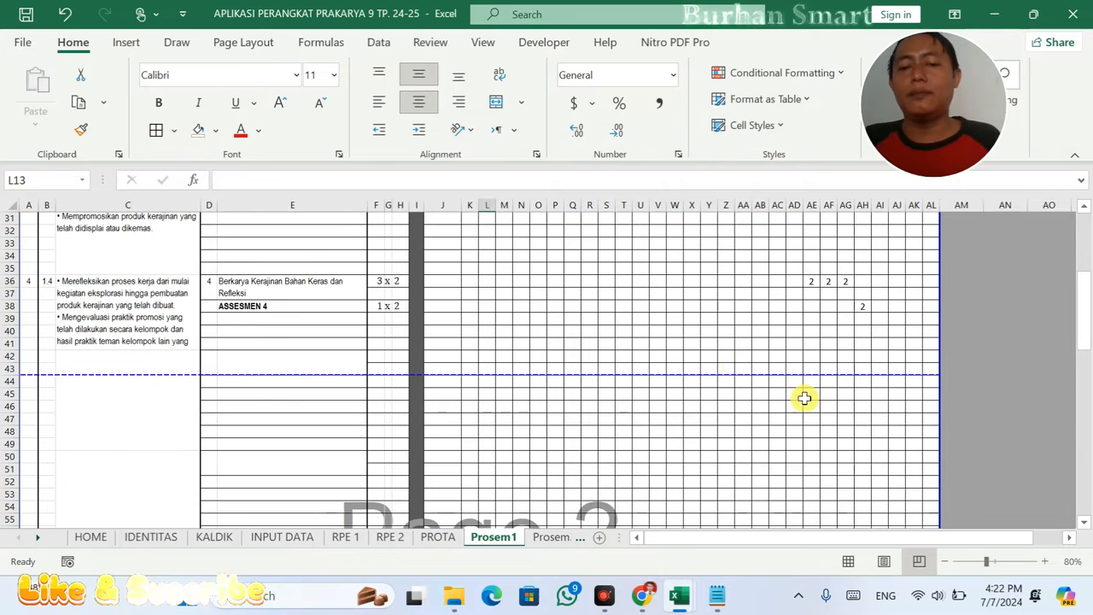
click(173, 131)
click(699, 290)
scroll(846, 256, up, 7)
drag(932, 301, 464, 369)
click(172, 130)
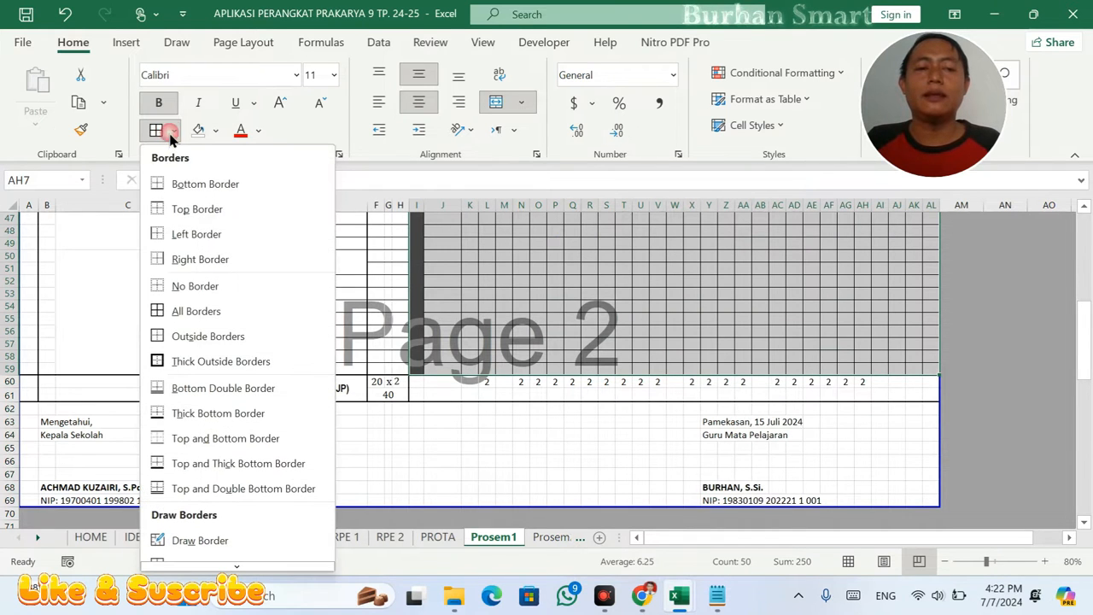
click(212, 364)
scroll(822, 359, up, 15)
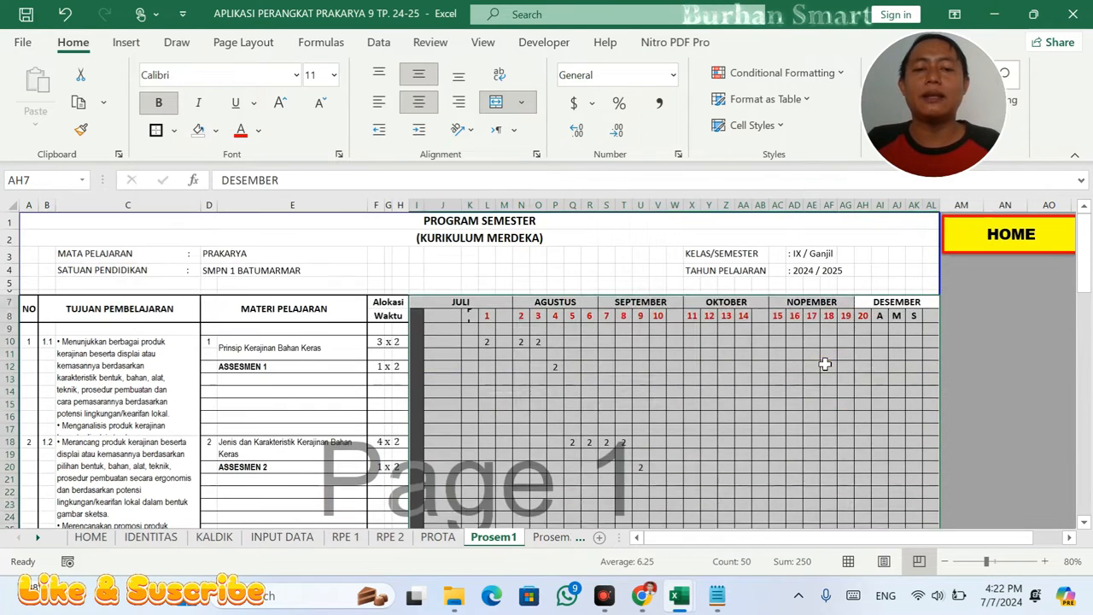
- Clear the week numbers and labels in row 8 under the month headings, from J8 to AL8
click(827, 365)
drag(453, 321, 865, 317)
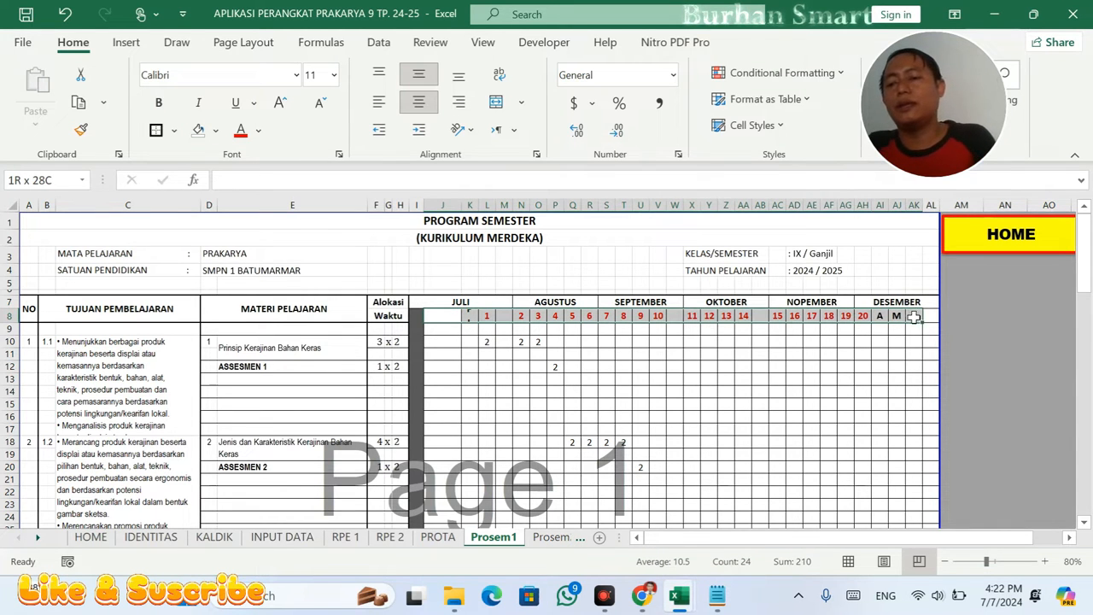
key(Delete)
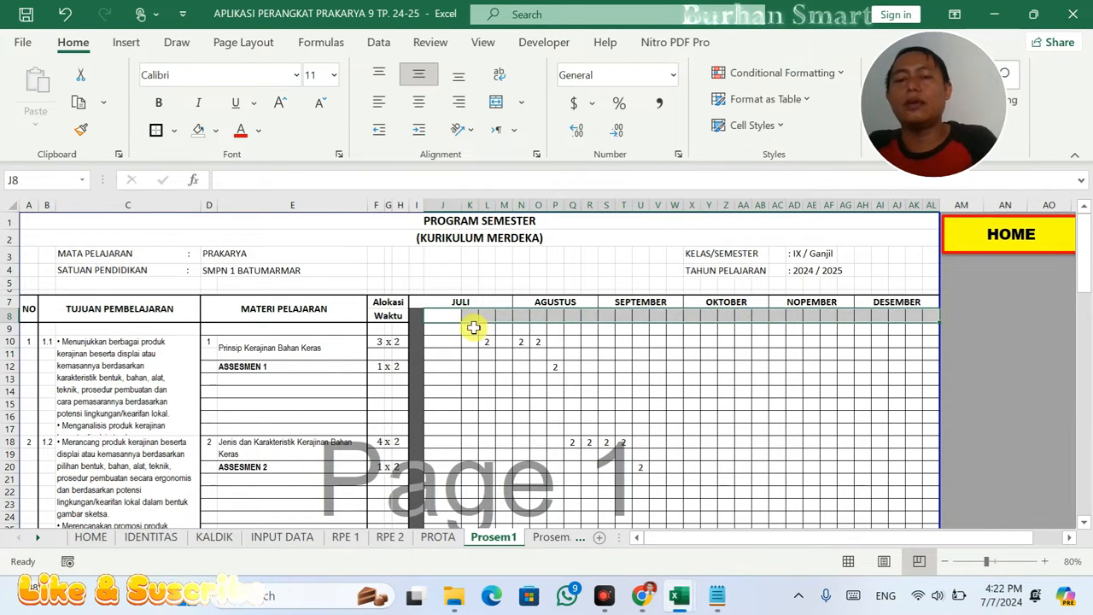
- Narrow column J under JULI to match the width of the other week columns
click(446, 317)
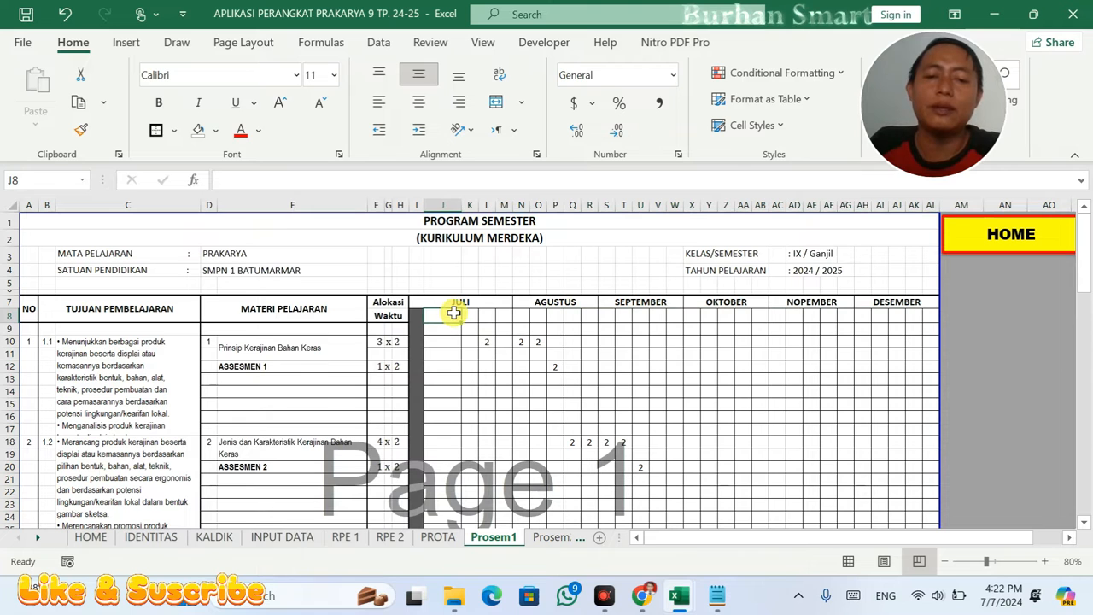
drag(461, 205, 436, 201)
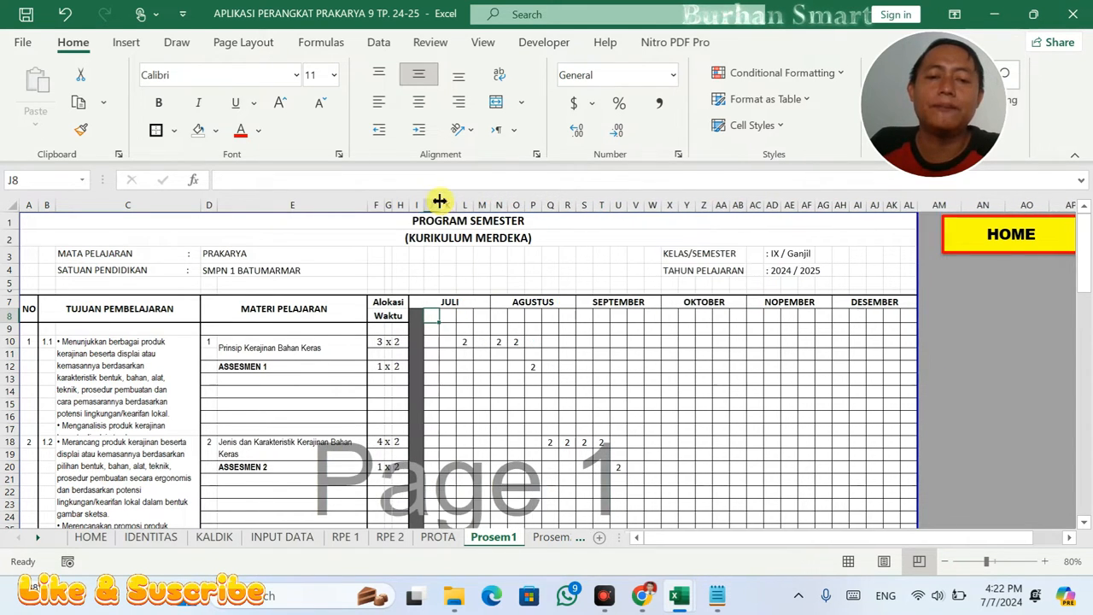
click(670, 428)
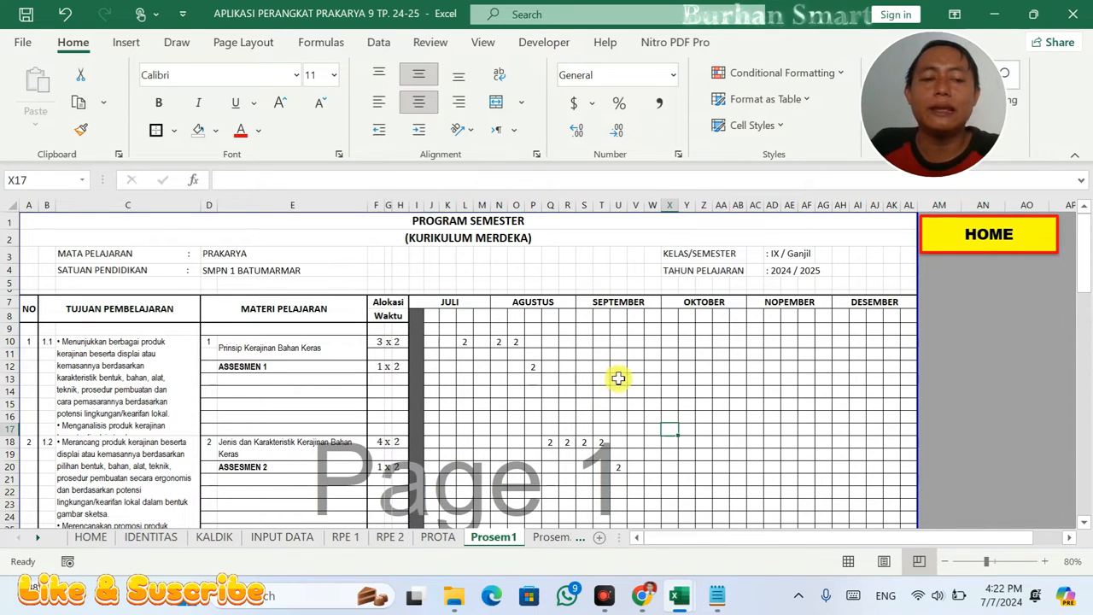
- Open the RPE 1 sheet and examine the BANYAKNYA PEKAN value for each month from JULI to DESEMBER
click(346, 538)
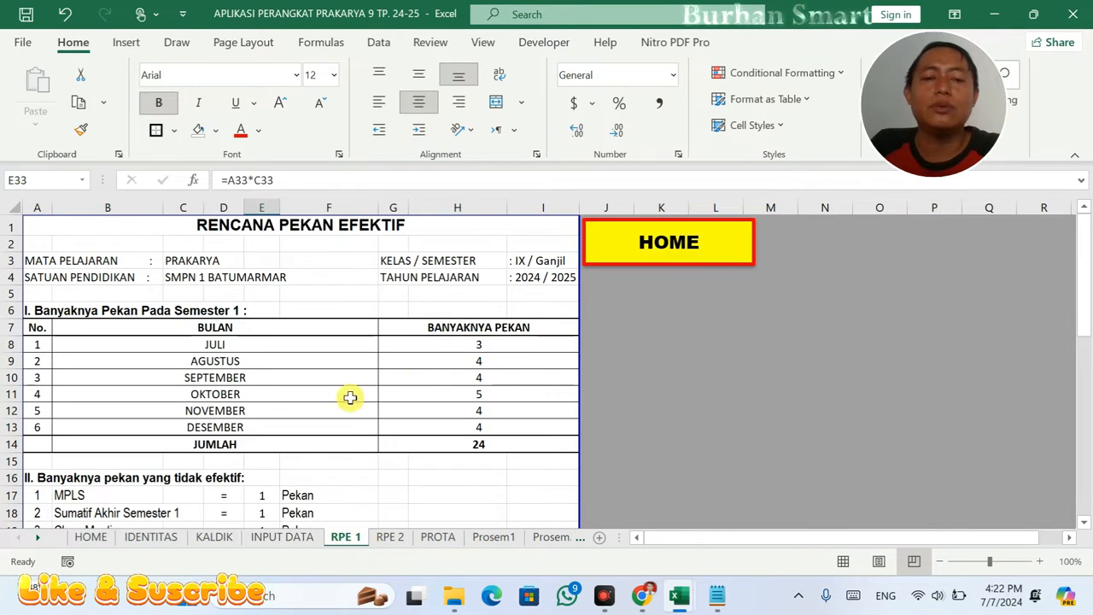
click(500, 346)
click(500, 365)
click(502, 381)
click(505, 398)
click(500, 413)
click(500, 427)
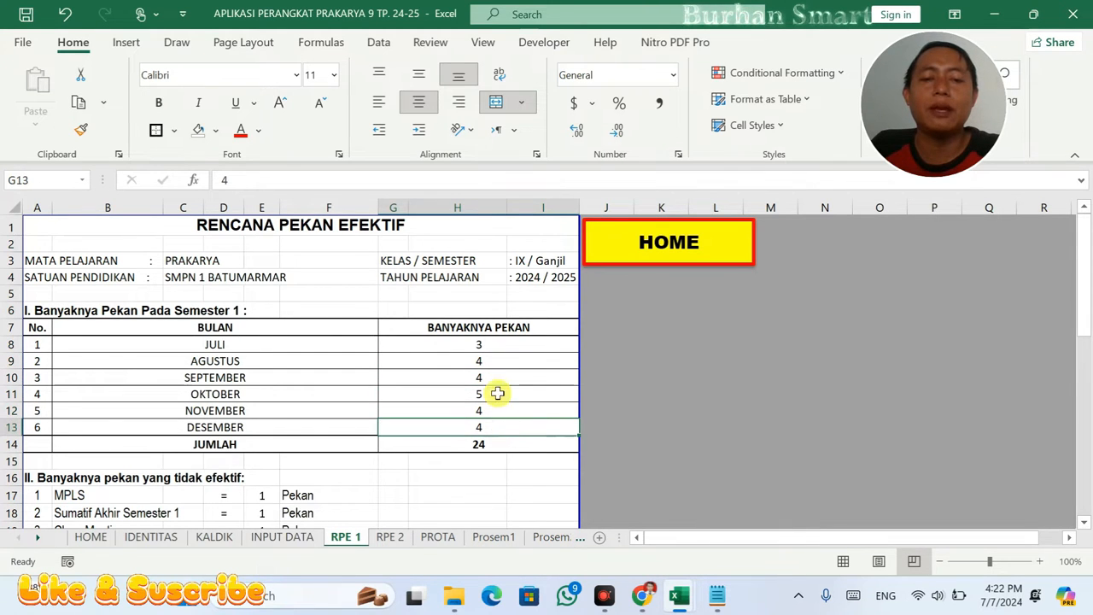
click(490, 348)
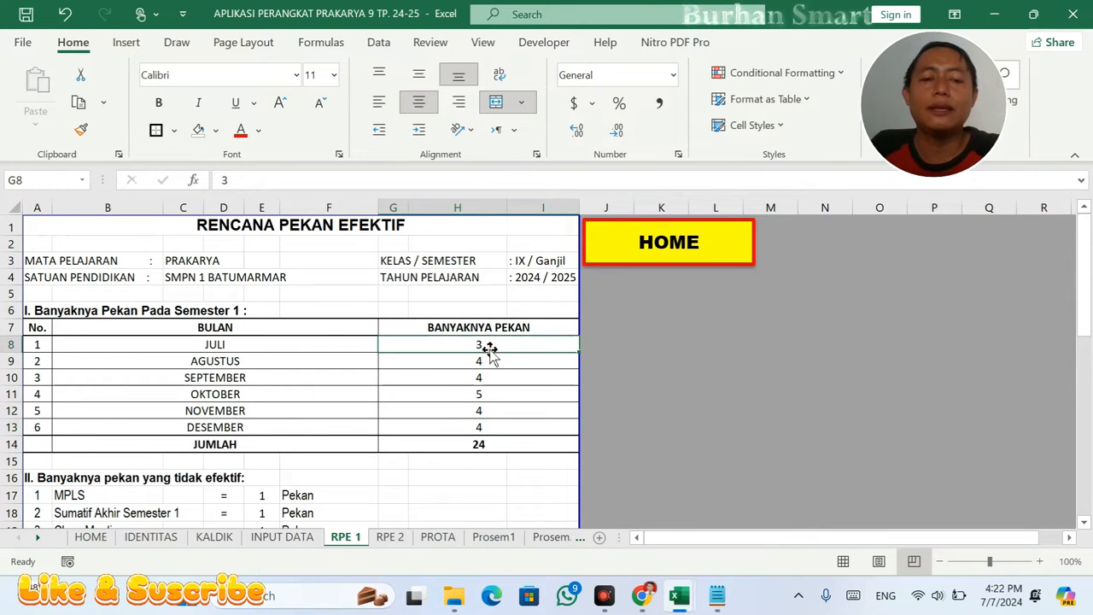
- Examine the KALDIK calendar to count the school weeks of July 2024, including the week that runs into the start of August
click(214, 538)
click(284, 353)
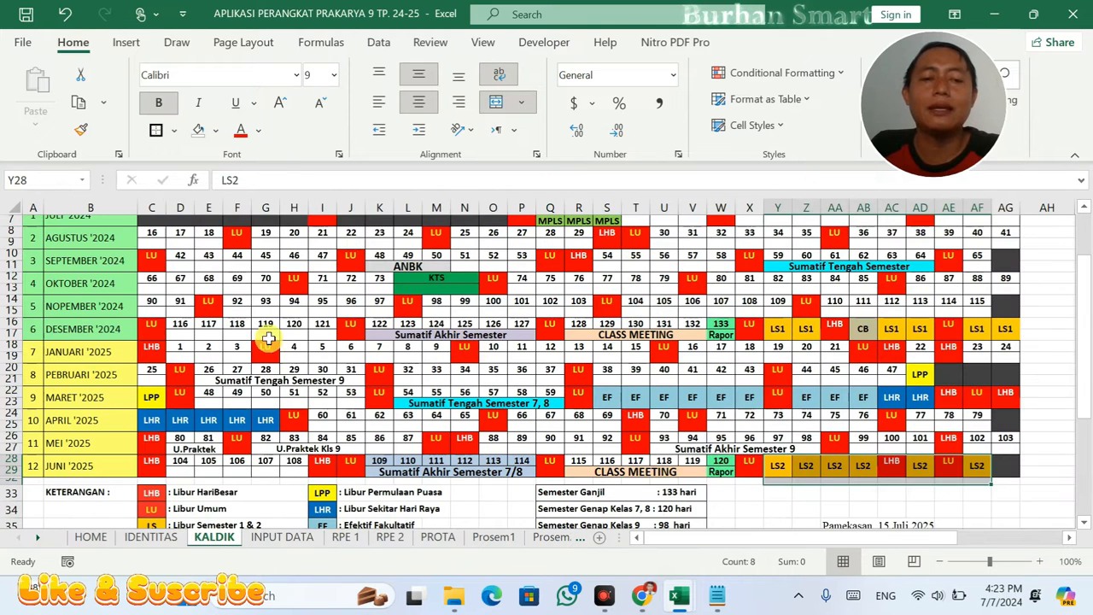
scroll(231, 266, up, 2)
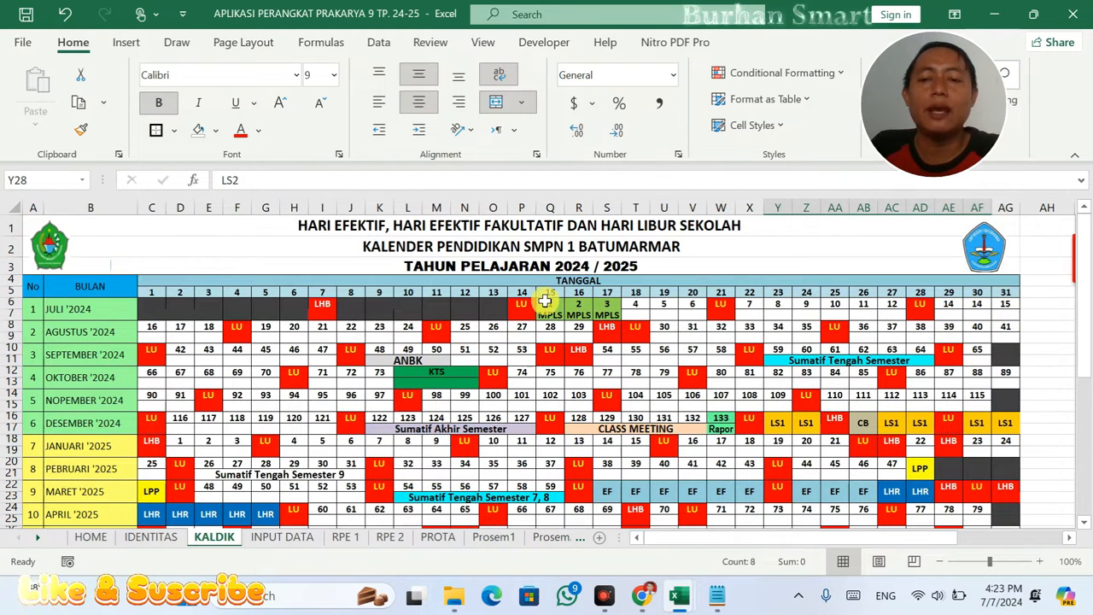
drag(544, 299, 683, 304)
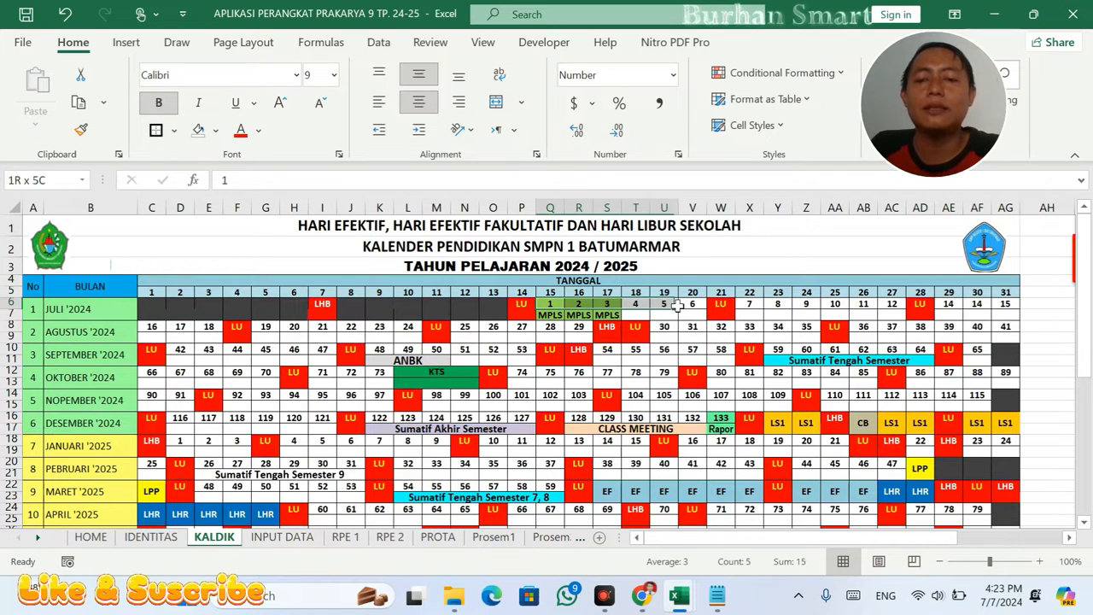
click(749, 304)
drag(948, 304, 1001, 313)
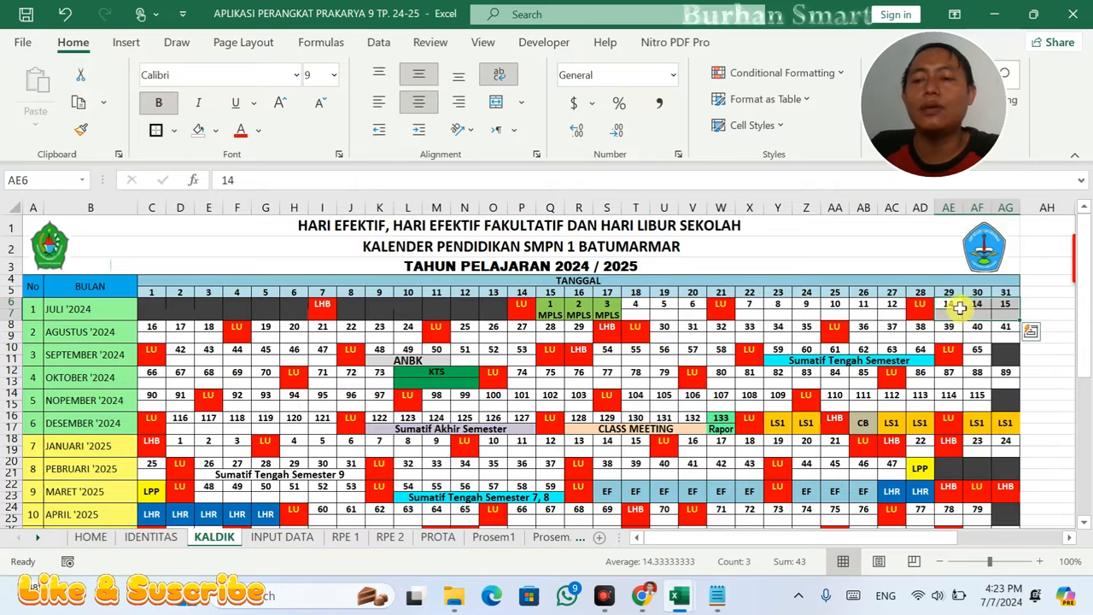
key(Up)
drag(208, 327, 154, 327)
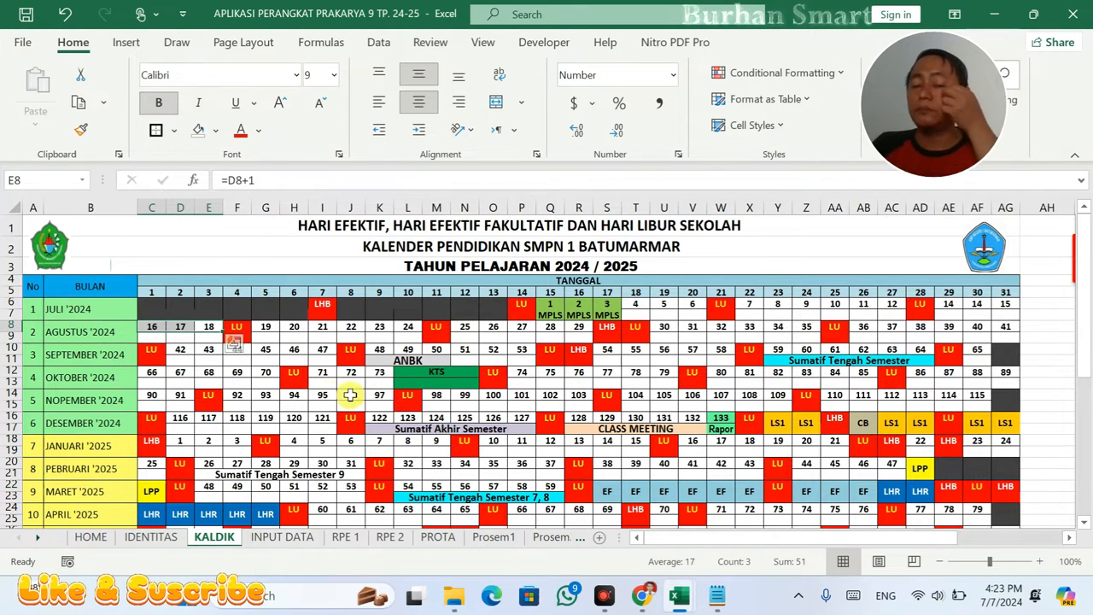
drag(653, 310, 696, 306)
drag(776, 306, 873, 306)
drag(953, 306, 1046, 305)
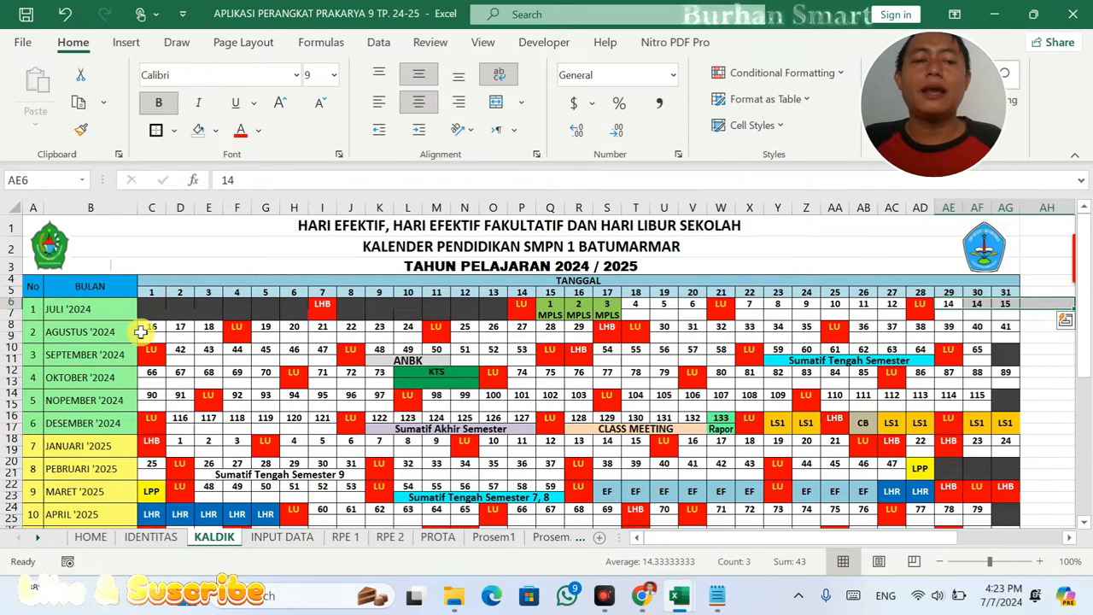
drag(149, 331, 208, 333)
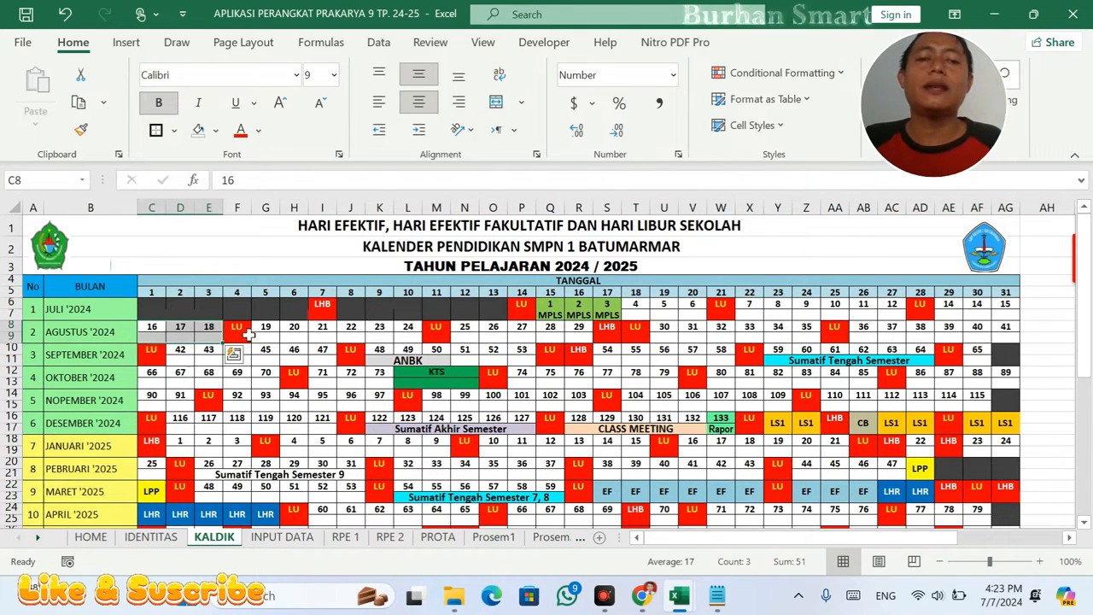
drag(961, 304, 1007, 304)
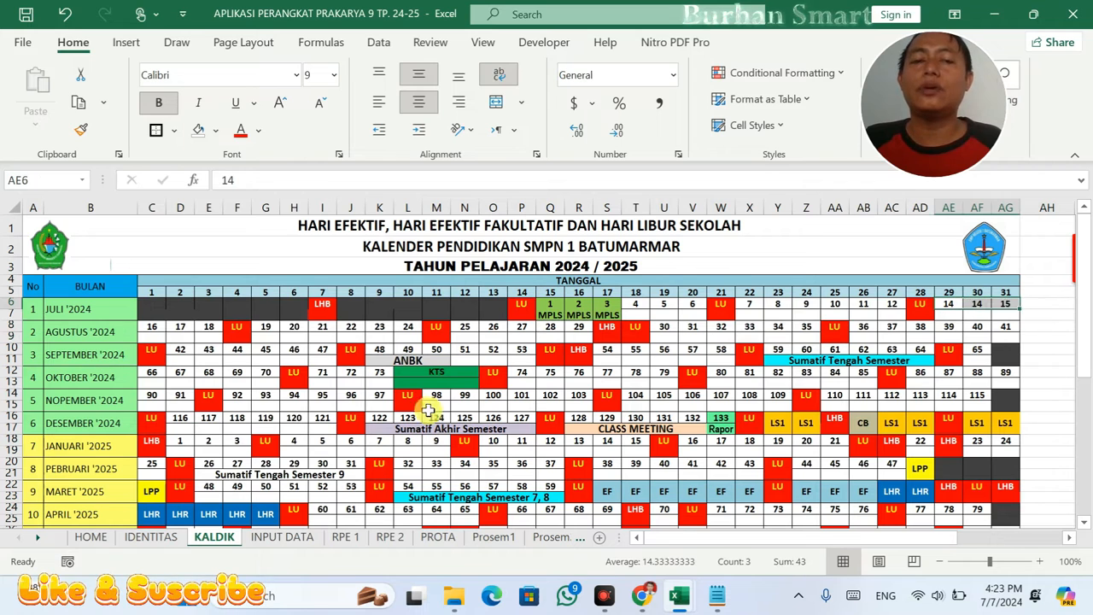
drag(151, 333, 219, 337)
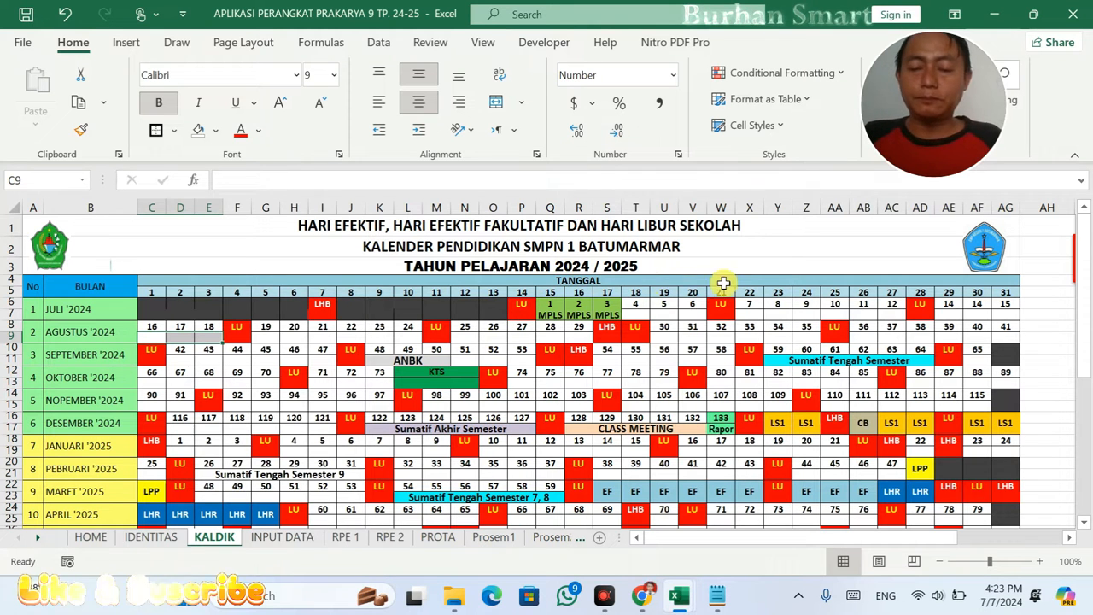
drag(562, 308, 693, 308)
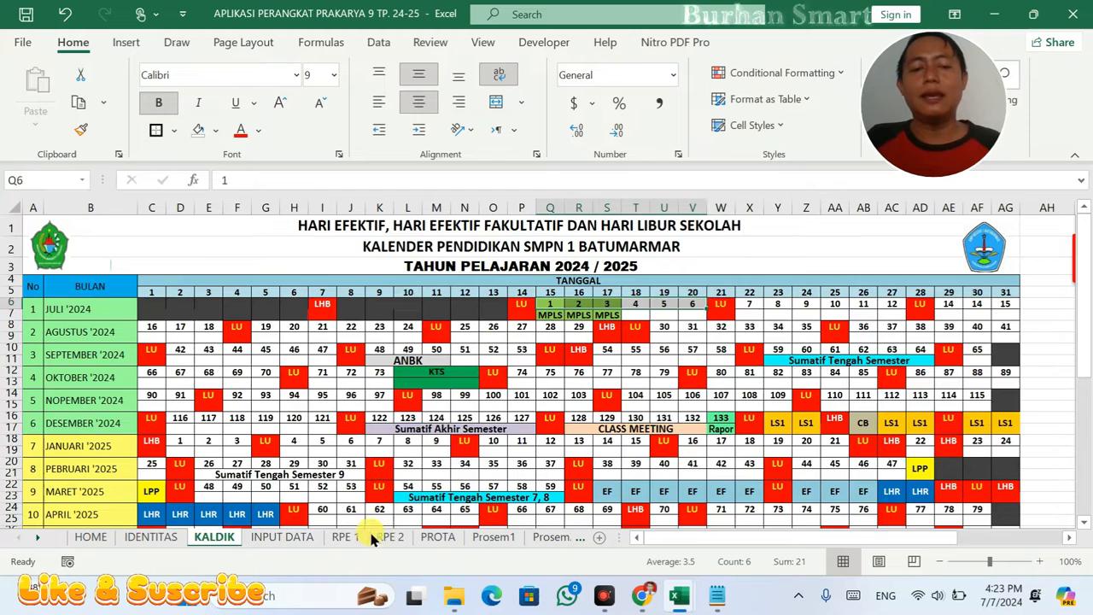
- Examine the AGUSTUS week count on RPE 1 against the KALDIK calendar's July and August 2024 weeks
click(346, 537)
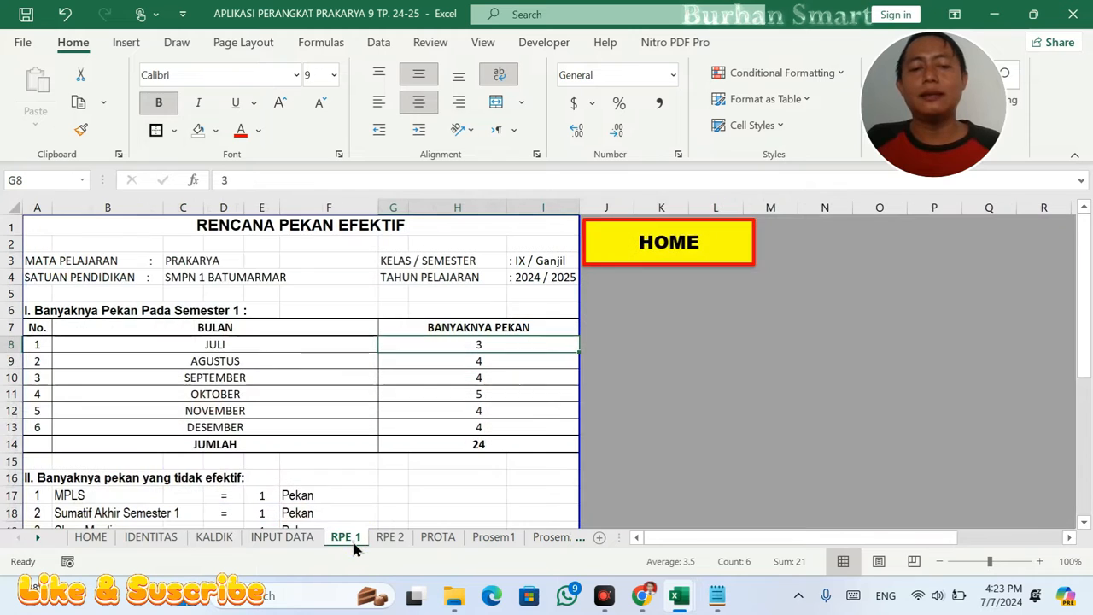
click(493, 366)
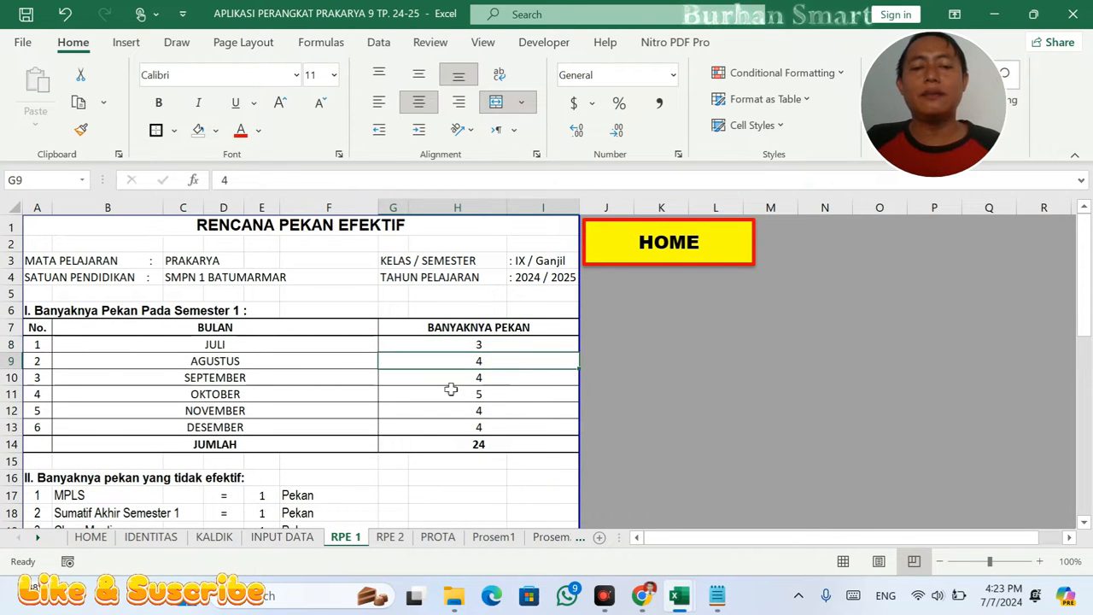
click(215, 536)
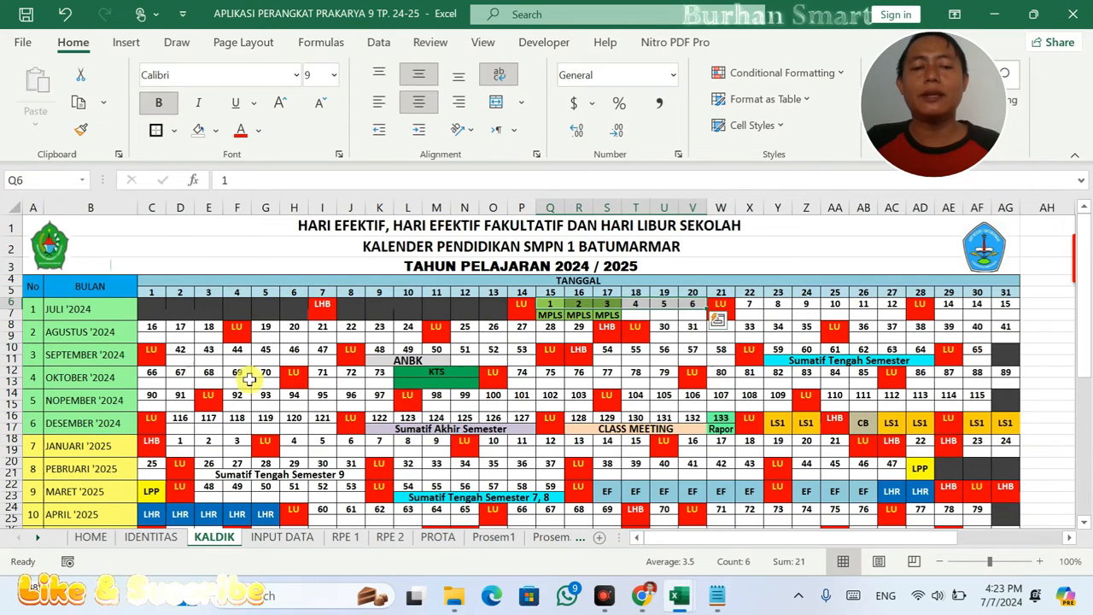
drag(171, 336, 392, 335)
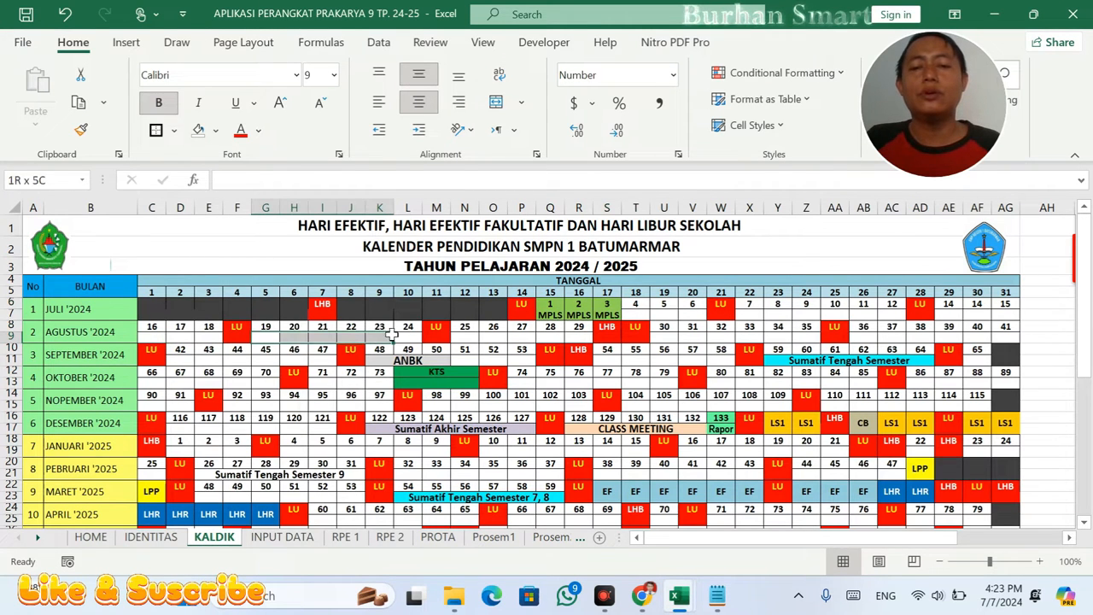
drag(950, 304, 996, 310)
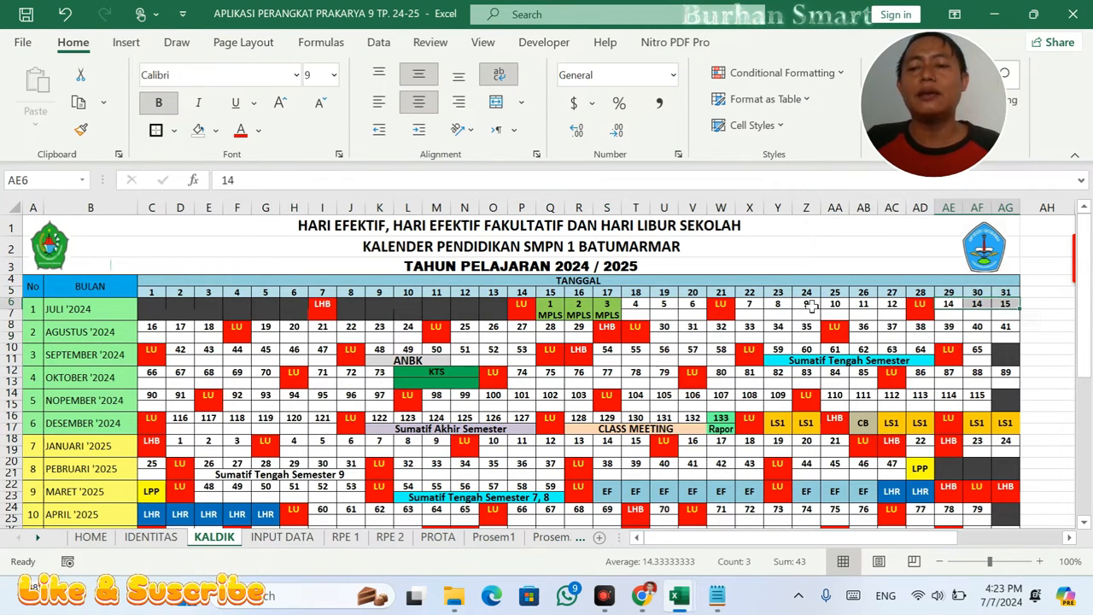
click(811, 306)
click(664, 305)
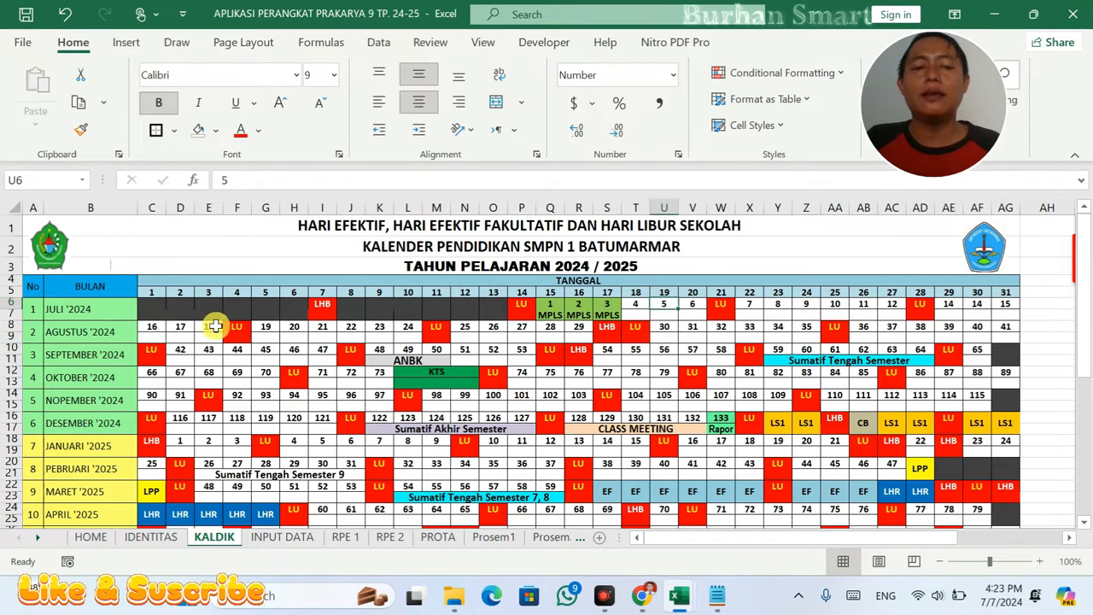
click(175, 336)
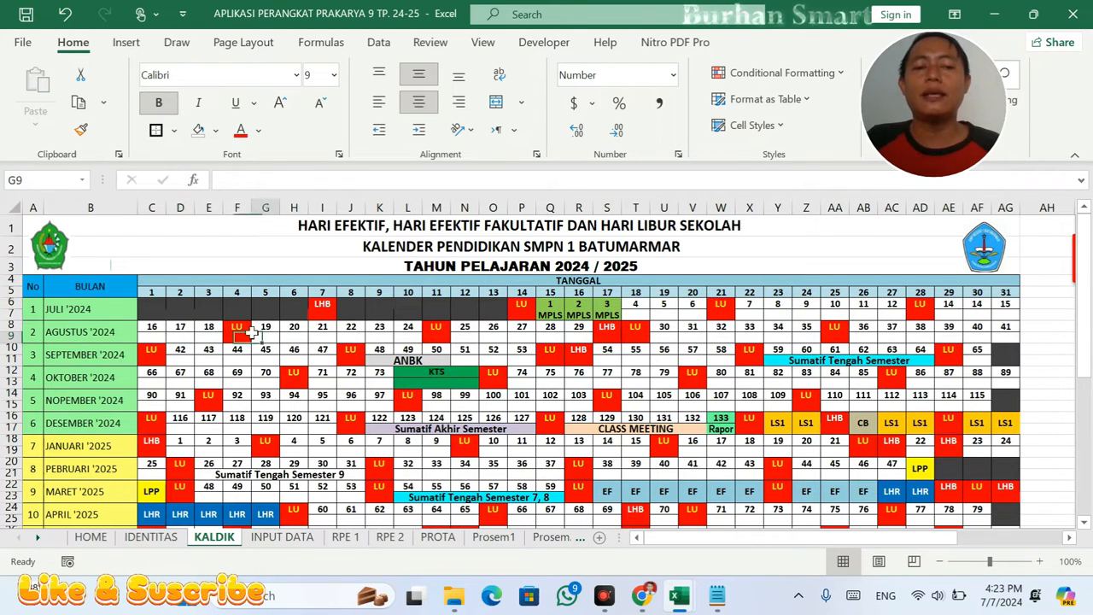
drag(252, 333, 382, 333)
drag(543, 336, 1008, 333)
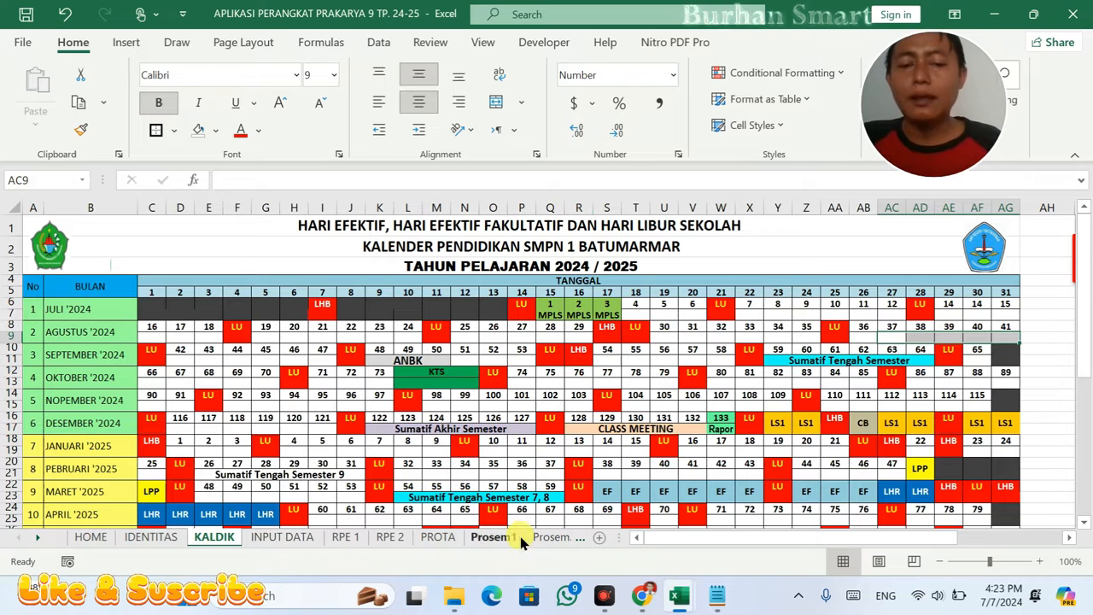
- Set BANYAKNYA PEKAN for JULI to 2 on the RPE 1 sheet
click(345, 537)
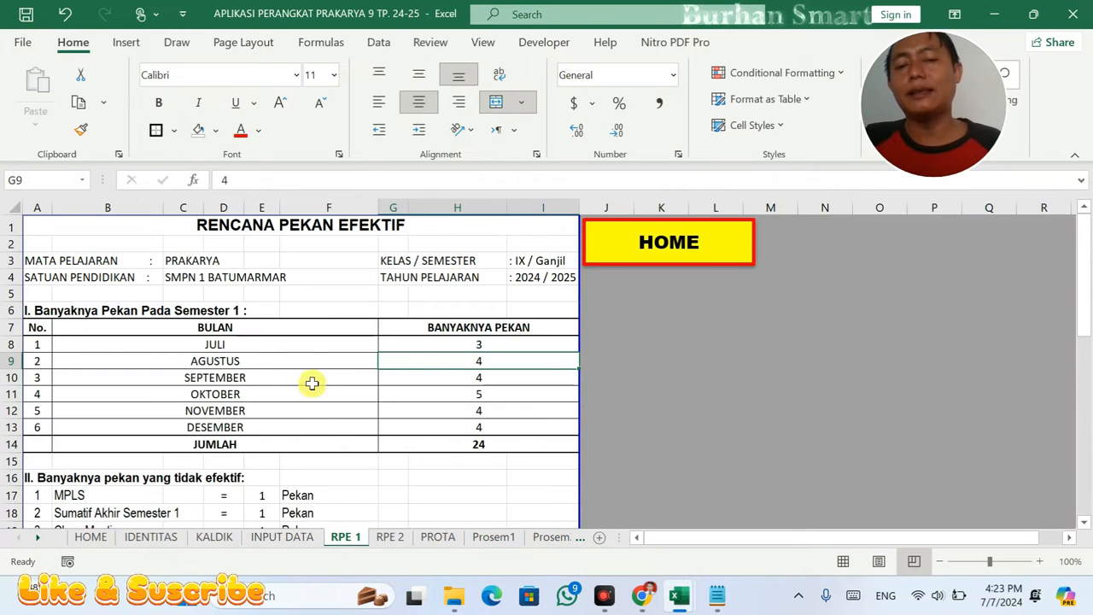
click(483, 345)
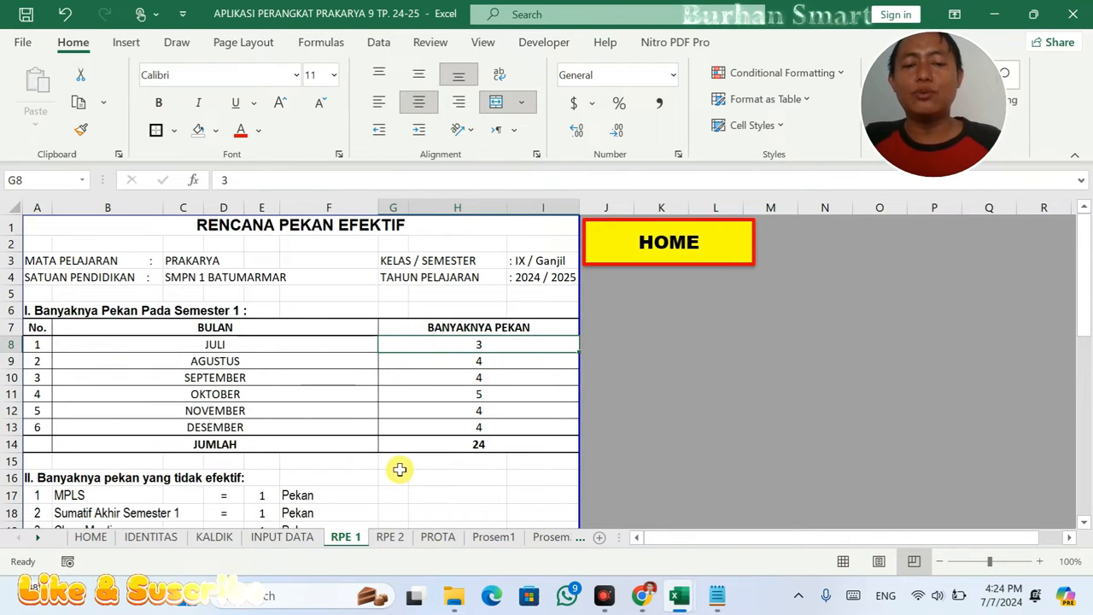
text(2)
- Examine the KALDIK calendar to count the August 2024 weeks, assigning the week of 29 July to 3 August to one month
click(214, 536)
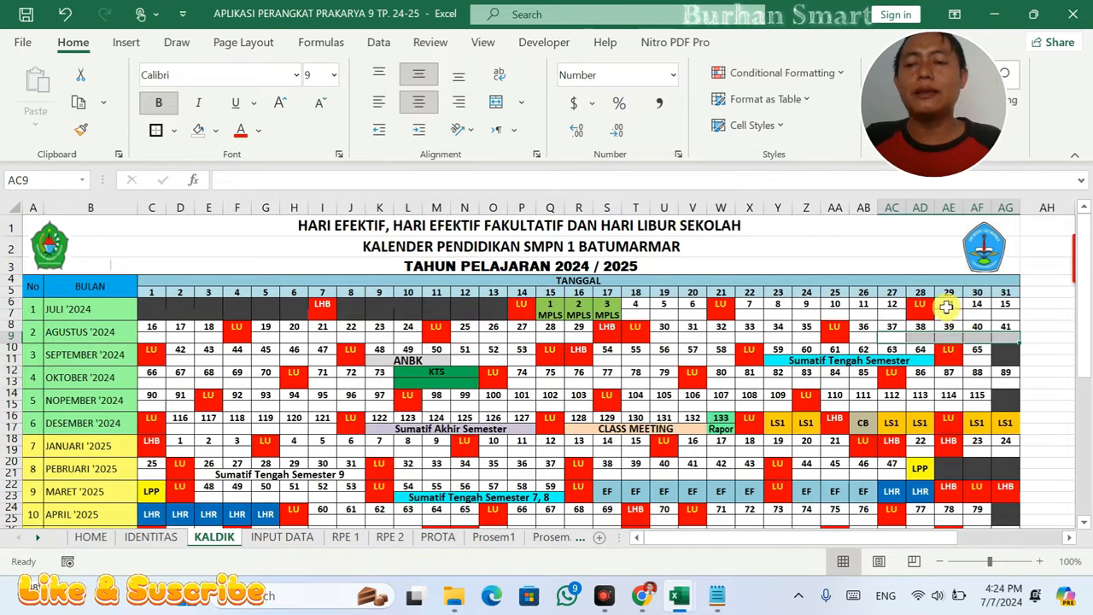
drag(947, 306, 1011, 308)
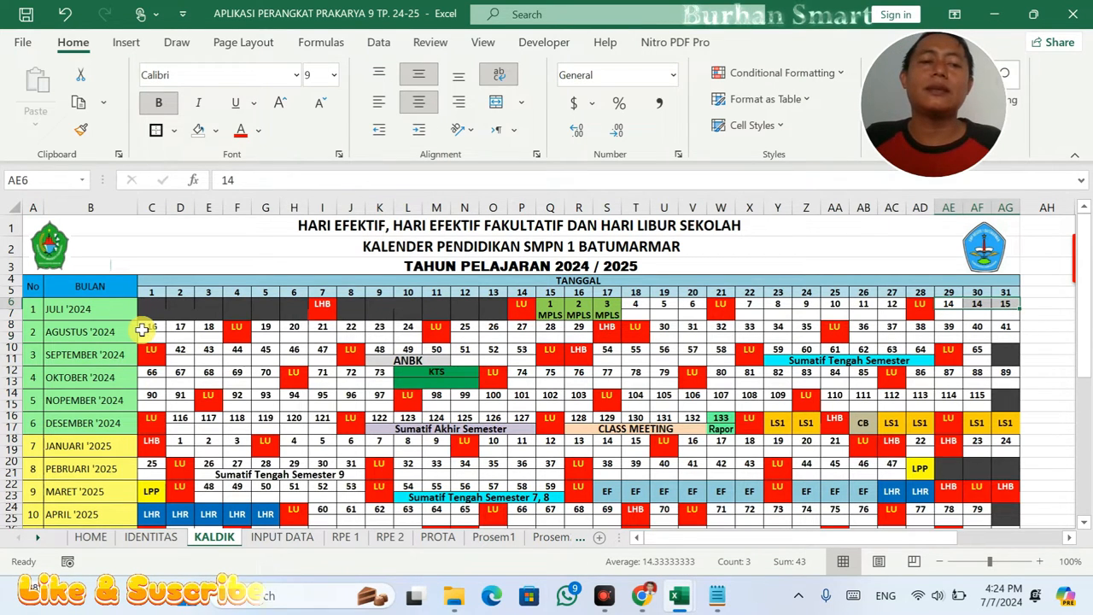
click(144, 329)
drag(191, 331, 210, 332)
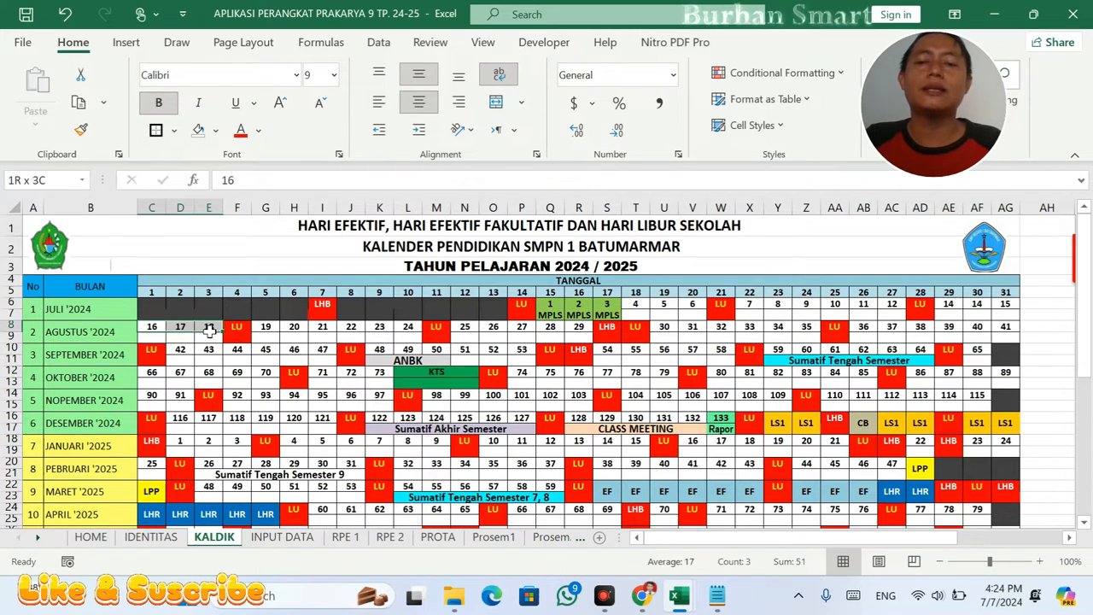
drag(951, 313, 1013, 313)
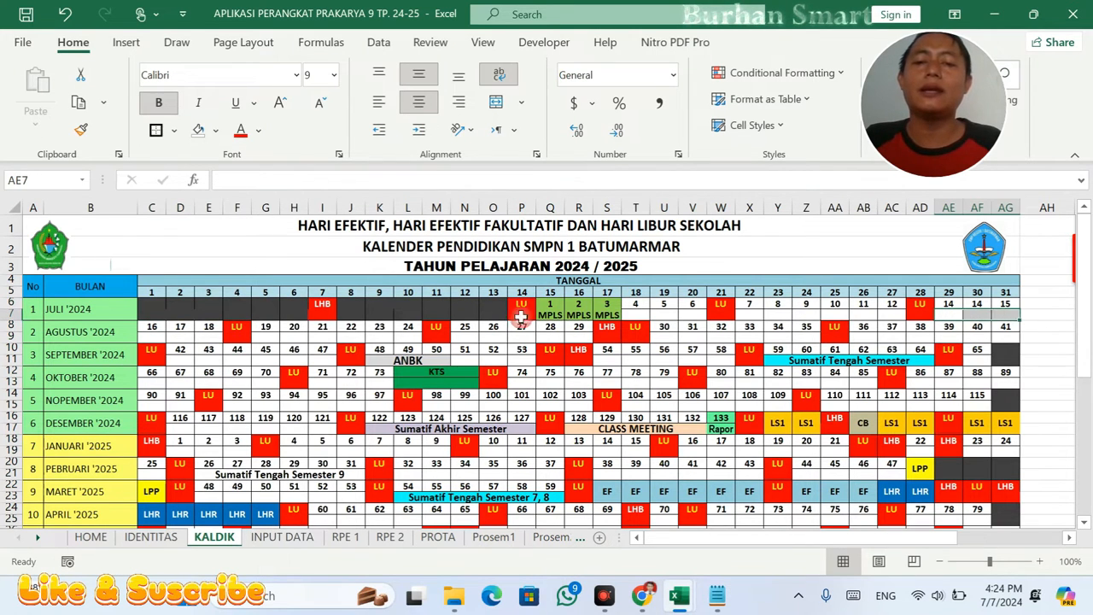
drag(536, 303, 897, 309)
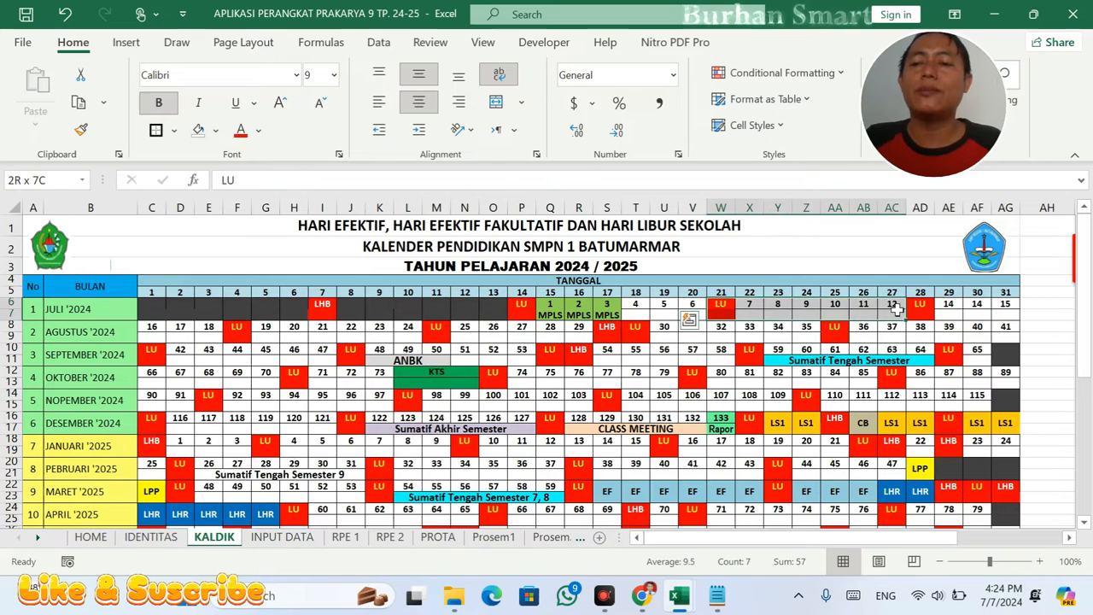
click(965, 308)
click(138, 330)
drag(145, 334, 407, 334)
drag(464, 336, 582, 338)
drag(653, 339, 781, 339)
drag(861, 335, 1006, 335)
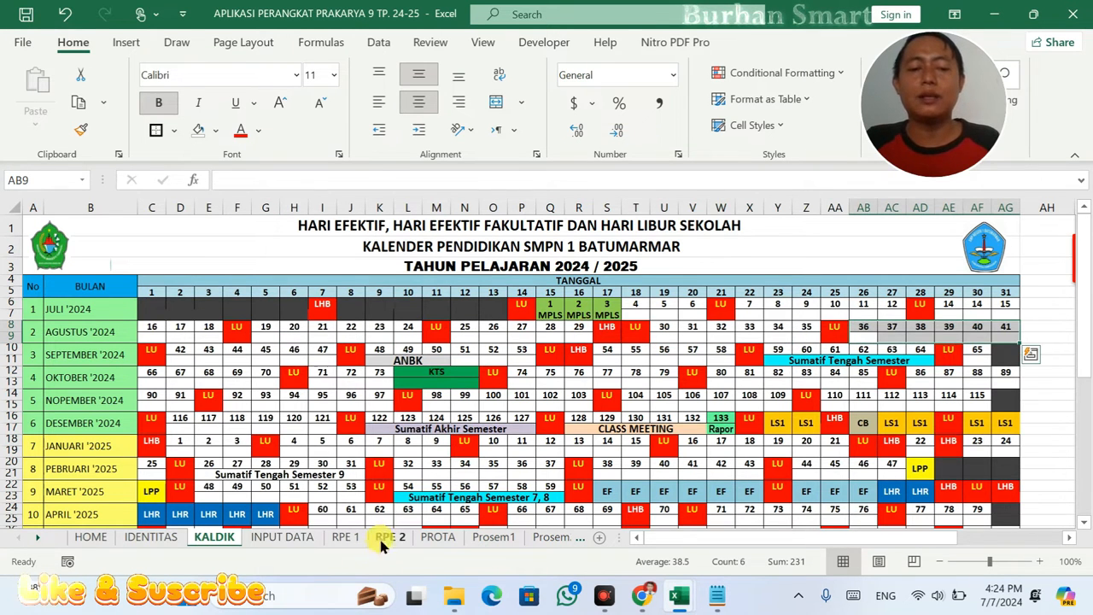
- Set BANYAKNYA PEKAN for AGUSTUS to 5 on the RPE 1 sheet
click(348, 537)
click(519, 361)
text(5)
- Review the BANYAKNYA PEKAN values for each month from JULI to DESEMBER
click(500, 344)
click(491, 361)
click(496, 378)
click(495, 394)
click(492, 410)
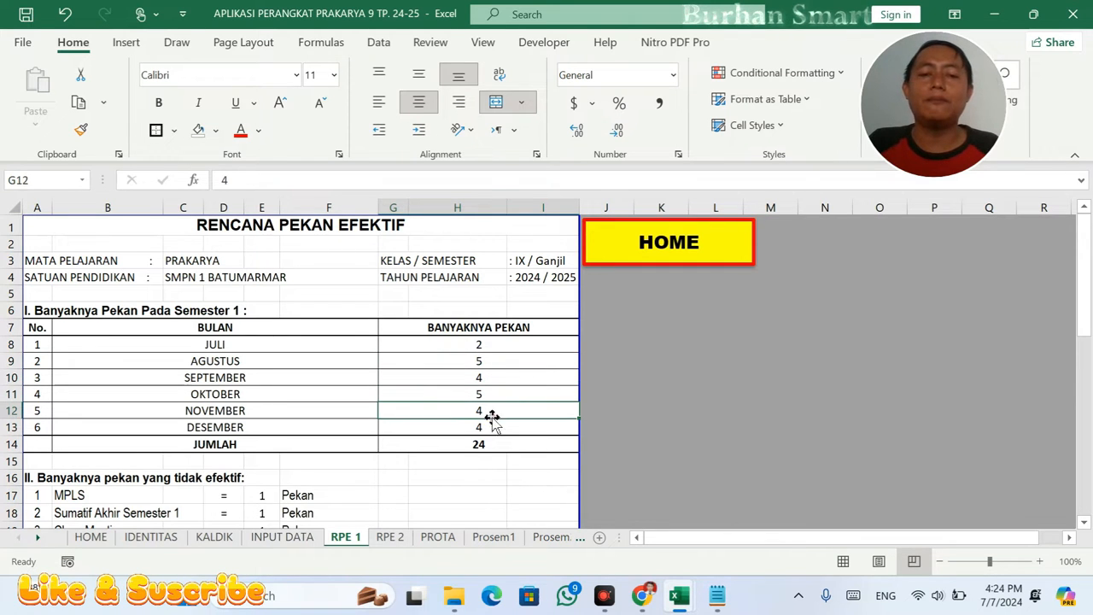
click(493, 427)
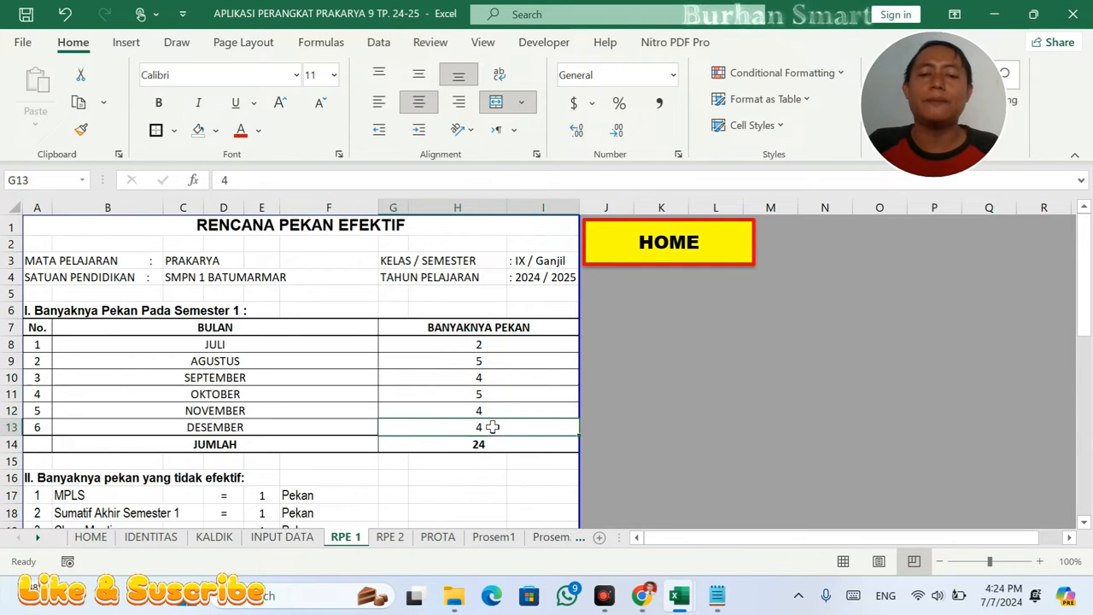
click(486, 365)
click(486, 394)
- Open the Prosem1 sheet and examine the week cells in row 8 under JULI
click(483, 538)
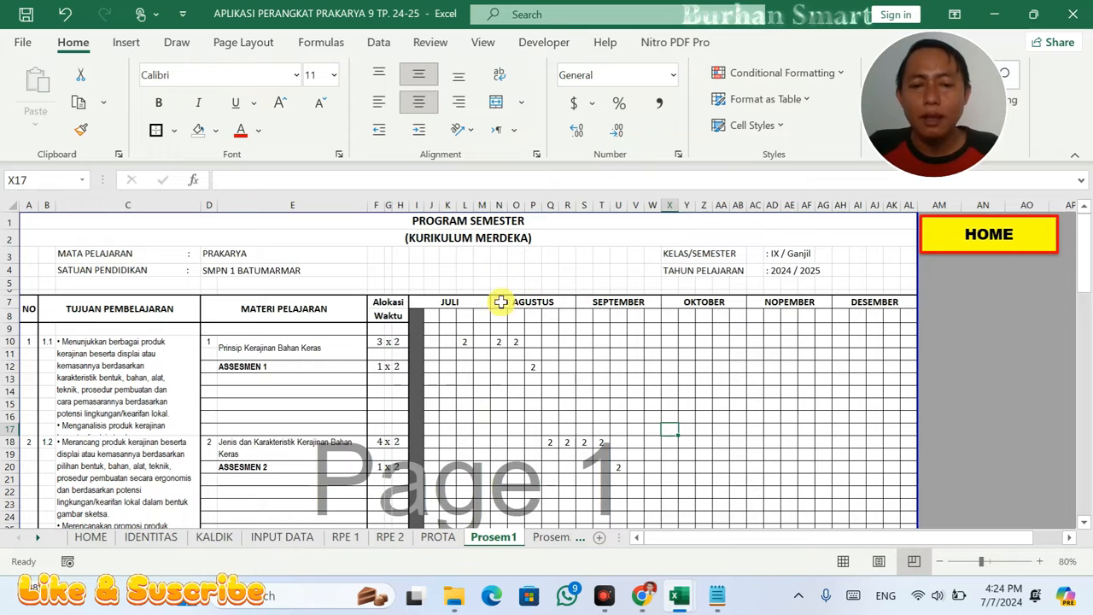
drag(434, 317, 487, 318)
click(455, 317)
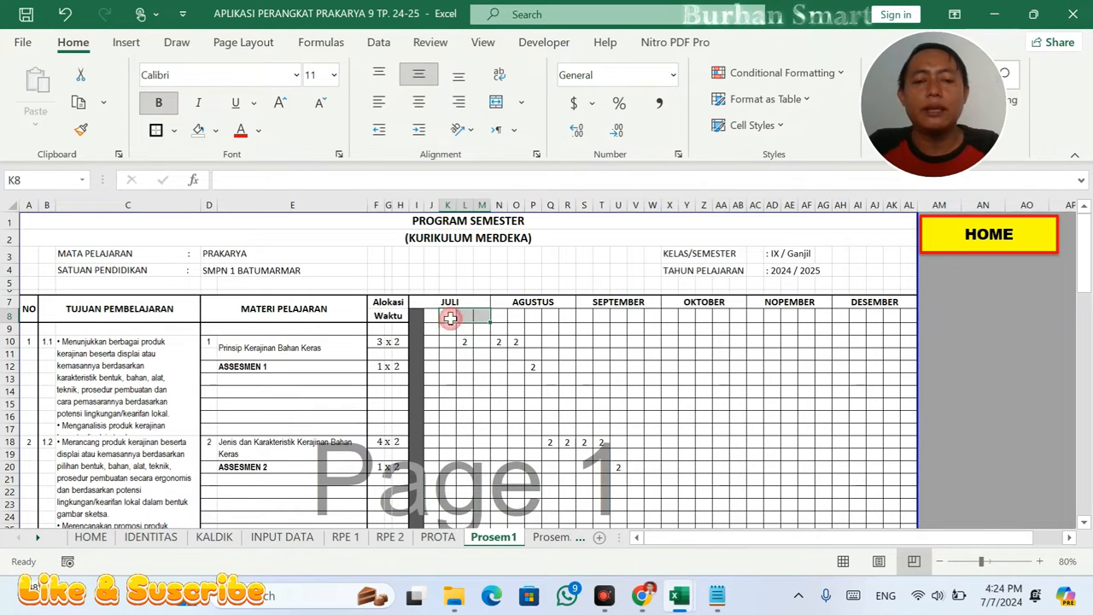
- Try merging the column J cells under JULI from J8 to J59, and undo the merge
drag(434, 314, 433, 397)
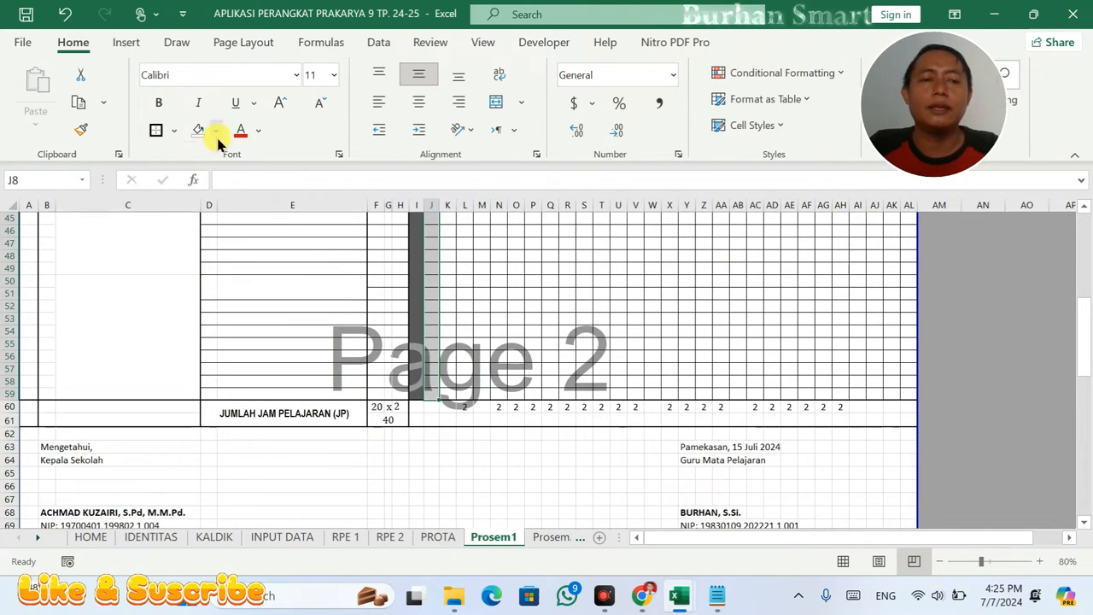
click(495, 102)
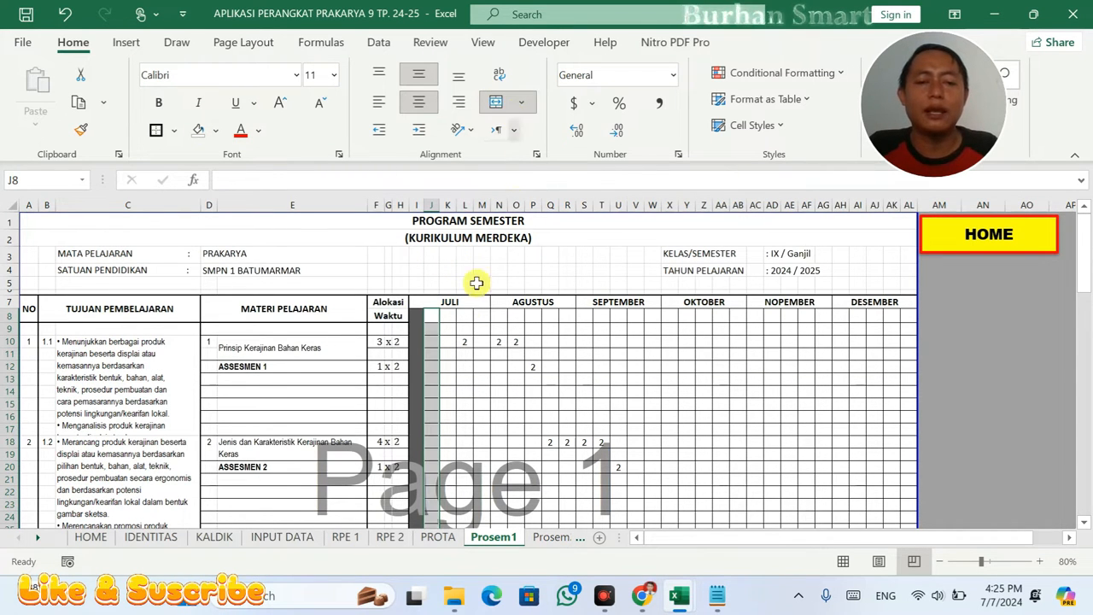
key(ctrl+z)
- Copy the dark merged block starting at I8 and paste it into column J under JULI from J8
click(419, 324)
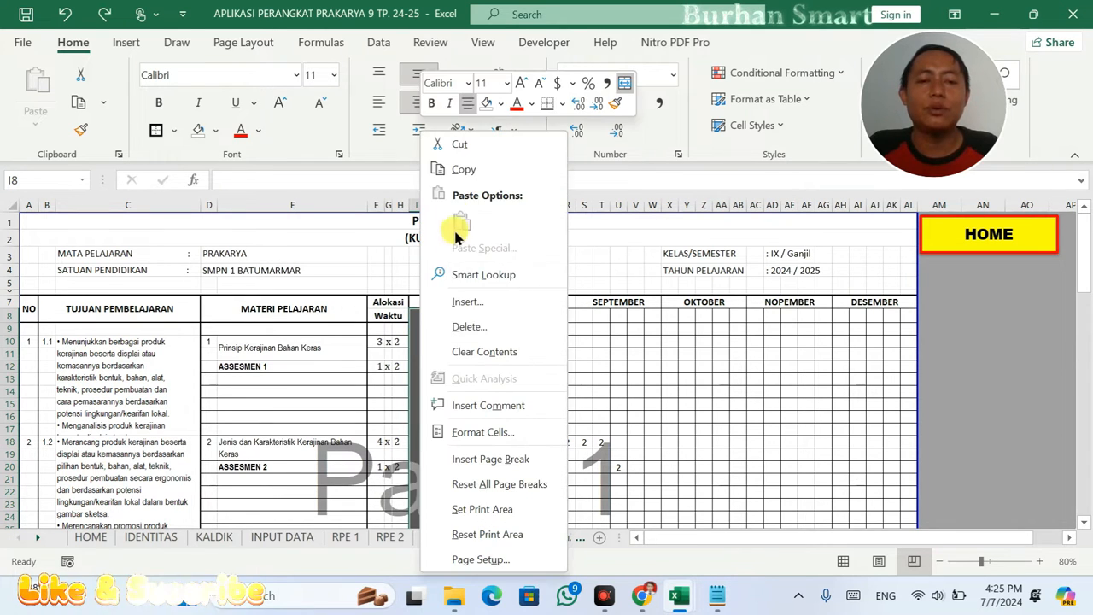
click(452, 169)
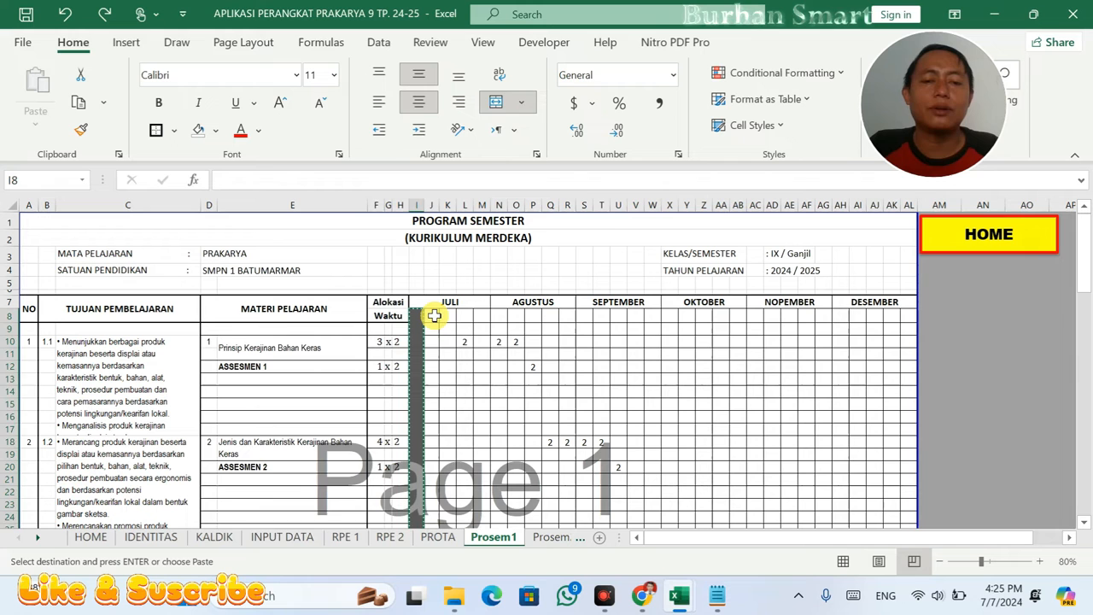
click(434, 316)
right_click(434, 316)
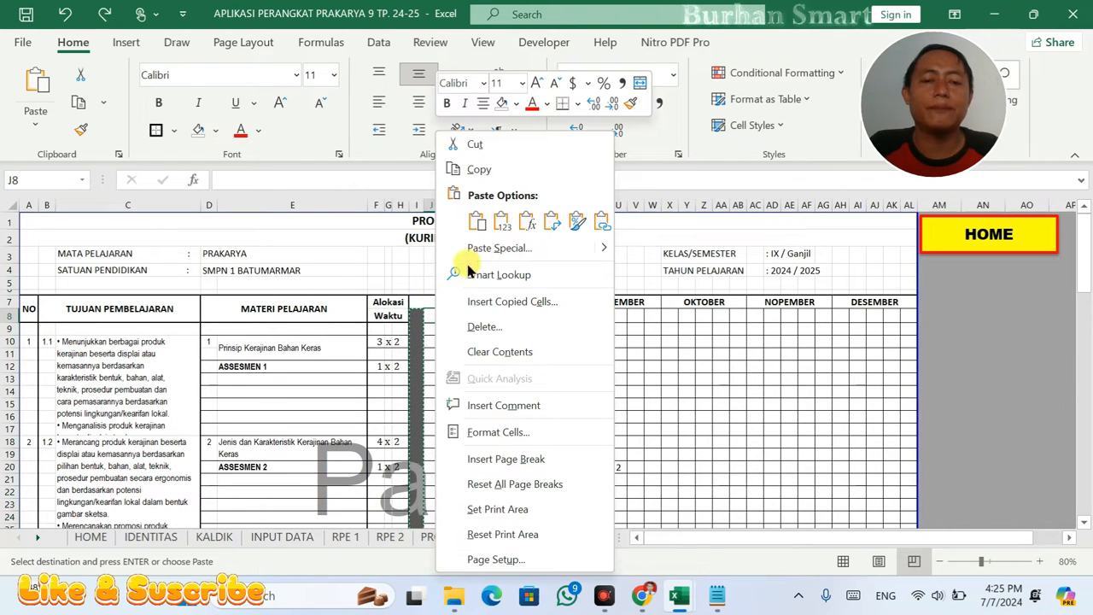
click(476, 224)
click(516, 366)
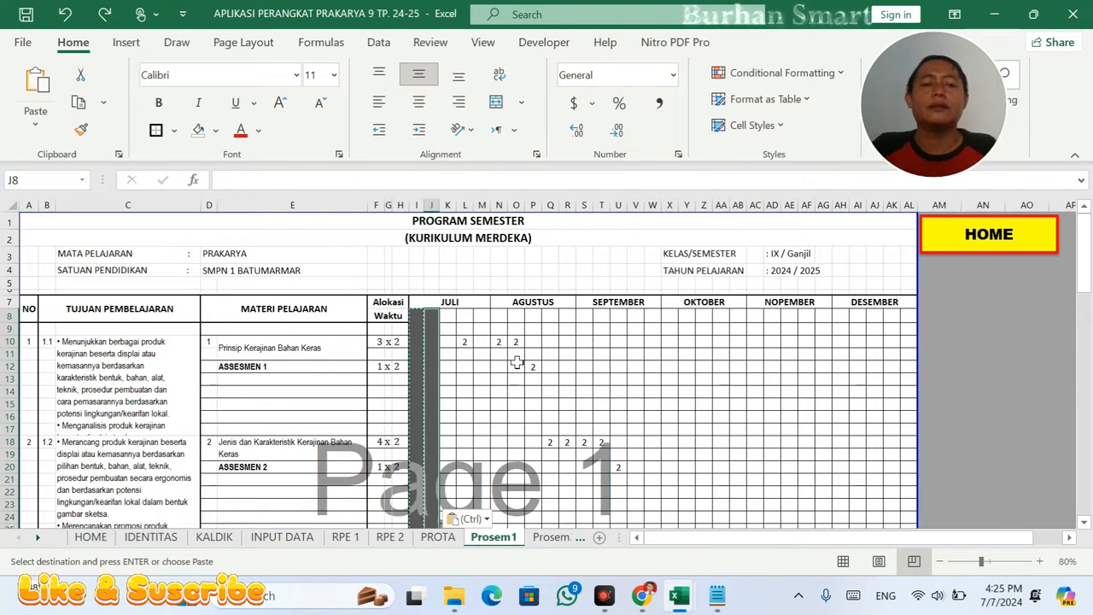
- Count the open week columns under JULI and choose a thick solid line style for drawing the border before AGUSTUS
click(433, 317)
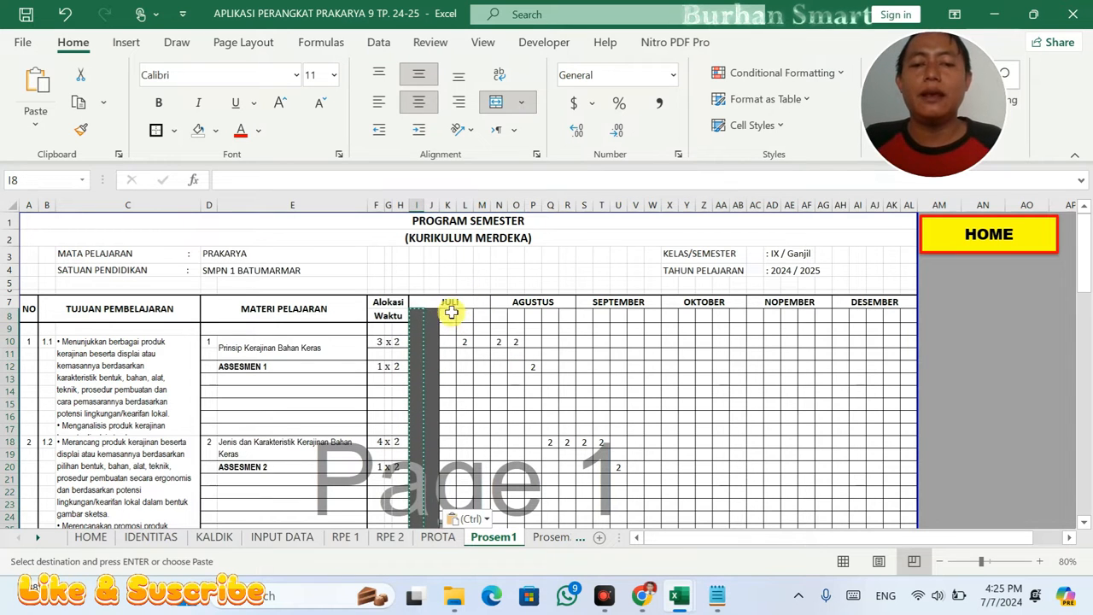
click(450, 314)
key(Right)
key(Right)
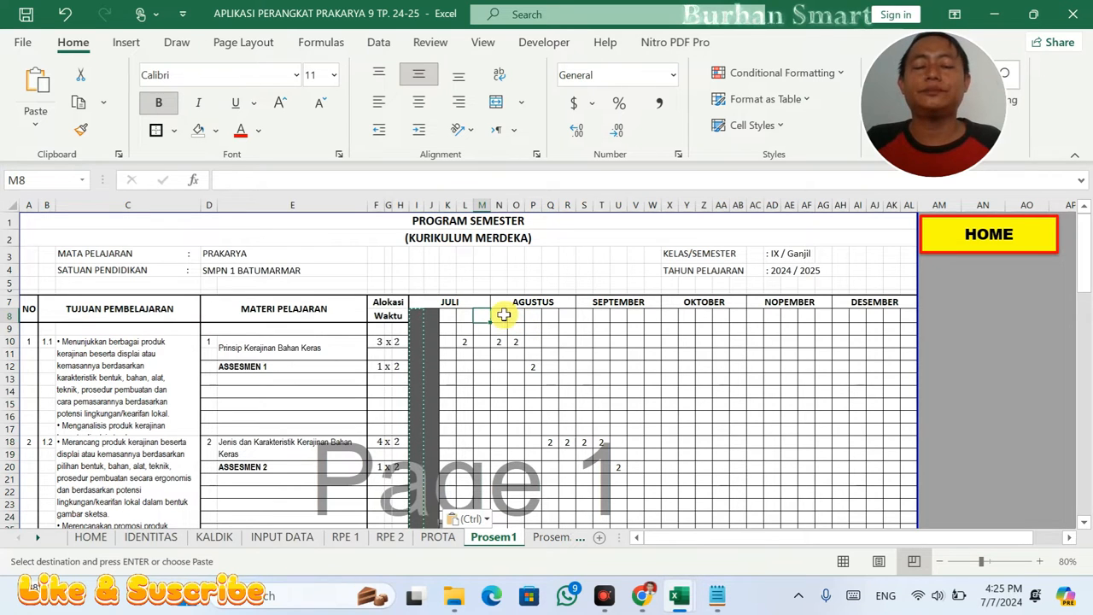
click(504, 314)
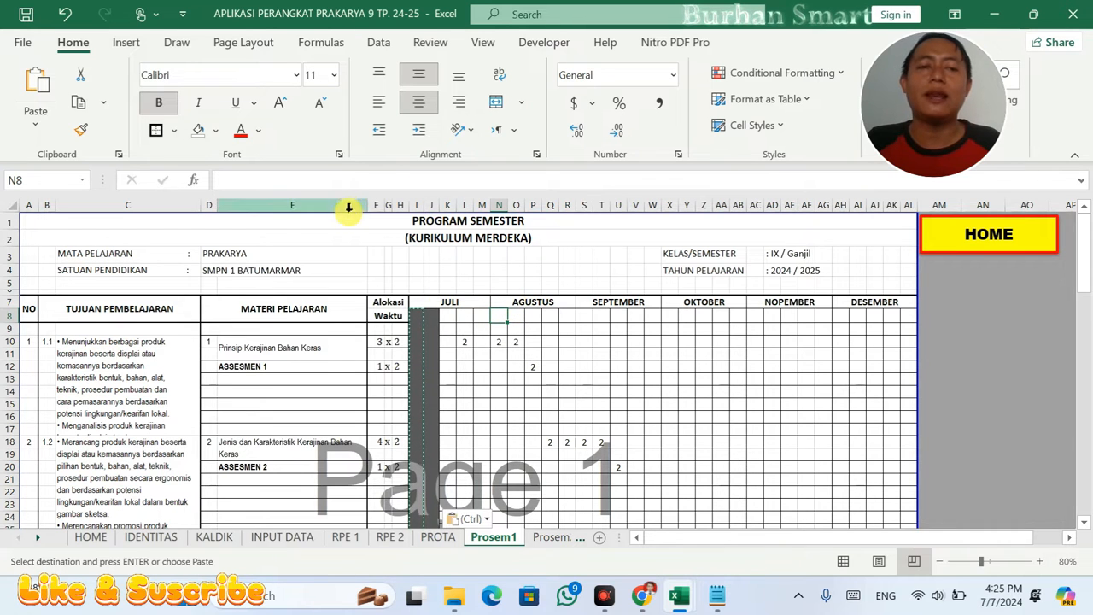
click(173, 130)
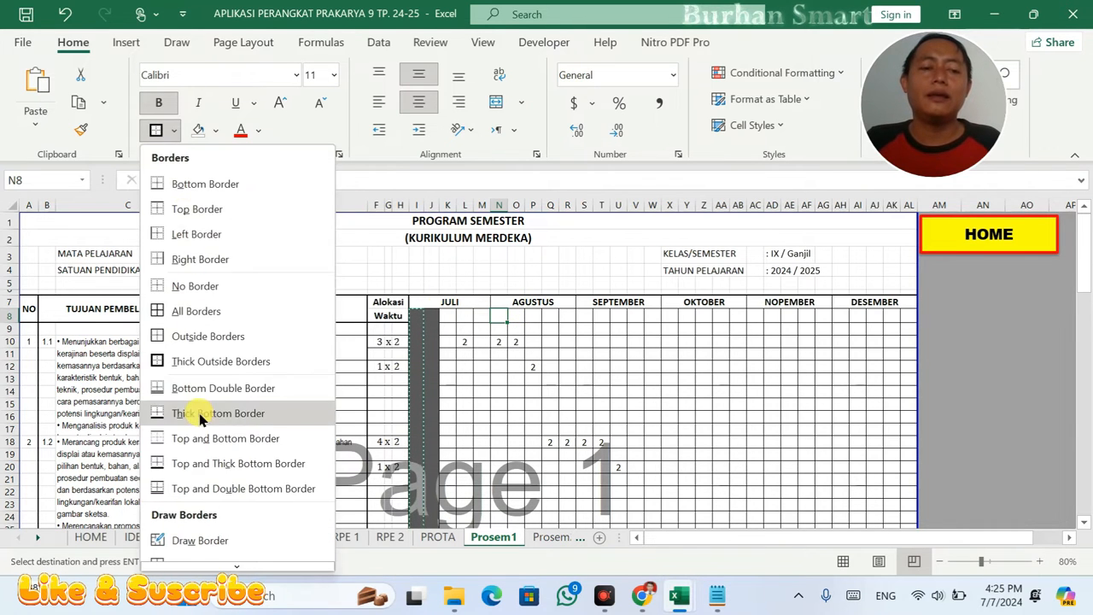
scroll(205, 423, down, 2)
mouse_move(300, 536)
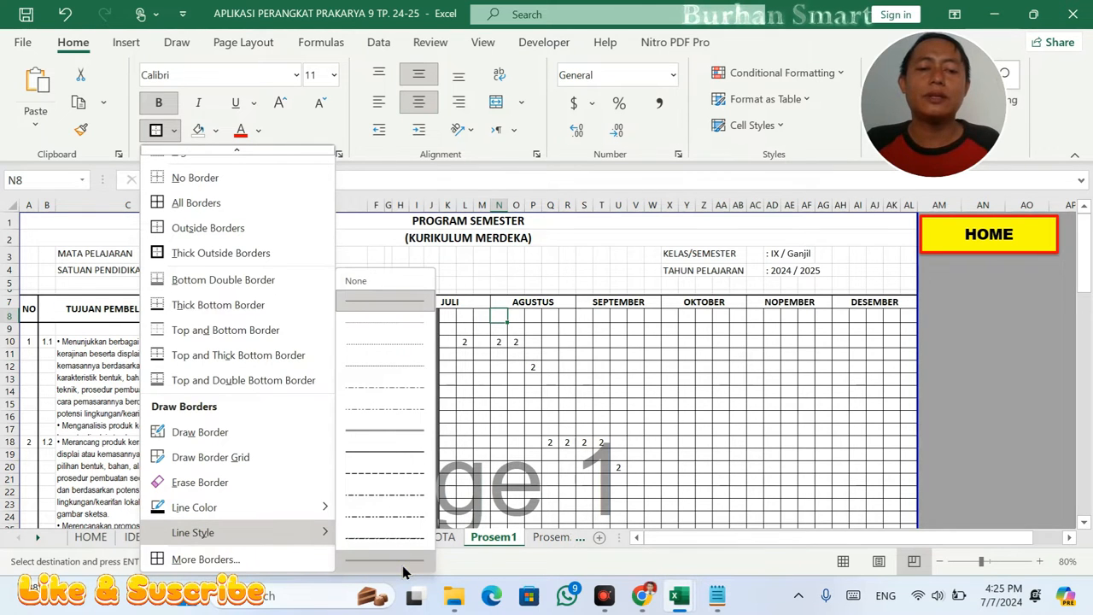
click(404, 562)
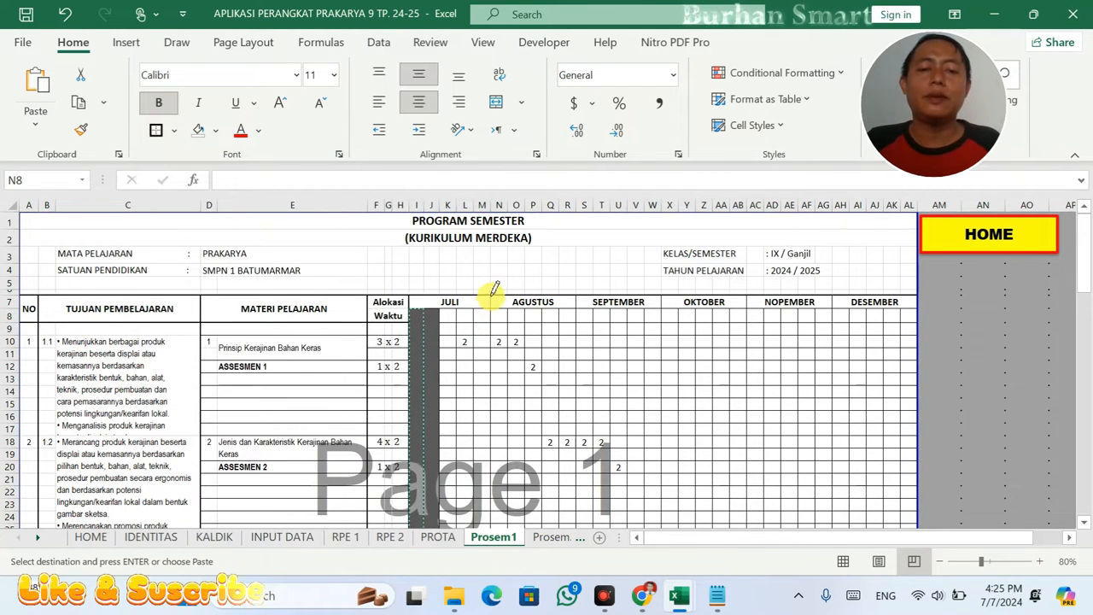
- Try drawing a thick vertical border between columns M and N down the whole sheet, and undo it
mouse_move(481, 535)
mouse_down()
mouse_move(502, 544)
mouse_move(500, 476)
mouse_move(490, 519)
mouse_move(503, 165)
mouse_move(510, 191)
mouse_up()
mouse_move(500, 611)
mouse_down()
mouse_move(494, 163)
mouse_move(479, 192)
mouse_move(467, 544)
mouse_move(498, 464)
mouse_move(493, 488)
mouse_move(510, 503)
mouse_move(504, 248)
mouse_move(484, 213)
mouse_move(553, 147)
mouse_move(471, 510)
mouse_move(493, 502)
mouse_move(493, 308)
mouse_up()
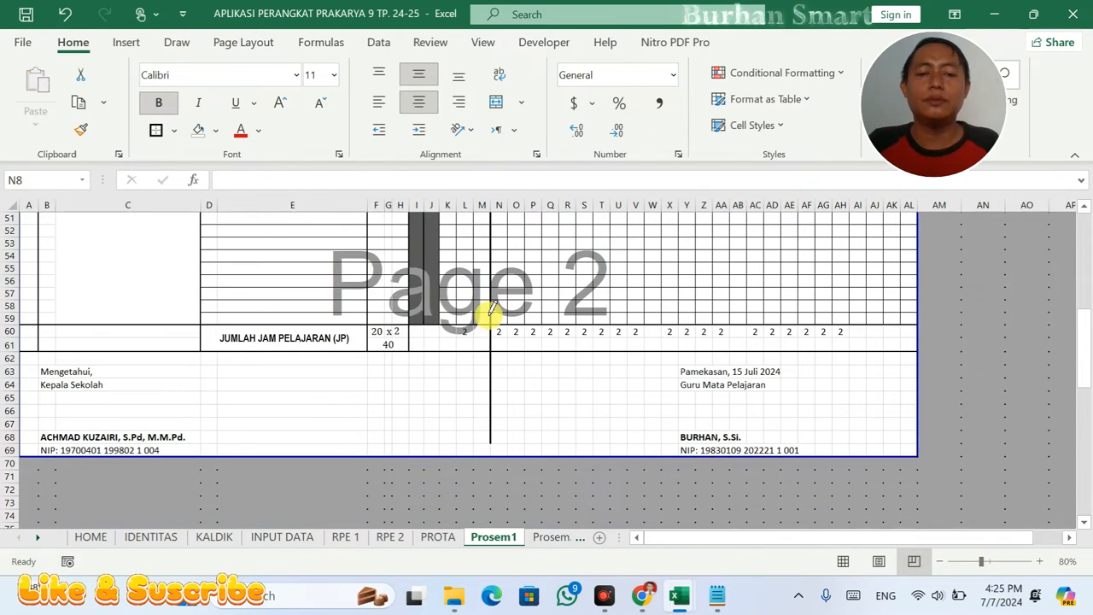
key(ctrl+z)
- Draw a thick vertical border between columns M and N, separating JULI from AGUSTUS down to row 59
scroll(508, 438, down, 5)
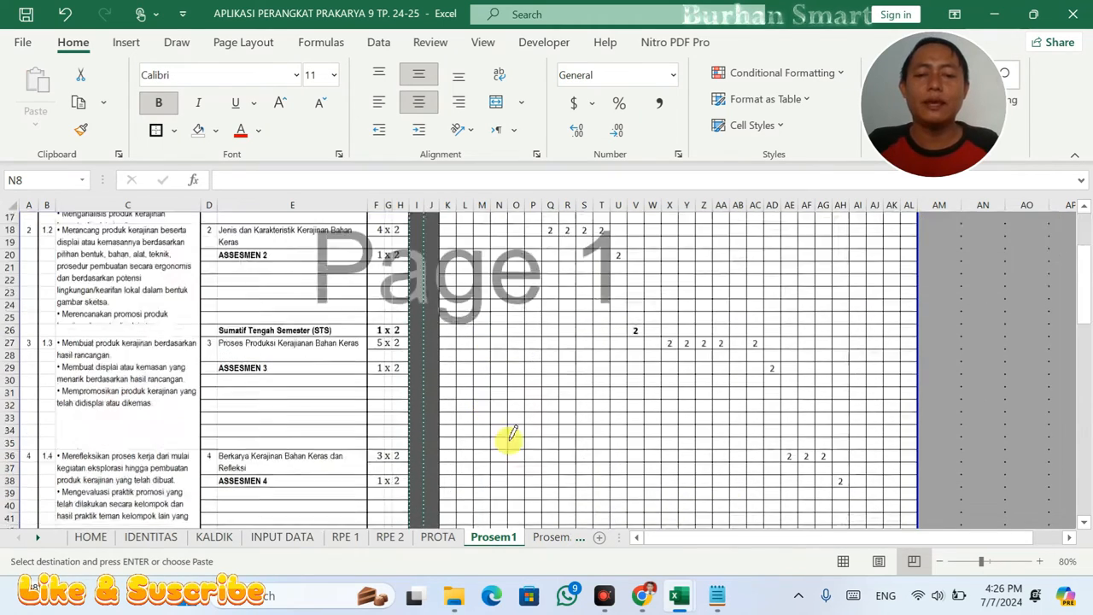
scroll(510, 435, down, 15)
scroll(574, 448, up, 8)
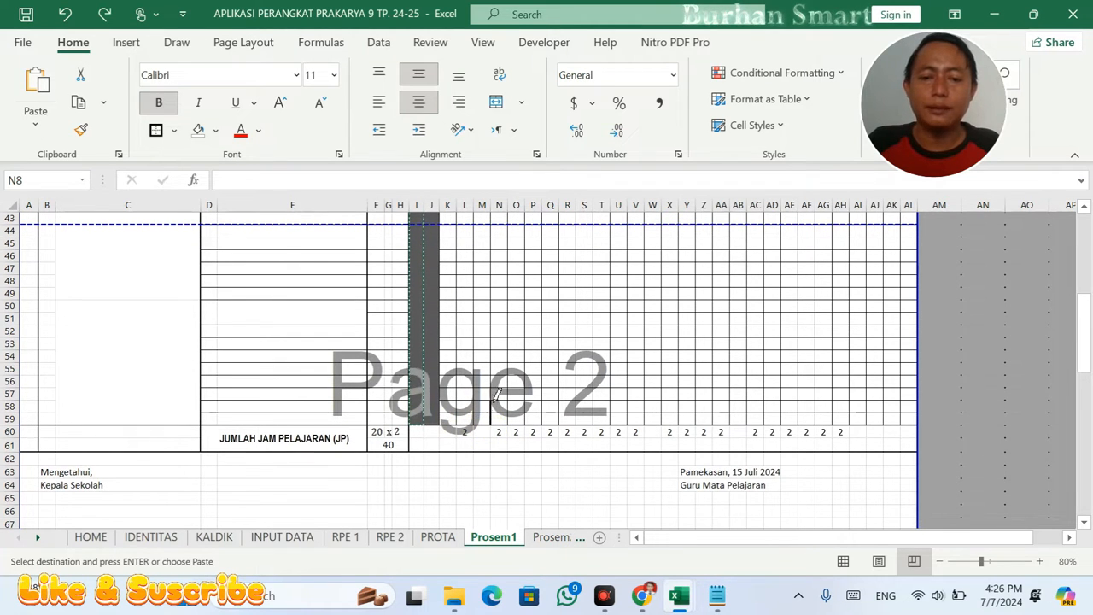
mouse_move(500, 348)
mouse_down()
mouse_move(495, 188)
mouse_move(494, 301)
mouse_up()
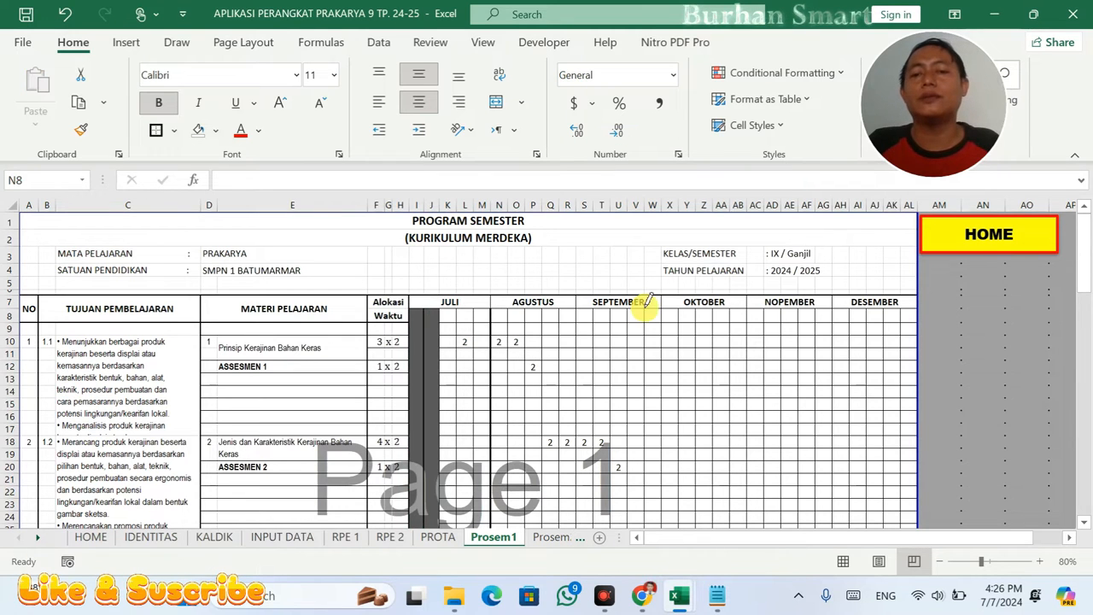
- Try drawing a thick horizontal border beneath all the month headings in row 7, and undo it
drag(412, 305, 920, 309)
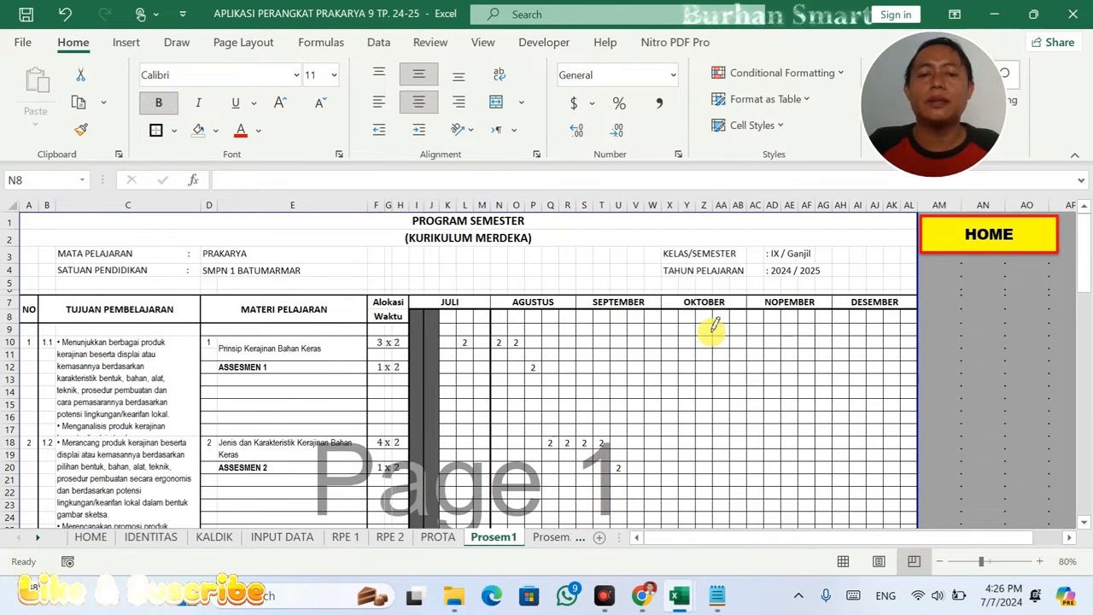
key(ctrl+z)
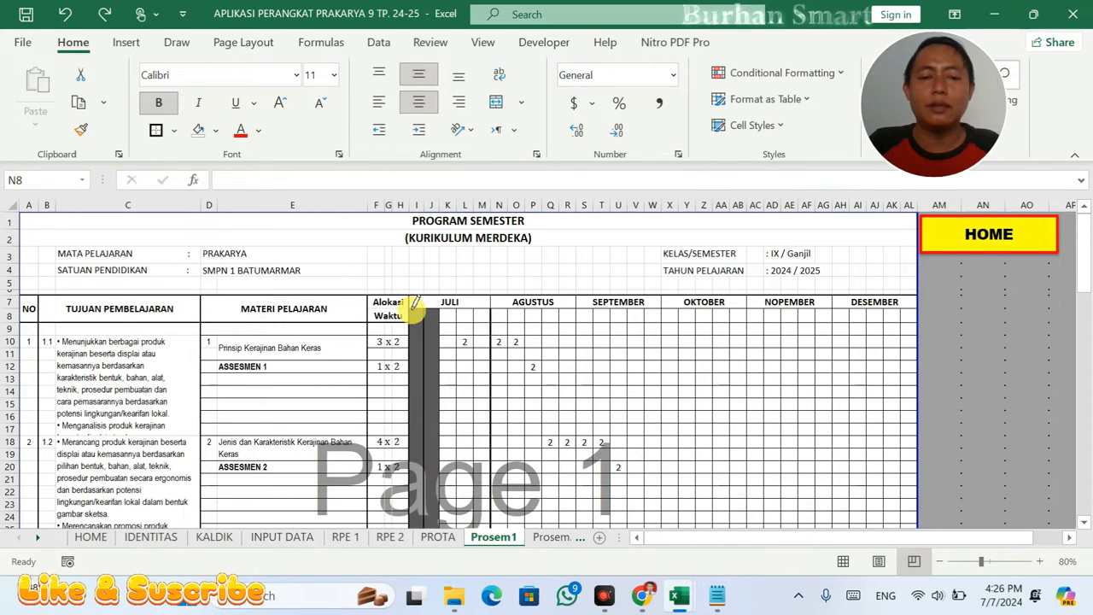
mouse_move(748, 306)
mouse_down()
mouse_move(893, 309)
mouse_move(505, 299)
mouse_move(415, 310)
mouse_up()
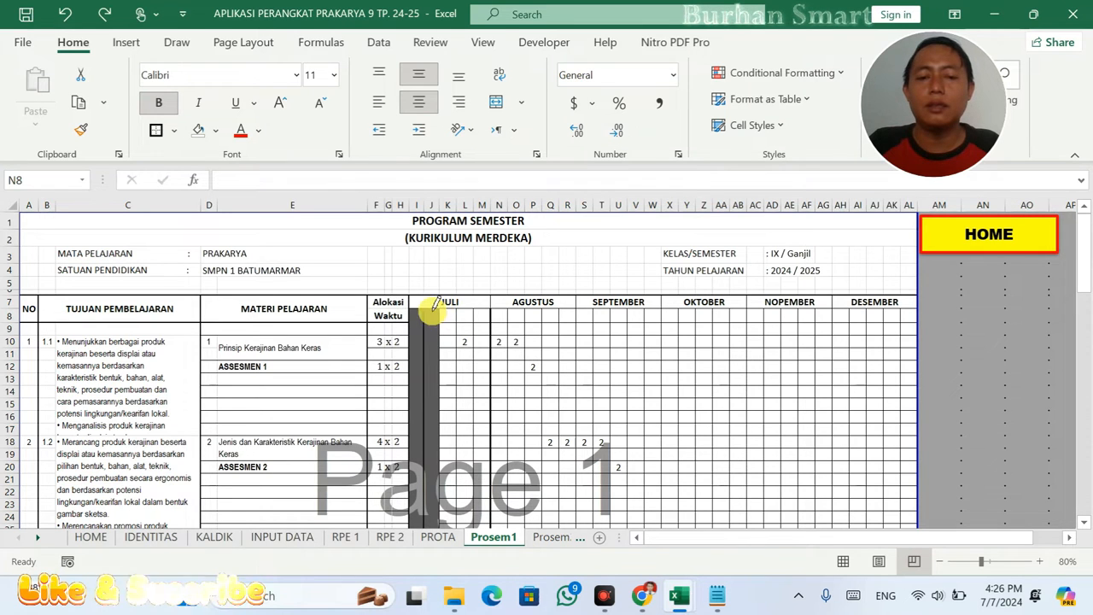
- Draw a thick horizontal border beneath the JULI heading across columns I to M
click(433, 309)
click(430, 309)
drag(416, 310, 481, 310)
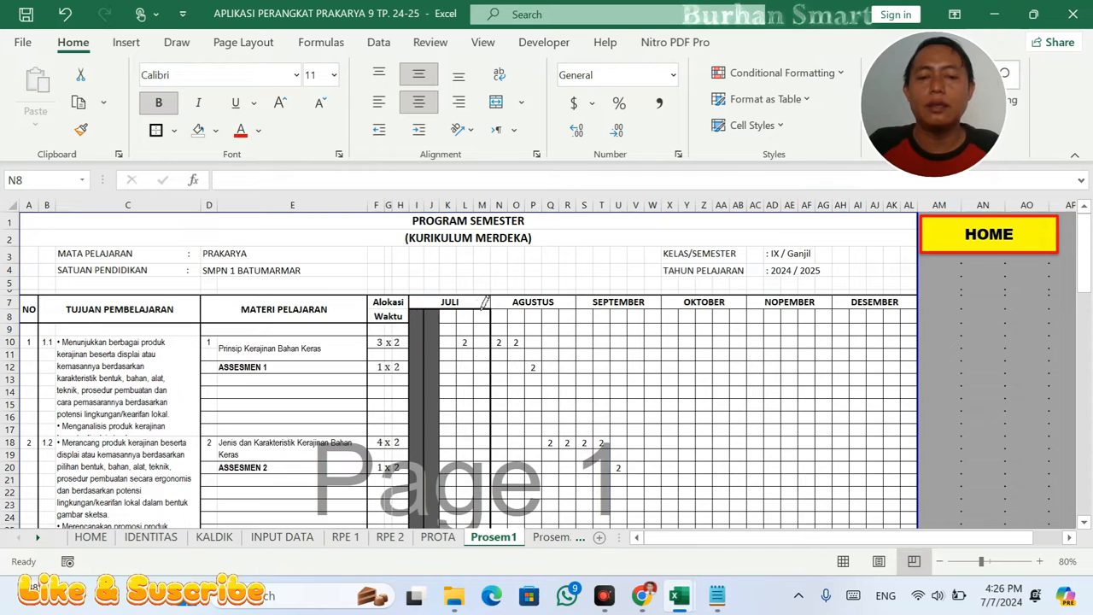
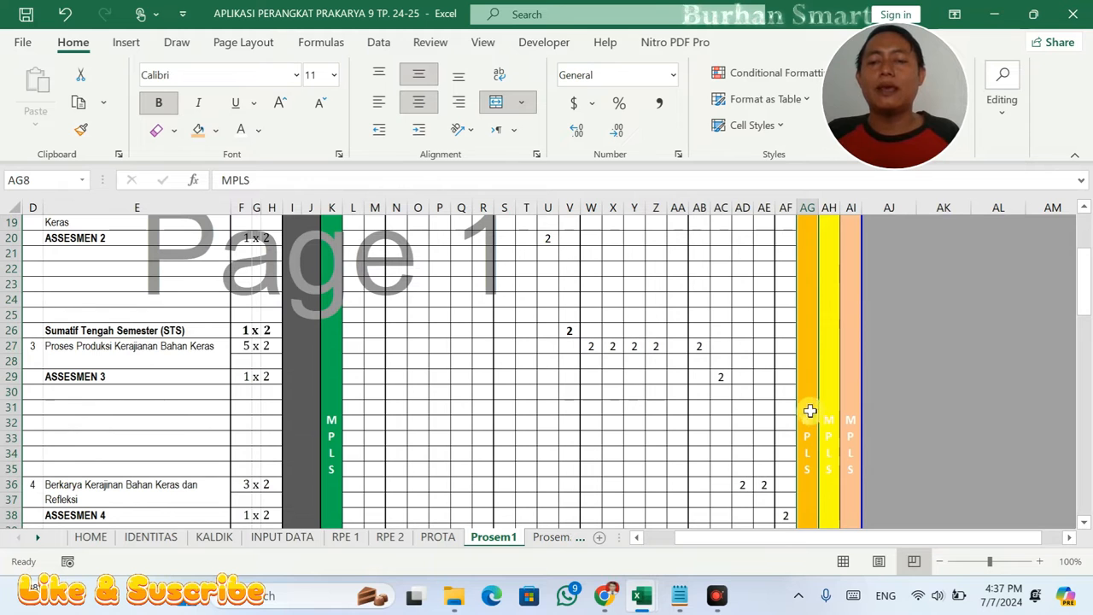
- Set the font color of the three vertical MPLS labels in columns AG to AI under DESEMBER to Automatic
drag(806, 416, 849, 417)
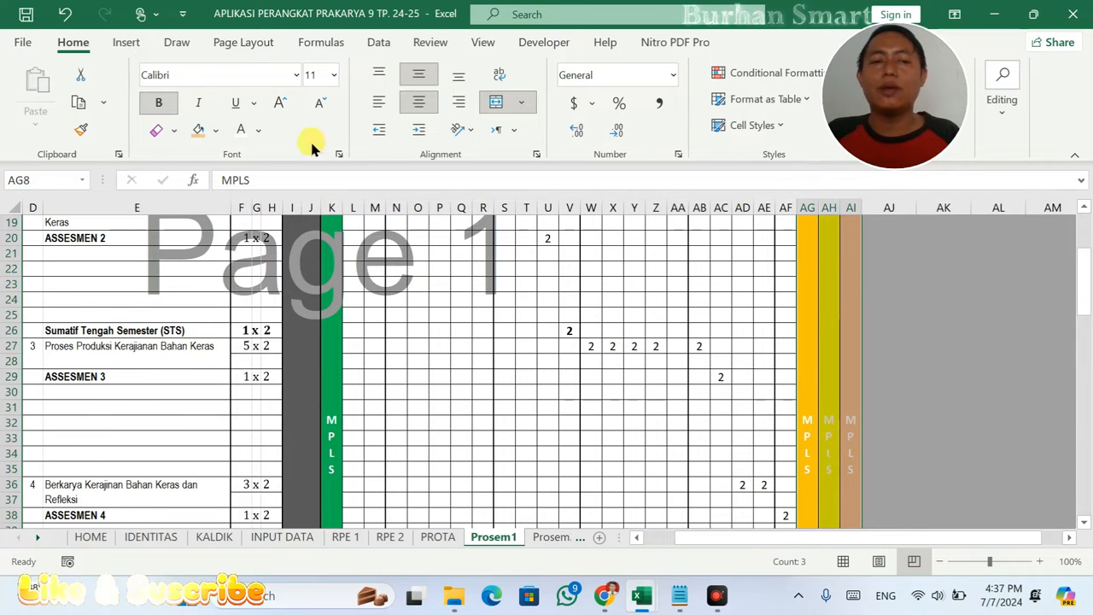
click(258, 130)
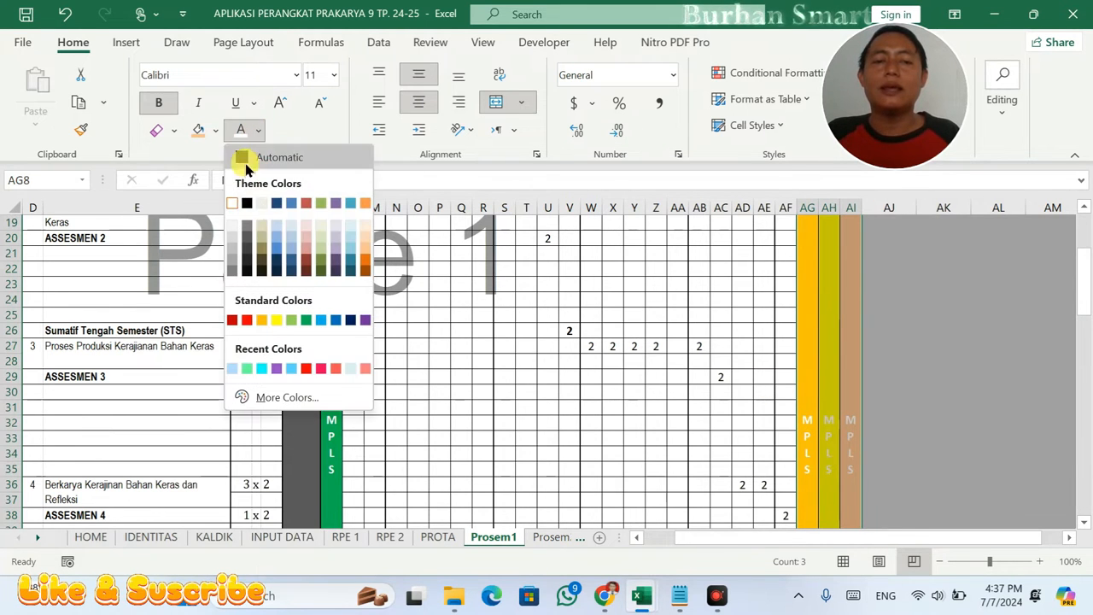
click(236, 151)
scroll(729, 398, up, 6)
scroll(811, 480, down, 2)
scroll(811, 479, down, 4)
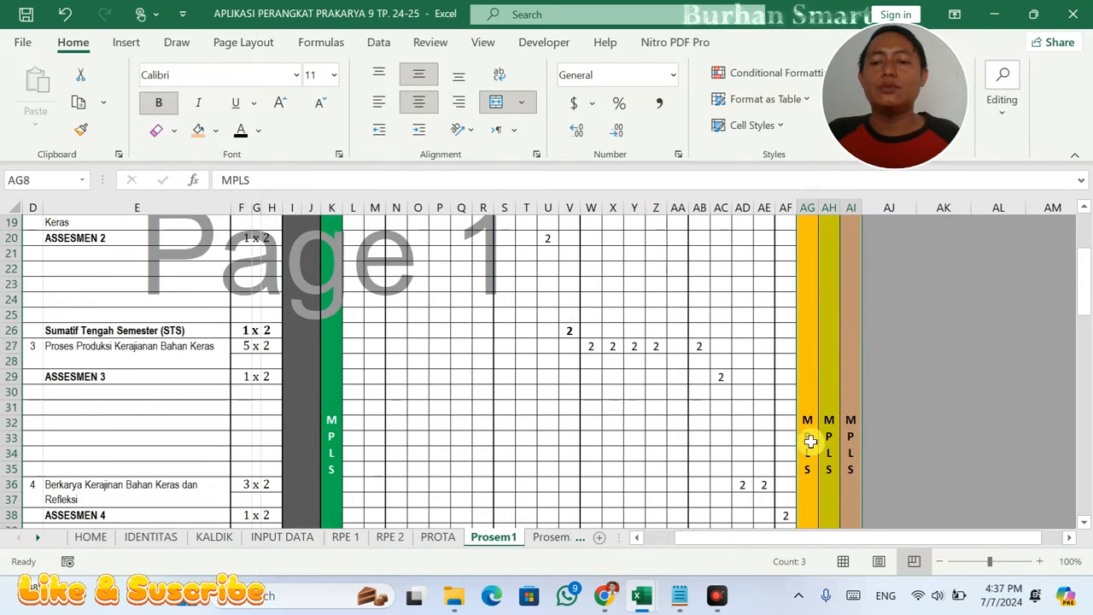
- Replace the MPLS label in the orange merged column AG with SAS
click(905, 442)
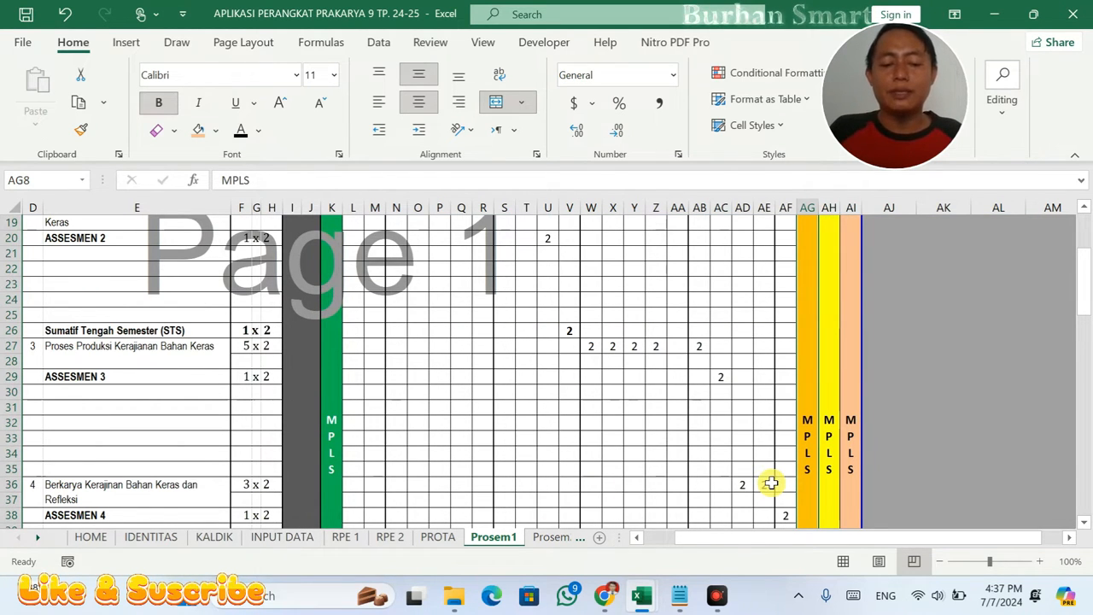
text(SAS)
key(Return)
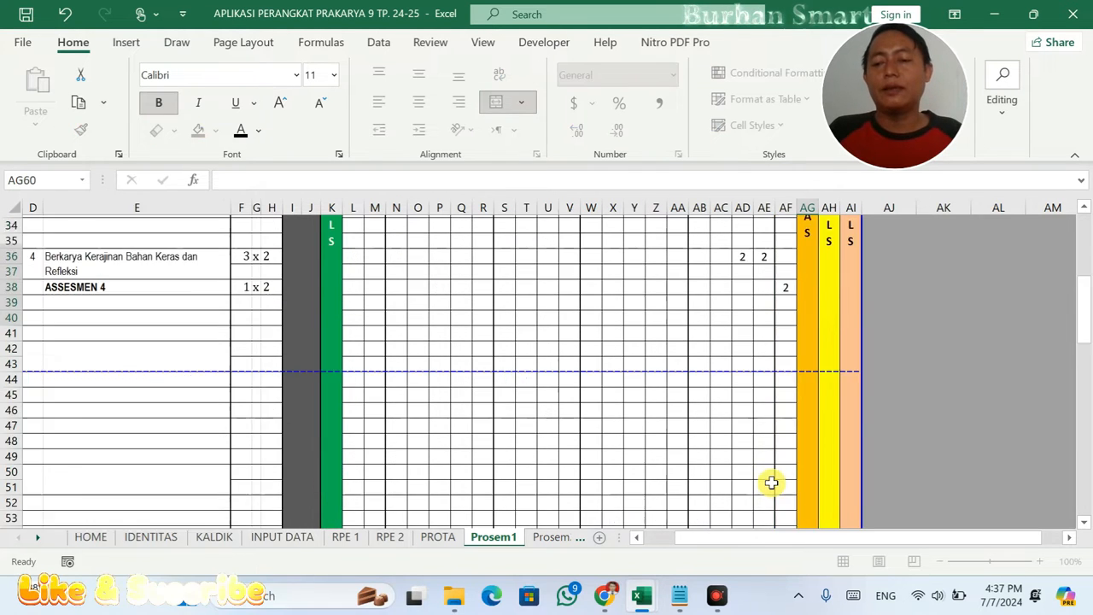
scroll(854, 385, up, 4)
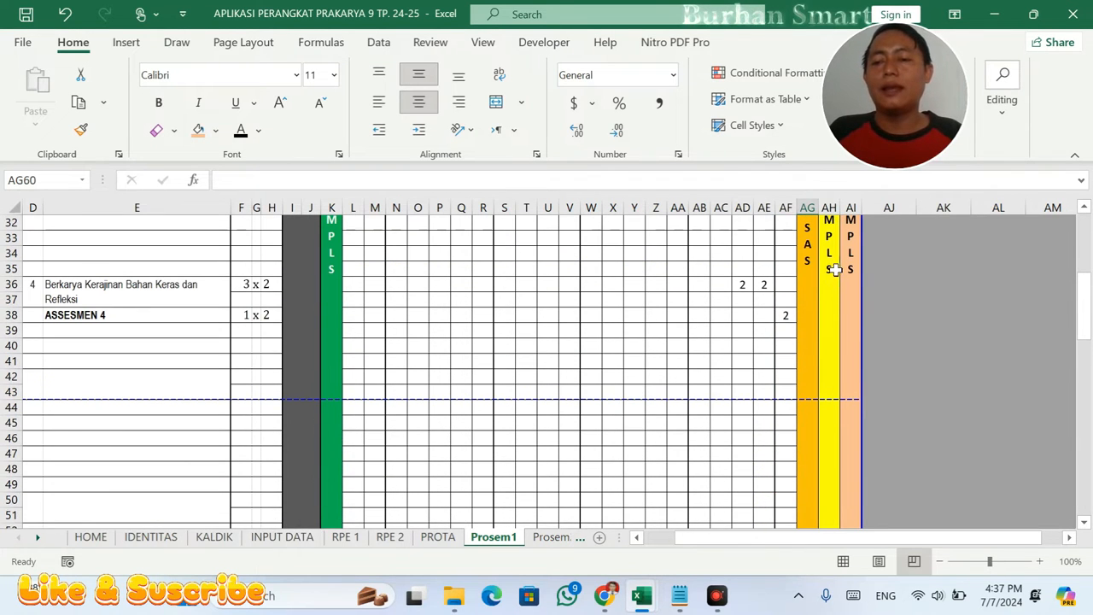
- Replace the MPLS label in the yellow merged column AH with CALSS MEETING
click(836, 269)
text(CA)
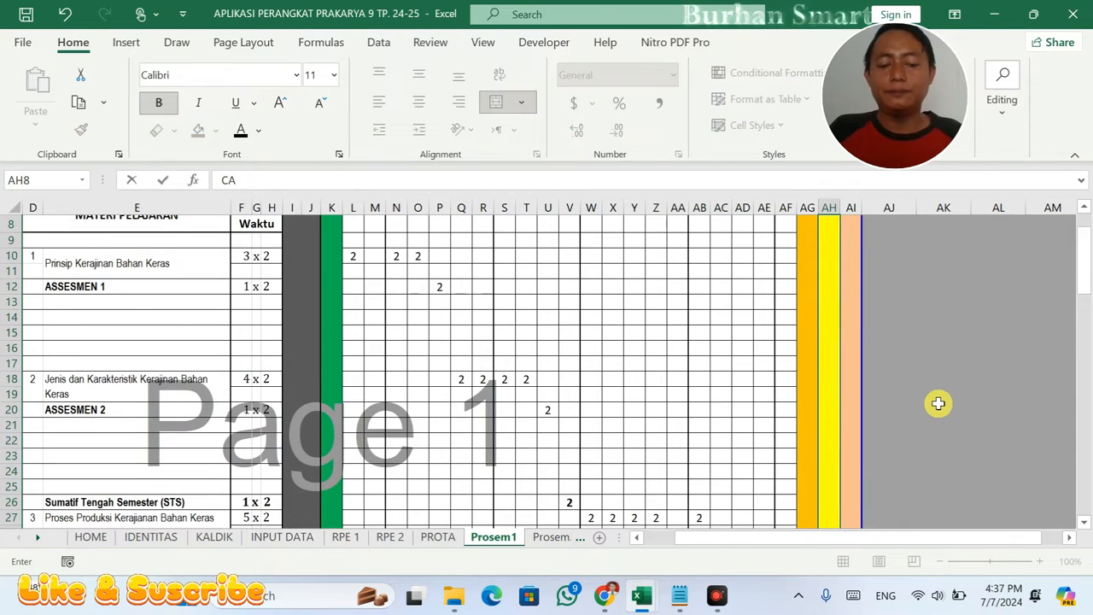
text(LSS MEETING)
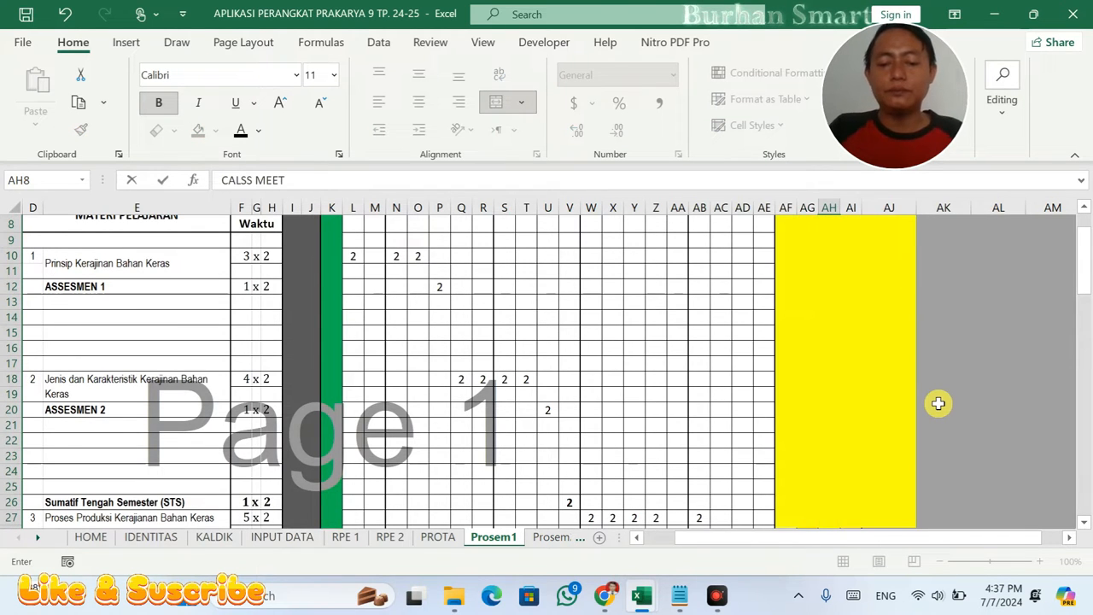
key(Return)
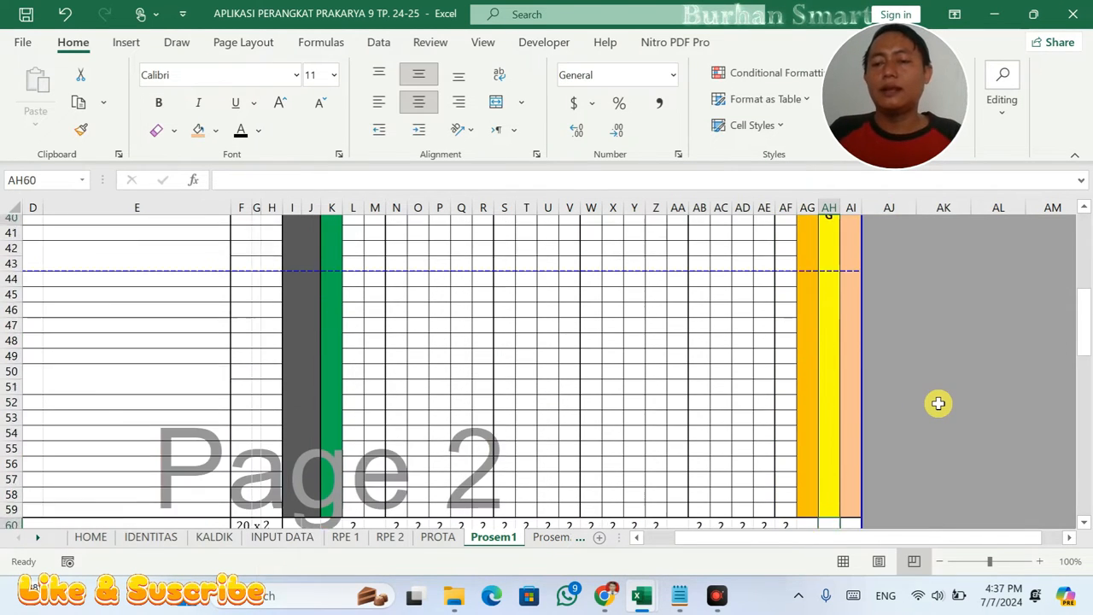
scroll(885, 385, down, 1)
scroll(878, 371, up, 5)
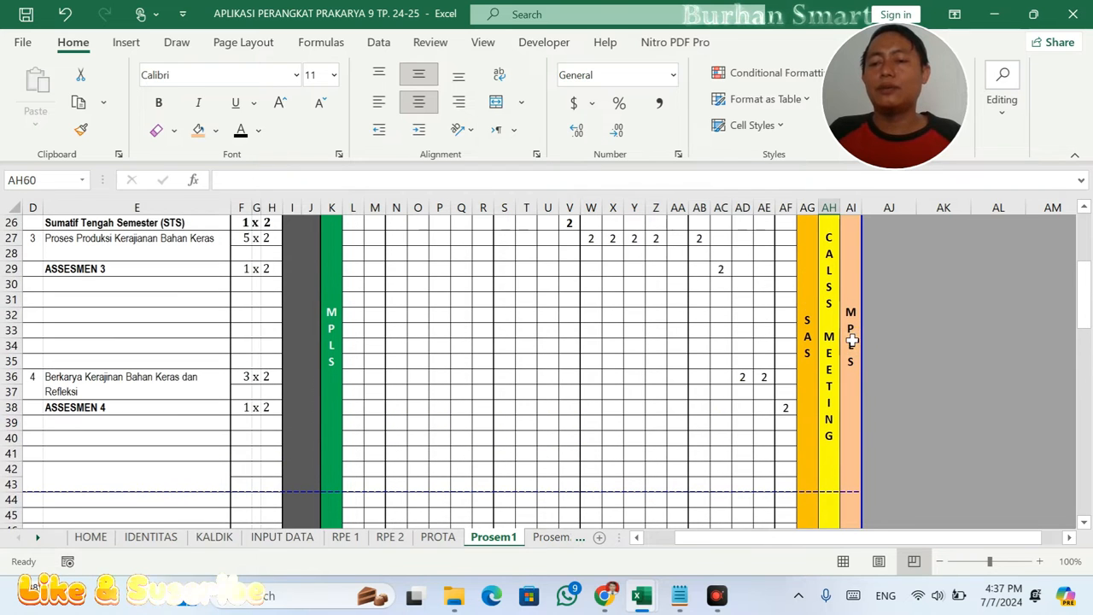
- Replace the MPLS label in the peach merged column AI with LS 1
click(851, 353)
text(LS)
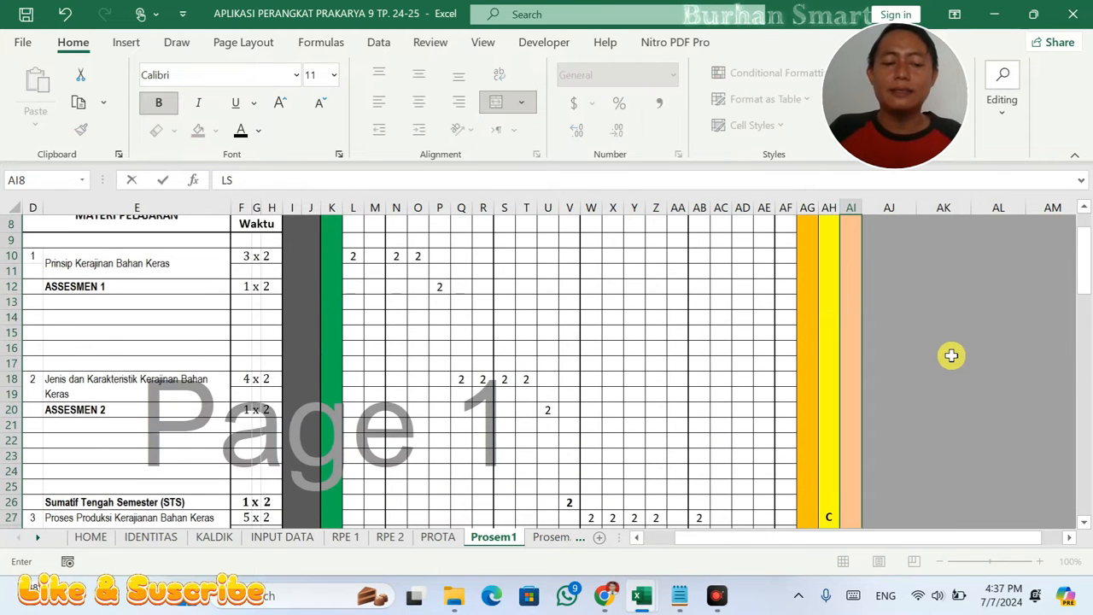
text( 1)
key(Return)
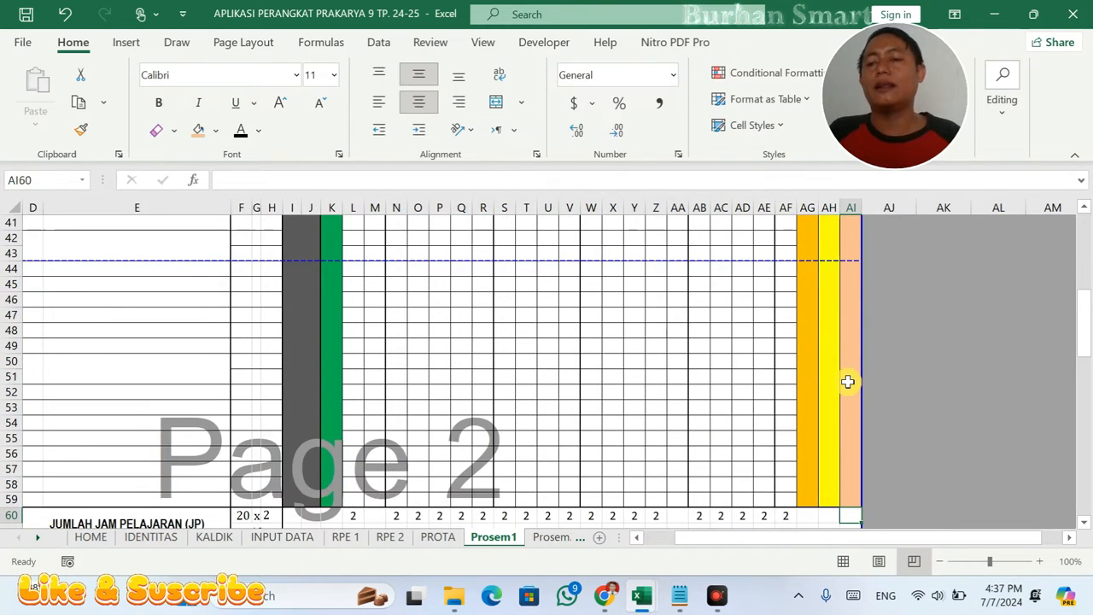
- Clear the weekly hour entries from the program grid in columns L to AF, from row 10 down
scroll(849, 383, up, 5)
scroll(848, 382, up, 9)
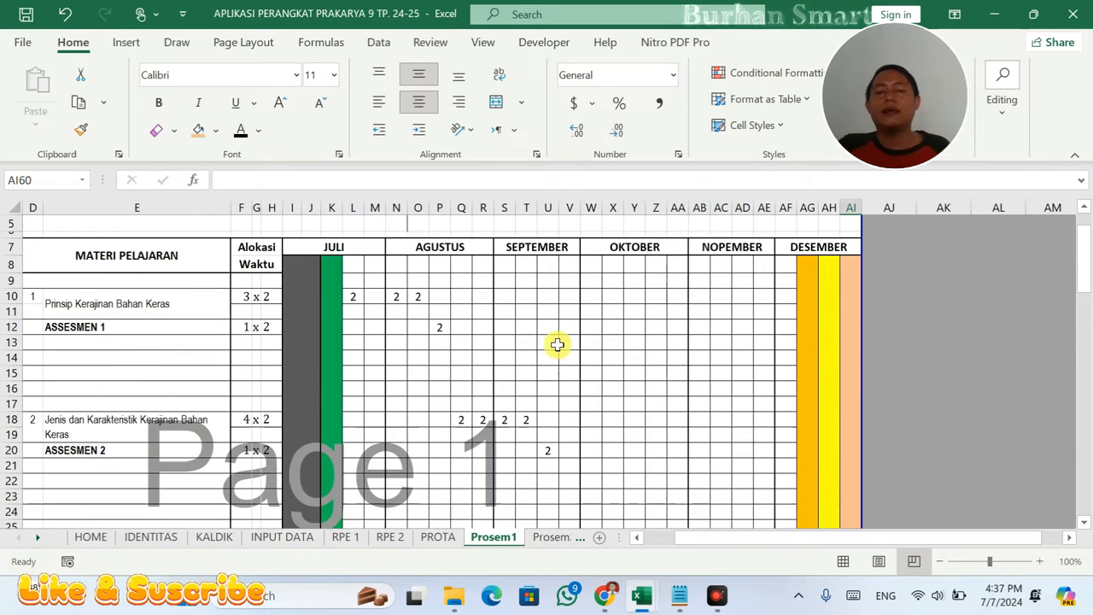
drag(353, 355, 787, 414)
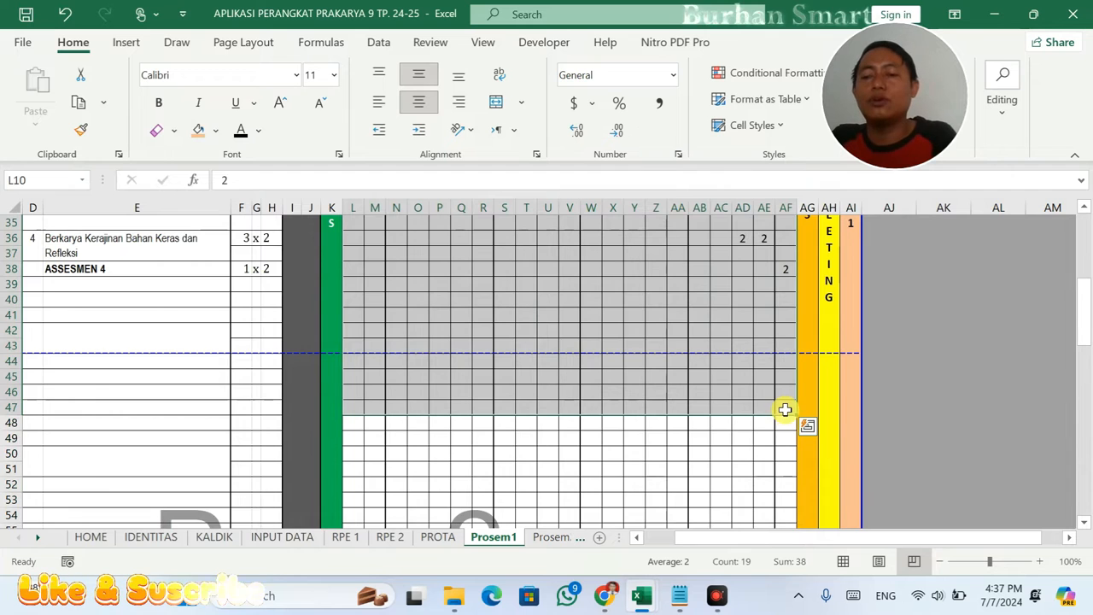
key(Delete)
scroll(520, 442, down, 6)
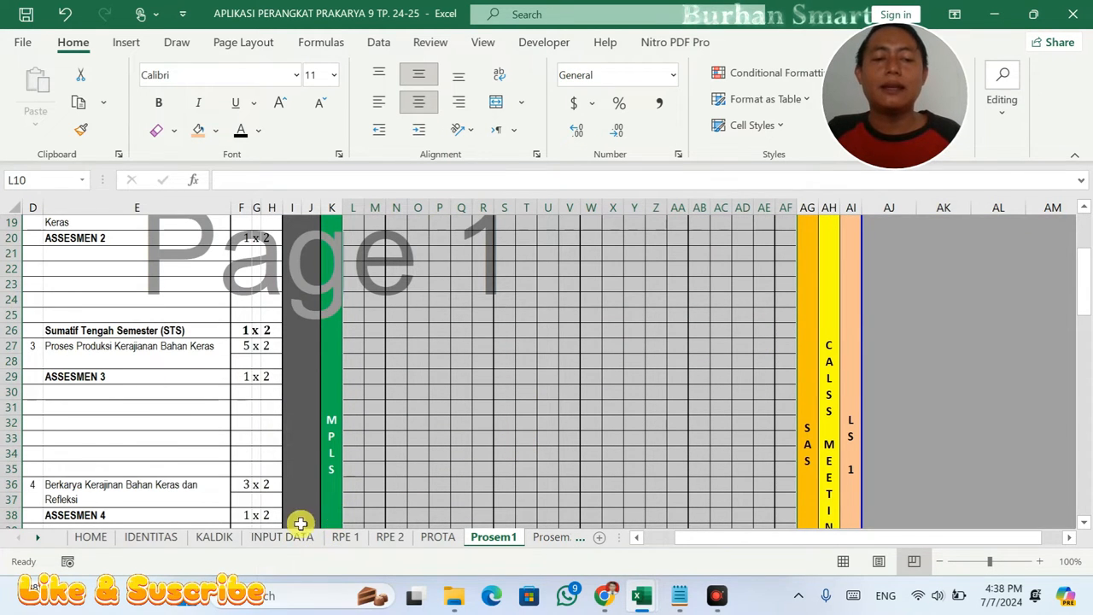
- Examine the Waktu (JP) column on the PROTA sheet and the INPUT DATA cell that feeds E10
click(250, 538)
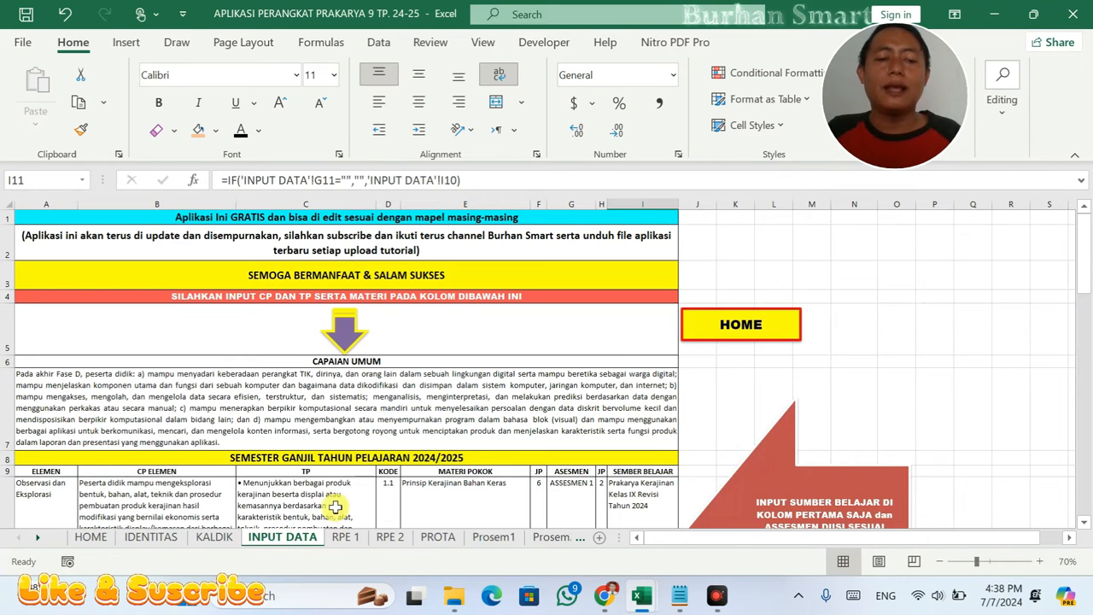
click(436, 538)
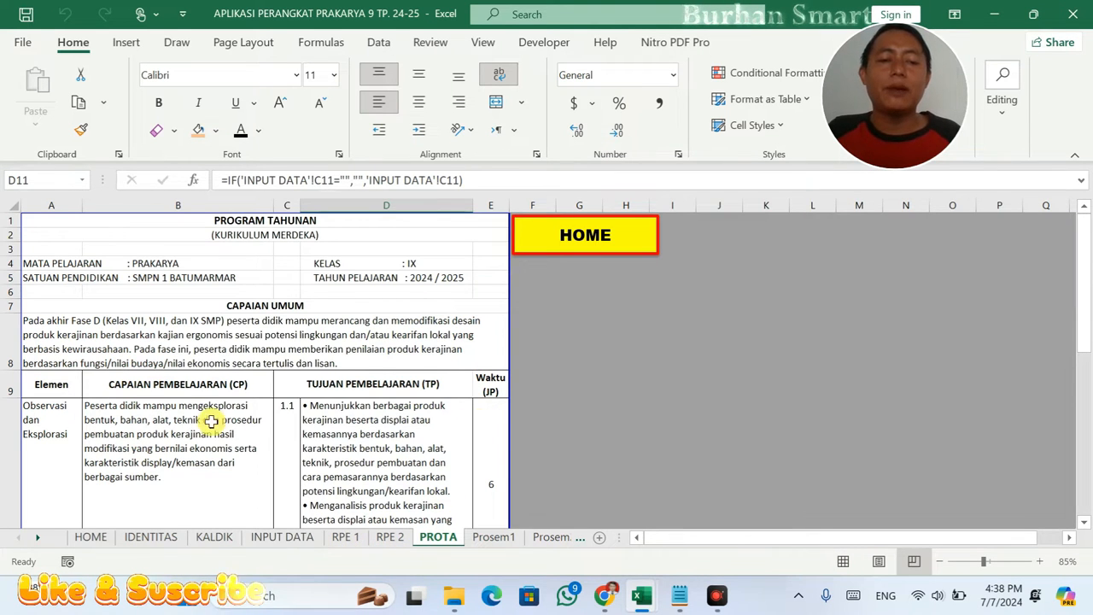
click(498, 449)
scroll(500, 451, down, 4)
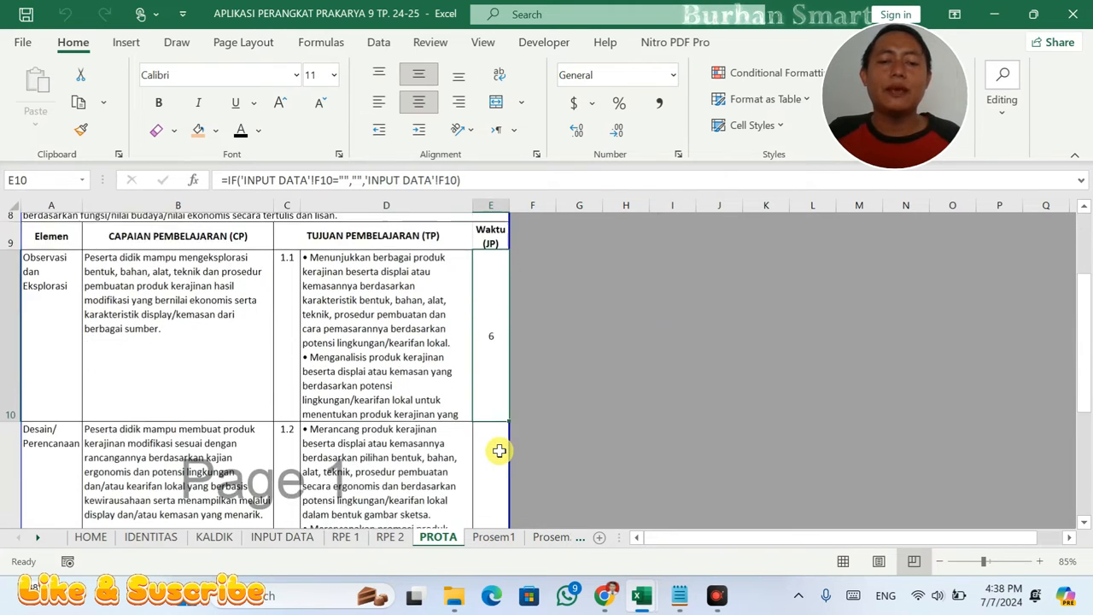
scroll(502, 360, up, 3)
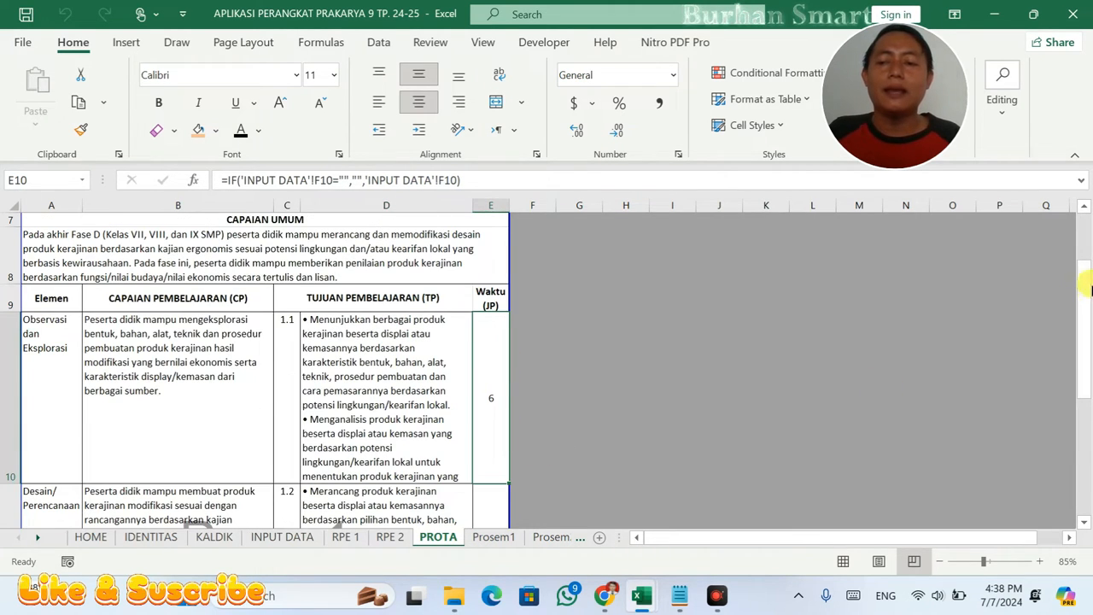
drag(1086, 299, 1064, 251)
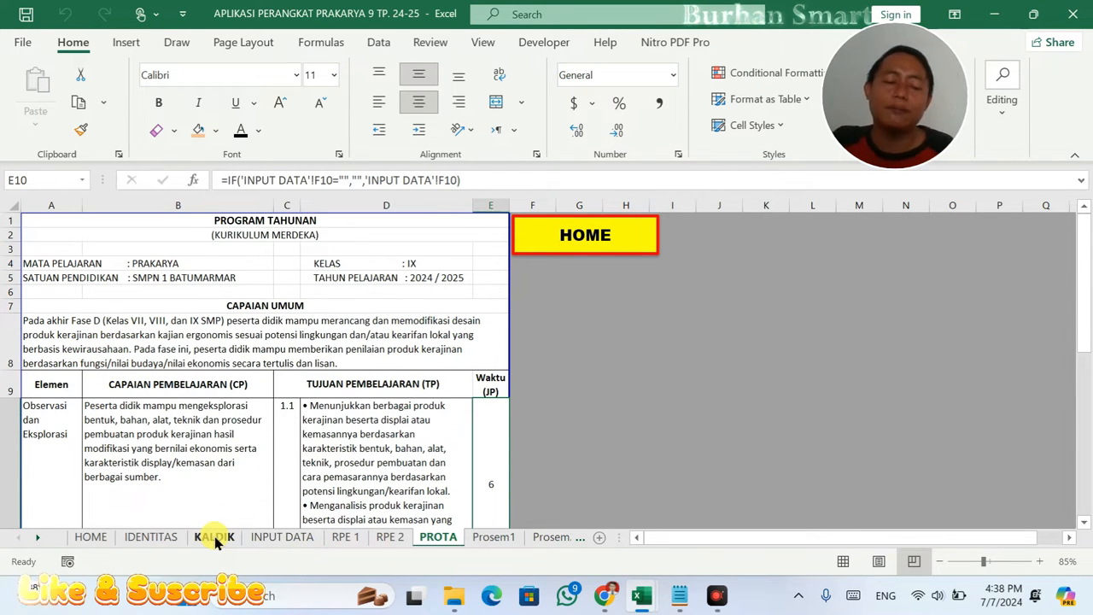
- Clear the semester ganjil JP values for materials and assessments in columns F and H of INPUT DATA, from row 10
click(274, 541)
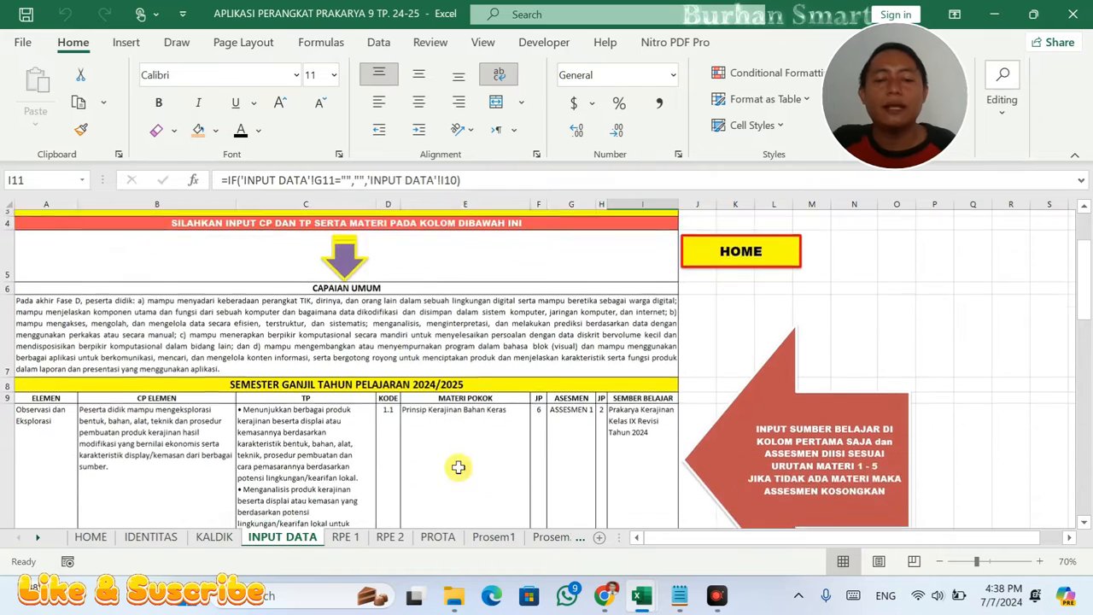
scroll(496, 481, down, 2)
click(532, 375)
drag(532, 376, 542, 418)
scroll(613, 434, up, 4)
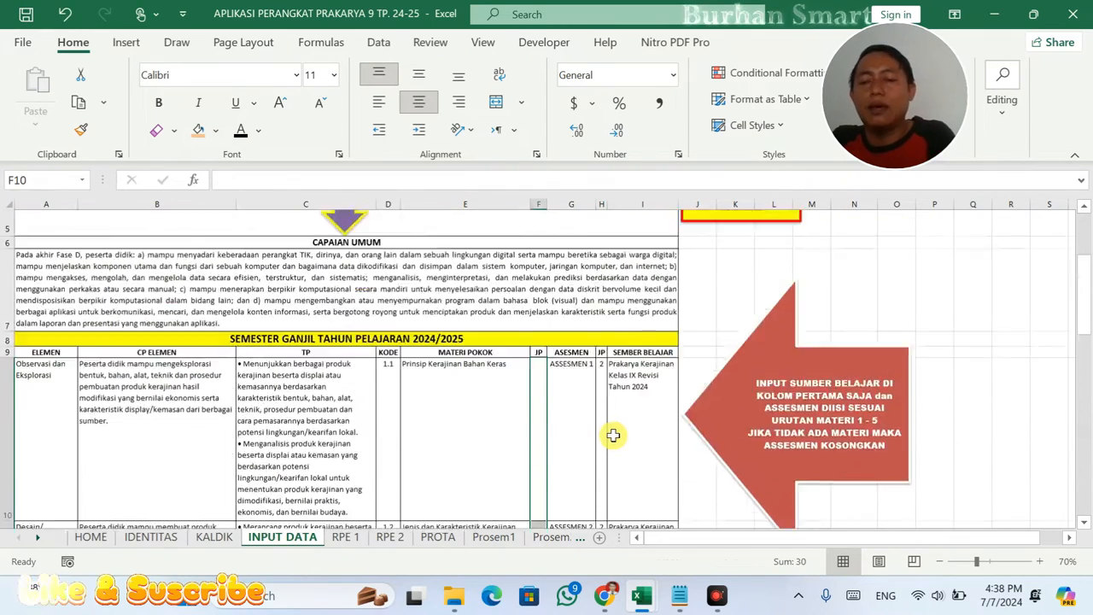
click(603, 425)
mouse_move(604, 425)
mouse_down()
mouse_move(606, 512)
mouse_move(605, 405)
mouse_up()
scroll(561, 424, up, 3)
key(Delete)
- Clear the semester genap JP values for materials and assessments in columns F and H, from row 21
scroll(559, 426, down, 6)
drag(540, 276, 538, 449)
key(Delete)
scroll(669, 376, up, 2)
scroll(623, 396, down, 3)
scroll(612, 364, up, 3)
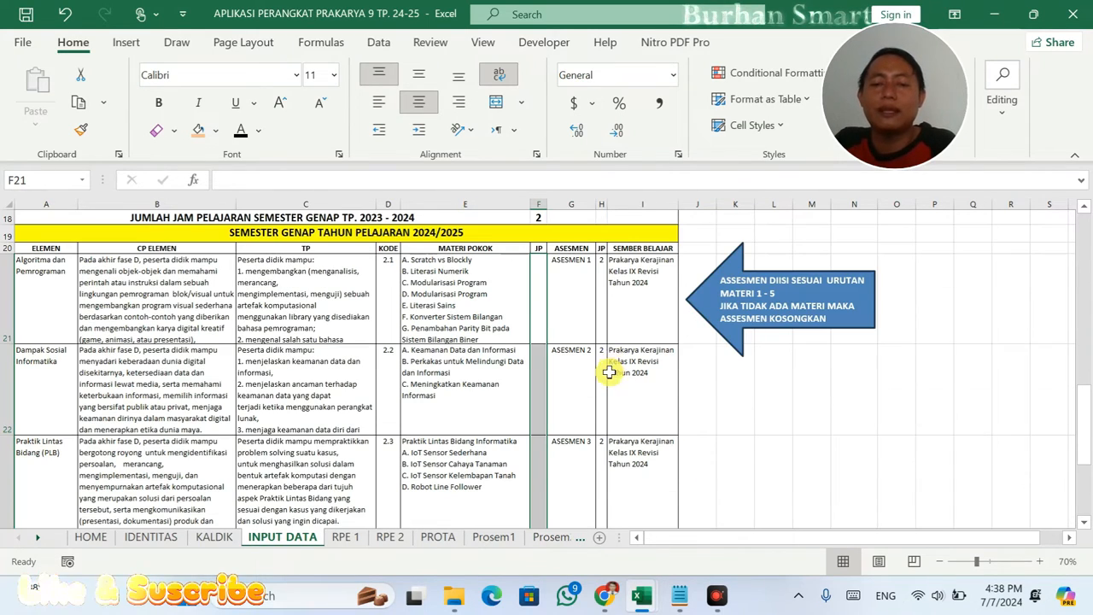
drag(601, 286, 602, 421)
scroll(708, 406, down, 2)
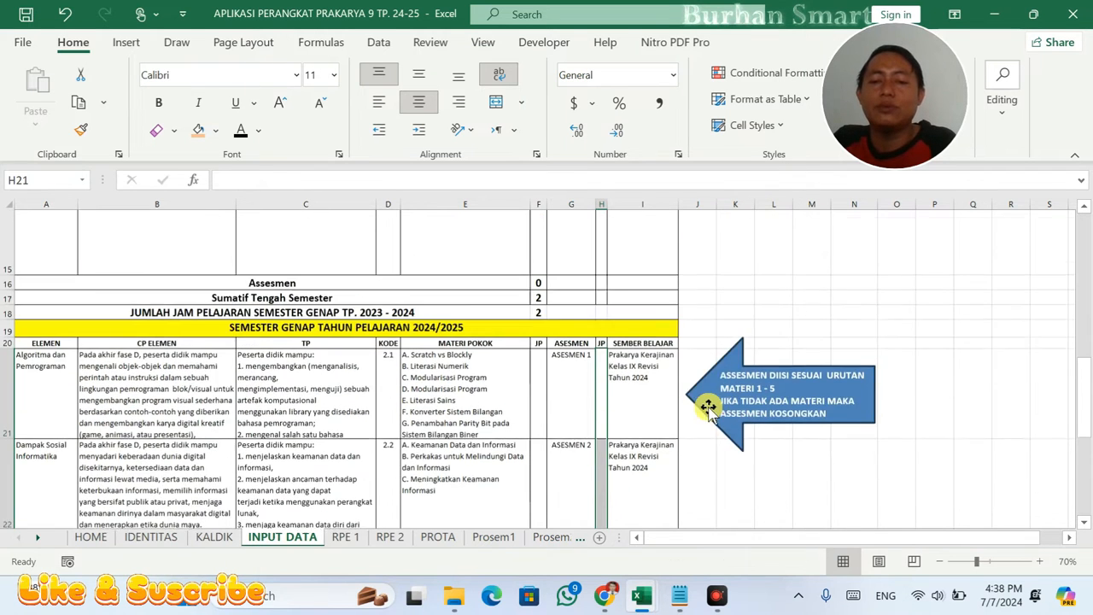
- Correct the spelling of the first two semester ganjil assessment labels to ASESMEN 1 and ASESMEN 2 in G10 and G11
scroll(708, 408, up, 7)
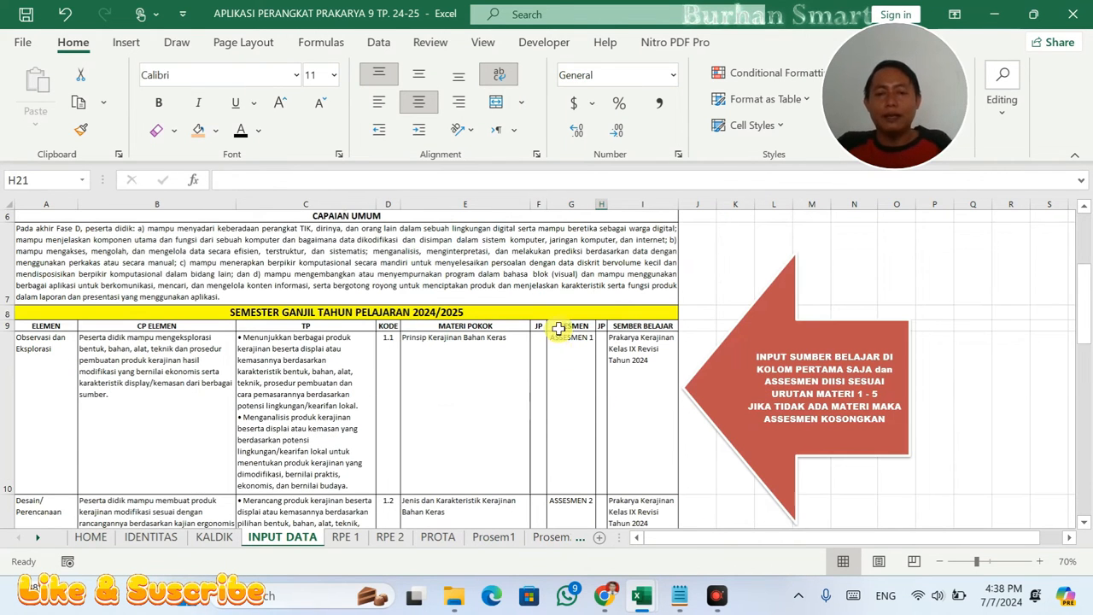
double_click(563, 342)
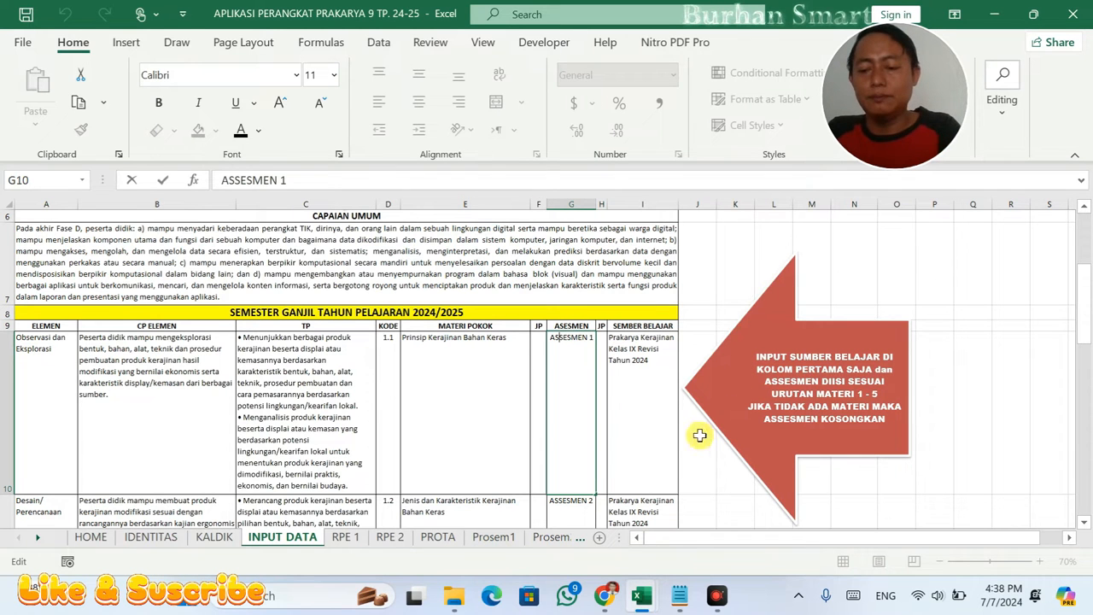
click(564, 501)
scroll(567, 497, down, 1)
double_click(578, 386)
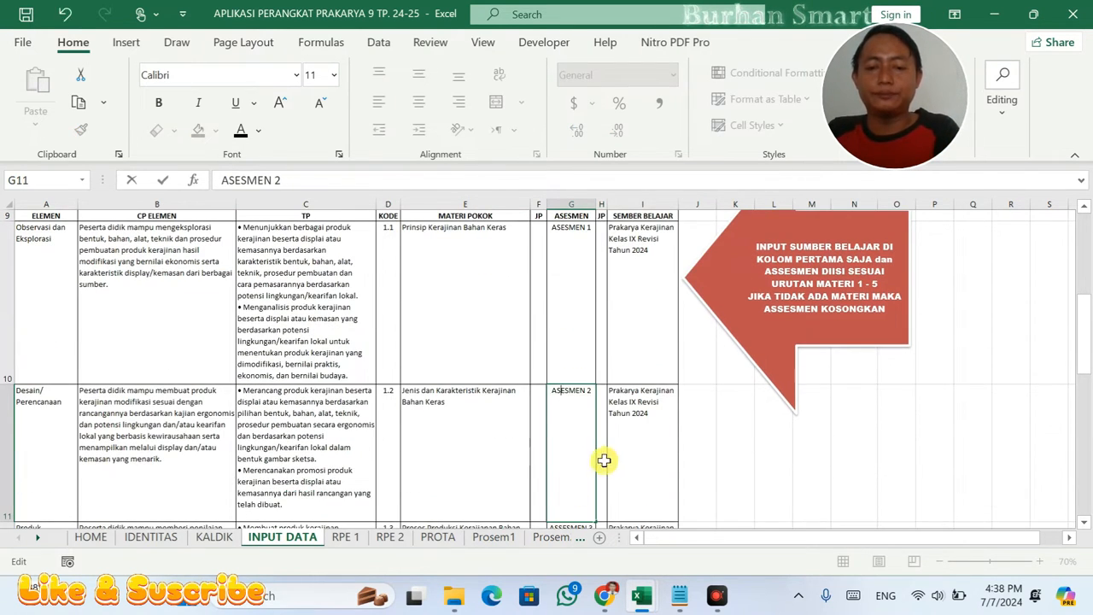
scroll(607, 462, down, 3)
click(619, 369)
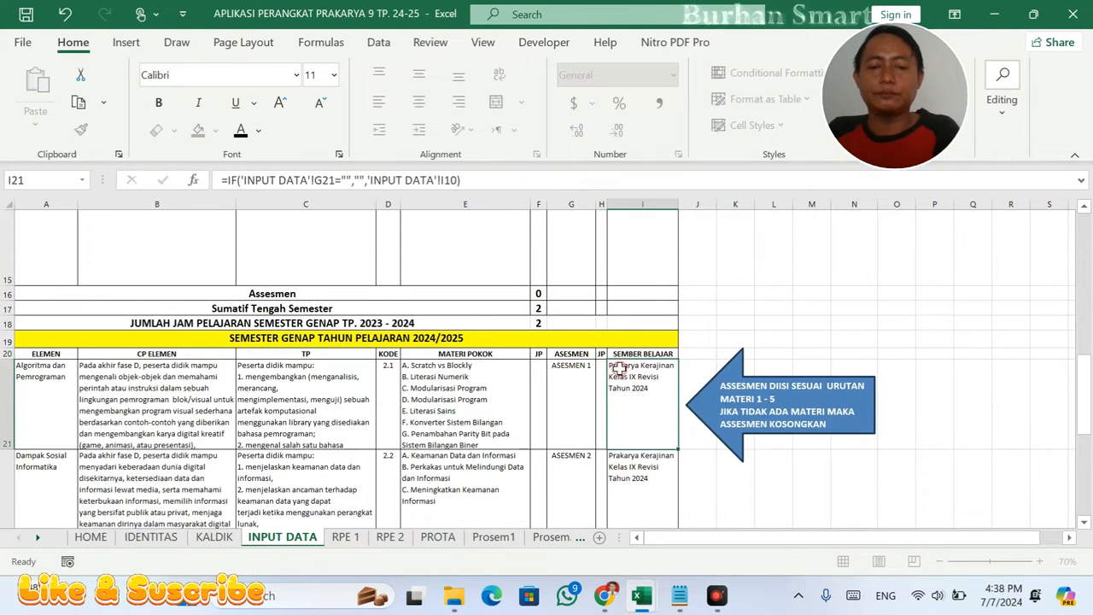
- Correct the spelling of the remaining semester ganjil labels to ASESMEN 4 in G13 and ASESMEN 3 in G12
scroll(619, 369, up, 3)
double_click(563, 318)
key(BackSpace)
click(559, 217)
double_click(568, 218)
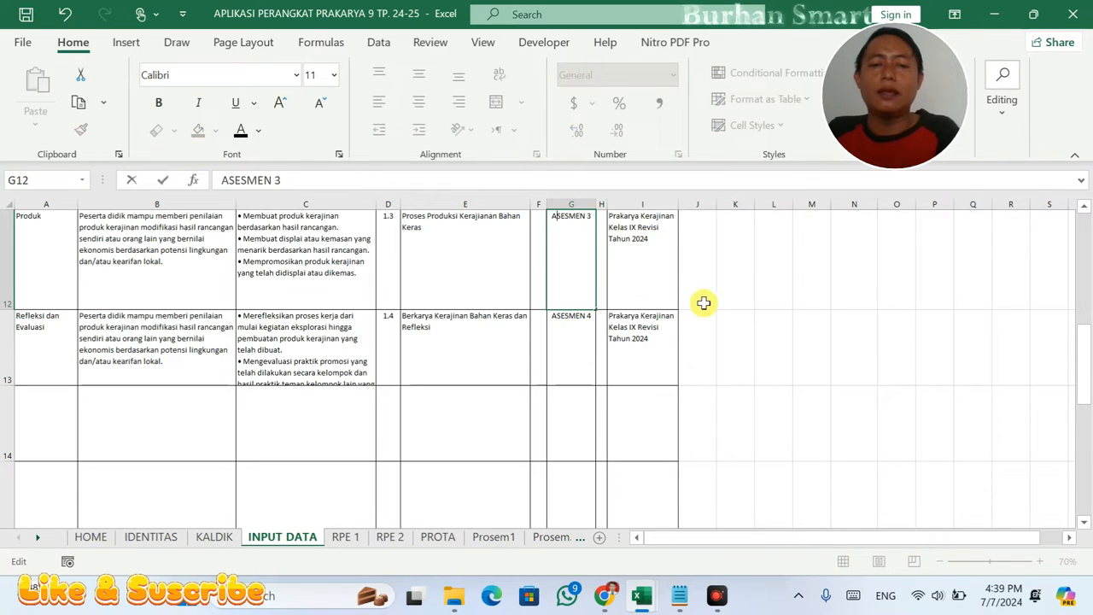
click(699, 299)
- Check the semester 1 effective teaching hours on the RPE 1 sheet and the emptied grid on Prosem1
scroll(694, 316, up, 5)
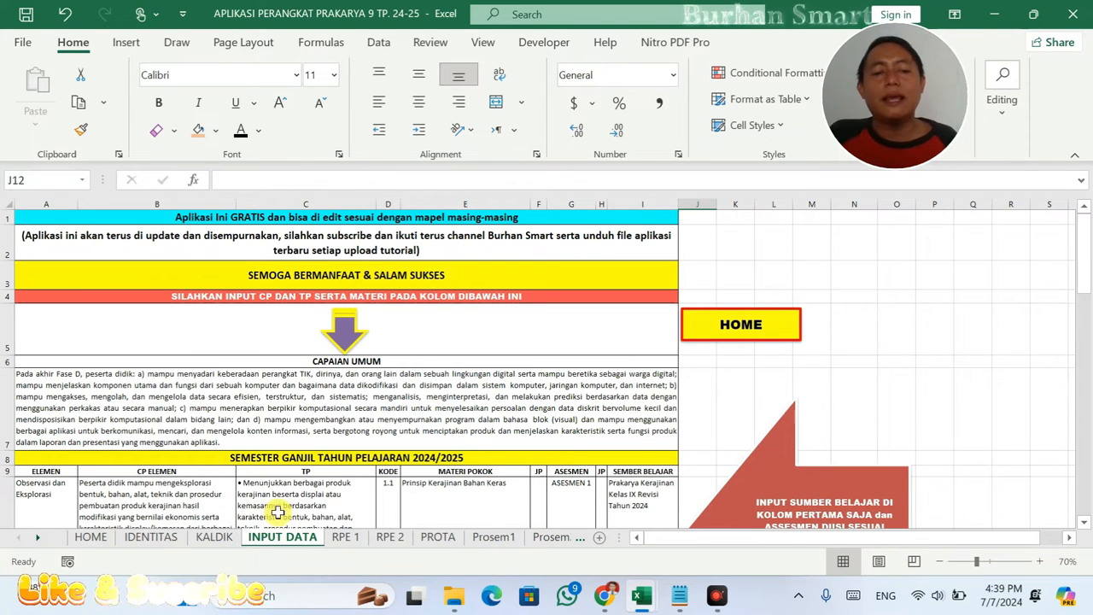
click(346, 537)
scroll(438, 482, down, 5)
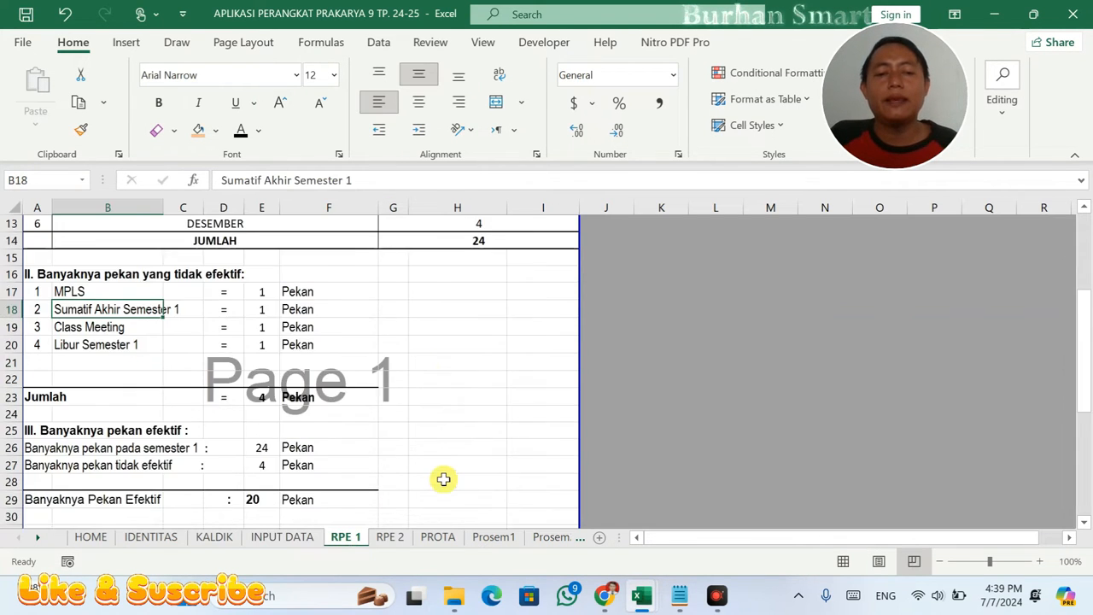
click(259, 411)
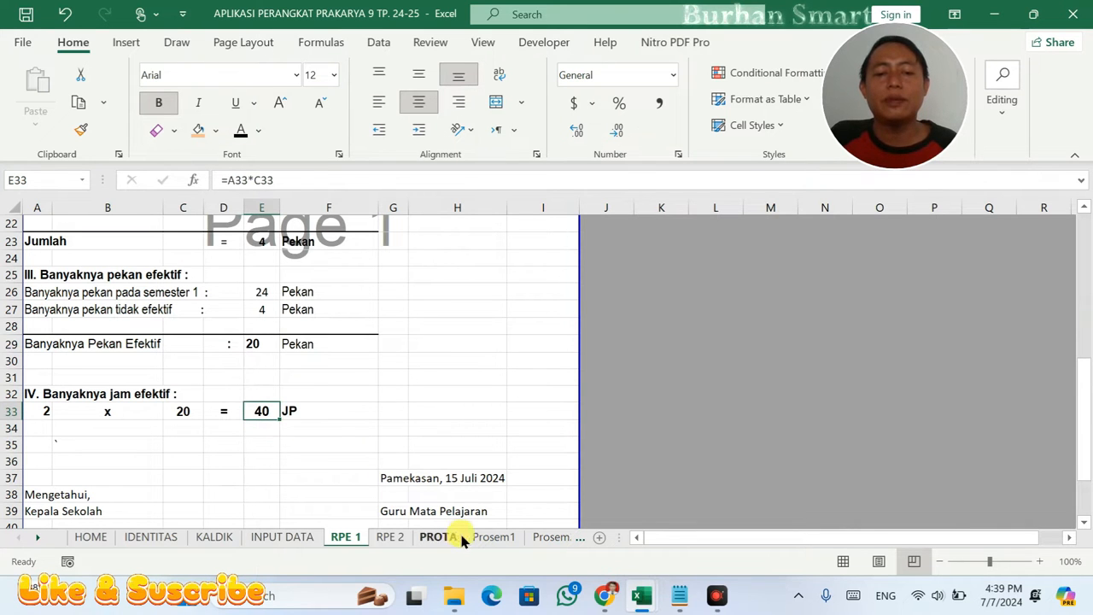
click(492, 537)
scroll(655, 422, up, 1)
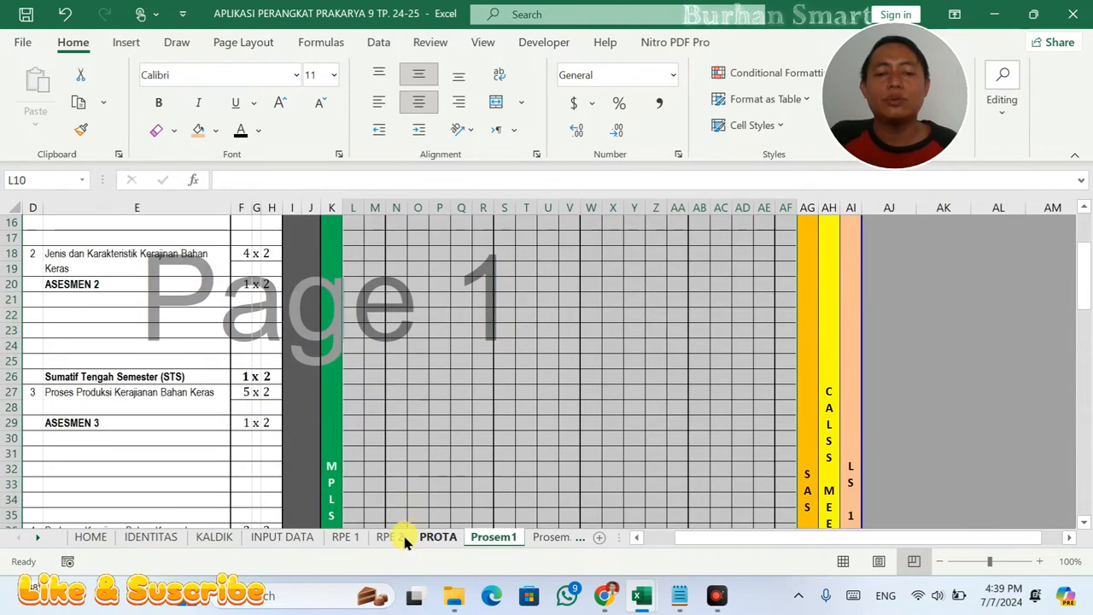
- Enter 2 JP for each of the four semester ganjil assessments in H10 to H13 of INPUT DATA
click(288, 537)
scroll(547, 455, down, 4)
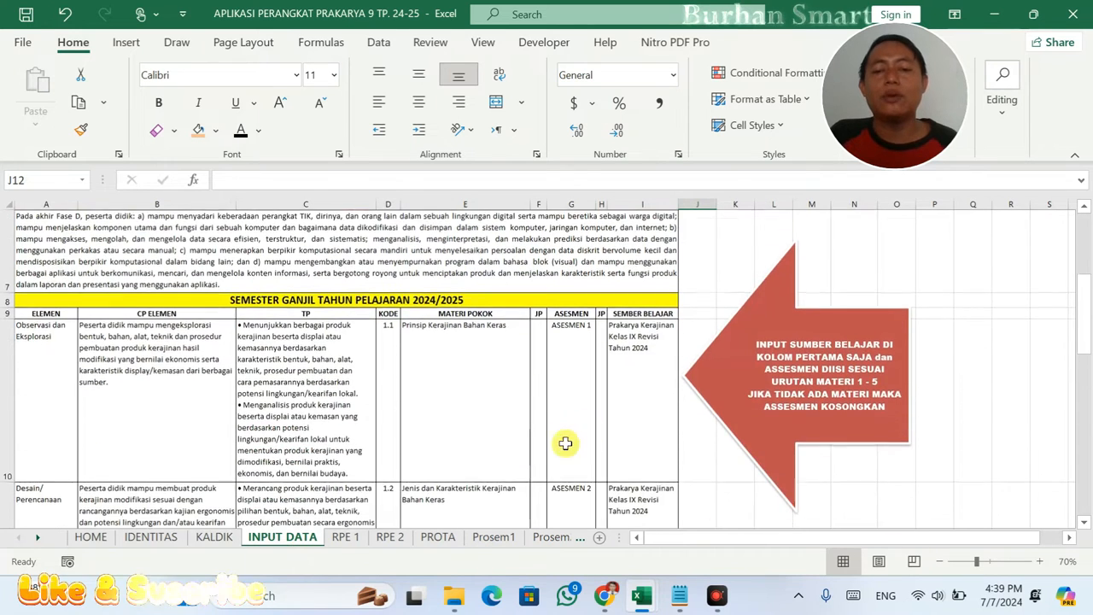
scroll(597, 341, up, 2)
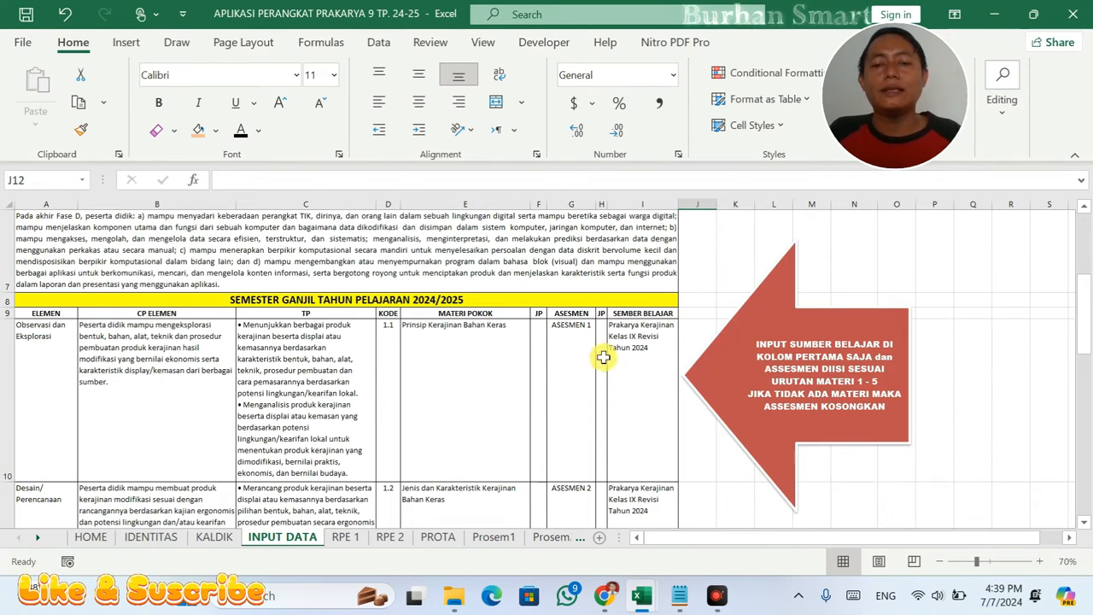
click(603, 357)
text(2)
key(Return)
text(2)
key(Return)
text(2)
key(Return)
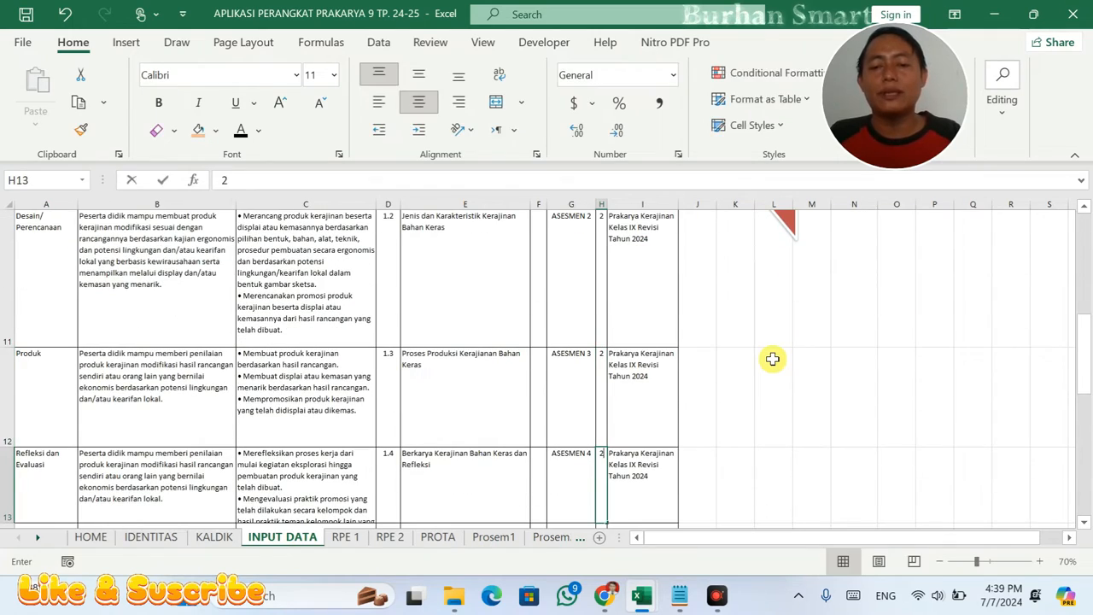
key(Return)
- Compare the semester ganjil hour totals in F16 to F18 of INPUT DATA with the effective hours on RPE 1
scroll(722, 405, down, 5)
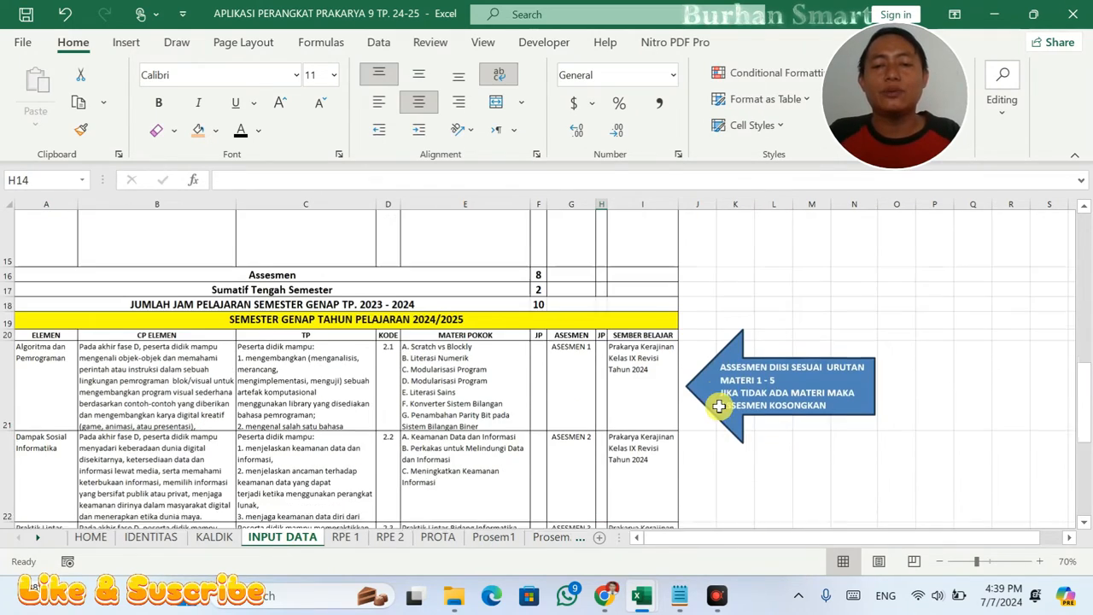
scroll(720, 406, up, 1)
click(539, 308)
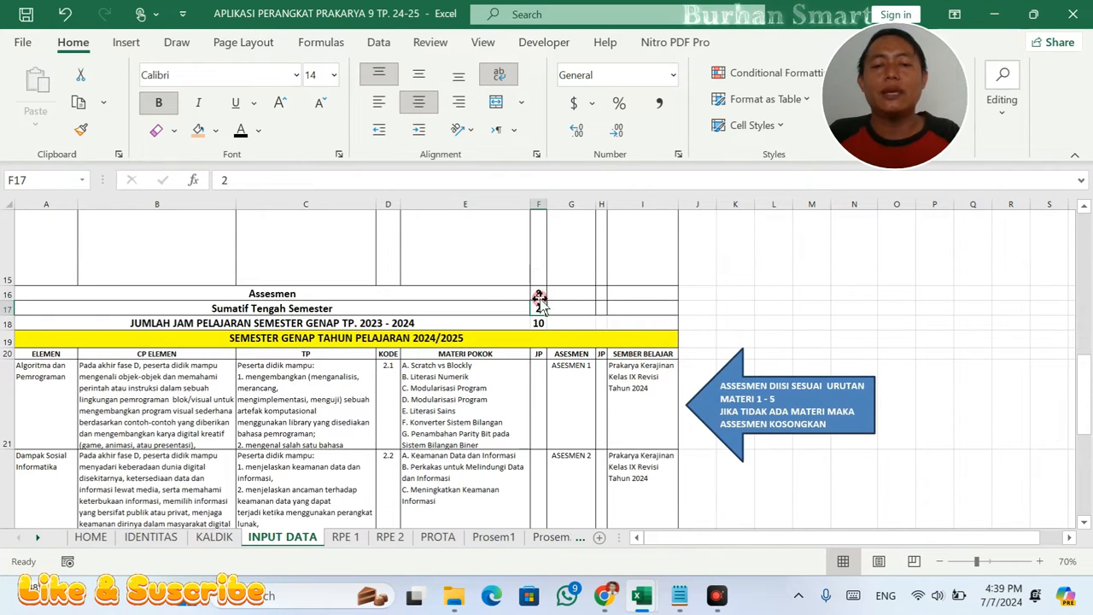
click(541, 320)
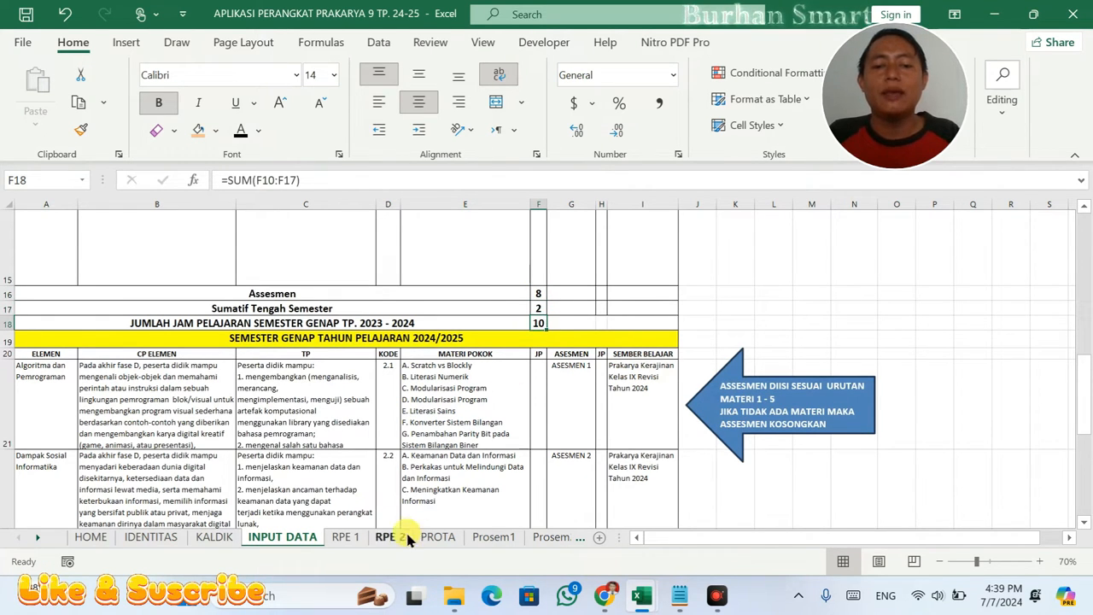
click(345, 537)
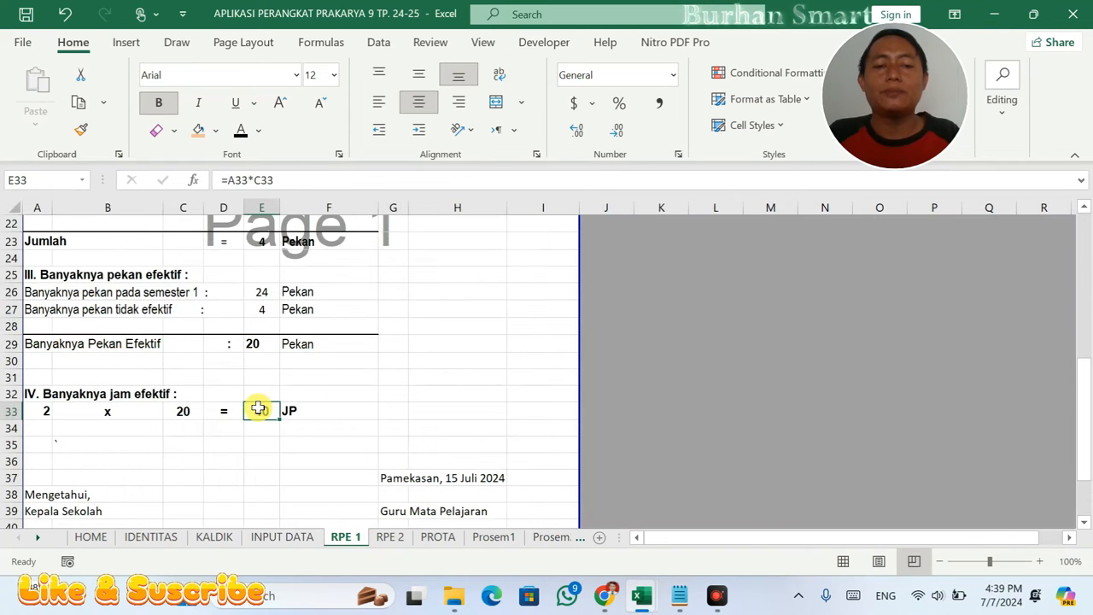
click(493, 537)
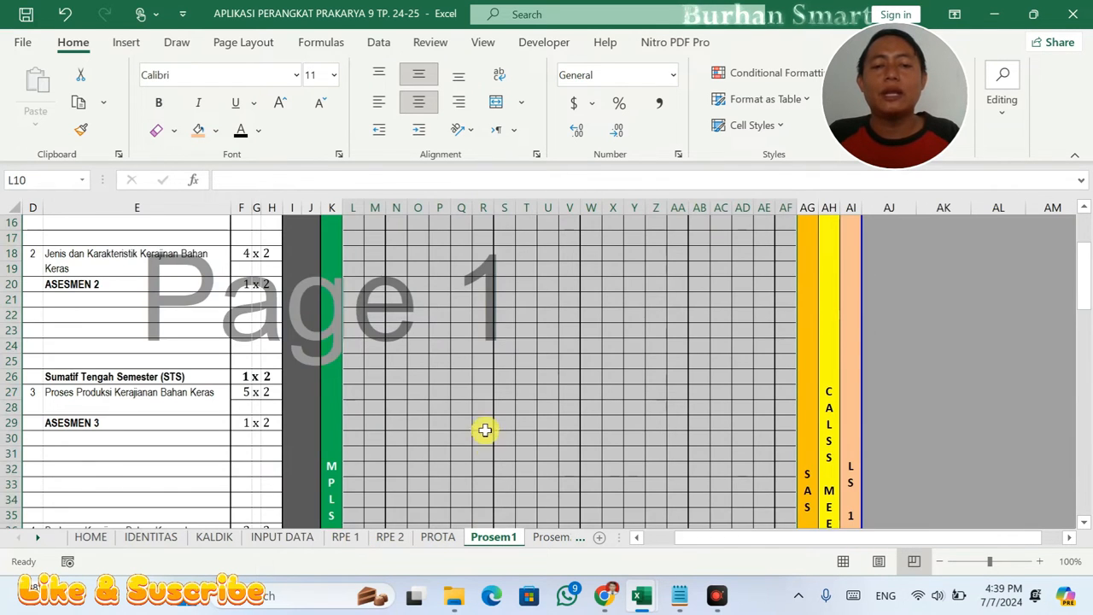
click(342, 537)
click(295, 538)
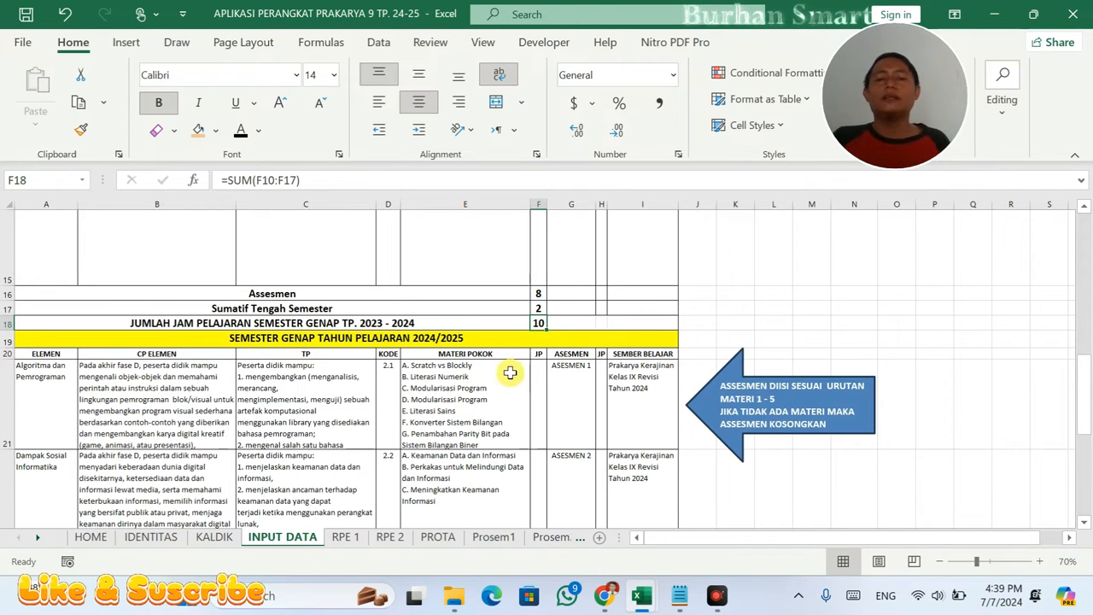
- Enter 8 JP for each of the four semester ganjil materials in F10 to F13
click(559, 335)
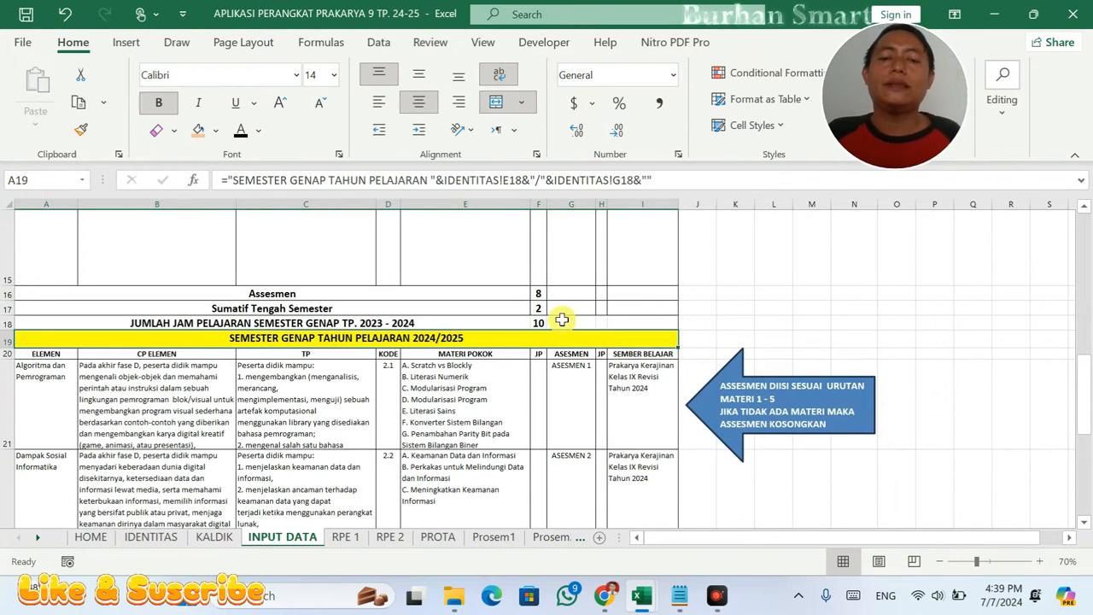
scroll(557, 320, up, 3)
click(394, 373)
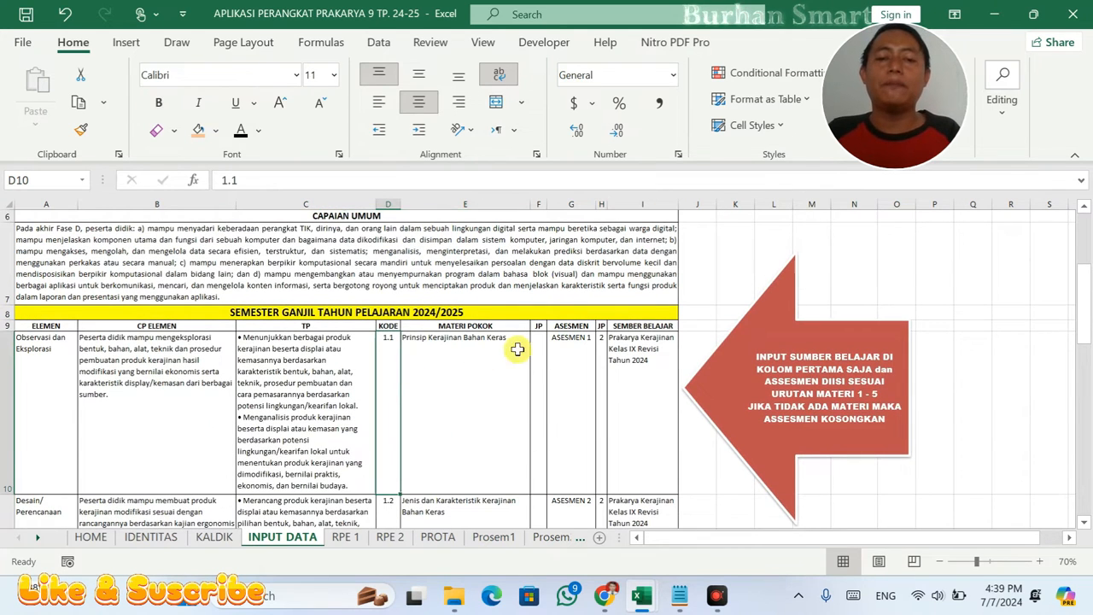
click(537, 348)
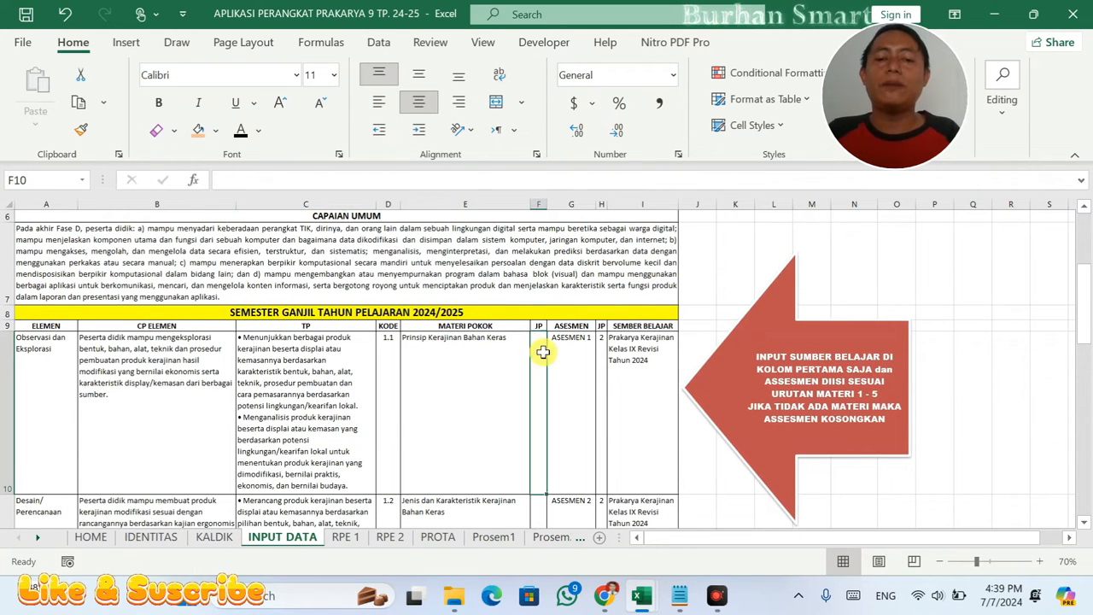
text(8)
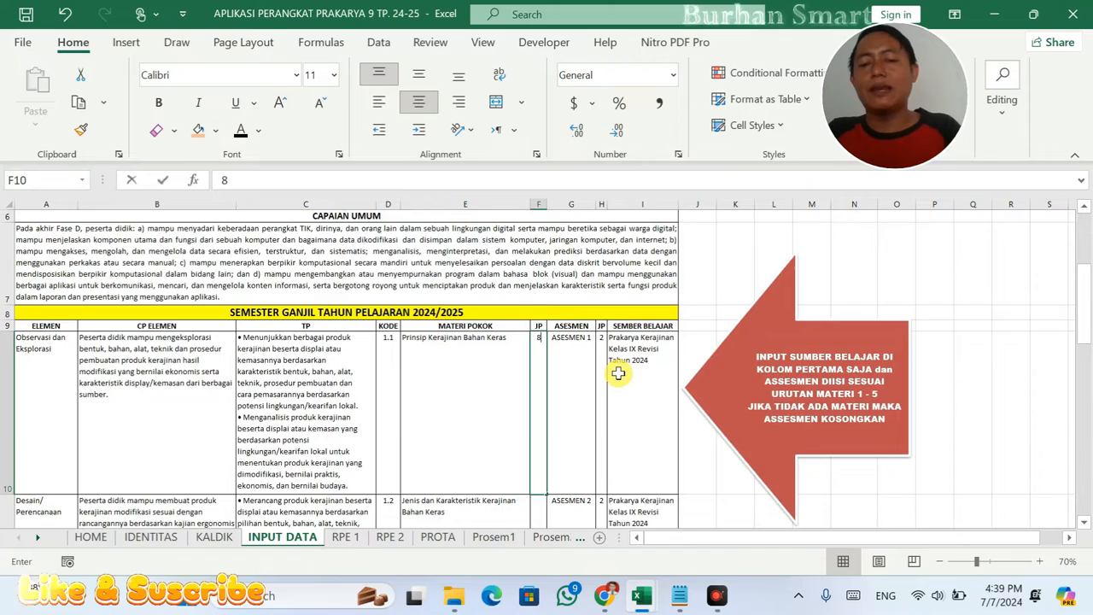
key(Return)
text(8)
key(Return)
text(8)
key(Return)
text(8)
key(Return)
- Check the semester ganjil total in F18 against the effective hours in E33 of the RPE 1 sheet
ctrl+scroll(619, 374, up, 1)
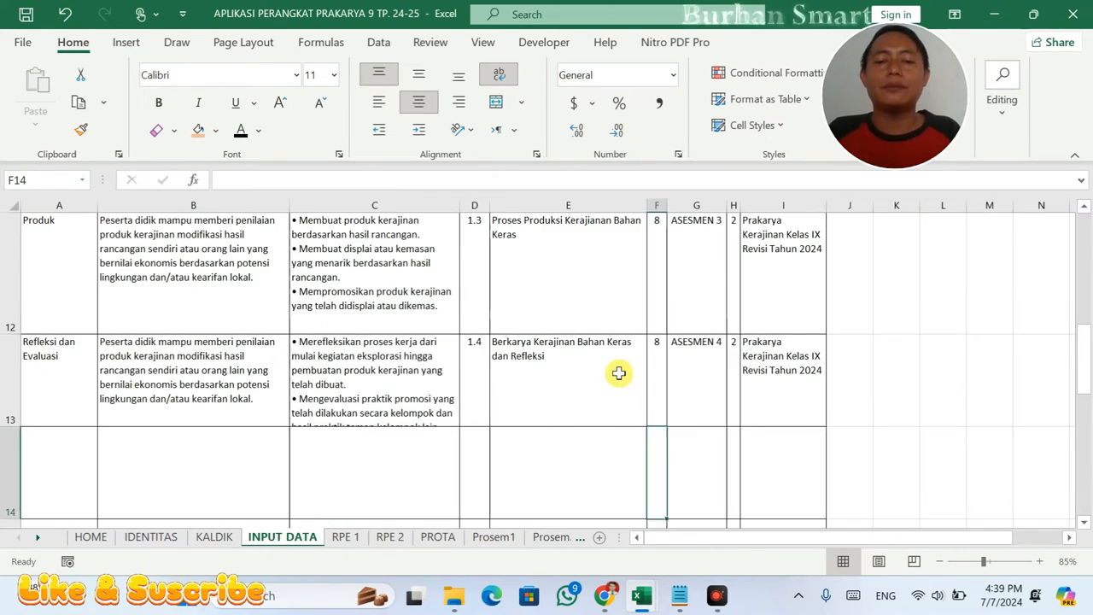
click(620, 373)
scroll(620, 371, down, 2)
scroll(632, 359, up, 2)
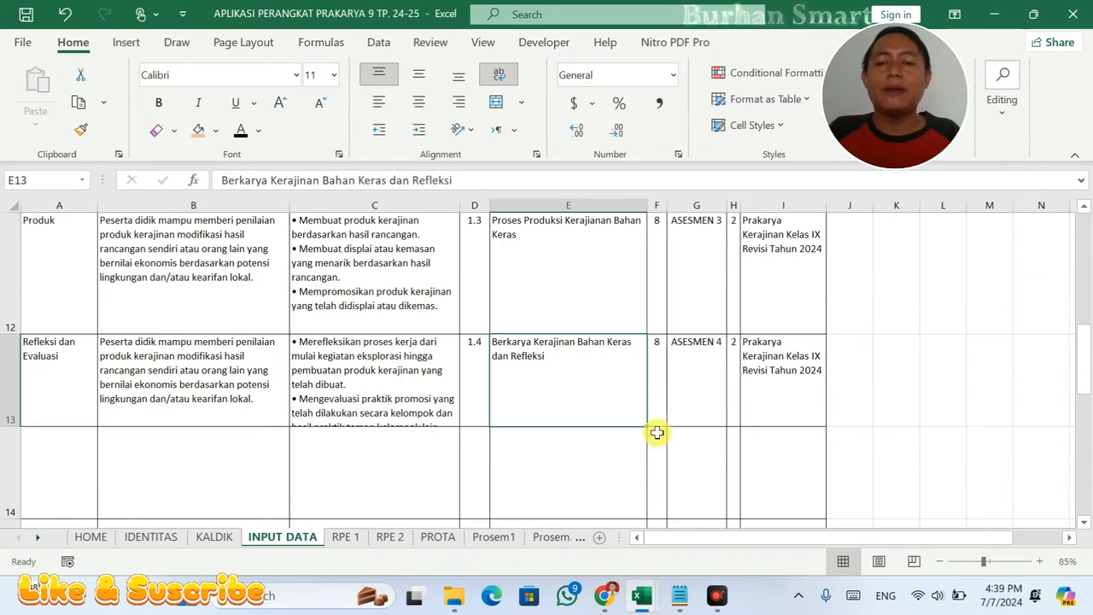
scroll(657, 433, down, 1)
click(657, 350)
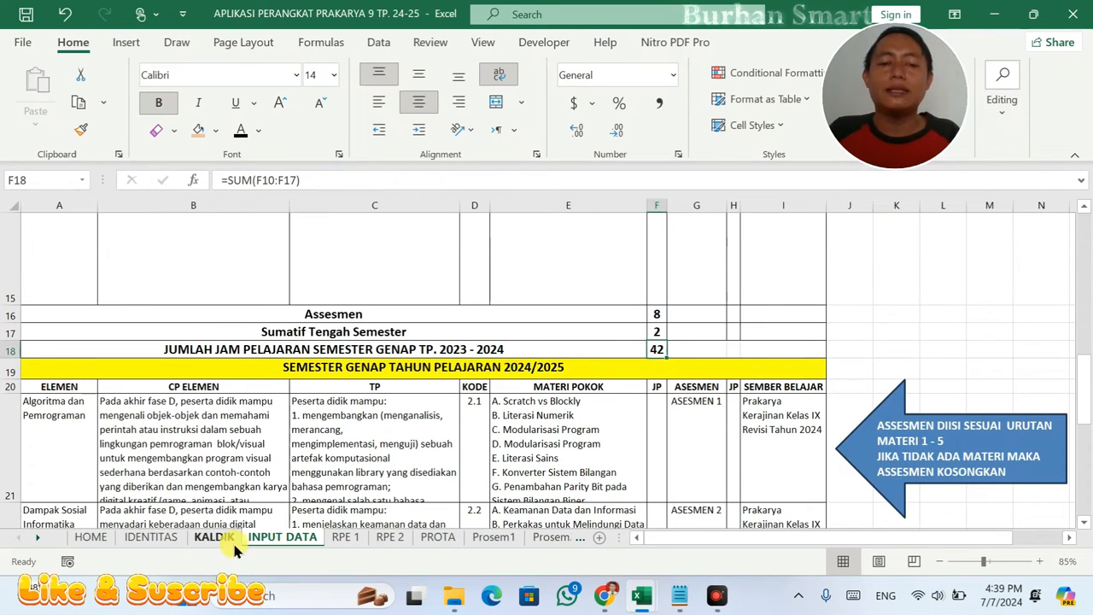
click(367, 537)
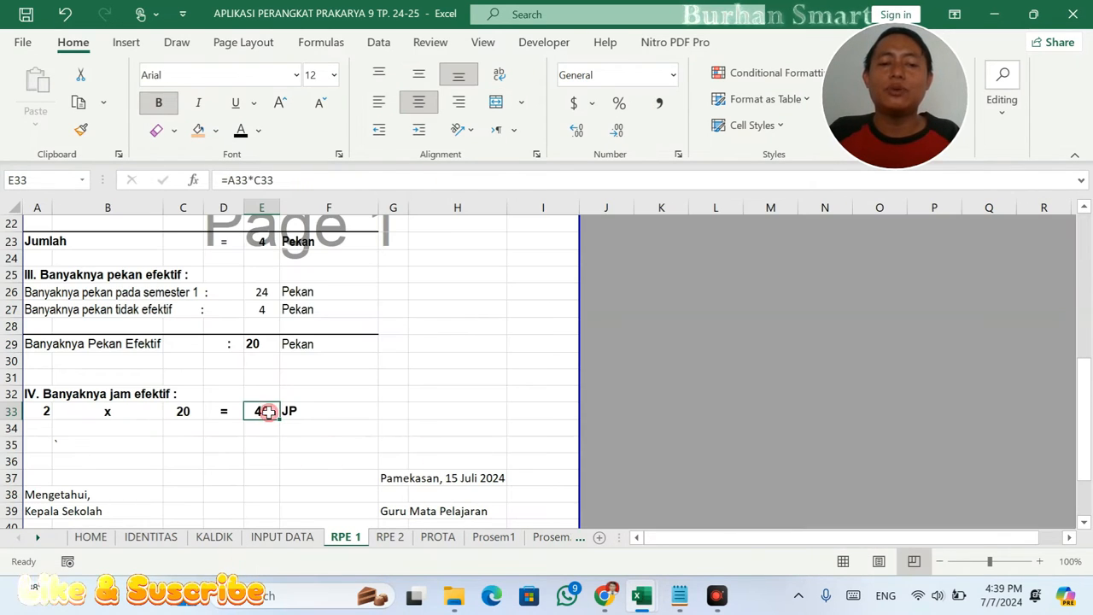
click(303, 541)
- Set the JP of material 1.4, Berkarya Kerajinan Bahan Keras dan Refleksi, to 6 in F13
scroll(658, 345, up, 3)
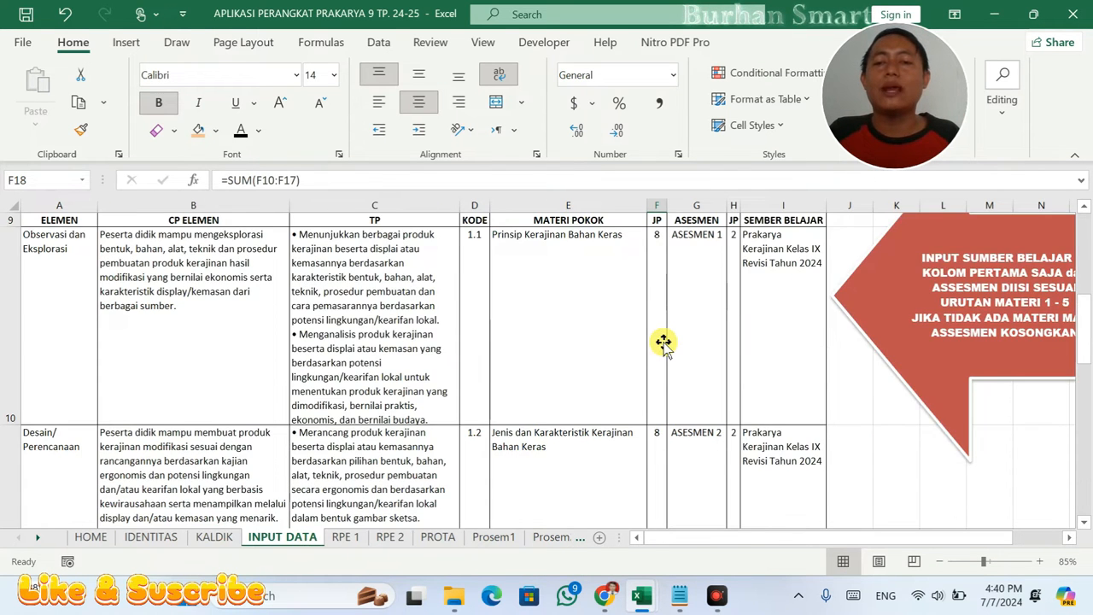
scroll(663, 344, down, 1)
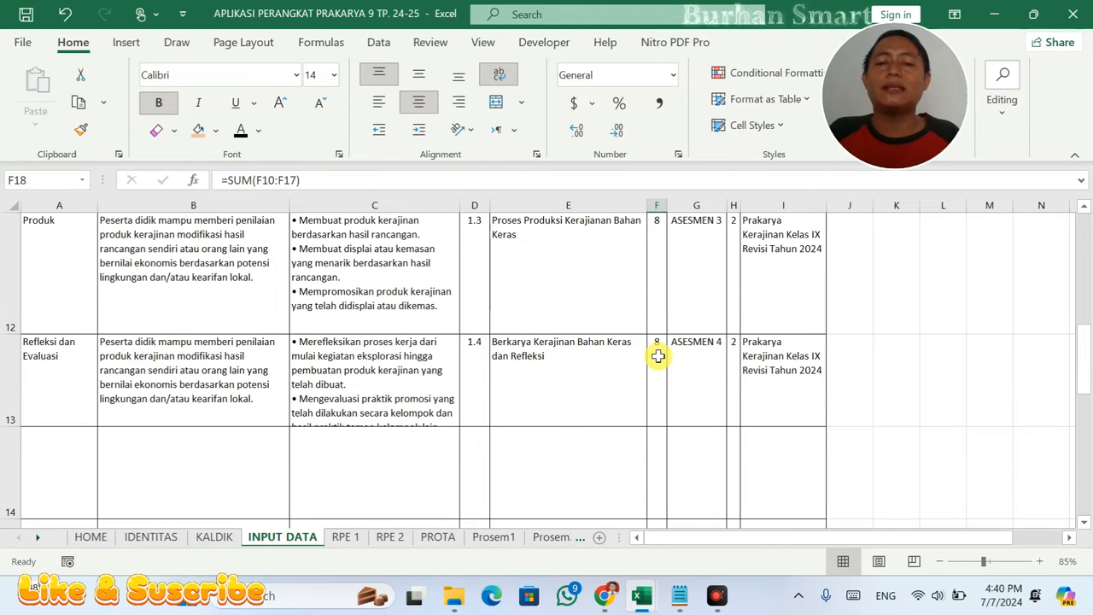
click(656, 350)
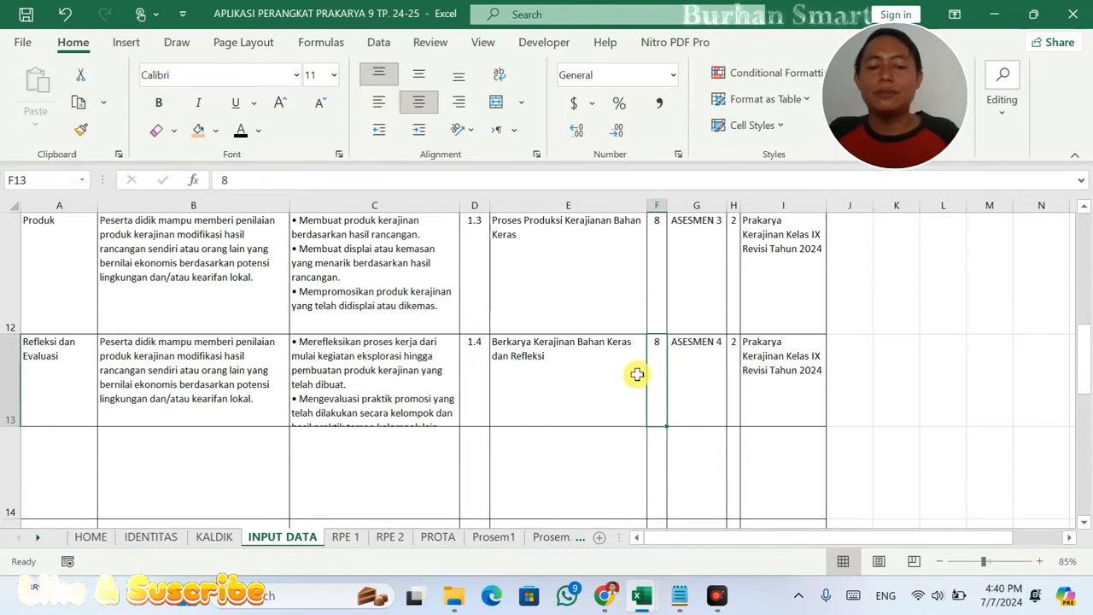
text(6)
click(628, 400)
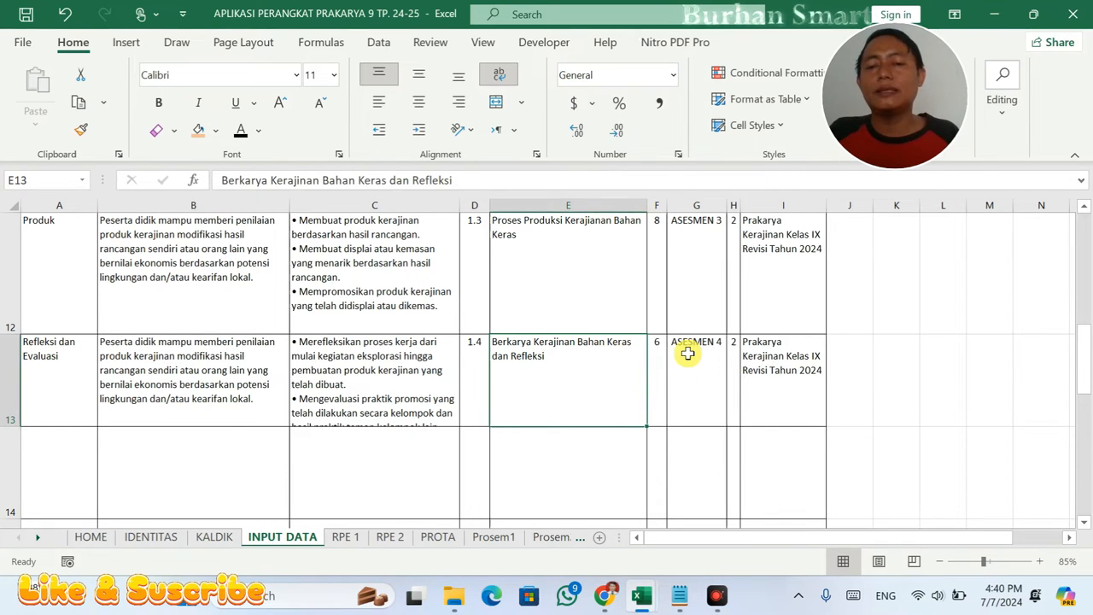
- Set the JP of material 1.2, Jenis dan Karakteristik Kerajinan Bahan Keras, to 6 in F11
scroll(687, 352, up, 2)
scroll(687, 352, down, 2)
scroll(687, 352, up, 5)
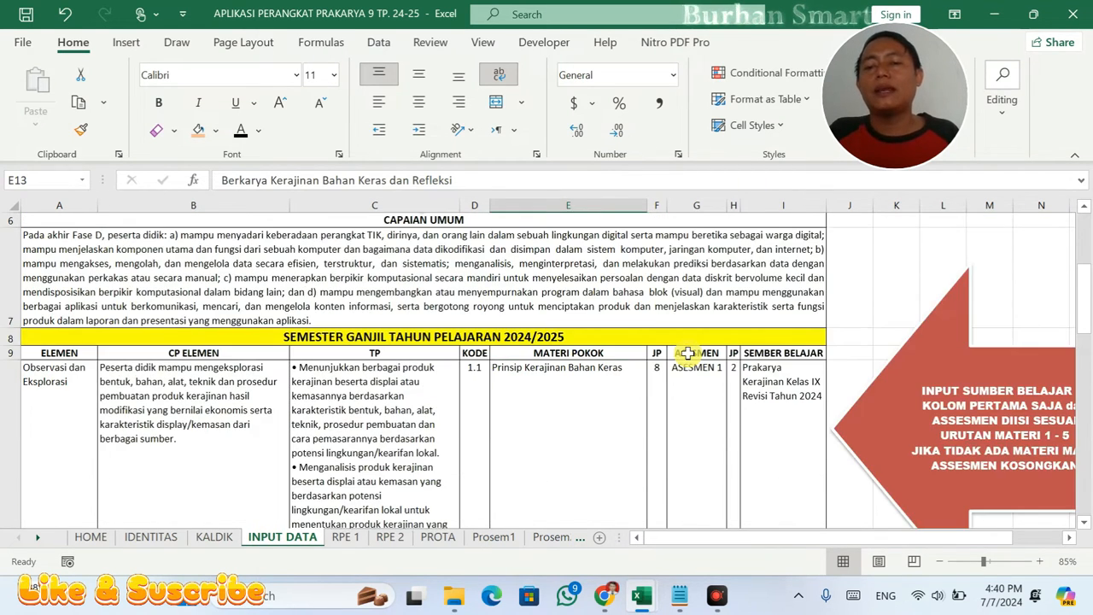
scroll(688, 352, down, 1)
scroll(687, 352, down, 1)
click(664, 434)
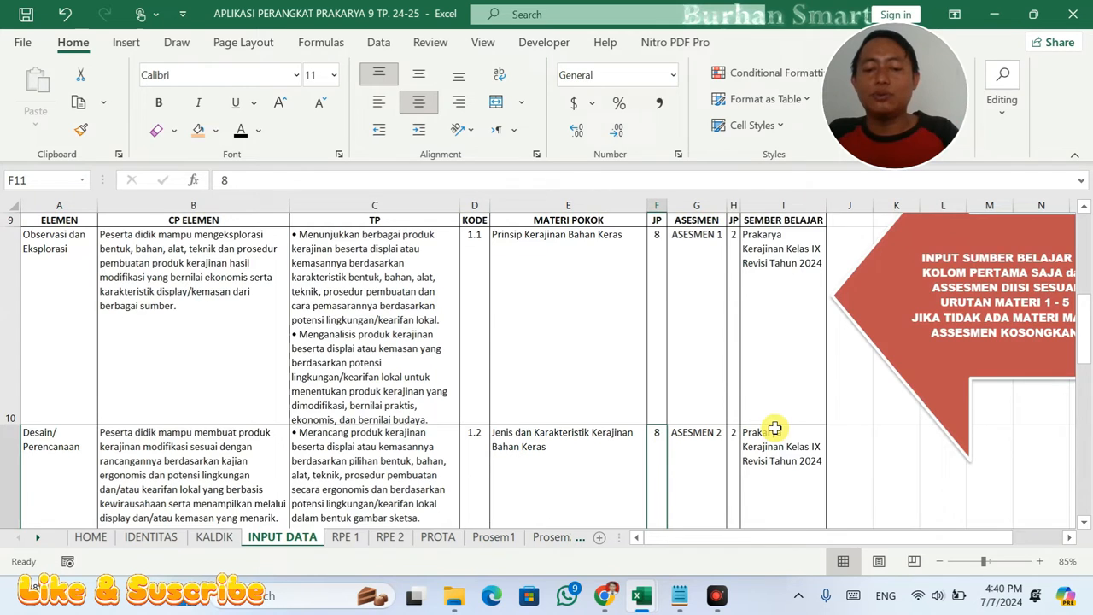
scroll(774, 428, down, 2)
click(773, 423)
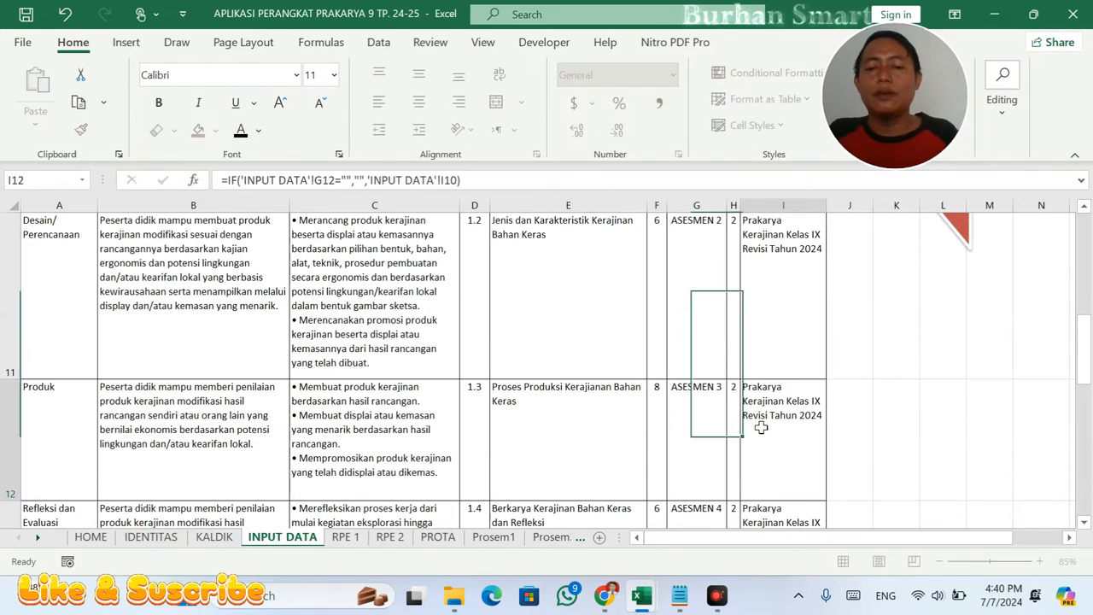
- Set the JP of material 1.3, Proses Produksi Kerajianan Bahan Keras, to 10 in F12
click(665, 387)
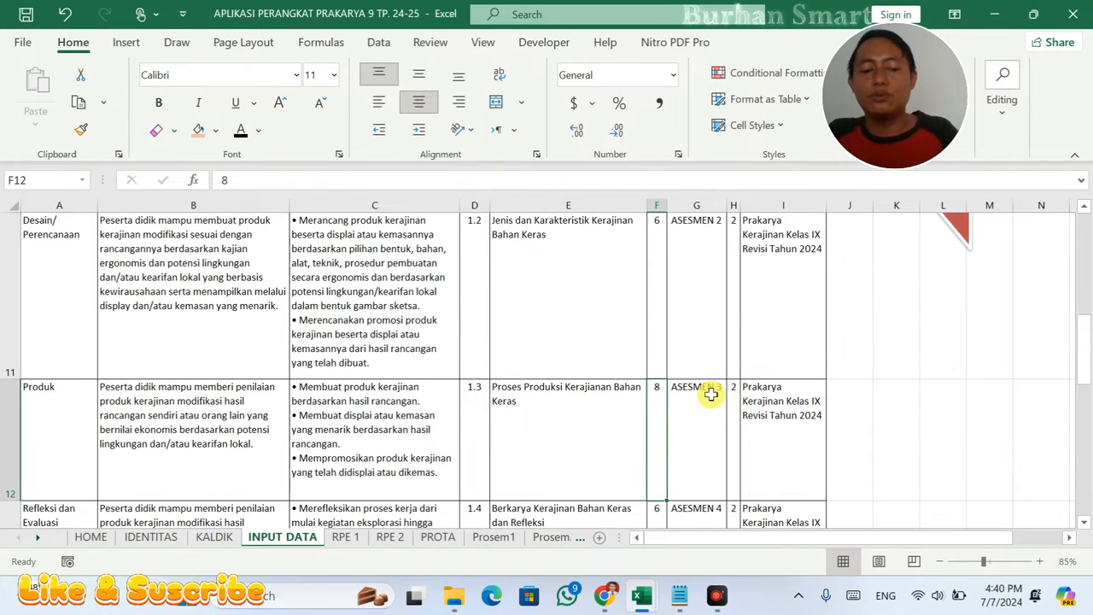
text(10)
click(693, 510)
scroll(658, 426, down, 1)
scroll(657, 425, up, 1)
scroll(657, 425, up, 1)
scroll(658, 426, down, 1)
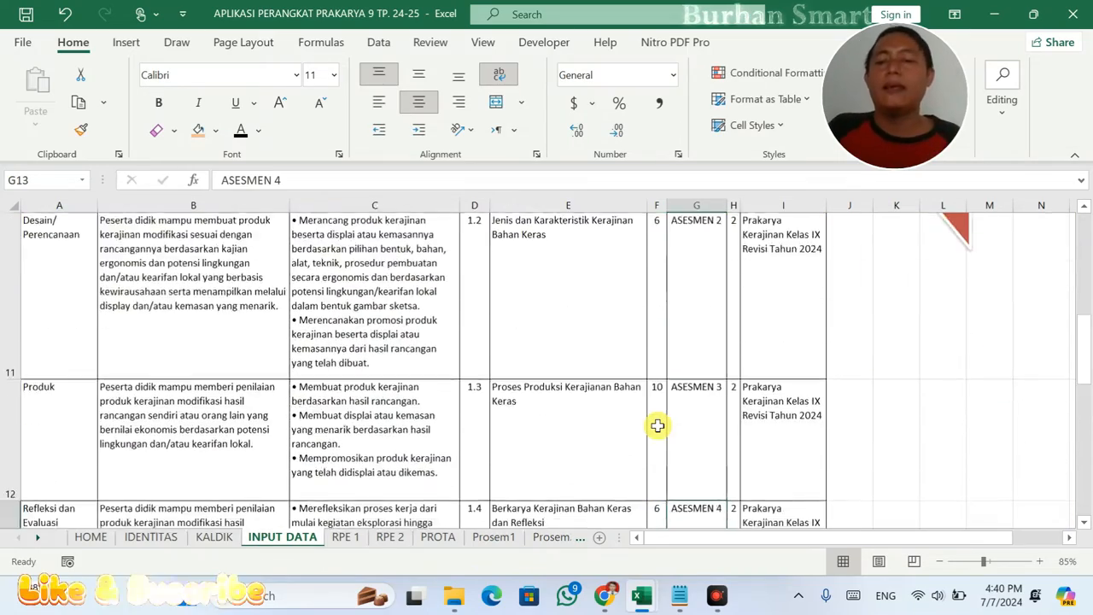
- Undo the last JP change of material 1.3, Proses Produksi Kerajianan Bahan Keras, in F12
scroll(658, 425, down, 3)
scroll(658, 425, up, 3)
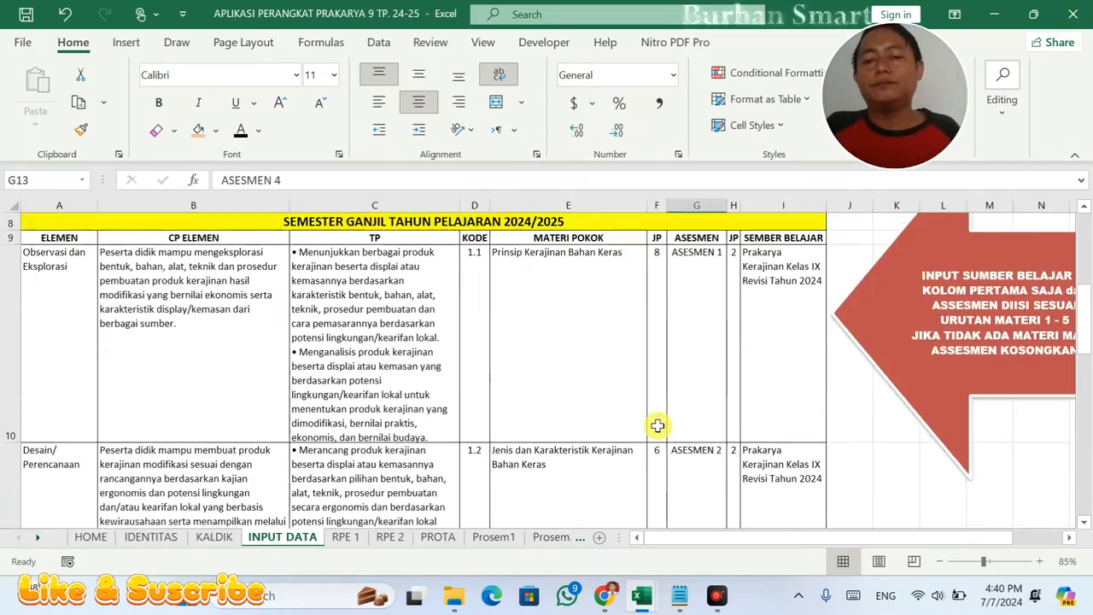
scroll(657, 425, down, 1)
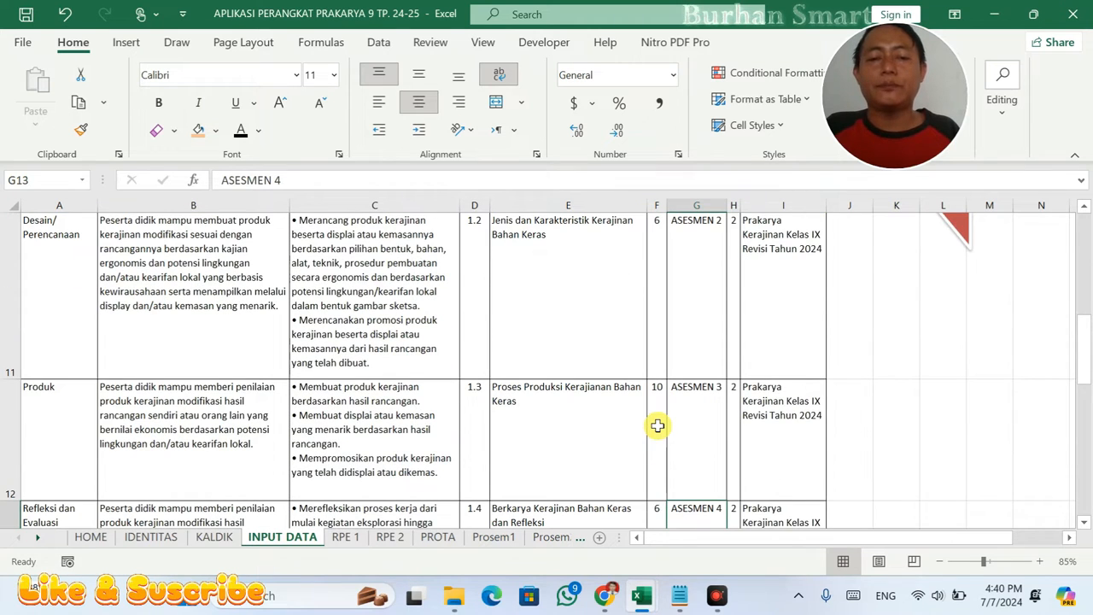
click(660, 331)
click(658, 404)
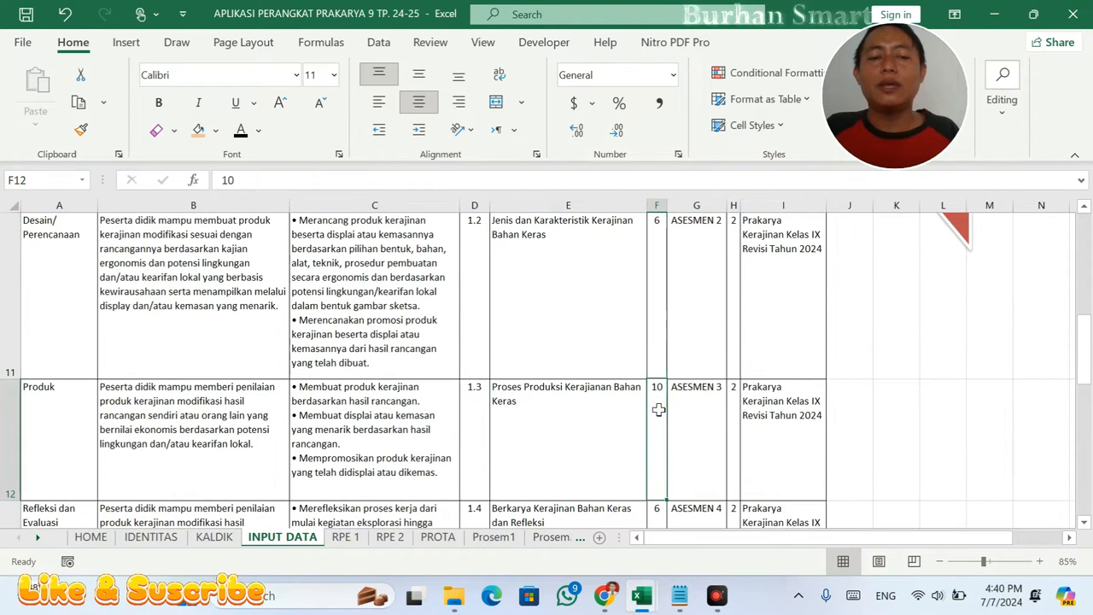
drag(284, 413, 614, 413)
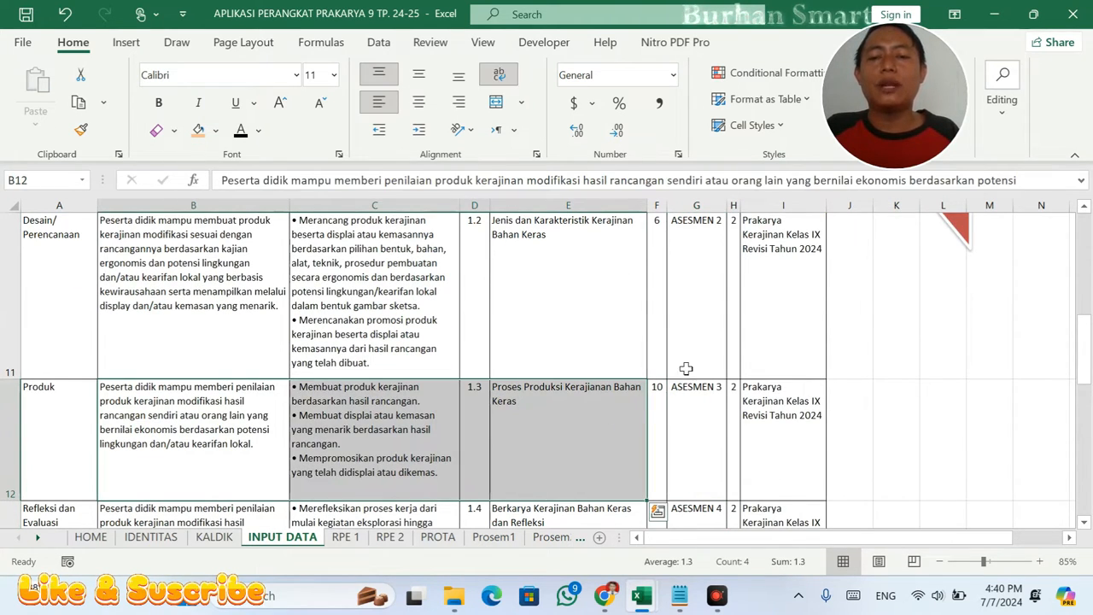
click(654, 275)
click(654, 401)
key(ctrl+z)
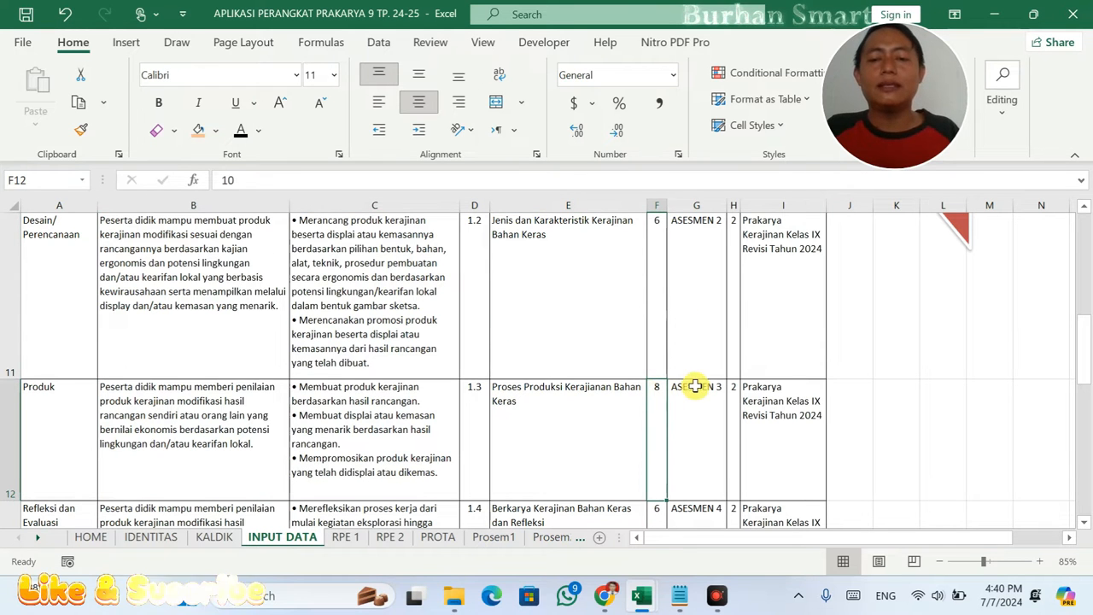
- Set the JP of material 1.2, Jenis dan Karakteristik Kerajinan Bahan Keras, to 8 in F11 and check the semester ganjil total in F18
click(669, 278)
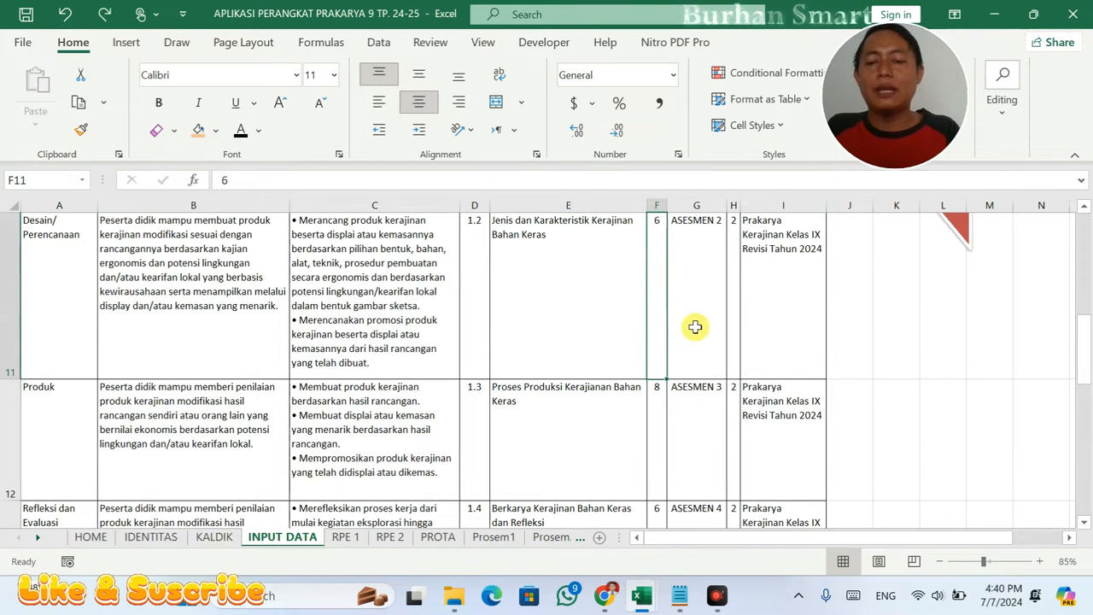
click(695, 328)
scroll(695, 361, down, 5)
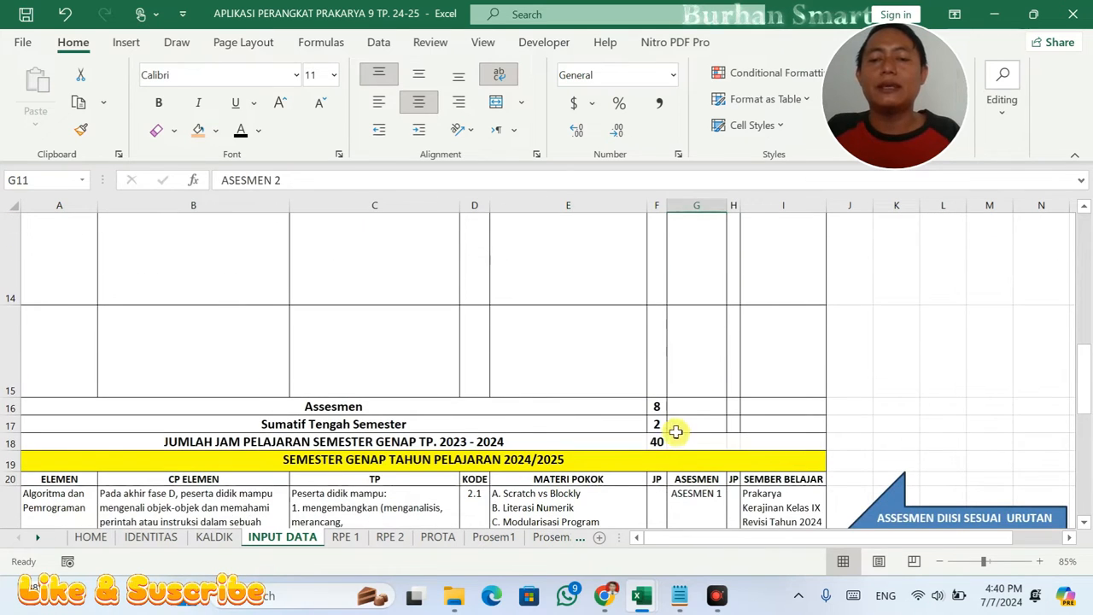
click(662, 439)
scroll(708, 431, down, 3)
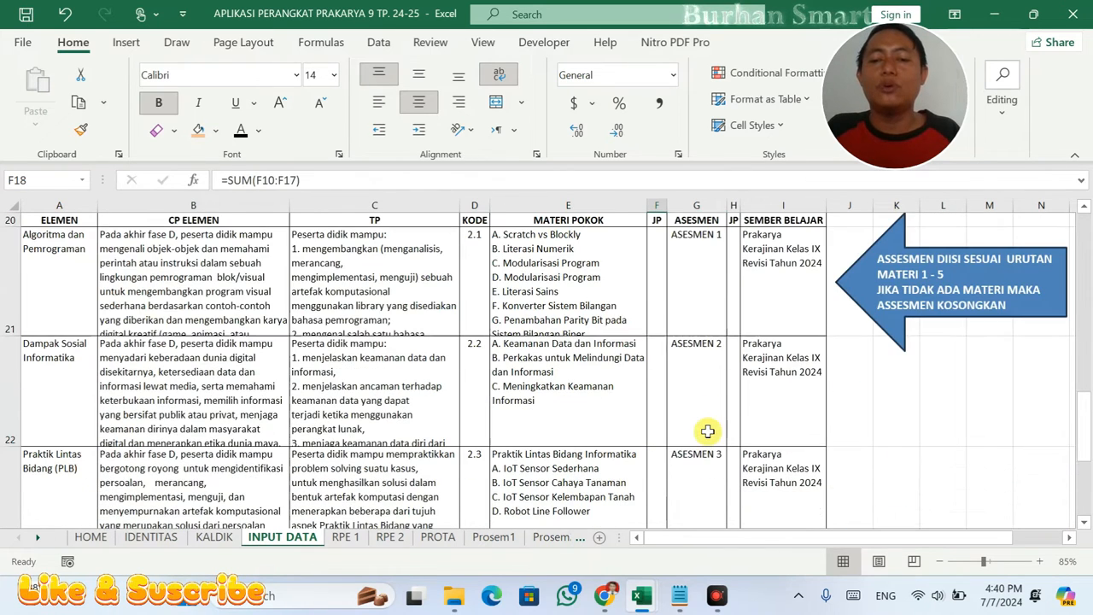
click(659, 282)
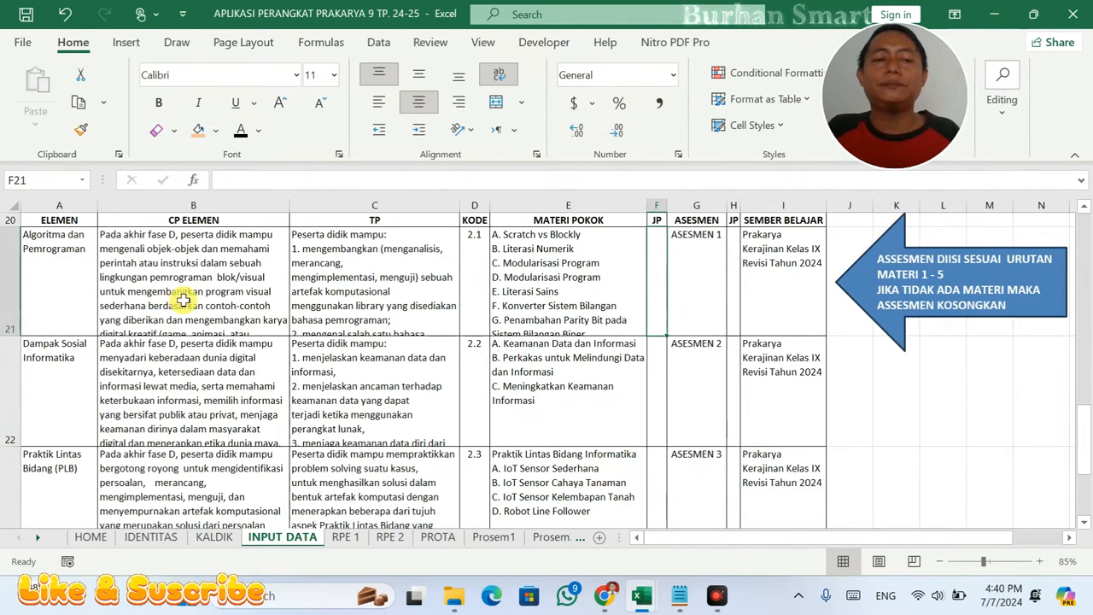
scroll(183, 300, up, 10)
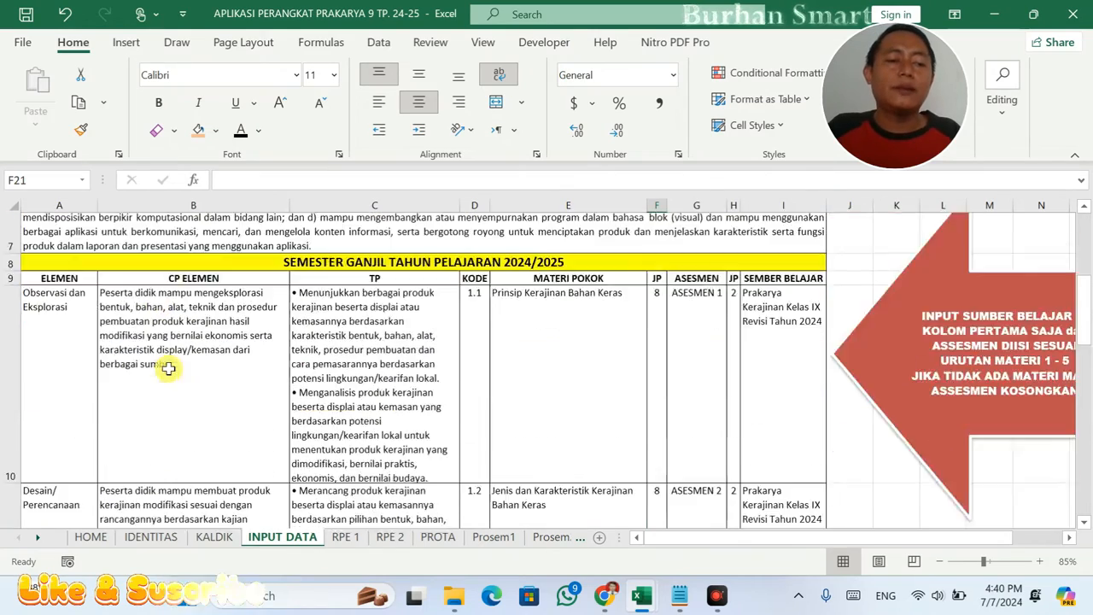
scroll(168, 368, down, 3)
scroll(208, 317, up, 3)
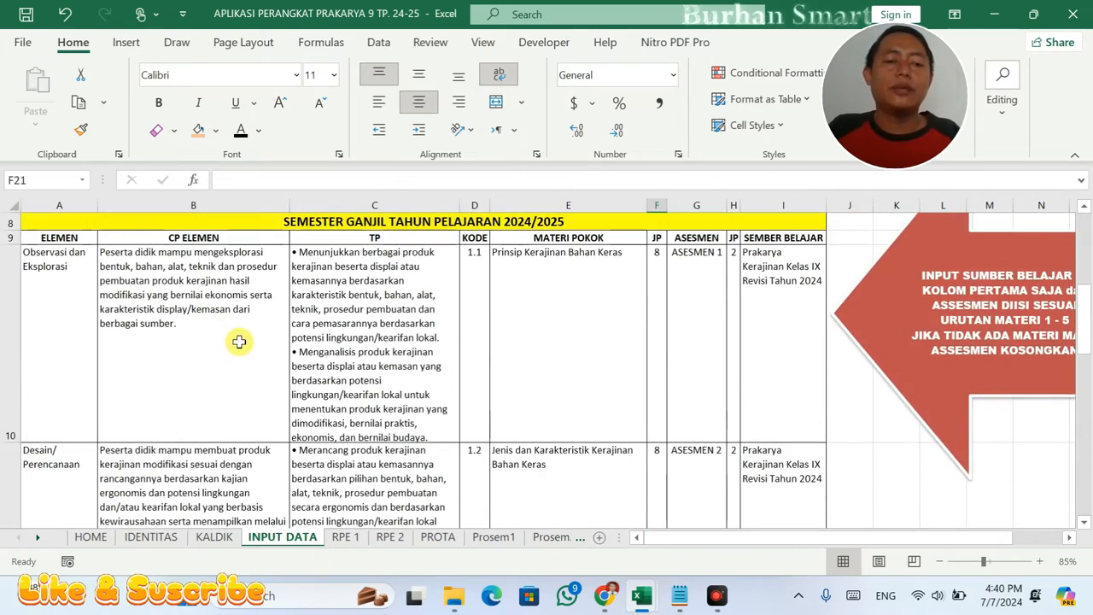
scroll(240, 342, down, 3)
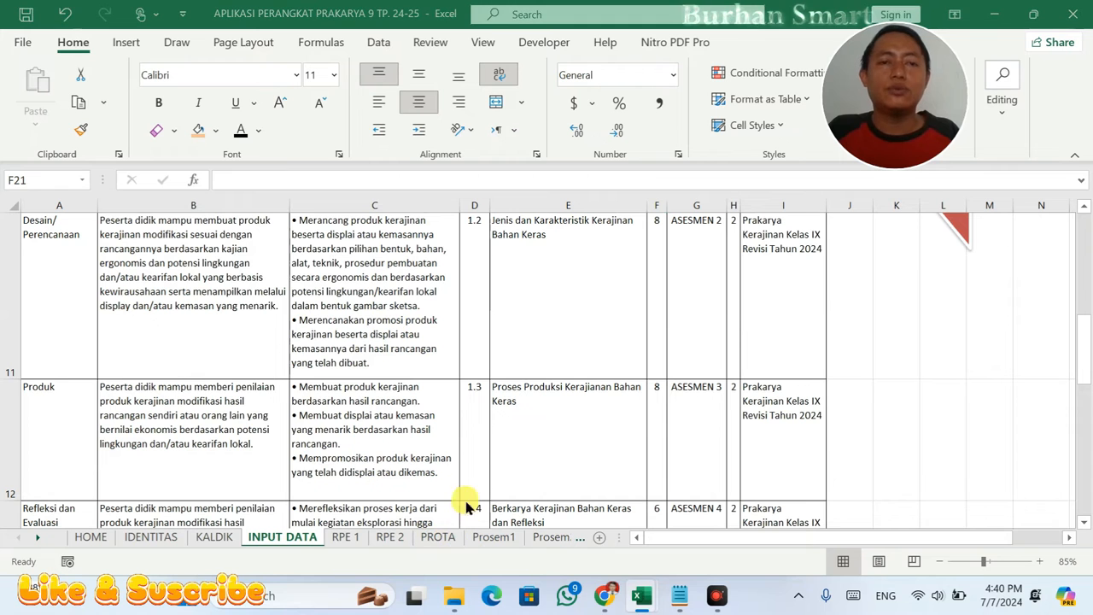
- Switch to the PROMES PRAKARYA GENAP KELAS 9 TP. 23-24 workbook and copy the semester genap rows A21:E25, from ELEMEN through MATERI POKOK
mouse_move(649, 602)
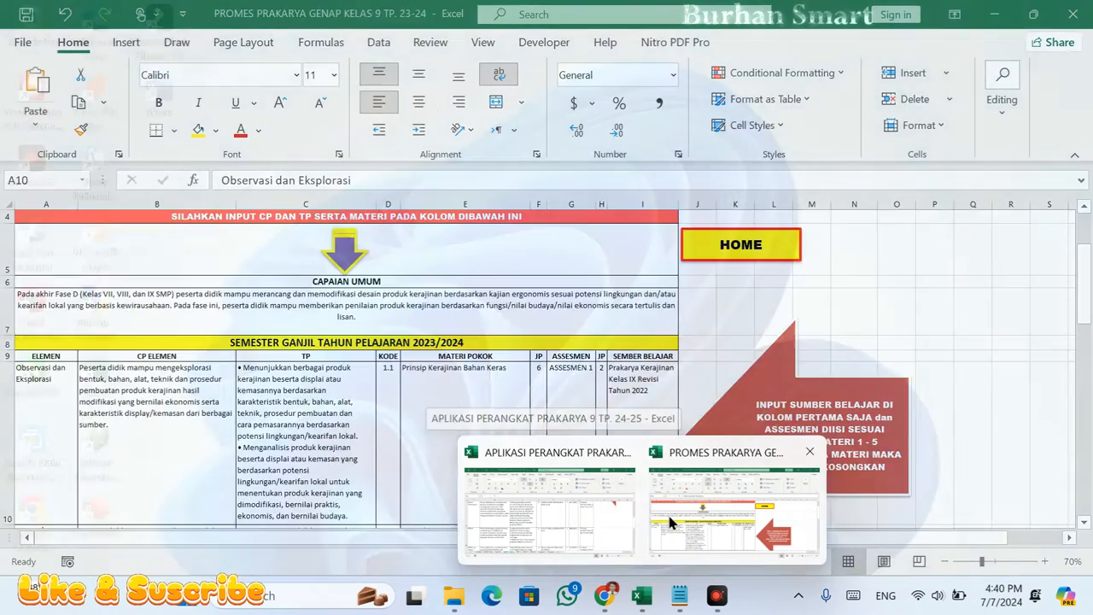
click(675, 512)
click(664, 518)
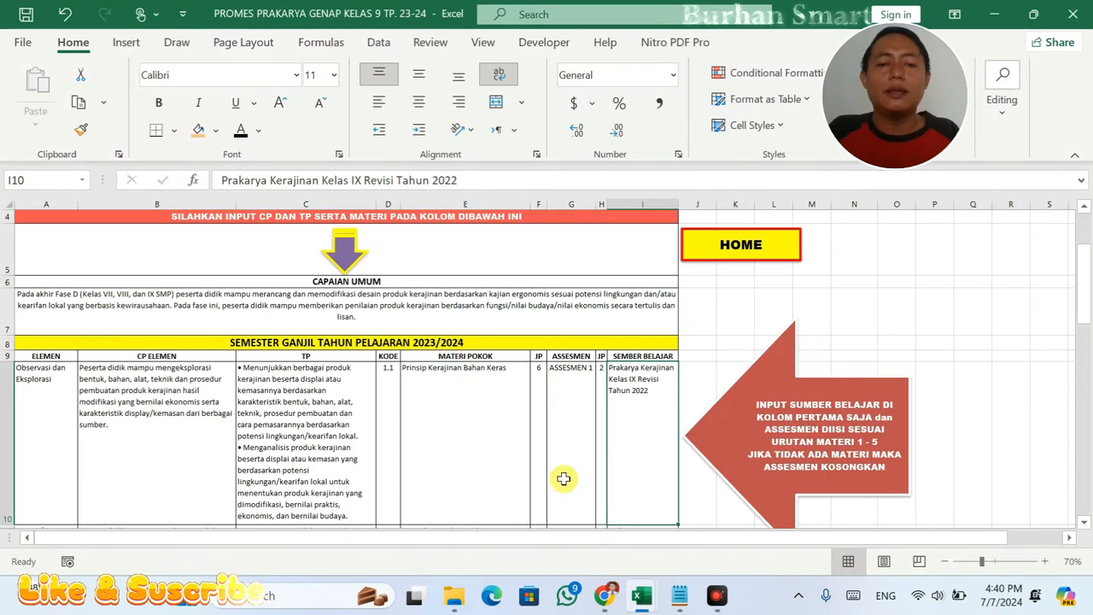
scroll(564, 478, down, 3)
scroll(564, 478, down, 3)
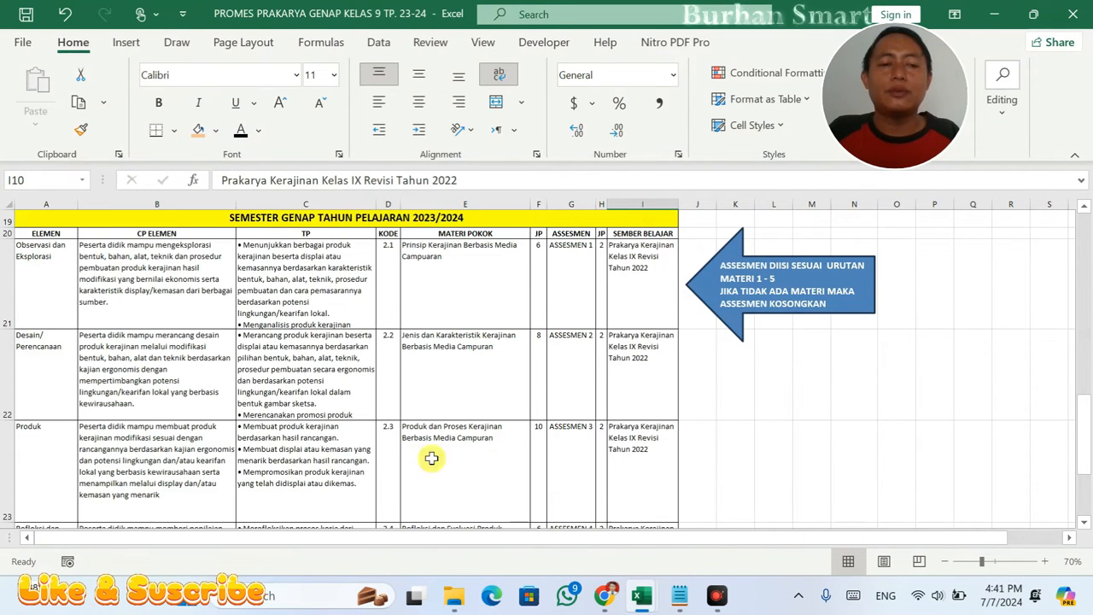
drag(37, 272, 524, 386)
right_click(461, 346)
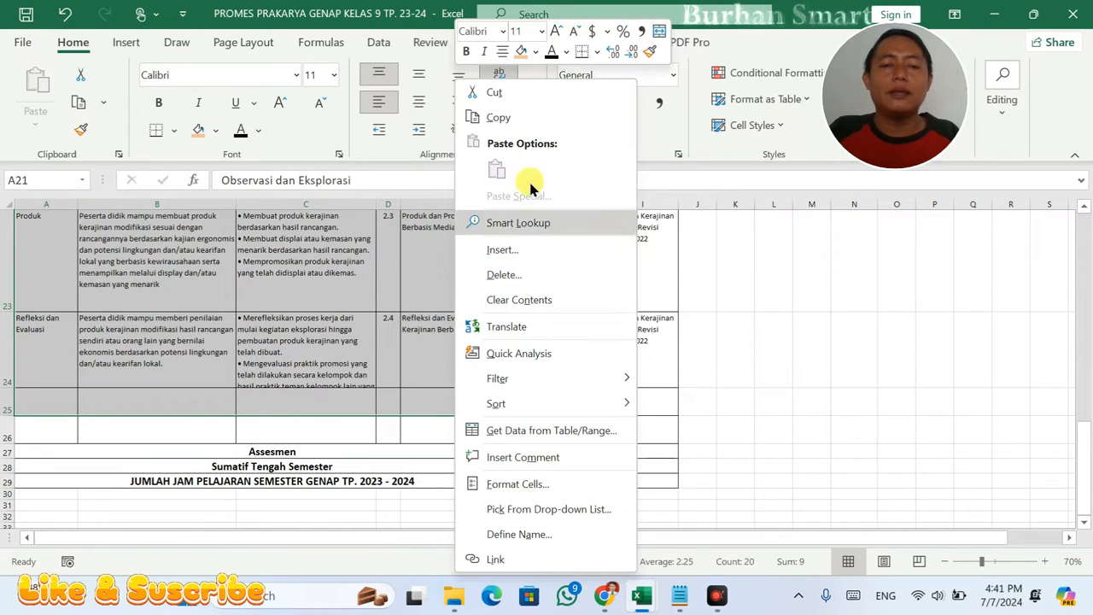
click(524, 117)
scroll(561, 415, up, 3)
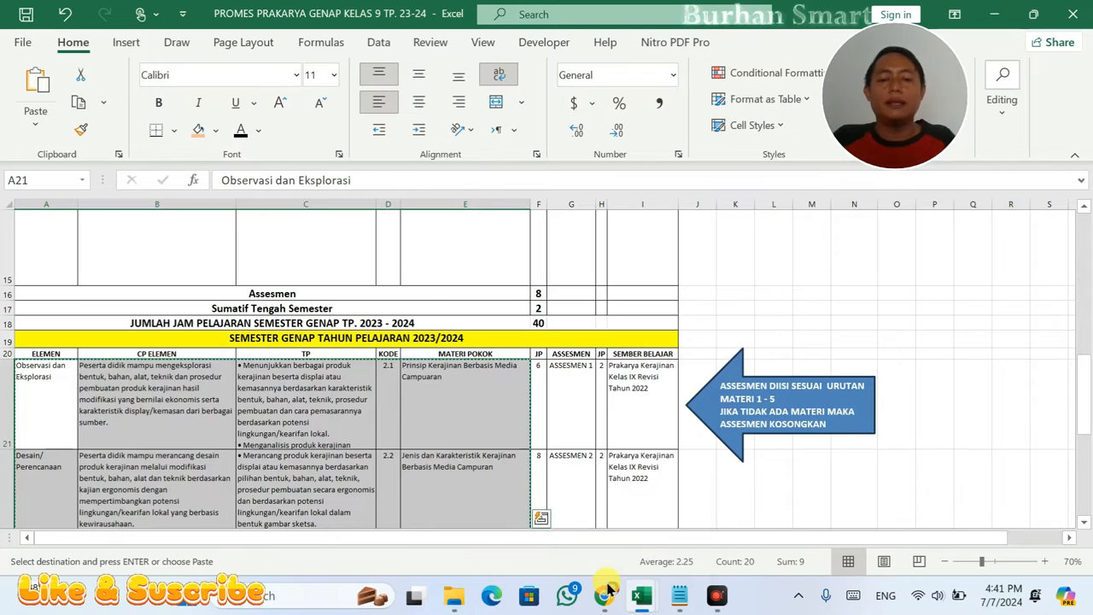
- Return to the APLIKASI PERANGKAT PRAKARYA 9 TP. 24-25 workbook and paste the copied semester genap rows starting at A21 of INPUT DATA
mouse_move(641, 594)
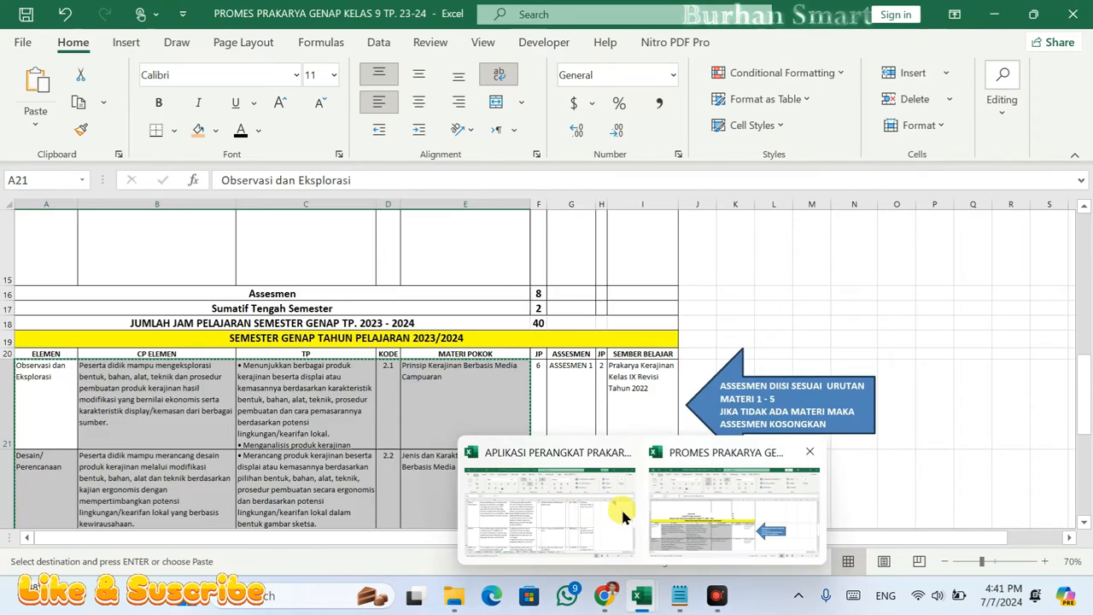
click(568, 508)
scroll(519, 421, down, 5)
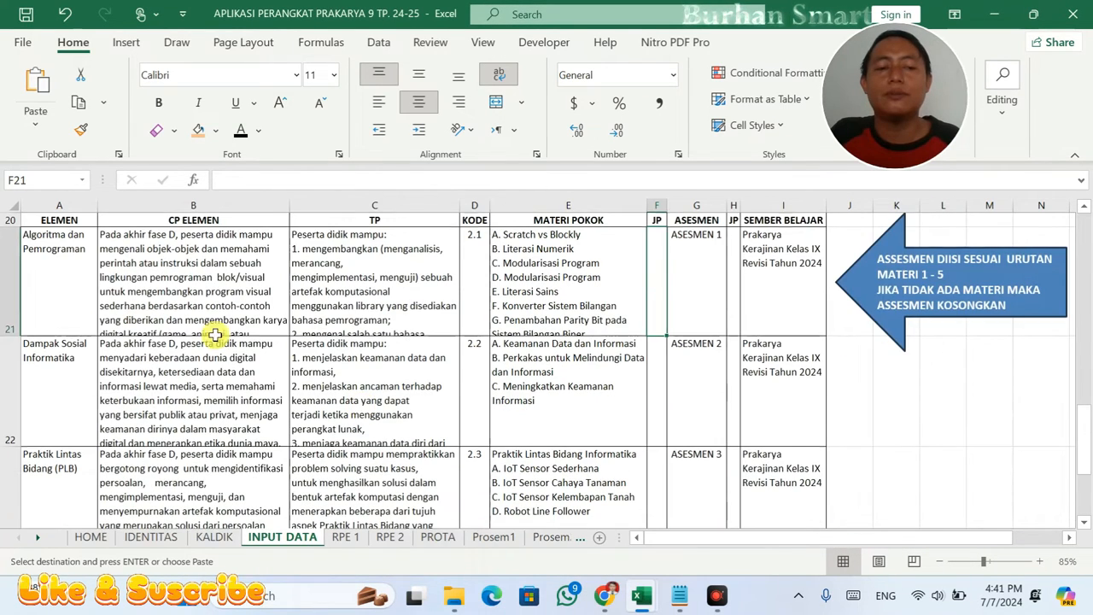
click(54, 254)
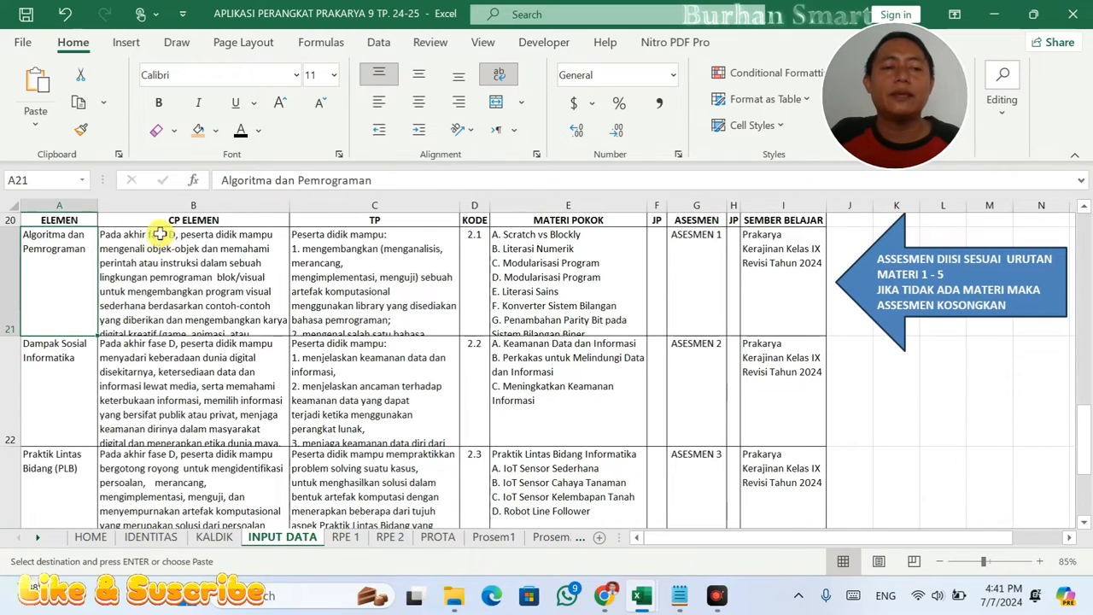
right_click(68, 251)
click(122, 171)
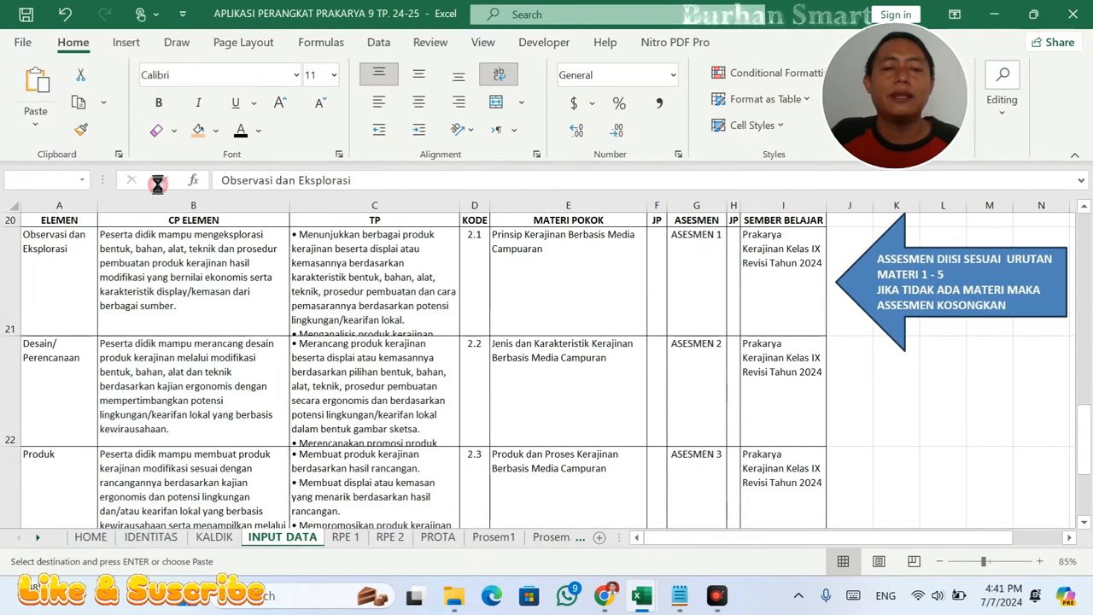
click(578, 347)
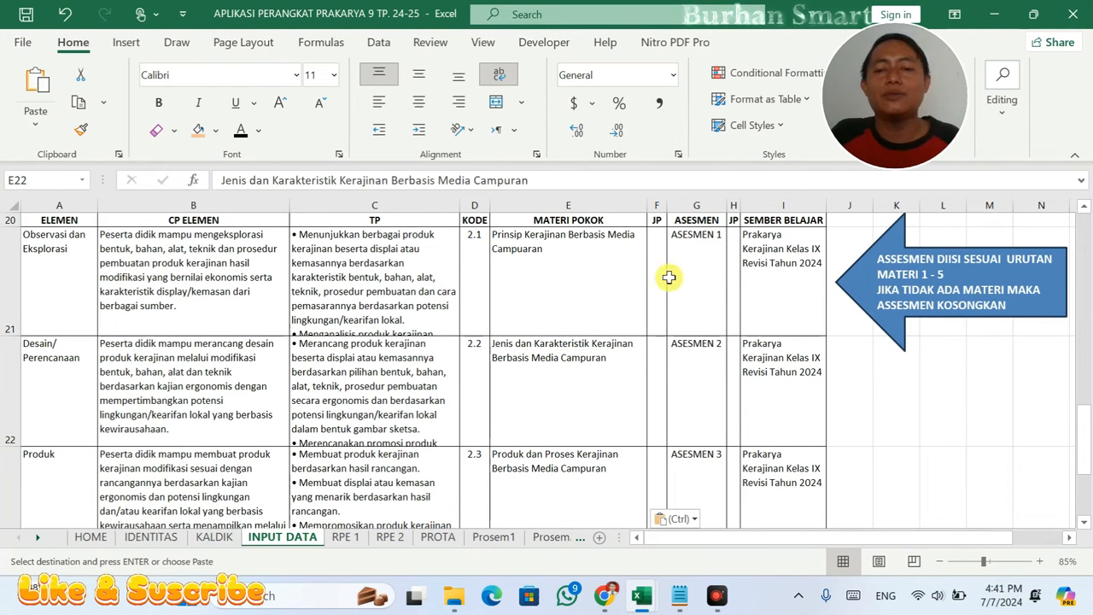
- Set the JP of semester genap materials 2.1, 2.2, 2.3 and 2.4 to 6, 8, 8 and 4 in F21:F24
click(666, 308)
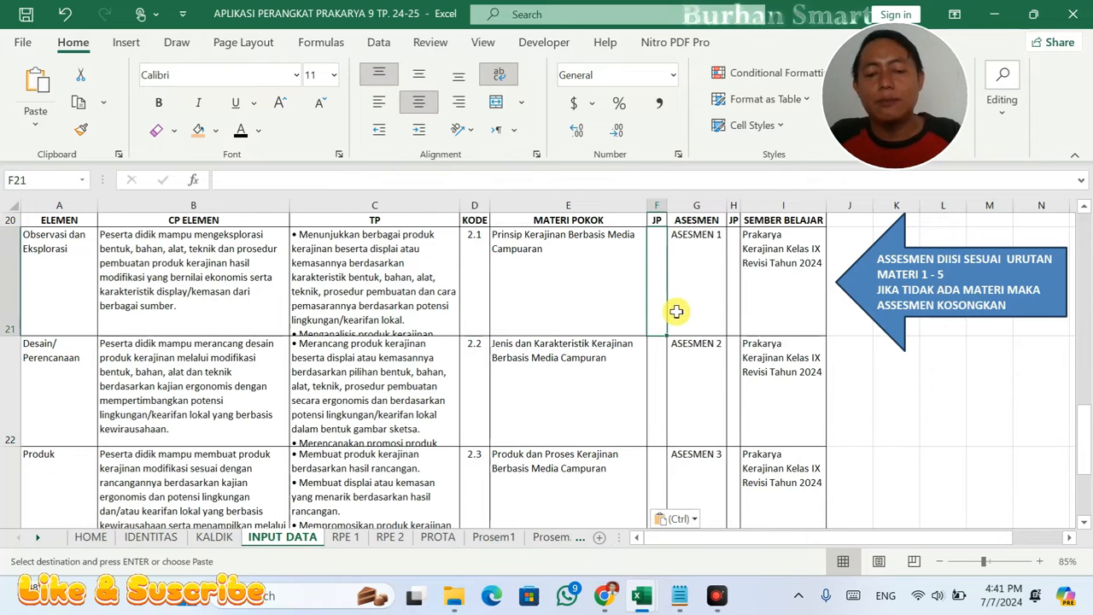
text(6)
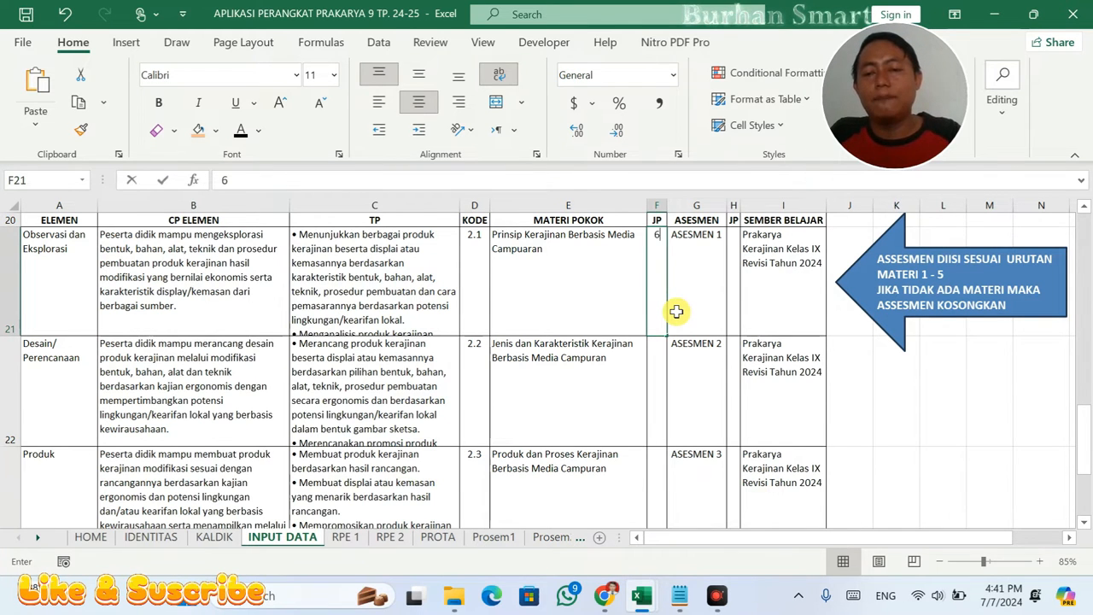
key(Return)
text(8)
key(Return)
text(8)
key(Return)
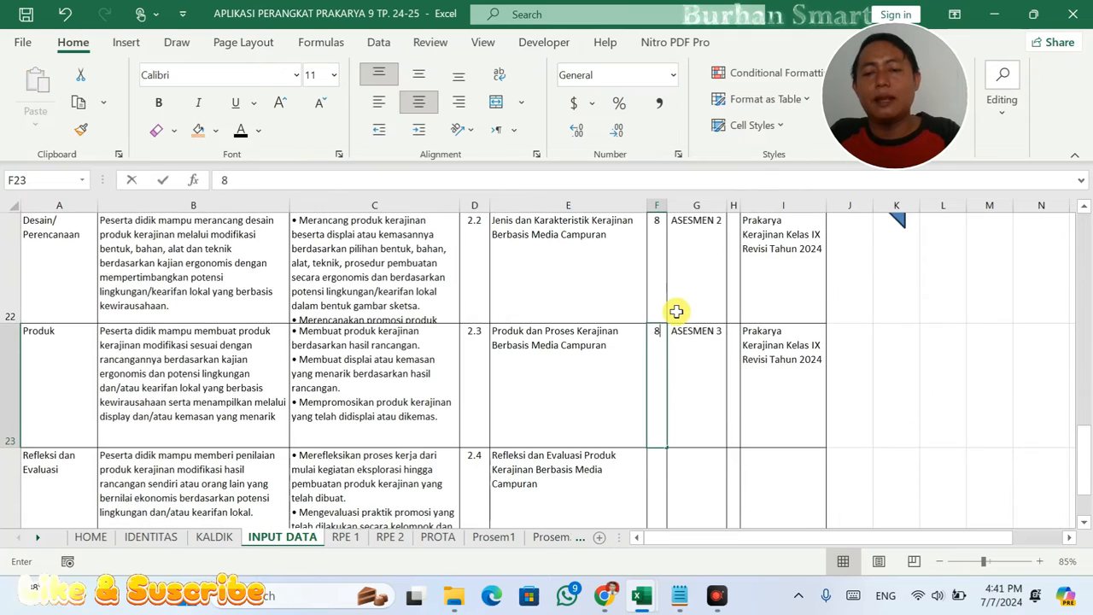
text(4)
key(Return)
key(Return)
key(Return)
key(Return)
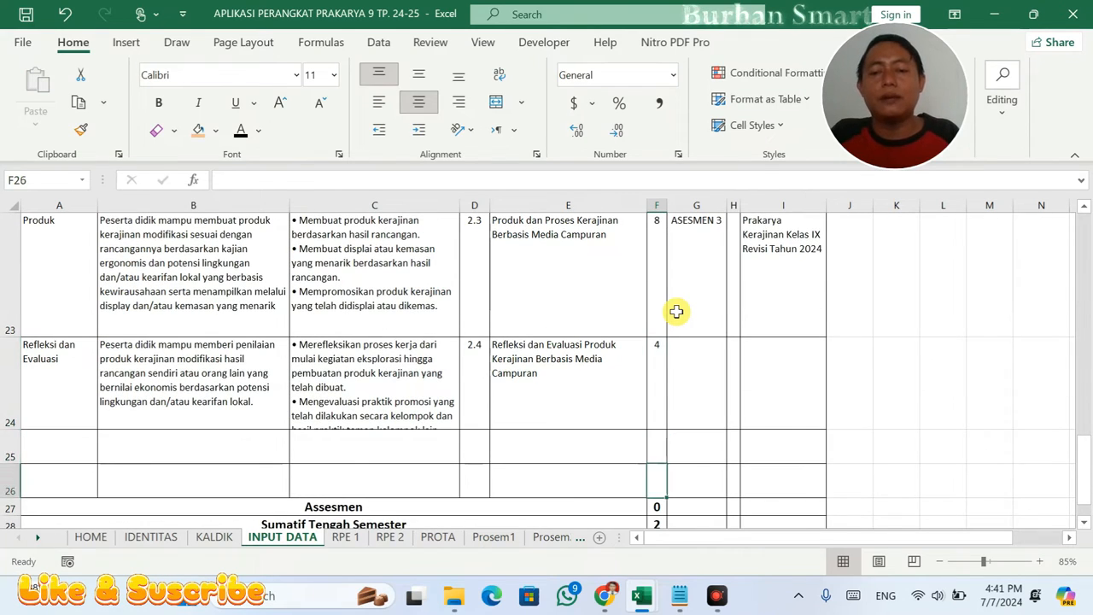
- Set the assessment JP to 2 for each of the four semester genap materials in H21:H24
key(Up)
key(Up)
key(Up)
key(Up)
key(Up)
key(Up)
key(Up)
key(Up)
key(Up)
key(Up)
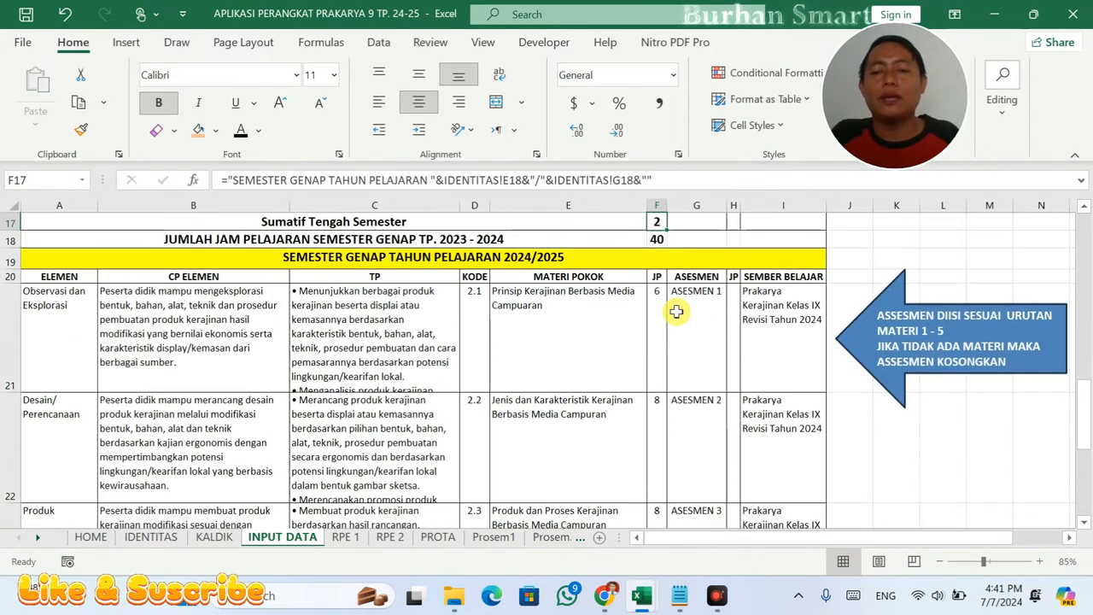
key(Right)
click(732, 310)
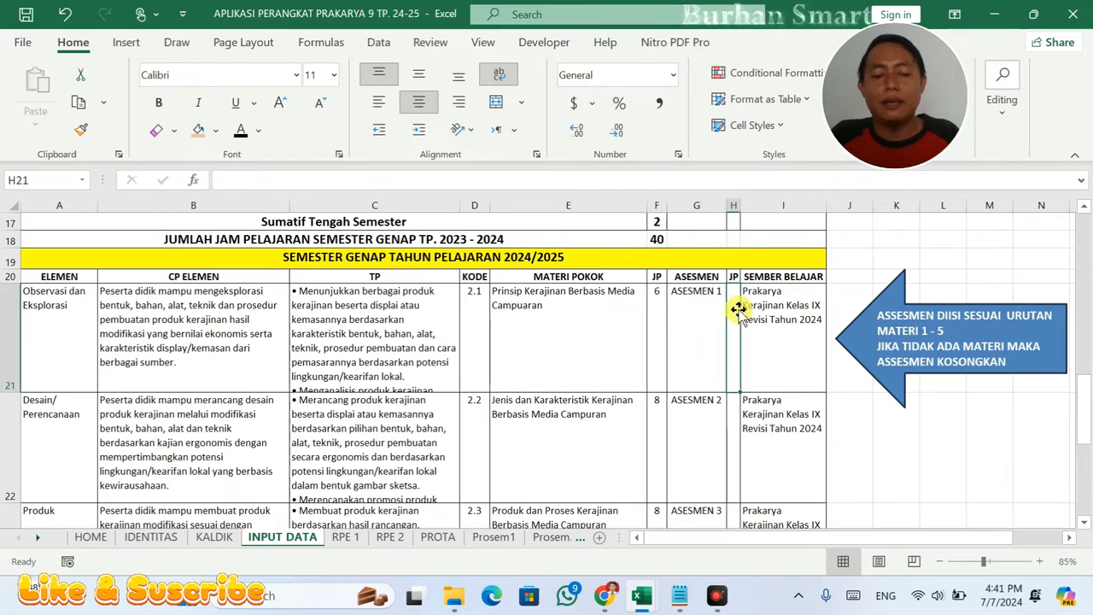
text(2)
click(736, 311)
key(Down)
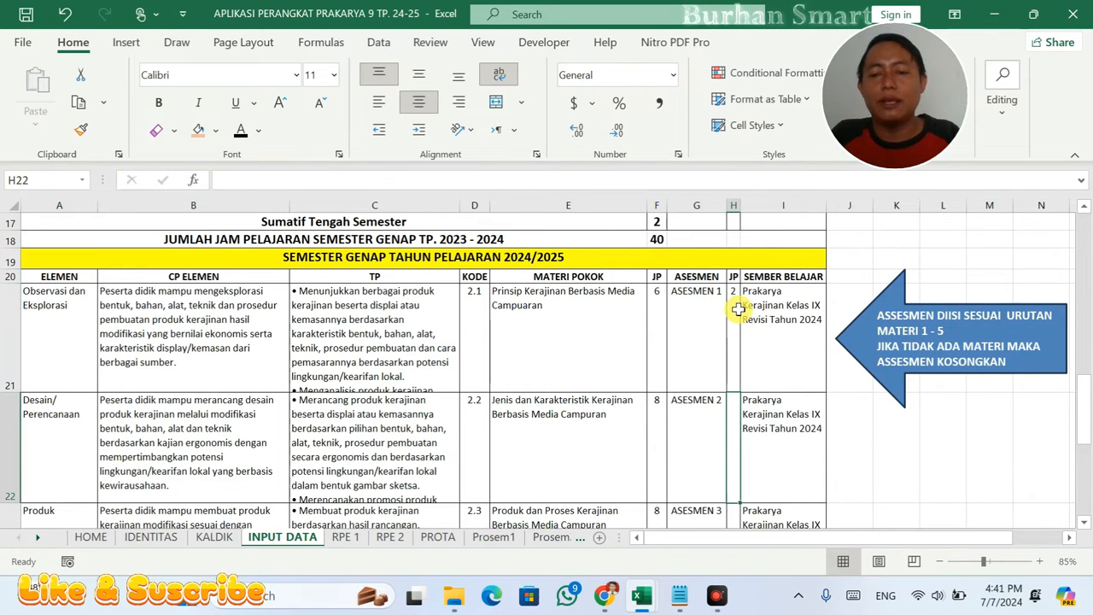
text(2)
key(Return)
text(2)
key(Return)
text(2)
key(Return)
- Check the semester genap total in F29 against the effective hours in G34 of the RPE 2 sheet, ending on INPUT DATA
key(Down)
key(Down)
key(Down)
key(Down)
key(Down)
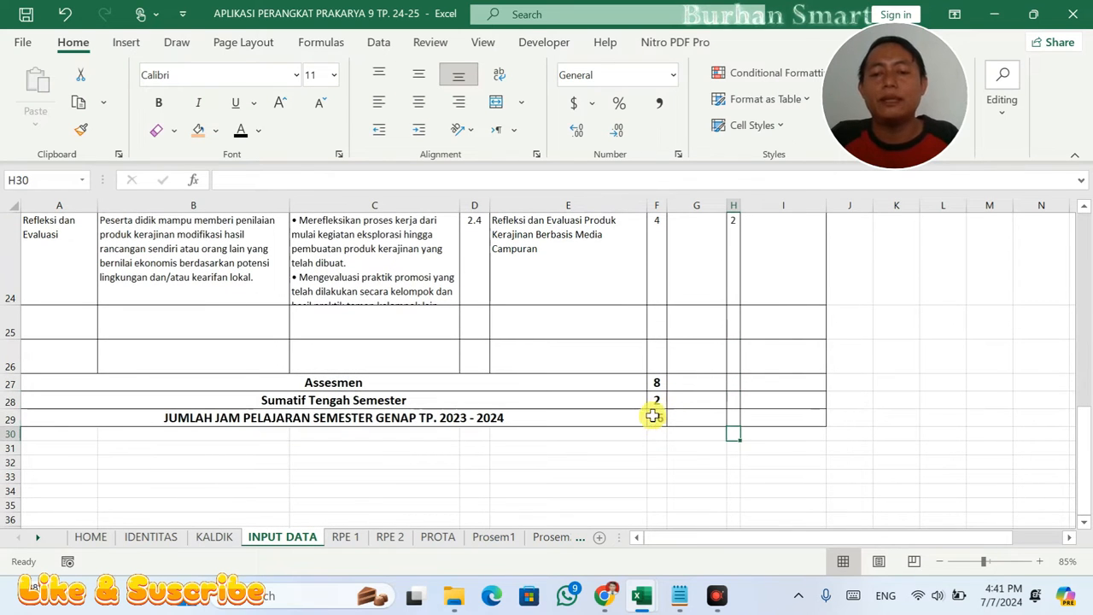
click(654, 417)
click(393, 538)
scroll(488, 373, down, 1)
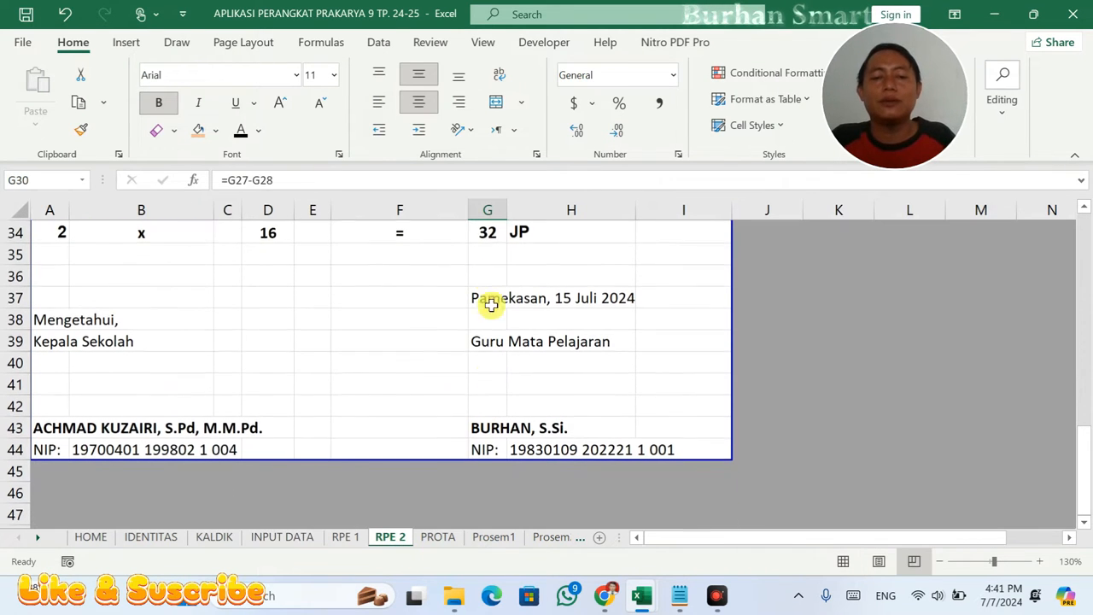
click(489, 232)
scroll(530, 303, up, 2)
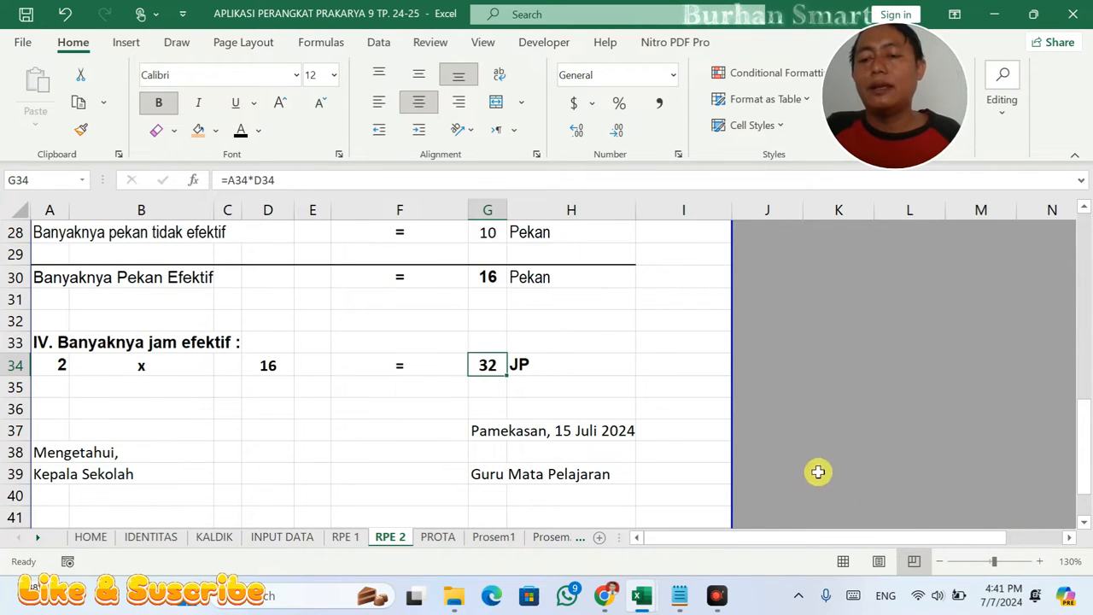
click(695, 464)
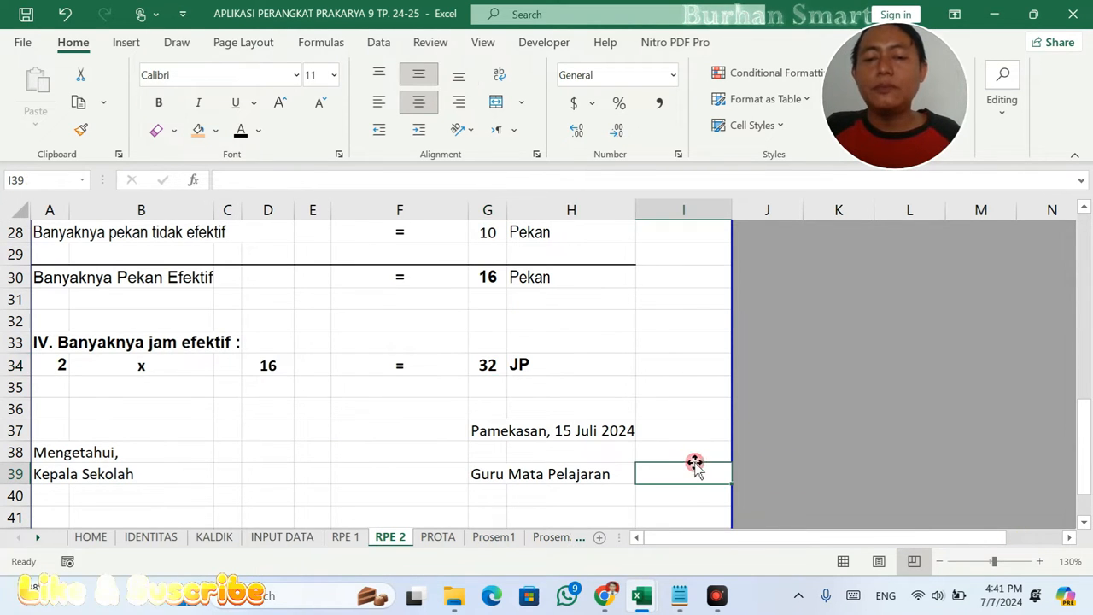
click(504, 538)
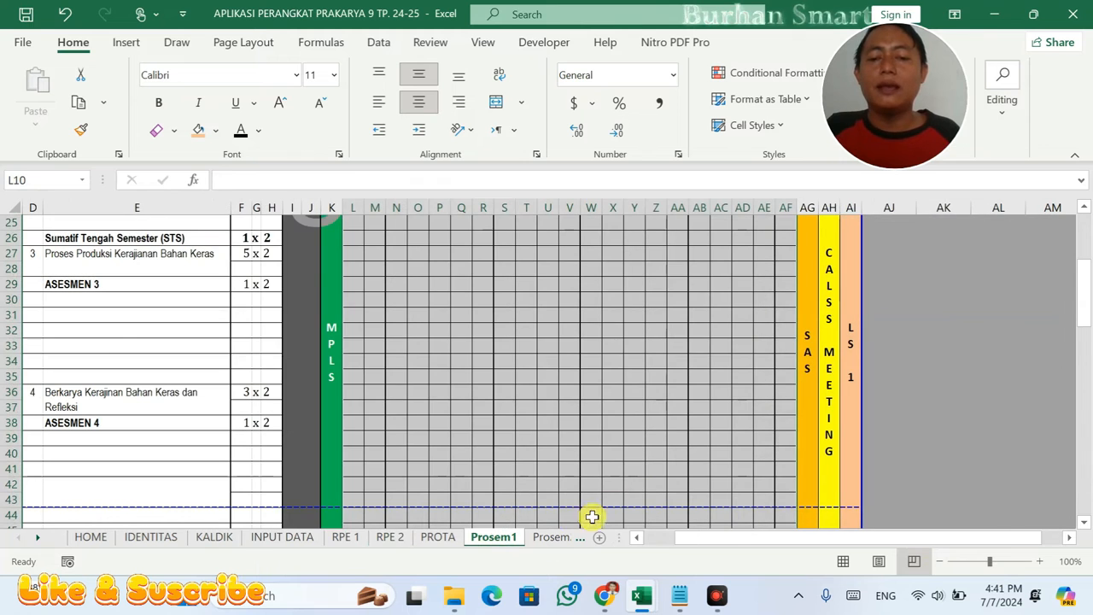
click(295, 538)
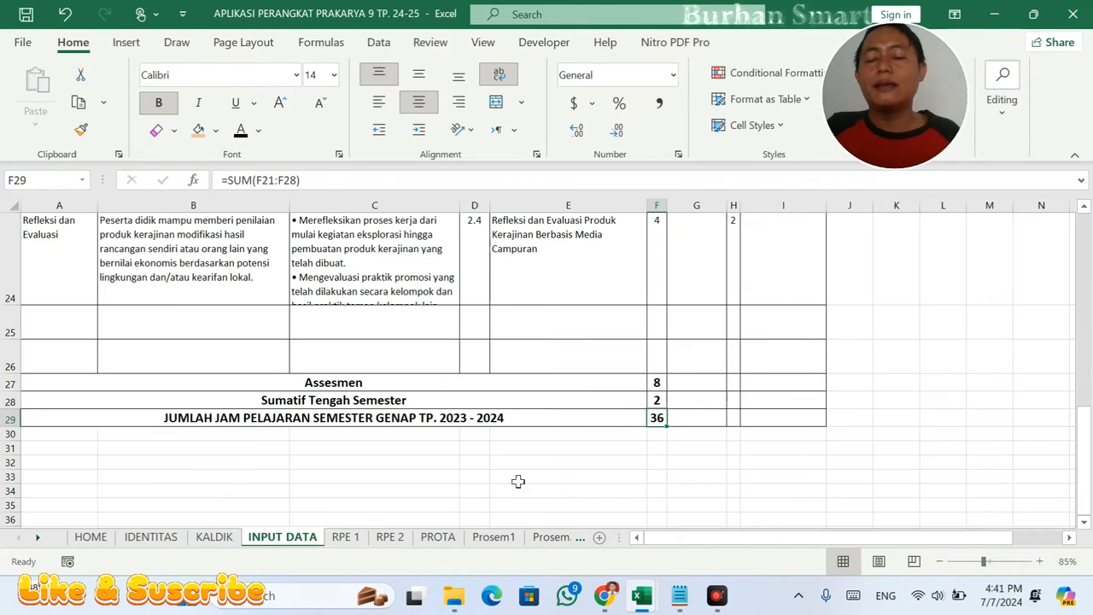
- Set the JP of semester genap materials 2.2 and 2.3 to 6 each in F22:F23
scroll(654, 382, up, 2)
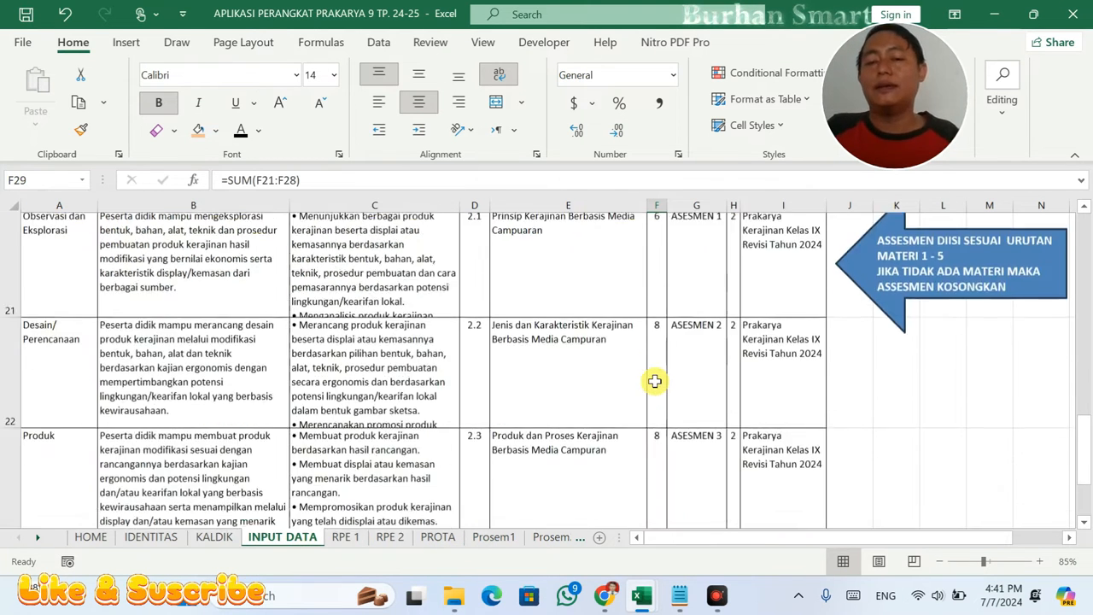
click(658, 327)
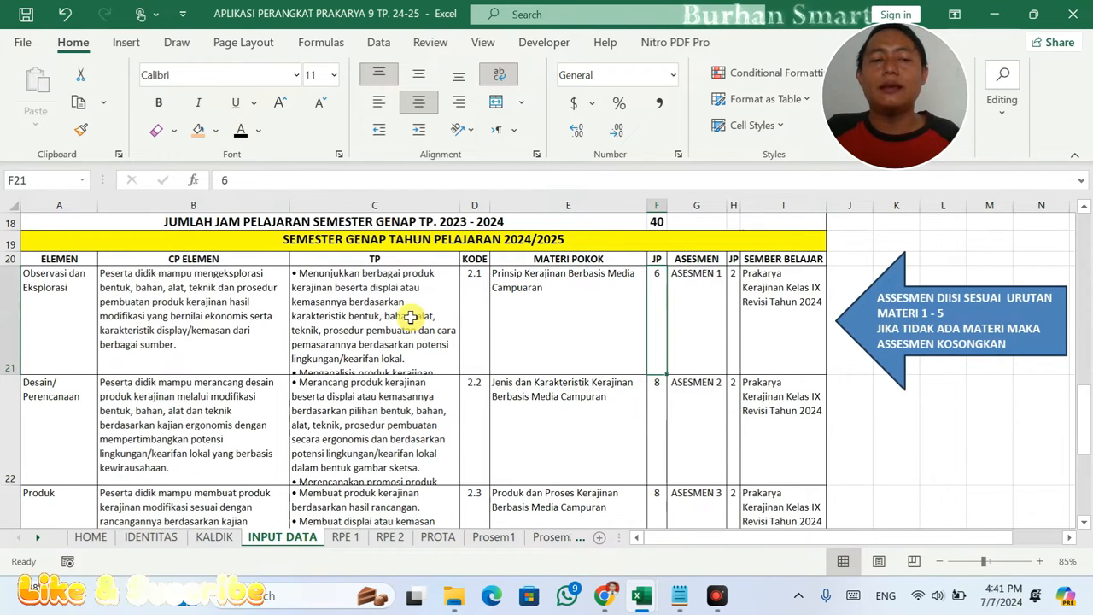
click(662, 416)
scroll(662, 416, down, 1)
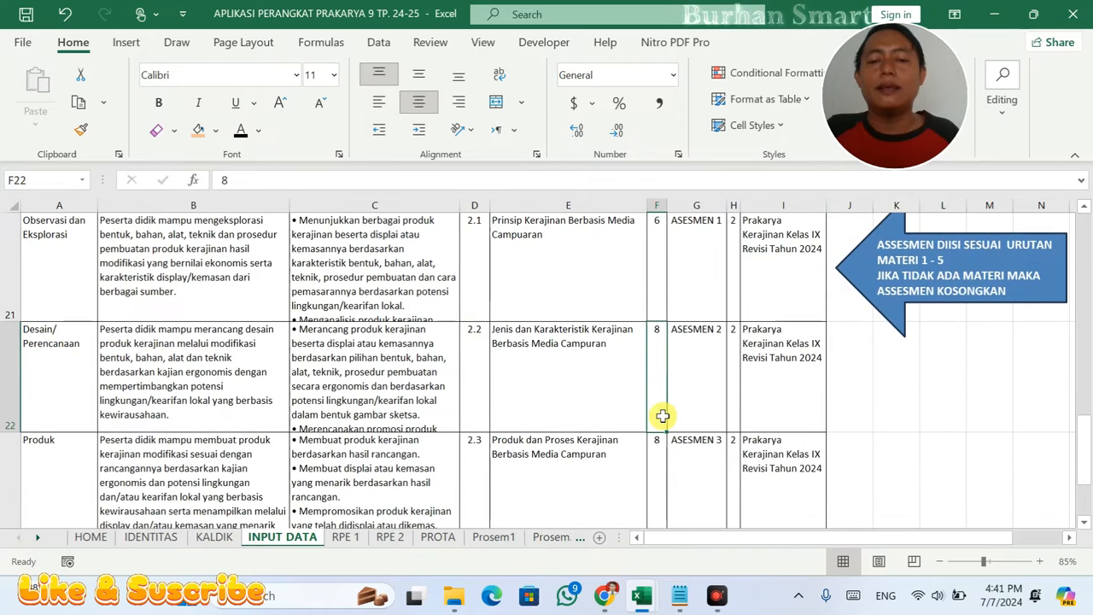
text(6)
scroll(661, 416, down, 2)
scroll(658, 365, up, 1)
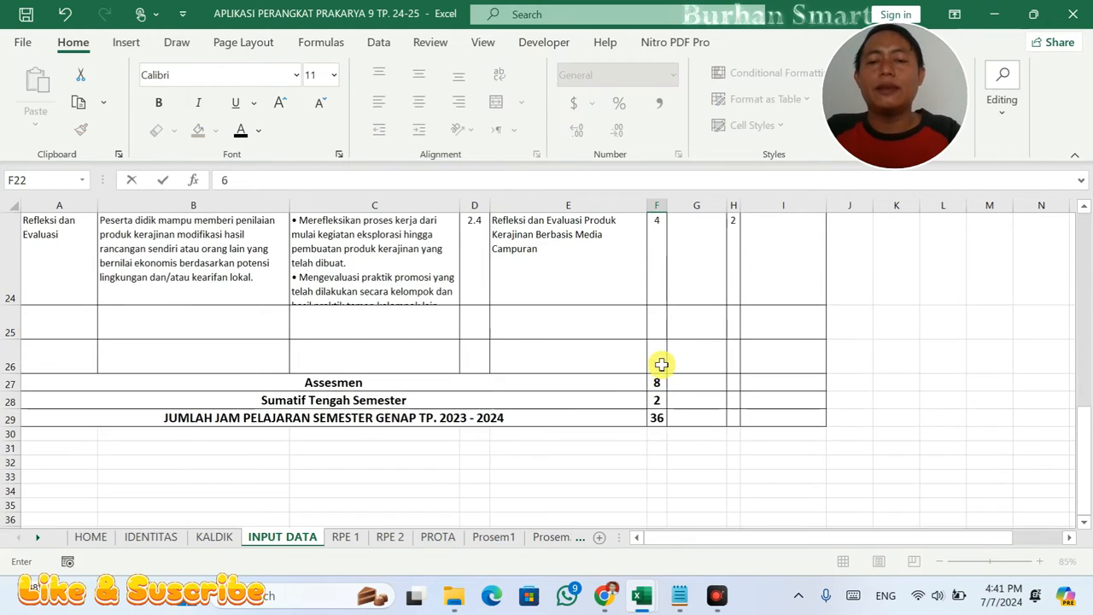
scroll(663, 307, up, 1)
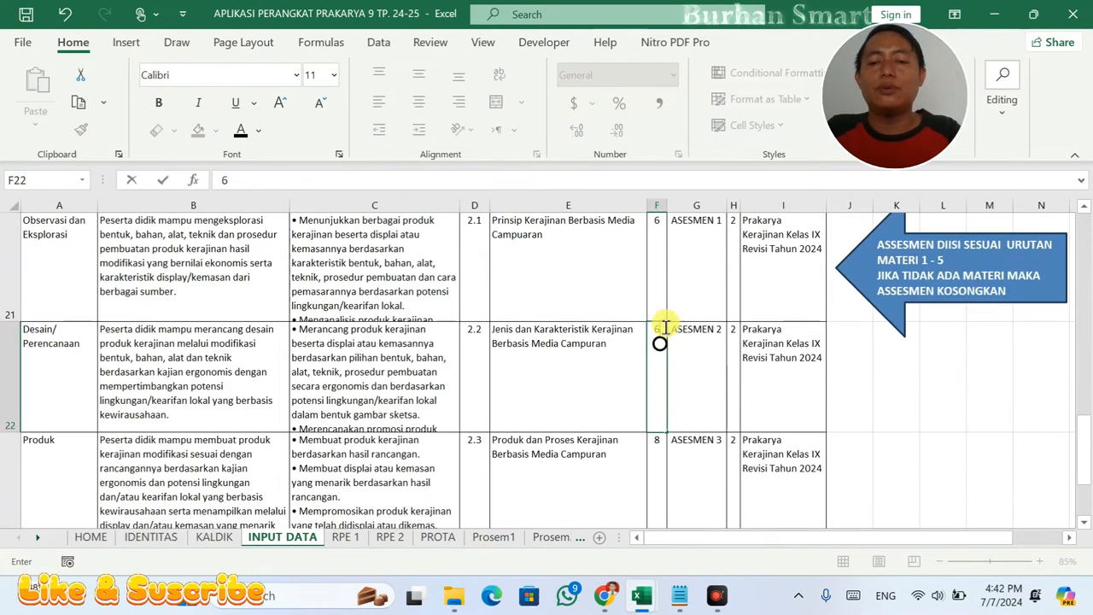
click(663, 440)
text(6)
click(725, 446)
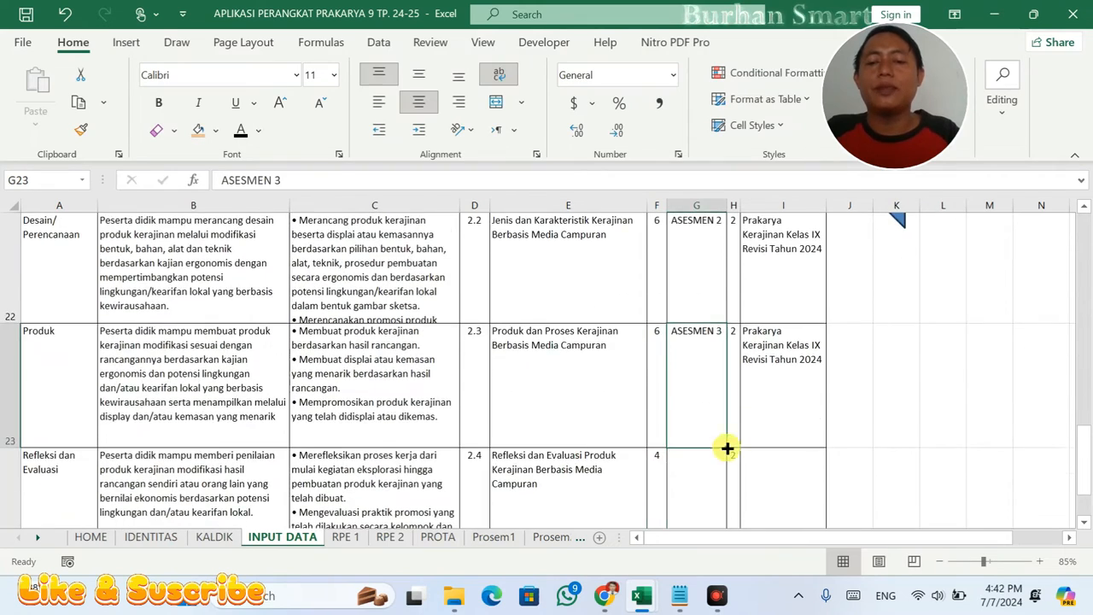
- Check the semester genap total in F29 of INPUT DATA against the JP values of materials 2.1 to 2.4
scroll(727, 448, down, 2)
click(657, 241)
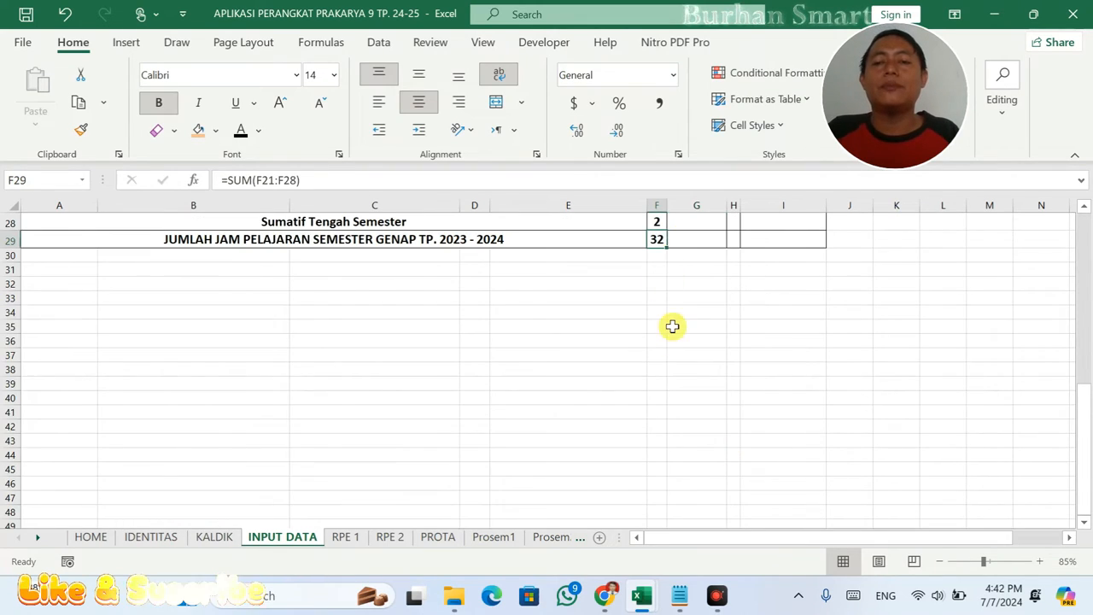
scroll(666, 316, up, 5)
click(658, 308)
click(654, 374)
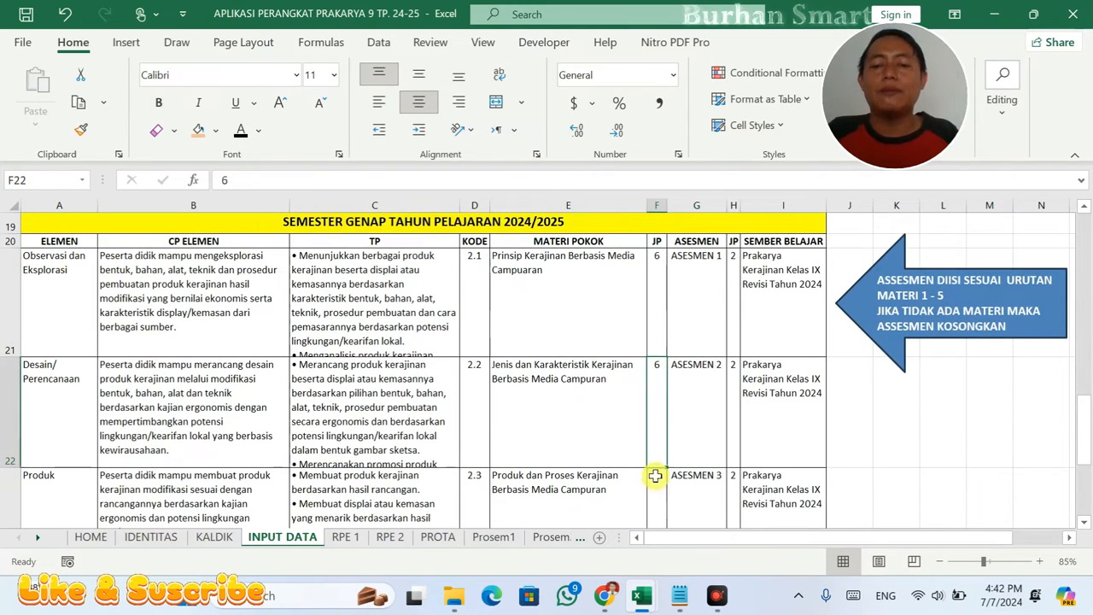
click(654, 471)
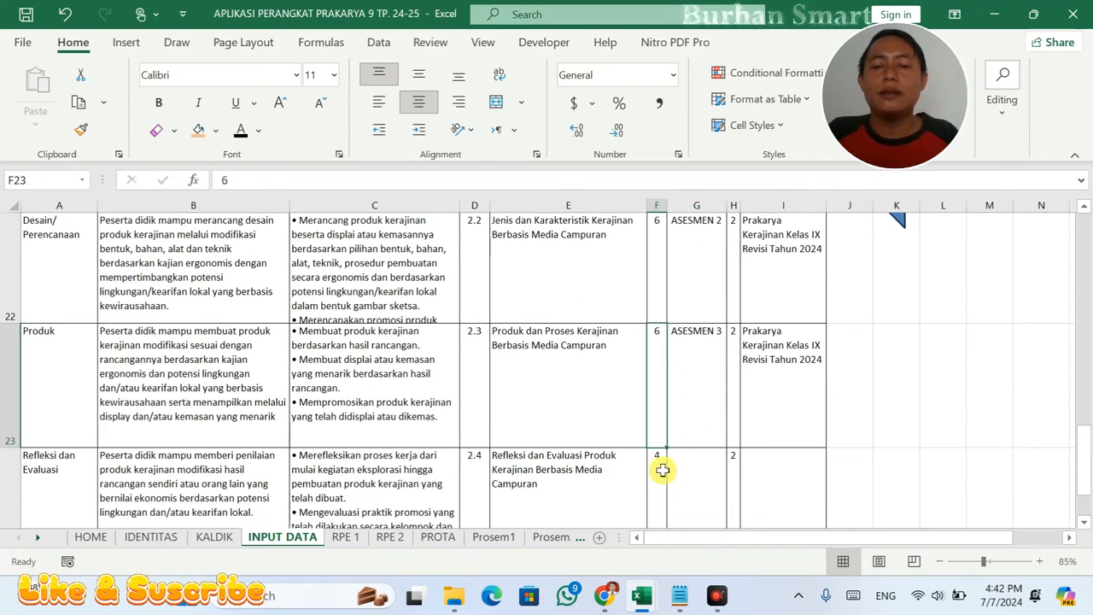
click(663, 470)
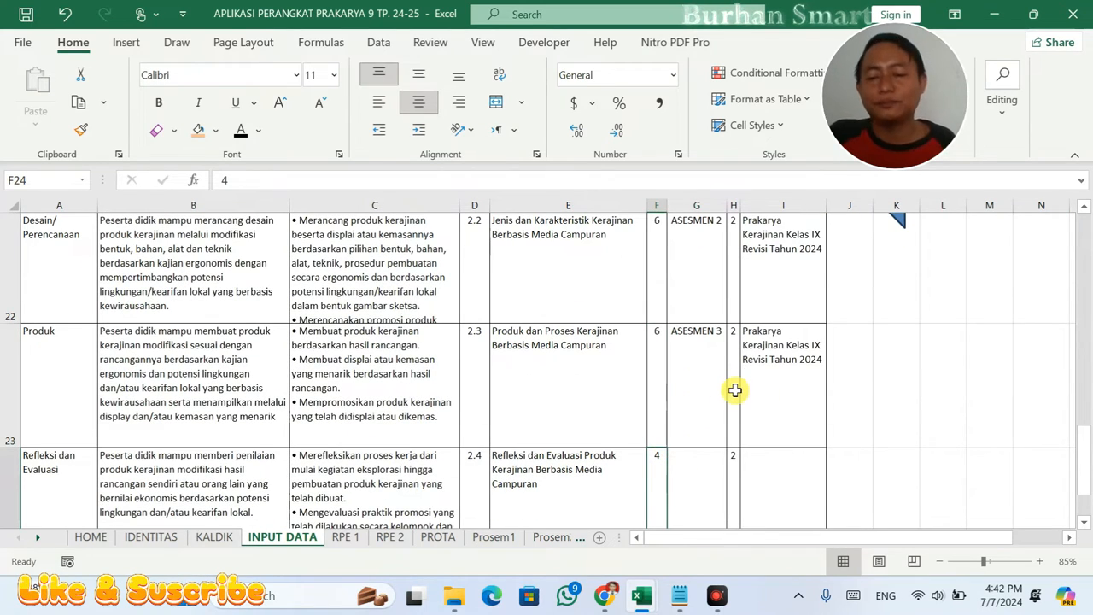
scroll(735, 391, up, 2)
scroll(723, 399, down, 4)
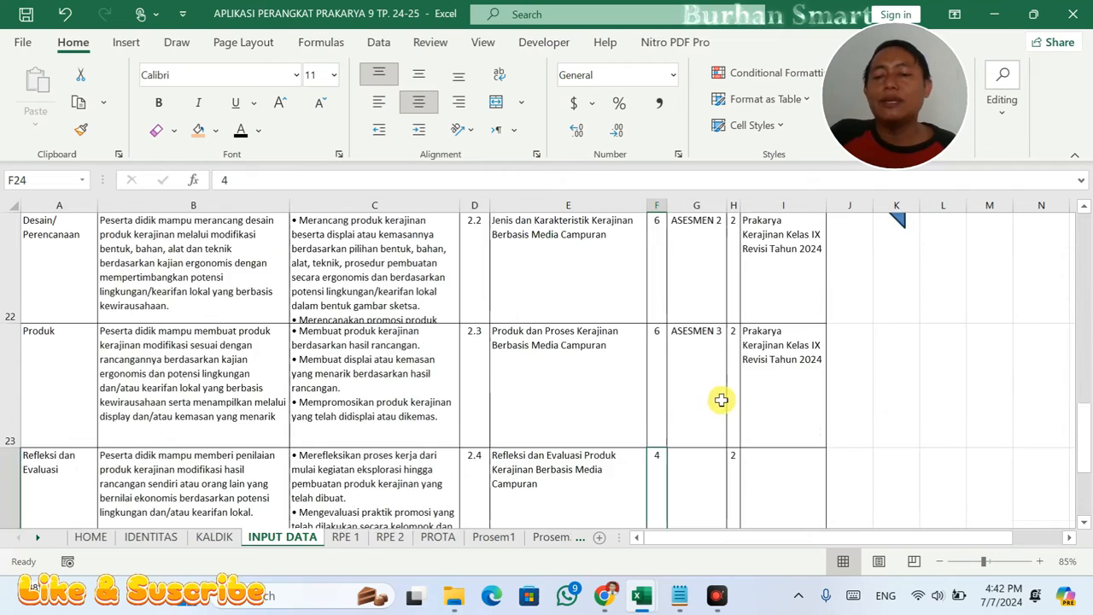
scroll(723, 410, up, 5)
scroll(679, 427, down, 2)
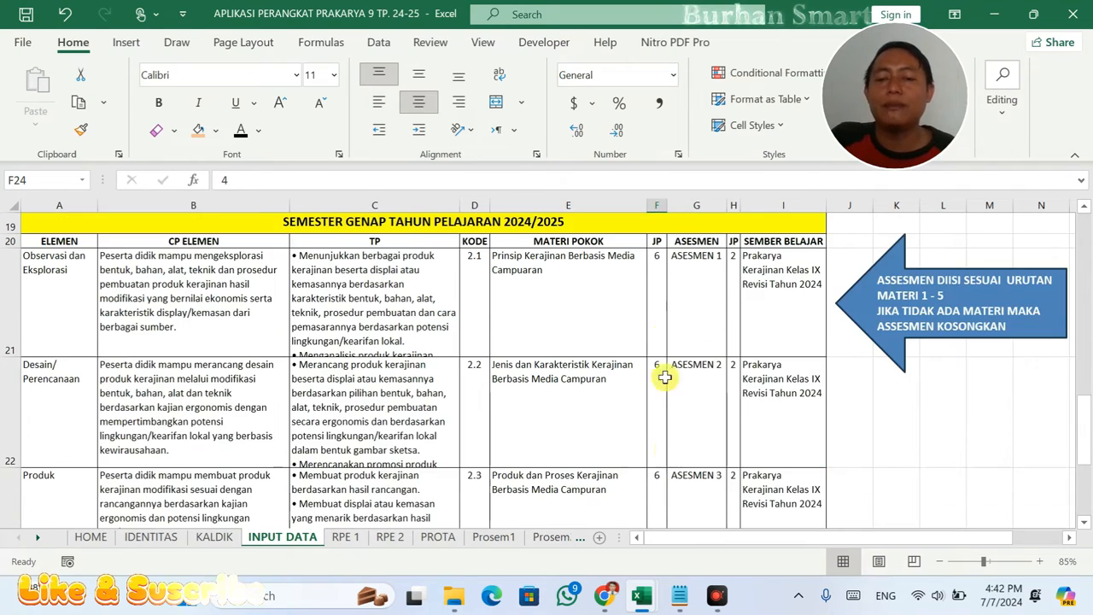
scroll(668, 342, up, 1)
click(660, 258)
scroll(696, 405, down, 3)
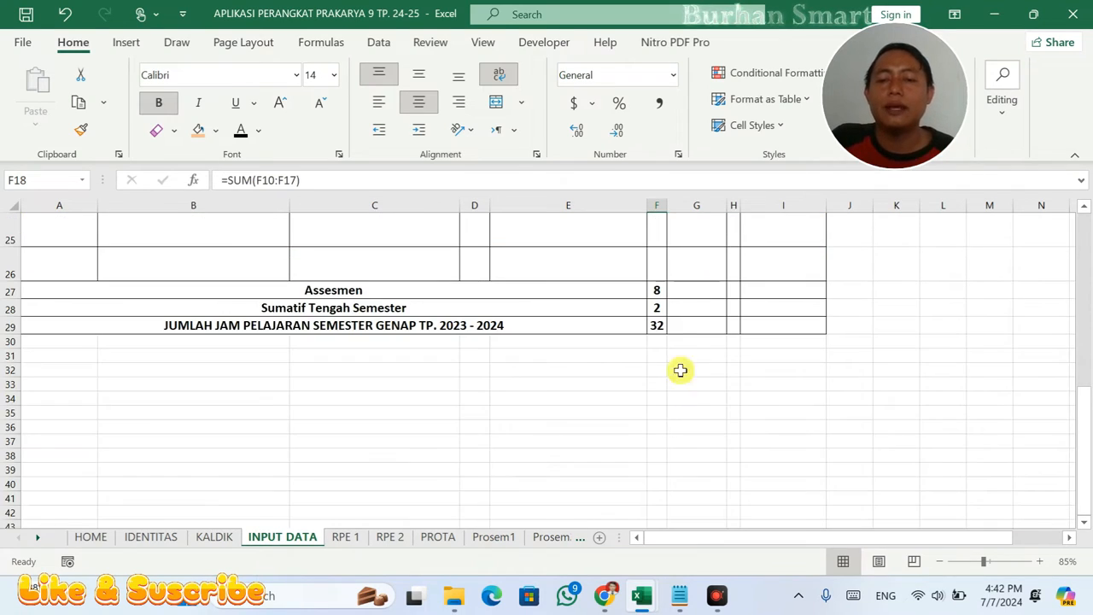
scroll(692, 376, up, 2)
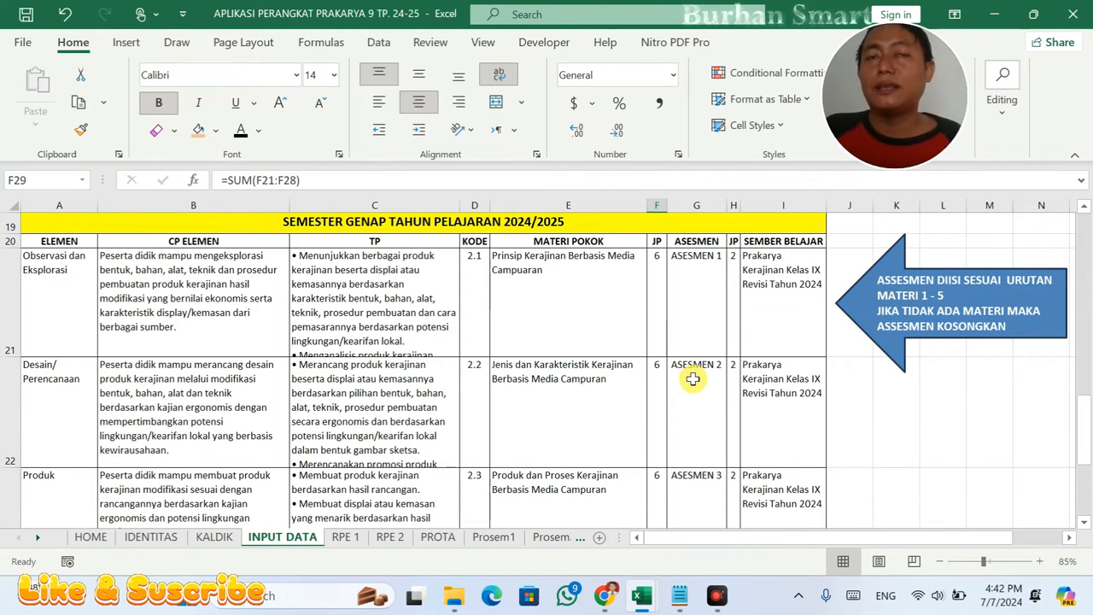
- Review the PROTA sheet's JP values for both semesters and the semester 2 total in E27
click(449, 540)
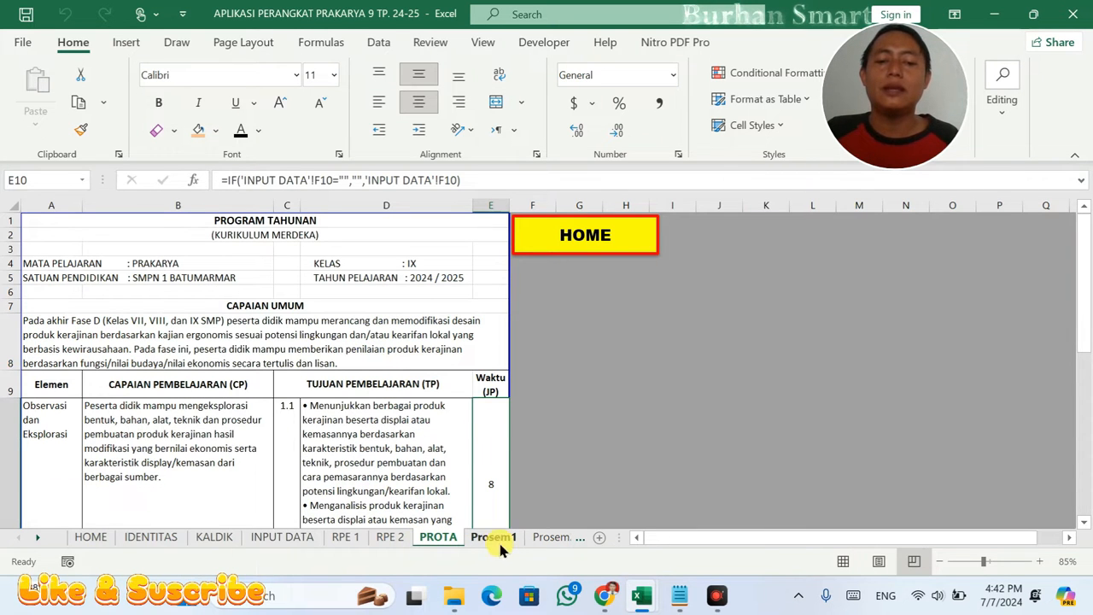
scroll(476, 497, down, 5)
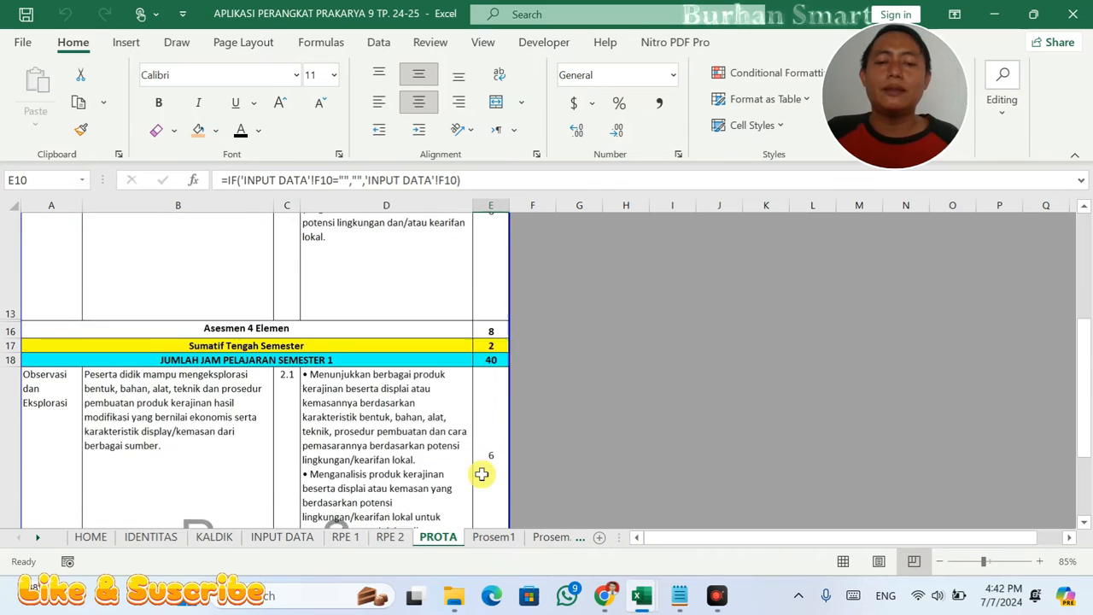
click(481, 389)
scroll(481, 389, down, 4)
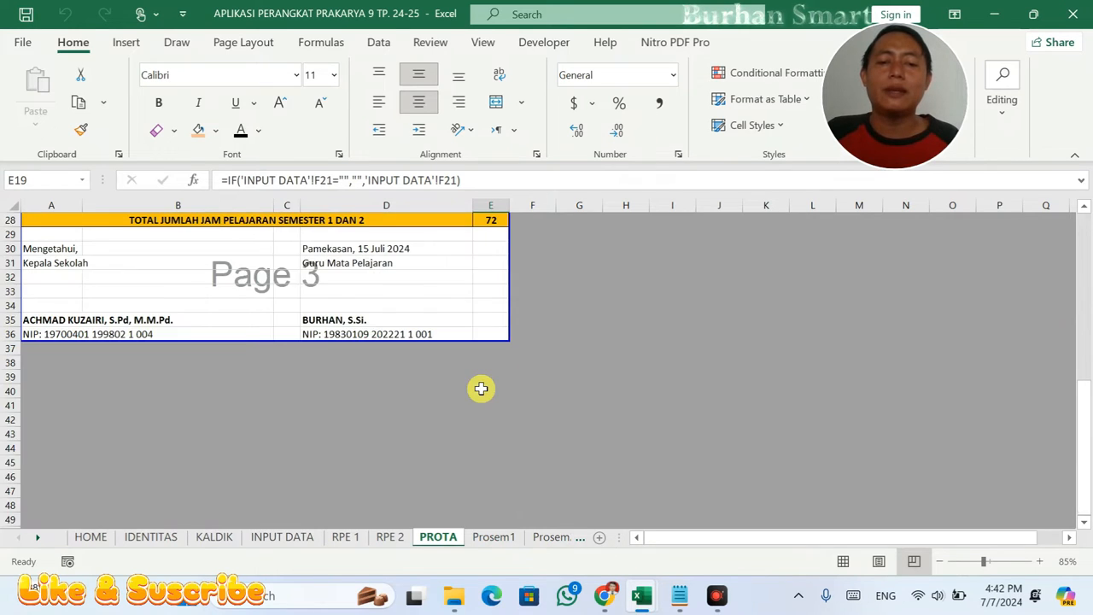
scroll(481, 388, up, 2)
click(491, 342)
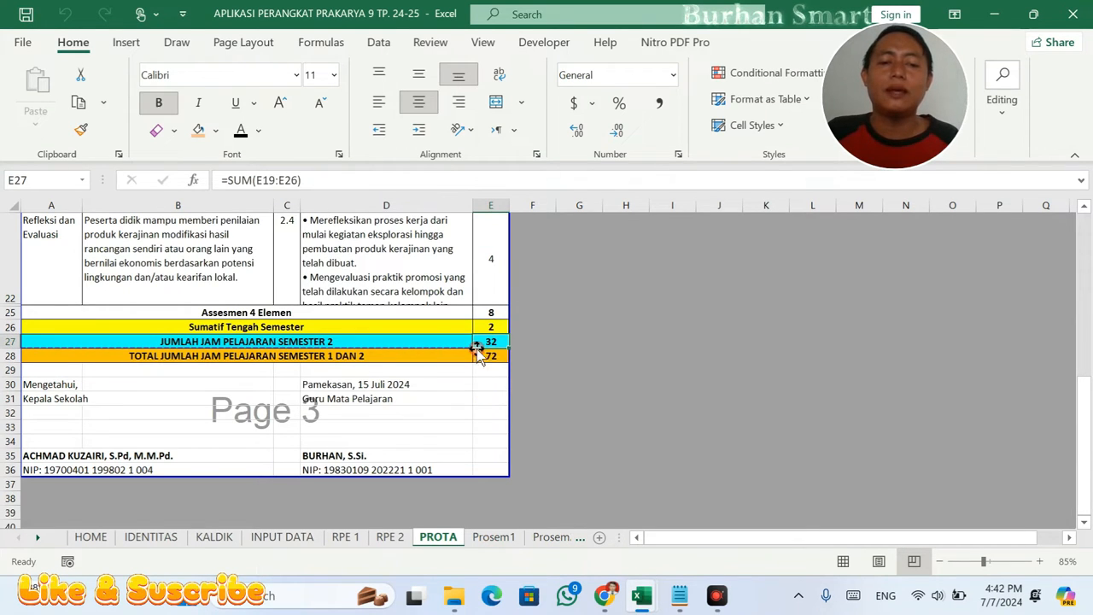
- Compare the empty week grid of the Prosem1 sheet with the number of effective weeks in RPE 1, ending on Prosem1
click(502, 538)
scroll(721, 420, up, 7)
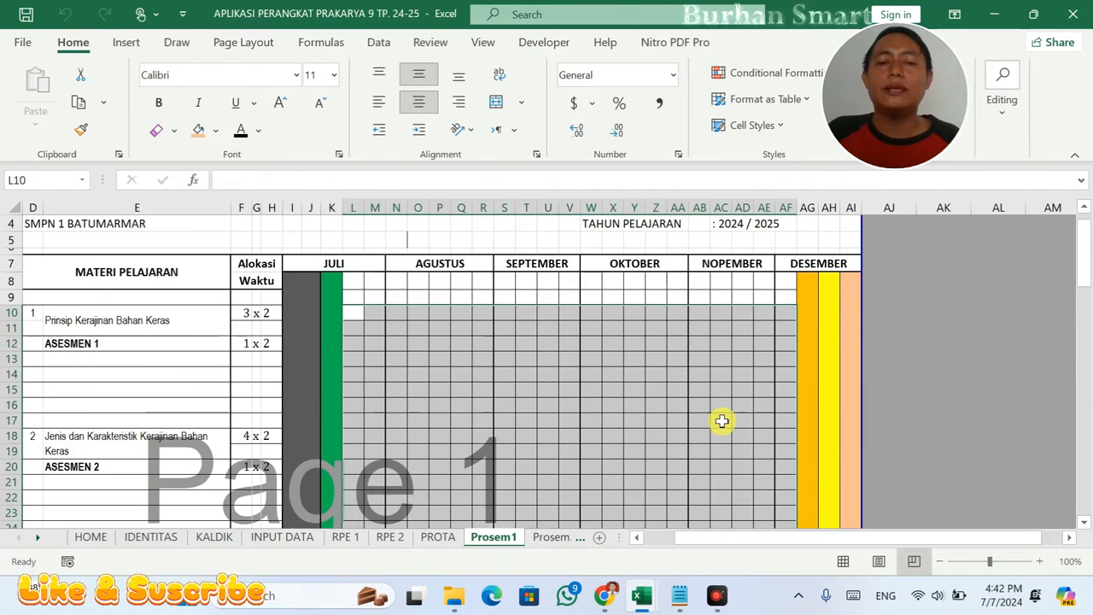
scroll(598, 386, down, 2)
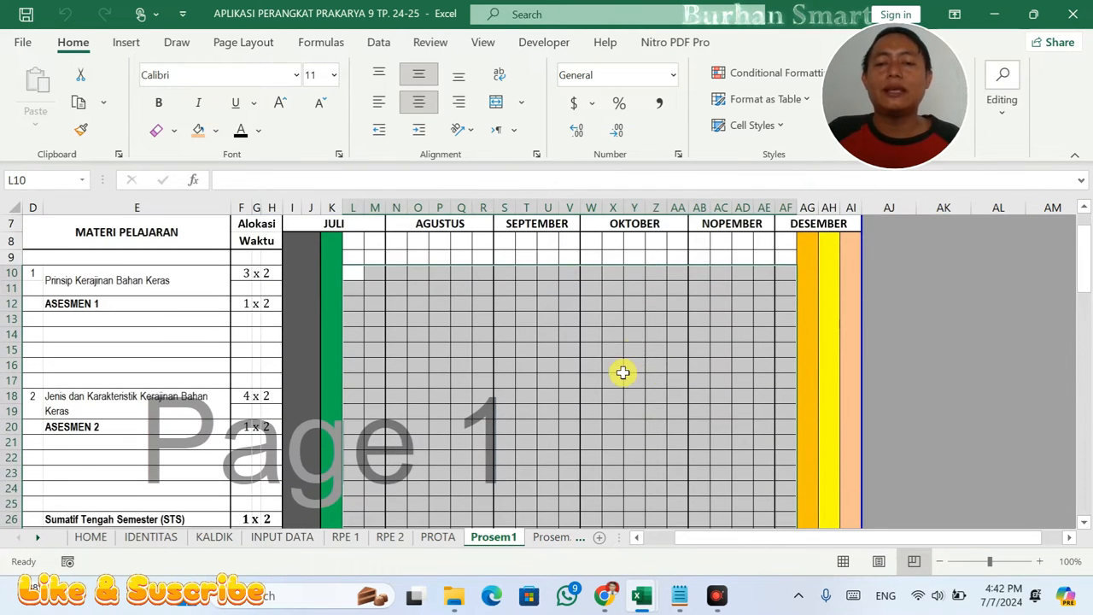
scroll(471, 359, up, 2)
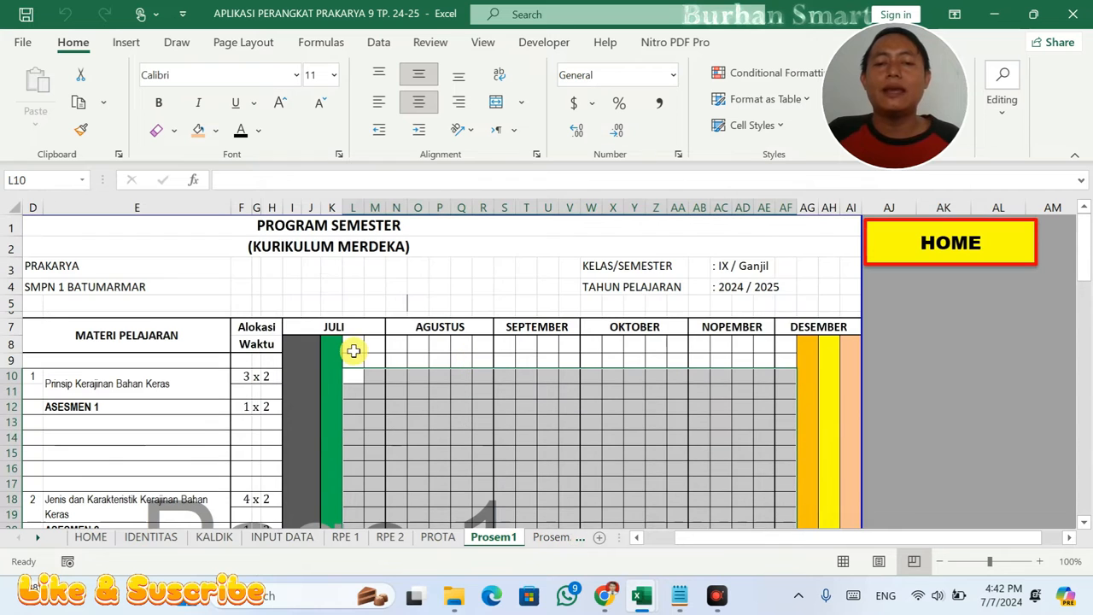
click(352, 536)
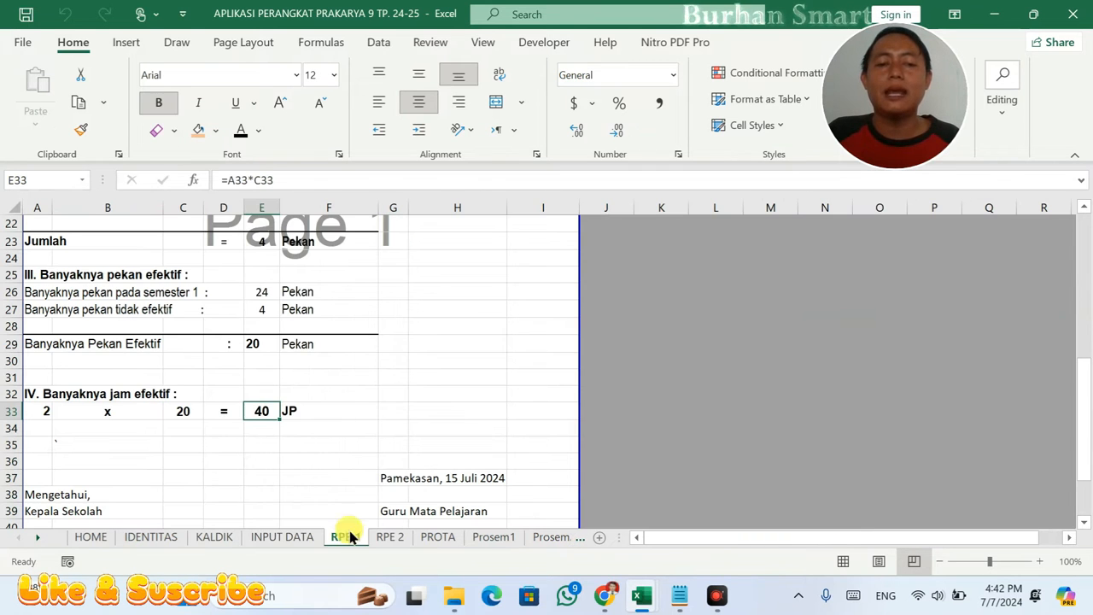
click(263, 348)
click(481, 536)
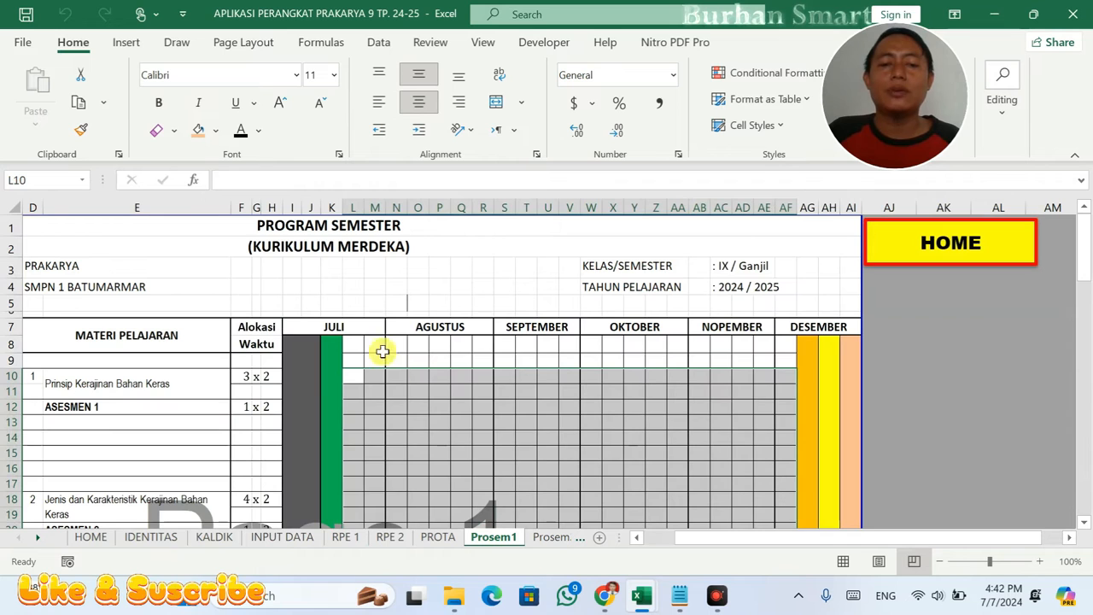
- Number the effective weeks from 1 to 8 across L8:S8 of Prosem1, starting in the third July column group
click(359, 340)
text(1)
key(Tab)
text(2)
key(Tab)
text(3)
key(Tab)
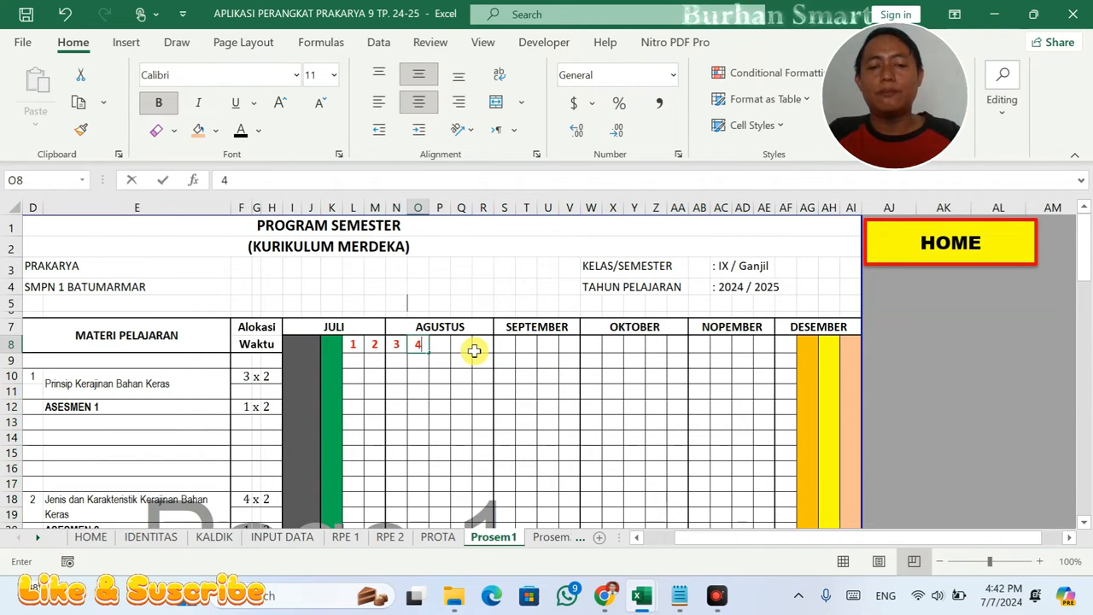
text(6)
key(Tab)
text(7)
key(Tab)
text(8)
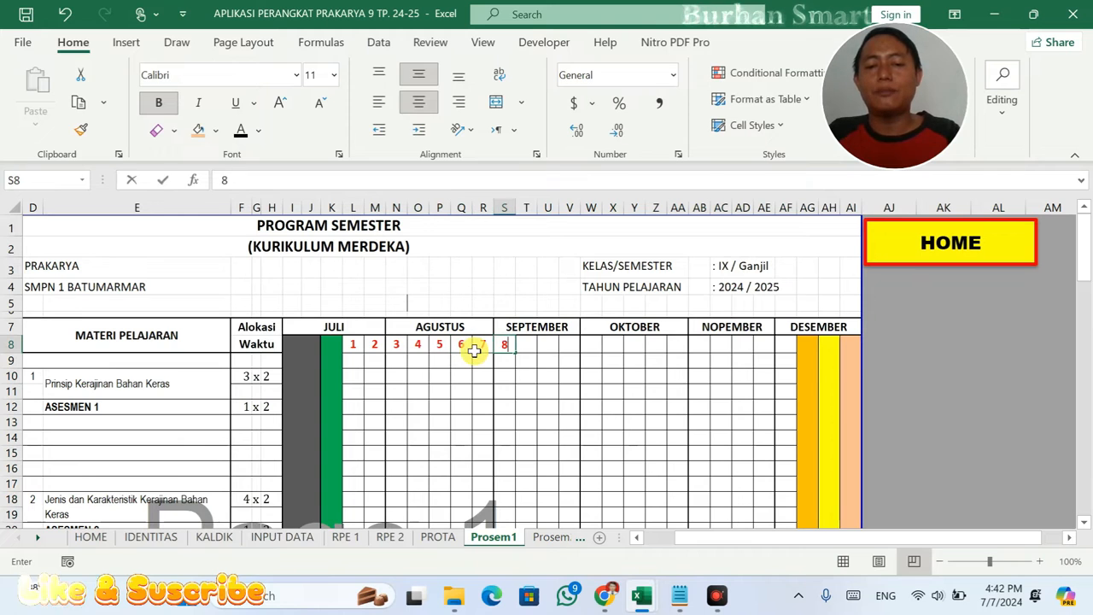
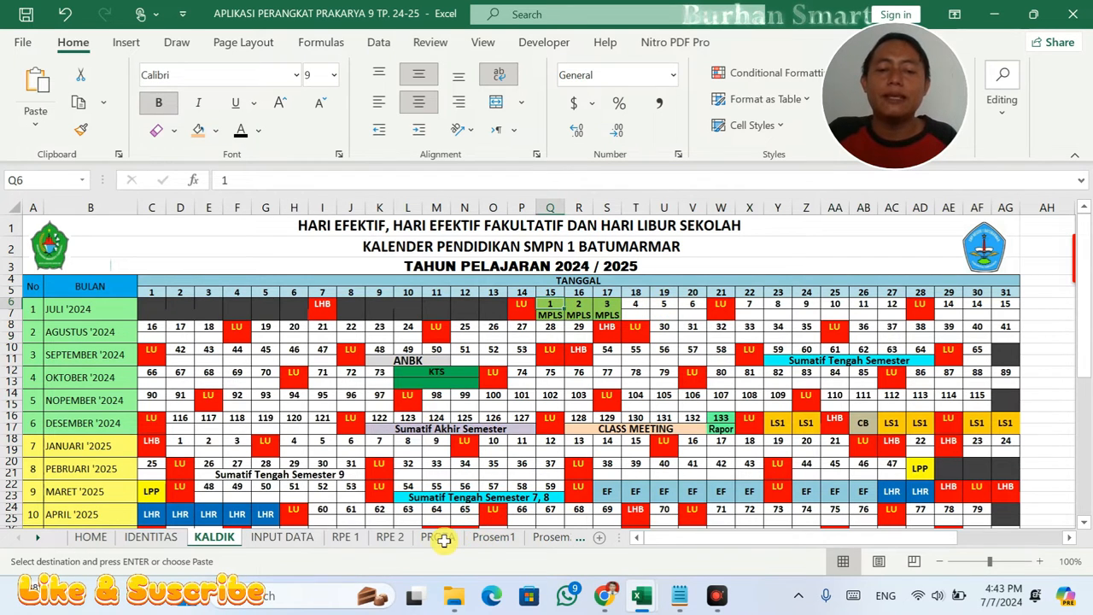
- On Prosem1, copy the dark grey merged column at K8 onto the week column at L8 and fill the copy light green
click(497, 538)
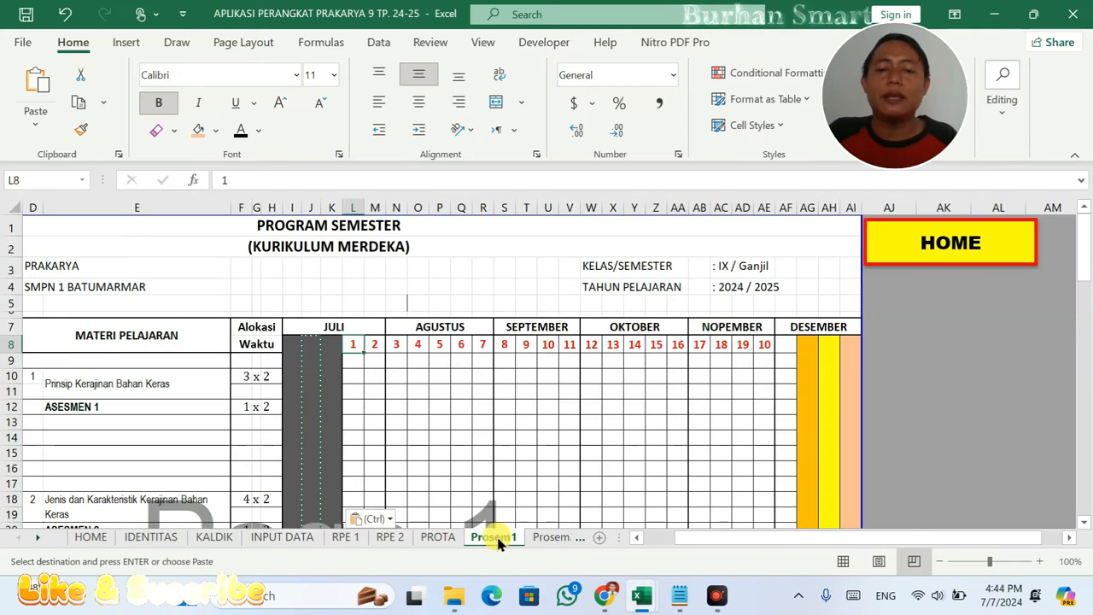
click(461, 361)
drag(351, 343, 382, 424)
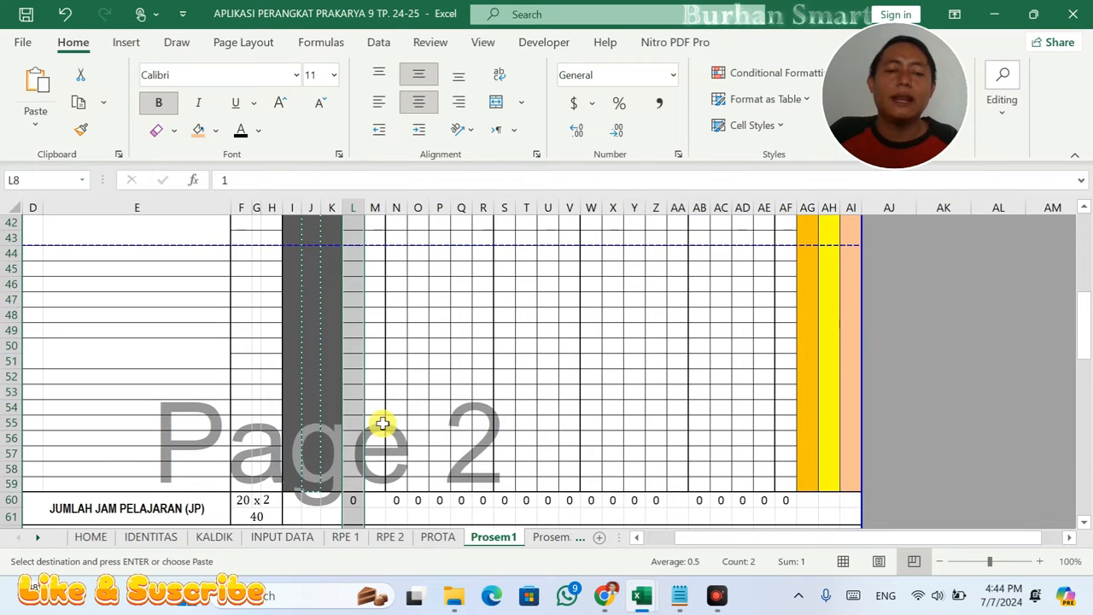
scroll(385, 421, up, 14)
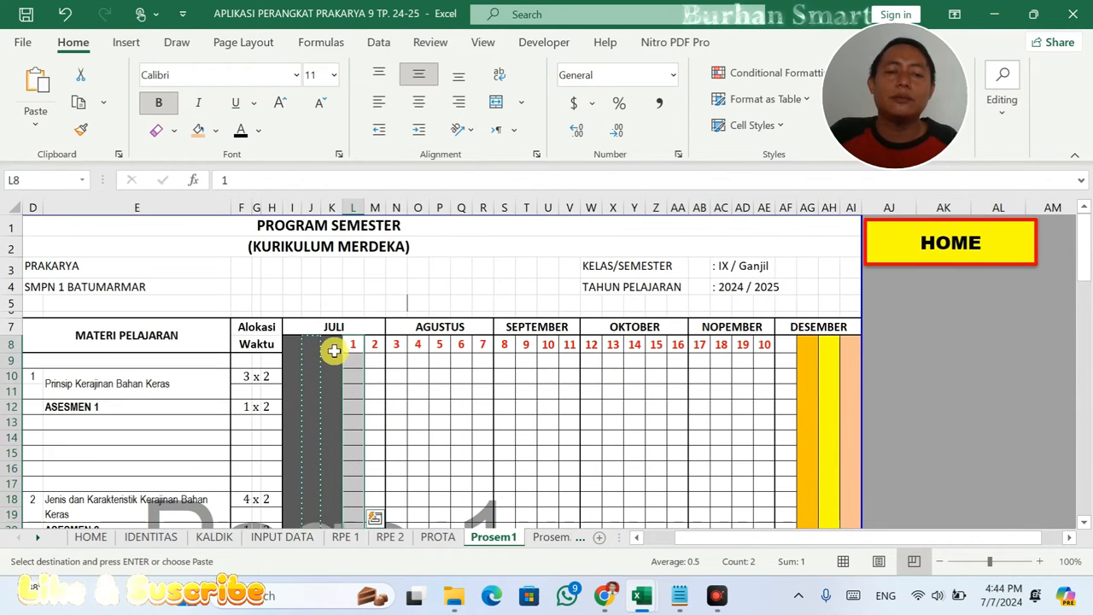
right_click(334, 350)
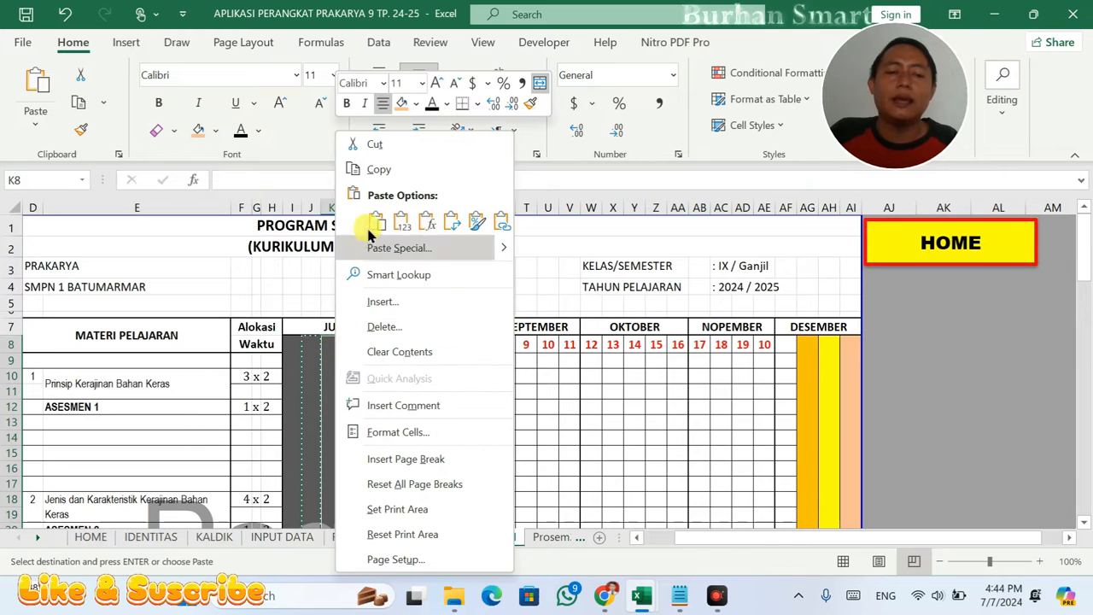
click(377, 166)
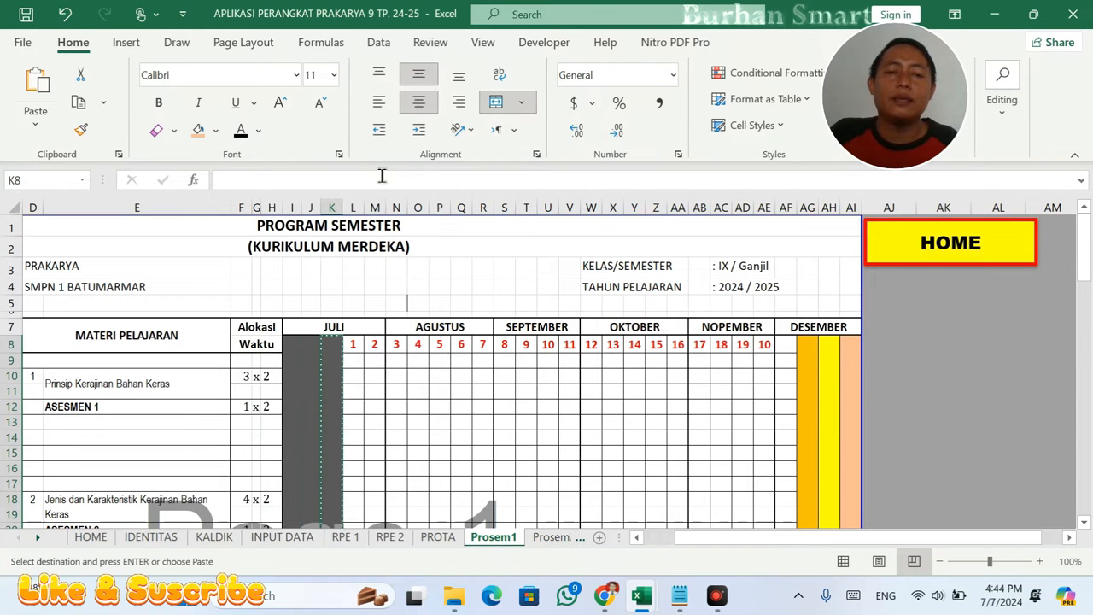
right_click(355, 341)
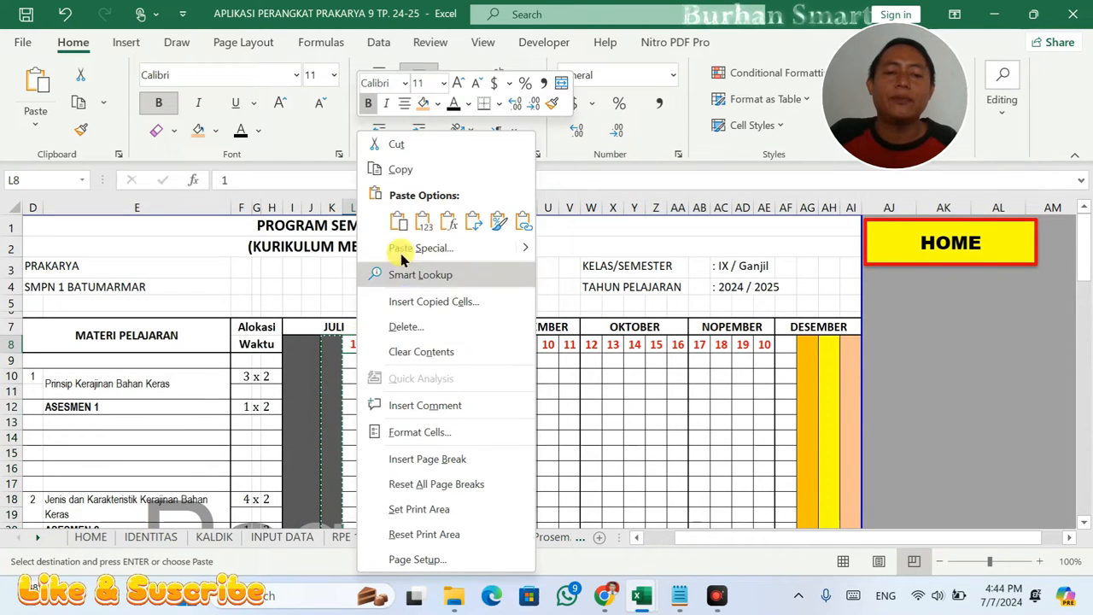
click(399, 222)
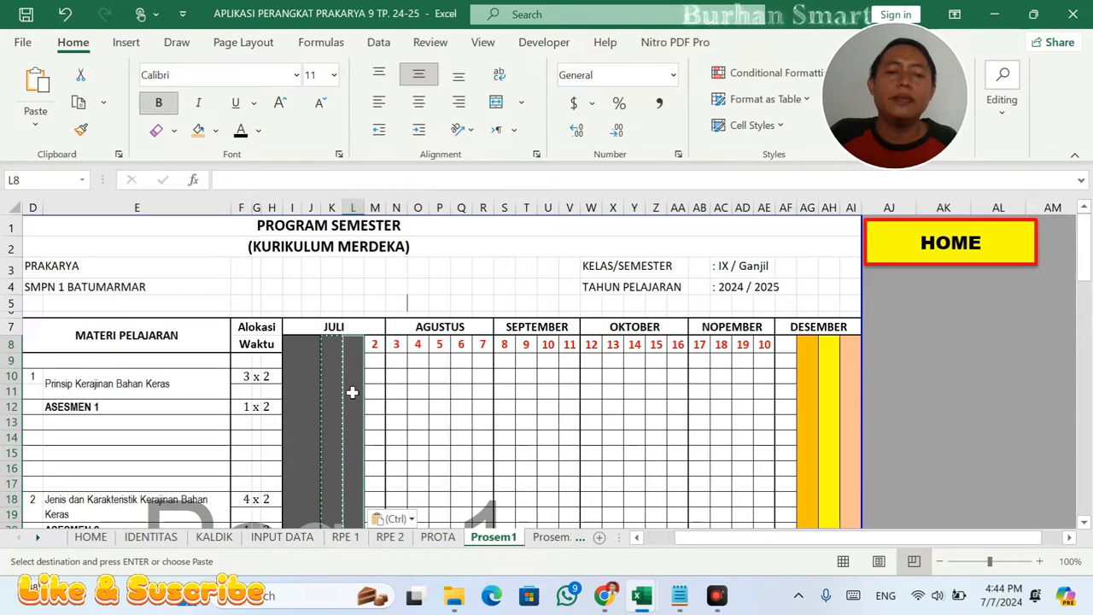
click(217, 132)
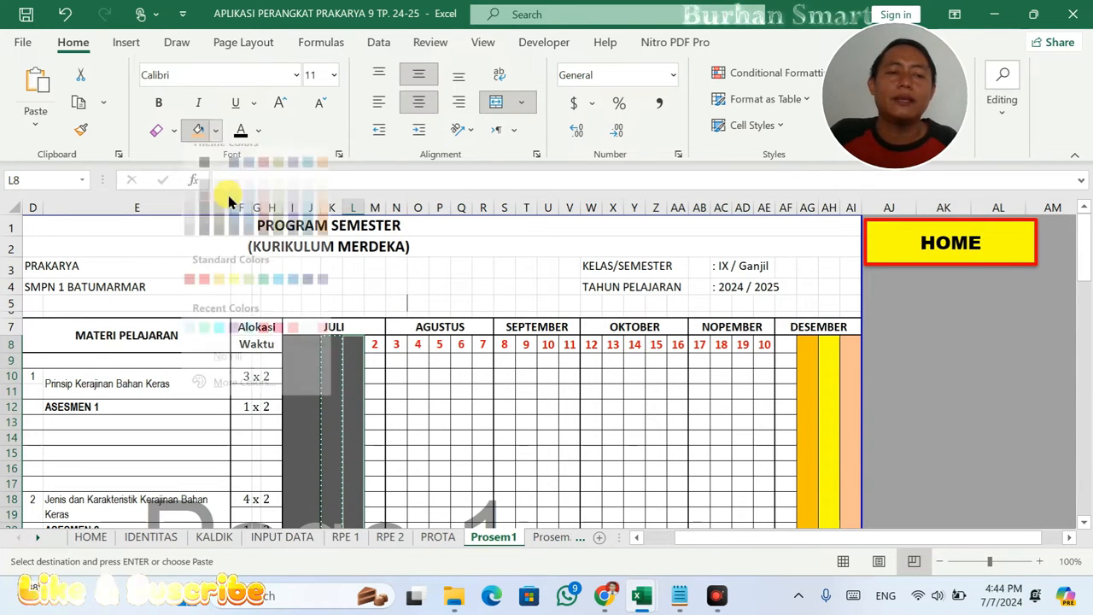
click(205, 343)
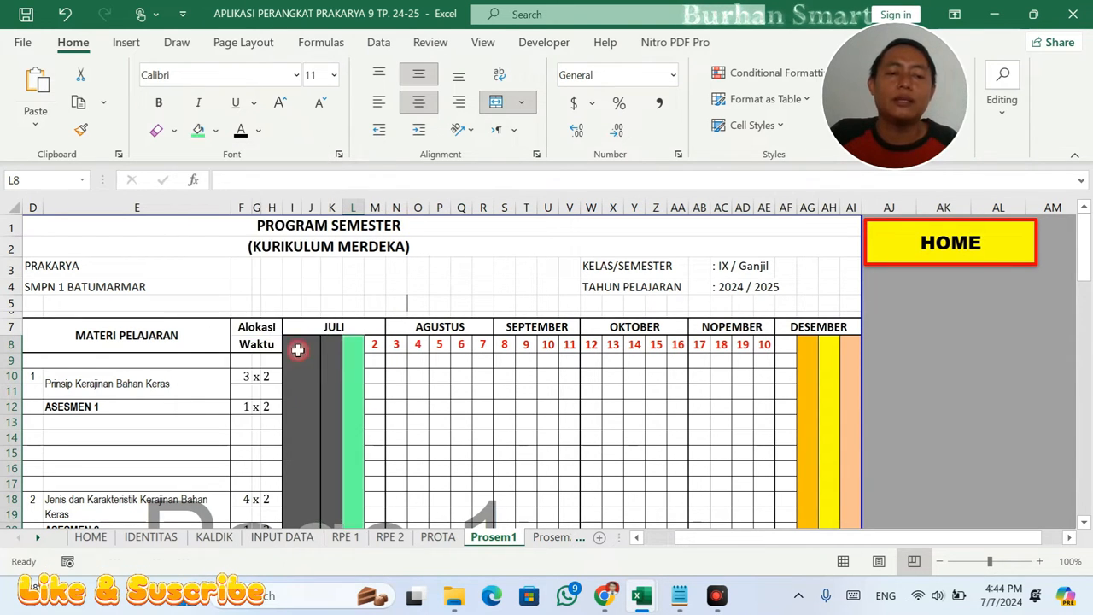
- Label the light green week column at L8 of Prosem1 "MPLS"
scroll(355, 394, down, 2)
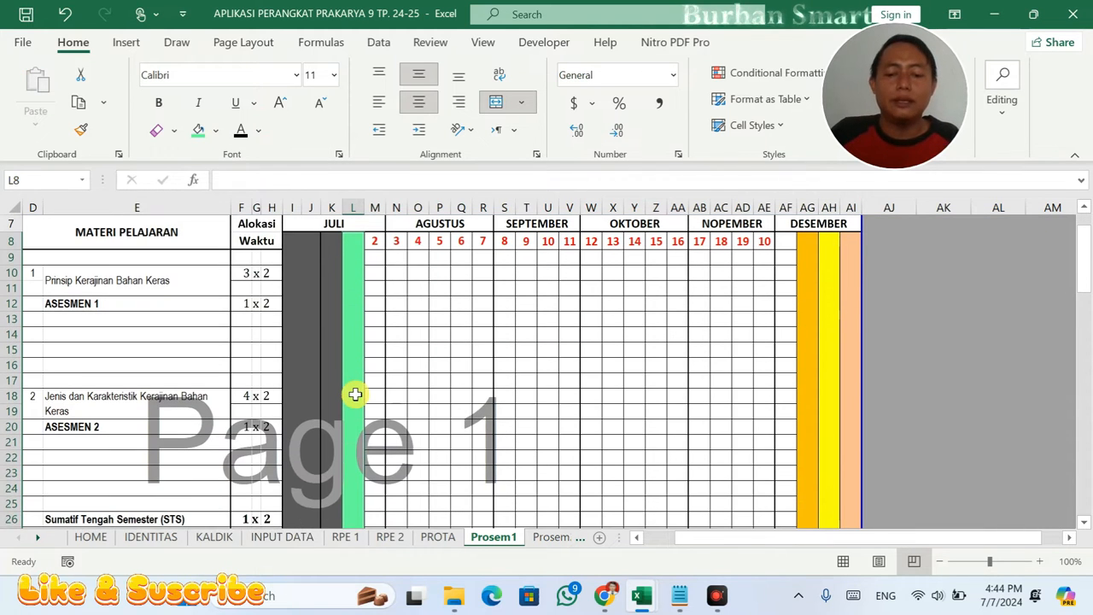
text(MPL)
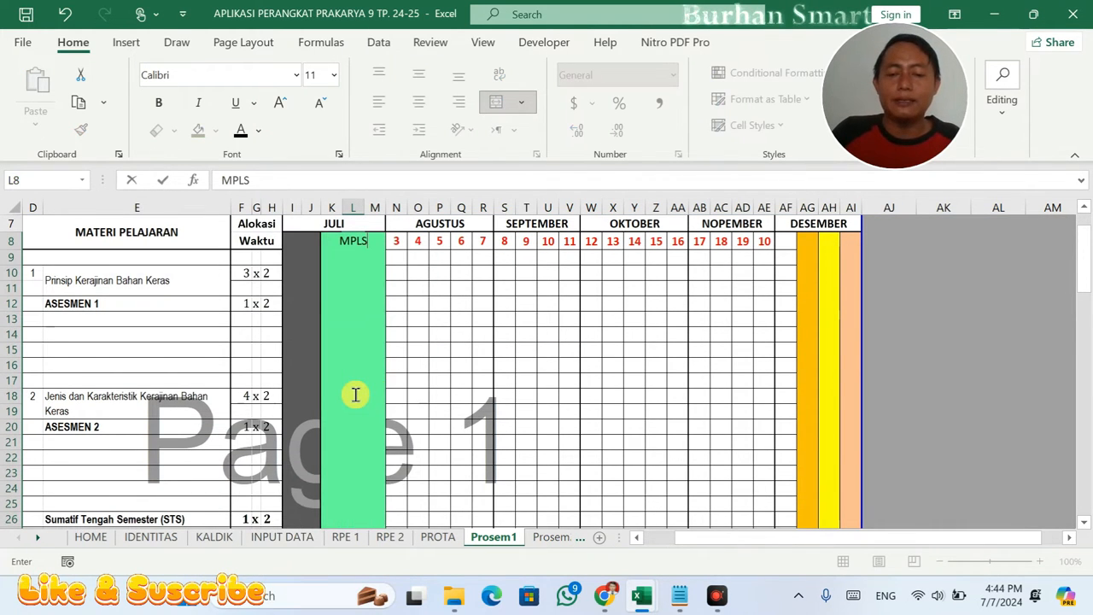
text(S)
key(Return)
click(405, 366)
scroll(397, 342, up, 4)
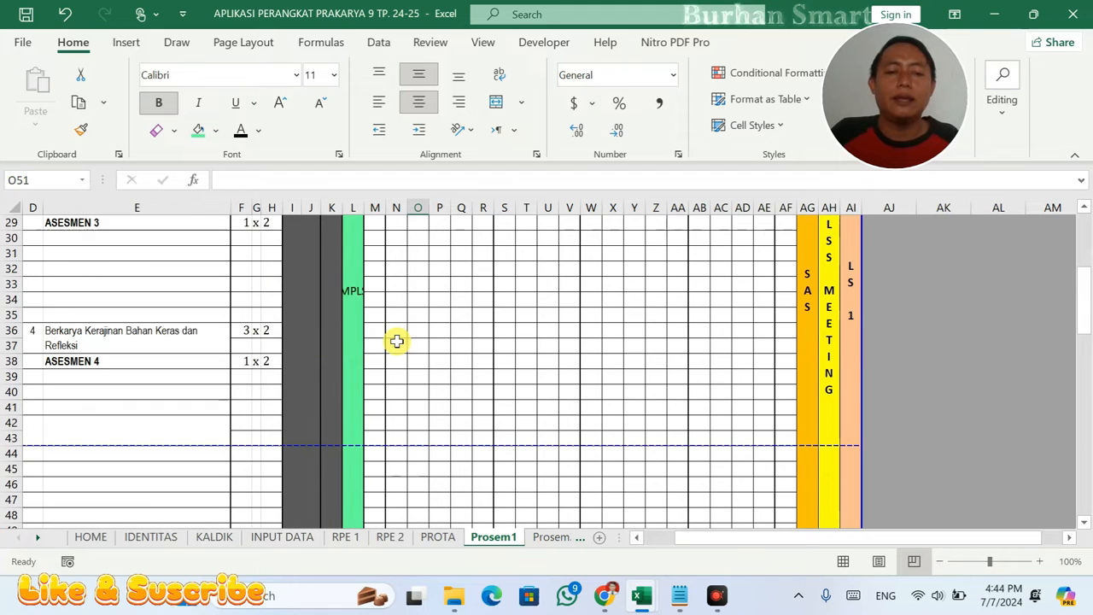
- Make the MPLS label in L8 bold and set its orientation to vertical text
click(354, 293)
click(162, 102)
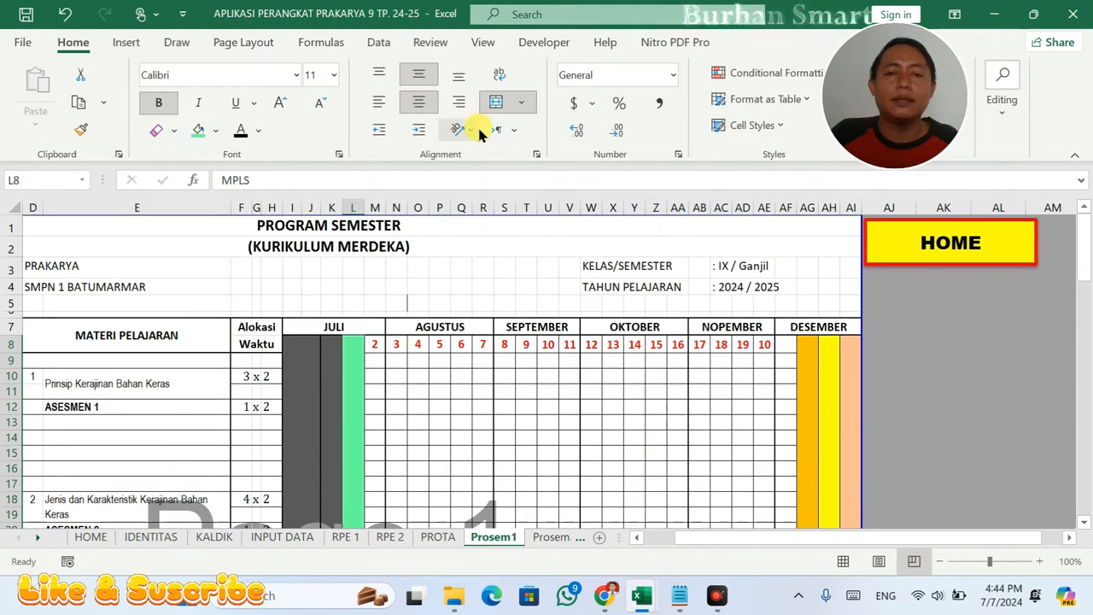
click(470, 129)
click(481, 205)
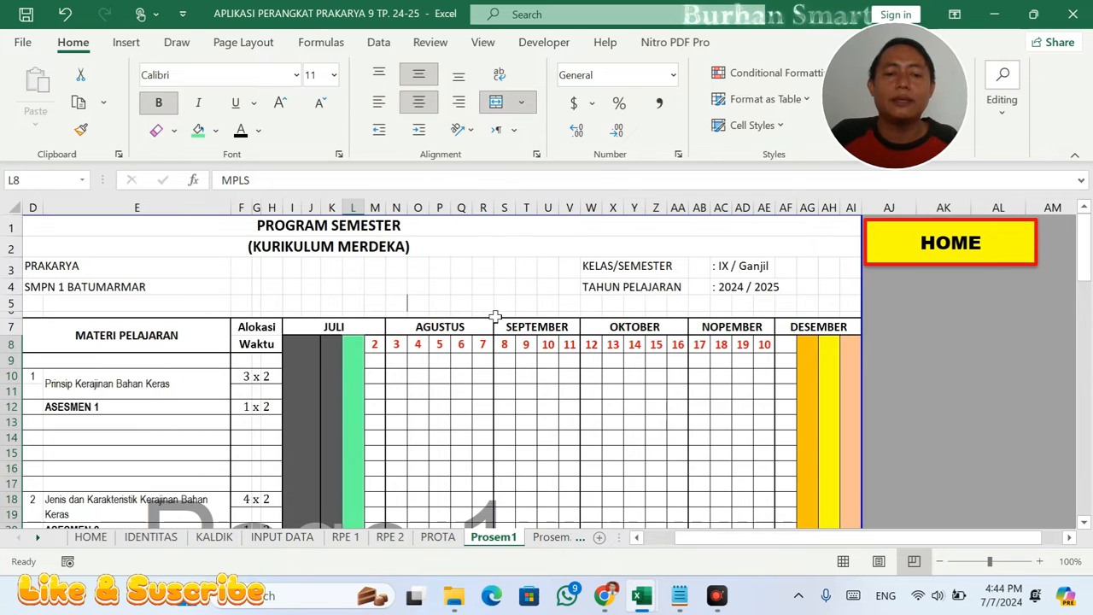
click(484, 351)
scroll(487, 353, down, 7)
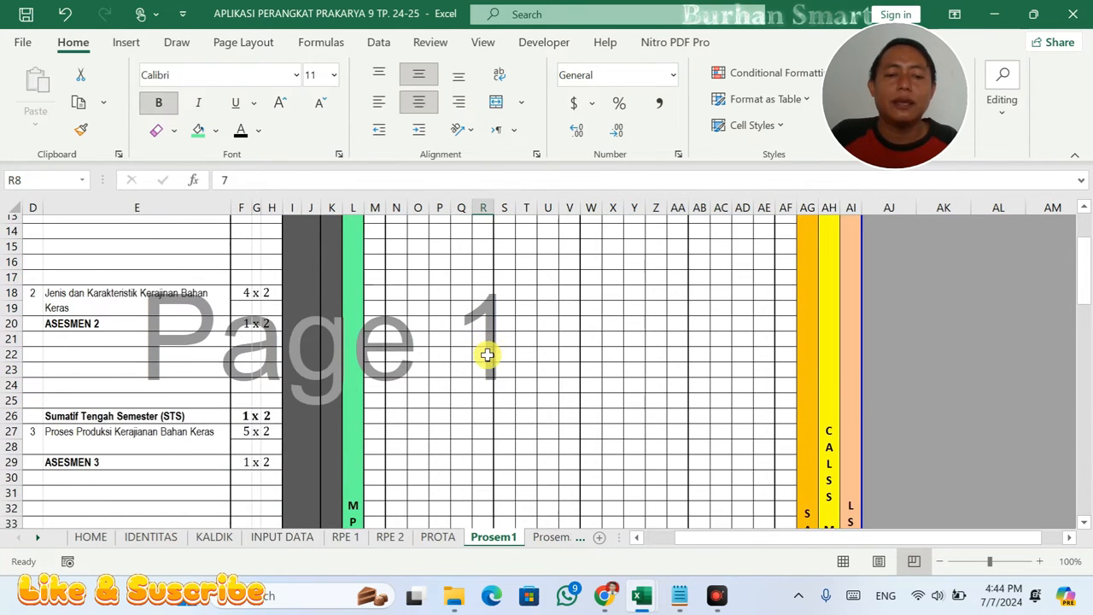
scroll(408, 369, up, 7)
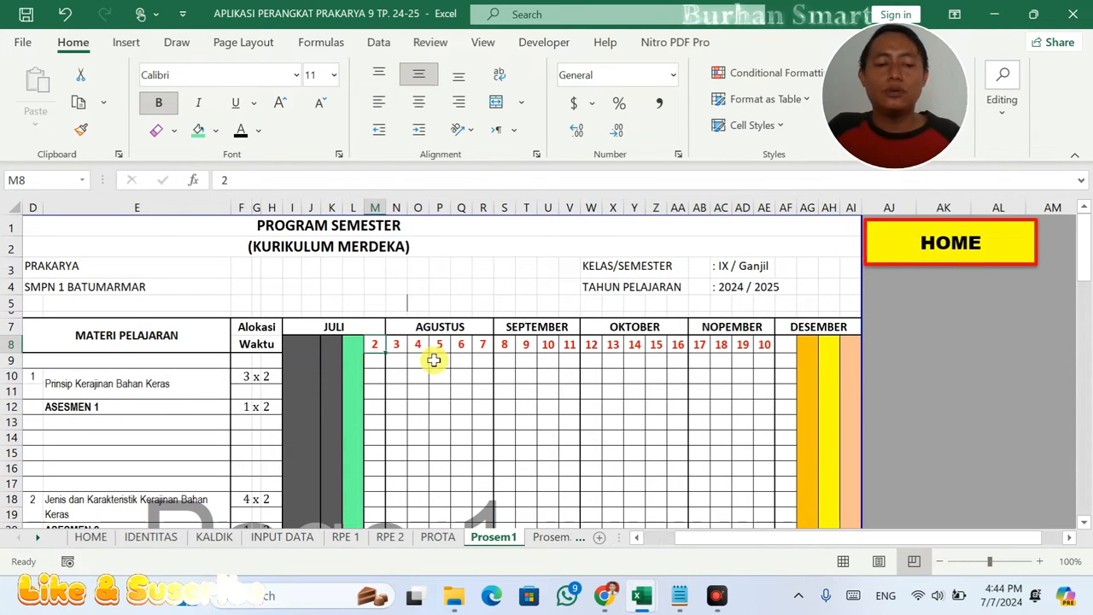
- Renumber the effective weeks from 1 to 10 across M8:V8, from the last July column through September
click(396, 346)
text(2)
click(423, 347)
text(3)
key(Right)
text(4)
key(Right)
text(5)
key(Right)
text(6)
key(Right)
text(7)
key(Right)
text(8)
key(Right)
text(9)
key(Right)
text(10)
key(Return)
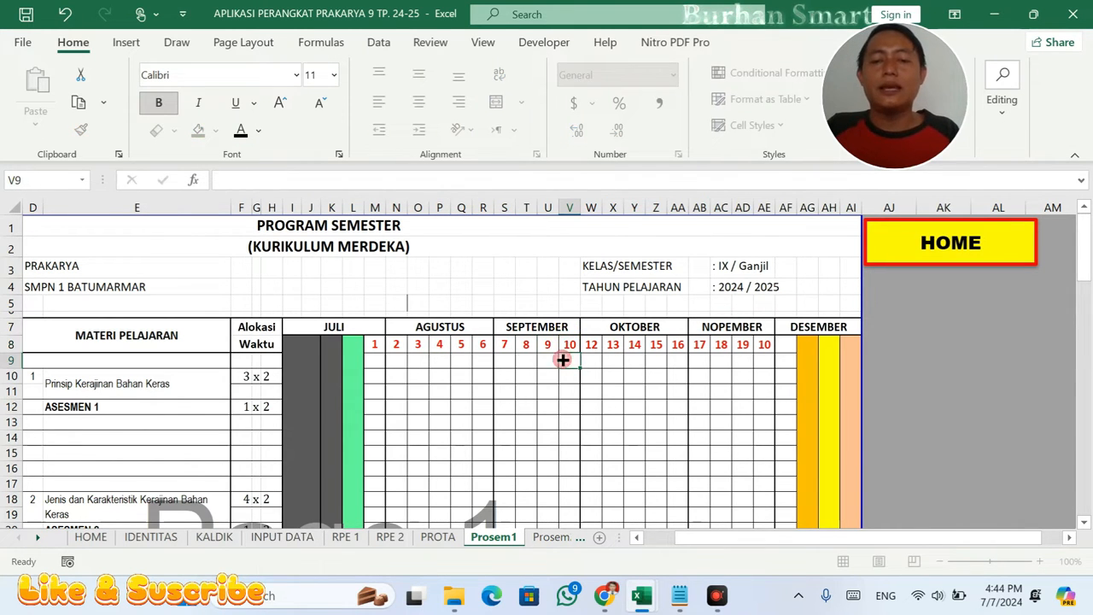
- Renumber the October effective weeks in W8:AA8 from 11 to 15
click(499, 345)
click(598, 344)
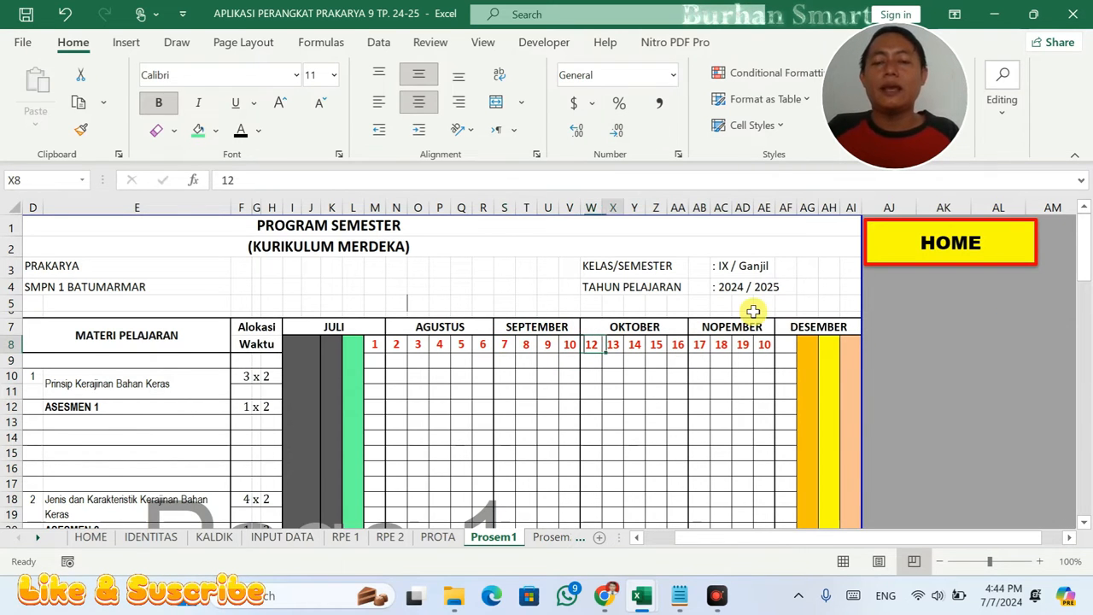
text(11)
key(Tab)
text(12)
key(Tab)
text(13)
key(Tab)
text(14)
key(Tab)
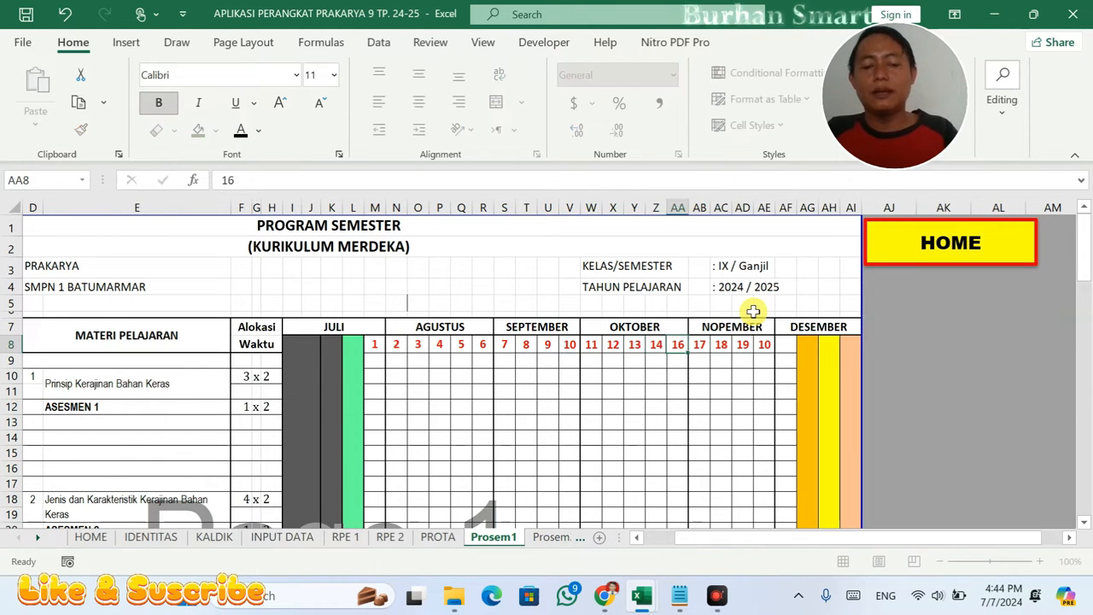
text(15)
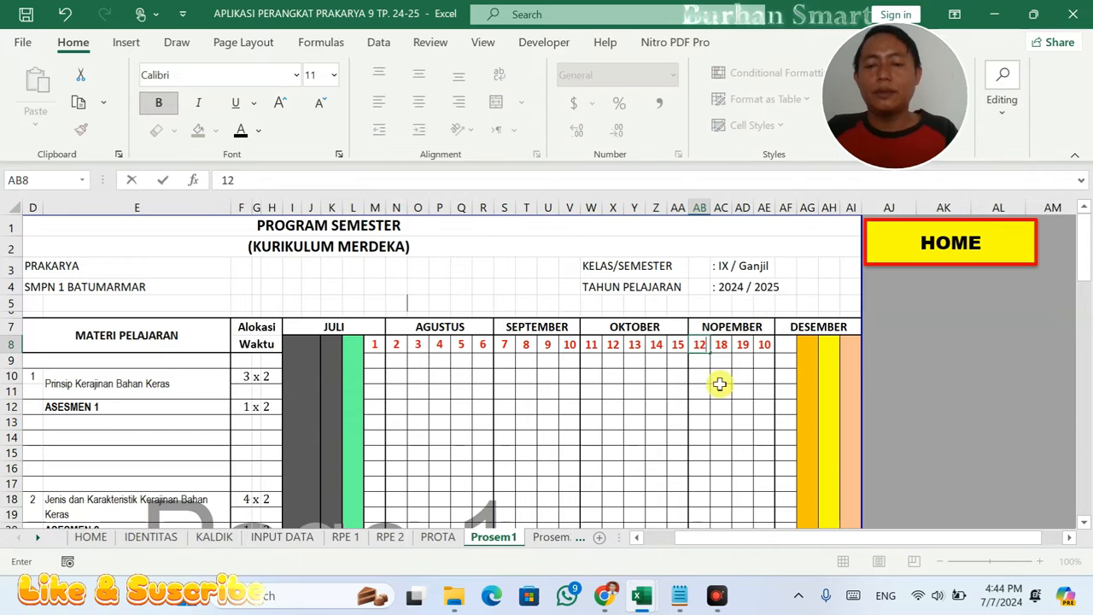
- Number the November weeks 16 to 19 in AB8:AE8 and enter 20 for the first December week in AF8
click(722, 391)
click(696, 346)
text(1)
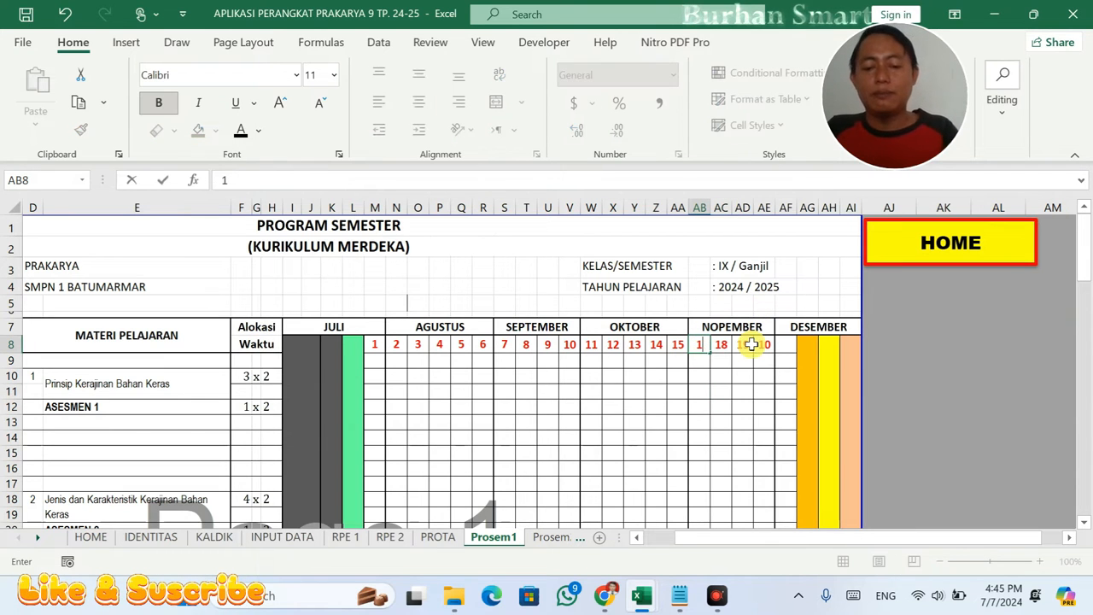
text(6)
key(Tab)
text(17)
key(Tab)
text(18)
key(Tab)
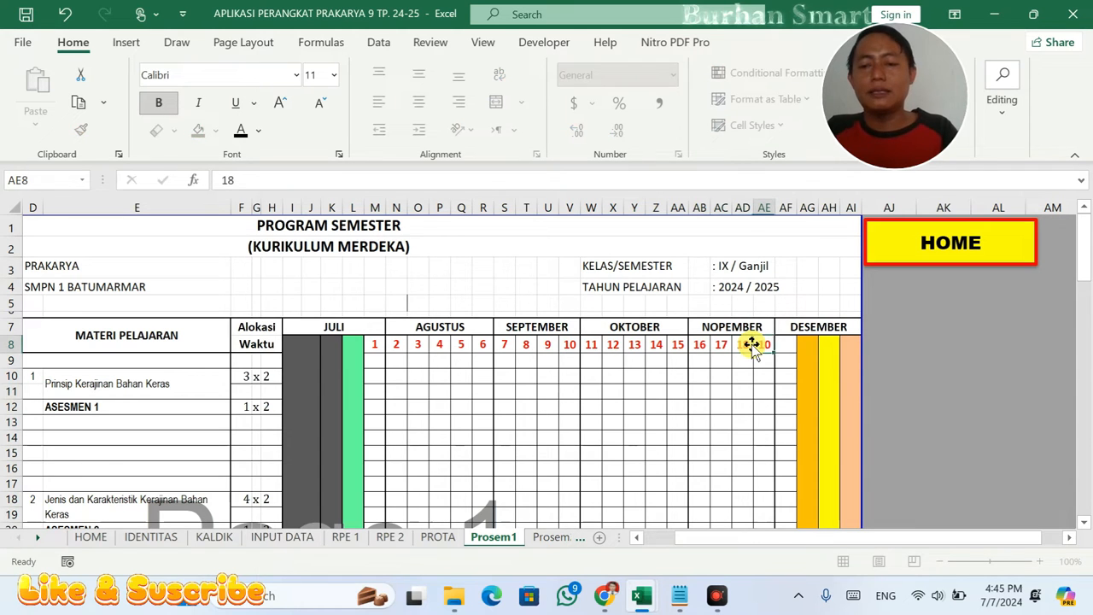
text(19)
key(Tab)
text(20)
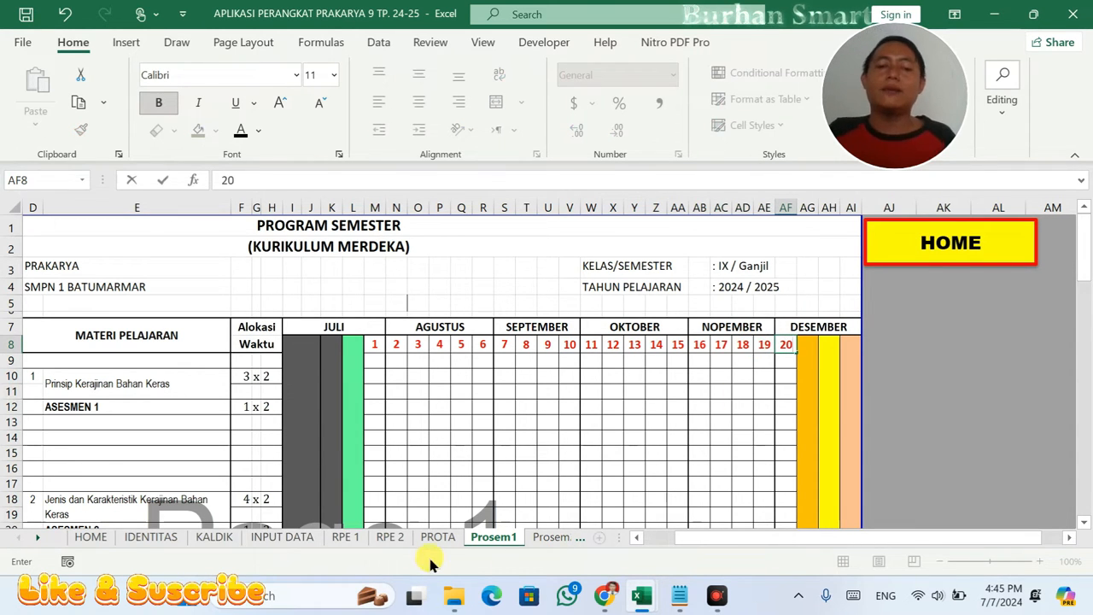
- Check the number of effective weeks and the effective-hours calculation on RPE 1 against the Prosem1 week numbering
click(346, 536)
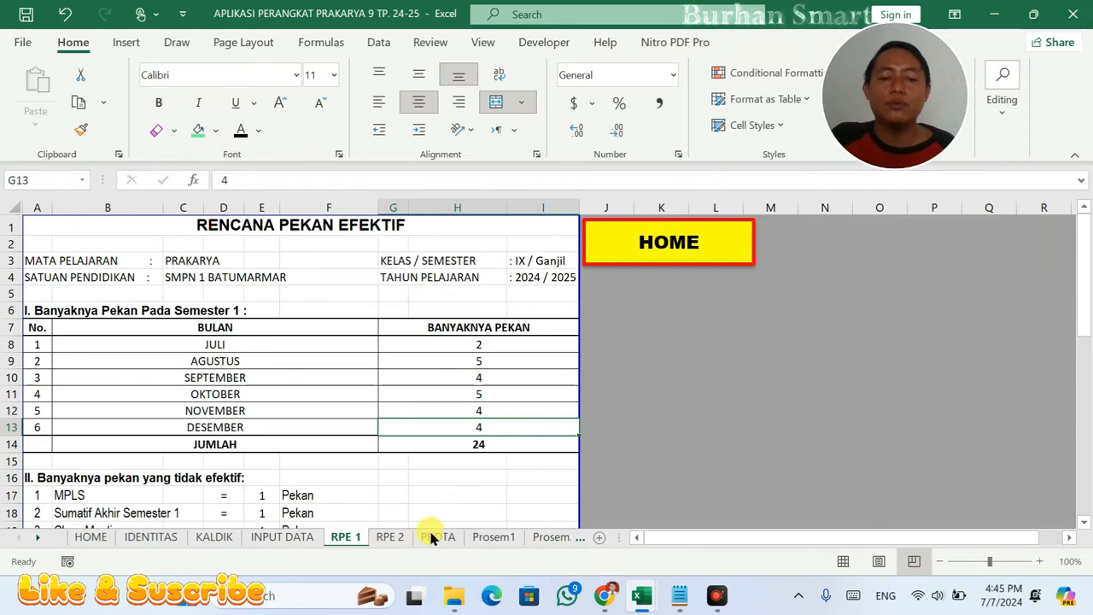
scroll(427, 521, down, 7)
click(258, 344)
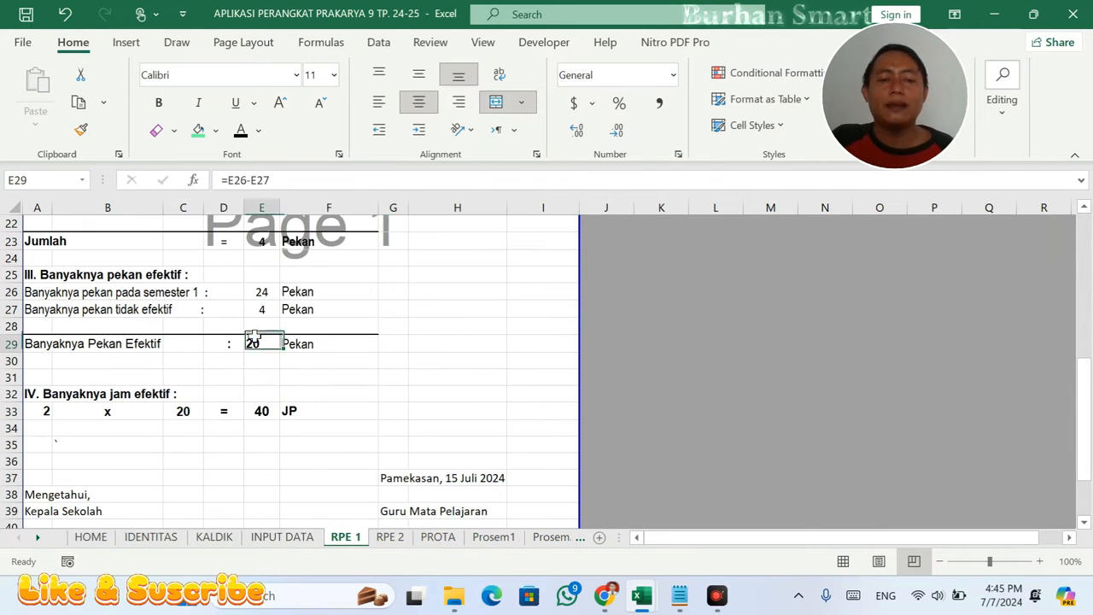
click(49, 409)
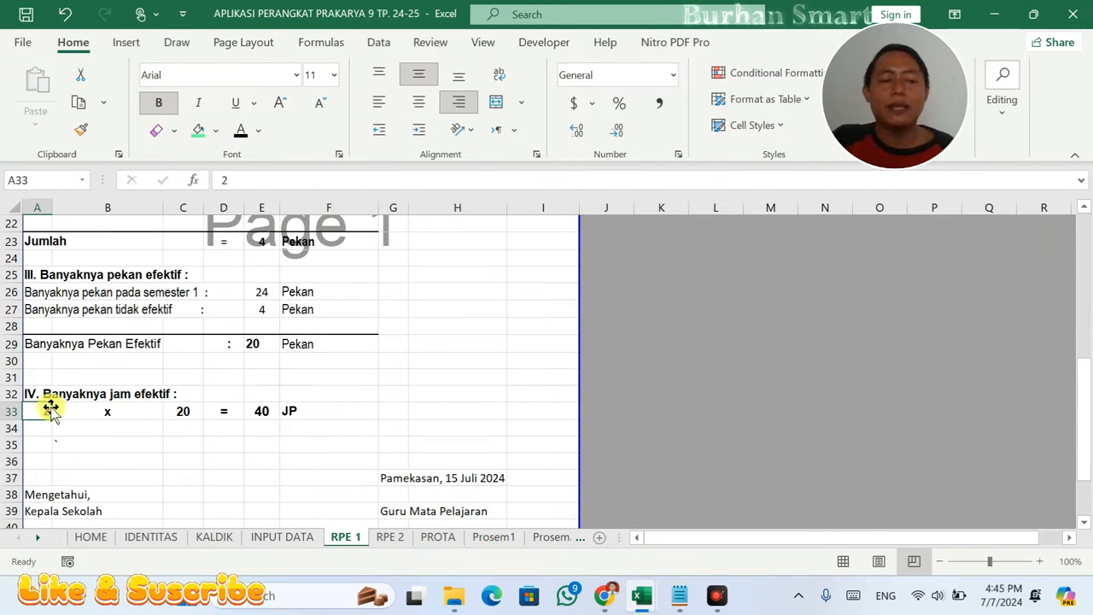
click(192, 411)
click(256, 413)
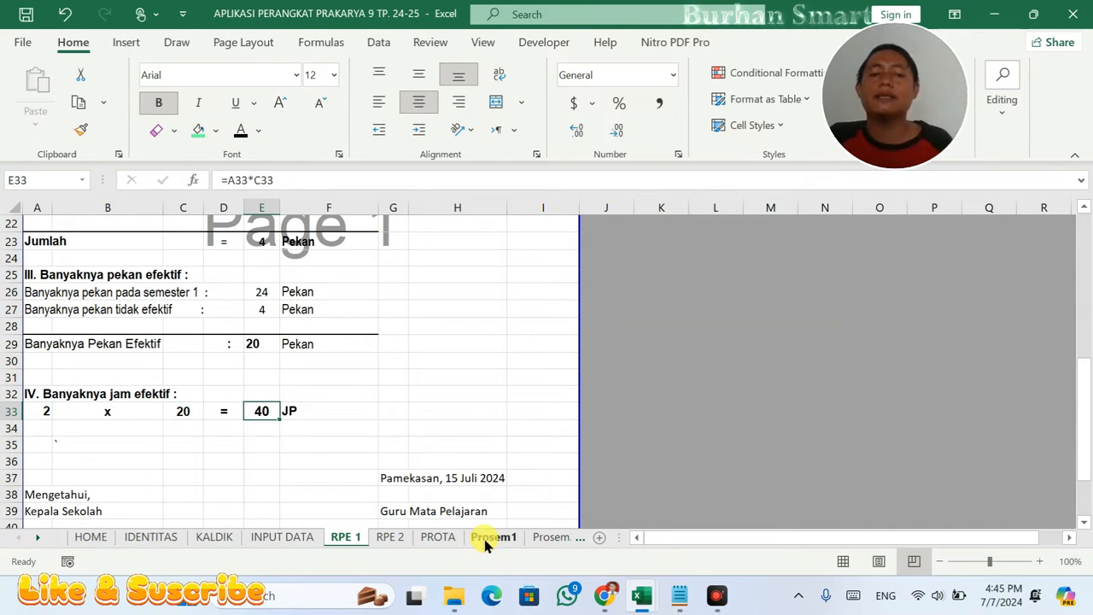
- Look over the INPUT DATA sheet, and review the semester 1 JP values of each element in column E of PROTA
click(265, 545)
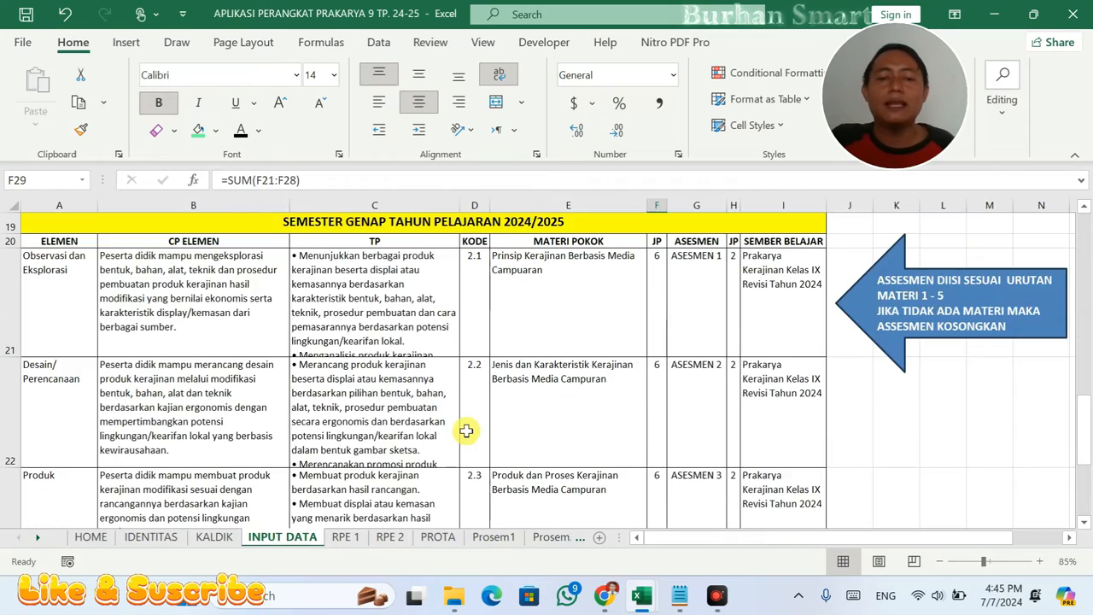
scroll(513, 432, down, 5)
scroll(542, 447, up, 5)
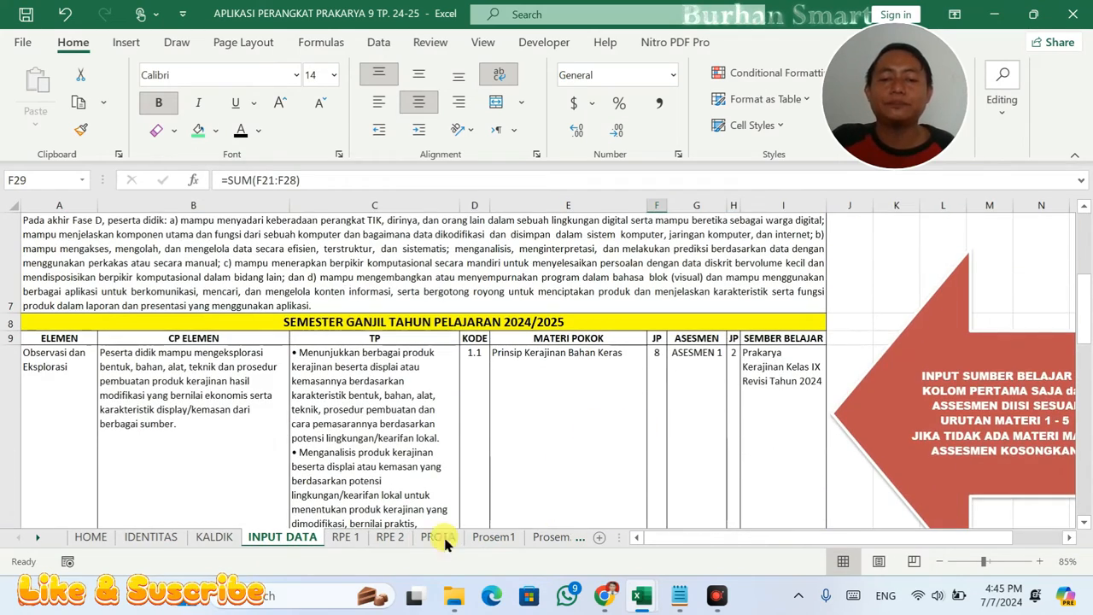
click(437, 536)
scroll(595, 419, up, 10)
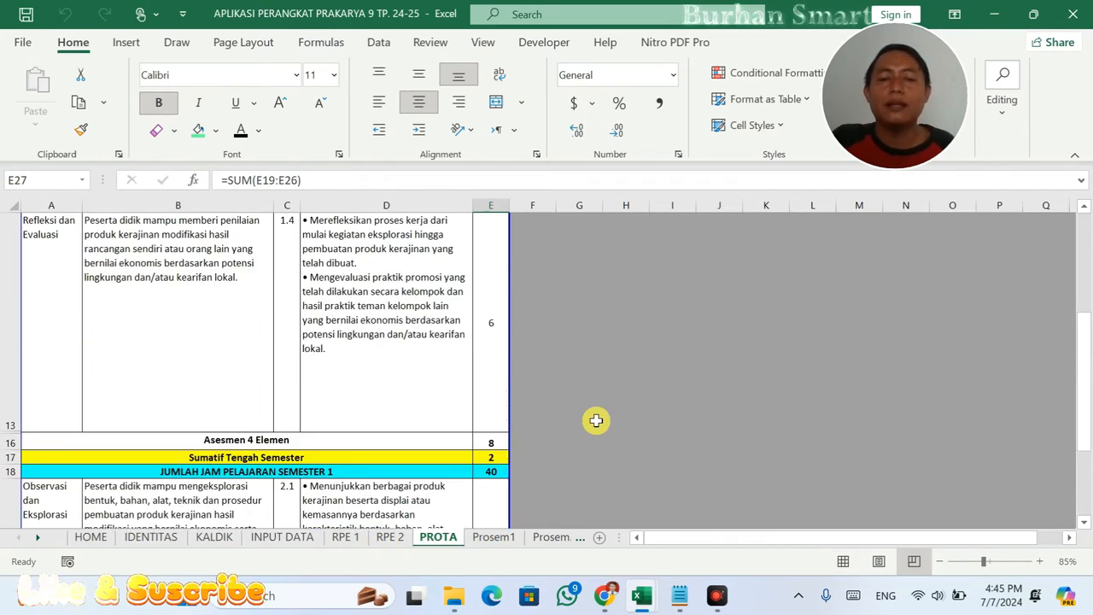
click(488, 417)
scroll(500, 401, down, 5)
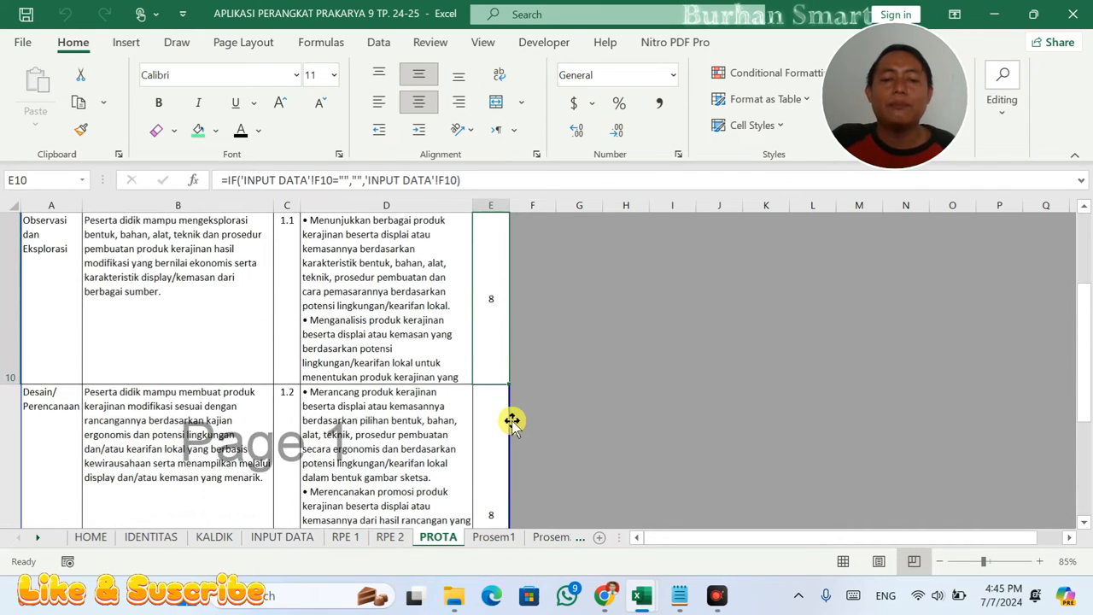
scroll(498, 371, down, 2)
click(495, 348)
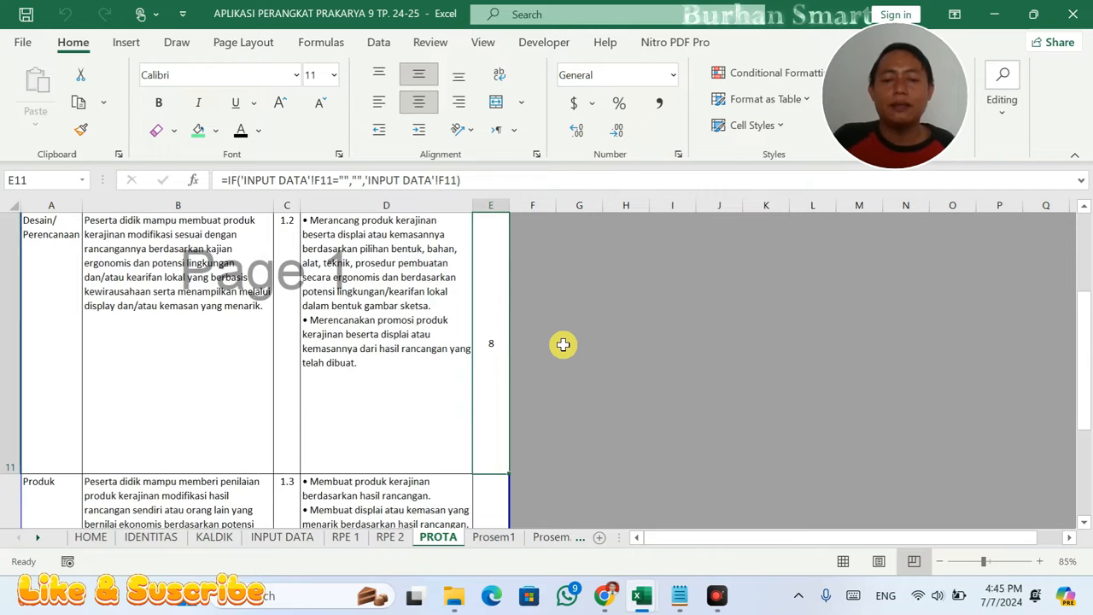
key(Down)
key(Down)
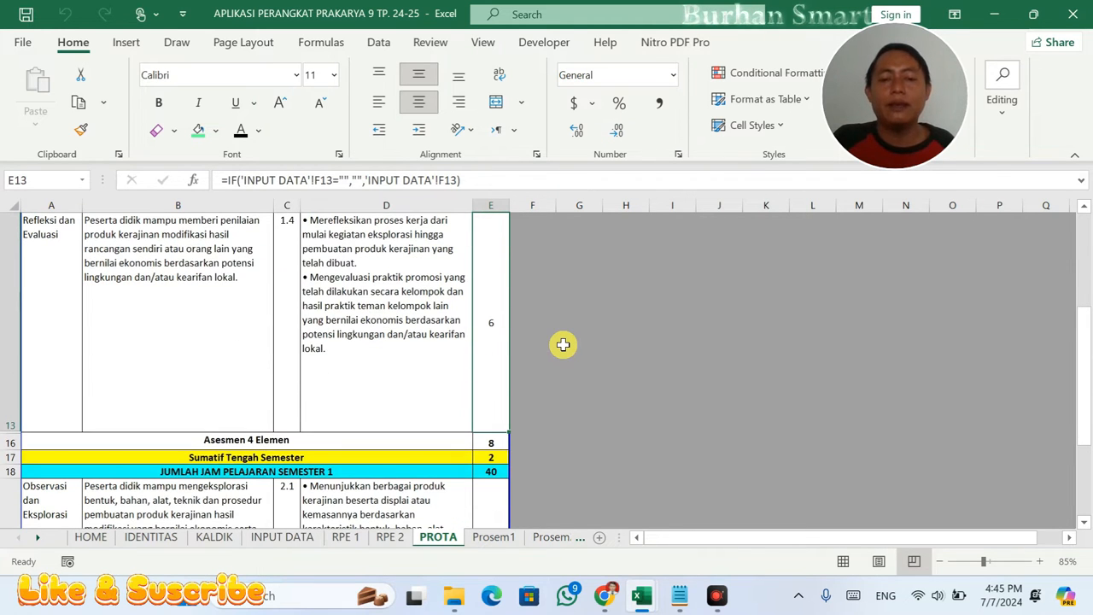
- Examine the semester 1 JP values per topic in column F of INPUT DATA
click(284, 537)
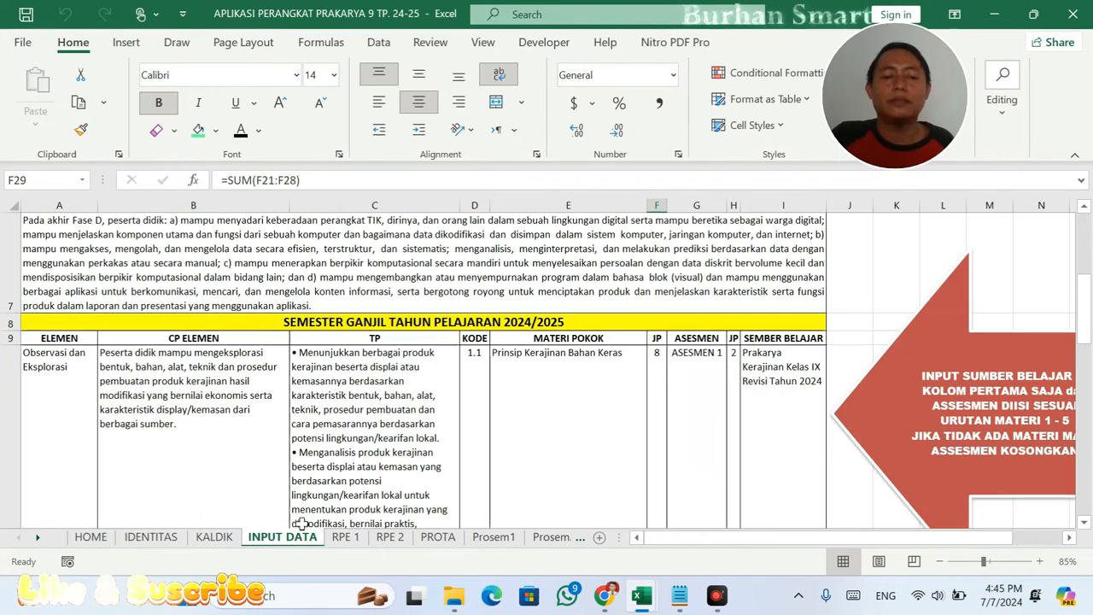
click(665, 366)
scroll(664, 366, down, 4)
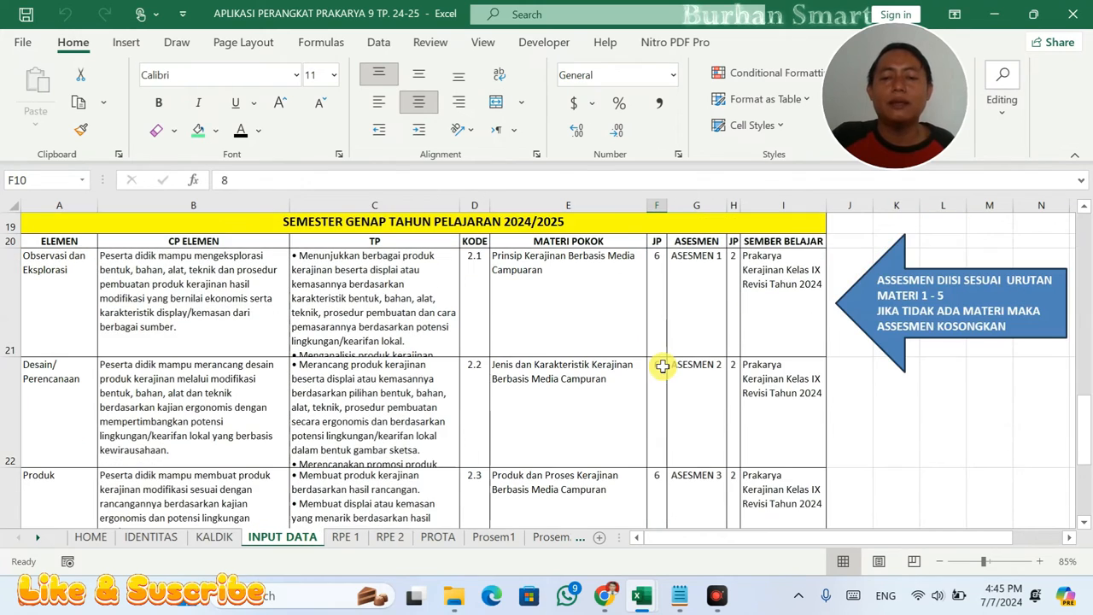
scroll(658, 383, up, 3)
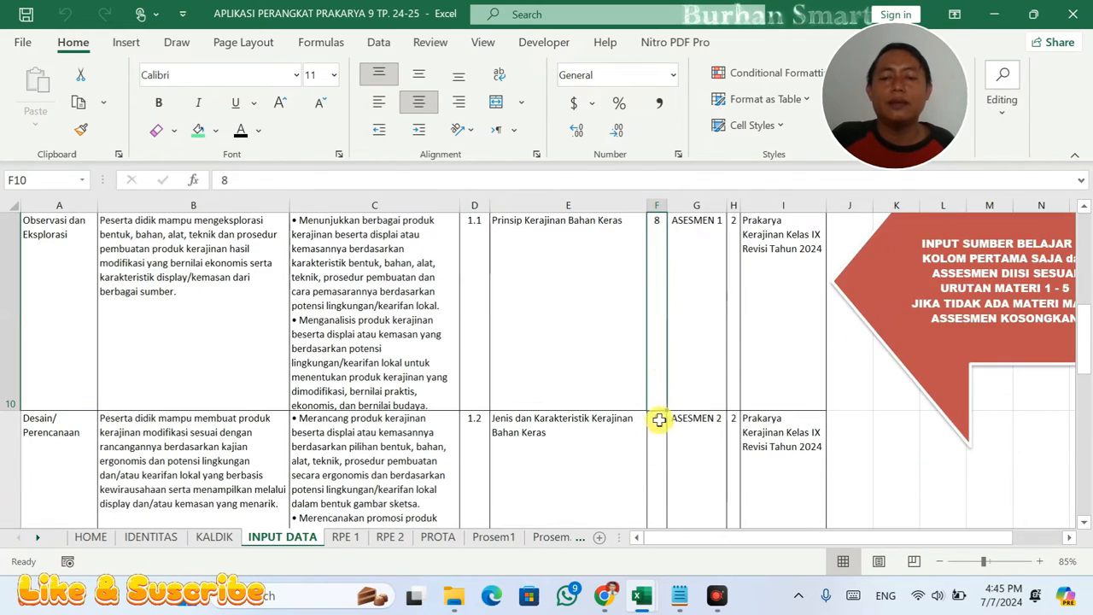
click(664, 429)
scroll(667, 433, down, 3)
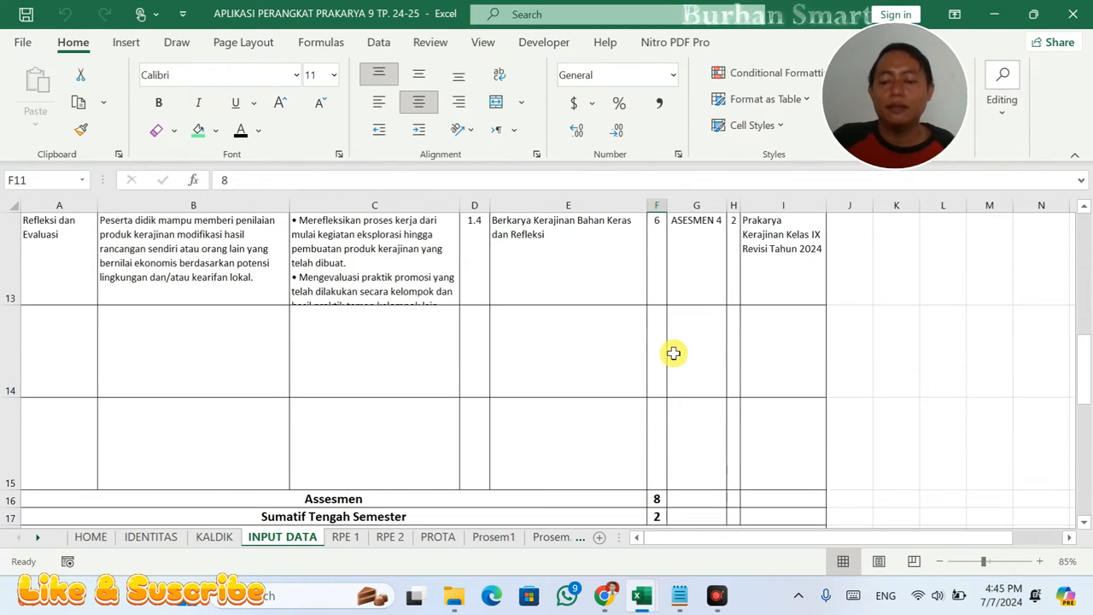
scroll(673, 352, up, 2)
click(673, 353)
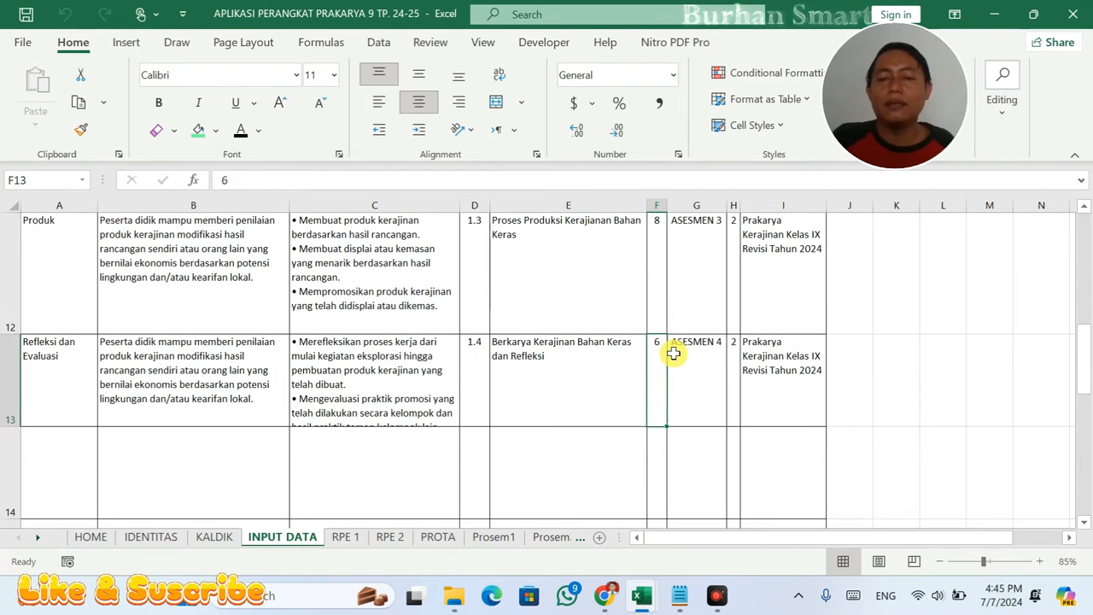
- On the Prosem1 sheet, clear the meeting counts of topics 1 and 2 in F10 and F18
click(490, 537)
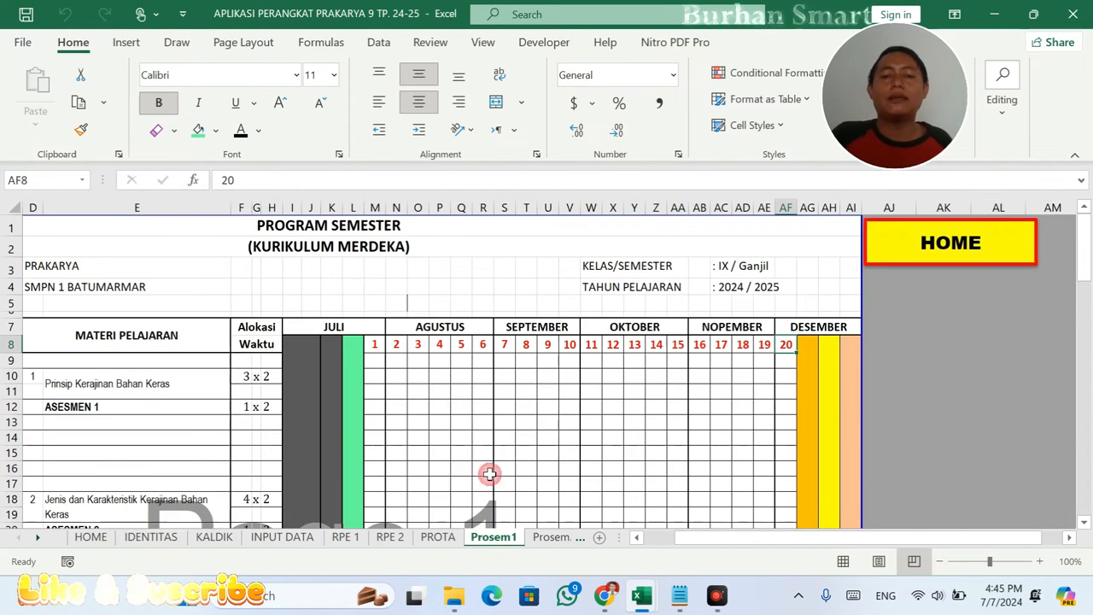
scroll(248, 324, down, 1)
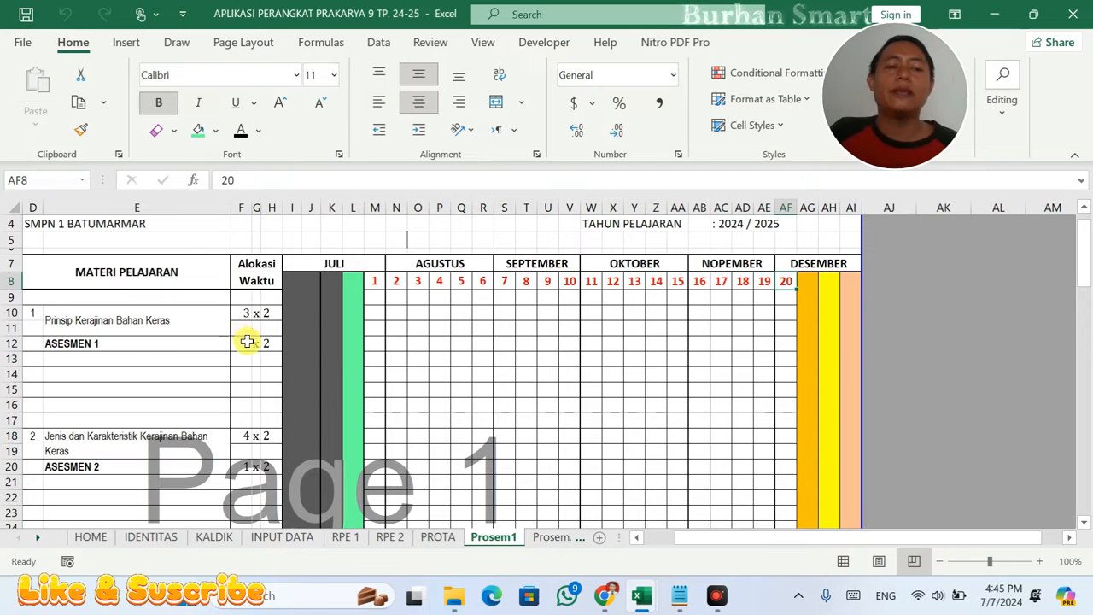
click(245, 313)
key(Delete)
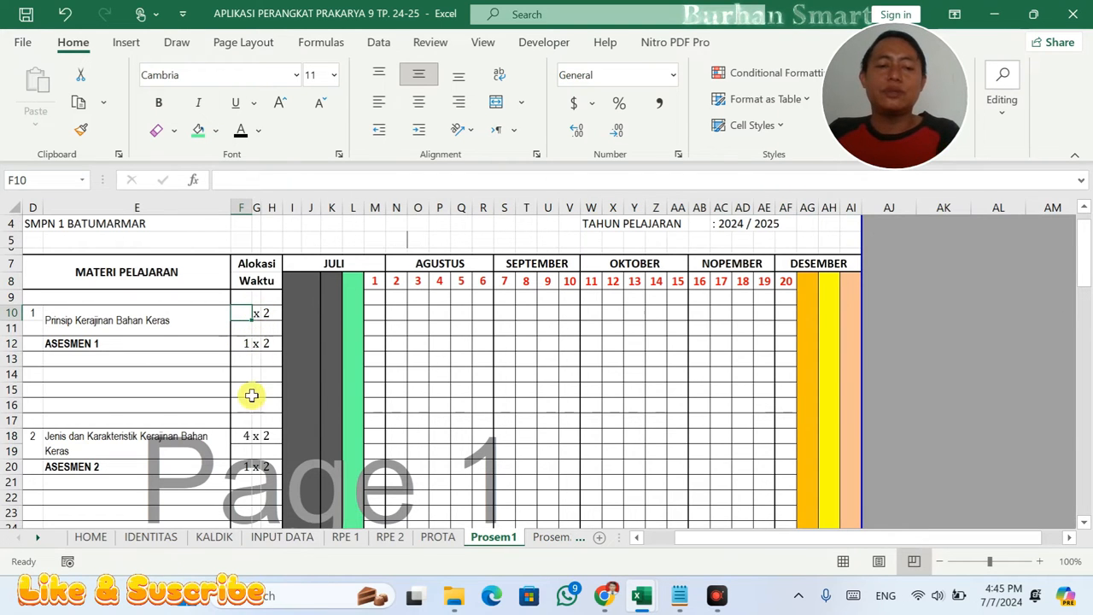
click(243, 434)
key(Delete)
scroll(249, 413, down, 3)
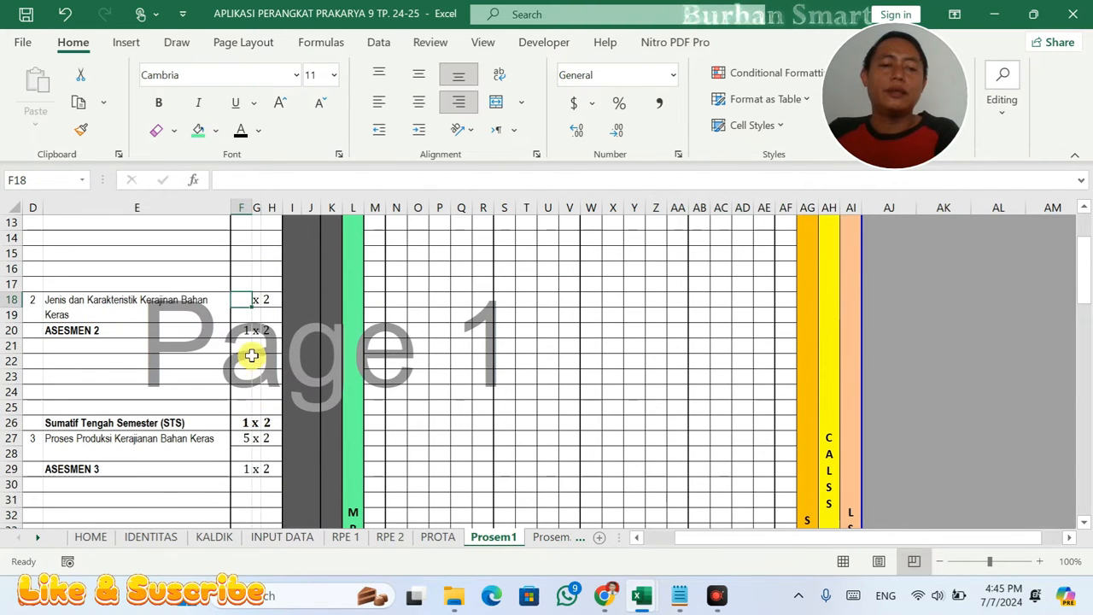
- Clear the meeting counts of topics 3 and 4 in F27 and F36, keeping the ASESMEN 3 count in F29
click(250, 441)
click(245, 469)
key(Delete)
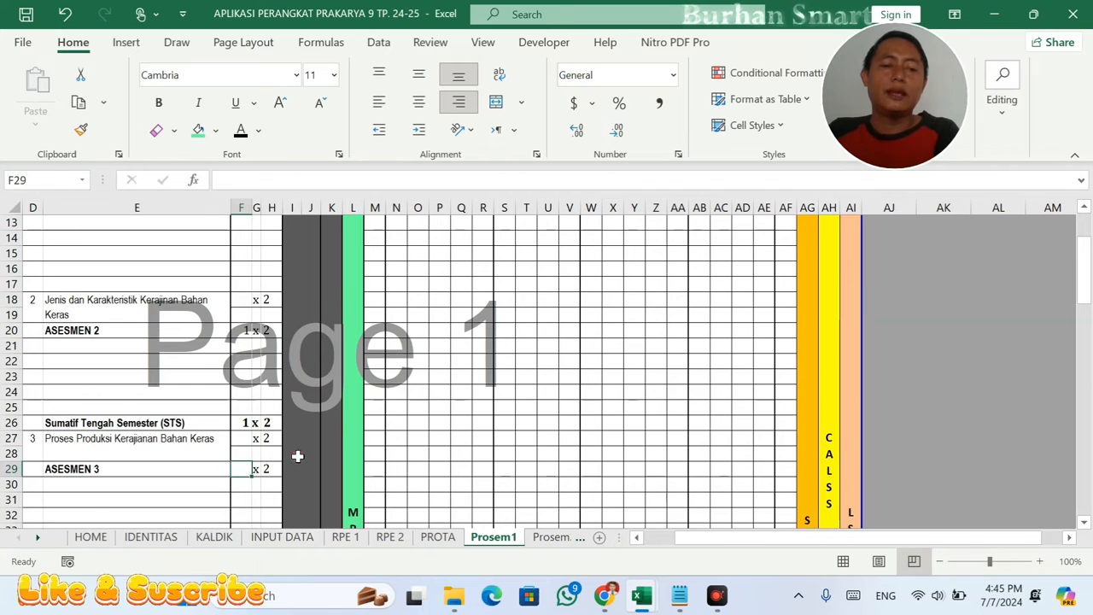
scroll(261, 455, down, 2)
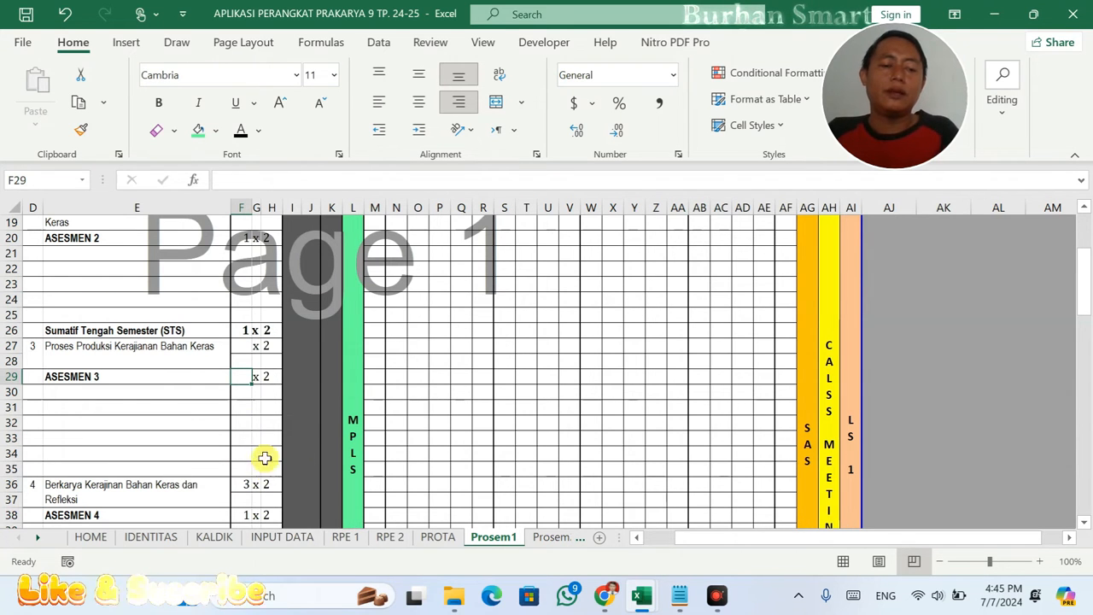
click(241, 487)
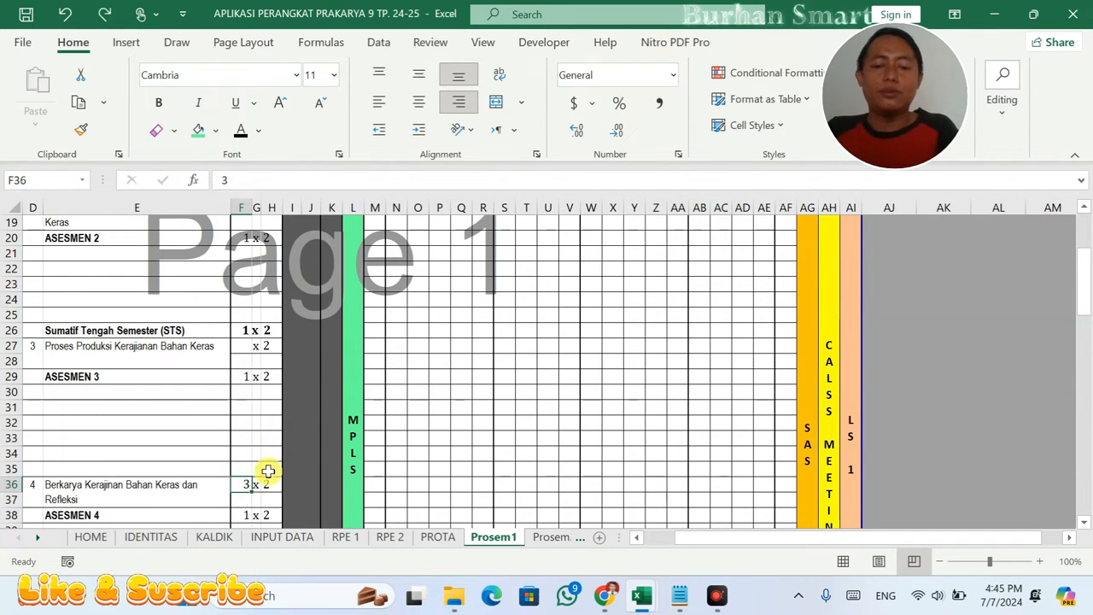
scroll(270, 464, down, 5)
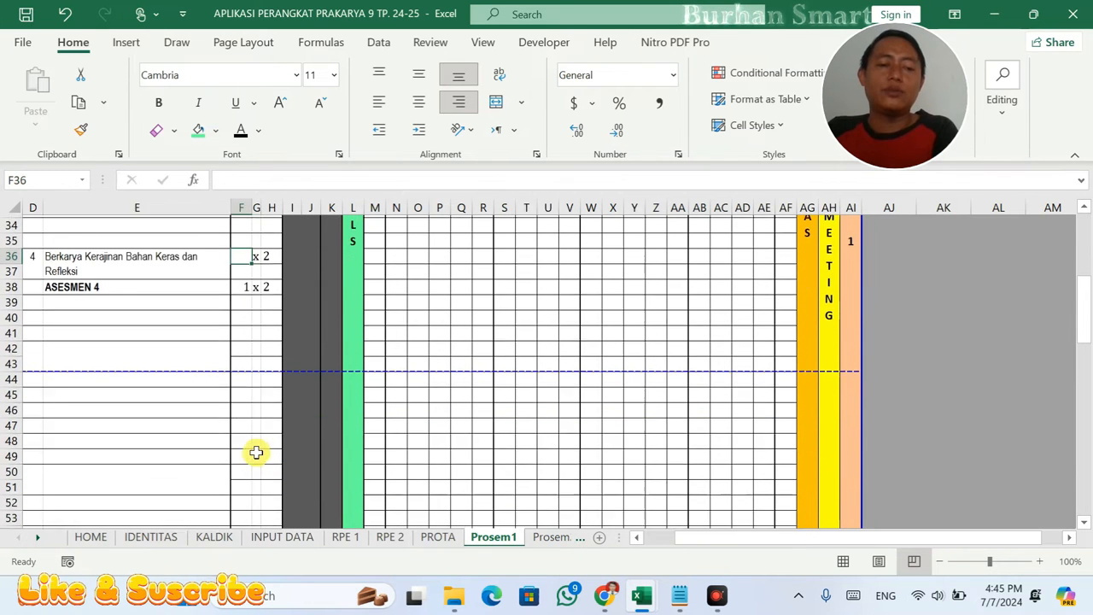
- Review the Alokasi Waktu entries of the assessment rows, examining the ASESMEN 2 row's cells closely
scroll(256, 453, up, 4)
scroll(256, 453, up, 3)
scroll(256, 449, down, 3)
scroll(253, 445, up, 4)
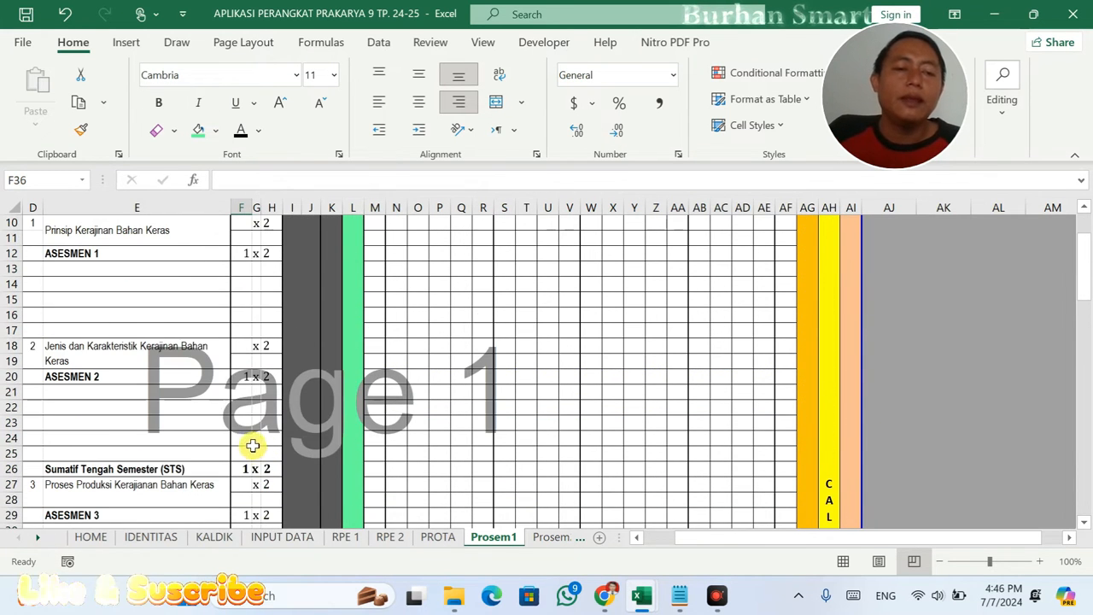
click(268, 377)
click(97, 377)
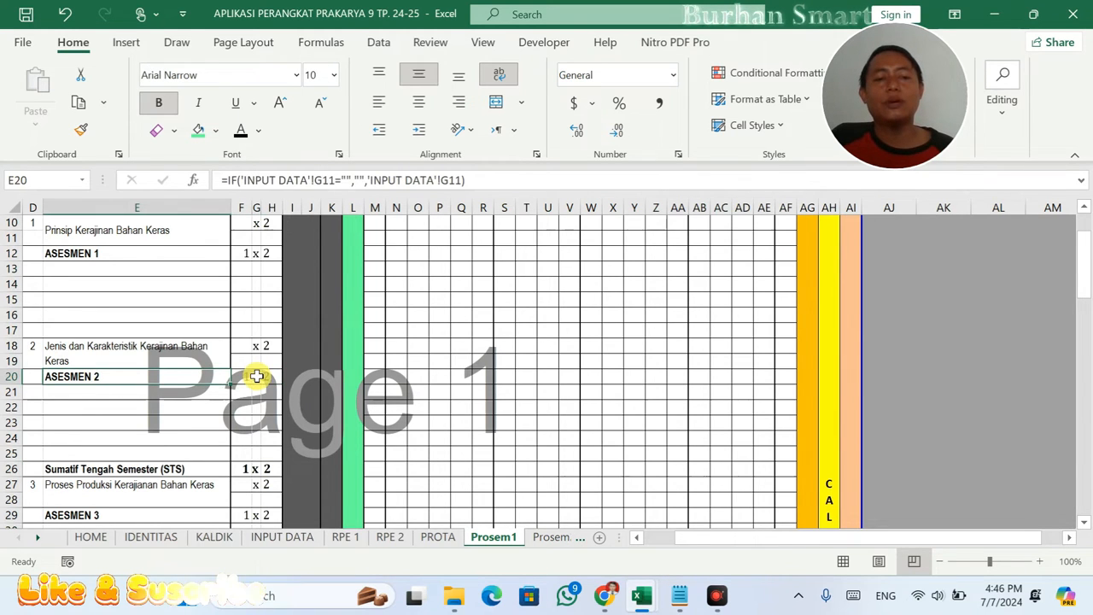
click(244, 376)
click(268, 376)
click(242, 377)
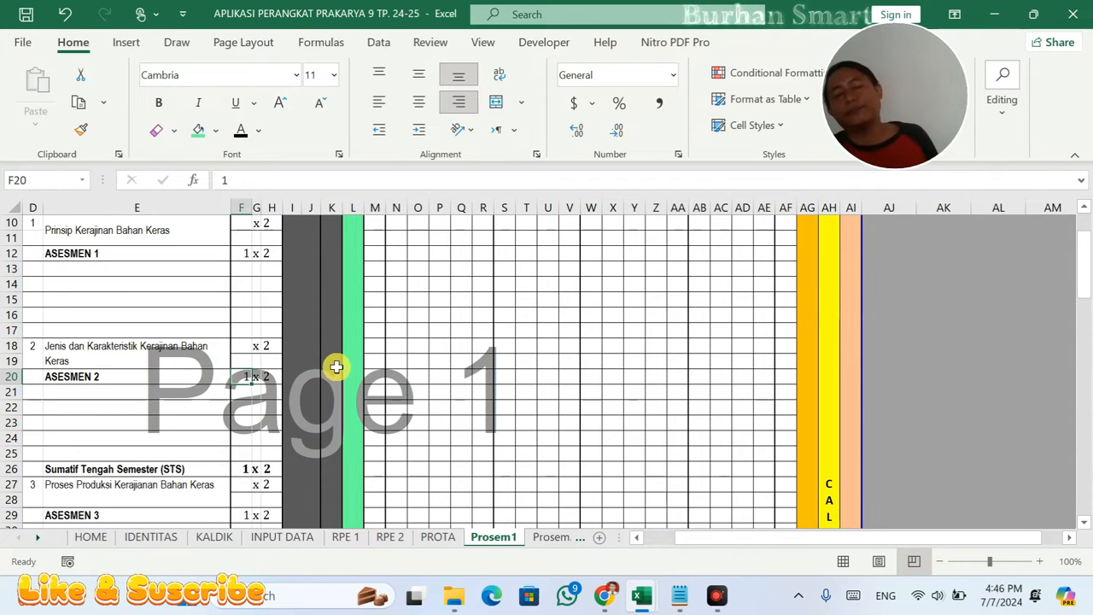
scroll(337, 367, up, 2)
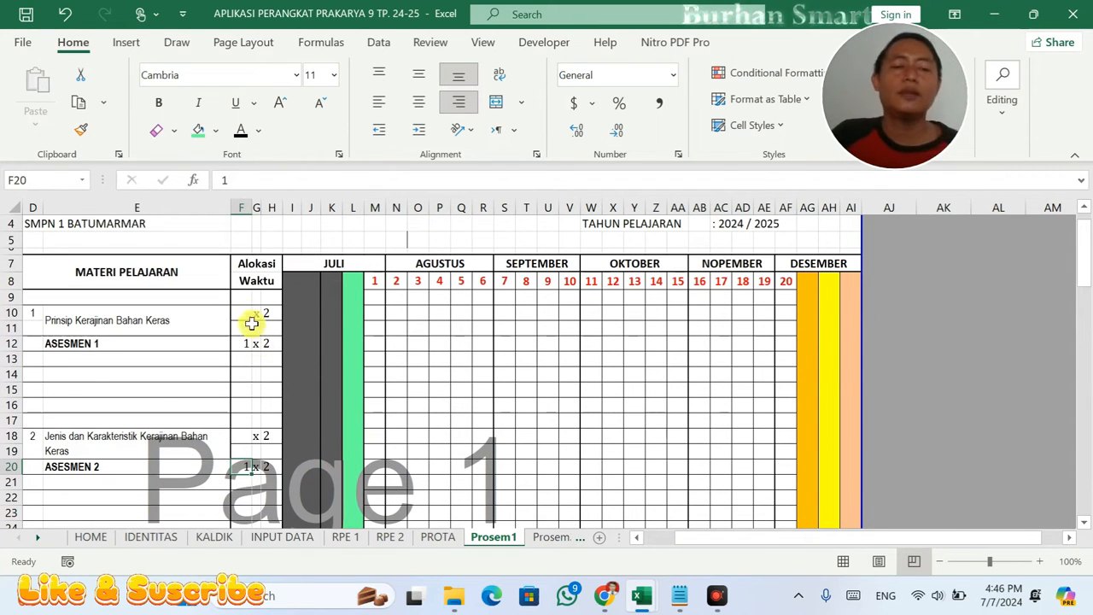
- Unmerge the first topic's cell E10:E11 and set its meeting count in F10 to 4
click(245, 309)
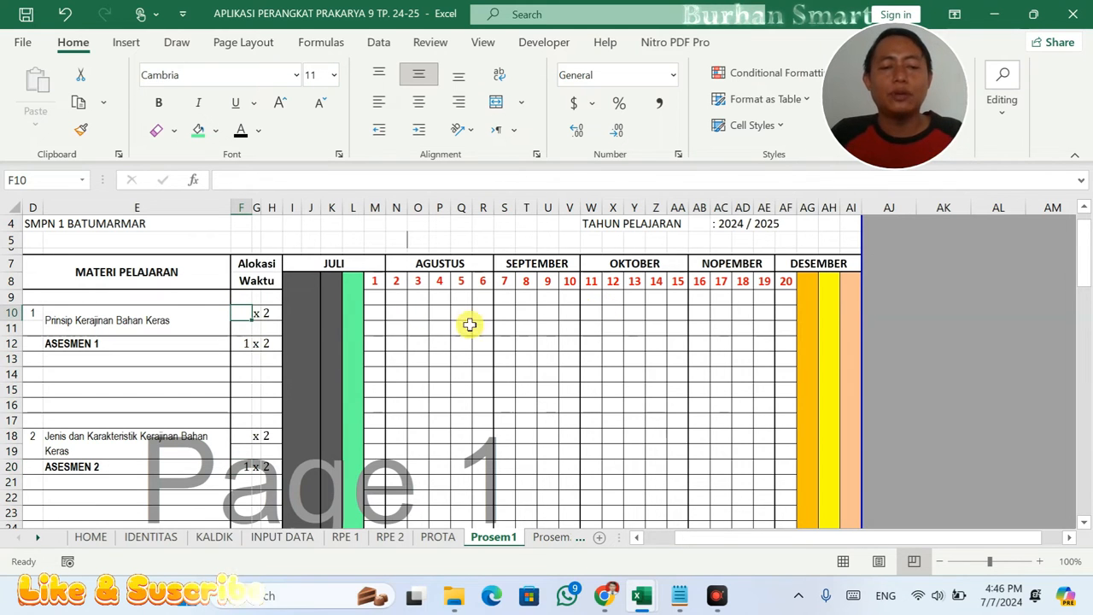
click(147, 321)
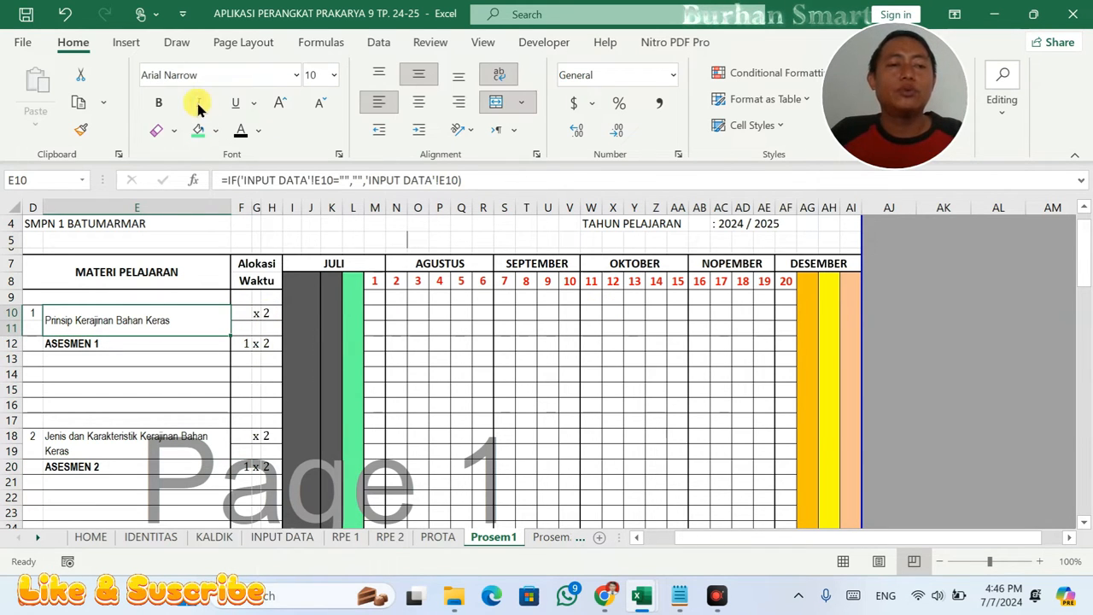
click(249, 312)
click(263, 313)
click(246, 311)
text(4)
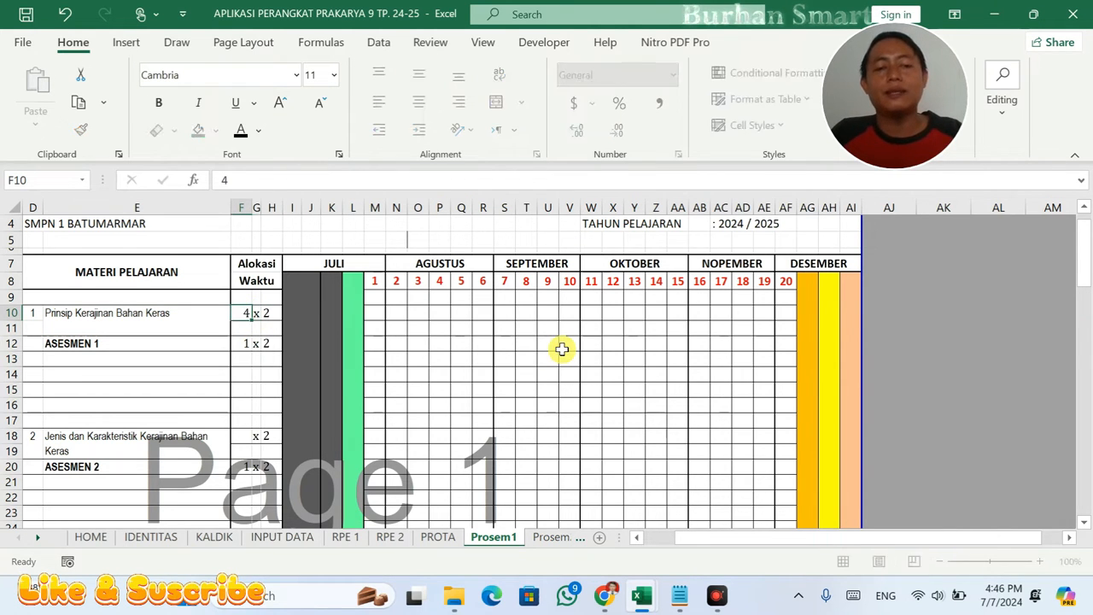
key(Tab)
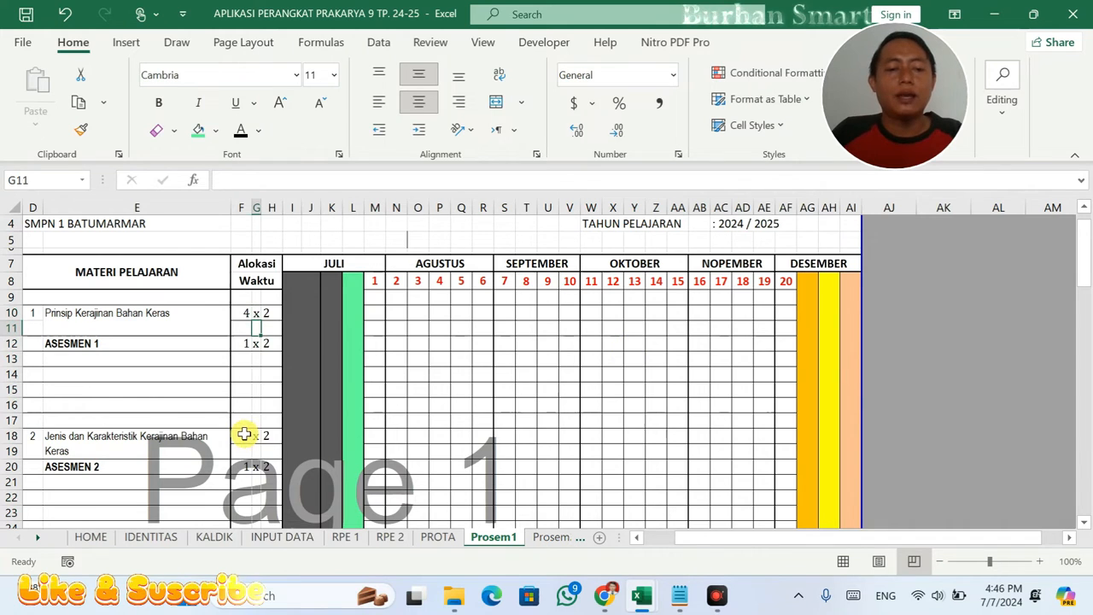
- Set the meeting counts to 4 for topic 2 in F18, 4 for topic 3 in F27 and 3 for topic 4 in F36
click(243, 436)
text(4)
scroll(382, 466, down, 3)
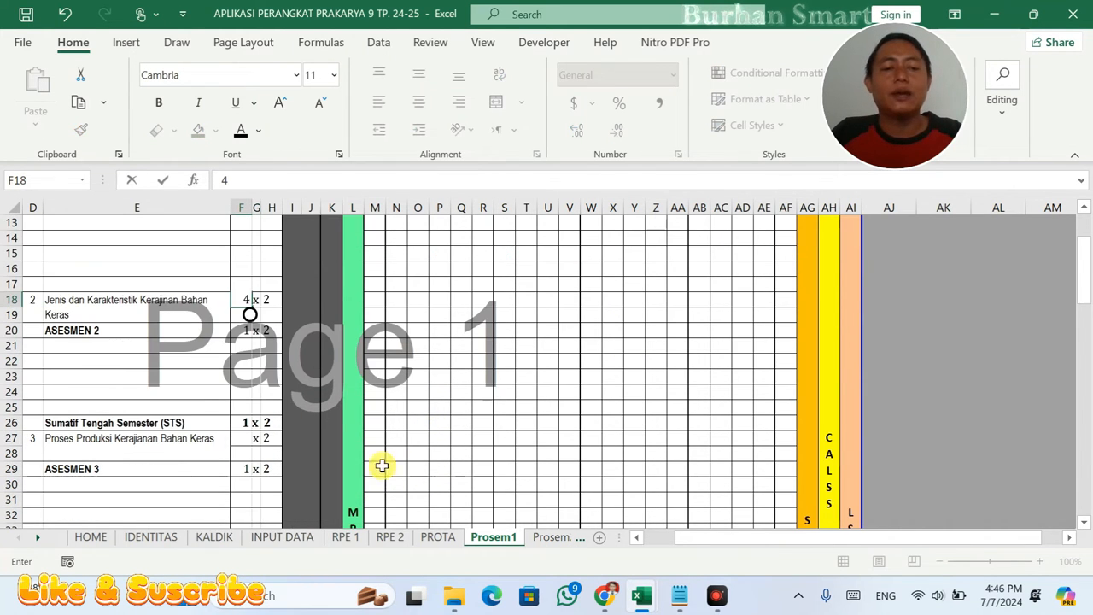
click(240, 442)
text(4)
scroll(353, 446, down, 2)
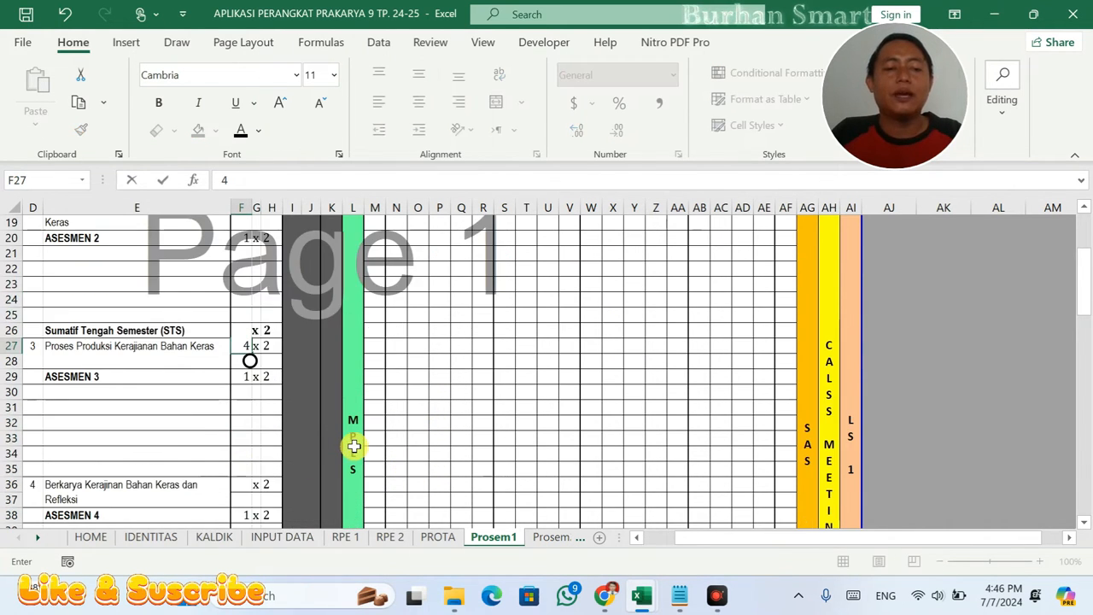
click(246, 483)
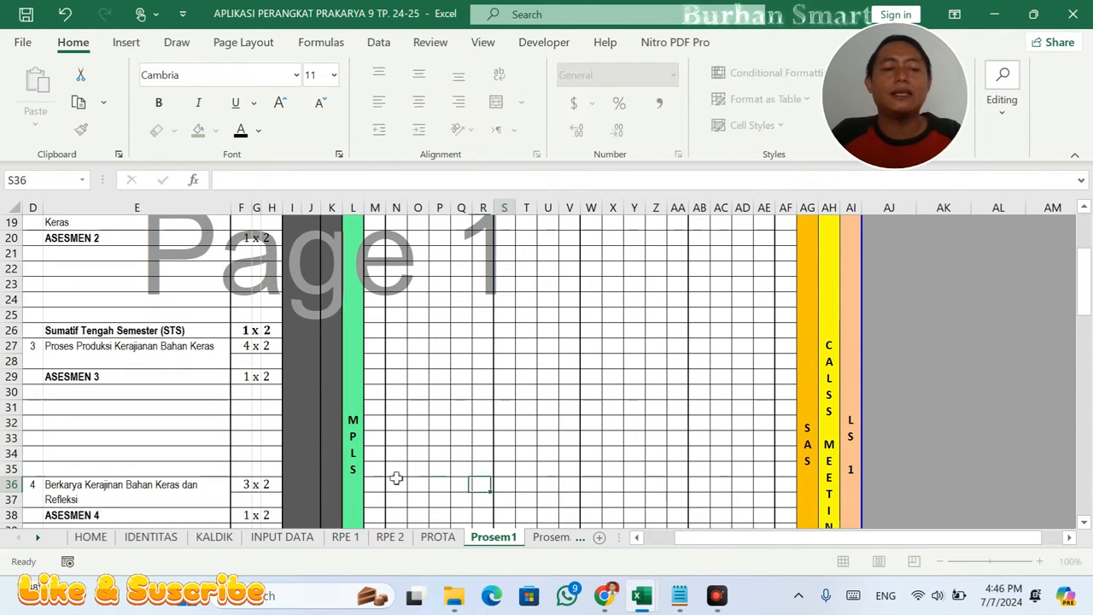
text(3)
- Enter 2 hours for topic 1 in each of weeks 1 to 4 (M10:P10), and remove the bold red formatting from M10
scroll(473, 429, up, 1)
scroll(472, 429, up, 5)
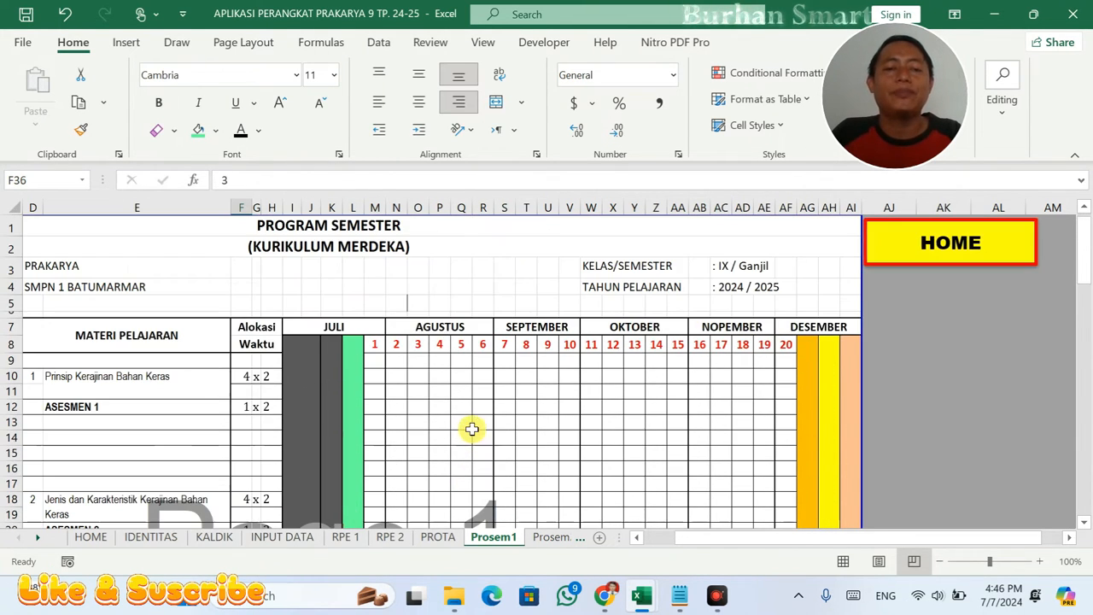
click(373, 380)
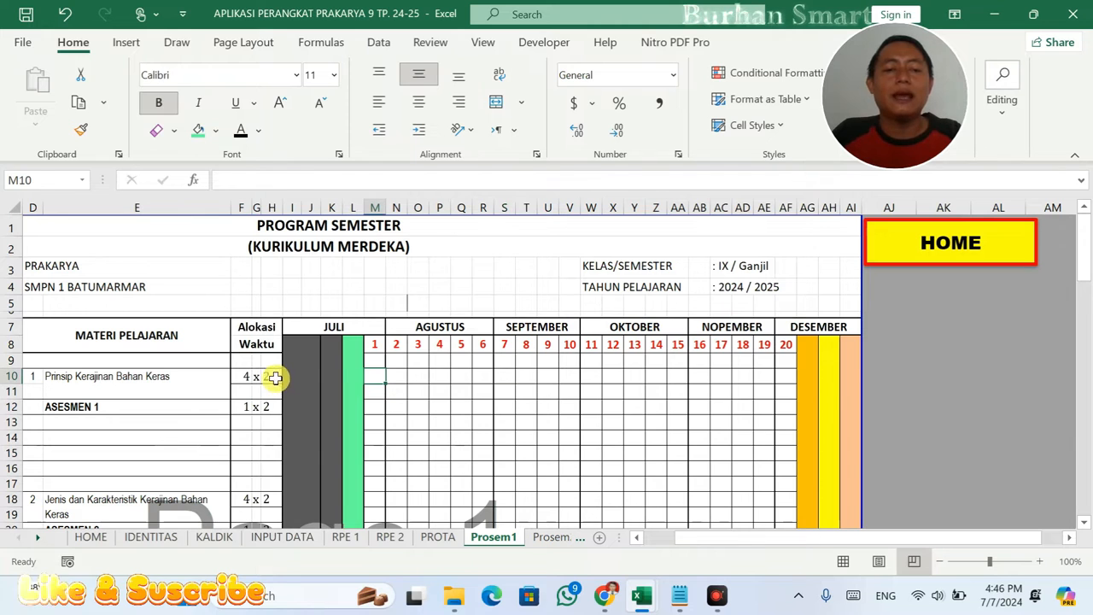
click(274, 376)
click(381, 377)
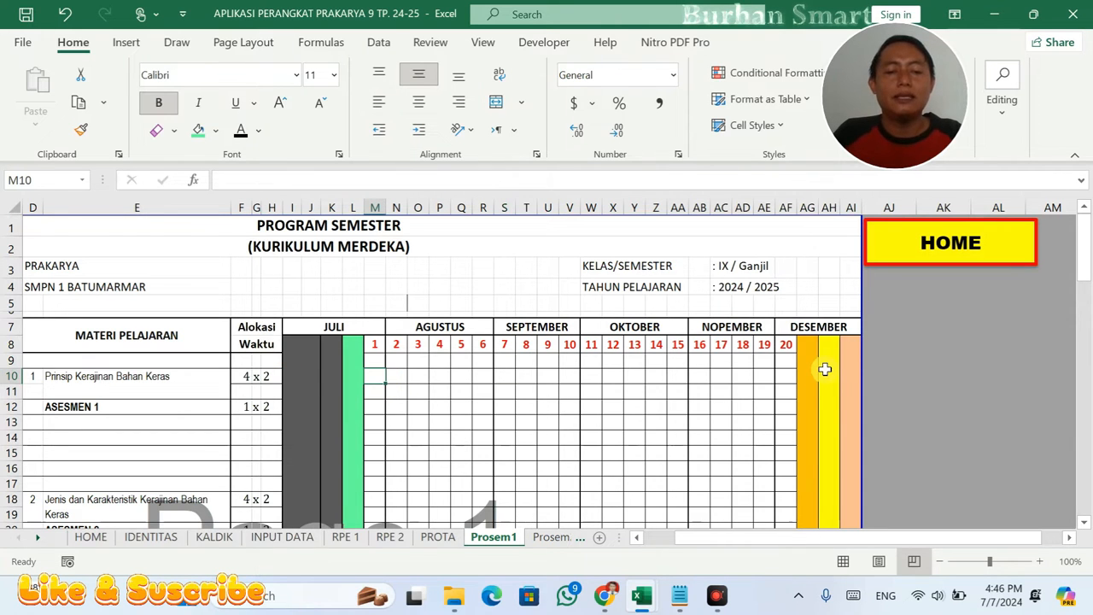
click(256, 392)
click(380, 376)
text(2)
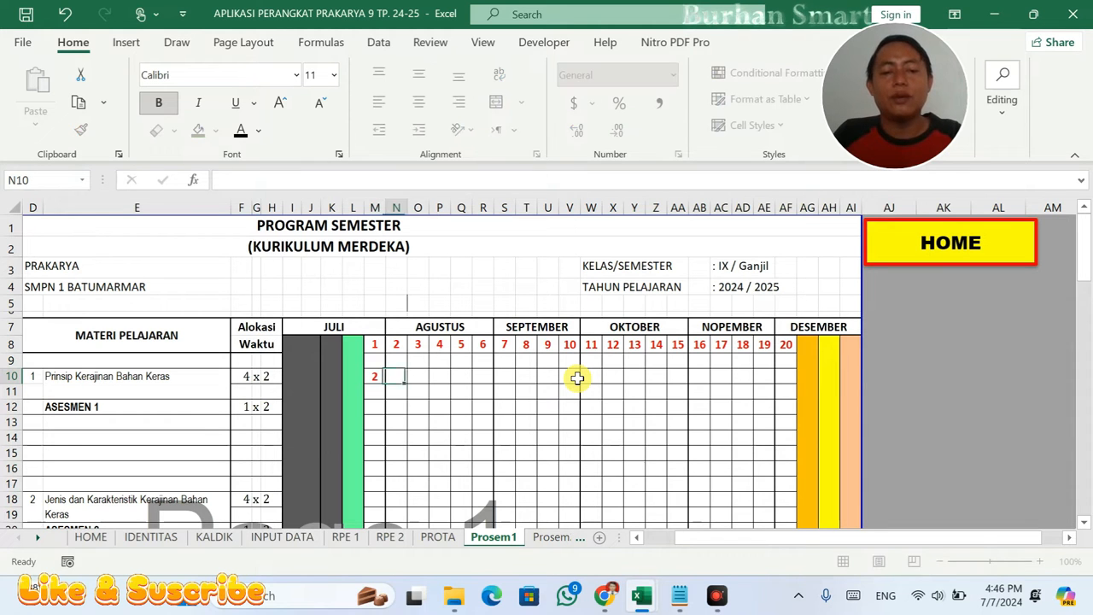
key(Tab)
text(2)
key(Tab)
text(2)
key(Tab)
text(2)
key(Tab)
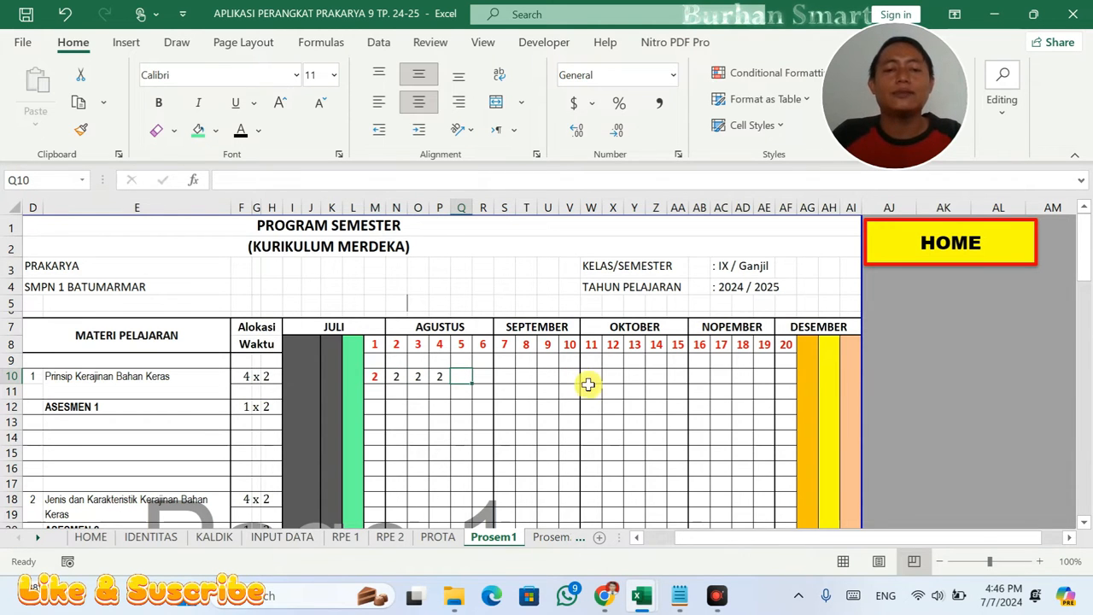
click(381, 377)
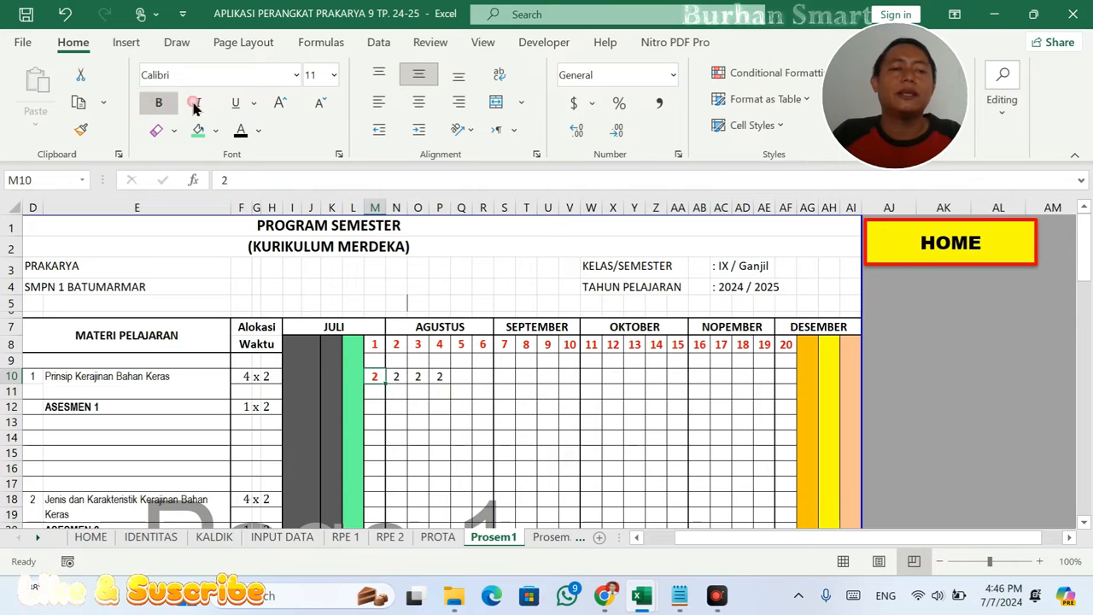
click(476, 360)
- Enter 2 hours for ASESMEN 1 under week 5 in Q12
click(461, 381)
drag(462, 405, 461, 407)
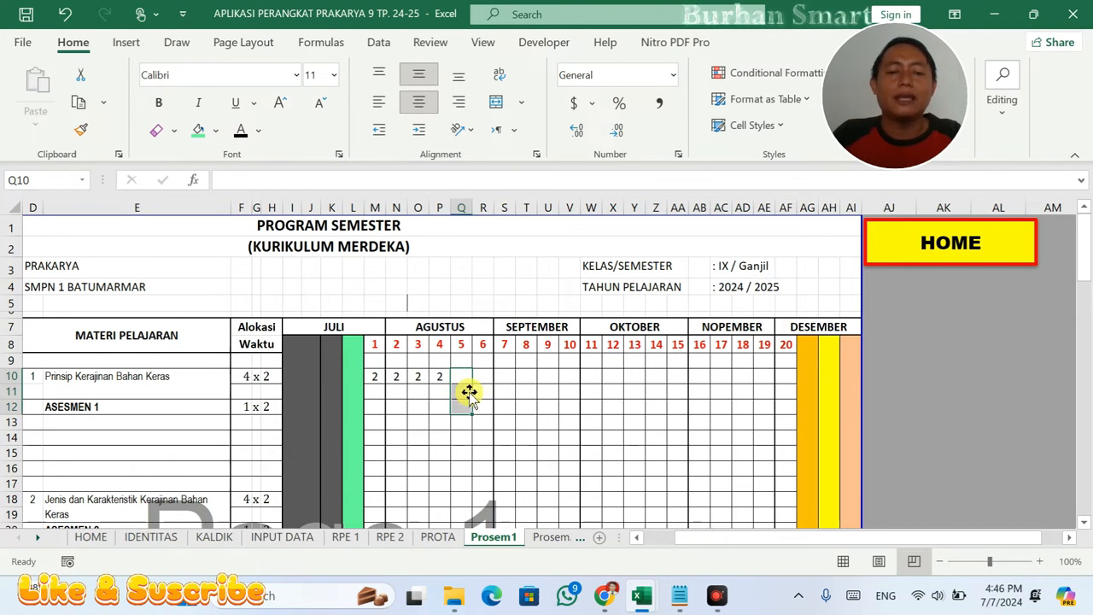
click(463, 408)
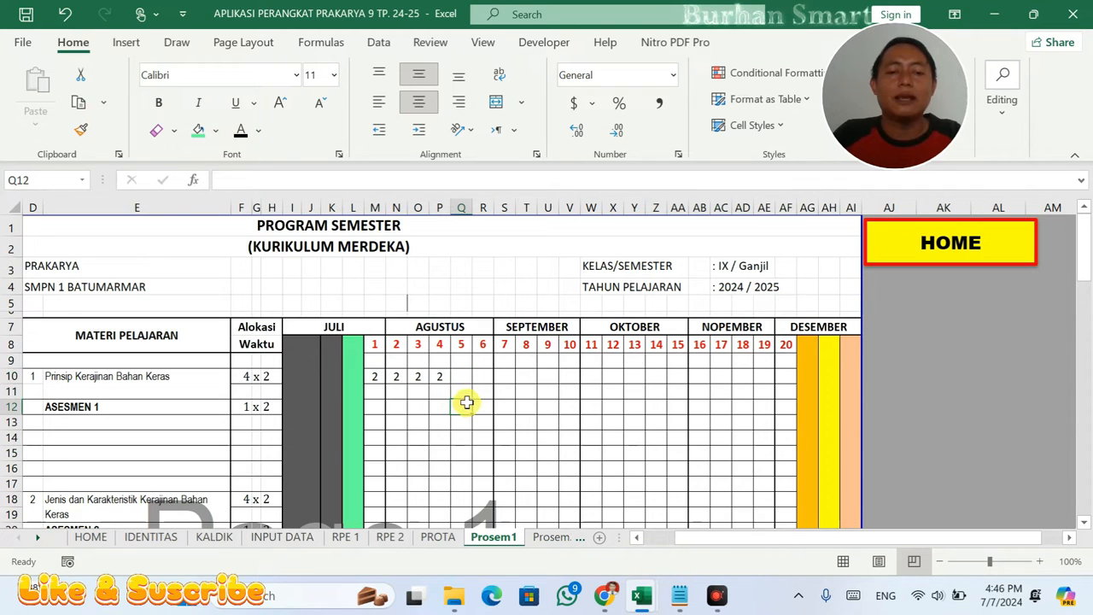
text(2)
key(Return)
click(255, 407)
- Enter 2 hours for topic 2 in each of weeks 6 to 9 (R18:U18)
click(420, 485)
click(483, 501)
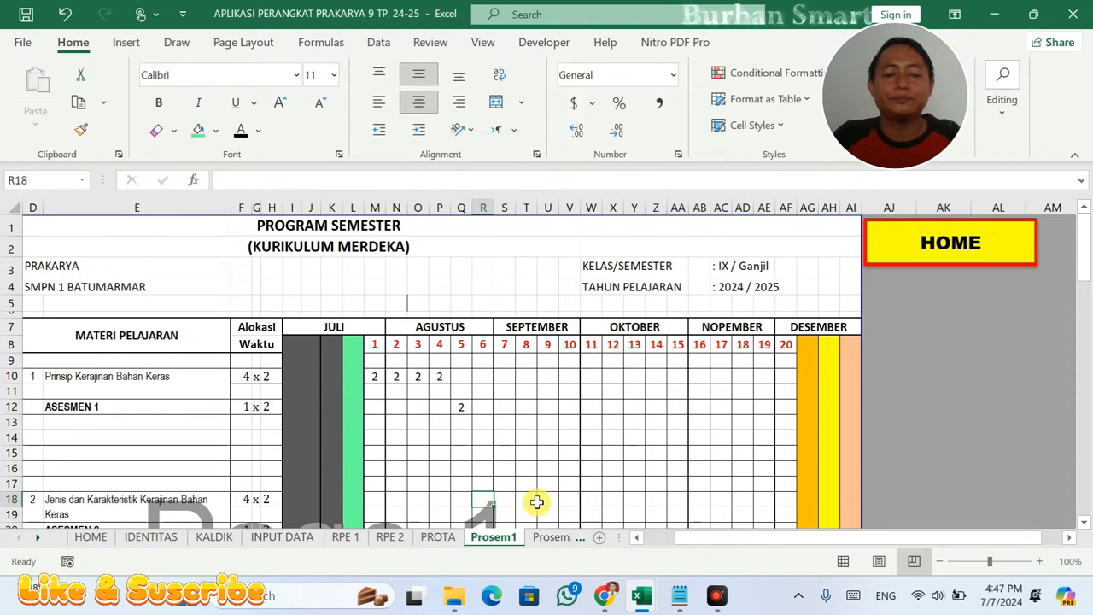
text(2)
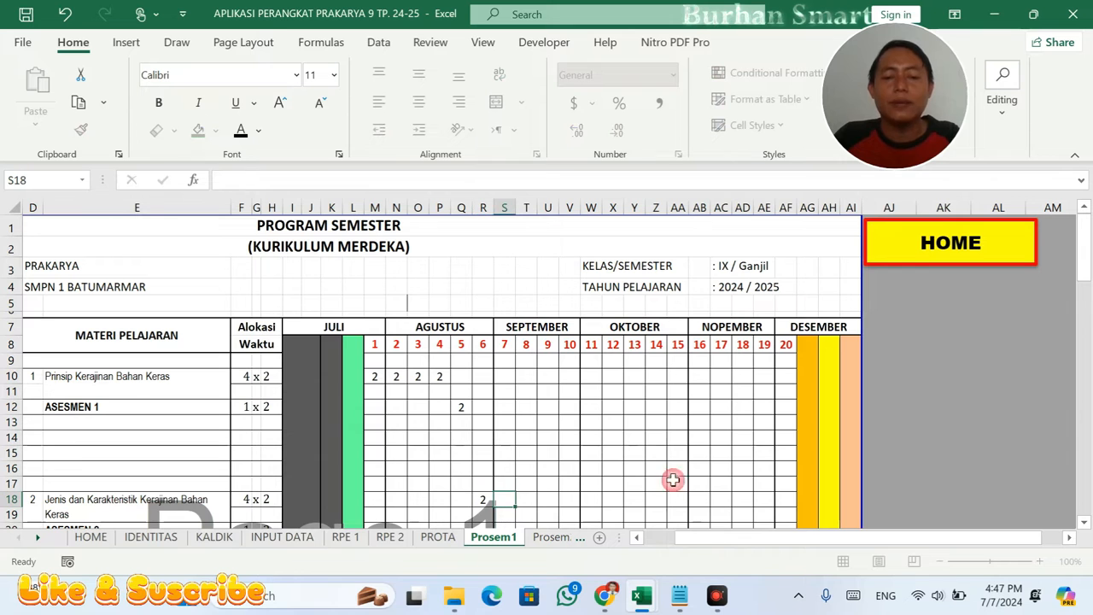
key(Right)
text(2)
key(Right)
text(2)
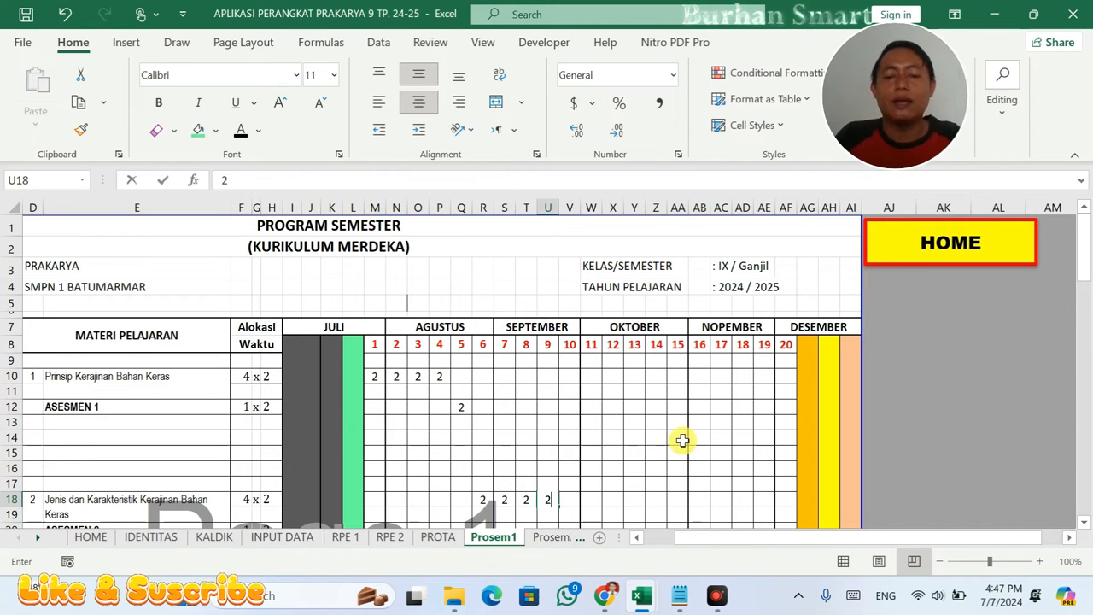
- Enter 2 hours for ASESMEN 2 in V20 and 2 for Sumatif Tengah Semester in W26, and remove the bold from both cells
scroll(681, 435, down, 2)
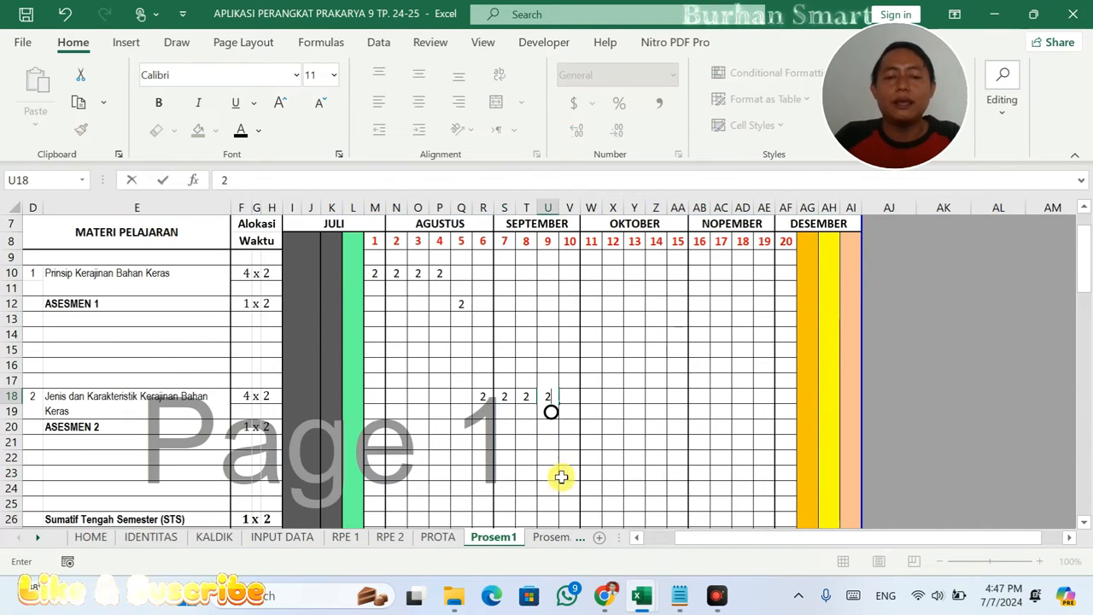
click(568, 428)
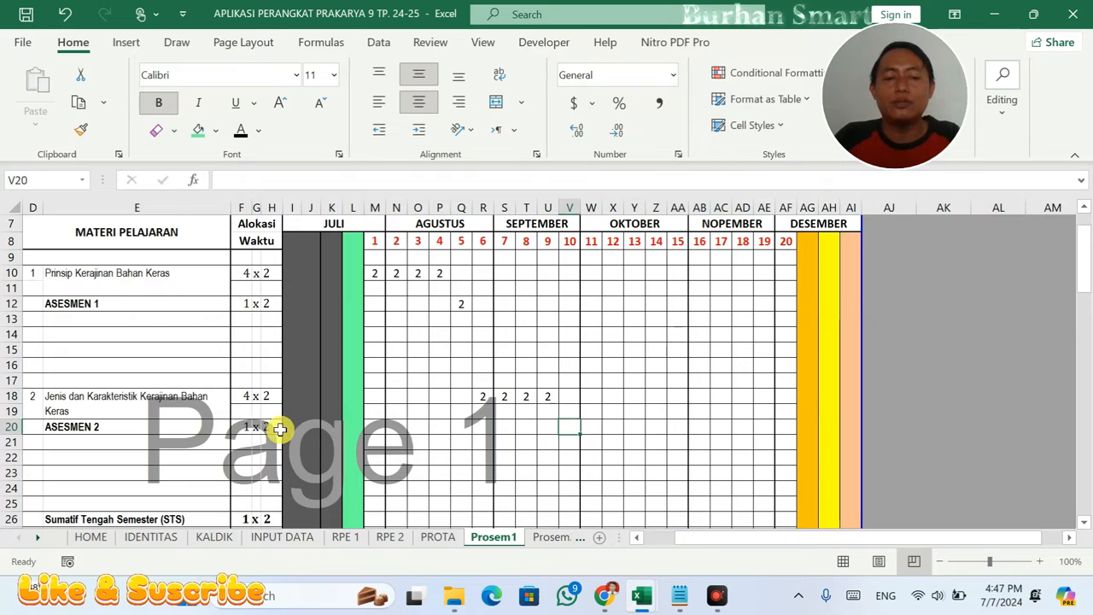
text(2)
click(590, 521)
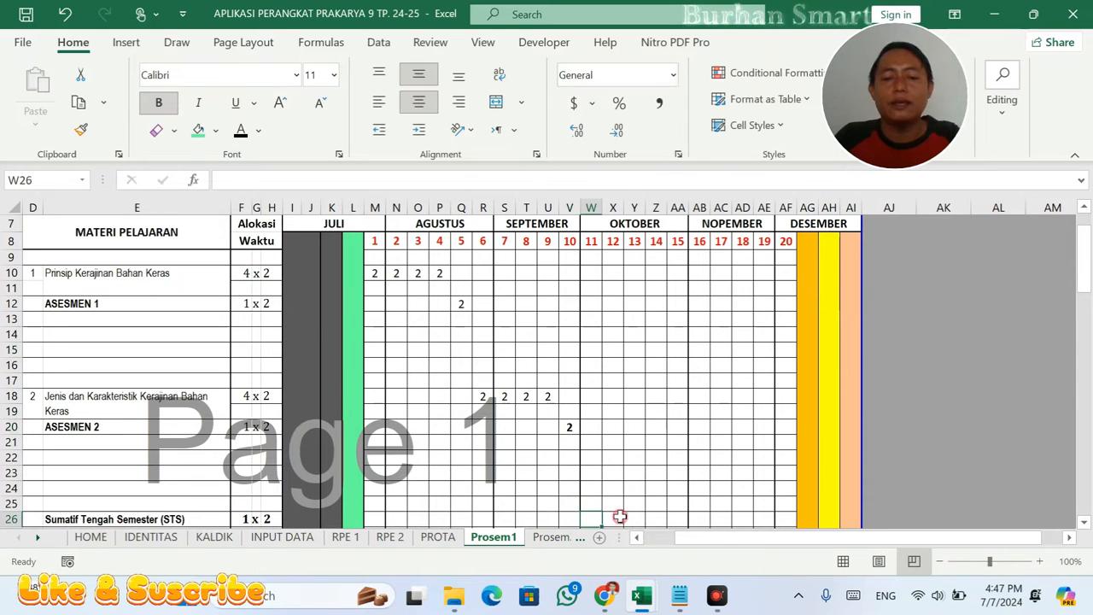
scroll(620, 515, down, 2)
text(2)
click(631, 375)
drag(570, 333, 592, 422)
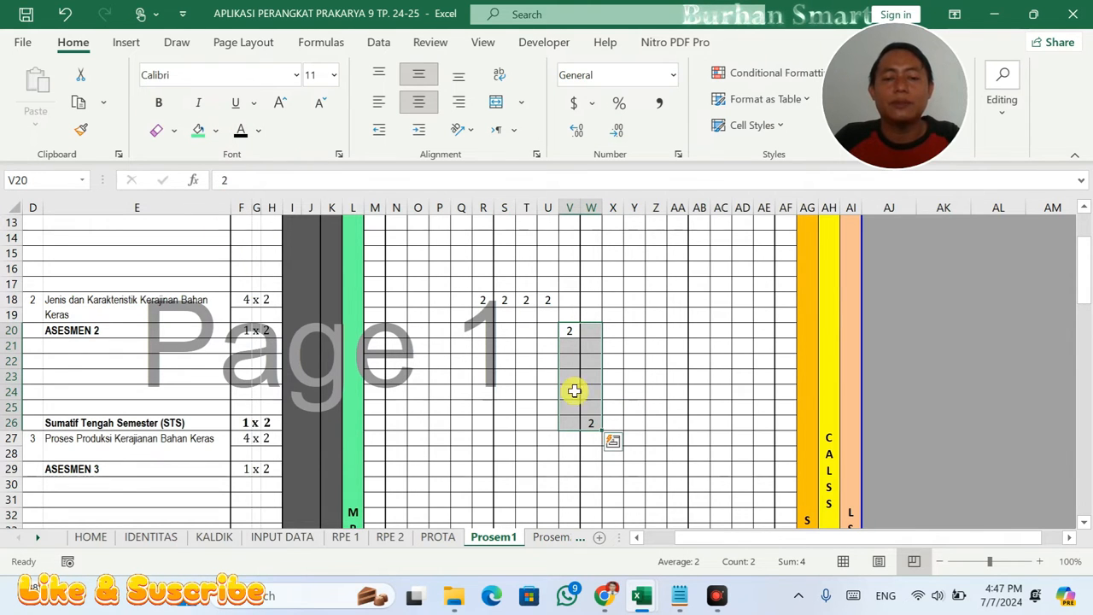
- Enter 2 hours for topic 3 in each of the four weeks X27:AA27, and remove the bold from AA27
click(591, 439)
click(246, 438)
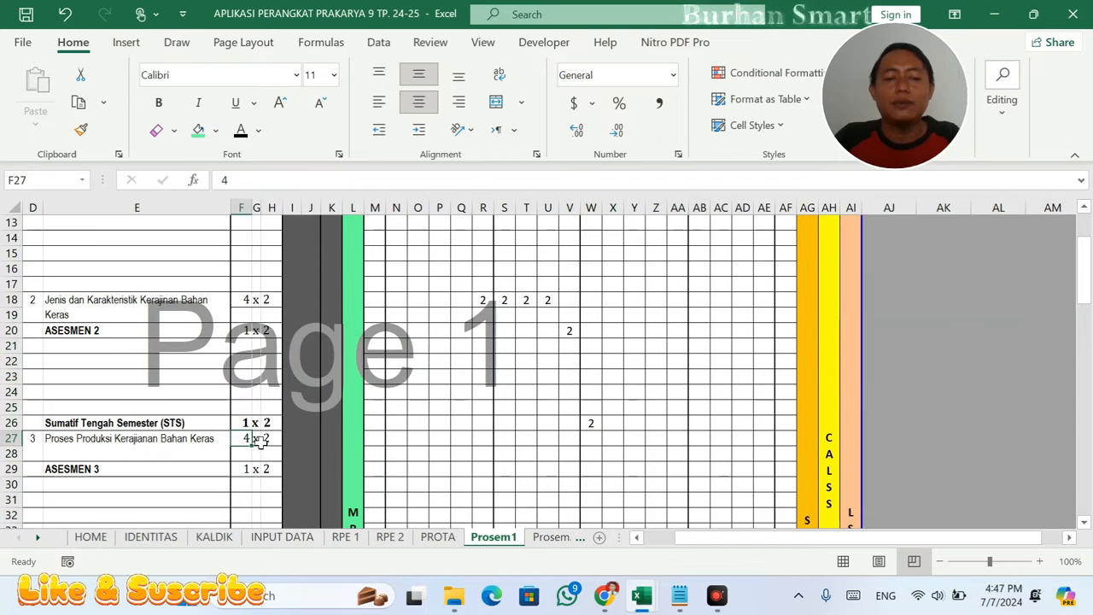
click(613, 438)
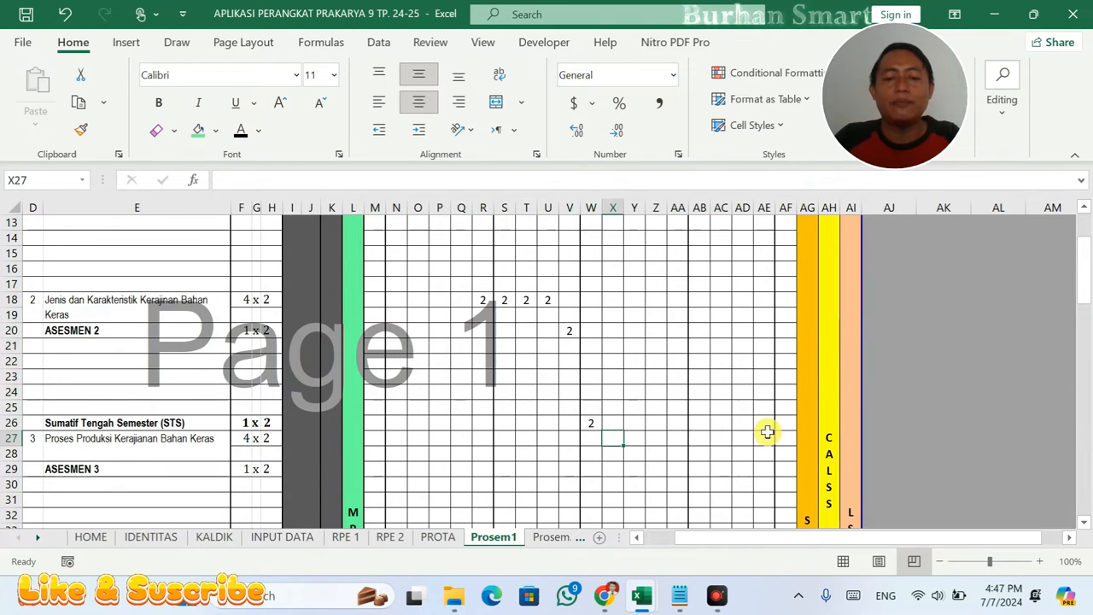
text(2)
key(Tab)
text(2)
key(Tab)
text(2)
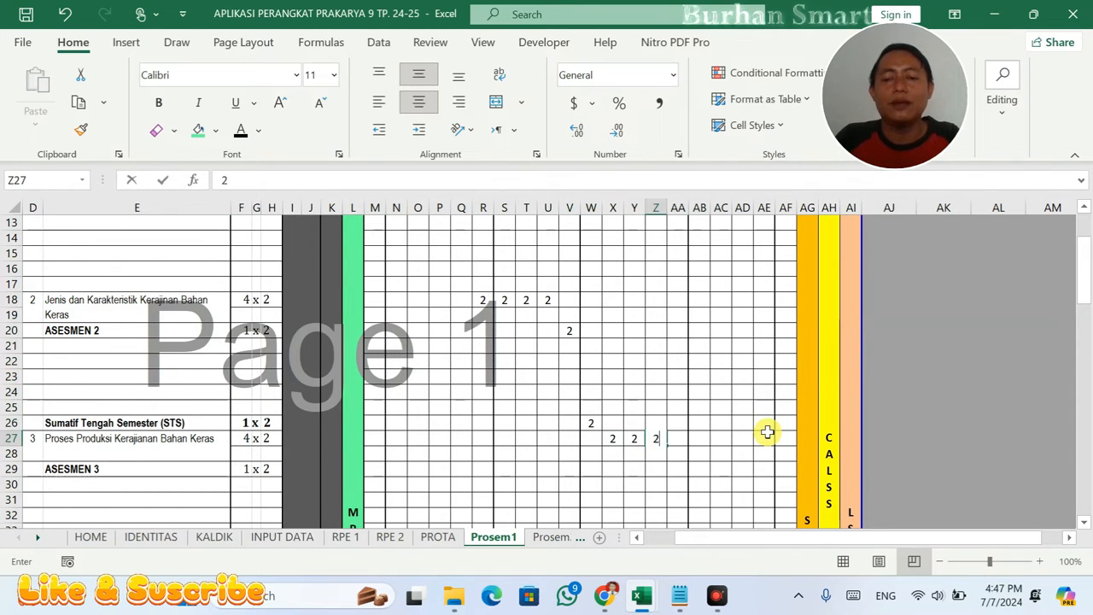
key(Tab)
text(2)
key(ctrl+Return)
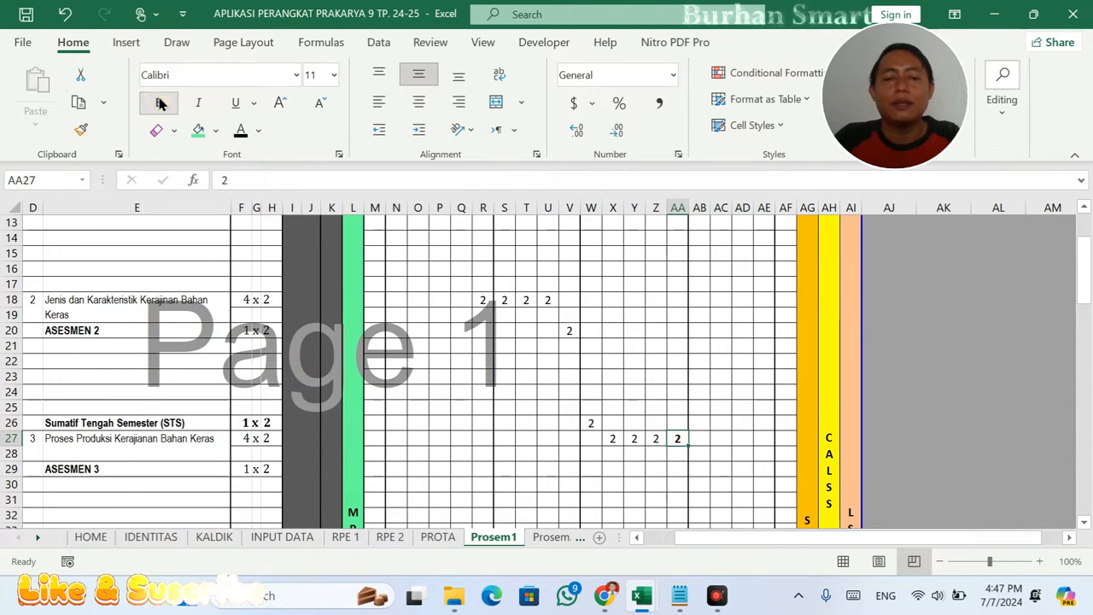
- Enter 2 hours for ASESMEN 3 in AB30, in the week following topic 3
scroll(707, 418, down, 2)
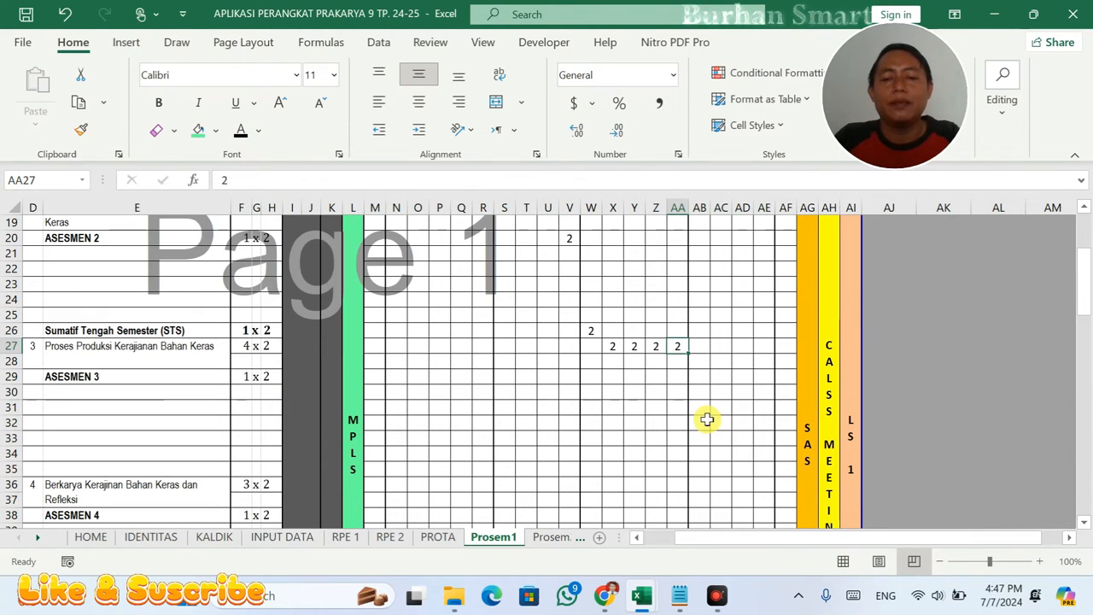
click(246, 344)
text(4)
click(703, 361)
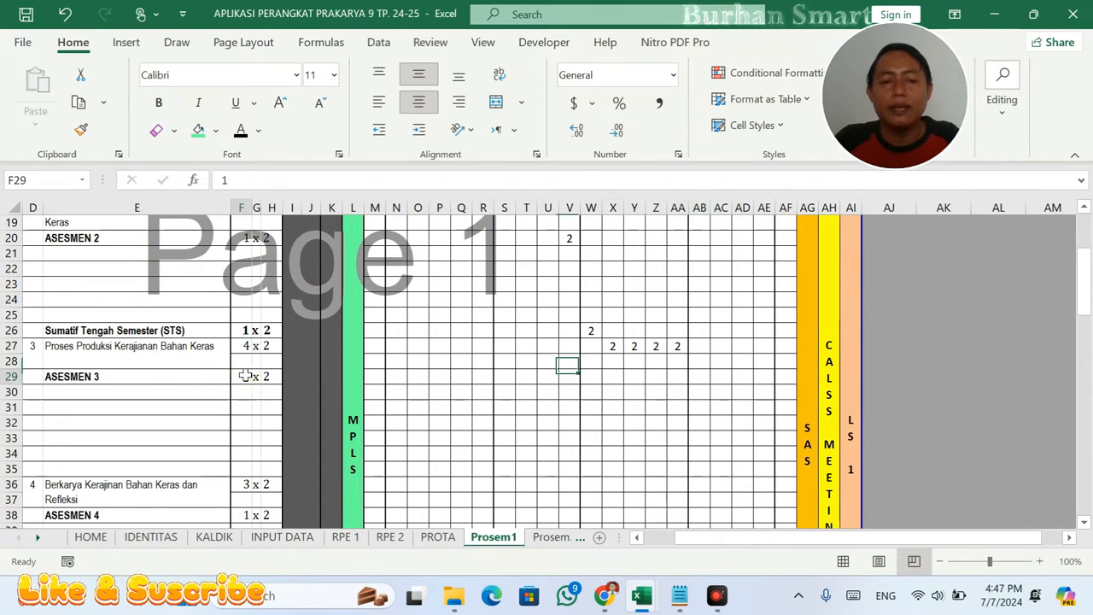
click(246, 376)
click(703, 391)
text(2)
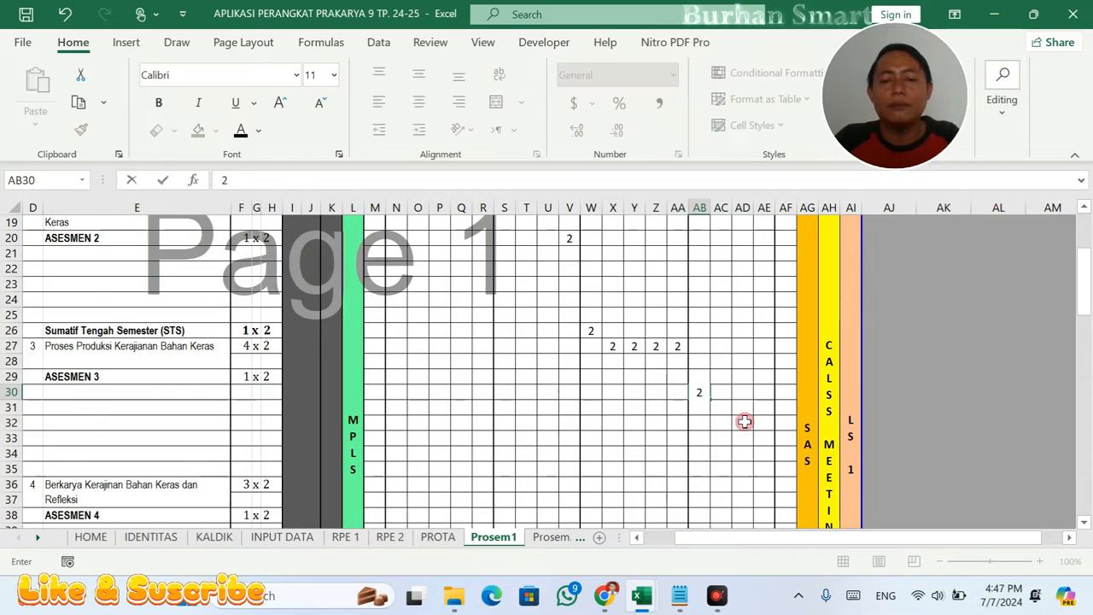
click(744, 421)
- Enter 2 hours for topic 4 in each of the three weeks AC36:AE36
scroll(745, 421, down, 2)
click(245, 392)
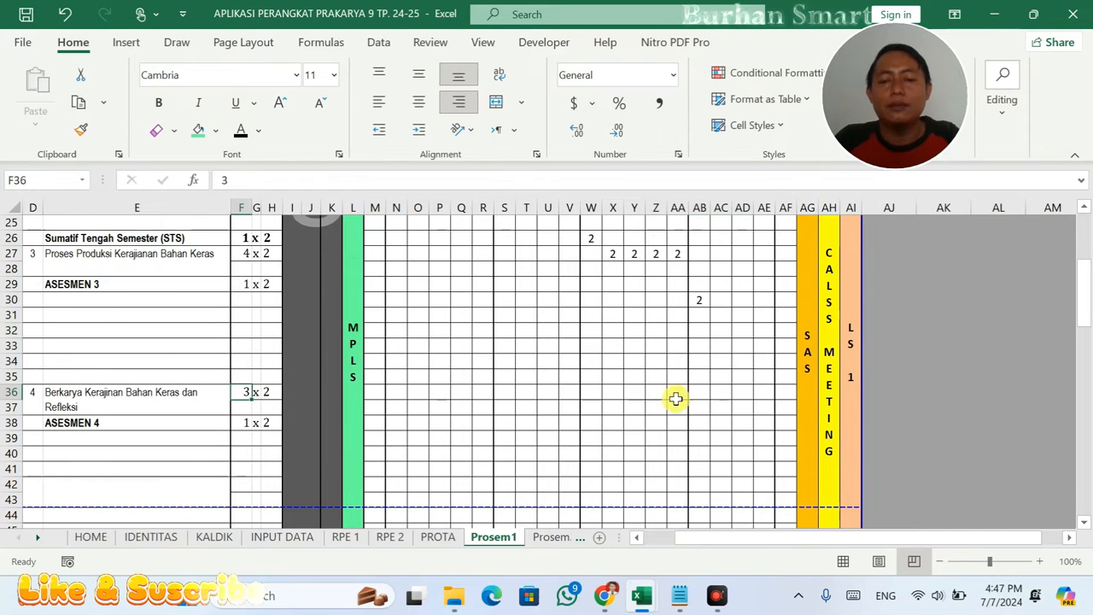
click(720, 393)
text(2)
key(Tab)
text(2)
key(Tab)
text(2)
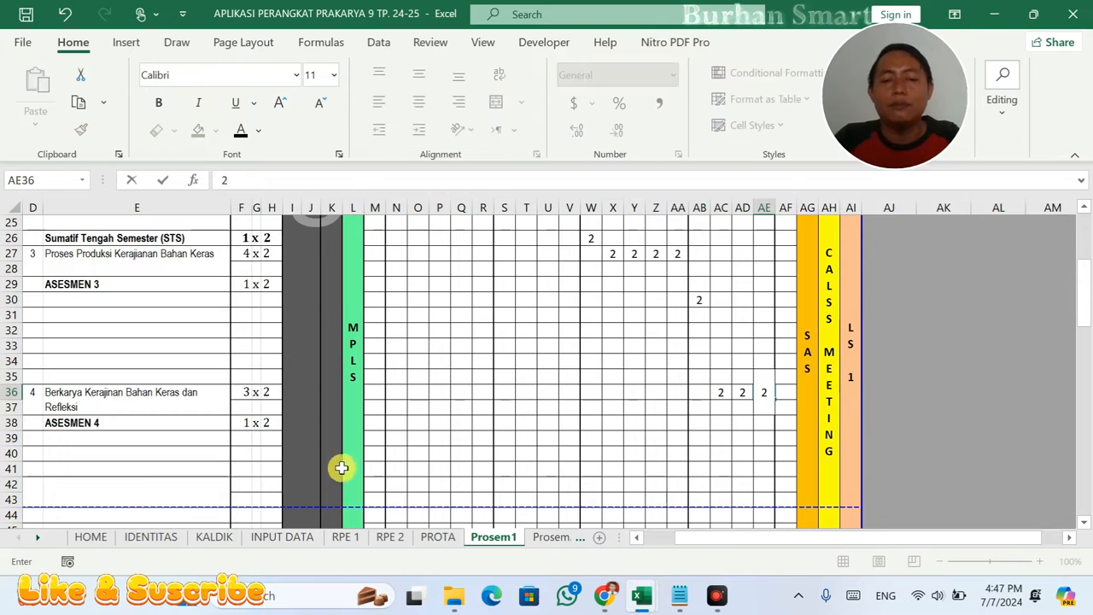
- Enter 2 hours for ASESMEN 4 in AF38, the last week before the SAS column
click(256, 419)
click(777, 423)
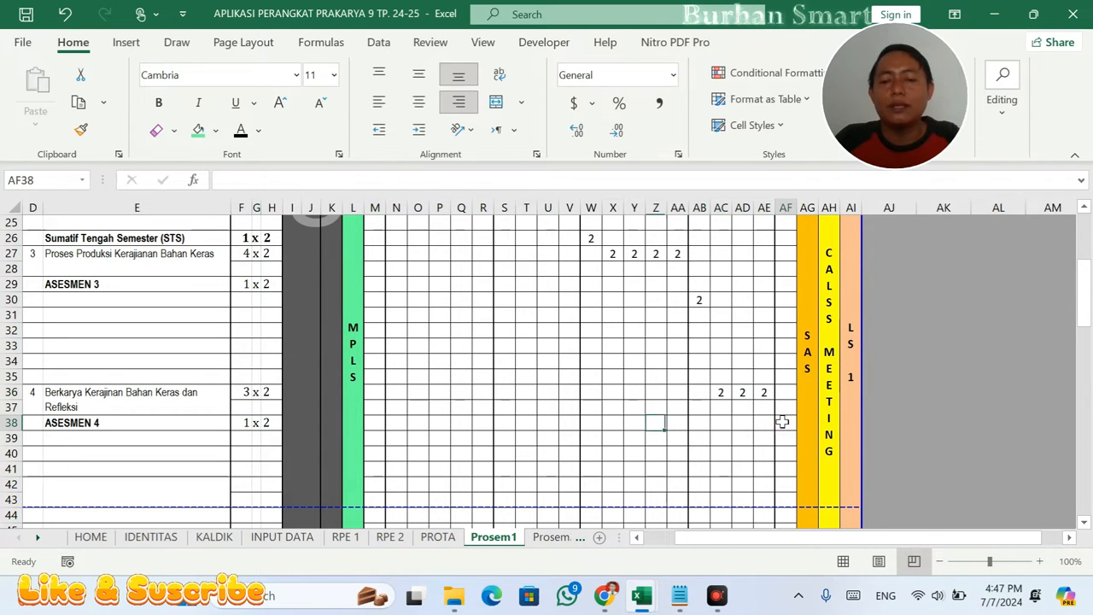
text(2)
key(Return)
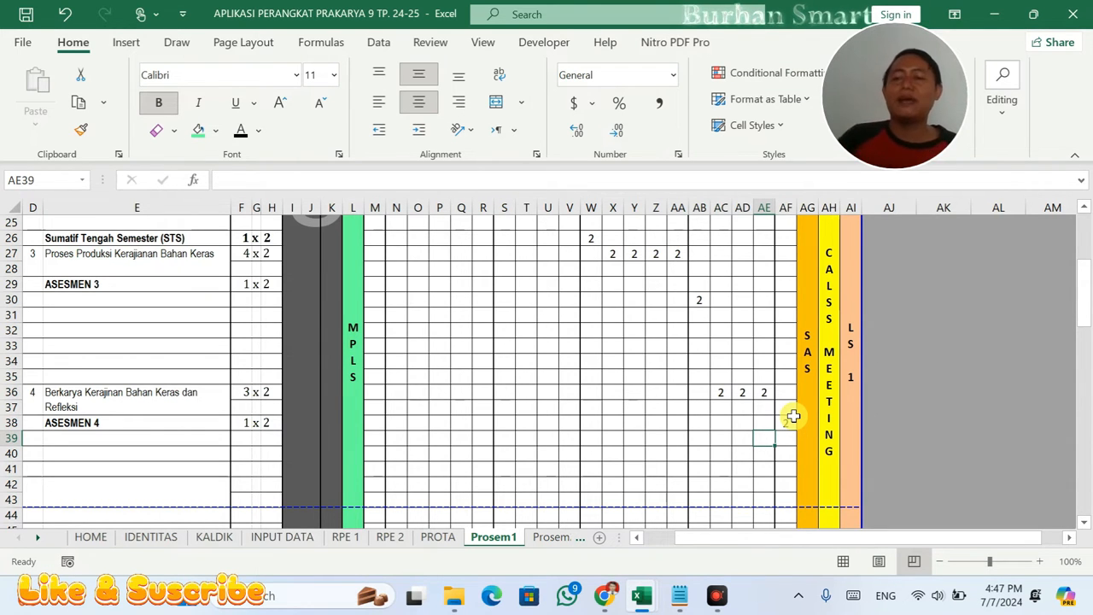
- Enter 5 in the empty cell U33
click(548, 345)
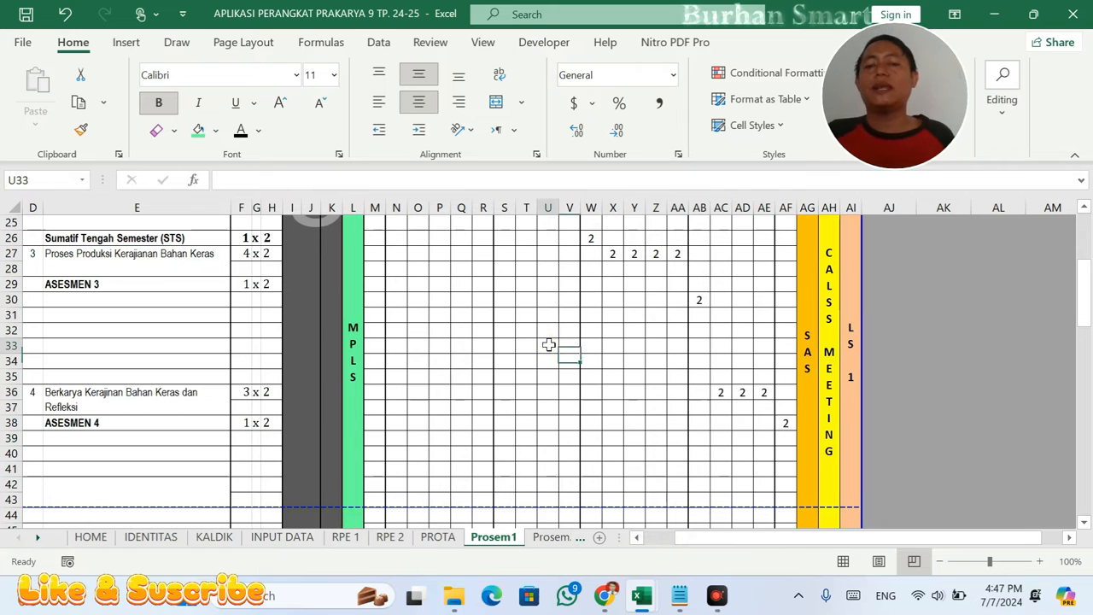
text(5)
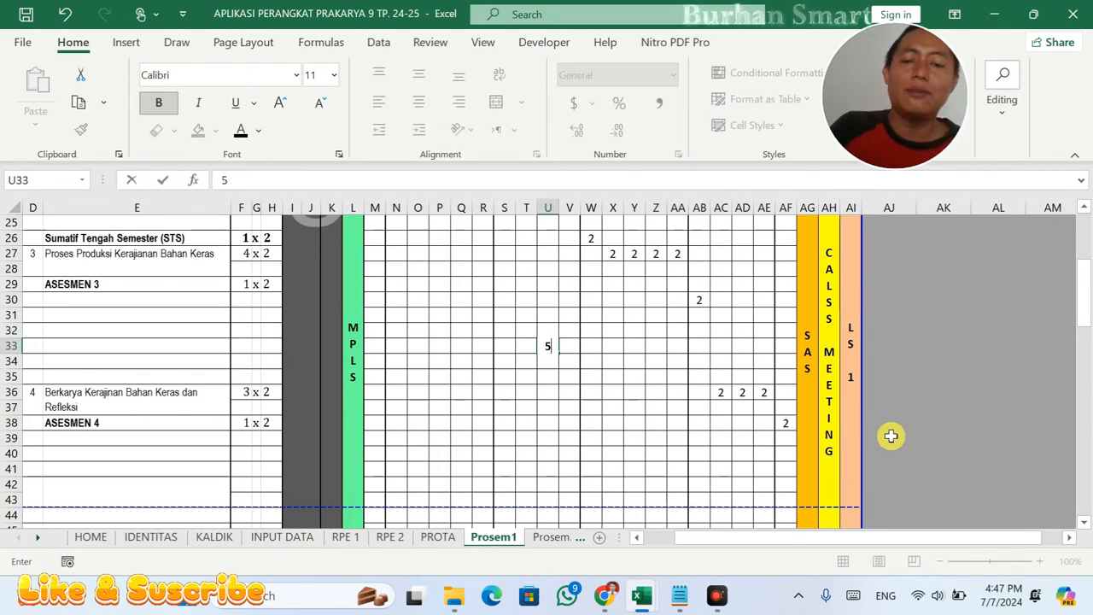
- Discard the stray entry in cell U33 of Prosem1 and open the Prosem2 sheet
key(BackSpace)
key(Return)
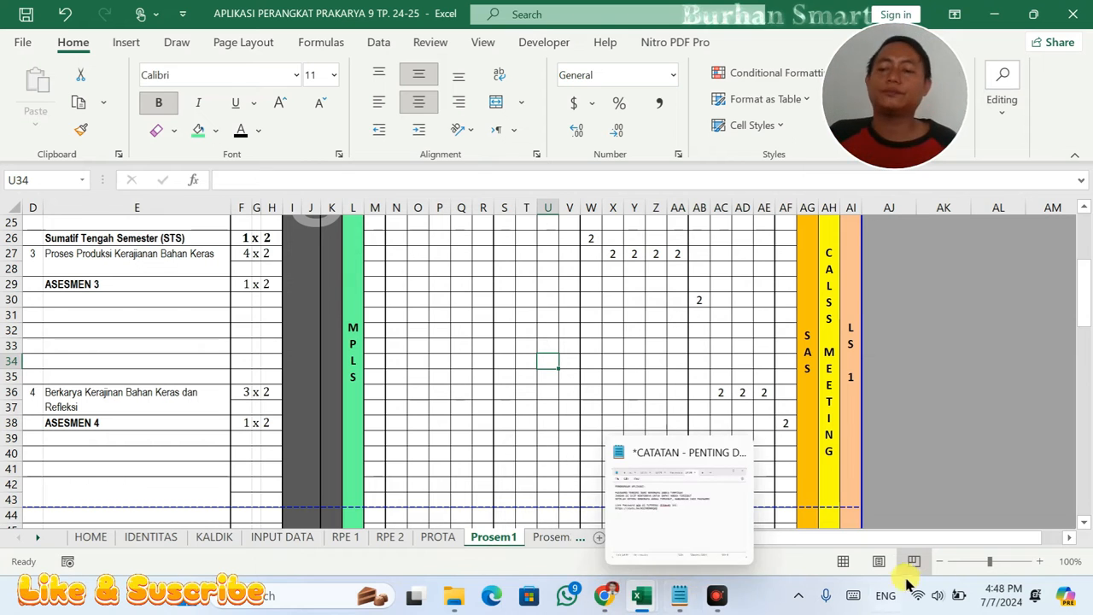
click(564, 540)
scroll(469, 417, up, 2)
scroll(469, 418, down, 2)
click(470, 398)
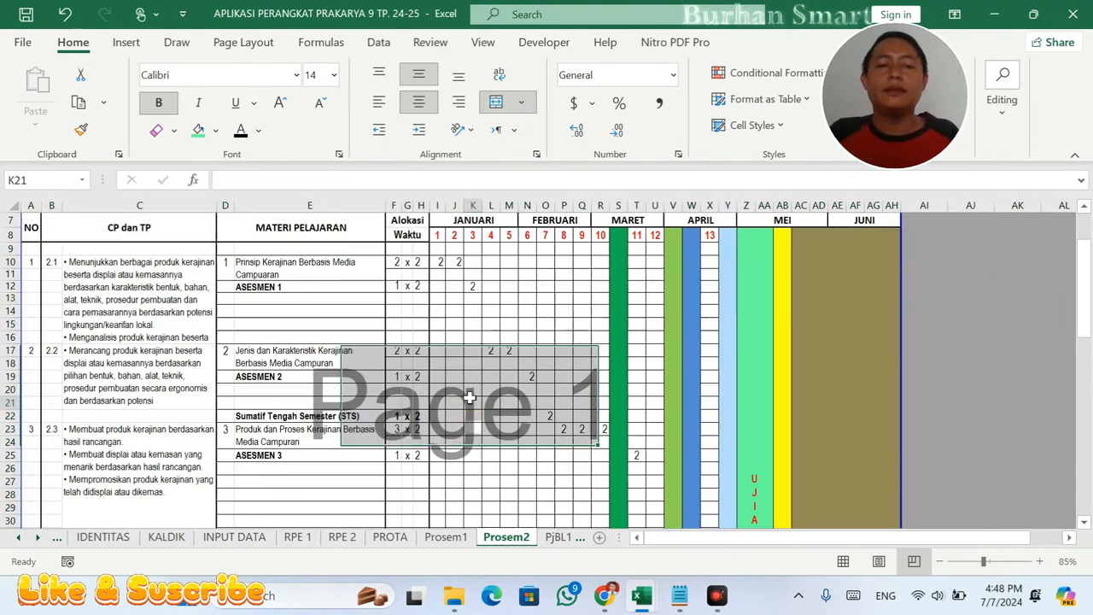
- Remove the fill colour from the semester grid in columns I to AH, from row 8 downward
click(467, 287)
drag(437, 240, 814, 243)
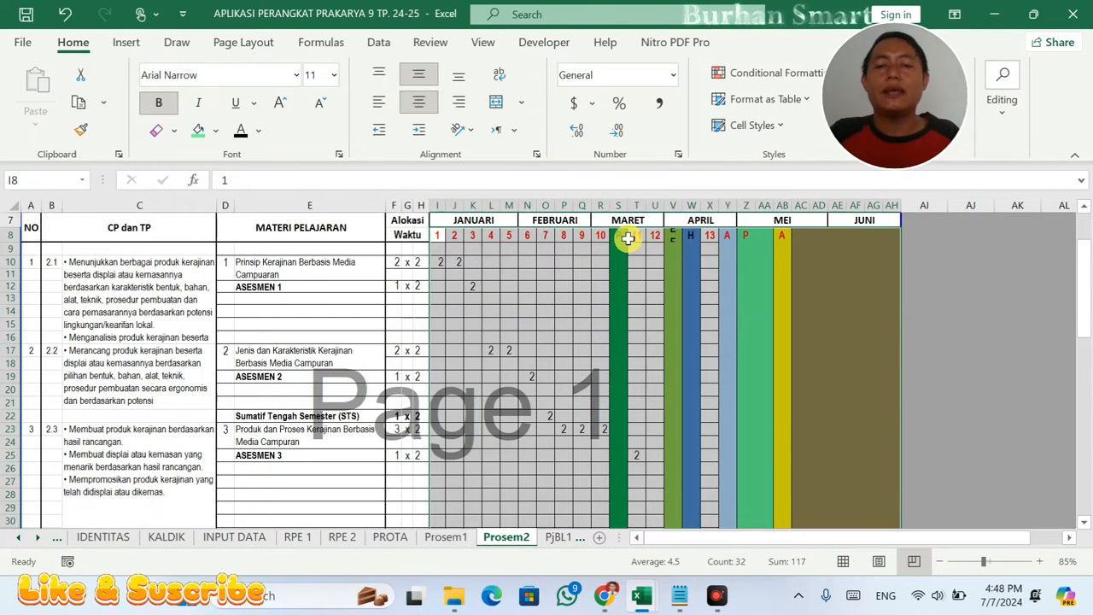
click(216, 130)
click(221, 371)
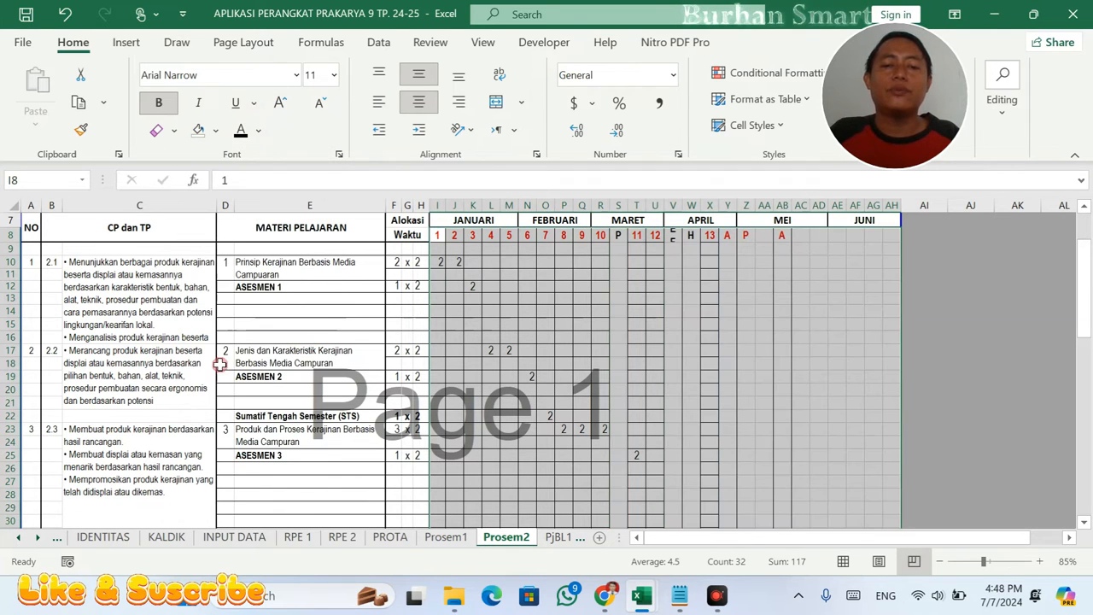
- Apply all borders to the semester grid in columns I to AH, from row 8 downward
click(215, 132)
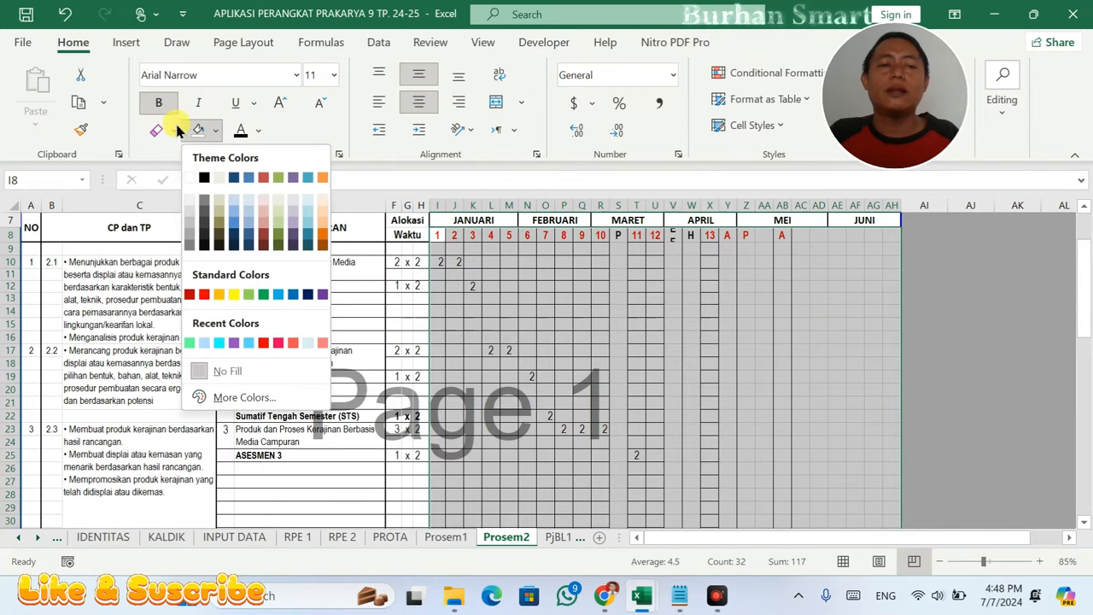
click(175, 130)
click(176, 129)
click(175, 312)
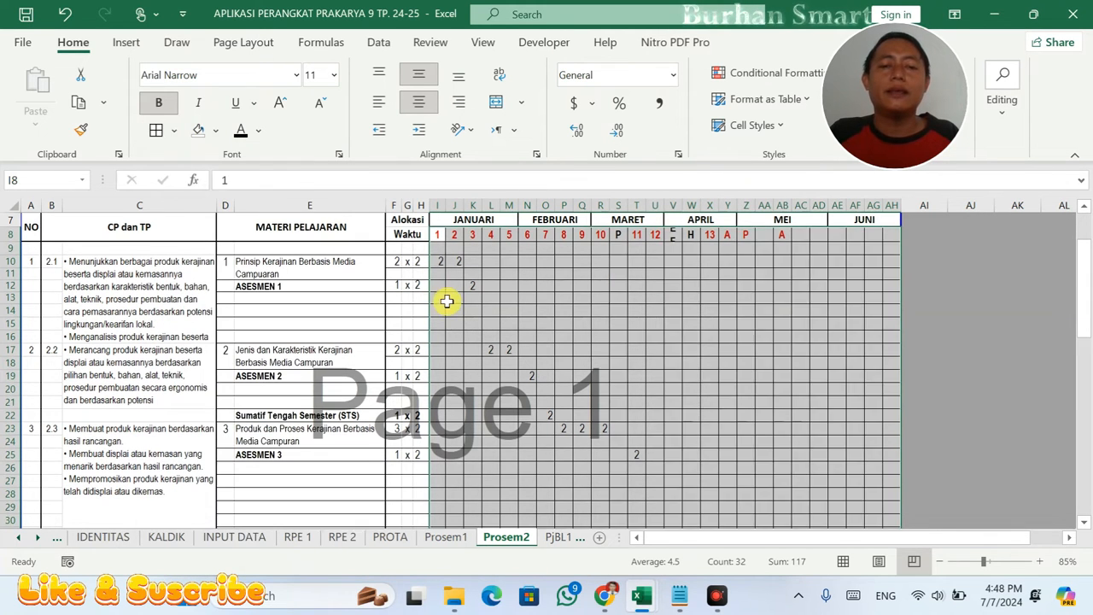
click(448, 299)
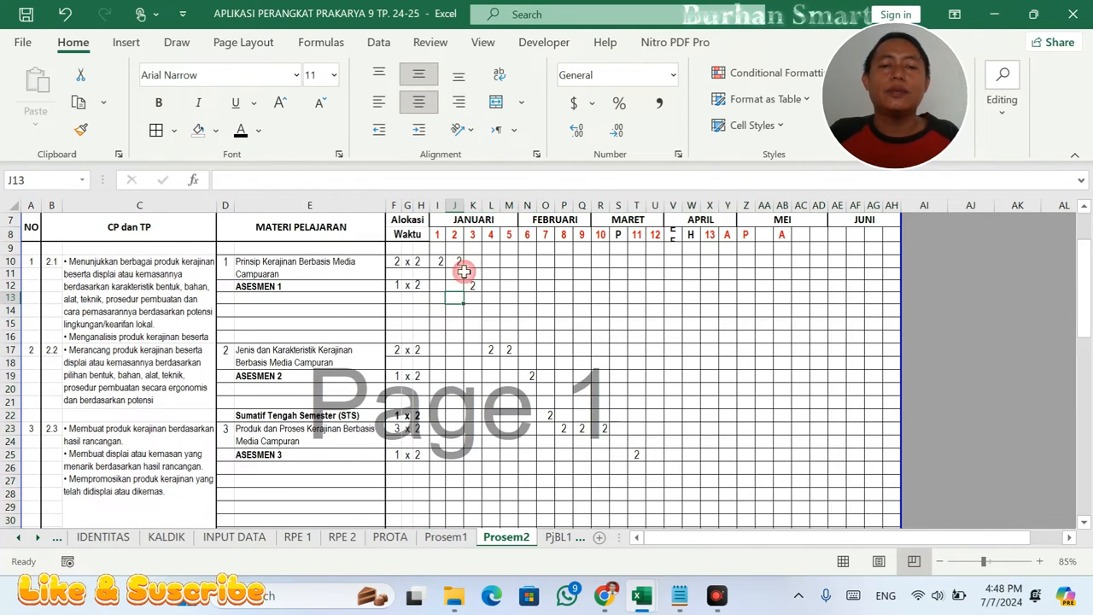
- Apply thick outside borders to the month header row I7:AH7 and to the grid I9:AH58
click(448, 222)
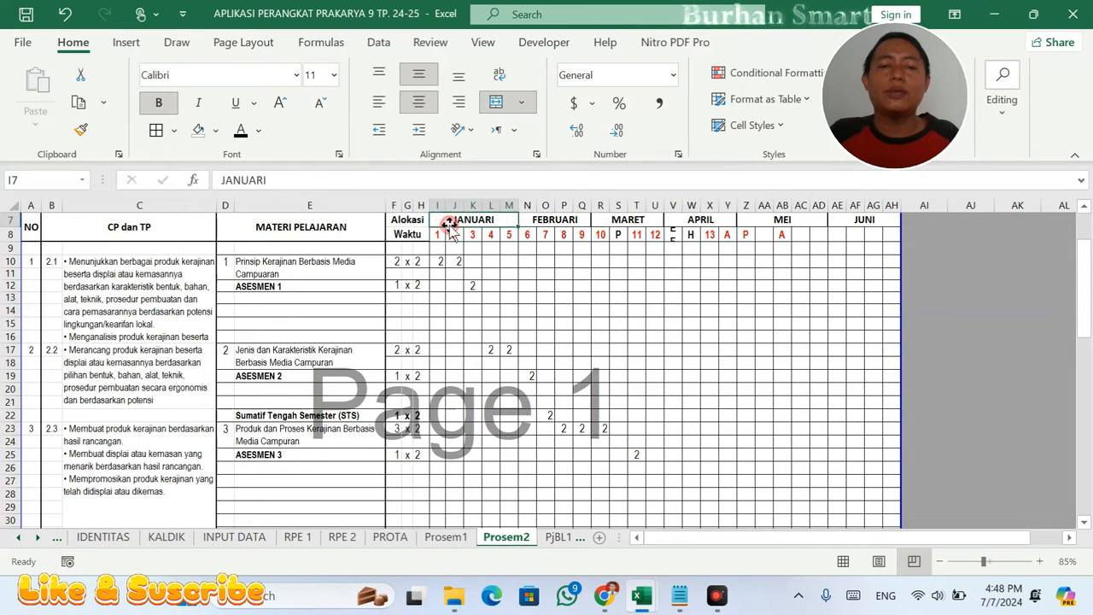
drag(473, 220, 863, 219)
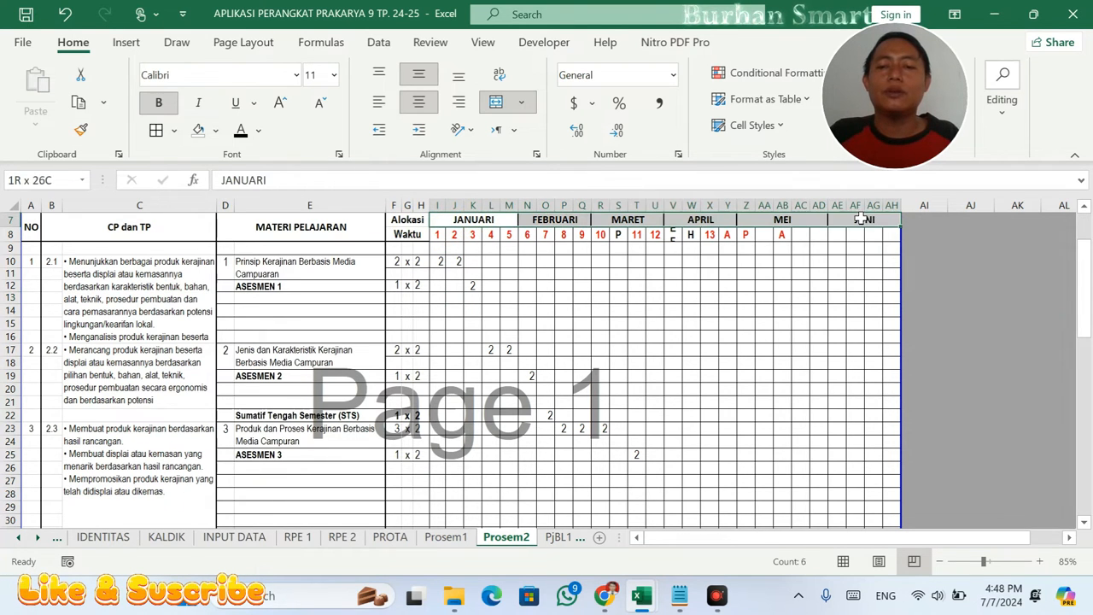
click(173, 134)
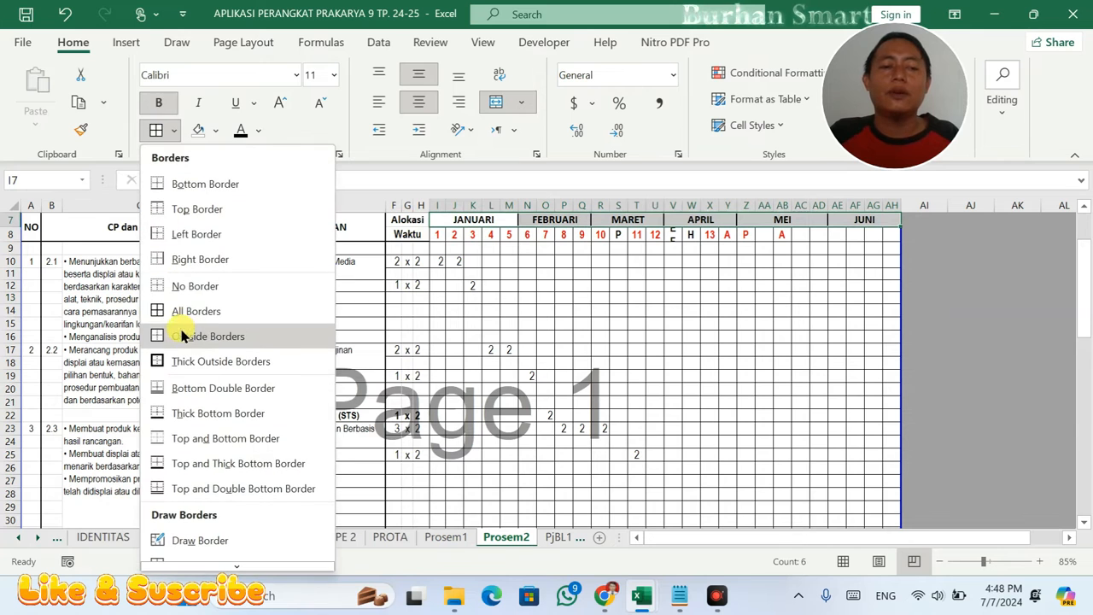
click(195, 360)
drag(436, 251, 893, 363)
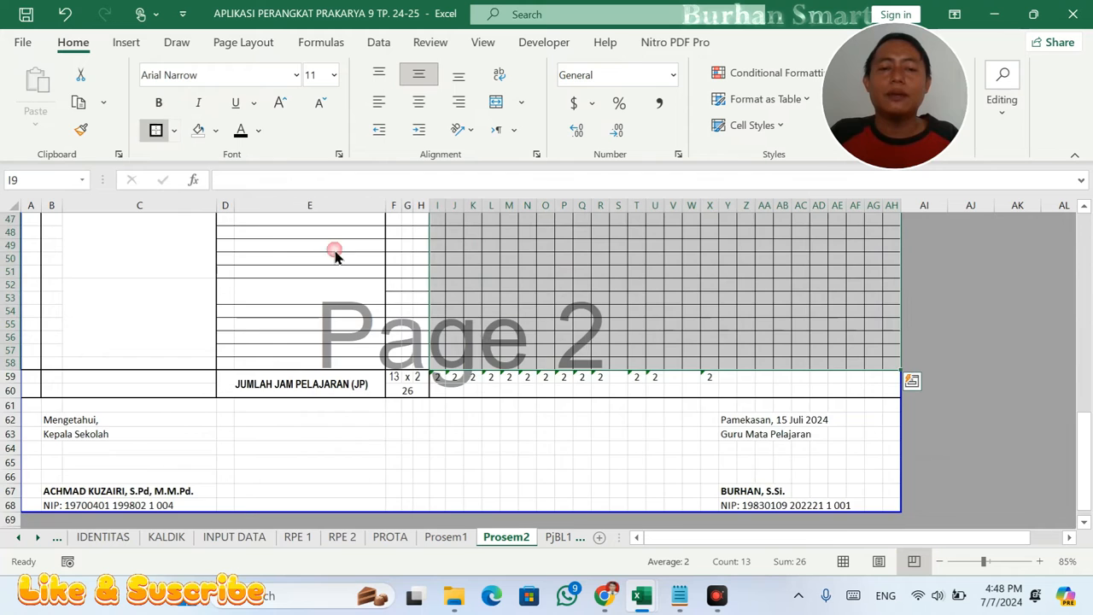
scroll(336, 257, up, 15)
click(521, 390)
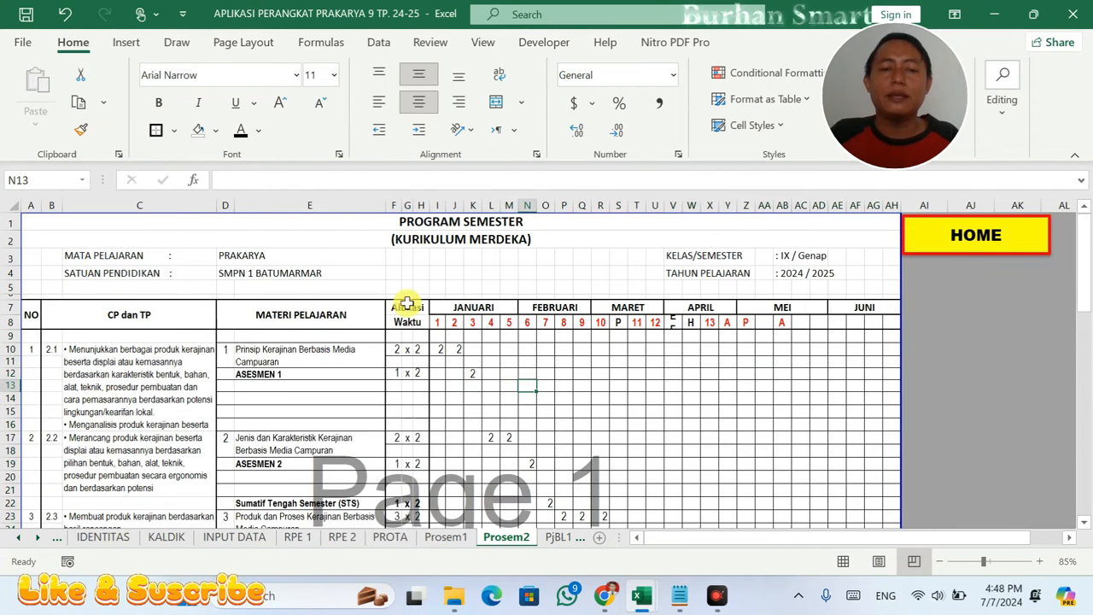
click(173, 134)
scroll(214, 471, down, 2)
mouse_move(242, 530)
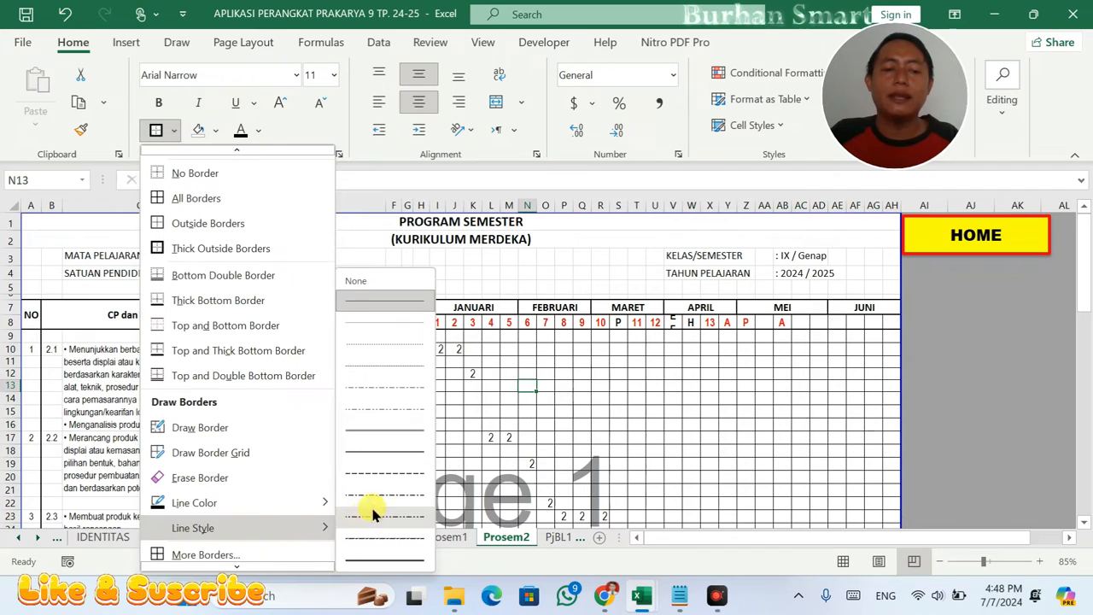
click(398, 461)
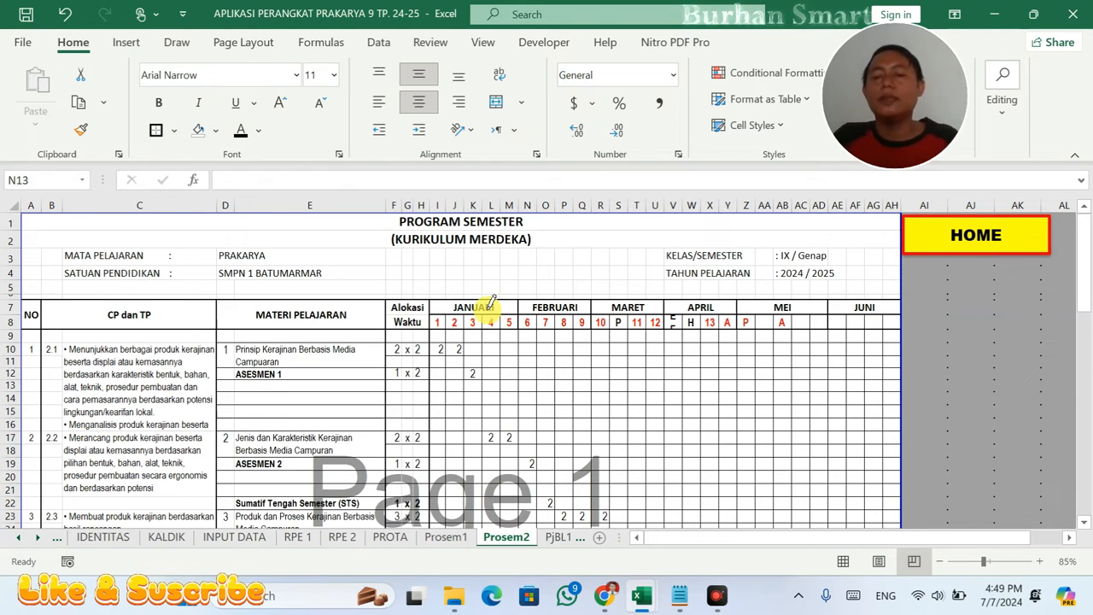
- Clear the week labels in row 8 and all lesson-hour entries in the grid below the month headings
drag(418, 322, 794, 322)
key(Delete)
drag(443, 349, 848, 465)
key(Delete)
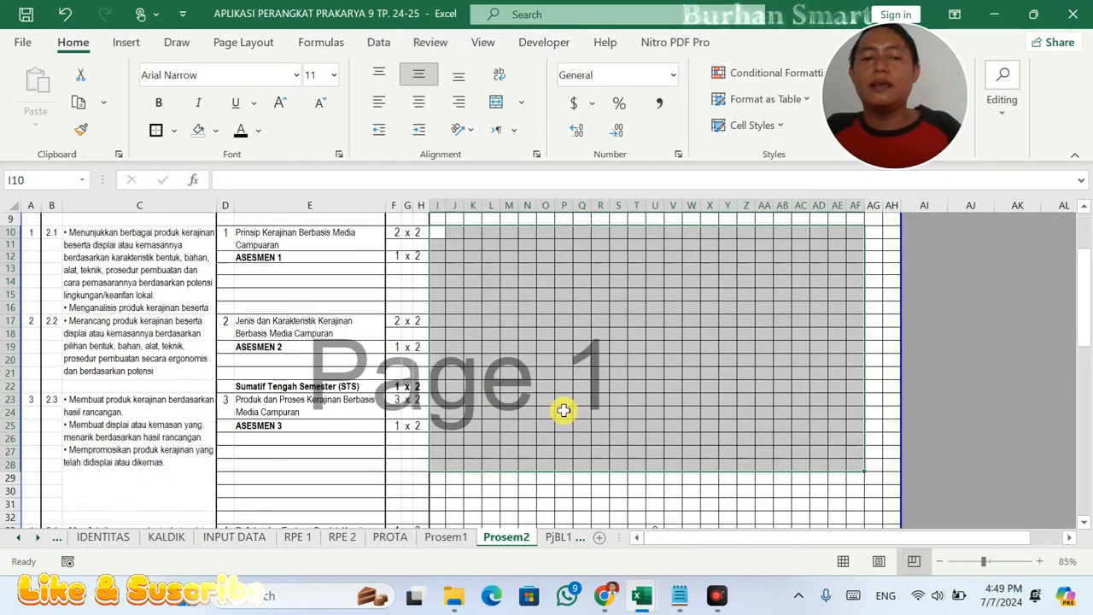
scroll(564, 410, down, 3)
drag(636, 378, 748, 431)
key(Delete)
scroll(436, 356, up, 7)
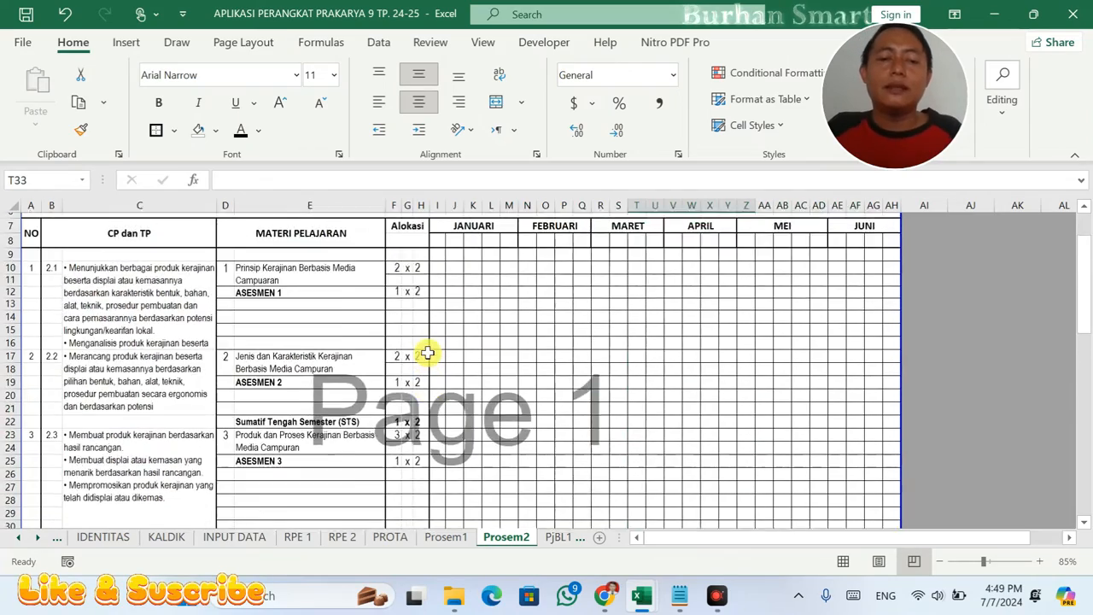
- Examine the second-semester months in the KALDIK calendar and the number of weeks per month on the RPE 2 sheet
click(168, 538)
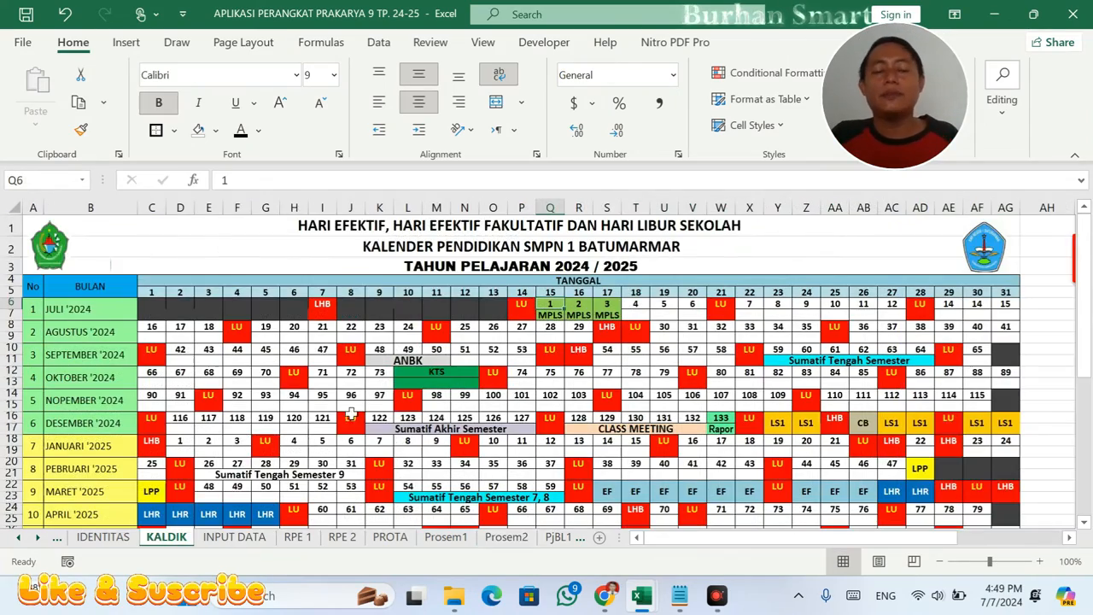
scroll(398, 398, down, 3)
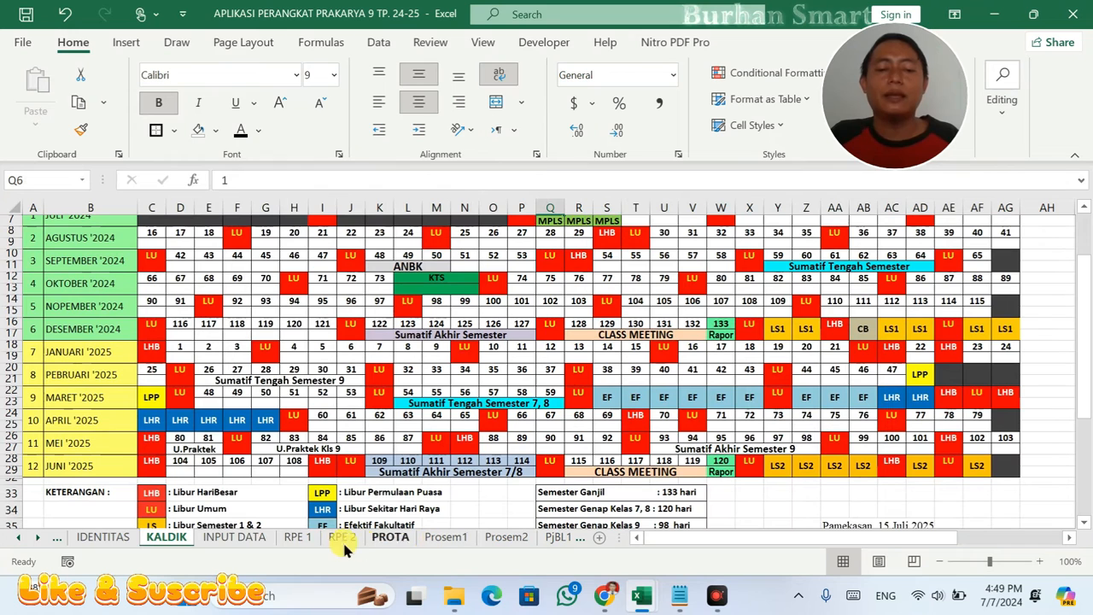
click(333, 536)
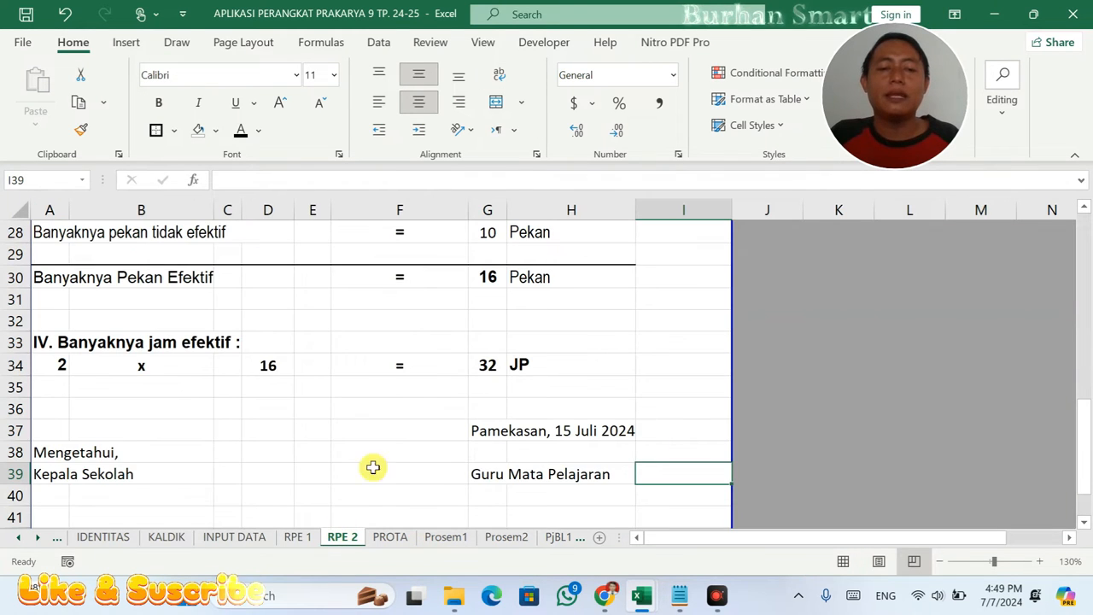
scroll(371, 466, up, 9)
scroll(619, 359, down, 1)
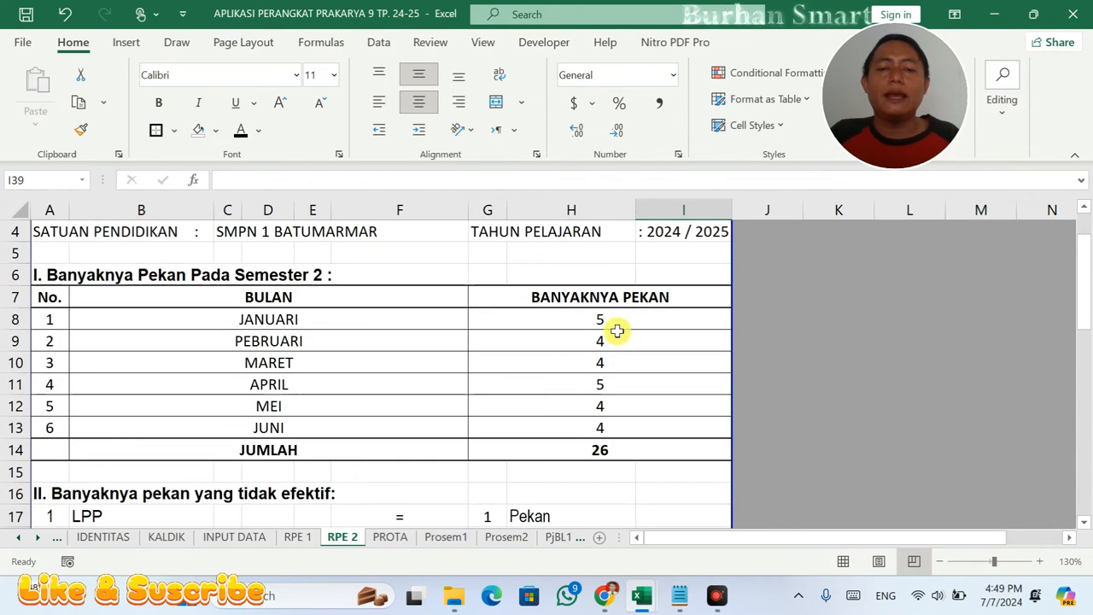
click(610, 316)
click(615, 343)
click(616, 363)
click(618, 398)
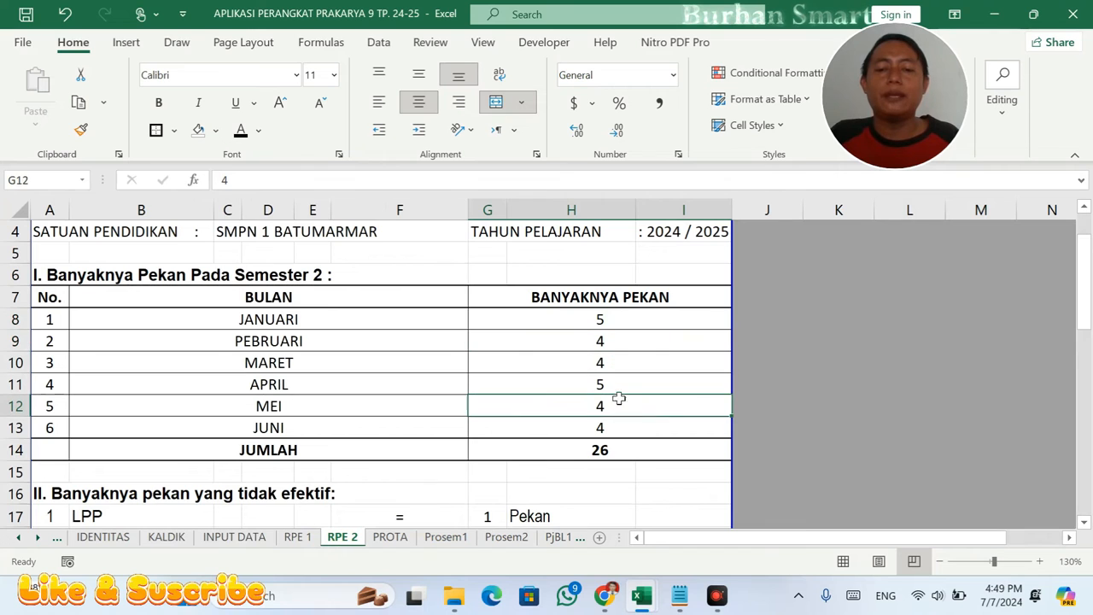
click(622, 421)
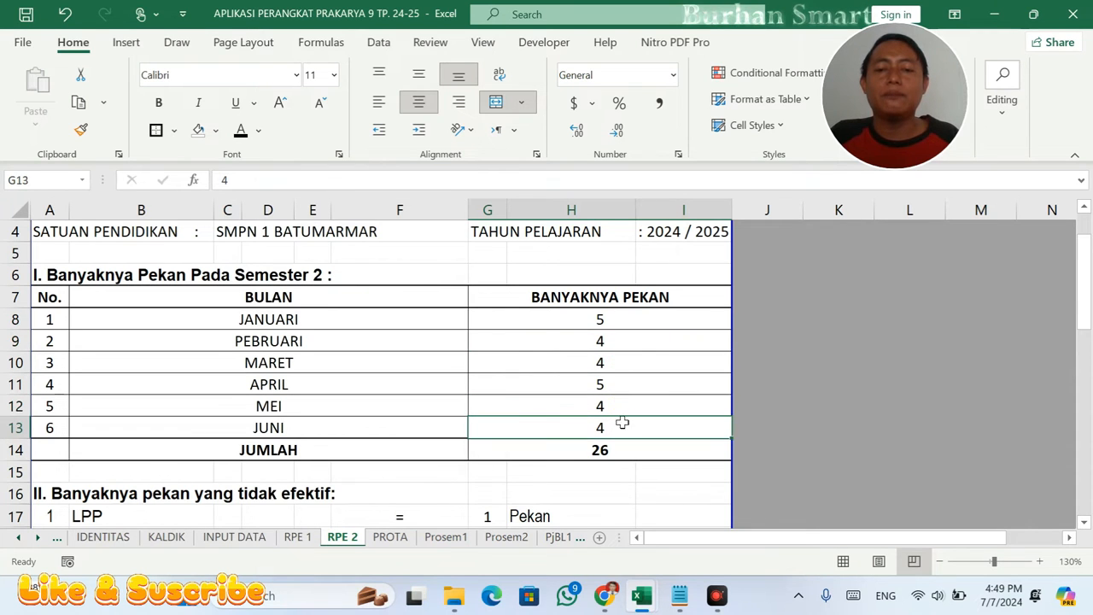
click(620, 320)
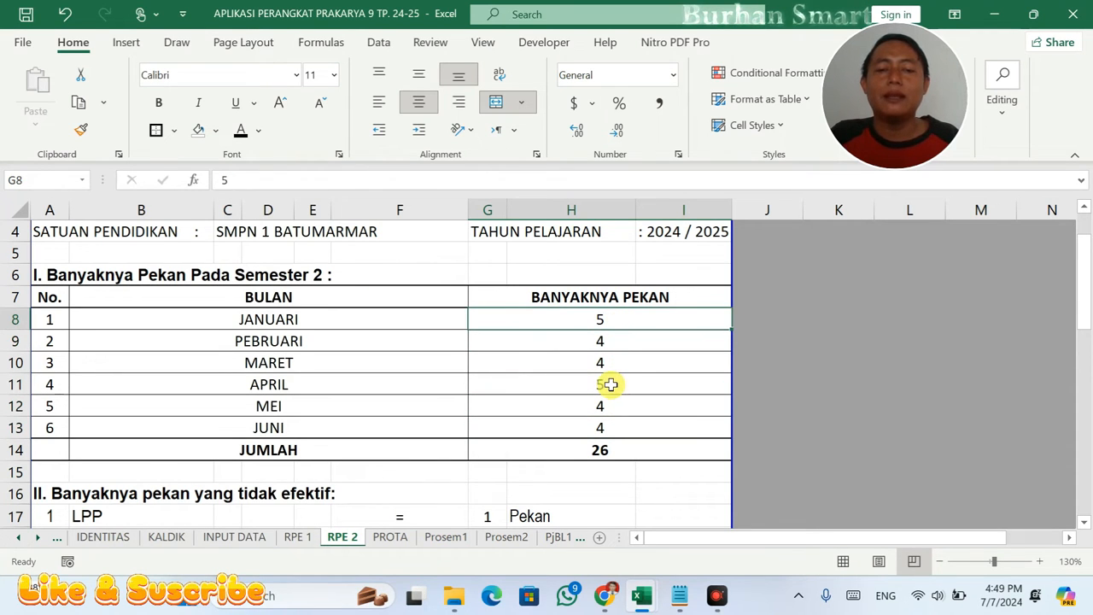
click(611, 386)
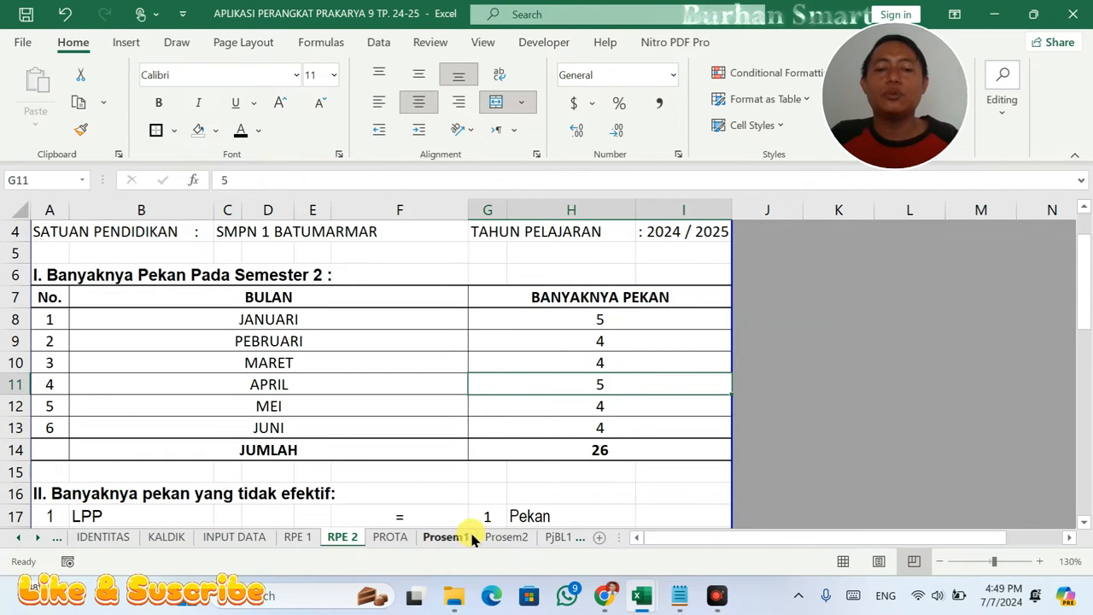
- Draw a medium solid border on Prosem2 along the end of January's five week columns, from row 8 down to row 58
click(513, 538)
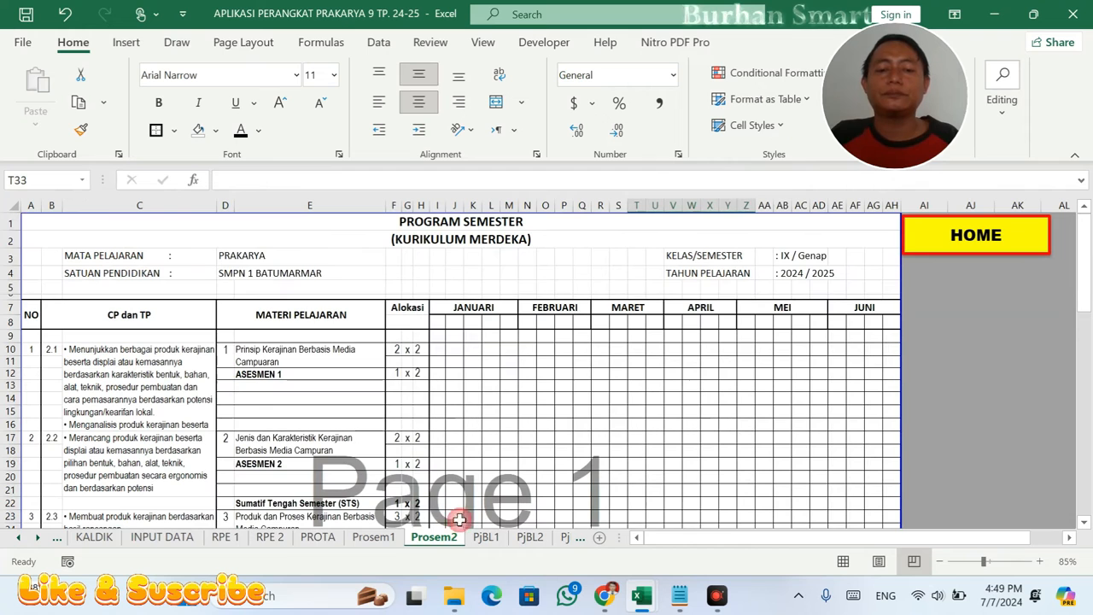
click(451, 322)
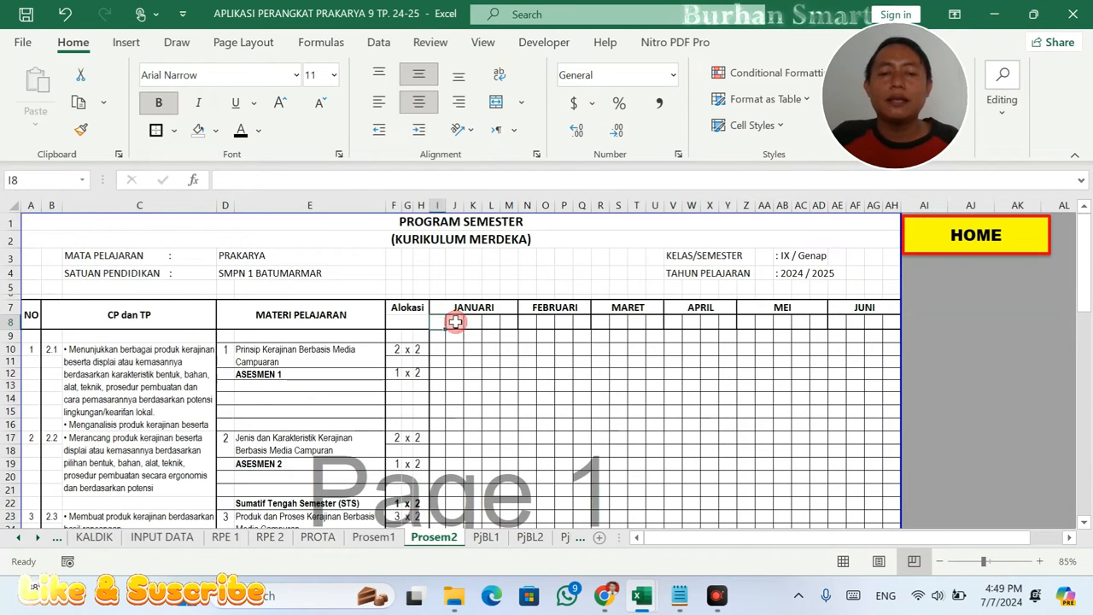
click(478, 325)
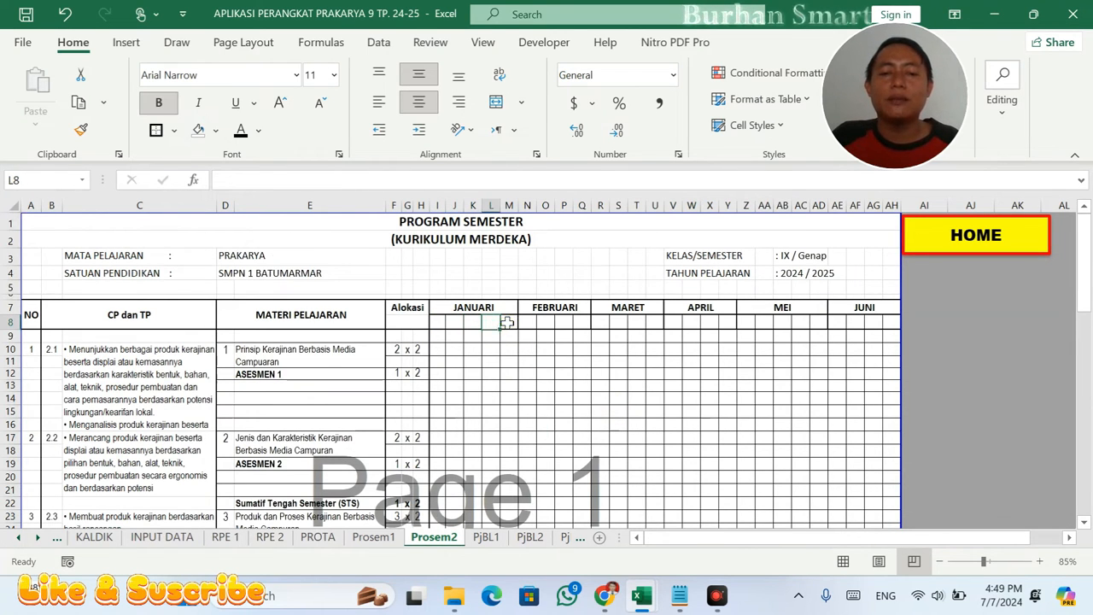
click(174, 131)
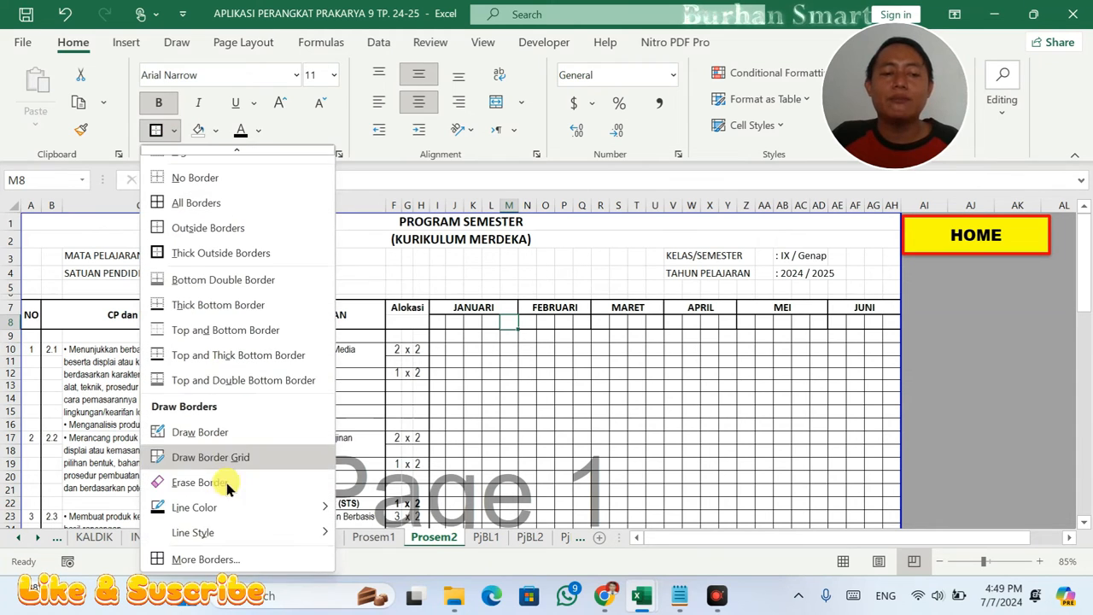
mouse_move(245, 532)
click(397, 455)
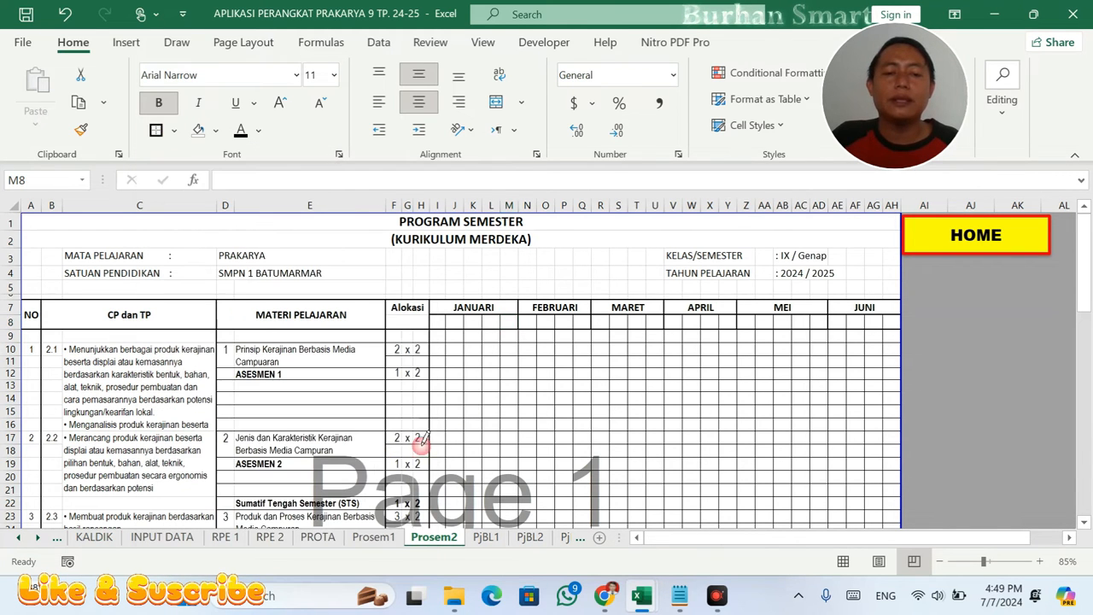
mouse_move(516, 330)
mouse_down()
mouse_move(528, 534)
mouse_move(537, 183)
mouse_move(531, 382)
mouse_up()
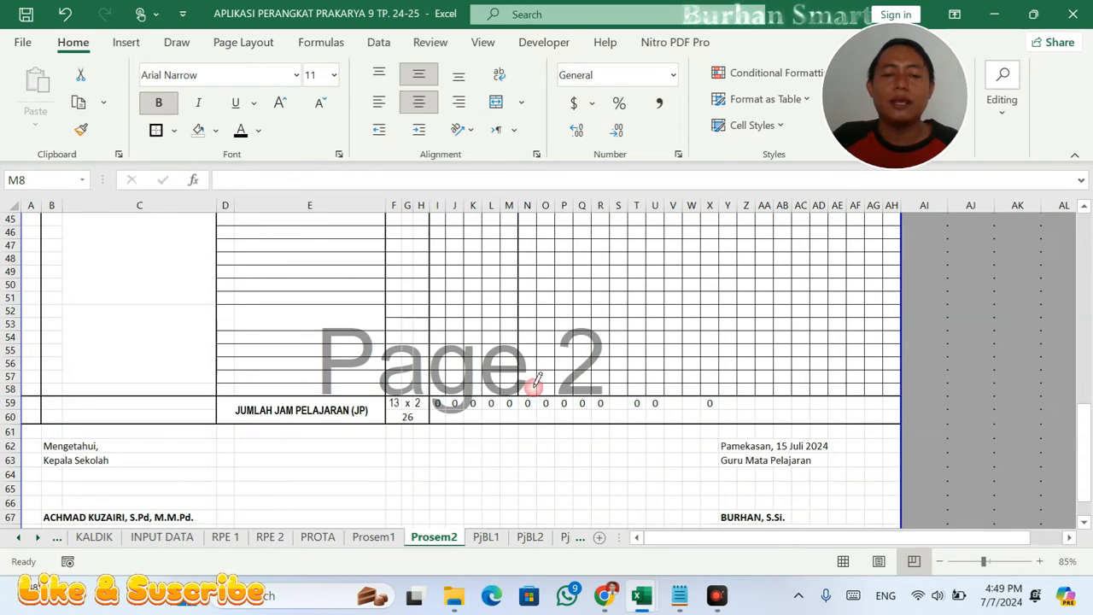
scroll(603, 365, up, 10)
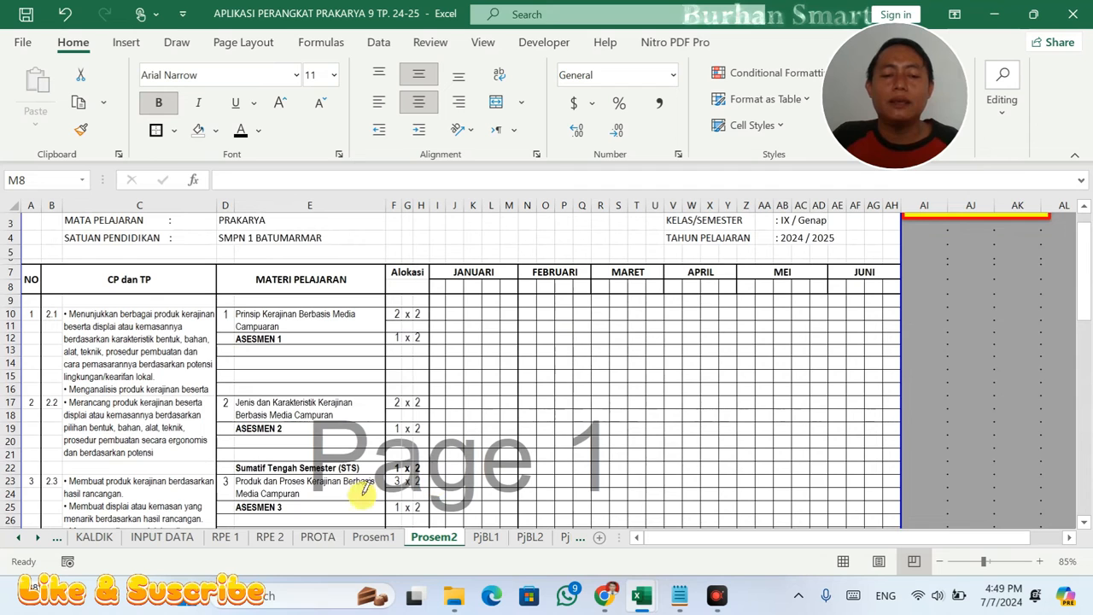
- Recheck the weeks per month on RPE 2 and draw a medium solid border on Prosem2 after February's four week columns, rows 8 to 58
click(268, 538)
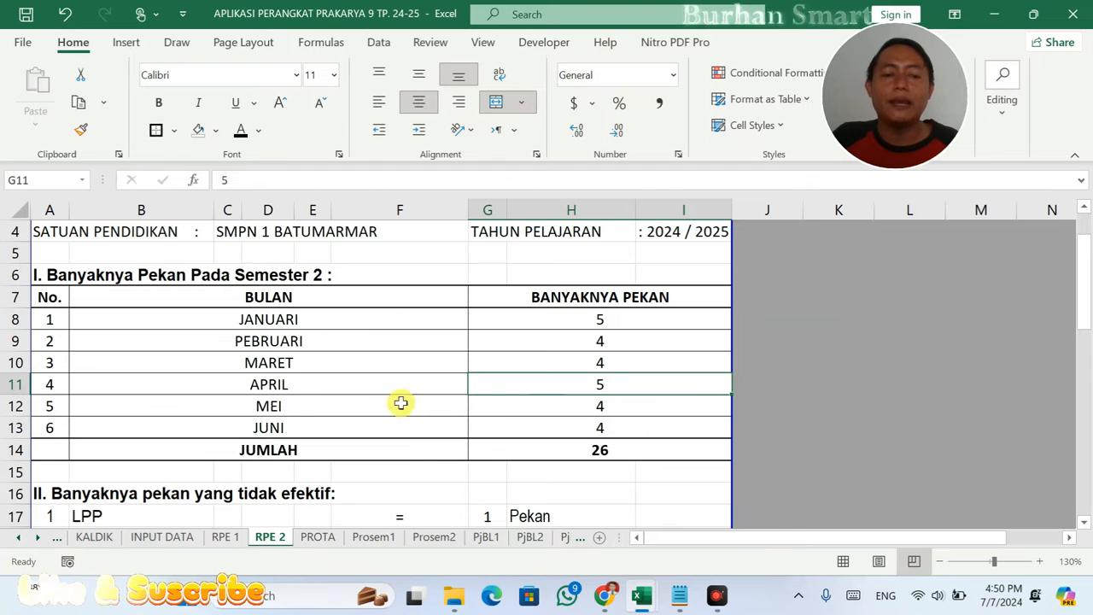
click(433, 537)
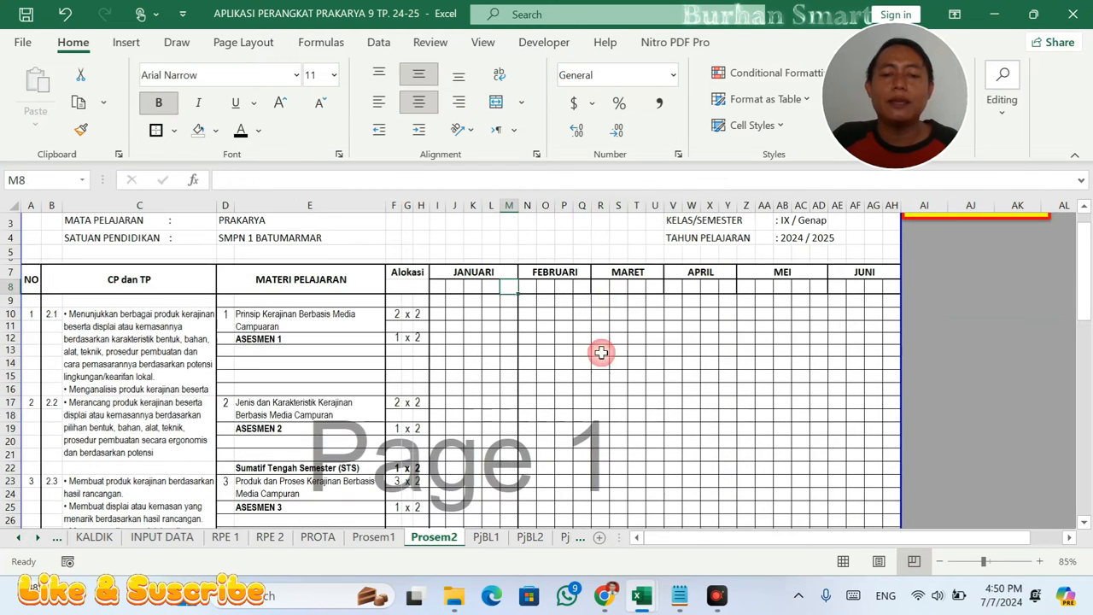
click(174, 130)
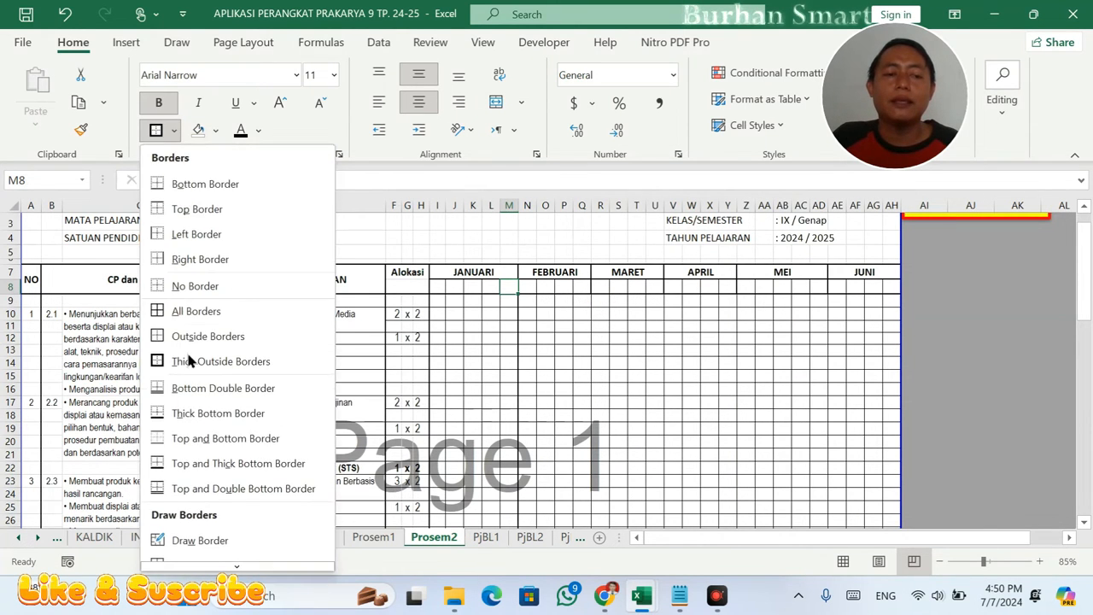
scroll(202, 475, down, 3)
mouse_move(236, 524)
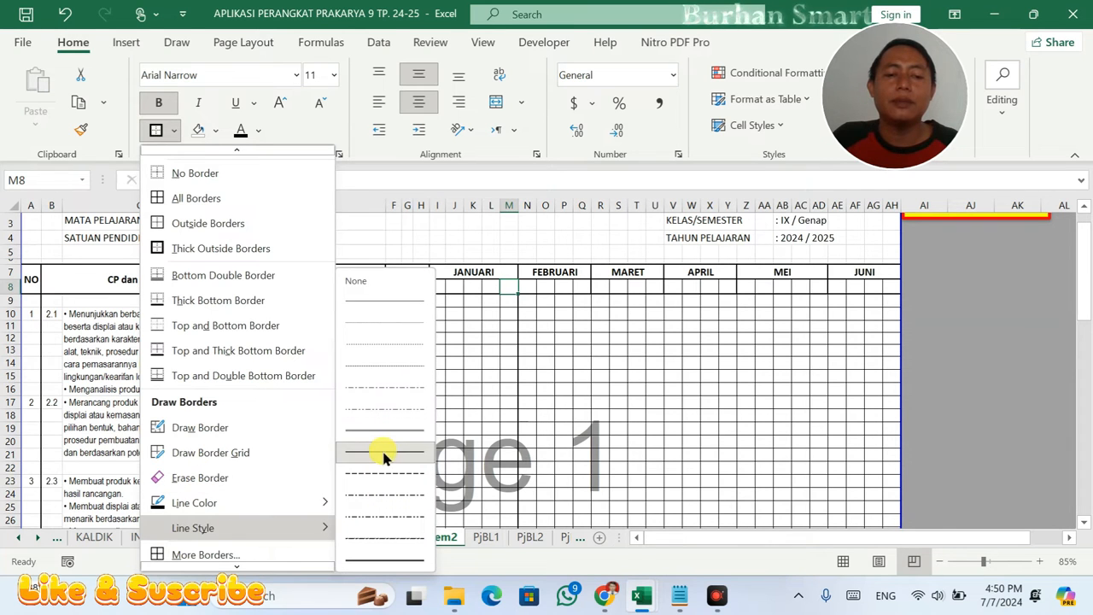
click(379, 452)
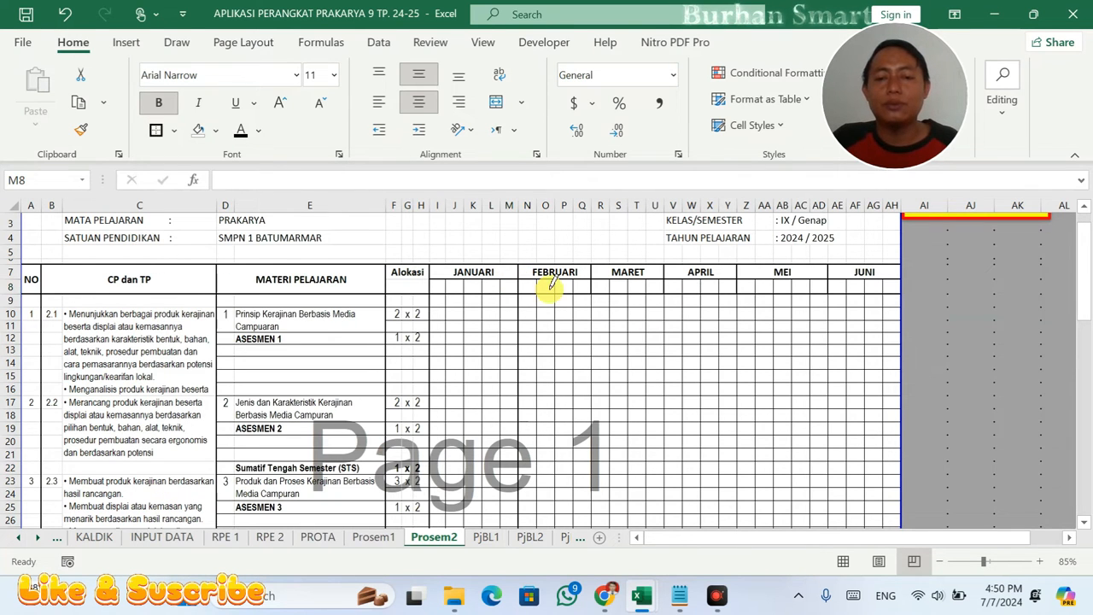
mouse_move(591, 296)
mouse_down()
mouse_move(593, 531)
mouse_move(619, 412)
mouse_move(598, 426)
mouse_move(589, 174)
mouse_move(610, 231)
mouse_move(591, 333)
mouse_move(603, 421)
mouse_up()
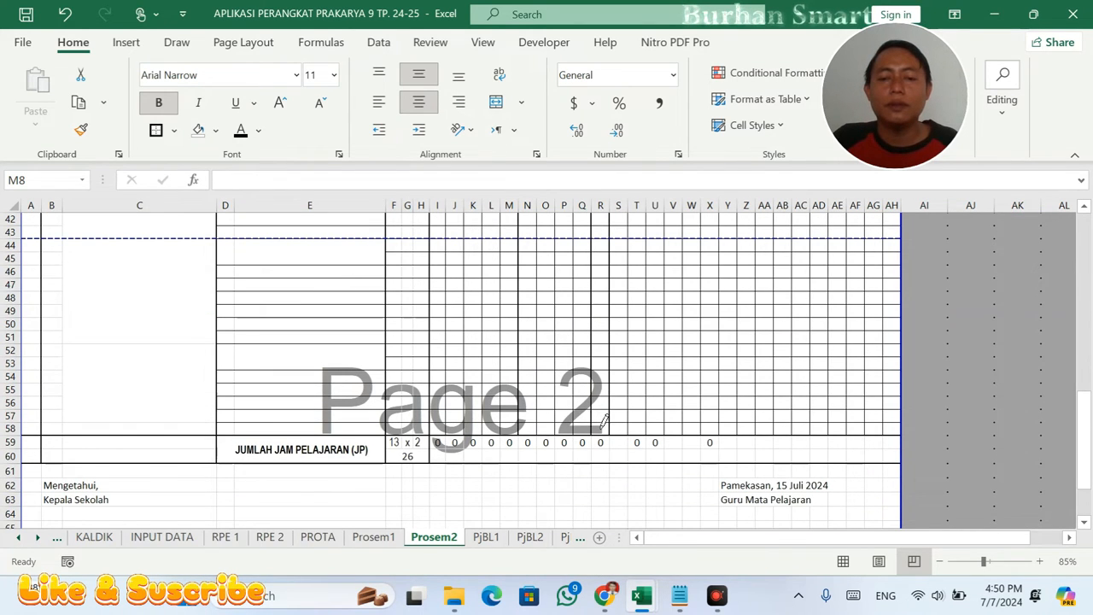
scroll(647, 402, up, 14)
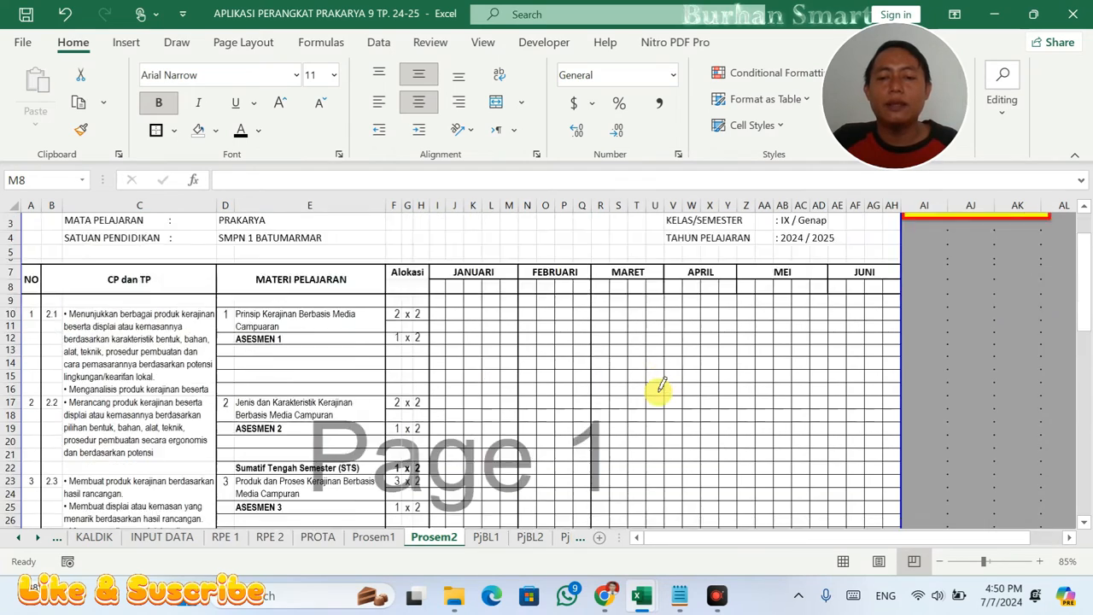
- Draw the same medium border along the ends of the March, April and May week columns, from row 8 down to row 58
scroll(663, 360, down, 14)
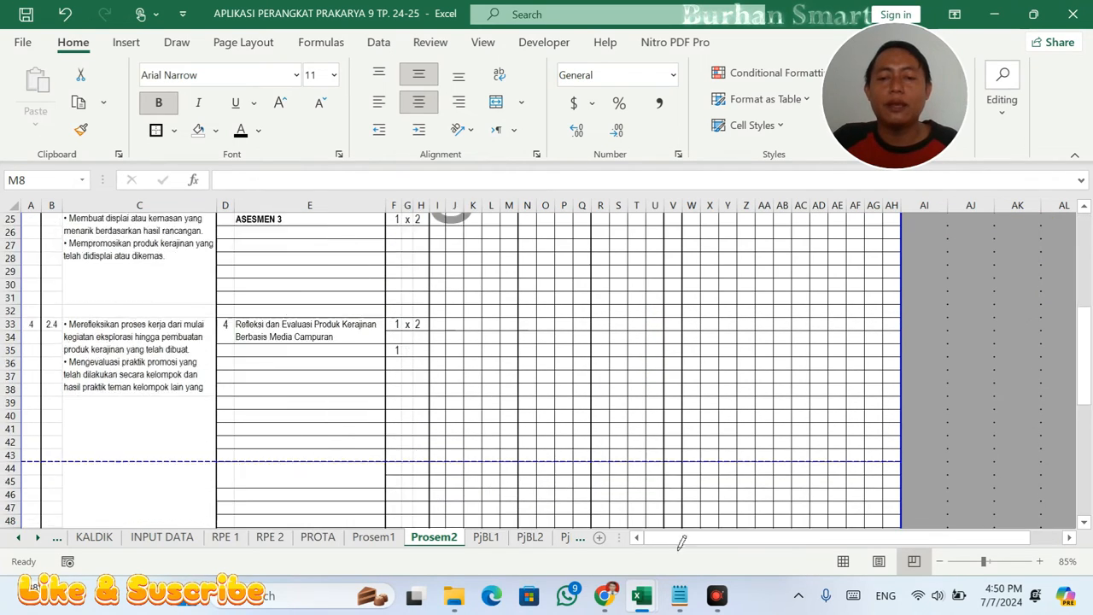
scroll(686, 421, up, 14)
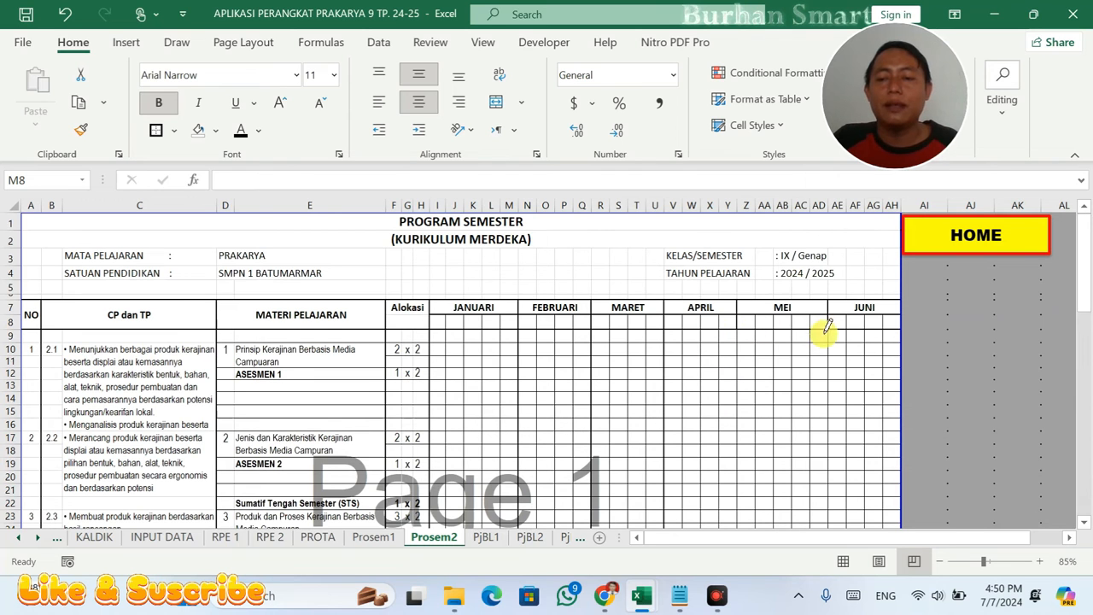
scroll(823, 405, down, 8)
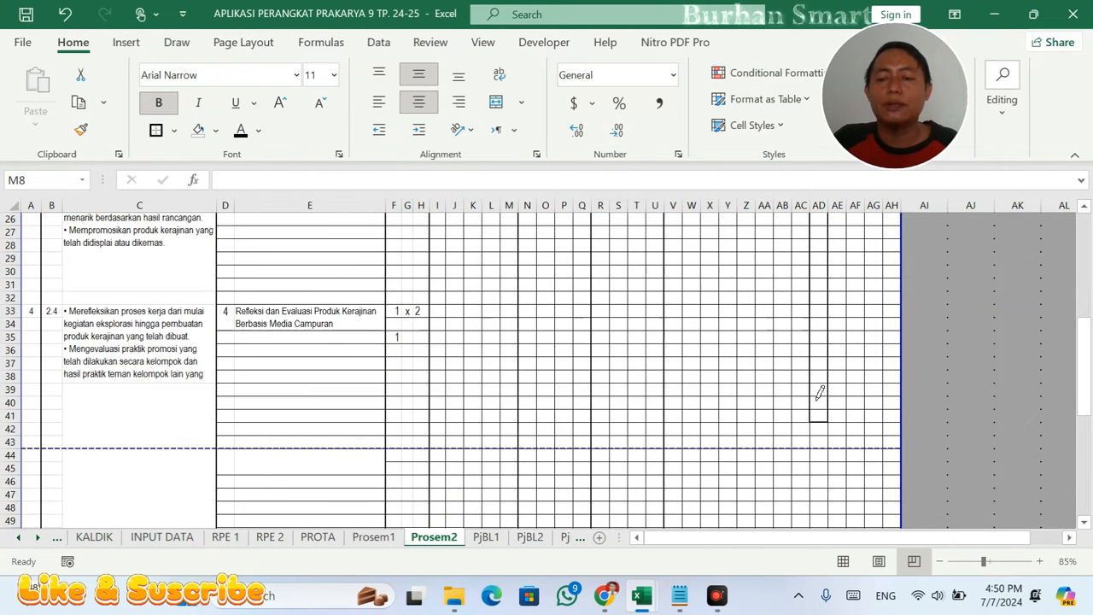
scroll(823, 506, down, 6)
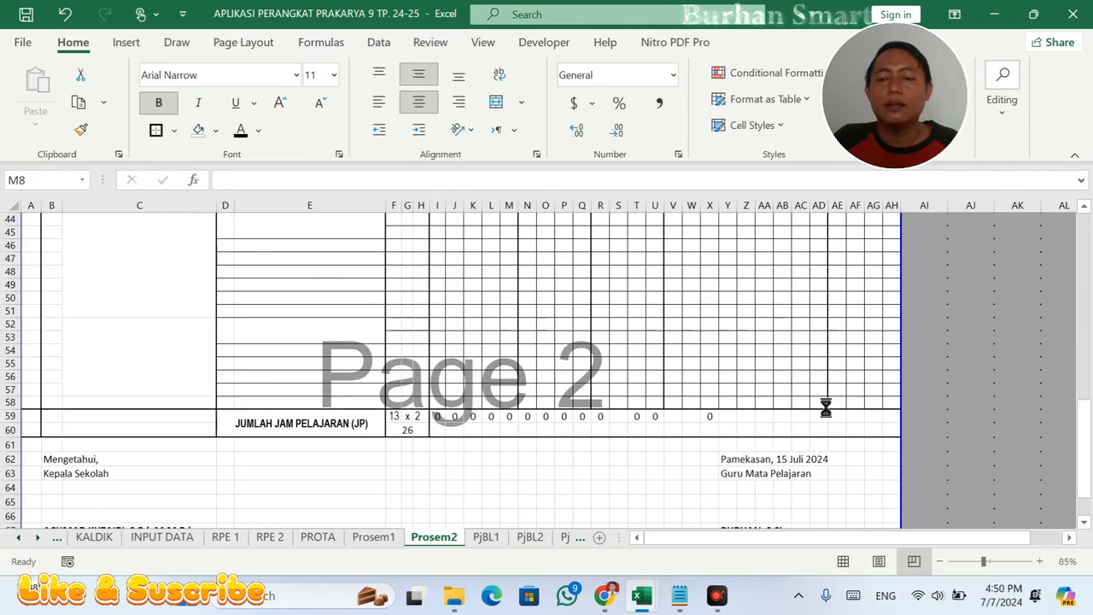
scroll(829, 399, up, 14)
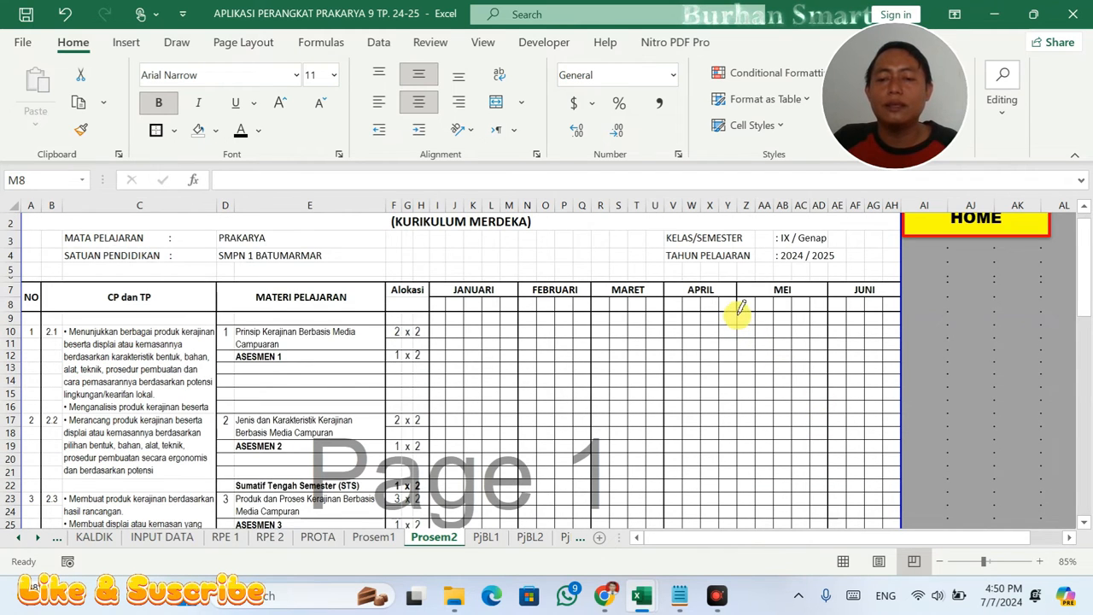
scroll(749, 480, down, 17)
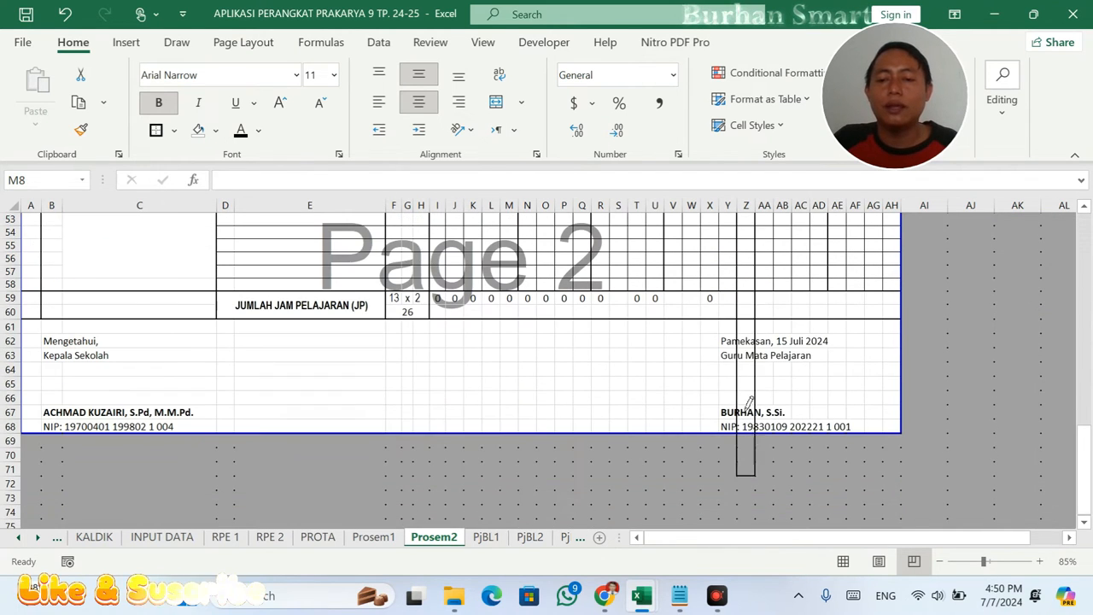
scroll(735, 308, up, 10)
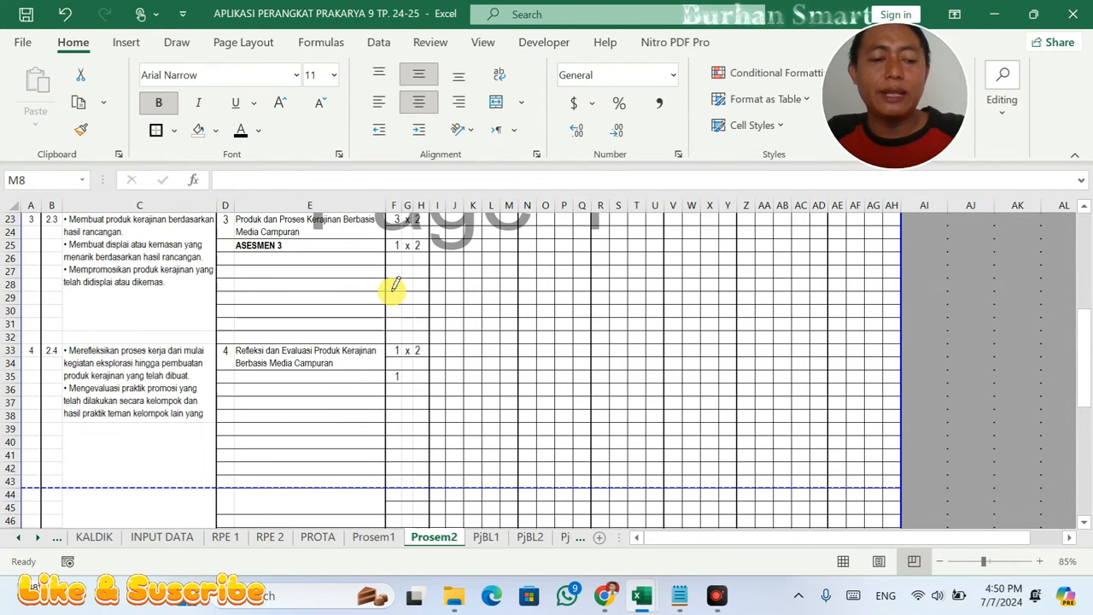
scroll(522, 298, up, 8)
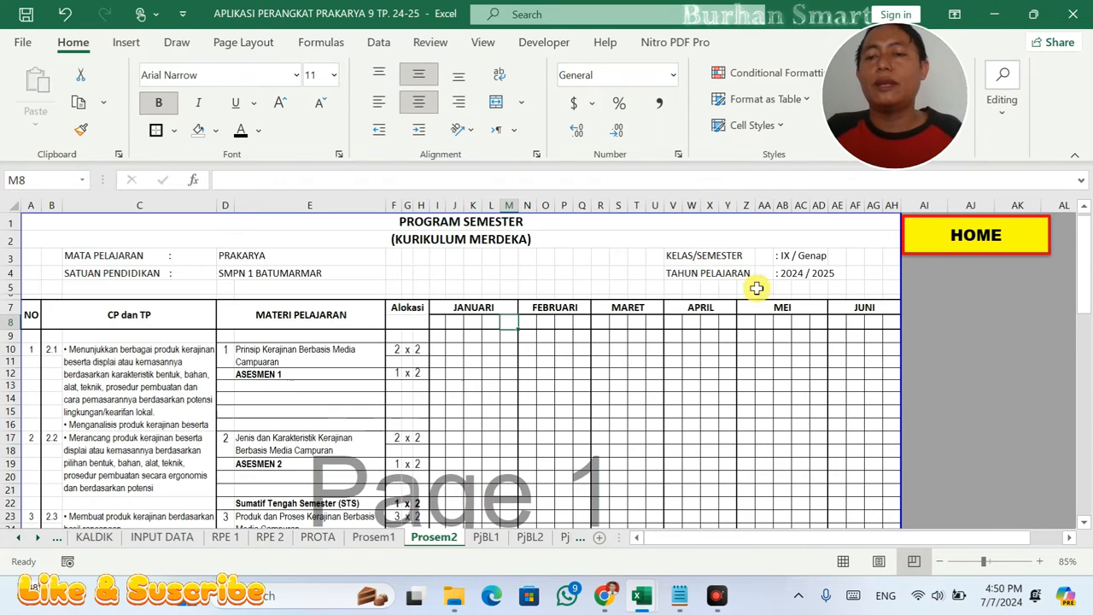
- Try deleting column AD, the last week column under May, and undo the deletion
right_click(819, 205)
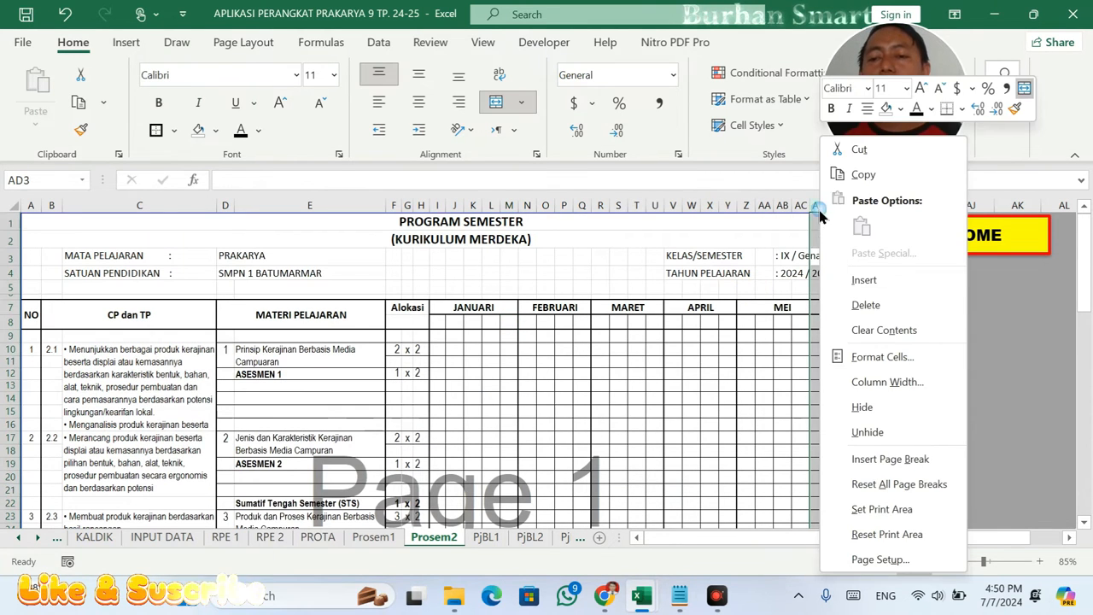
click(854, 303)
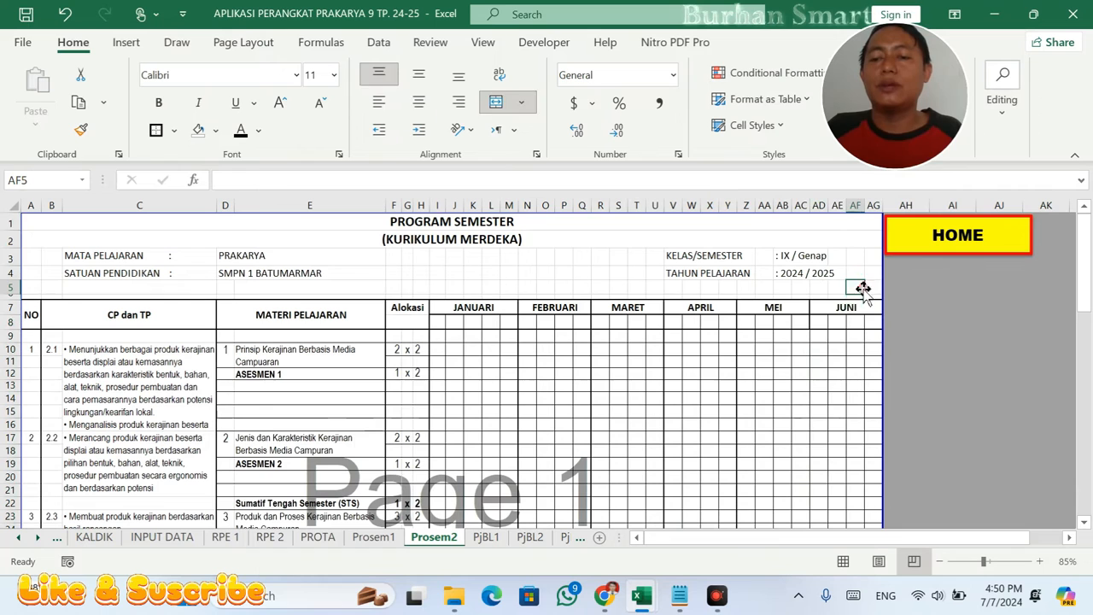
right_click(801, 205)
click(782, 213)
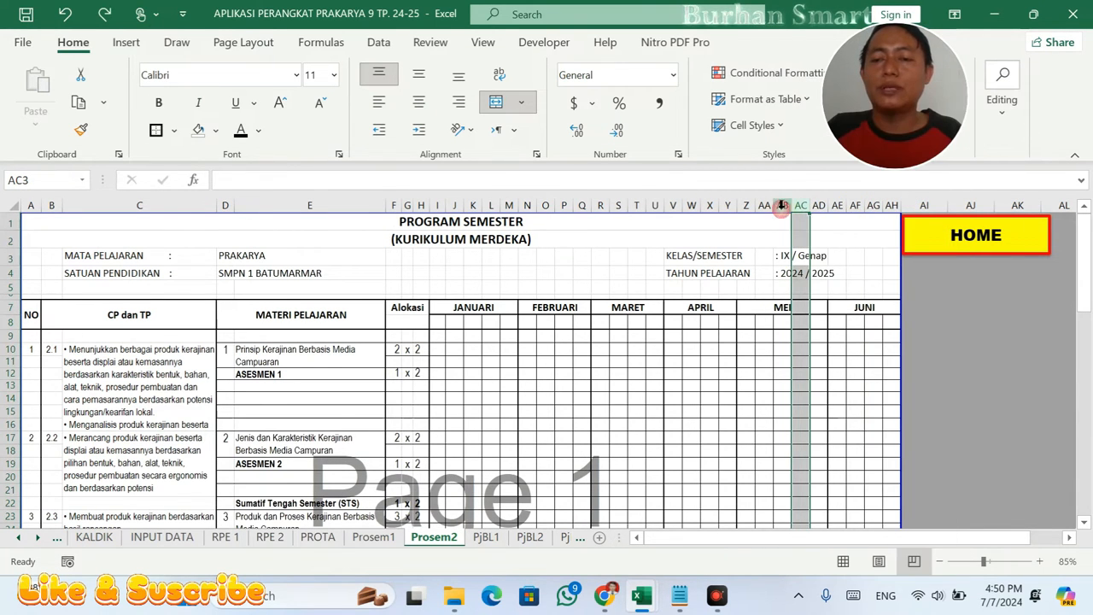
click(782, 205)
click(781, 256)
click(783, 273)
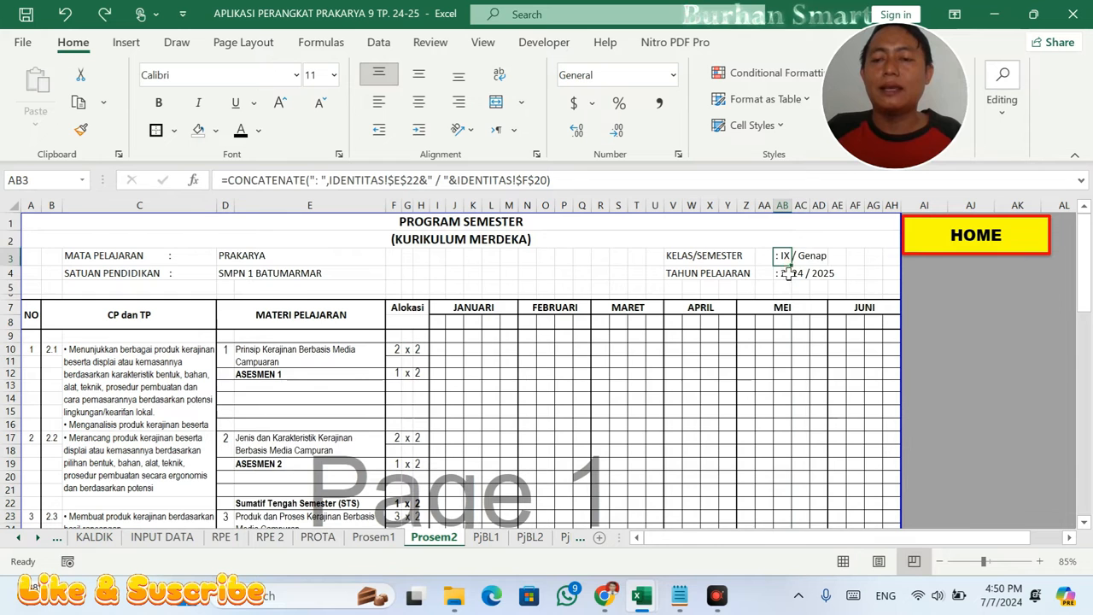
- Delete week column AC under May
click(797, 206)
right_click(798, 206)
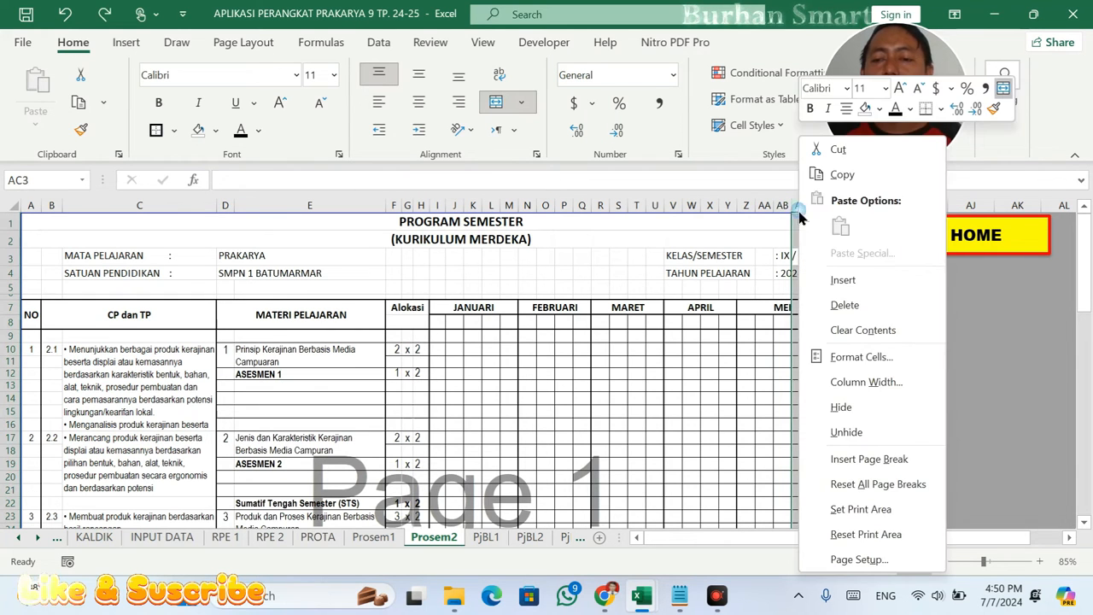
click(837, 302)
click(835, 325)
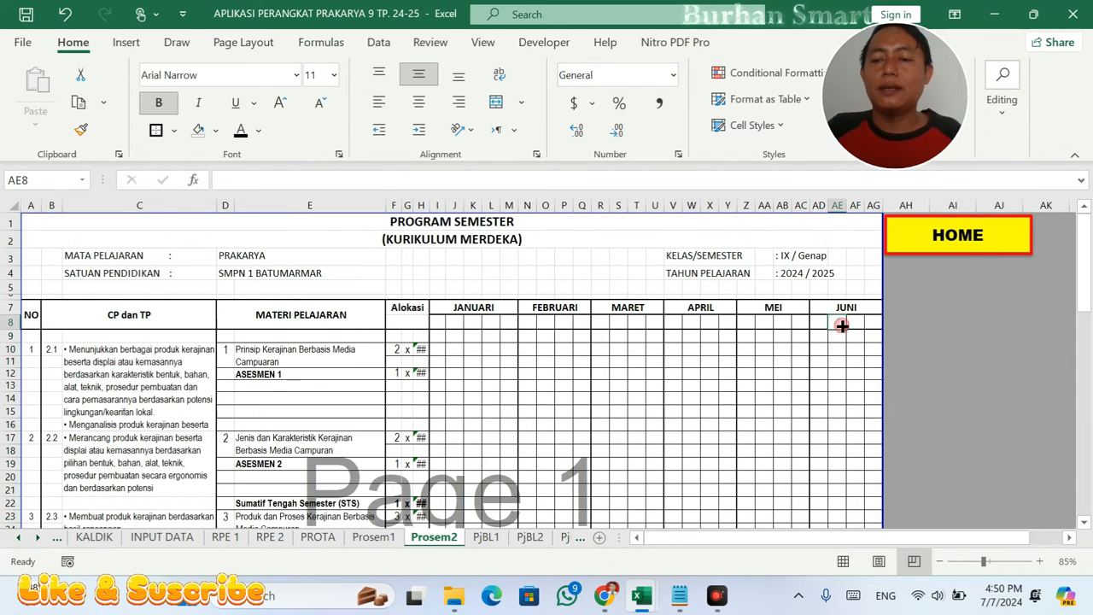
- Insert a new week column at column X within April
click(800, 321)
click(727, 321)
right_click(708, 205)
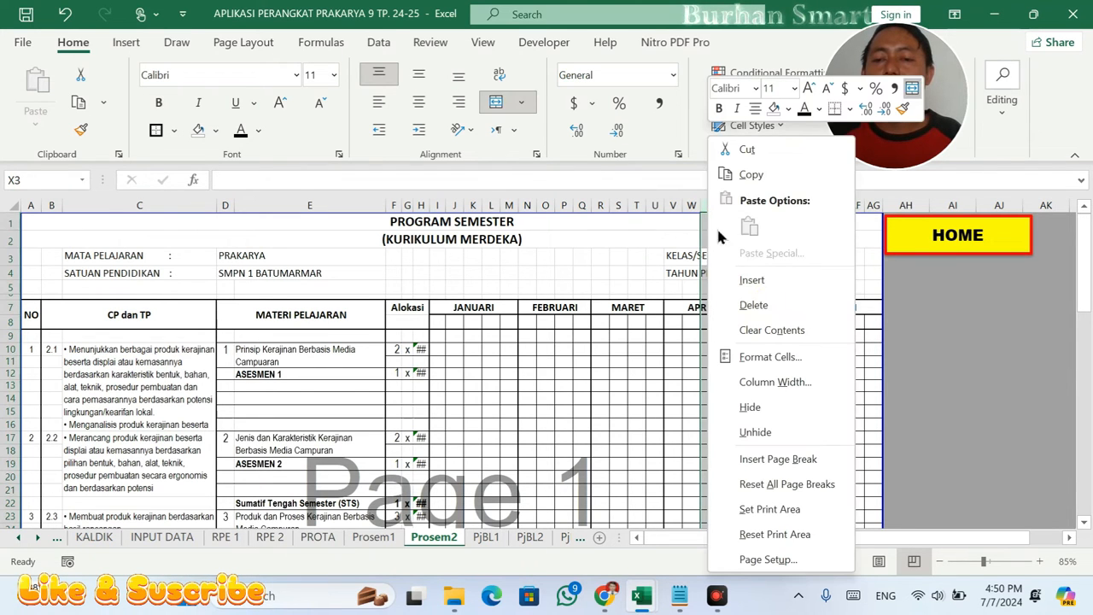
click(744, 279)
click(782, 387)
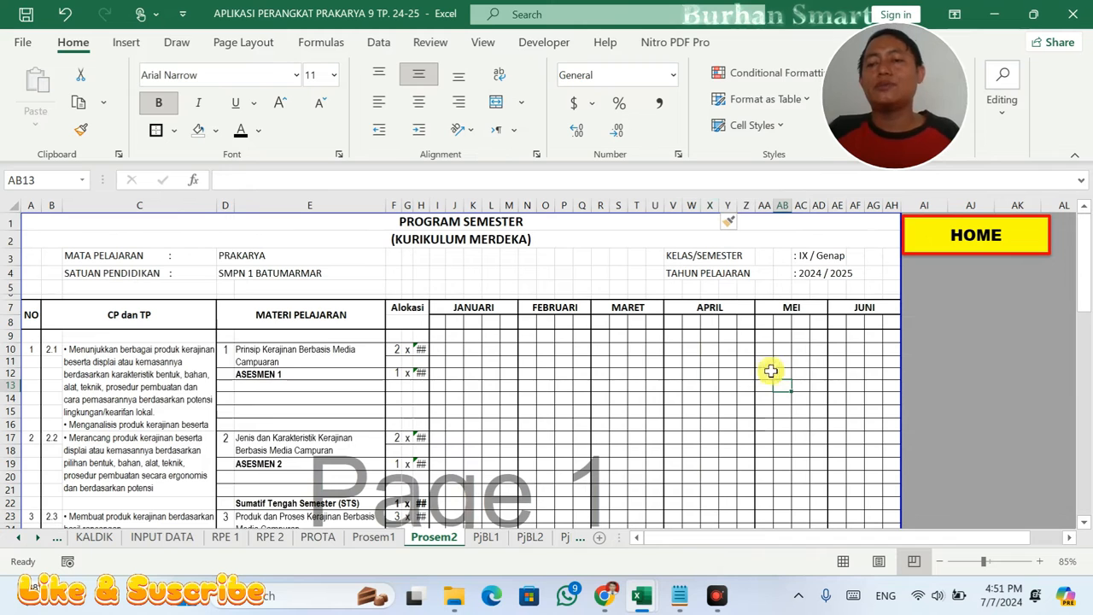
- Check the Alokasi formulas in H10 and H12 and widen column H to read their contents
click(421, 351)
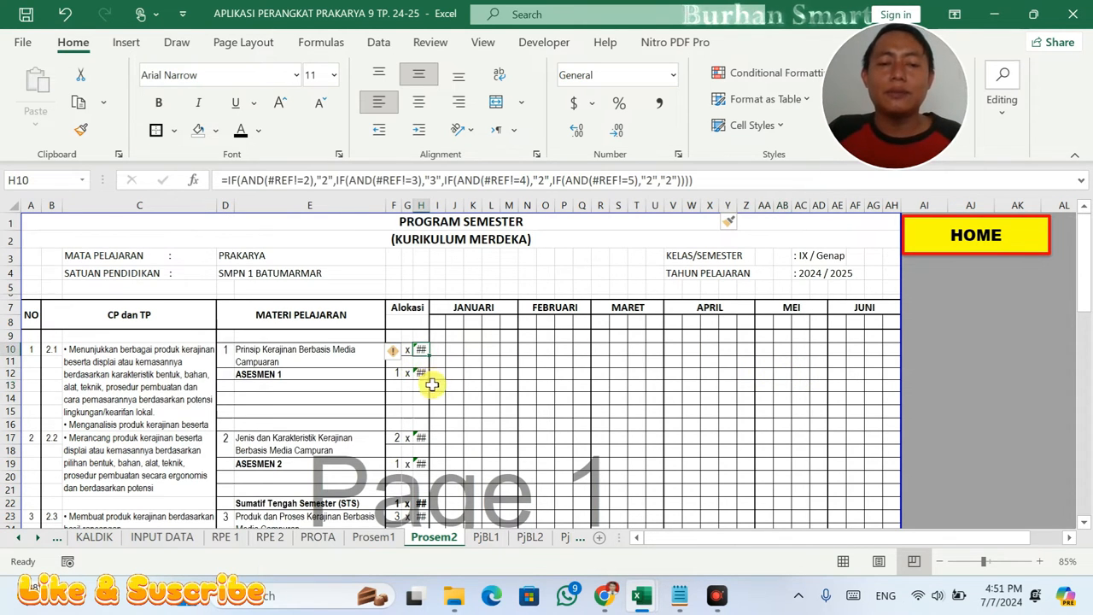
click(422, 372)
drag(430, 206, 475, 211)
click(448, 350)
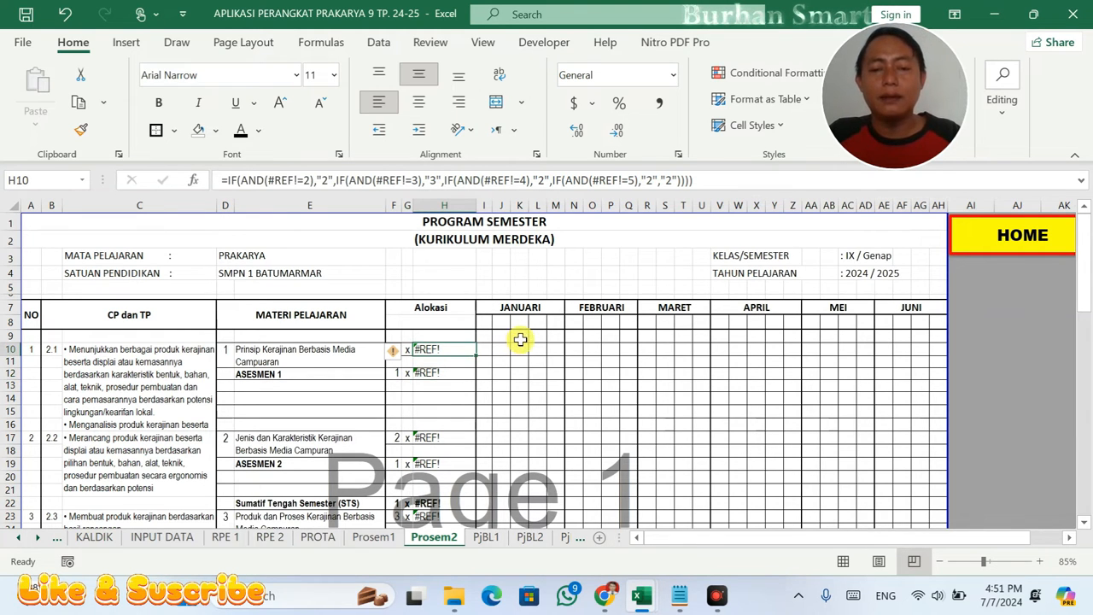
- Undo the widening of column H, the column insertion in April and the column deletion in May
key(ctrl+z)
key(ctrl+z)
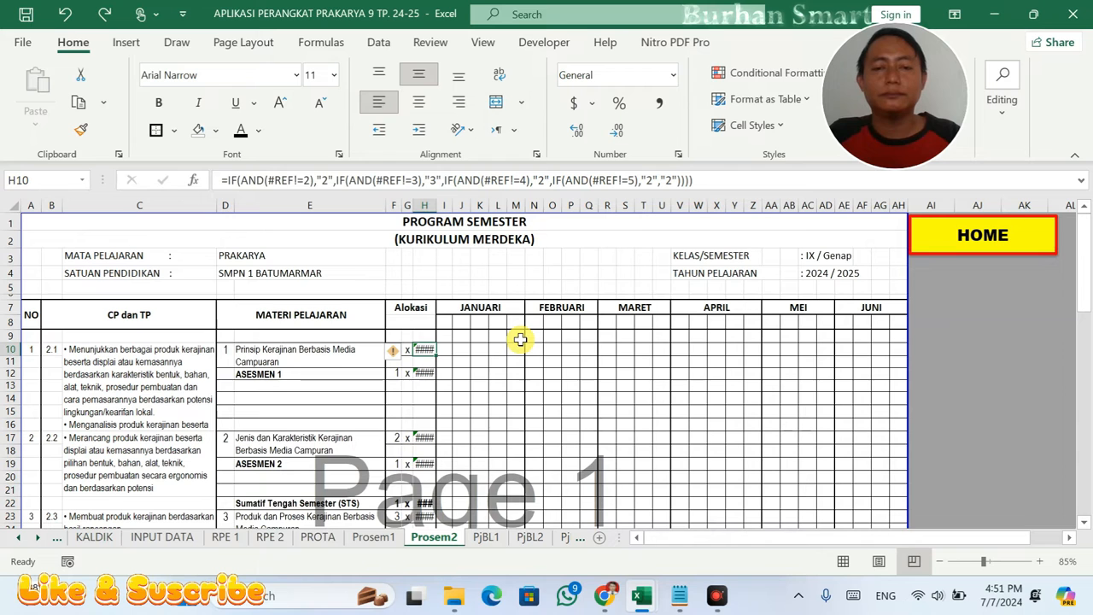
key(ctrl+z)
key(ctrl+z)
key(ctrl+z)
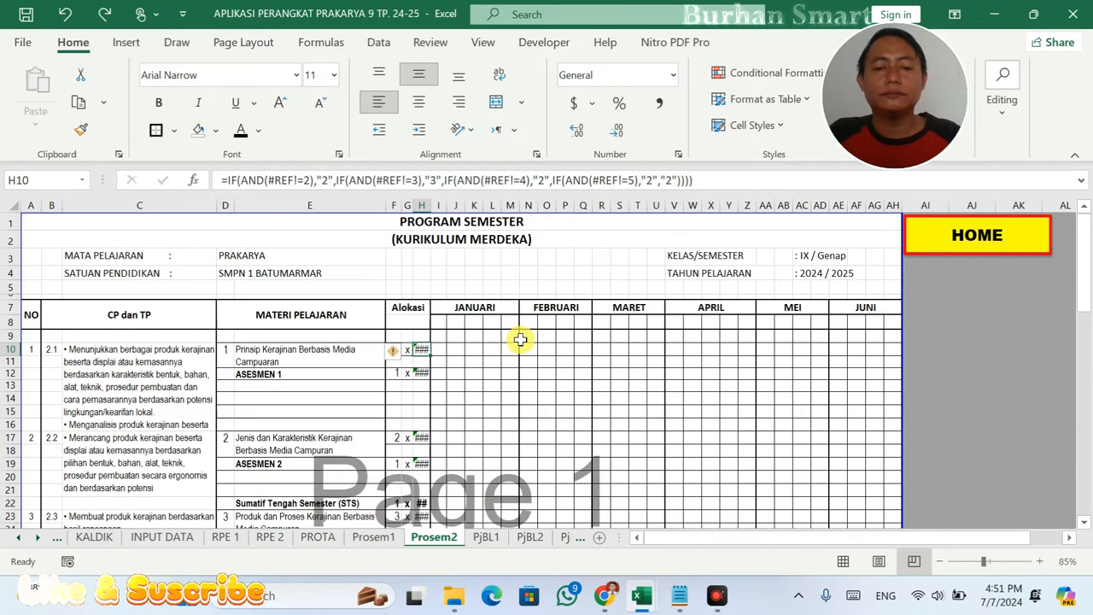
key(ctrl+z)
key(ctrl+z)
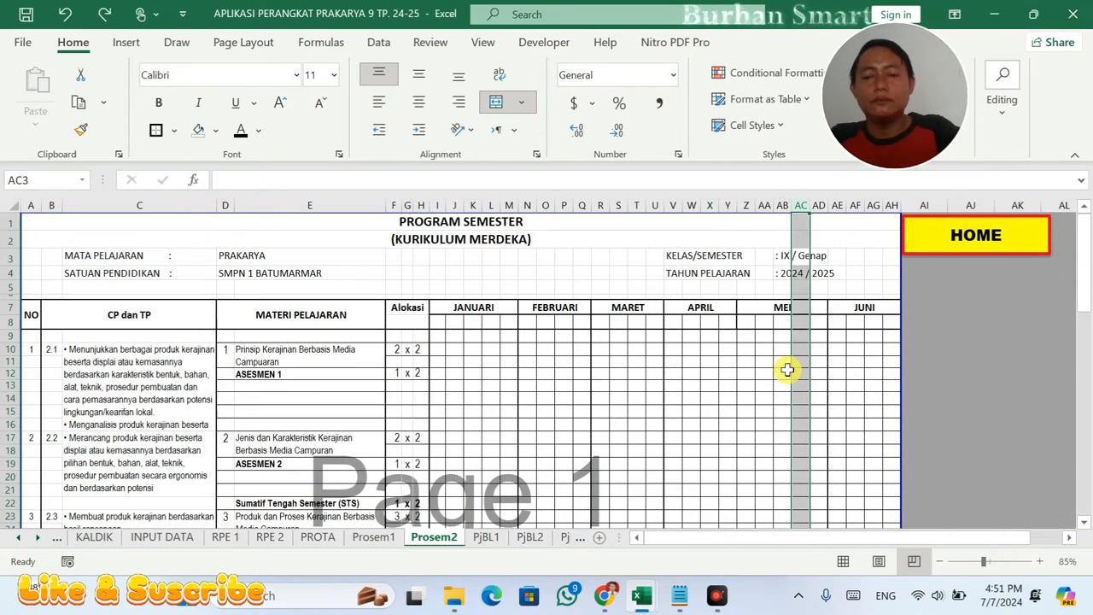
click(787, 369)
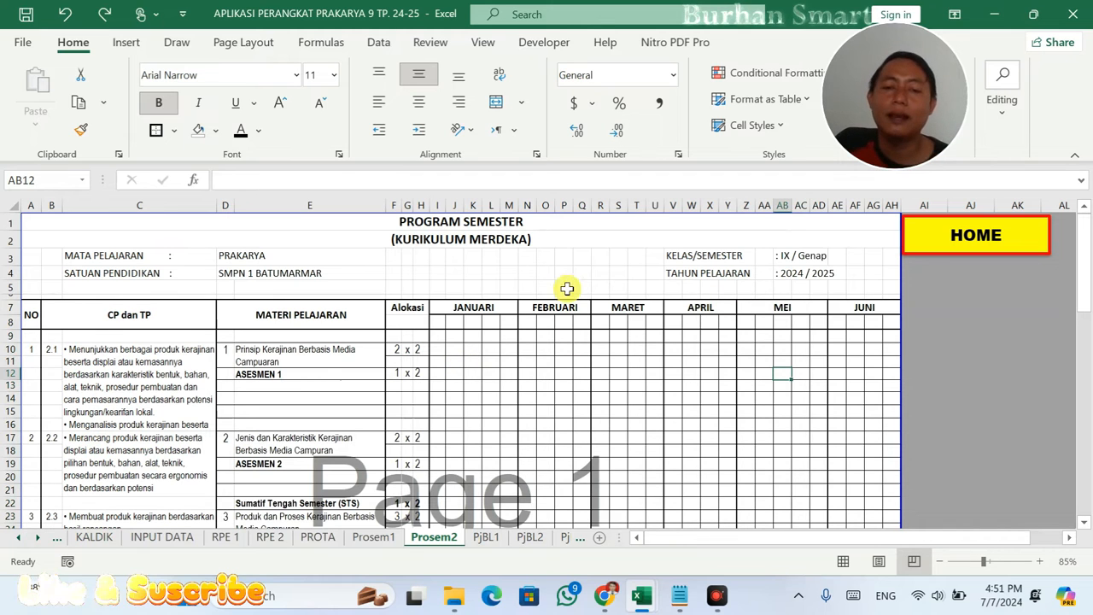
- Examine the Alokasi formula in H10 and the cell AC2 that it refers to
click(419, 351)
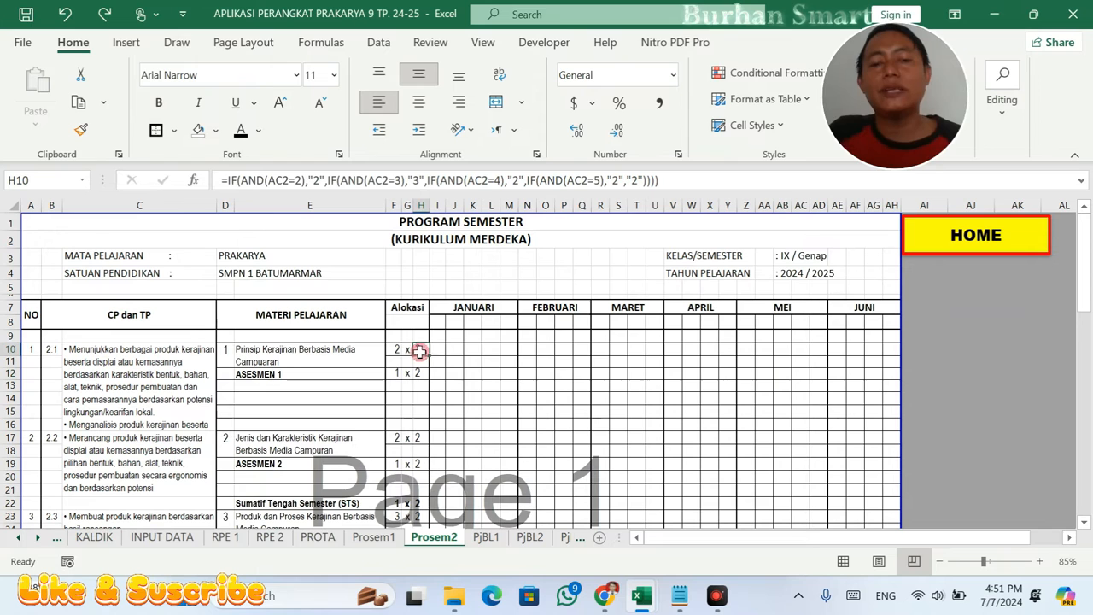
click(574, 181)
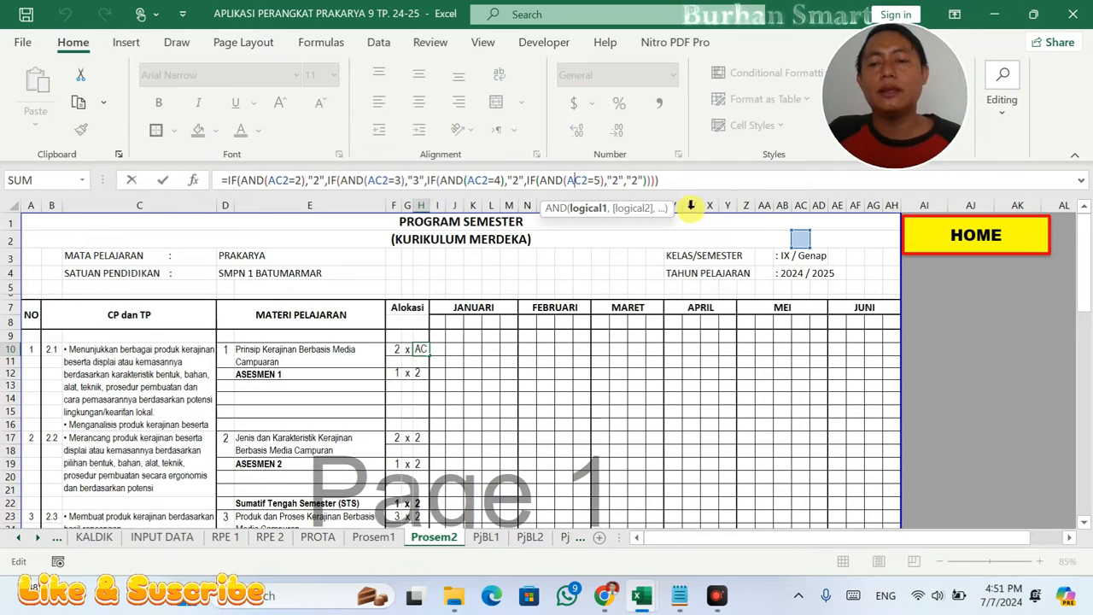
click(804, 240)
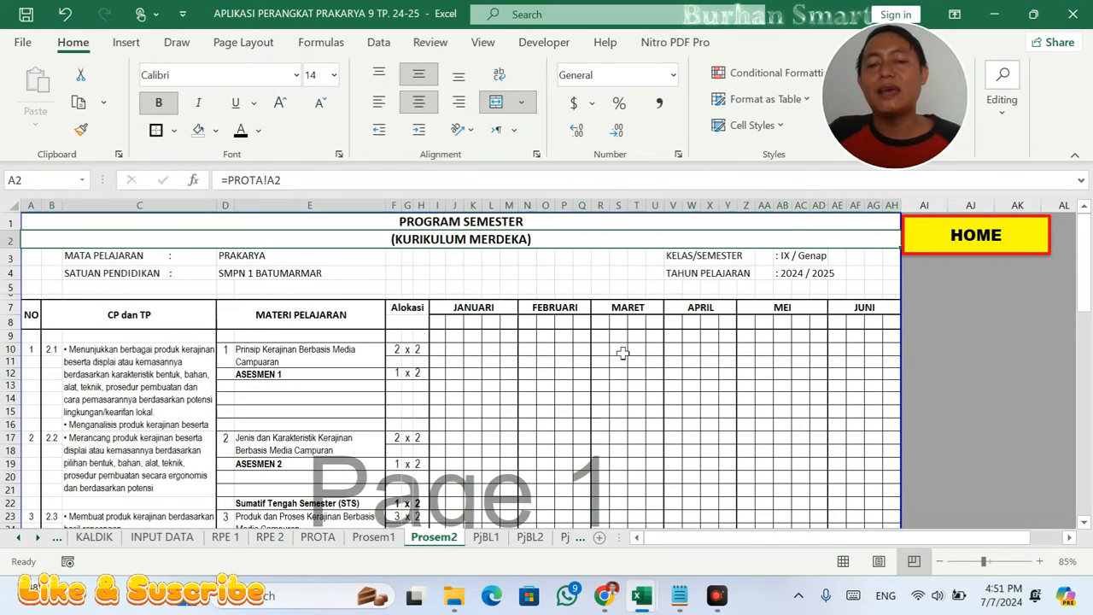
click(425, 349)
click(421, 371)
click(410, 349)
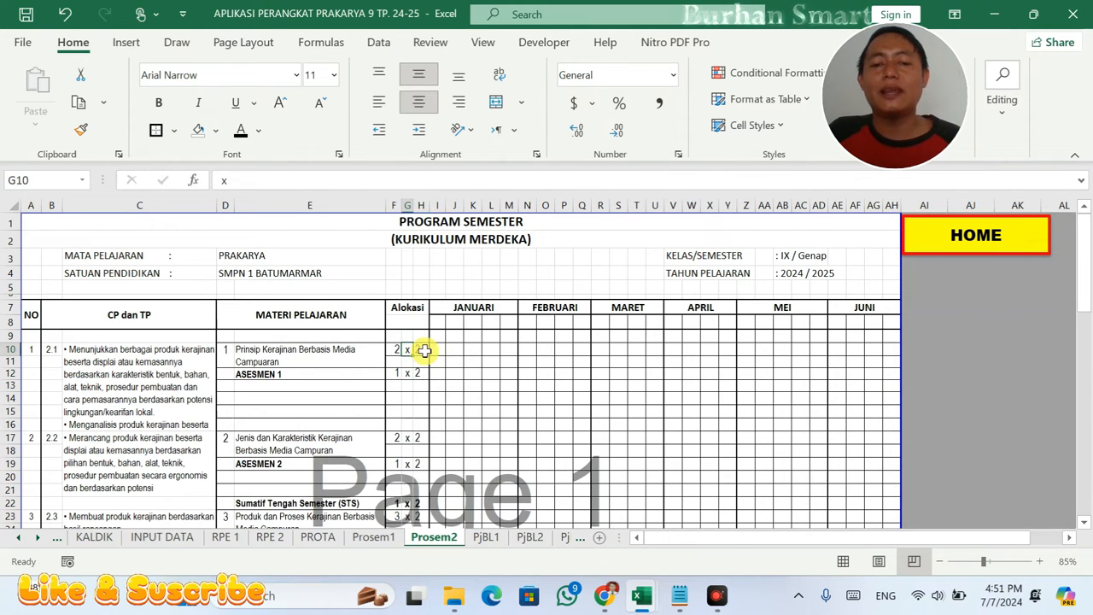
click(424, 350)
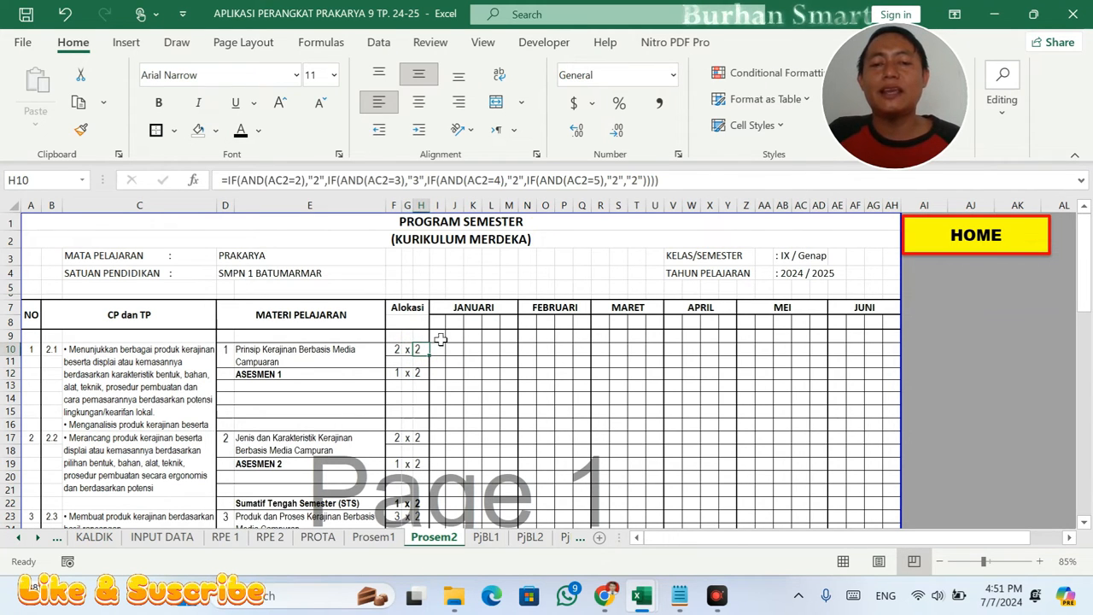
- Try to move the first AC2 reference in H10's formula to AB2
click(563, 180)
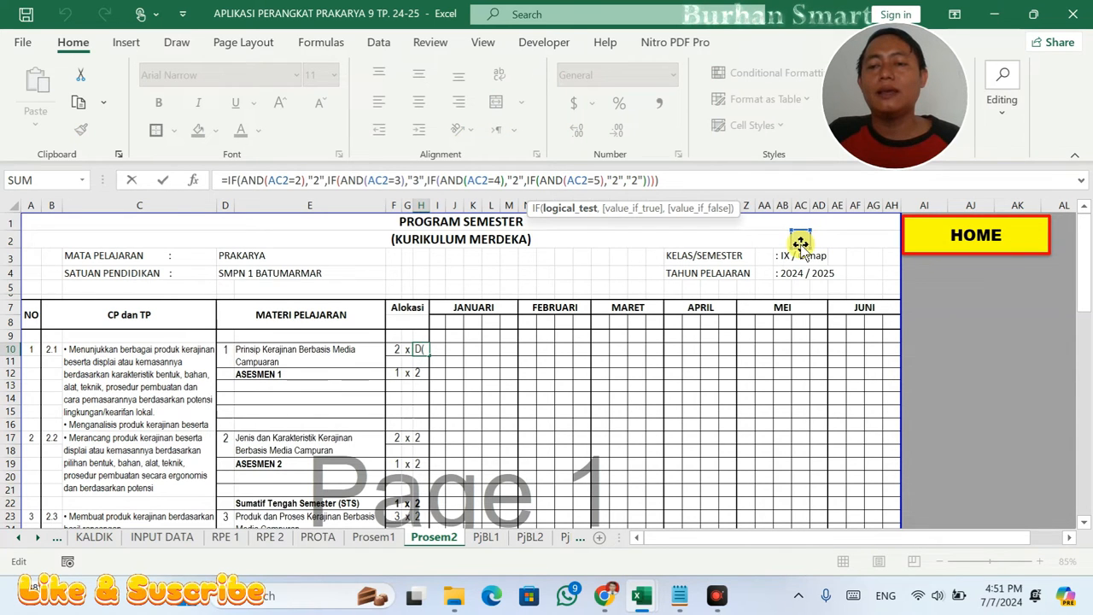
drag(779, 243, 787, 243)
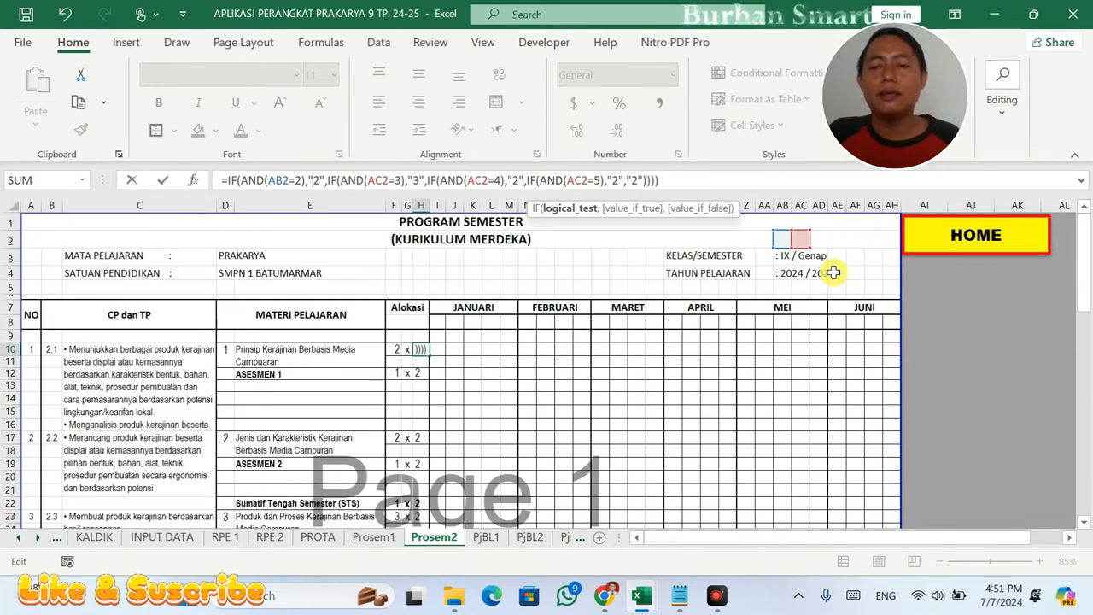
key(ctrl+z)
click(821, 301)
key(ctrl+z)
key(Escape)
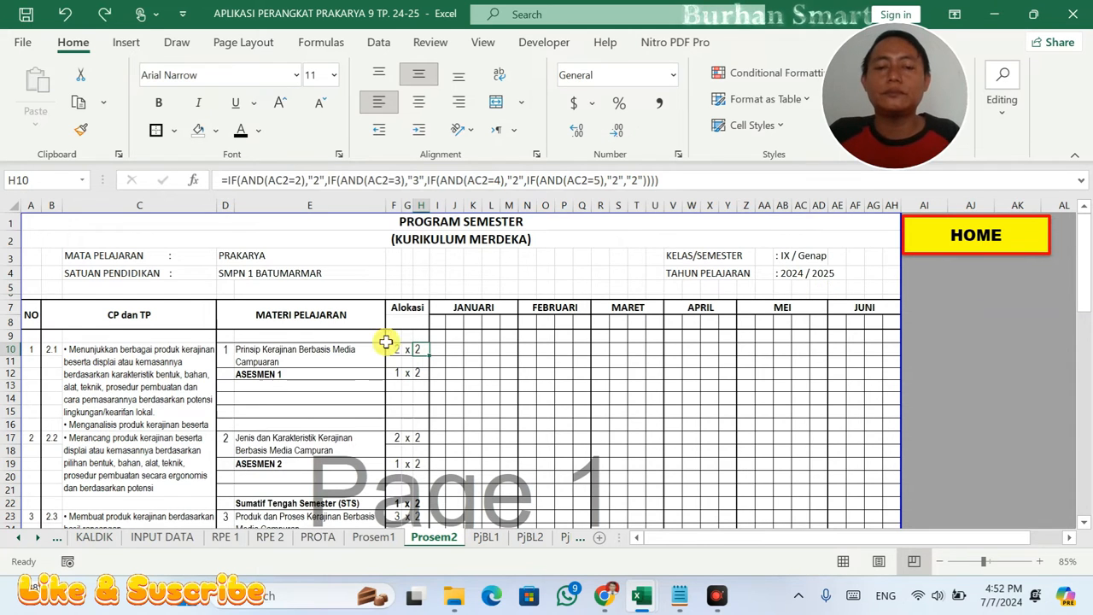
- Delete week column Z, the first column under MEI
click(798, 313)
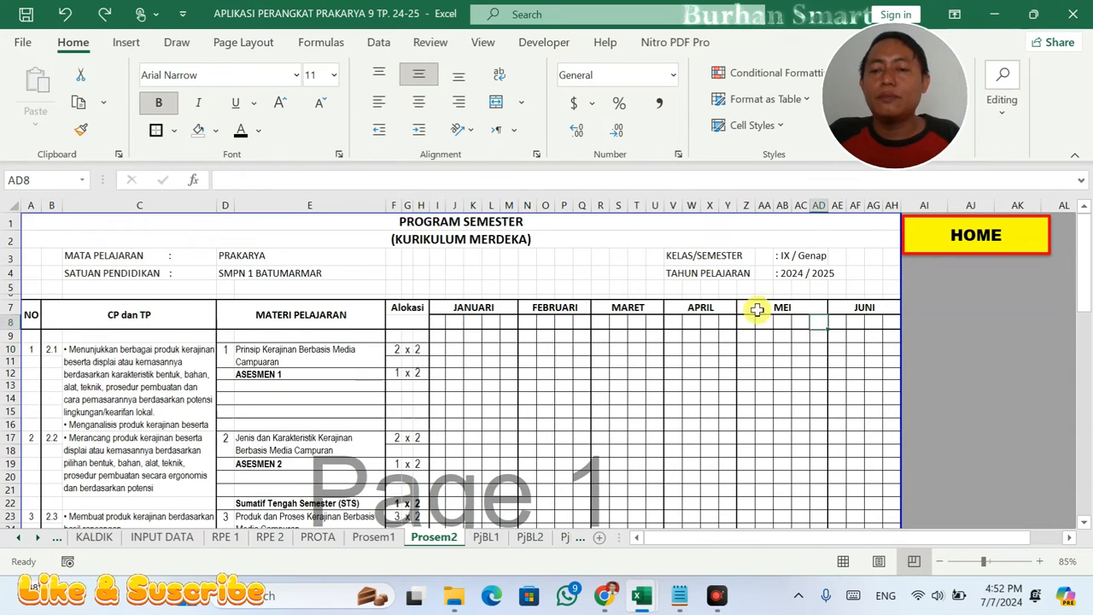
right_click(747, 203)
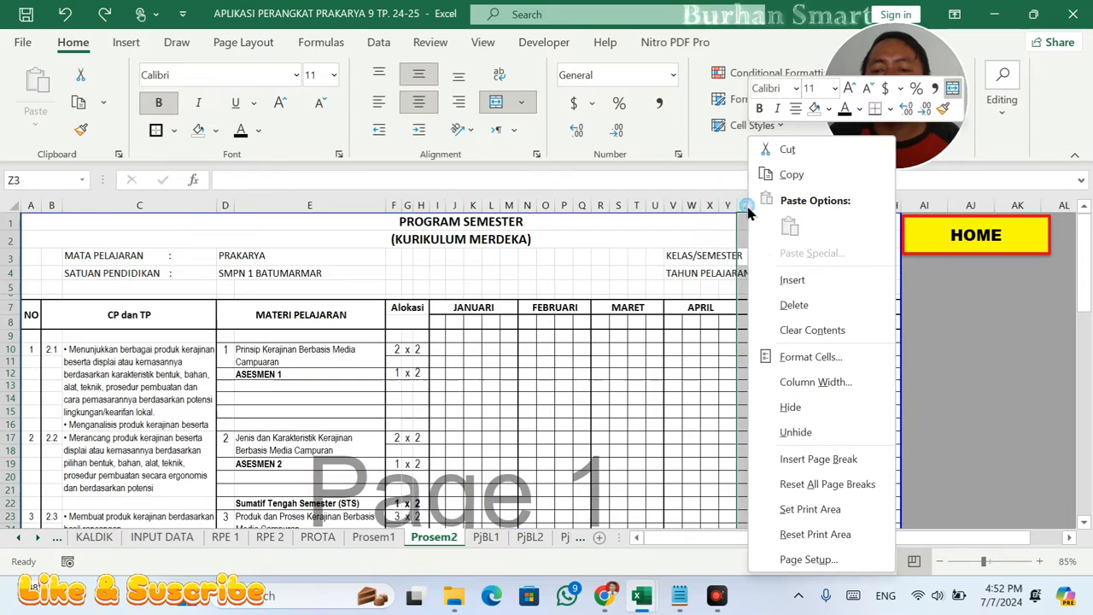
click(803, 303)
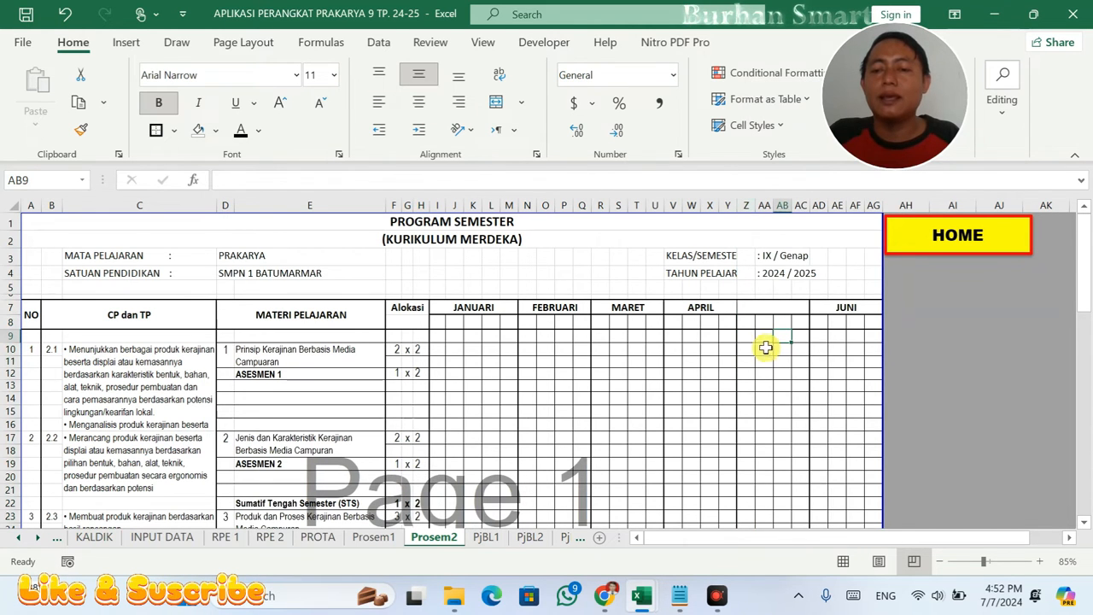
click(174, 130)
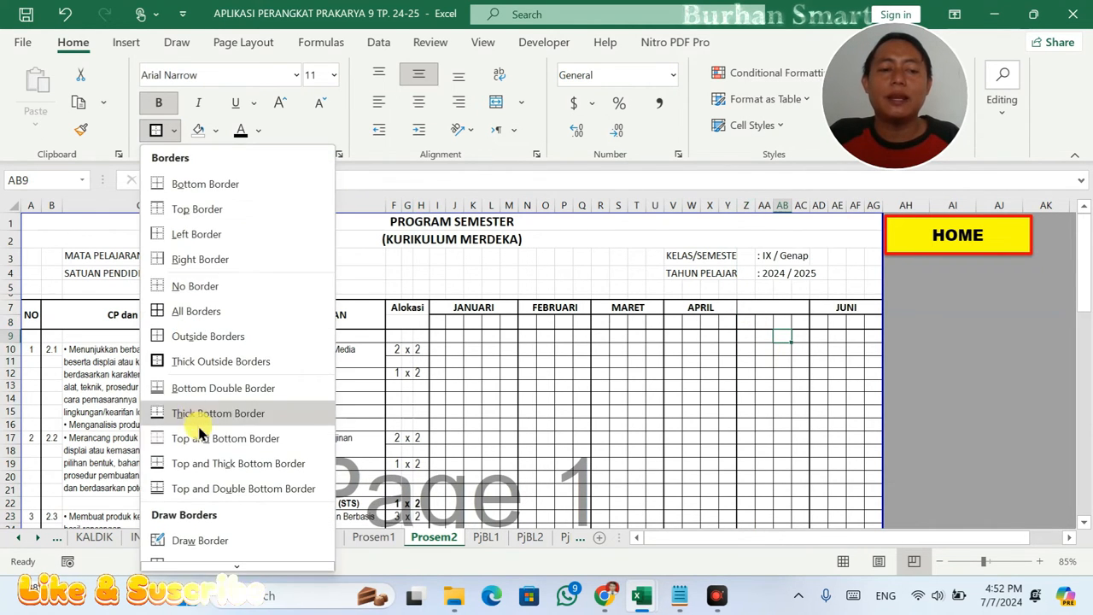
scroll(193, 427, down, 3)
mouse_move(296, 536)
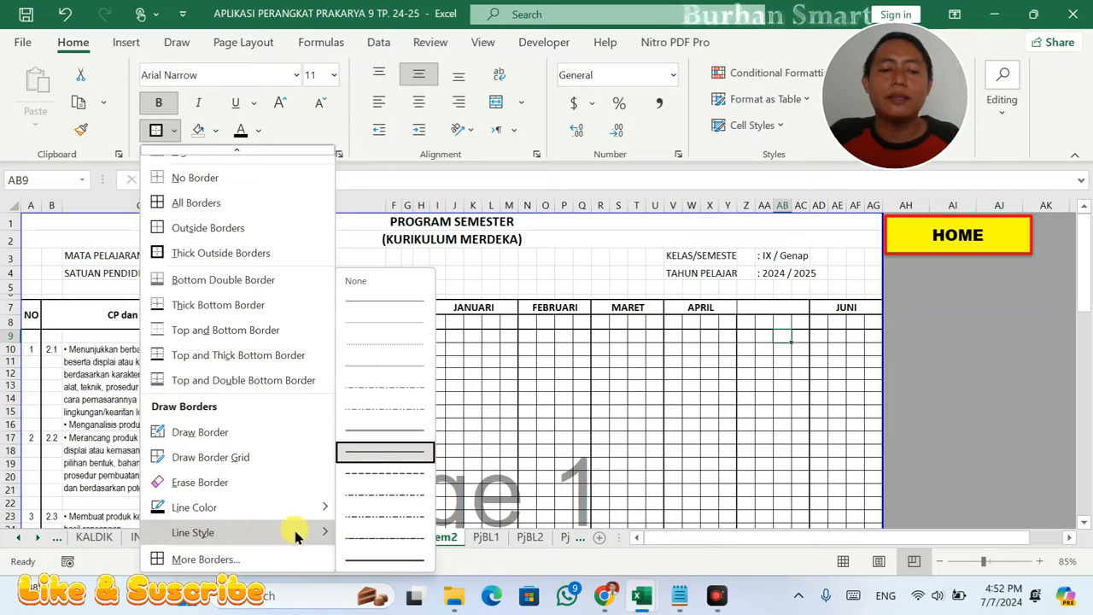
click(372, 452)
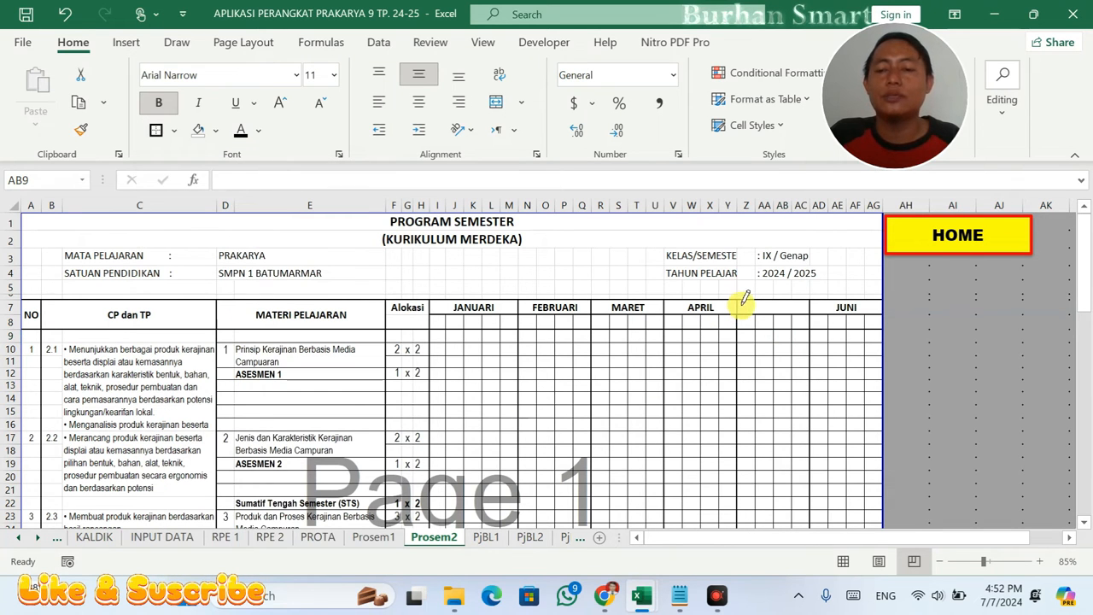
key(Escape)
- Copy the APRIL header into the blank merged header above the May weeks
click(764, 311)
click(722, 311)
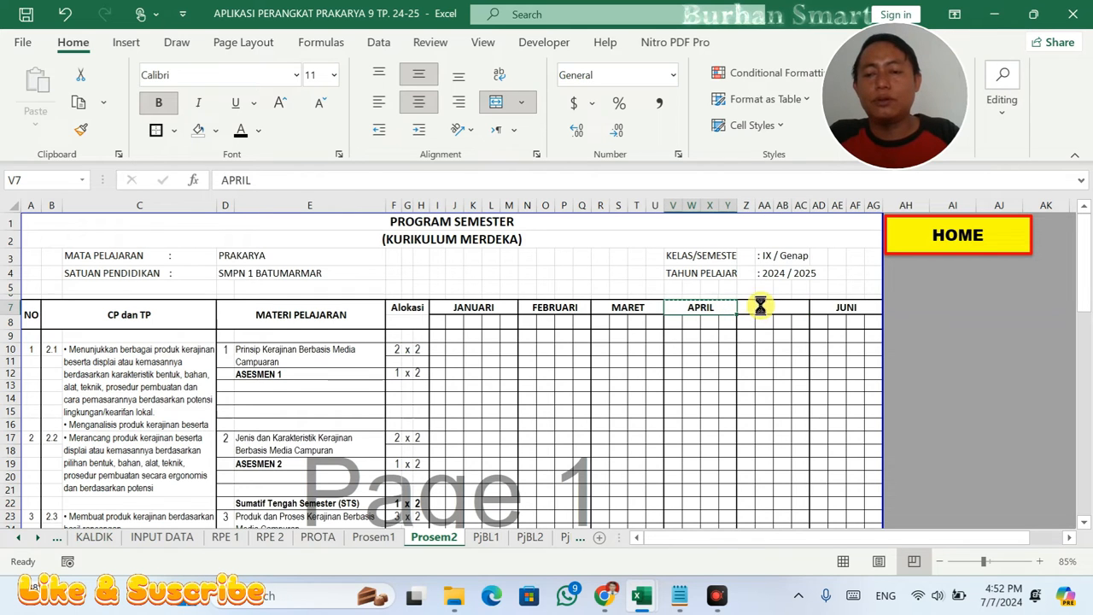
key(ctrl+c)
click(763, 308)
key(ctrl+v)
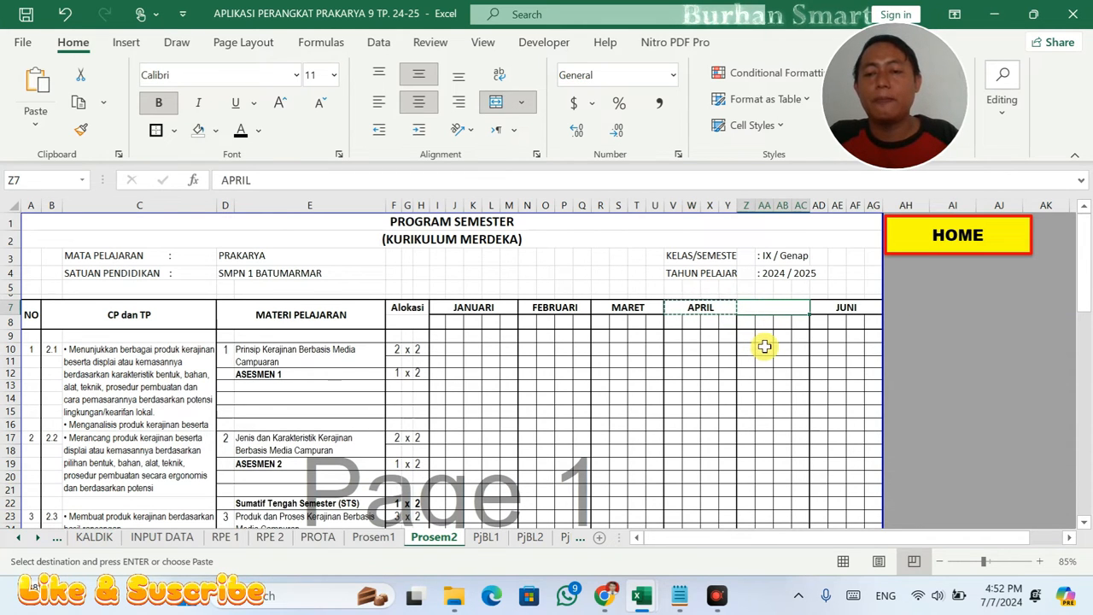
- Undo the May header paste and the deletion of column Z
key(ctrl+z)
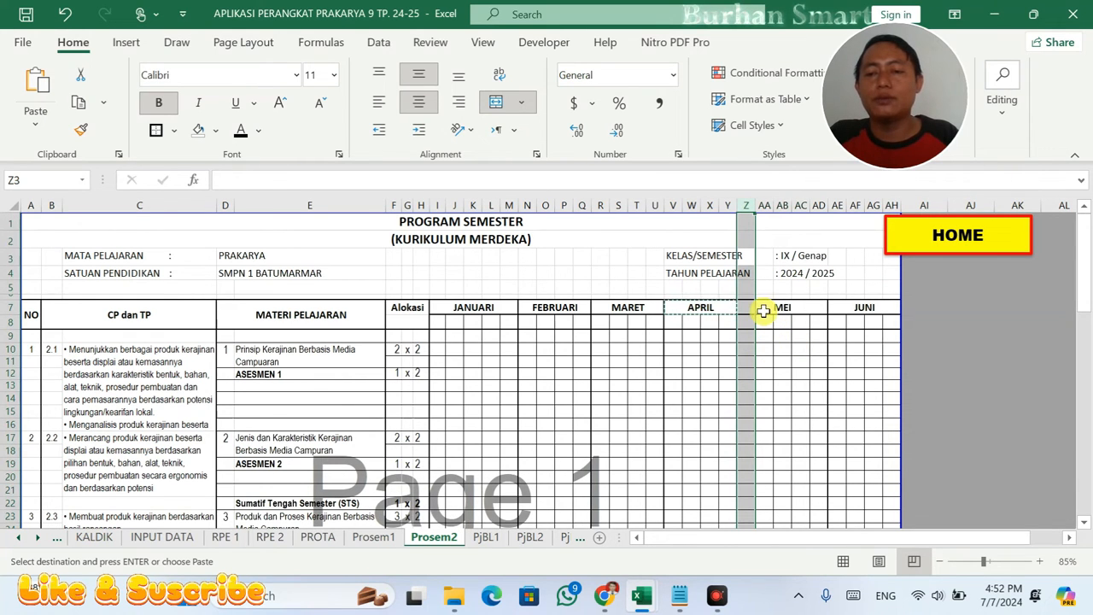
click(772, 309)
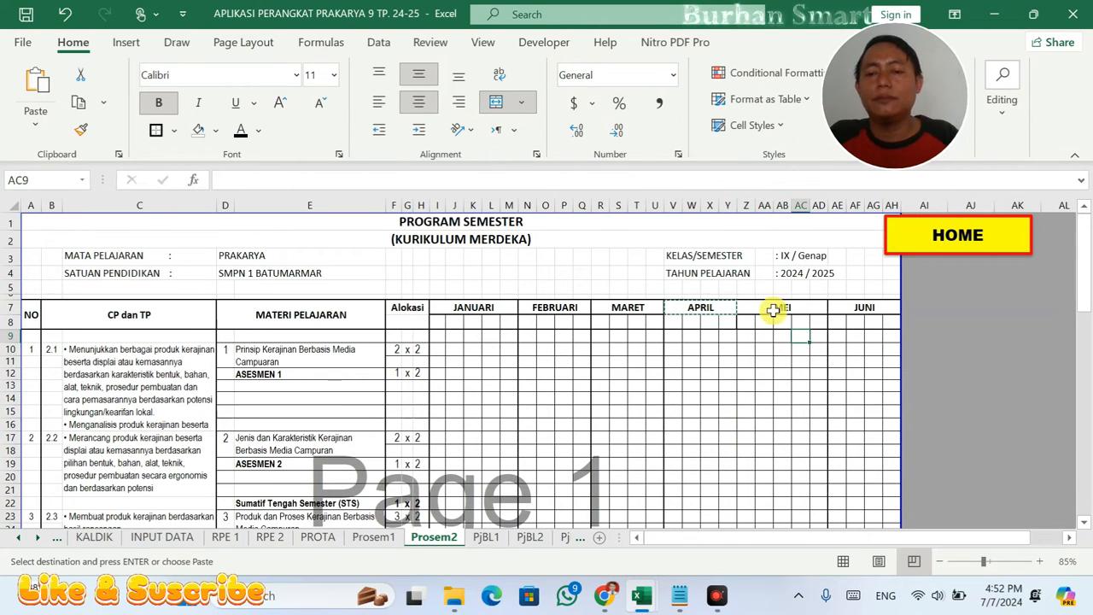
click(776, 312)
double_click(787, 318)
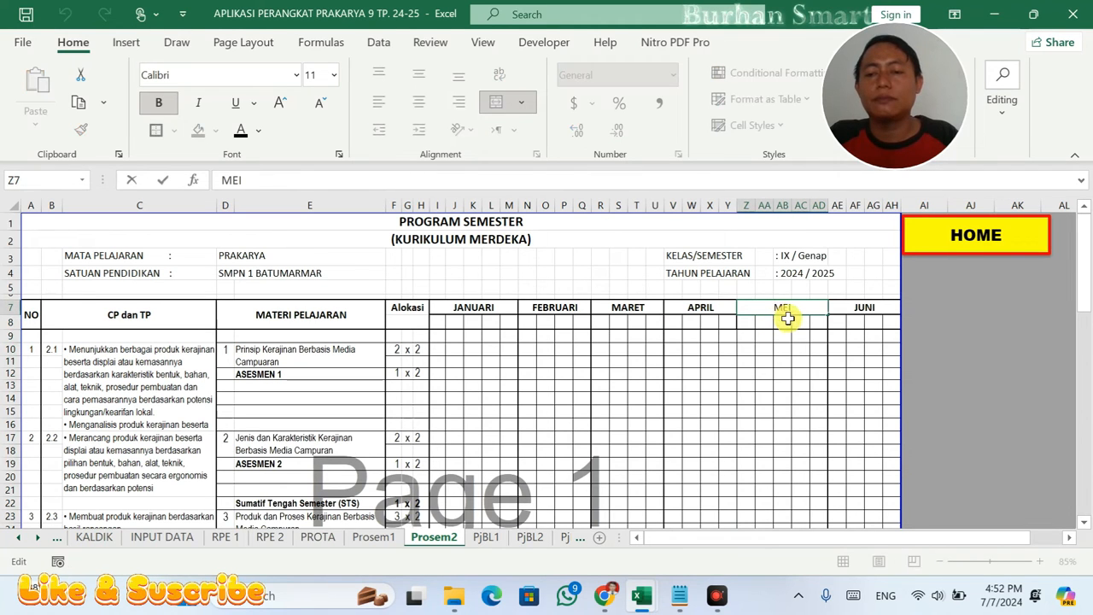
click(784, 347)
- Undo the preceding edits to the month grid and redo them
key(ctrl+z)
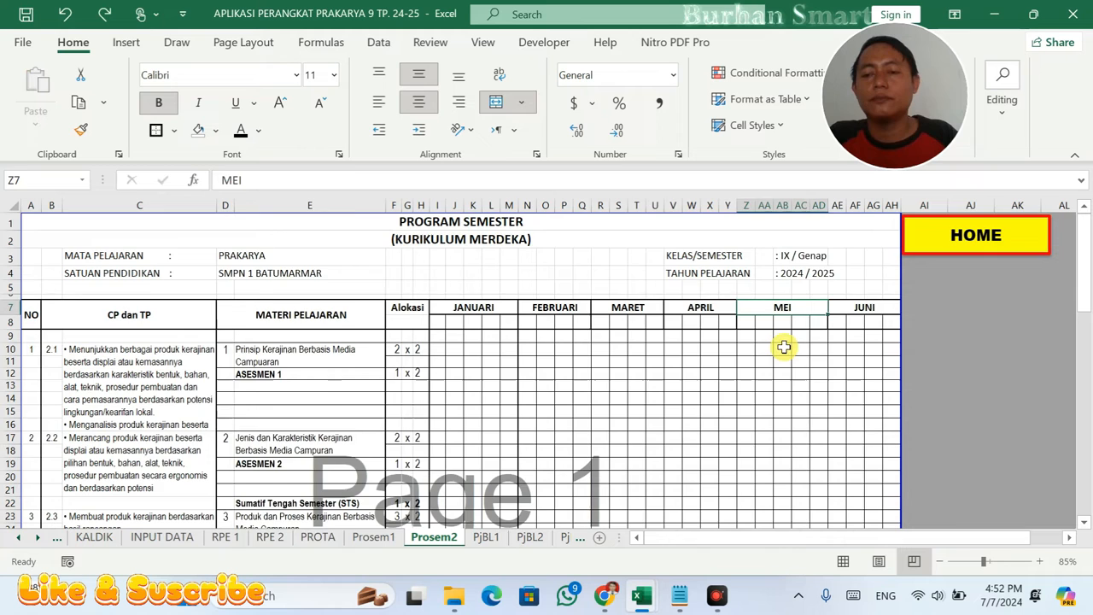
key(ctrl+z)
key(ctrl+z)
key(ctrl+y)
key(ctrl+y)
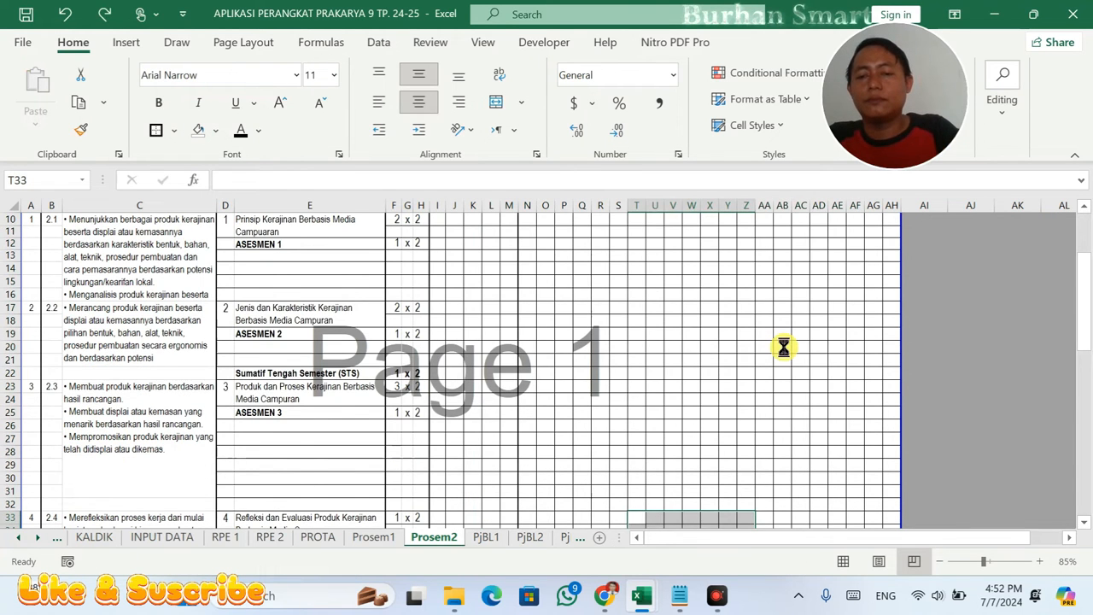
key(ctrl+y)
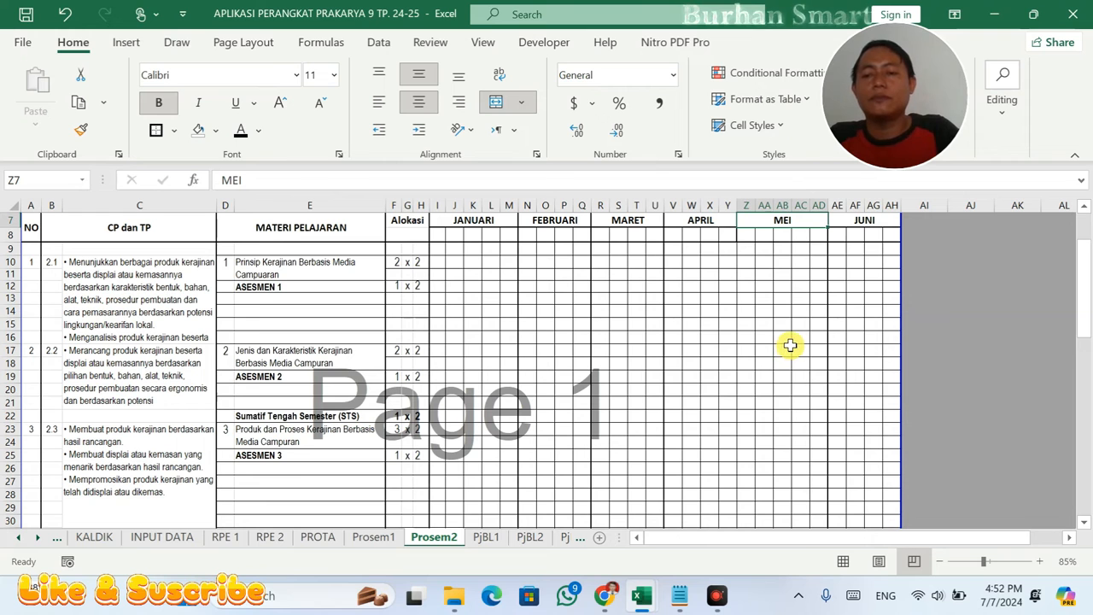
- Insert a new week column at column X within April
click(789, 342)
scroll(778, 331, up, 2)
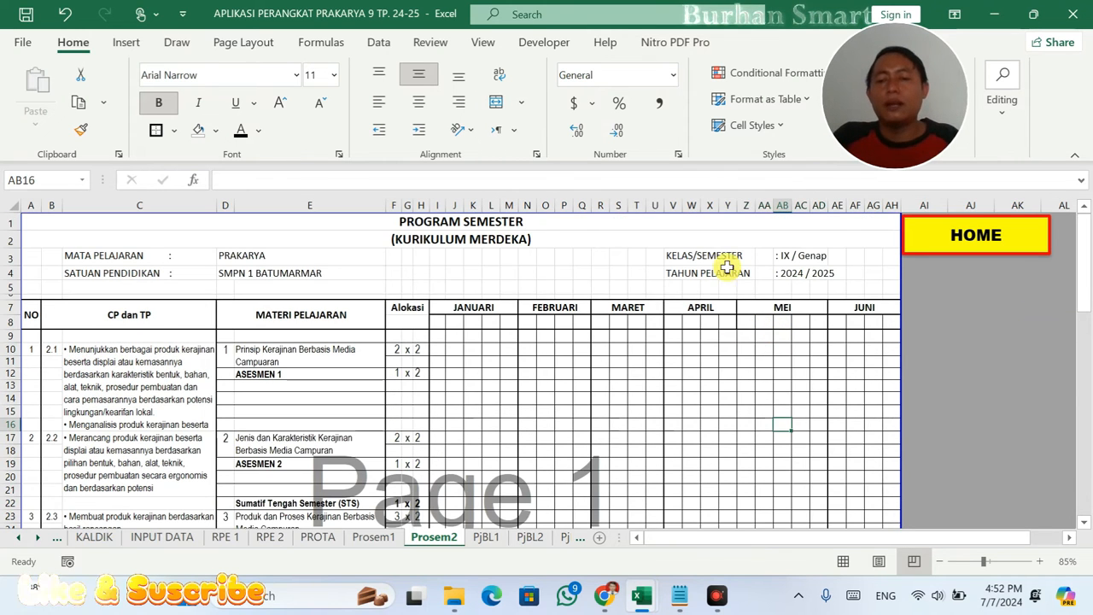
right_click(709, 205)
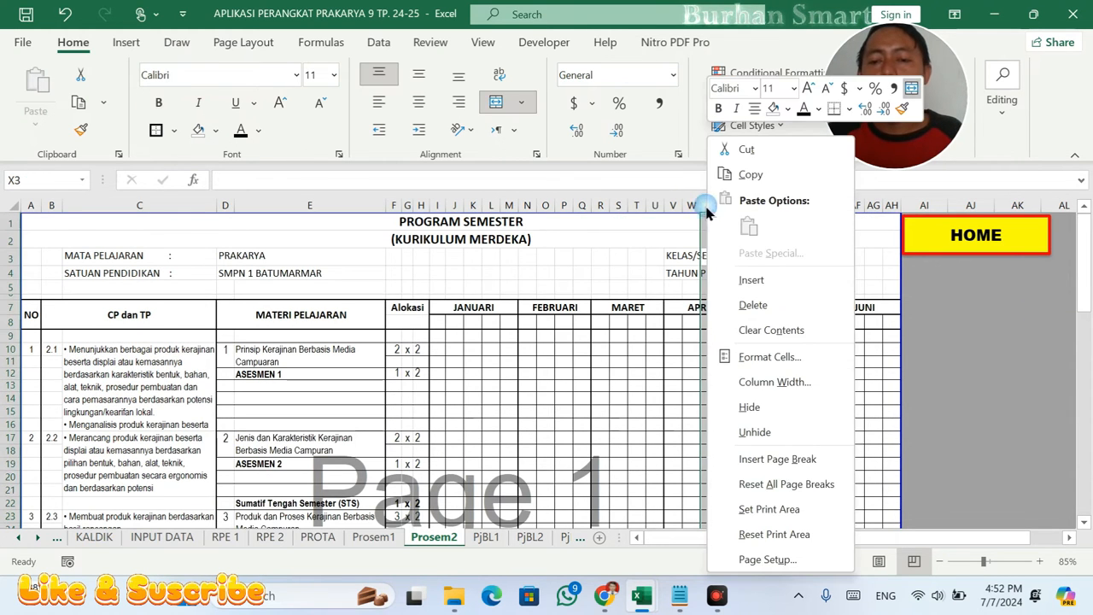
click(755, 281)
click(783, 336)
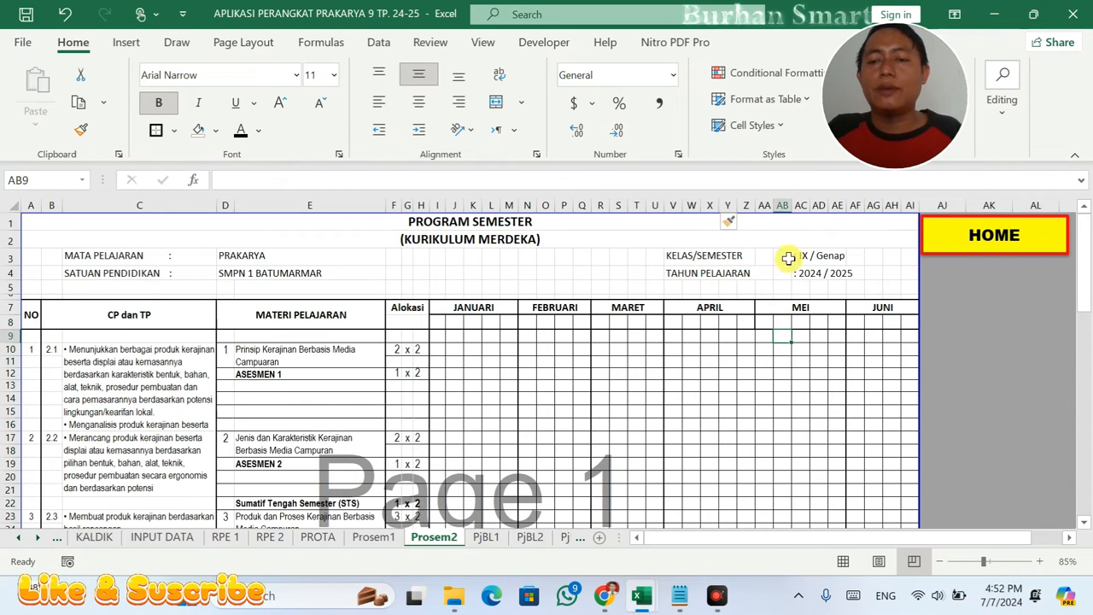
- Delete week column AB under MEI
right_click(783, 205)
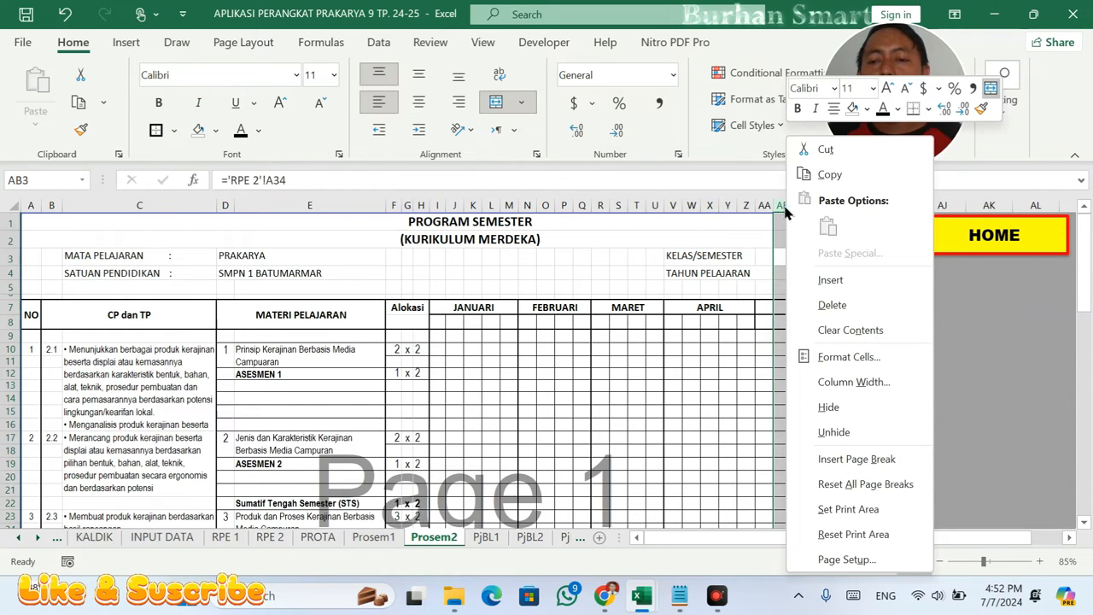
click(825, 301)
click(804, 349)
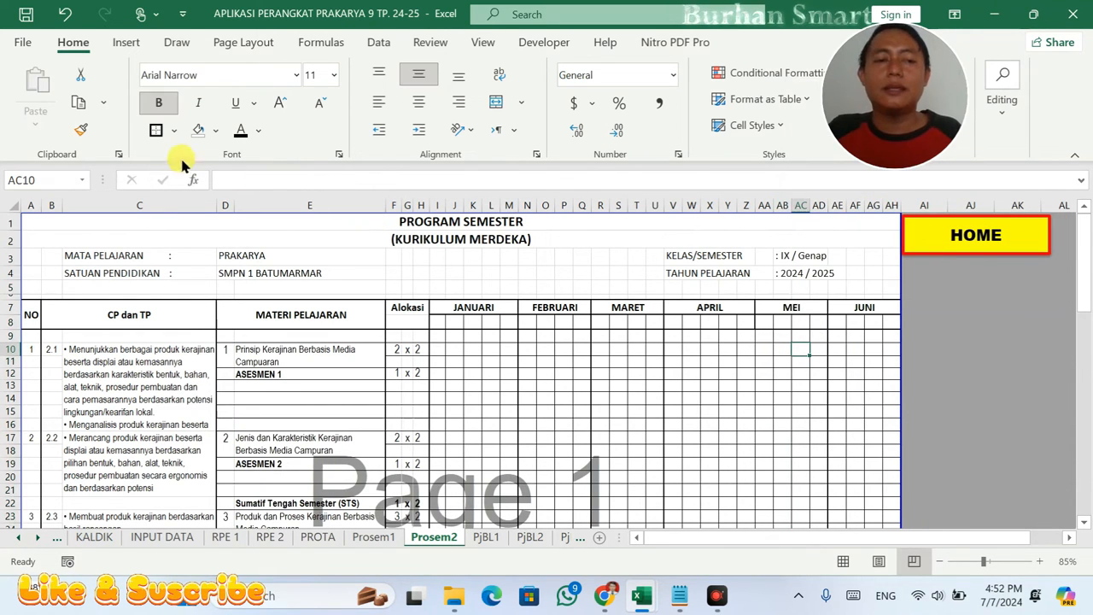
click(172, 132)
click(744, 332)
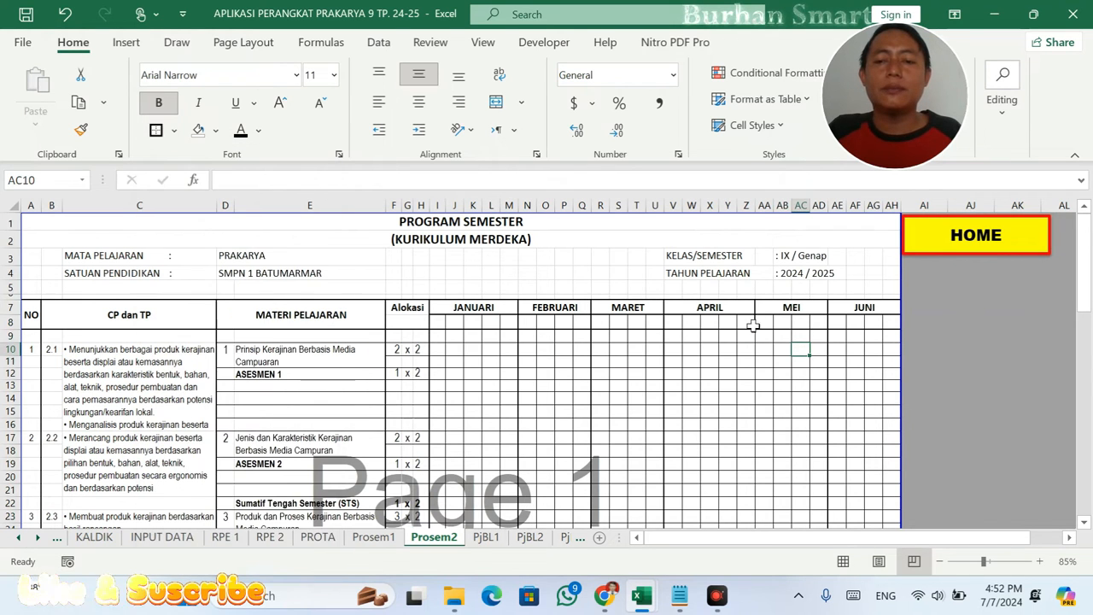
drag(770, 322, 812, 393)
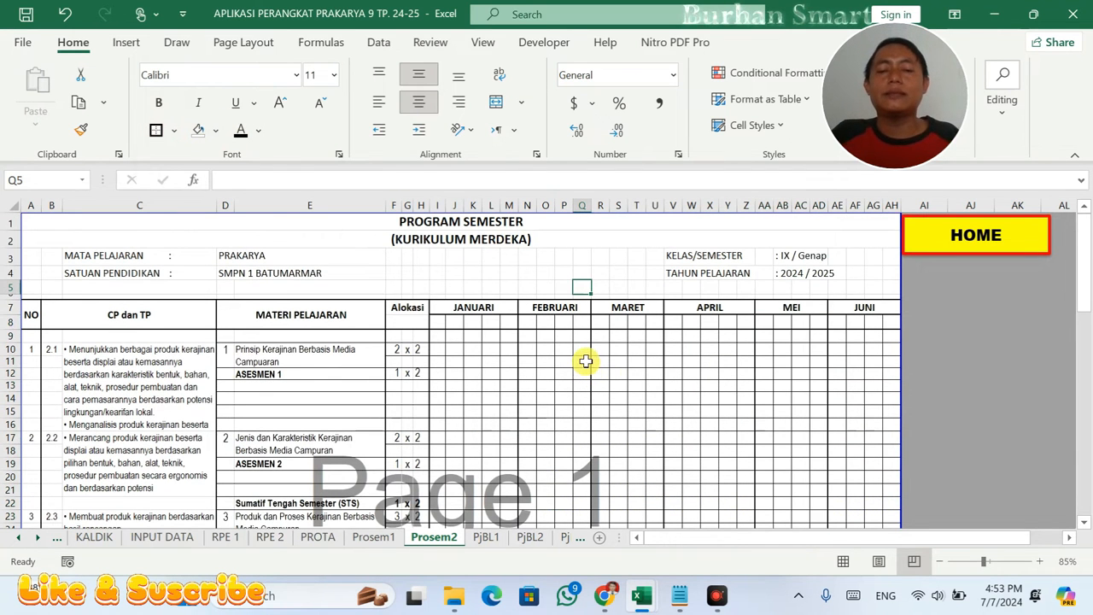
click(437, 321)
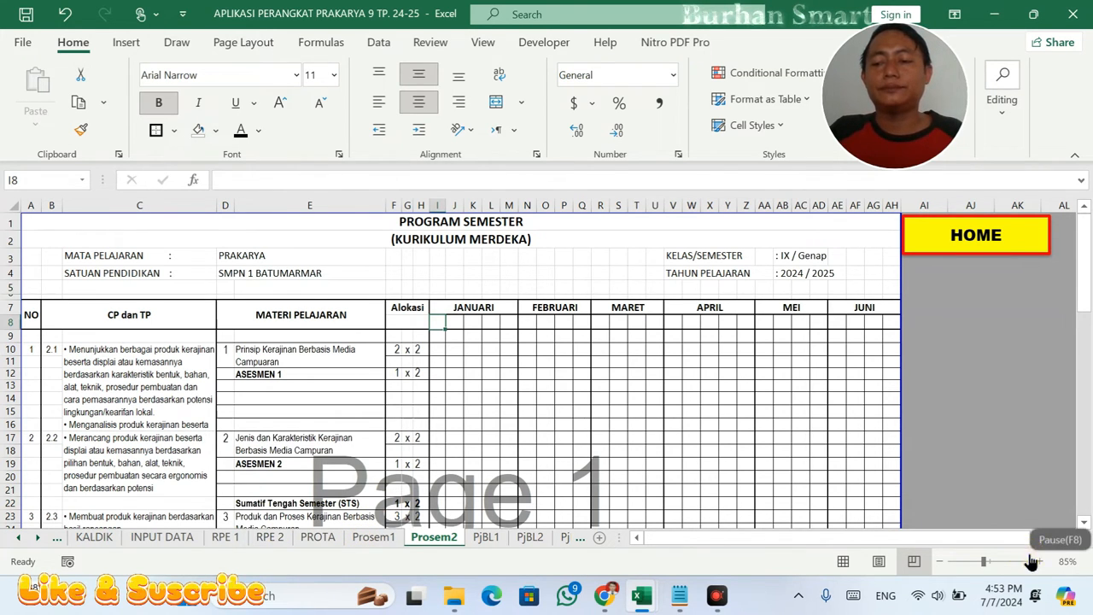
click(585, 359)
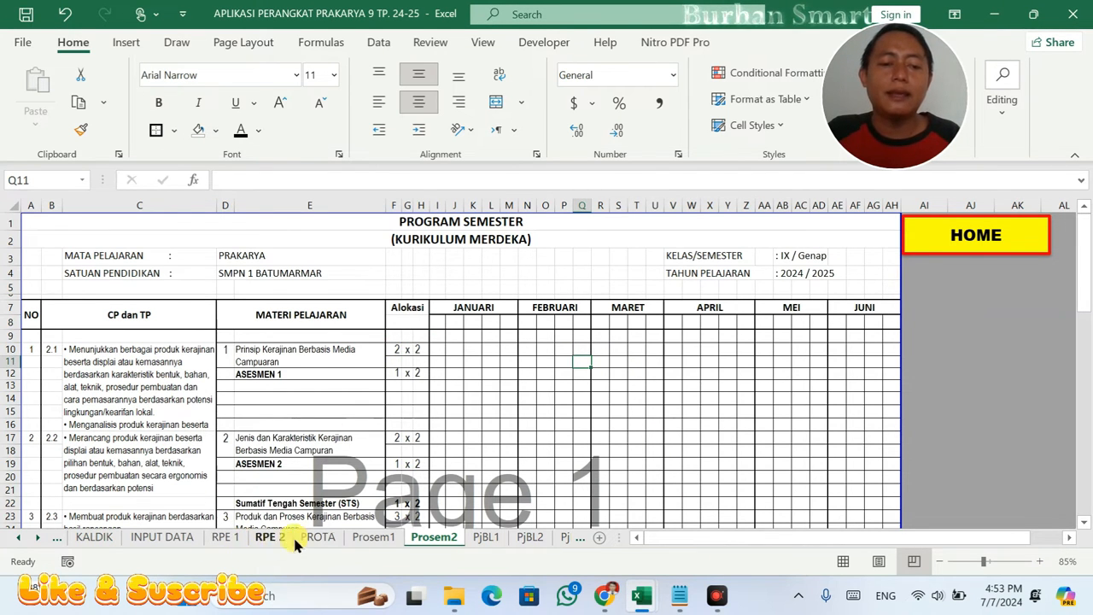
- Look over the Prosem1 sheet and the KALDIK calendar's second-semester months, including the LPP cell at the start of MARET '2025
click(374, 540)
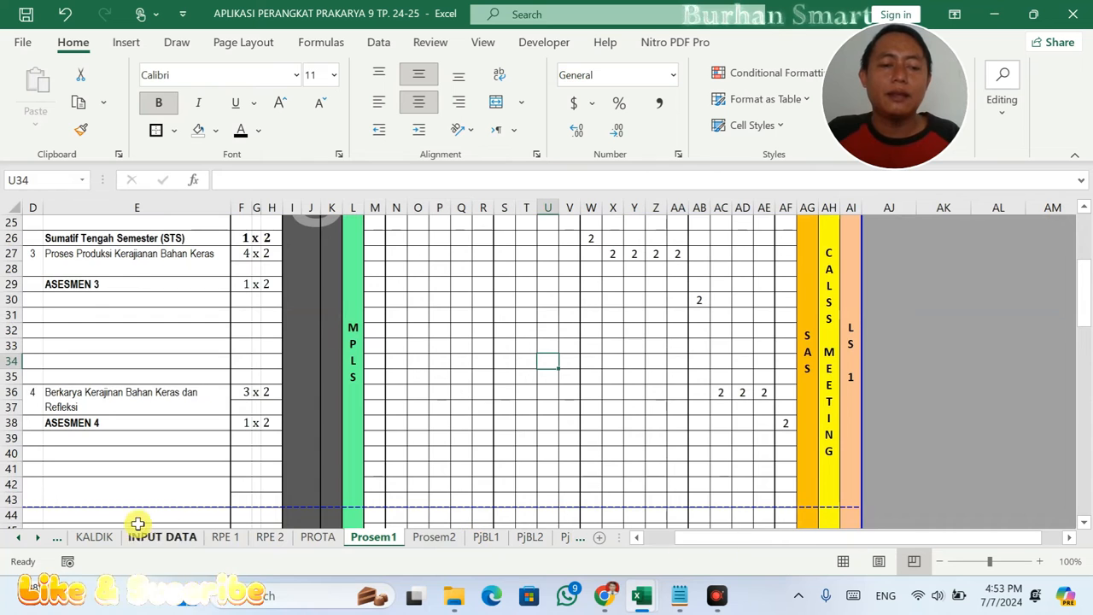
click(110, 542)
click(529, 445)
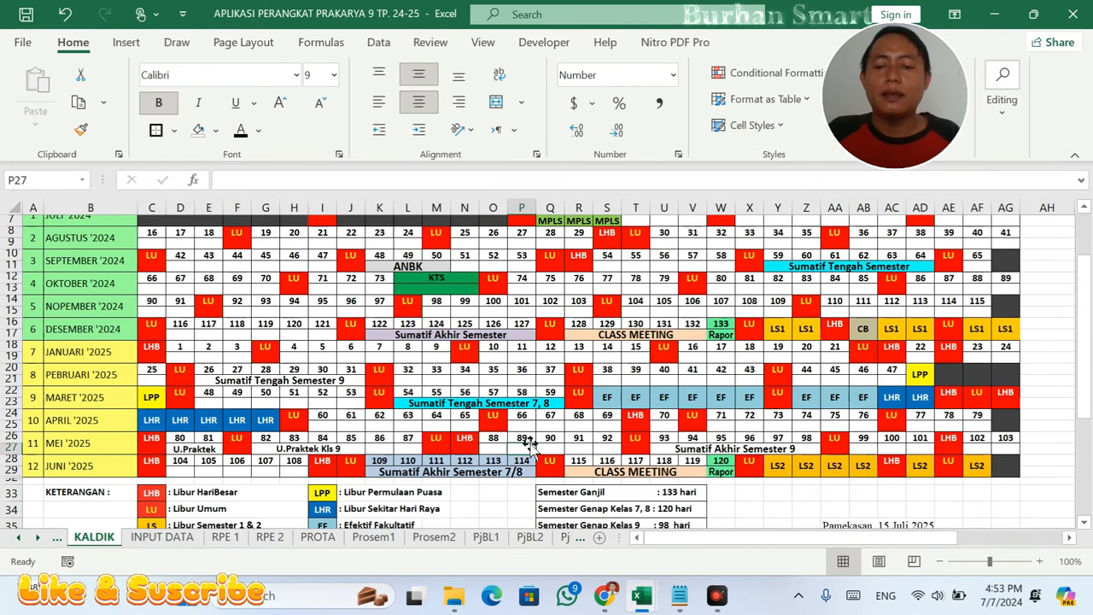
scroll(256, 380, down, 1)
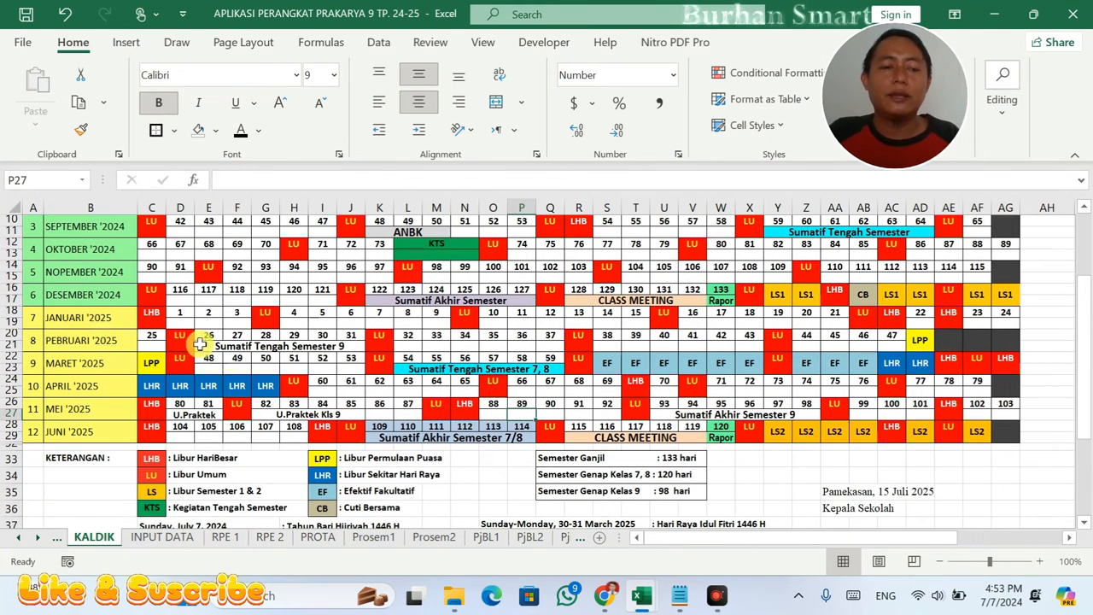
click(154, 355)
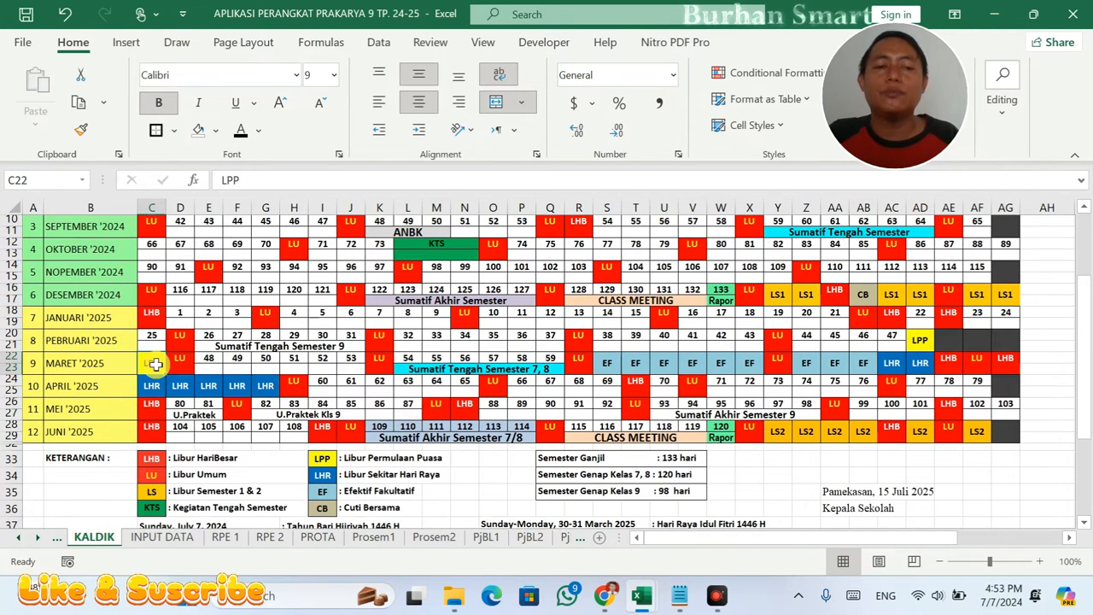
- Check the first MARET '2025 week in KALDIK, then merge R8:R58 under MARET in Prosem2 and fill it orange
drag(173, 361, 254, 359)
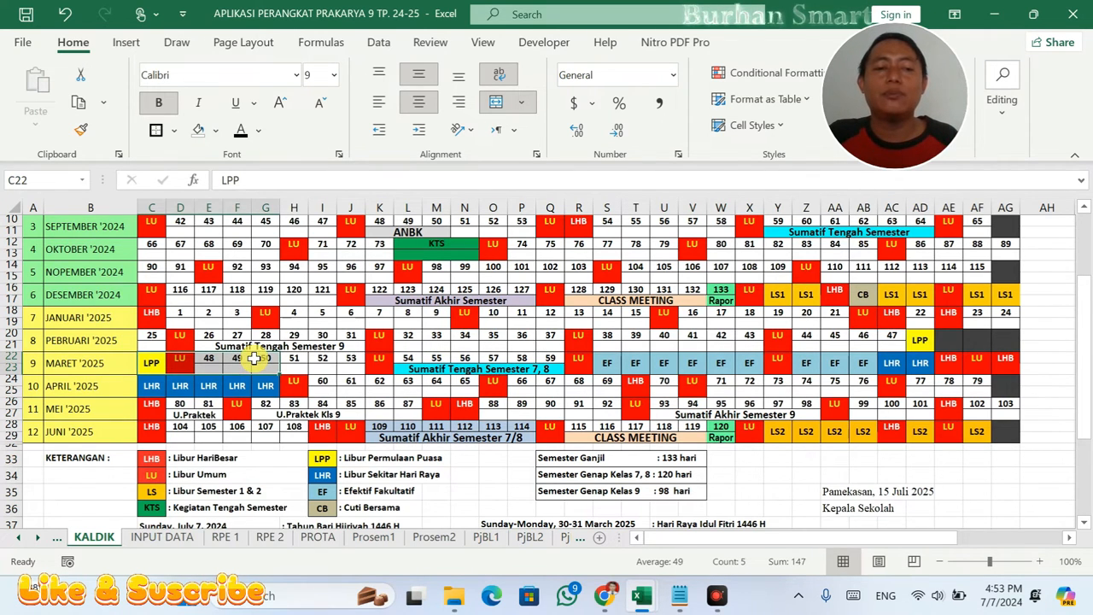
click(435, 537)
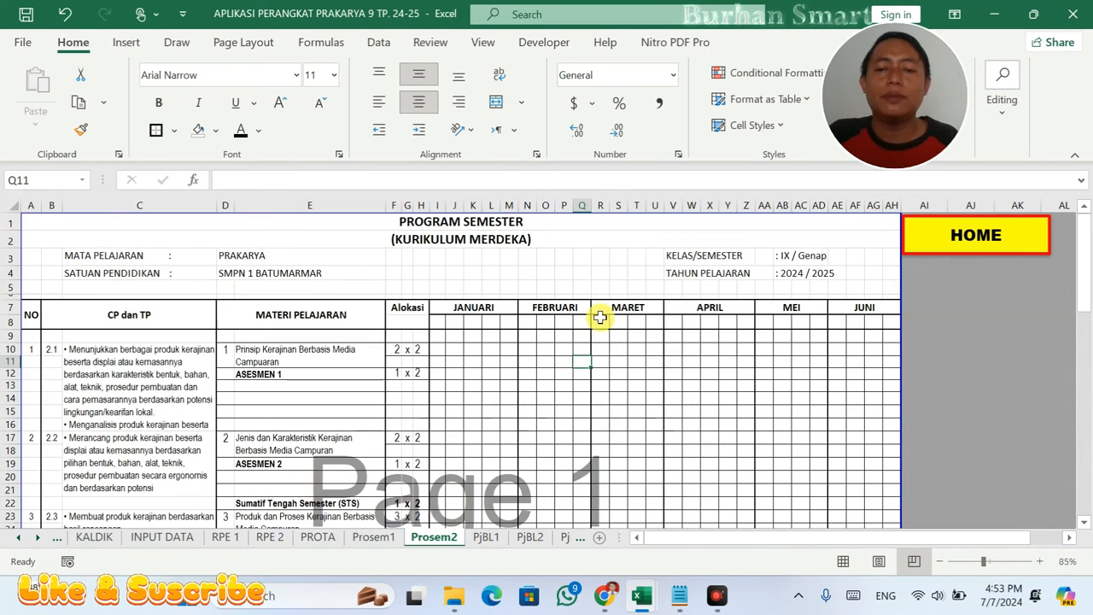
drag(602, 324, 609, 401)
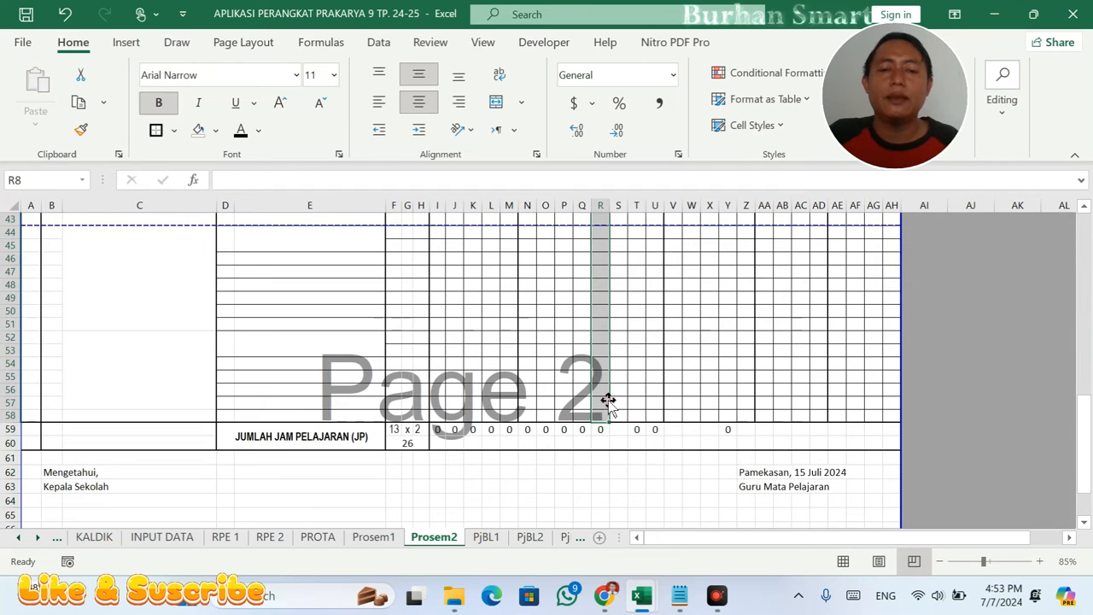
click(168, 129)
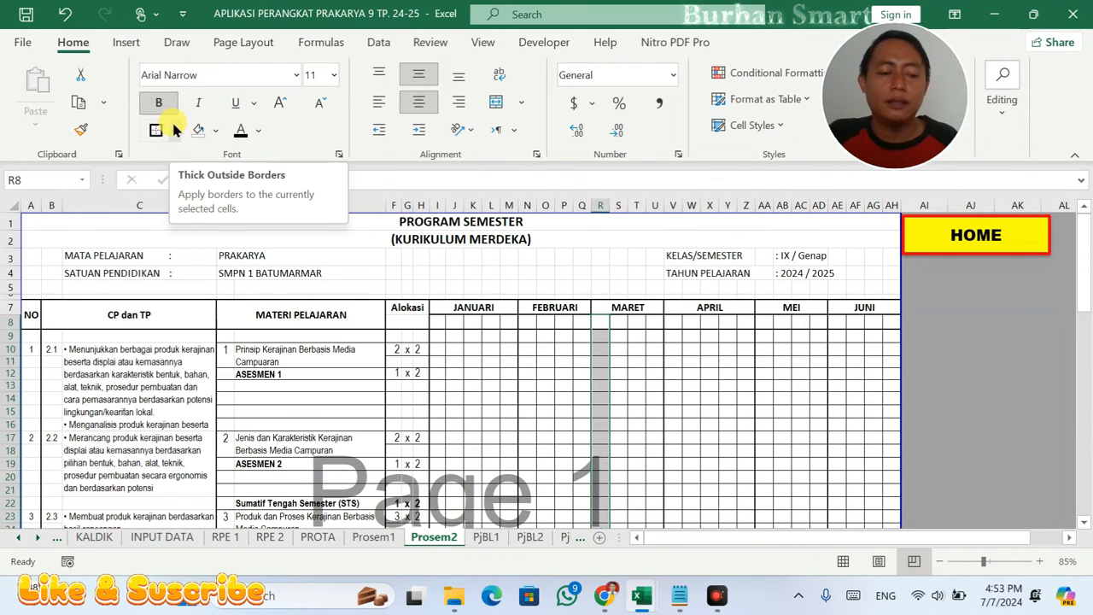
click(502, 100)
click(217, 132)
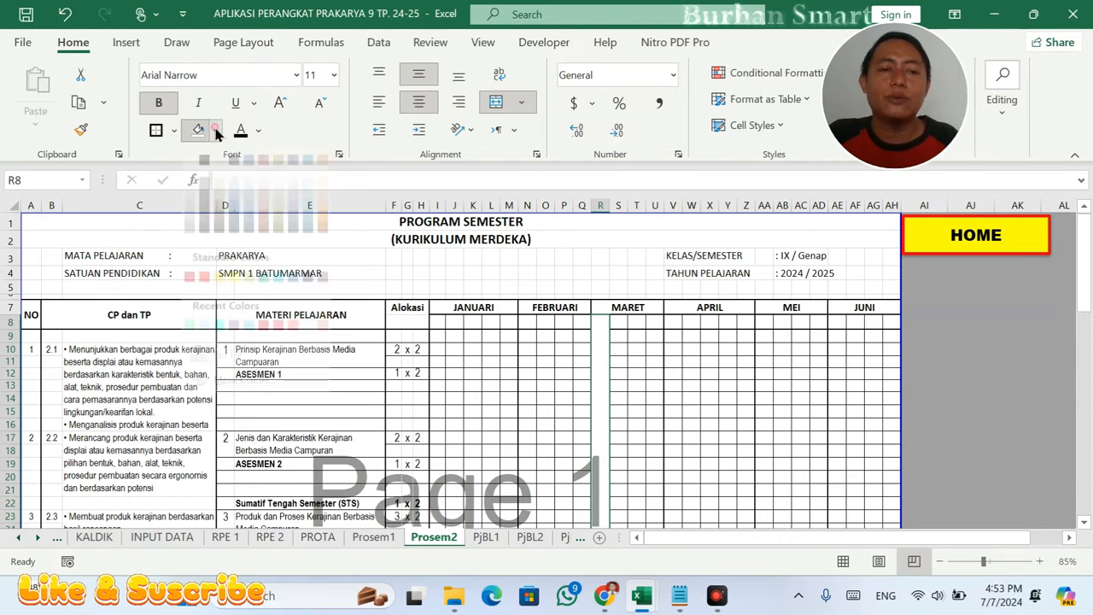
click(219, 295)
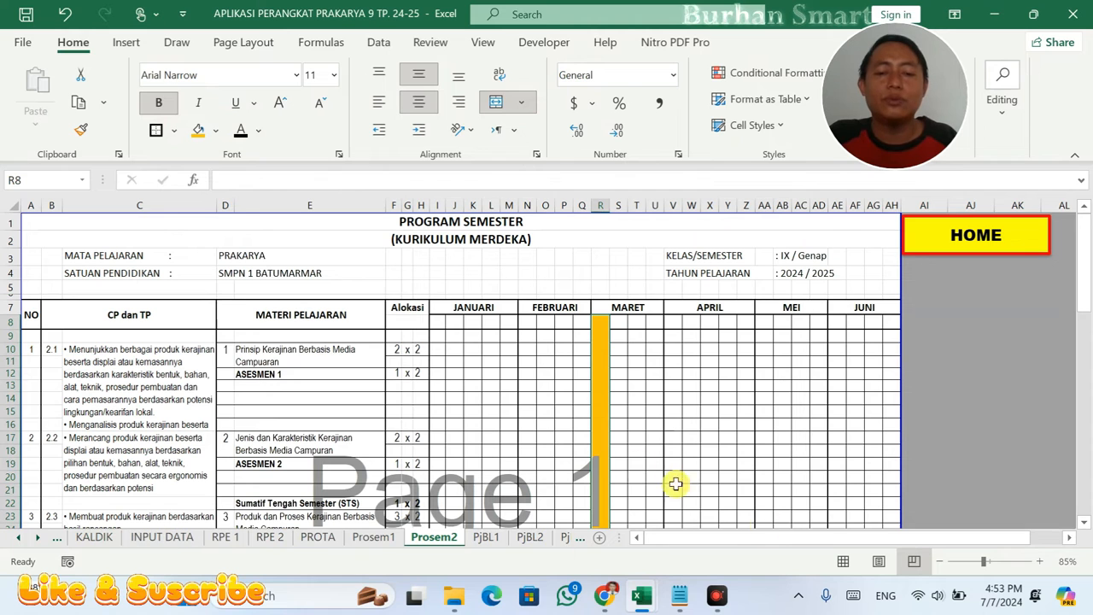
- Label the merged orange column LPP and set its text orientation to vertical
text(LPP)
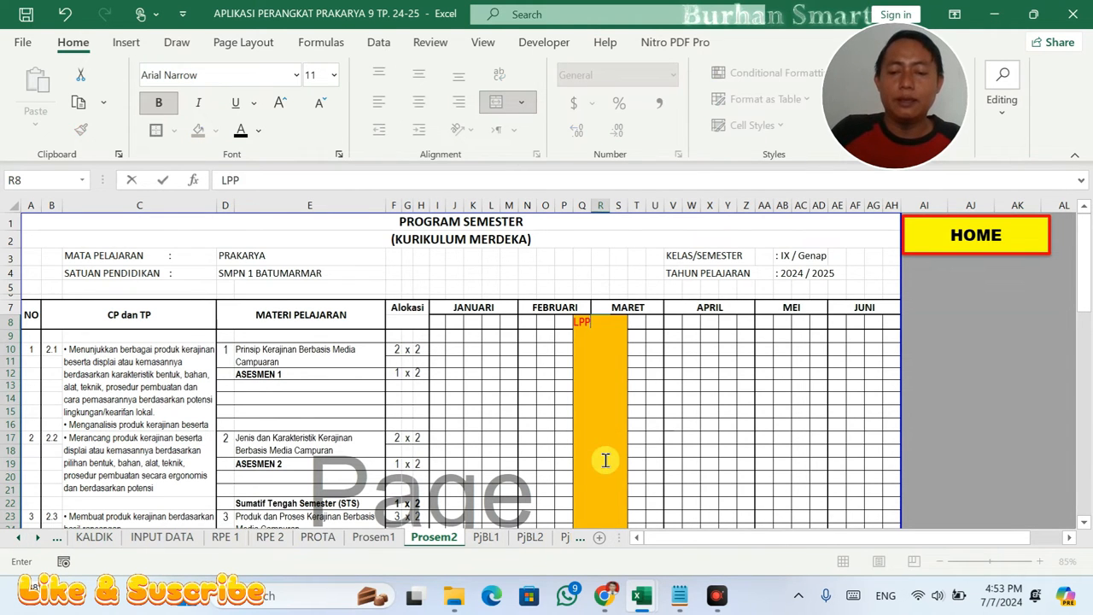
key(Return)
scroll(605, 361, up, 3)
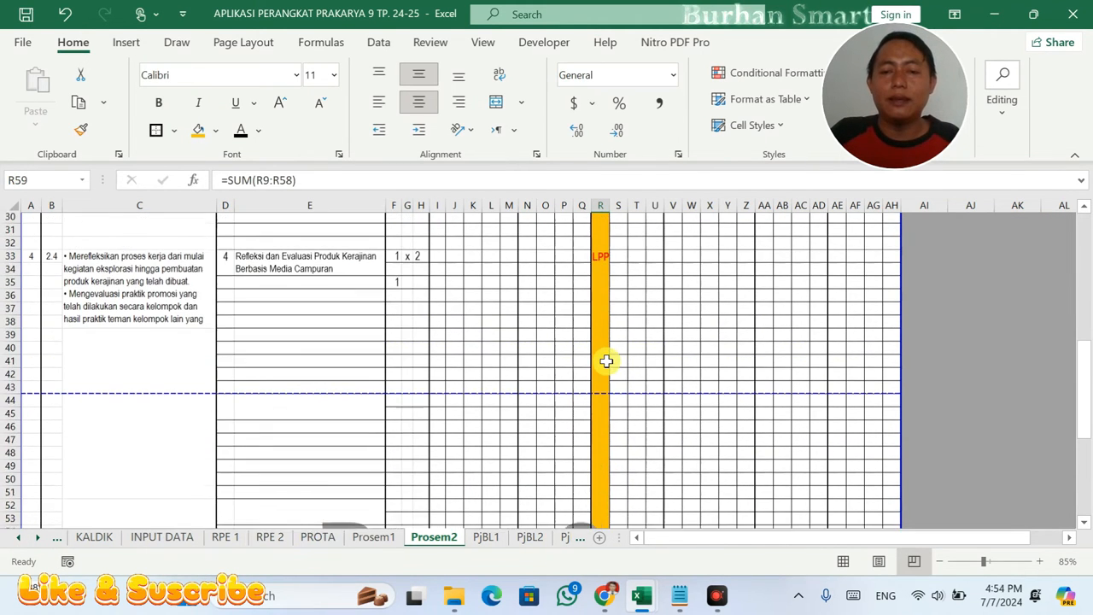
click(601, 287)
click(457, 132)
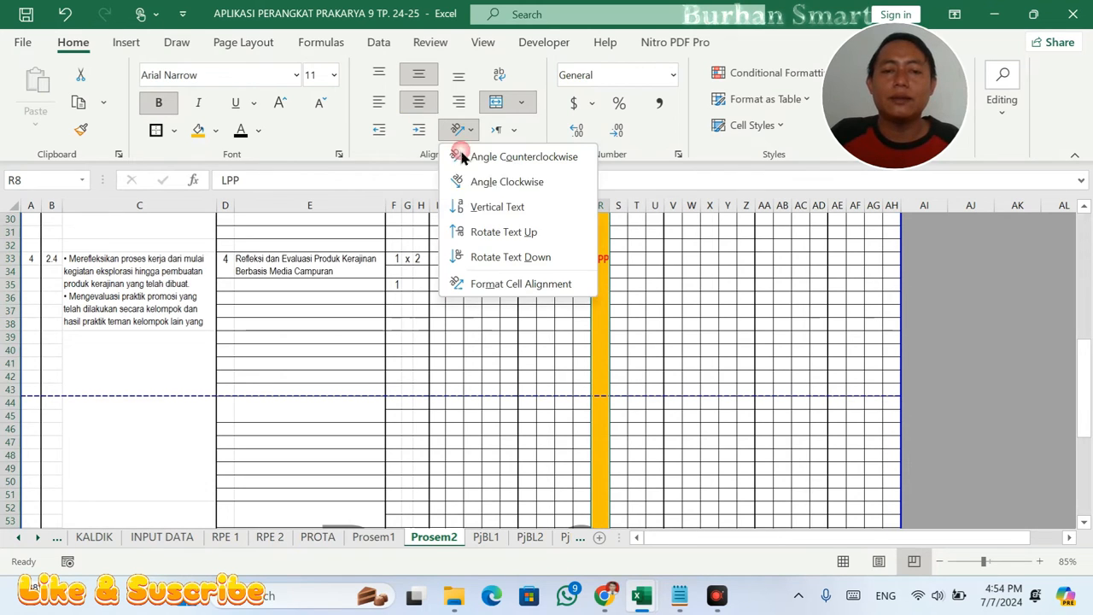
click(460, 205)
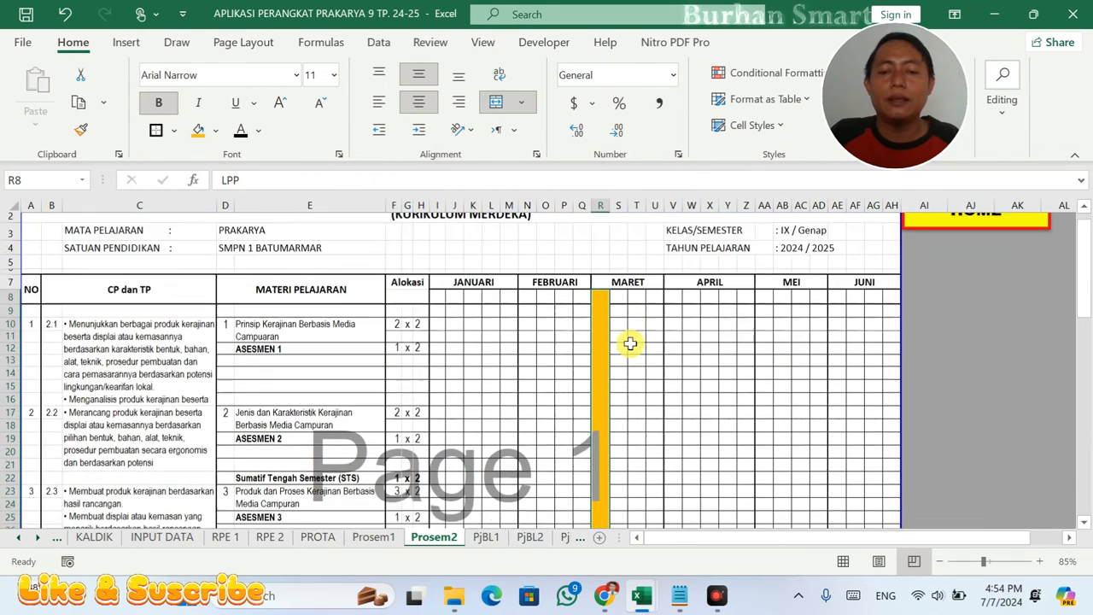
scroll(629, 344, down, 4)
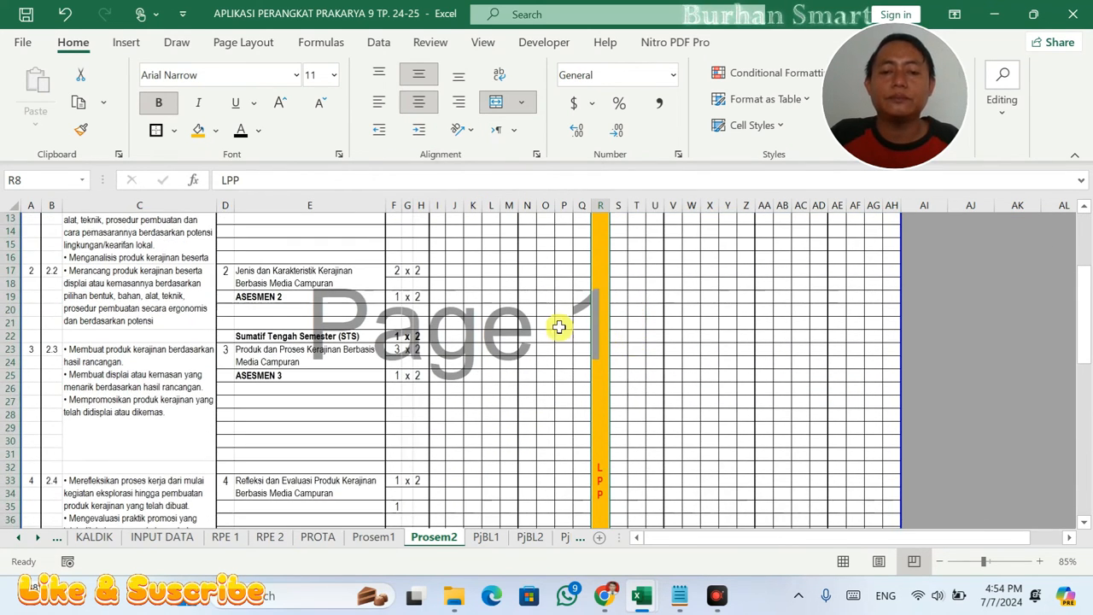
scroll(513, 359, up, 4)
click(643, 366)
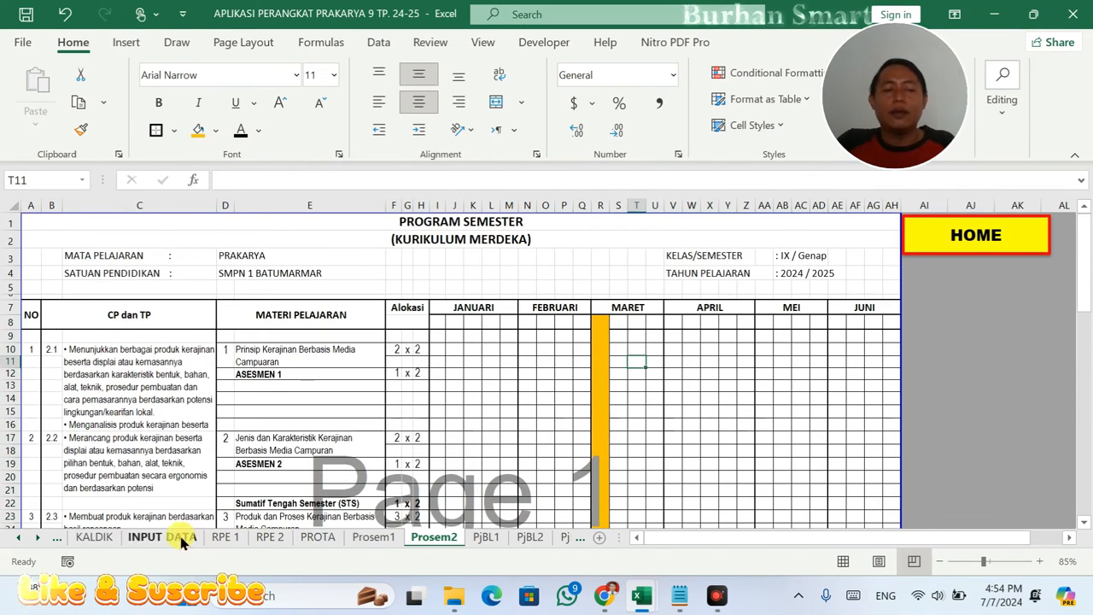
- Examine the KALDIK calendar's Sumatif Tengah Semester, EF and LHR days across PEBRUARI, MARET and early APRIL '2025
click(94, 537)
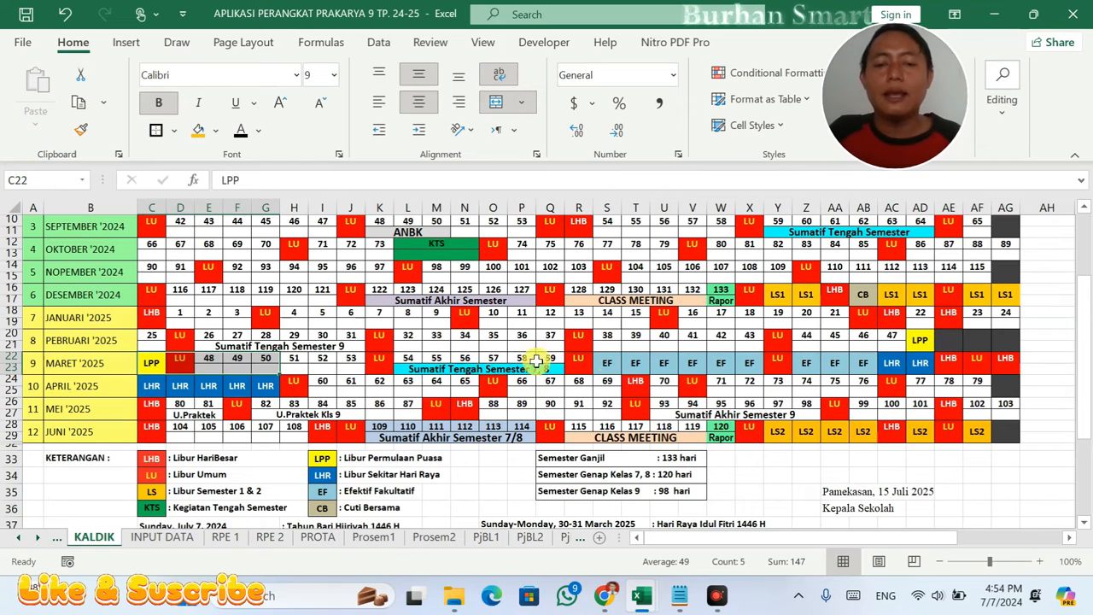
click(607, 362)
drag(726, 364, 999, 364)
drag(182, 382, 263, 391)
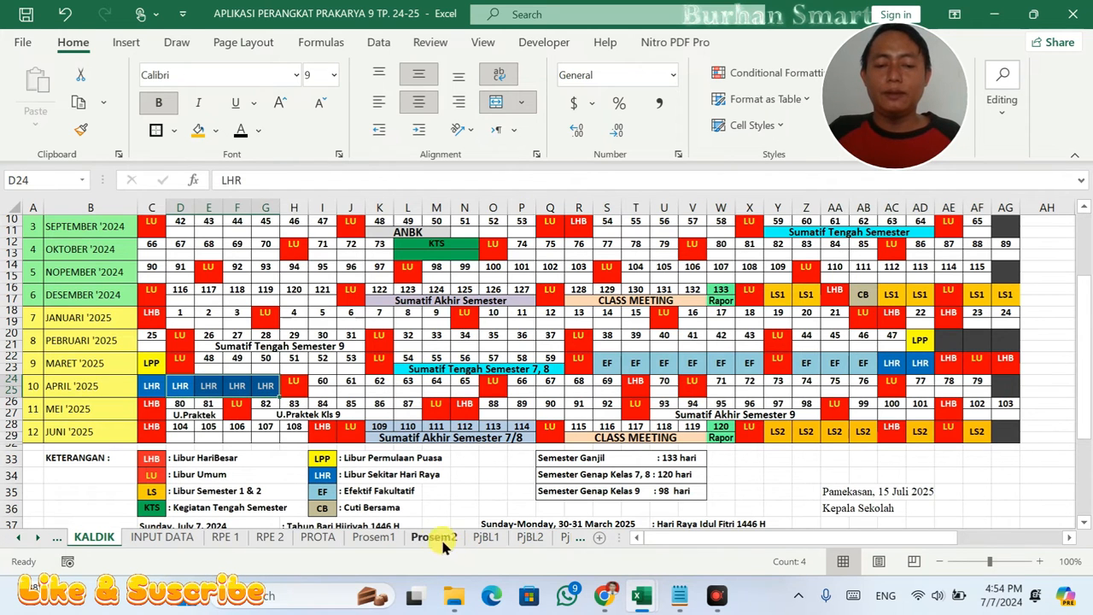
drag(608, 364, 919, 362)
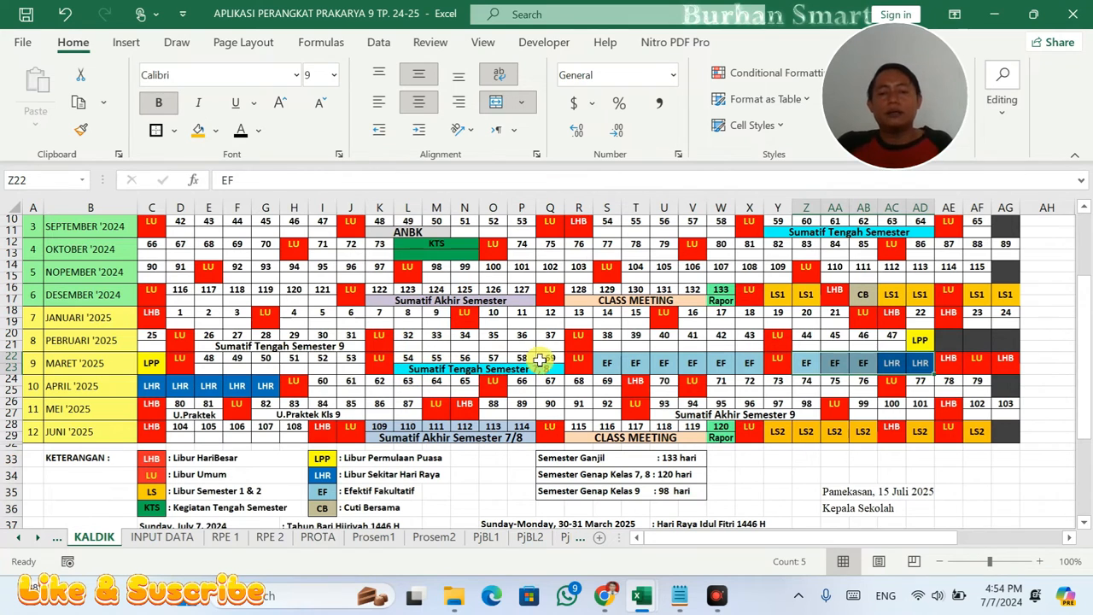
drag(233, 334, 359, 336)
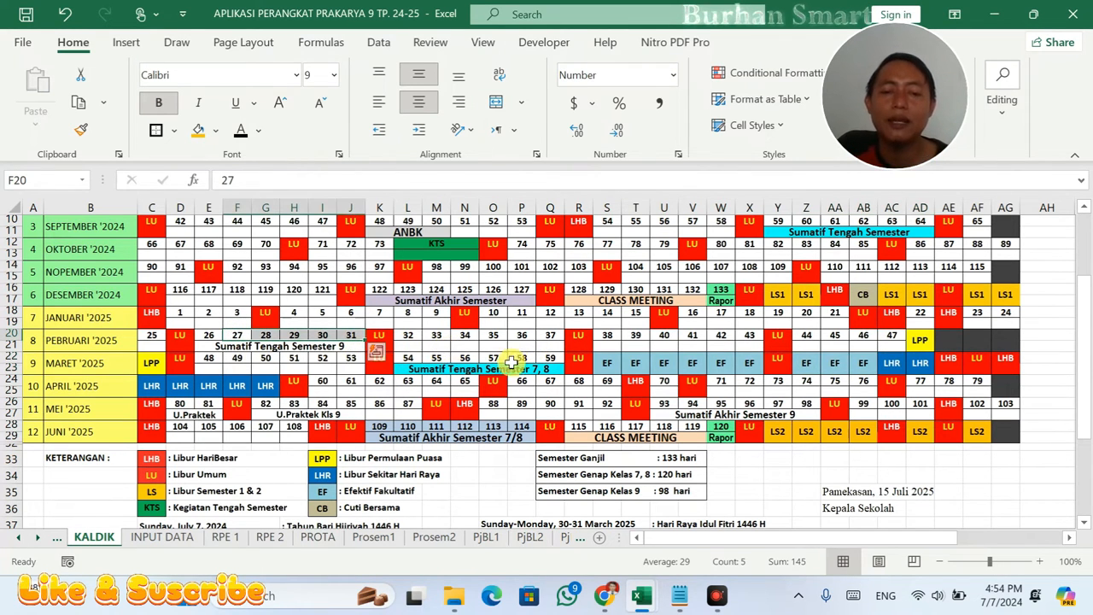
click(437, 362)
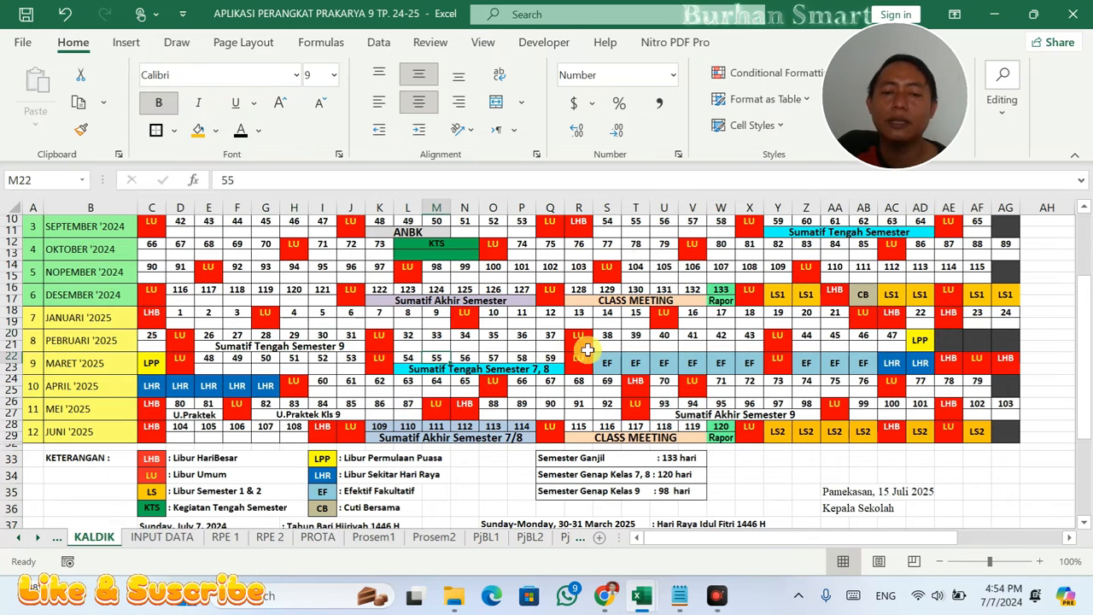
drag(602, 350, 725, 350)
drag(827, 353, 1006, 357)
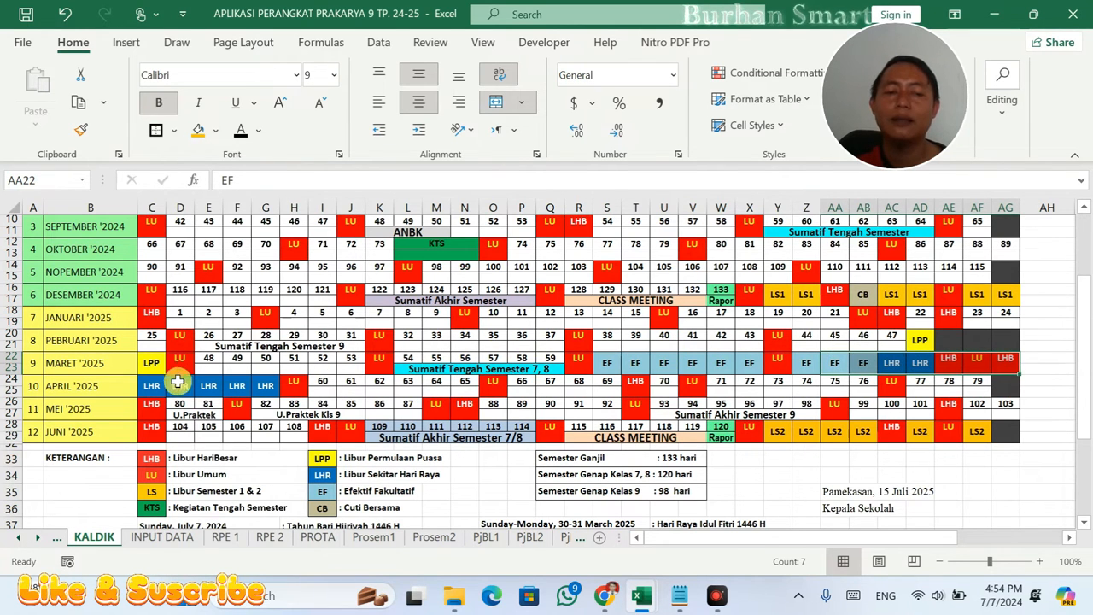
- Copy the merged LPP column R in Prosem2 and paste it at T8 under MARET, checking KALDIK for the matching week
click(434, 536)
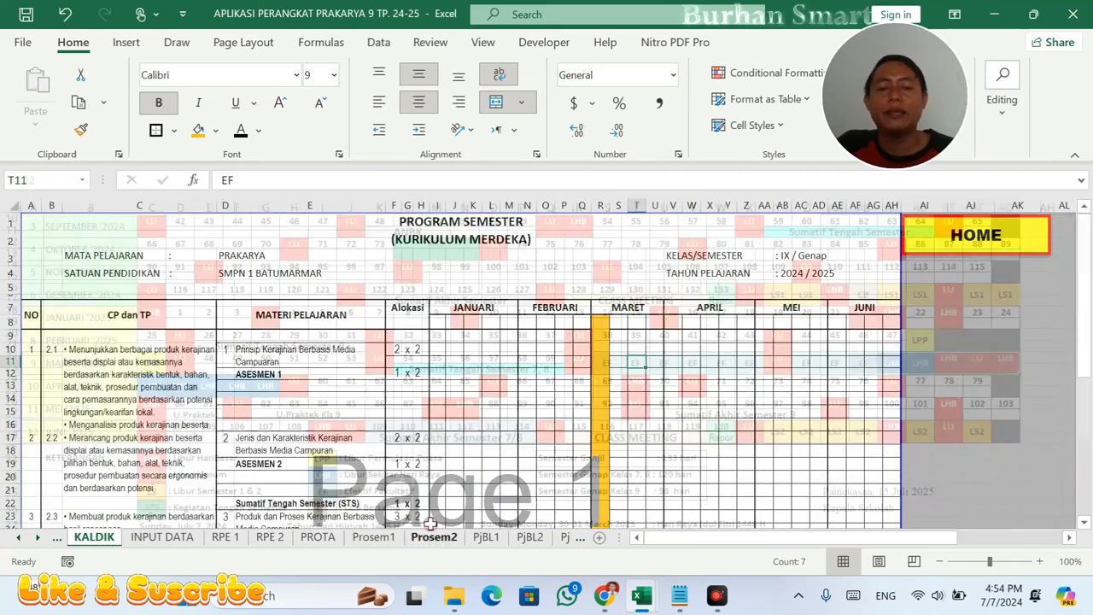
click(602, 332)
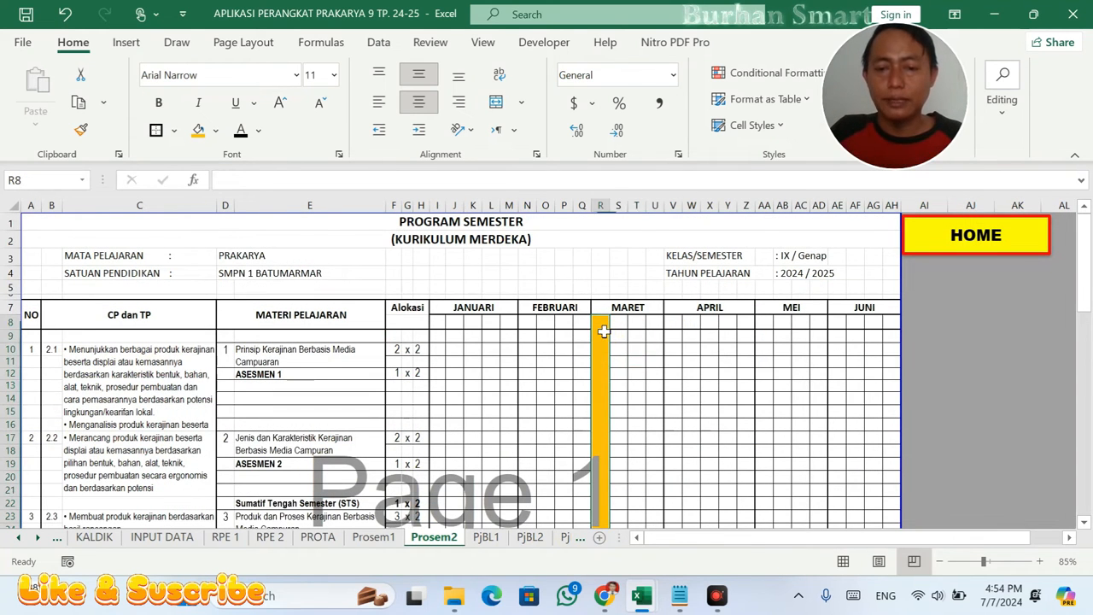
right_click(602, 328)
click(649, 169)
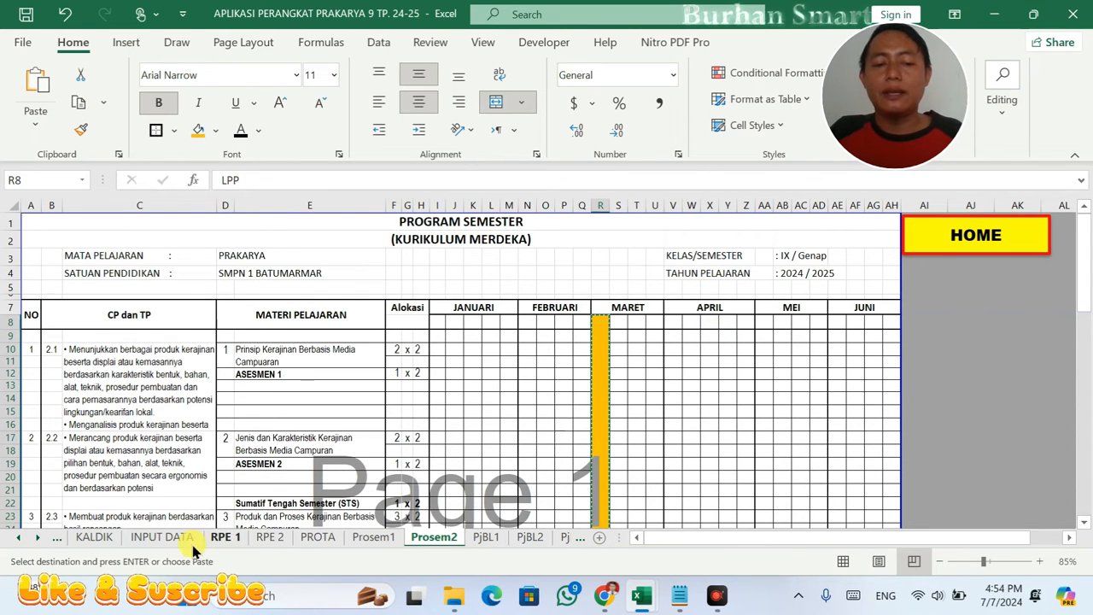
click(101, 540)
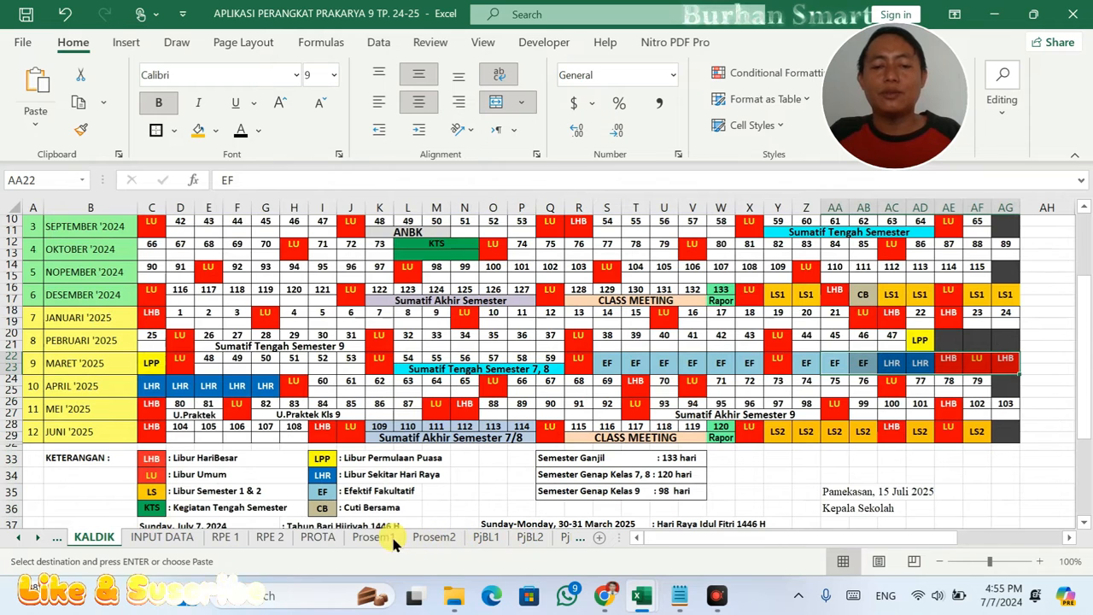
click(430, 543)
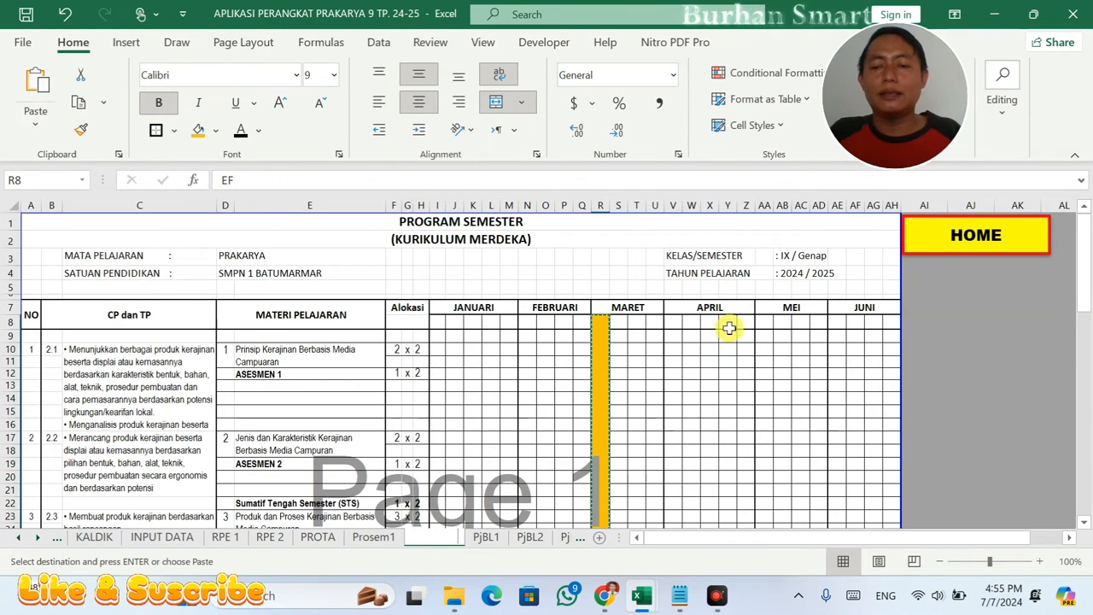
click(639, 323)
right_click(639, 323)
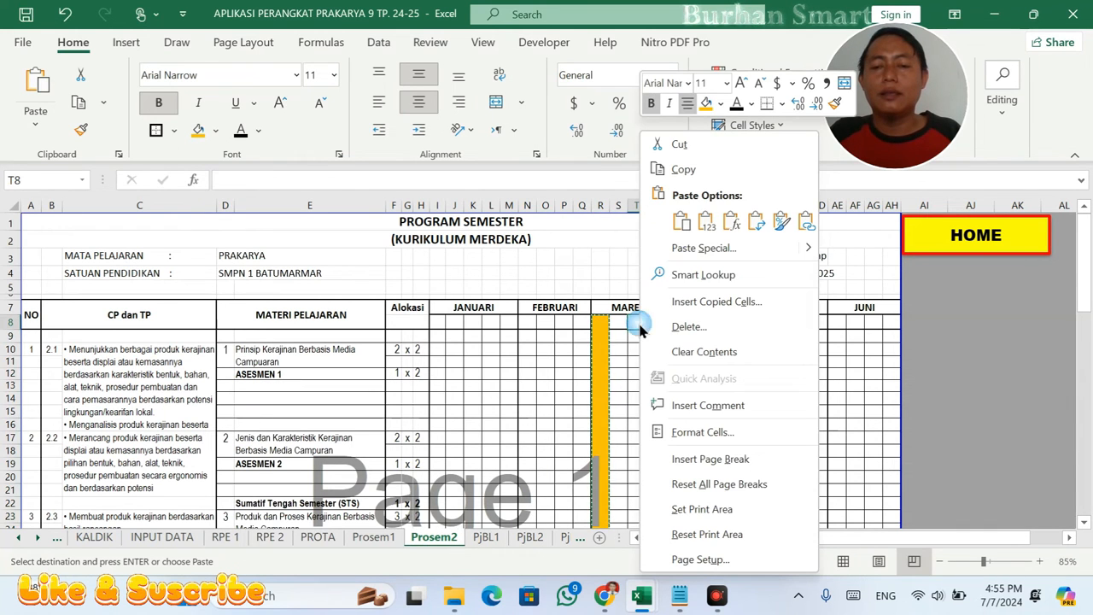
click(678, 220)
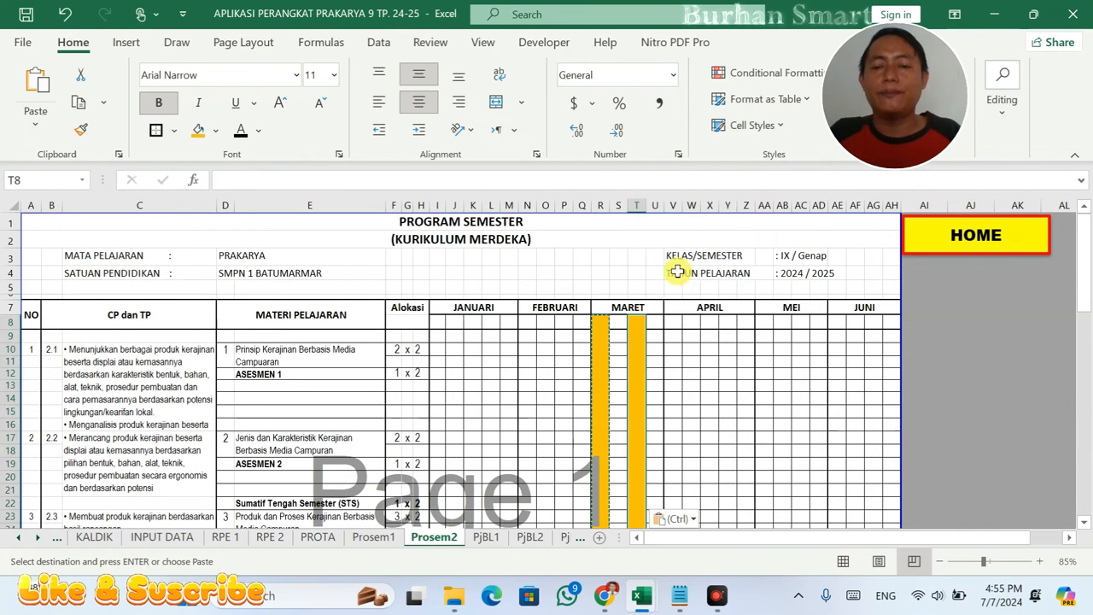
- Paste the copied LPP column at U8 under MARET and at V8 under APRIL
right_click(660, 322)
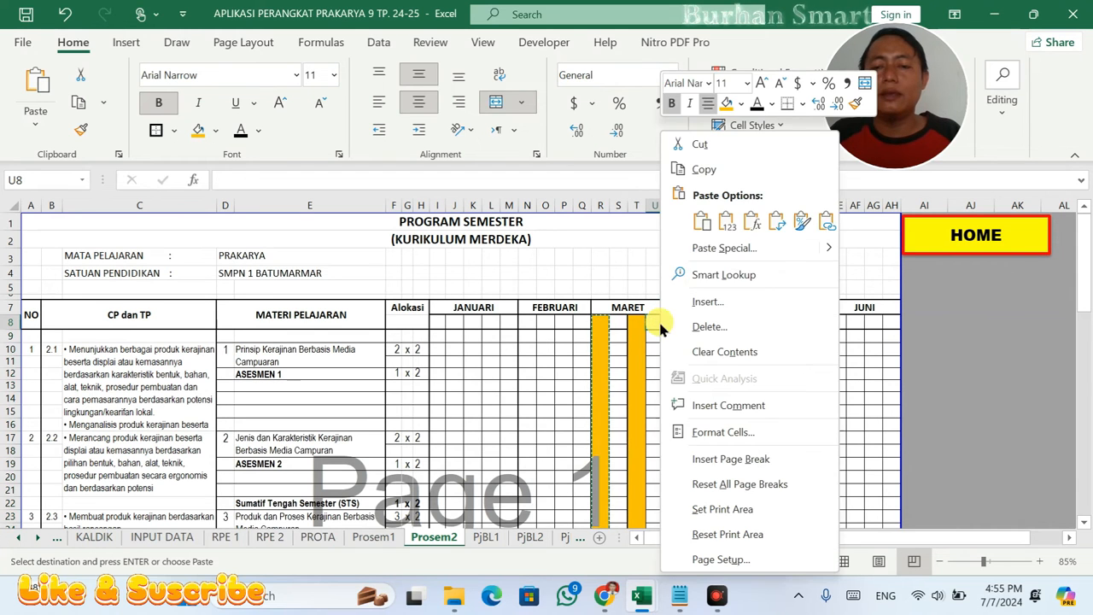
click(693, 216)
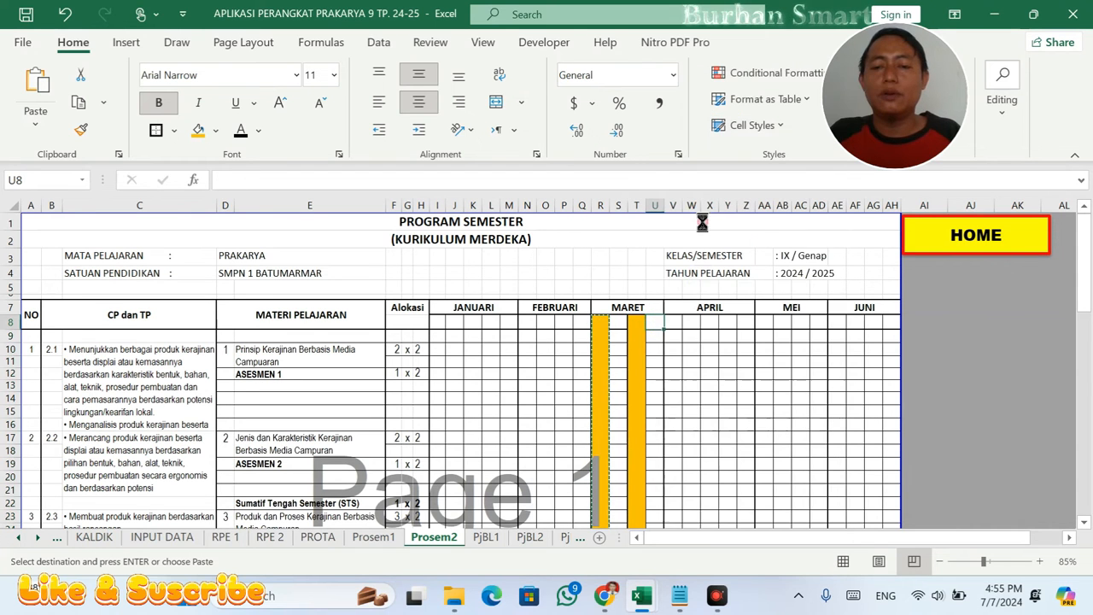
right_click(677, 323)
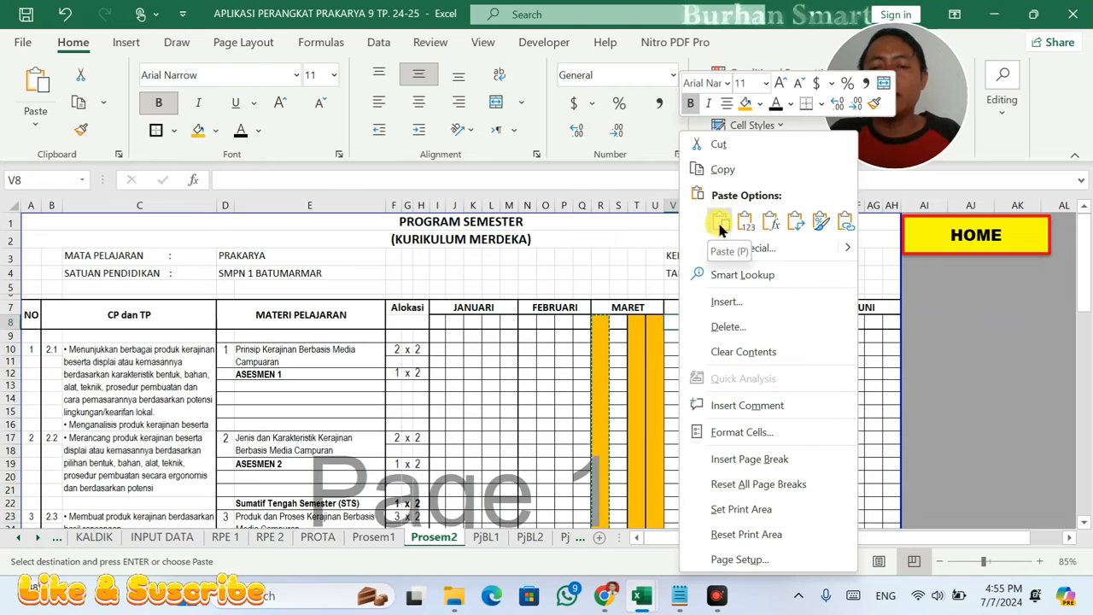
click(717, 219)
- Fill the merged column T under MARET with cyan
click(640, 331)
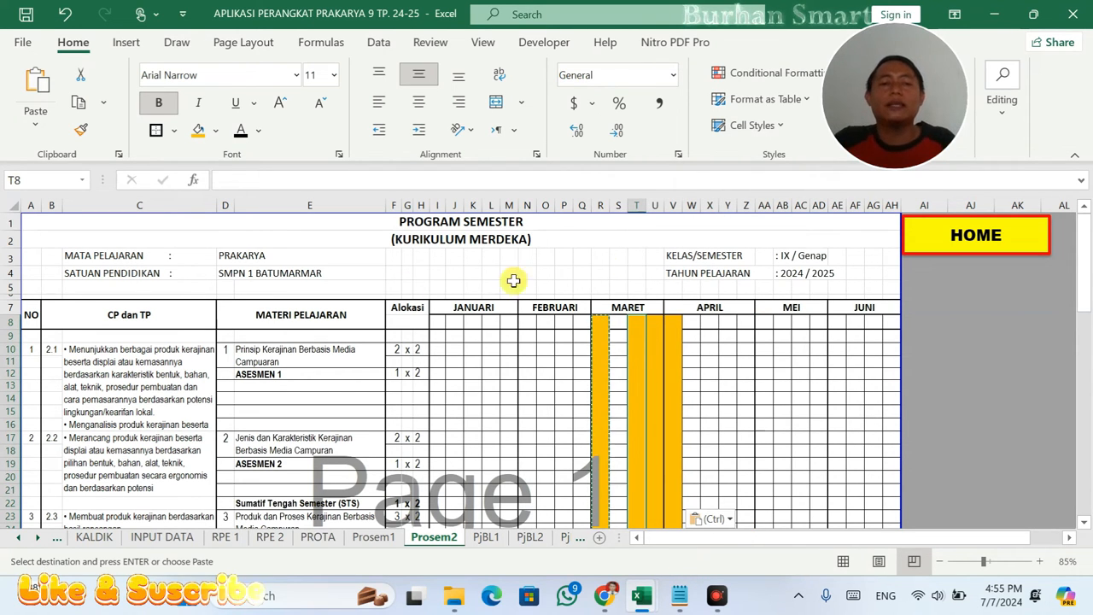
click(216, 131)
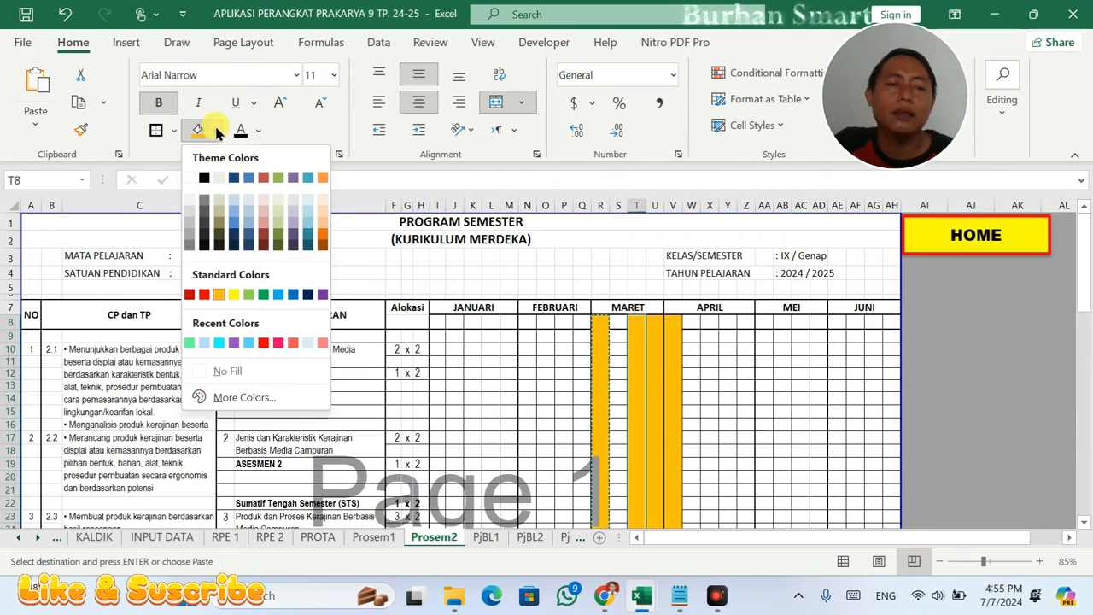
click(219, 346)
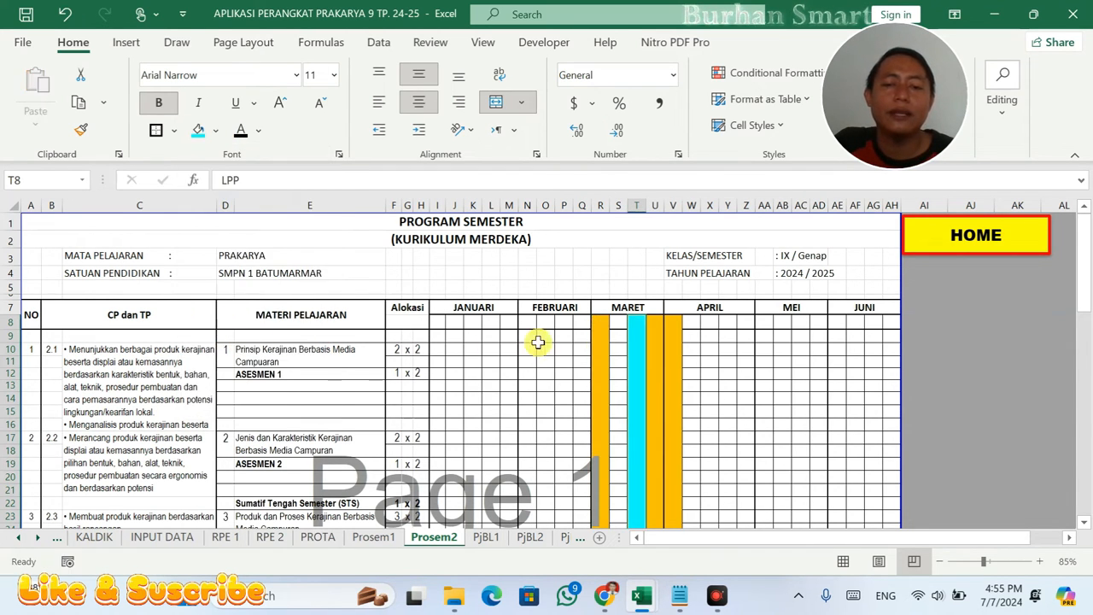
- Fill the merged column U under MARET with the light green from the recent colours
click(656, 339)
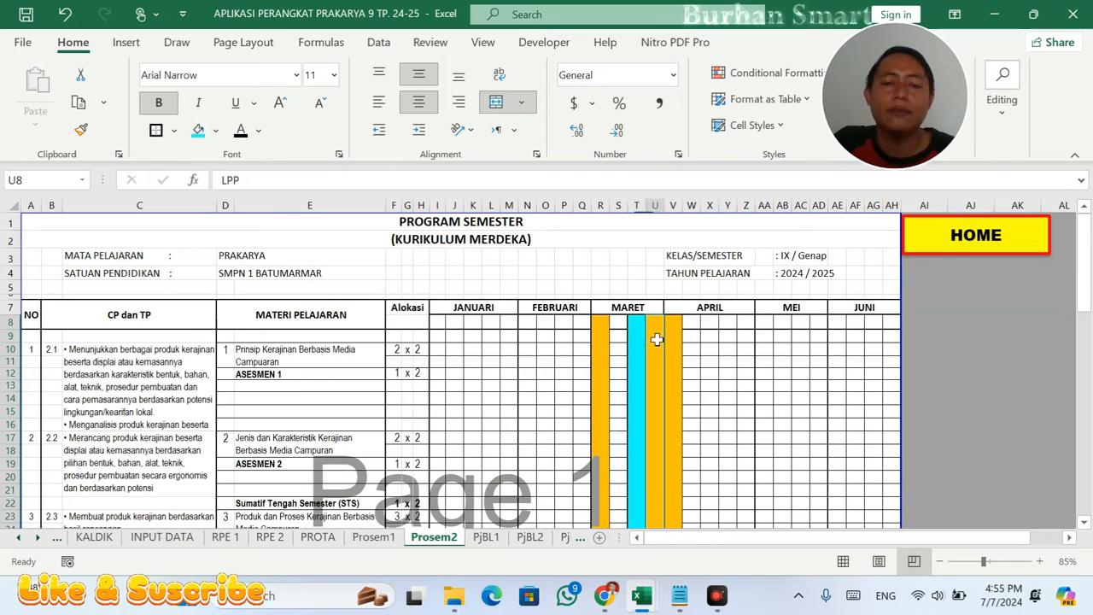
click(217, 131)
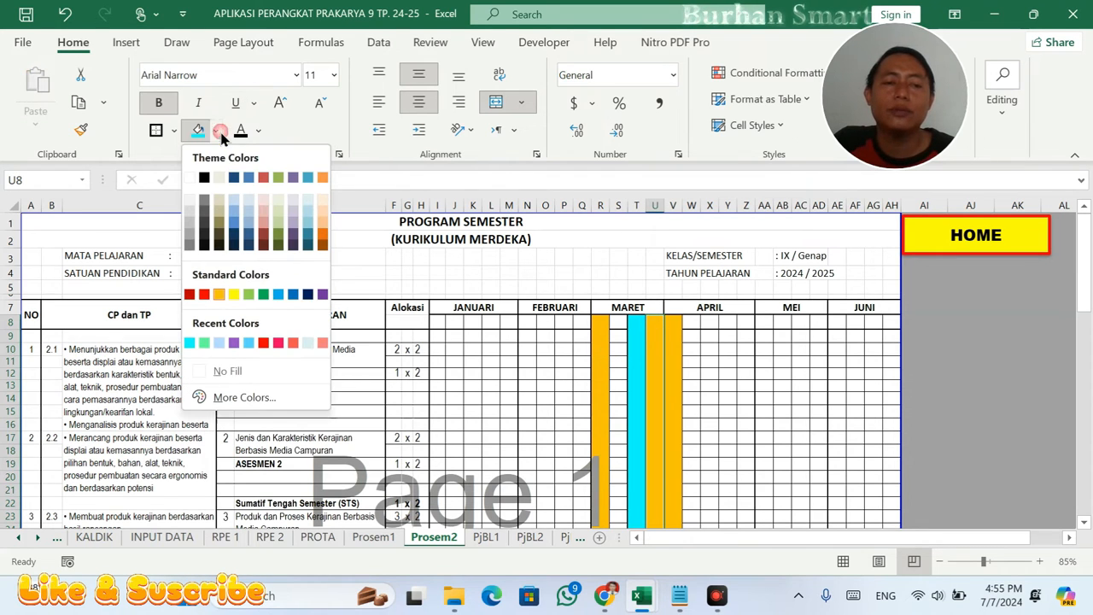
click(283, 234)
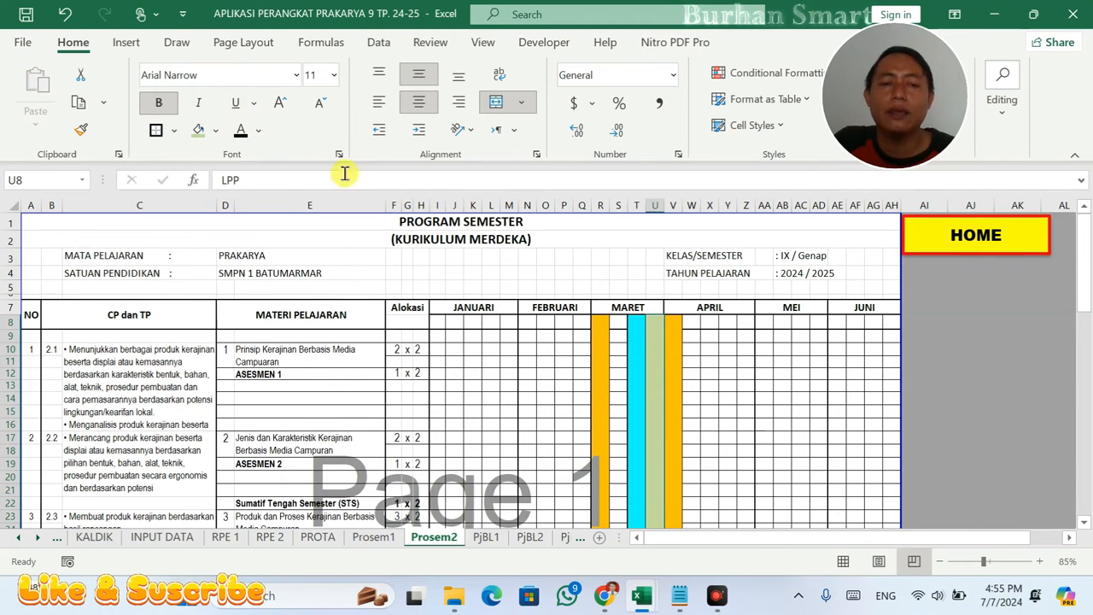
click(216, 130)
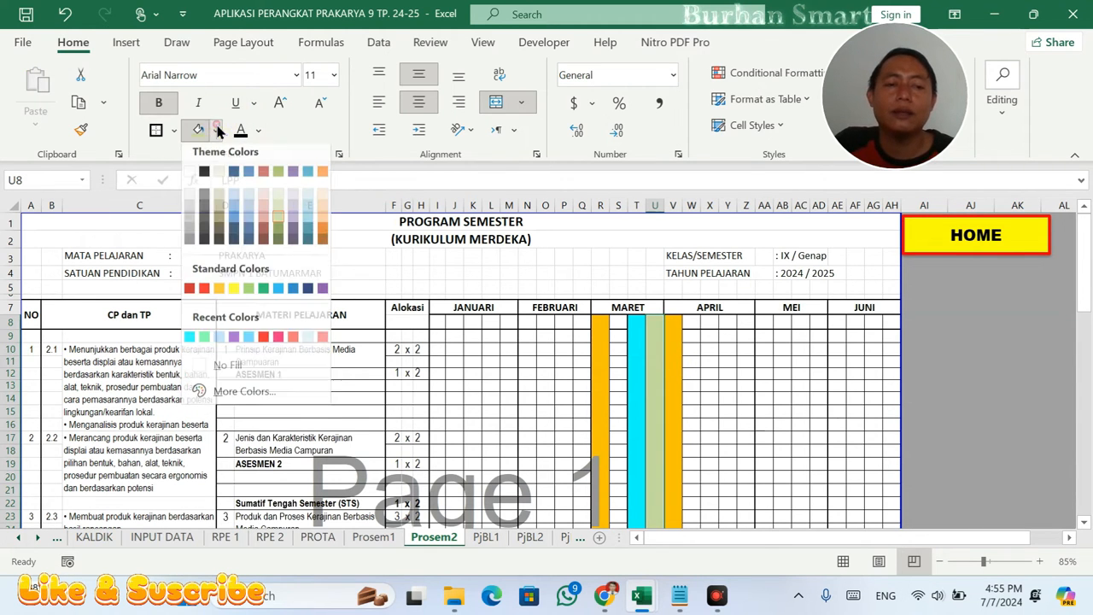
click(202, 344)
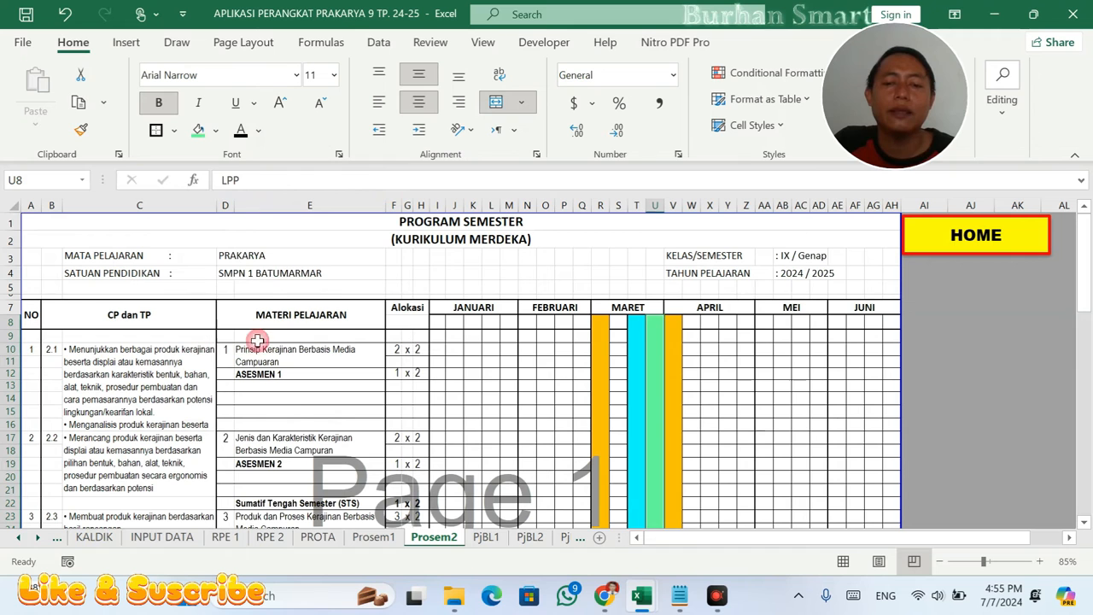
- Copy the green merged column U and paste it over the orange column at V8 under APRIL
right_click(661, 343)
click(704, 104)
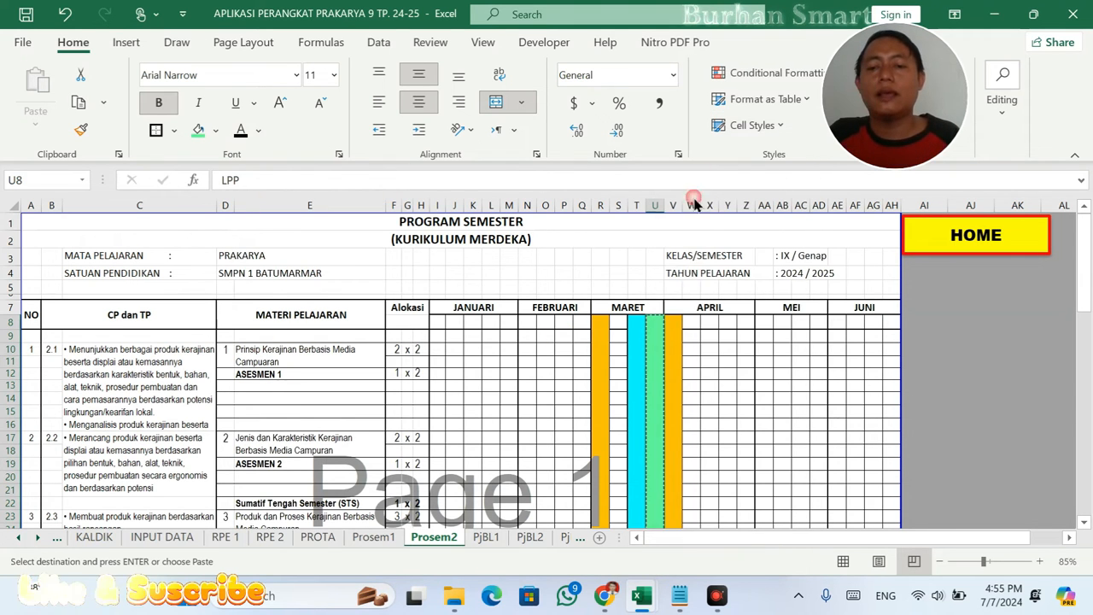
right_click(673, 336)
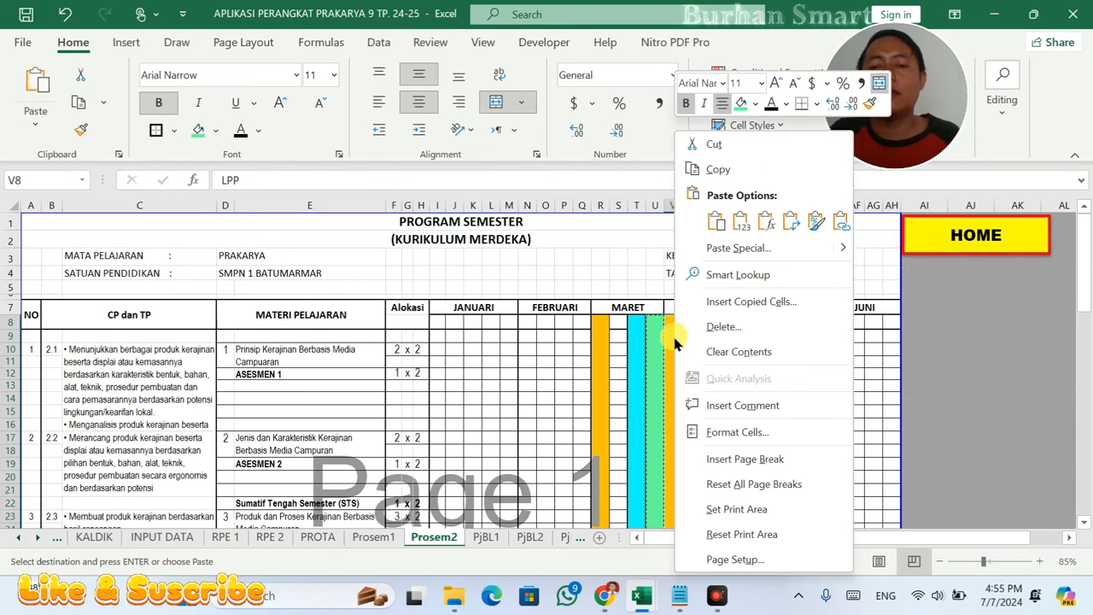
click(715, 224)
click(740, 372)
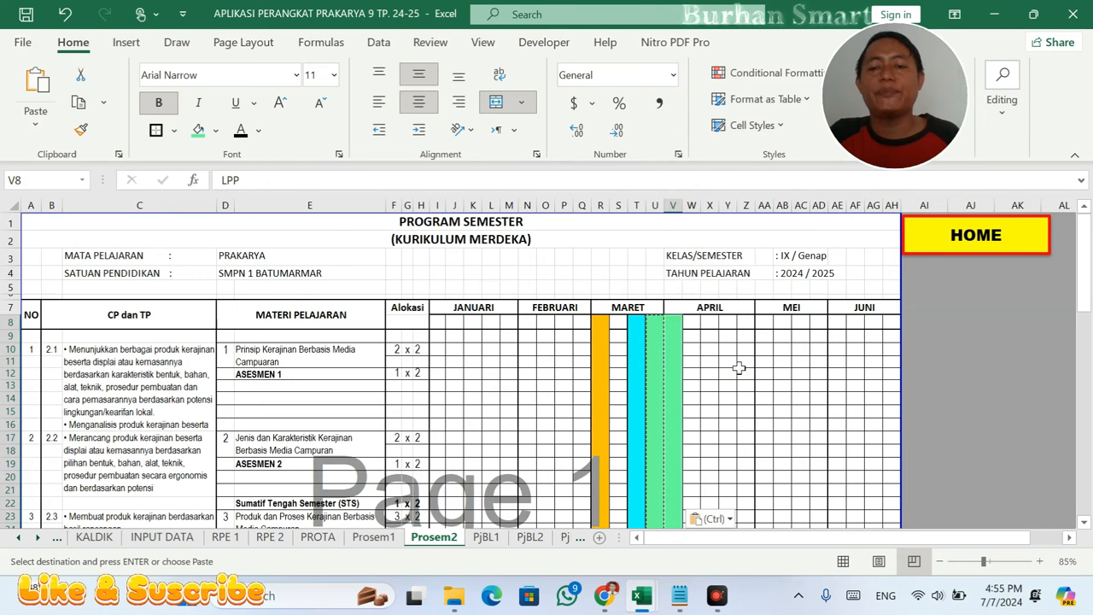
- Change the label of the cyan merged column T under MARET to EF
click(642, 387)
scroll(642, 387, down, 5)
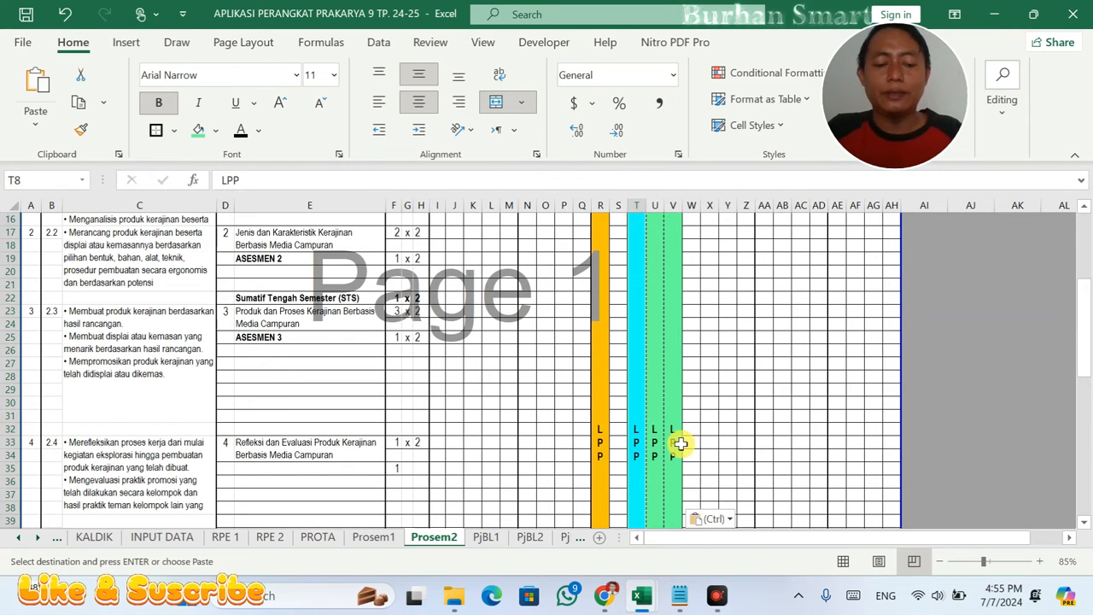
text(EF)
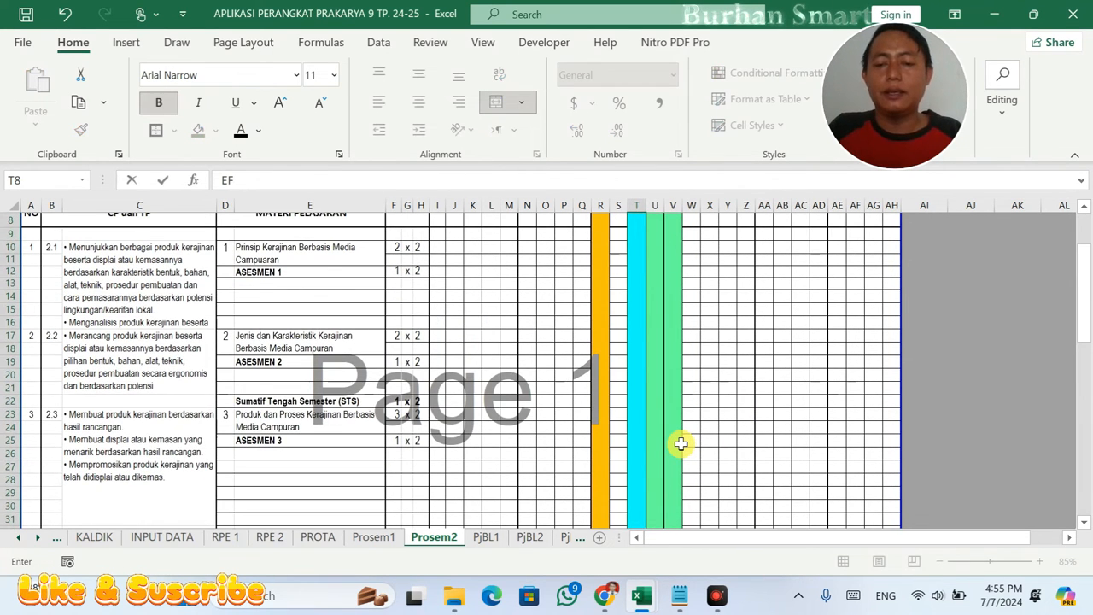
key(Return)
scroll(678, 442, up, 2)
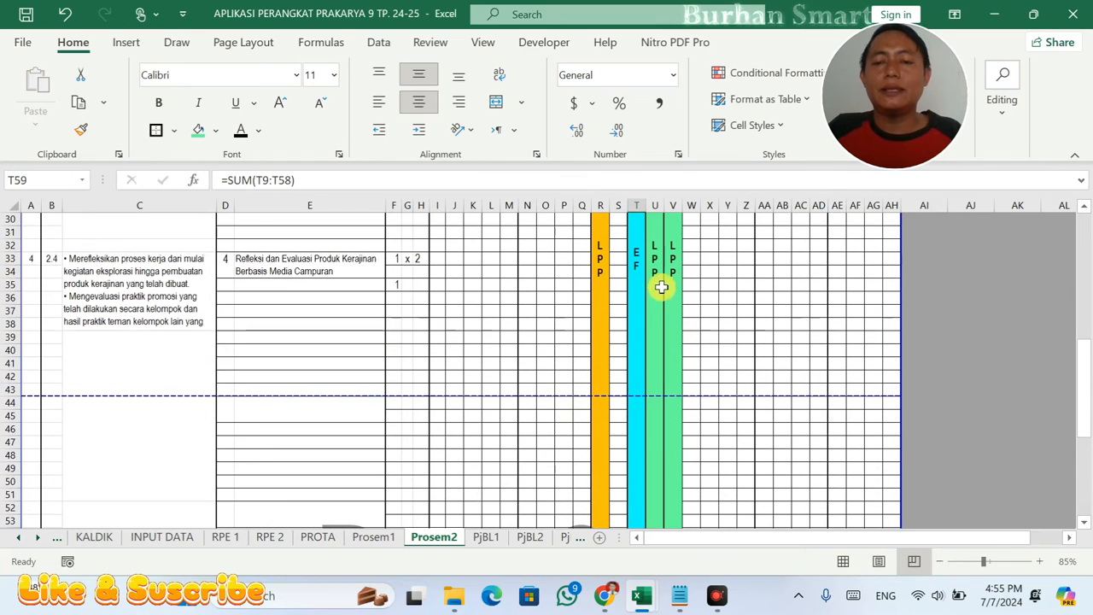
- Label the green merged columns U under MARET and V under APRIL as LHR
click(662, 286)
text(LHR)
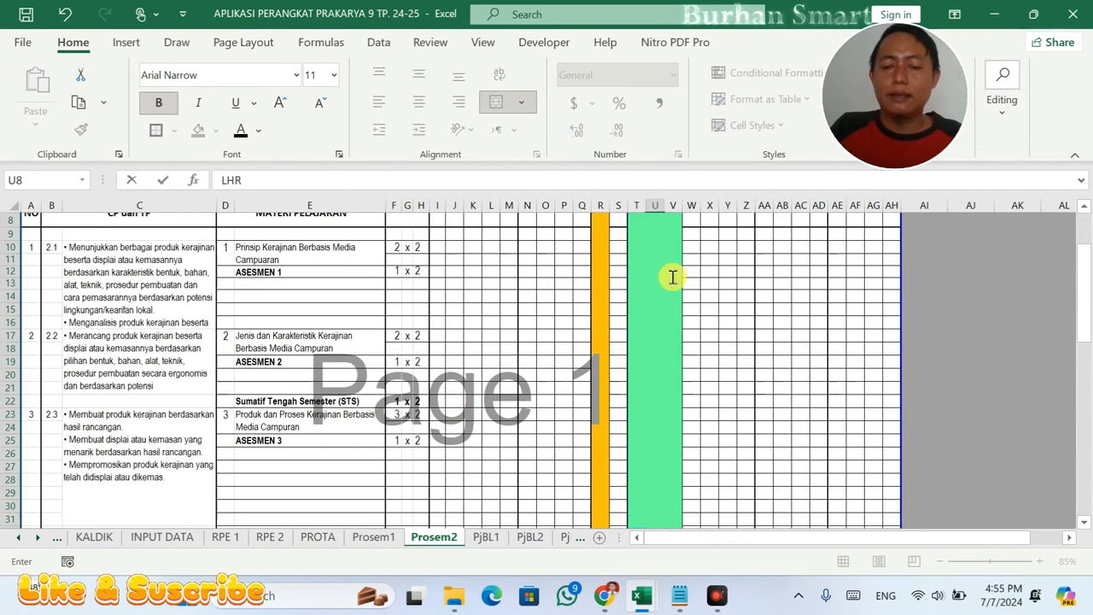
click(673, 276)
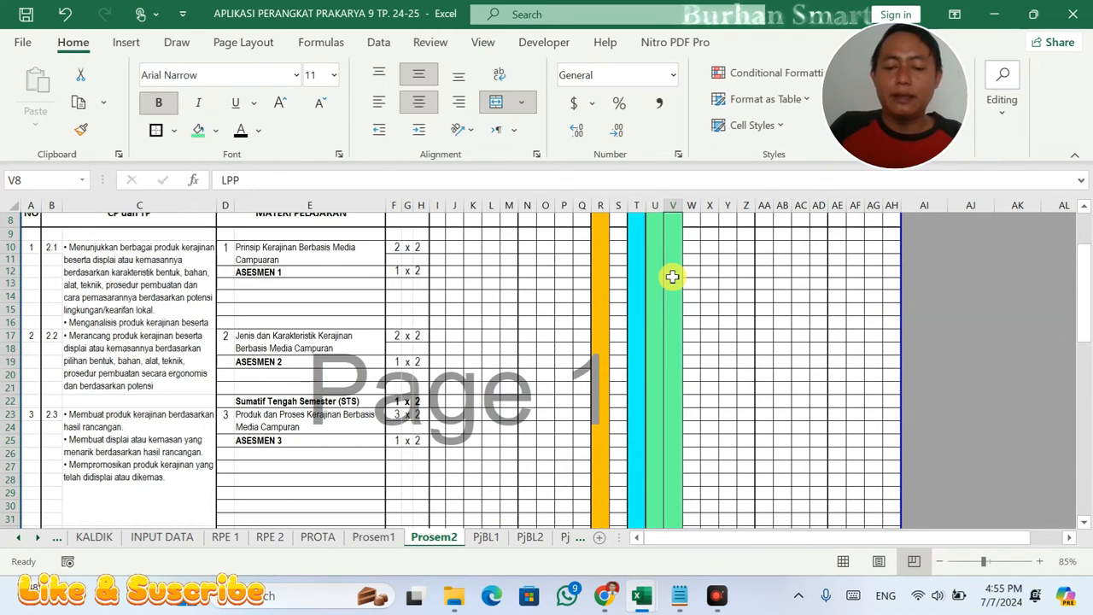
text(LHR)
key(Return)
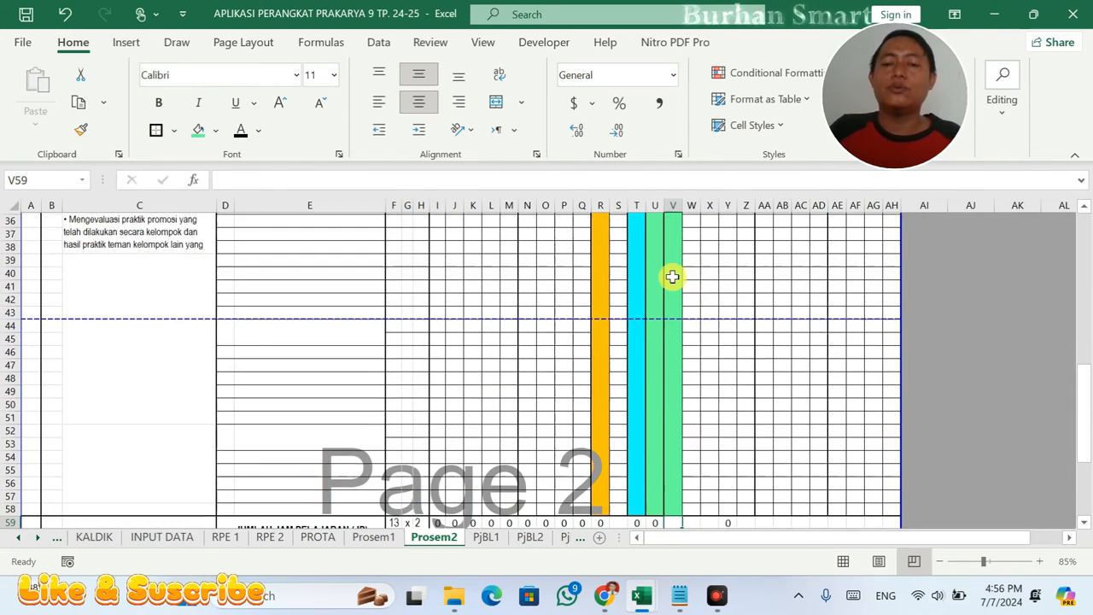
scroll(673, 276, up, 2)
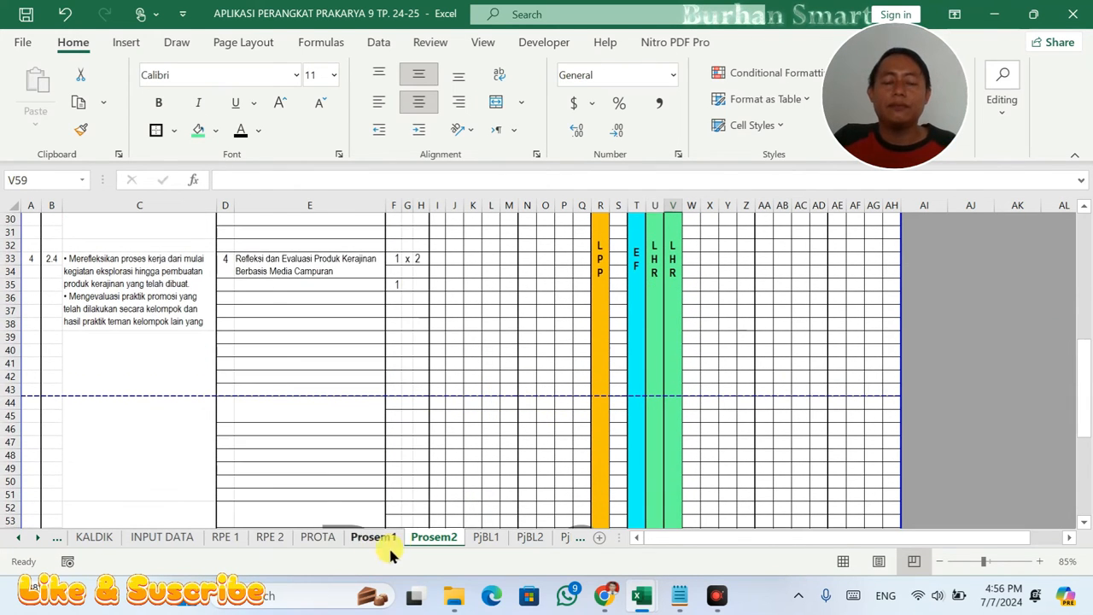
- Check the class 9 practical exam (U.Praktek) days in the MEI '2025 row of the KALDIK sheet
click(175, 543)
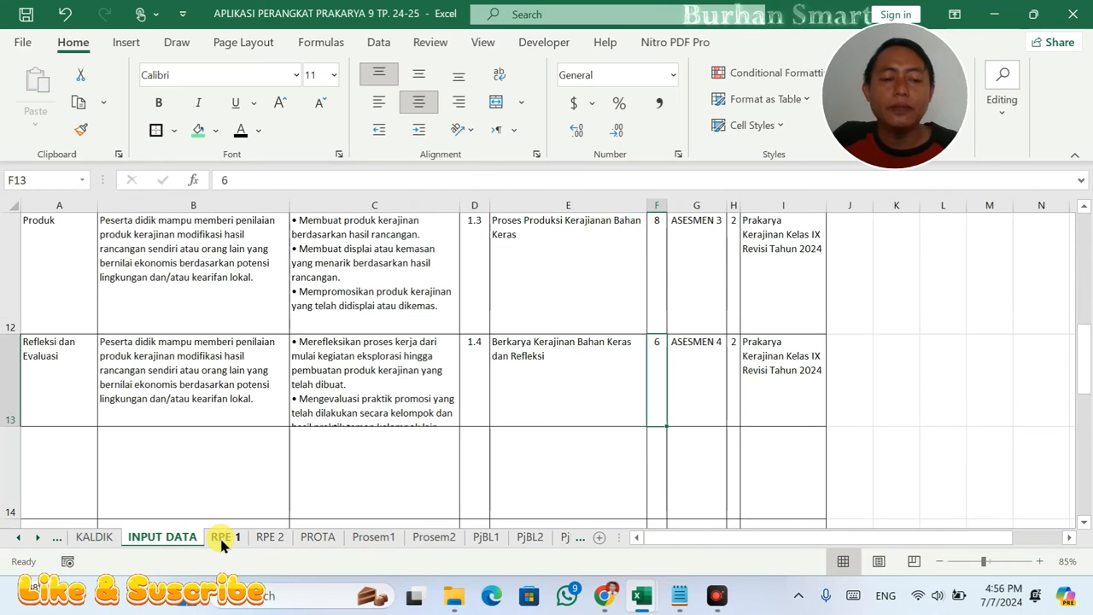
click(122, 538)
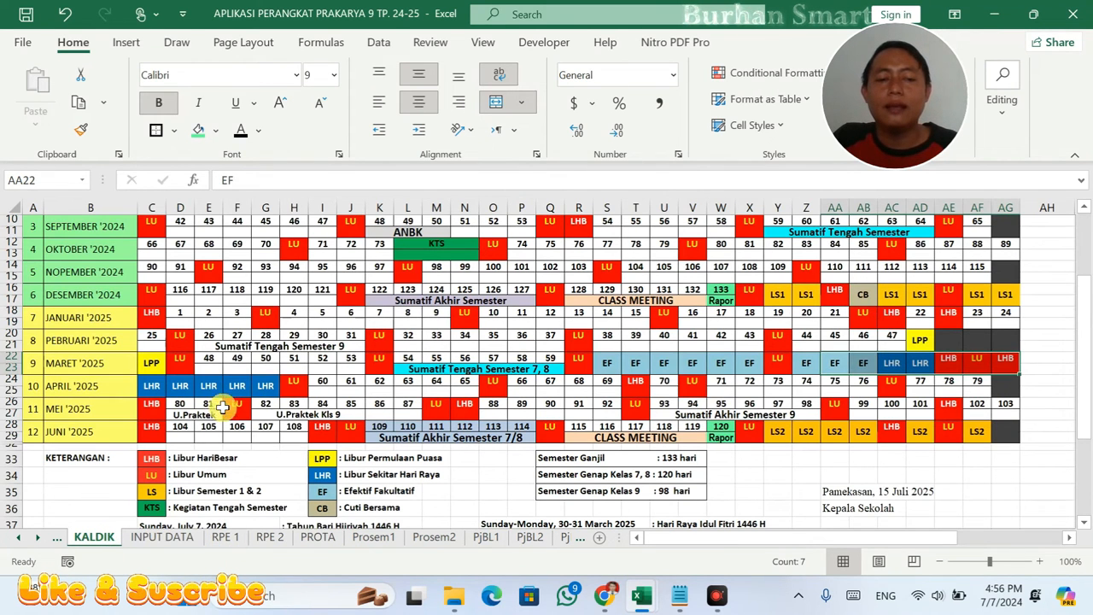
drag(237, 403, 408, 408)
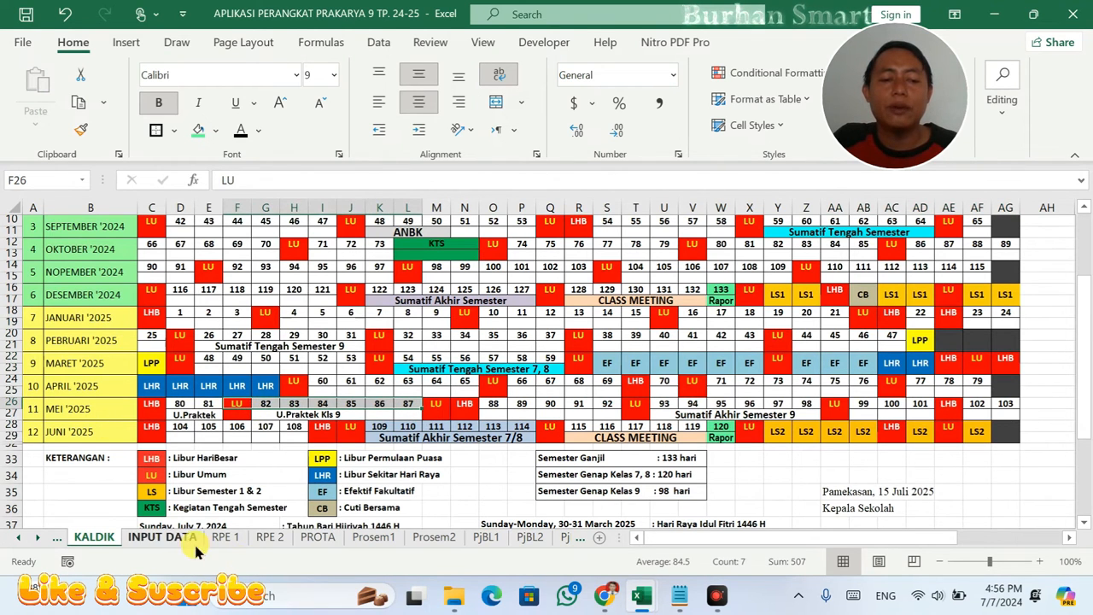
- Set the Libur Hari Raya entry in RPE 2's list of non-effective weeks to 2 Pekan
click(270, 536)
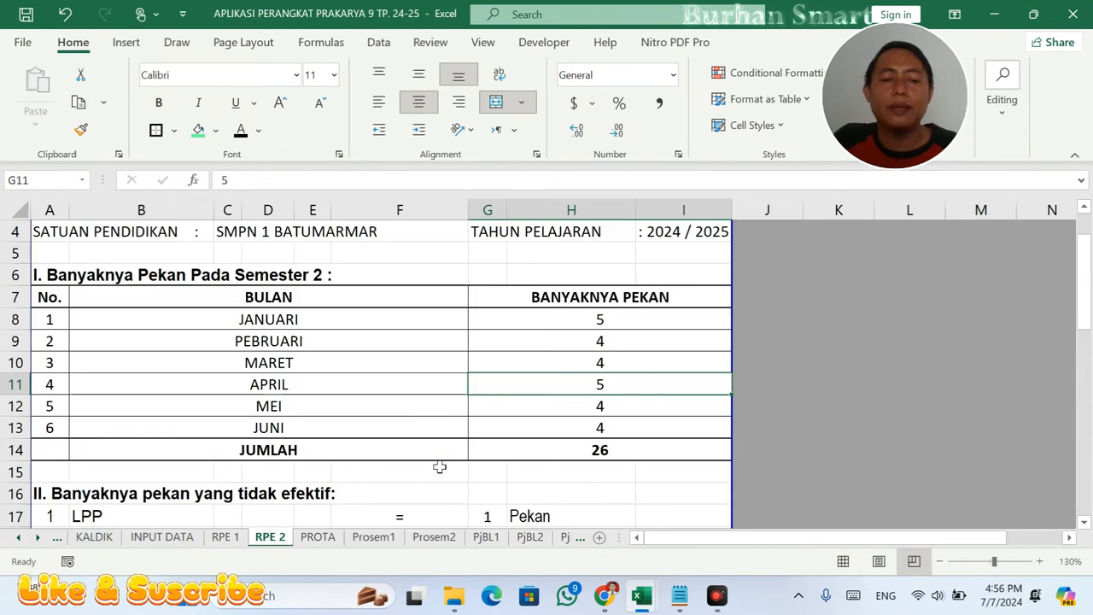
scroll(470, 455, down, 3)
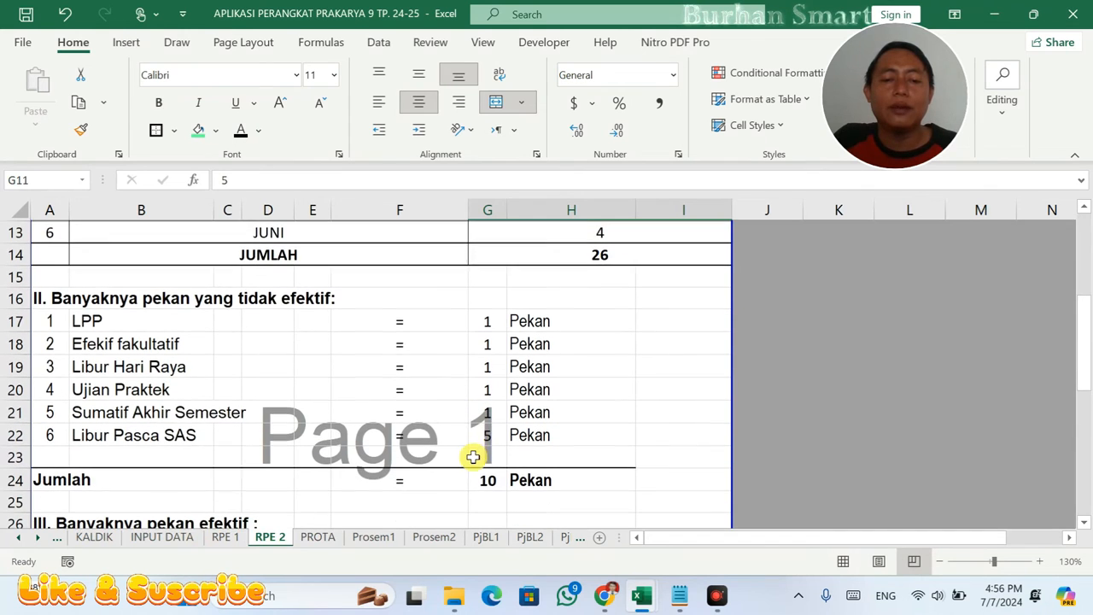
click(493, 386)
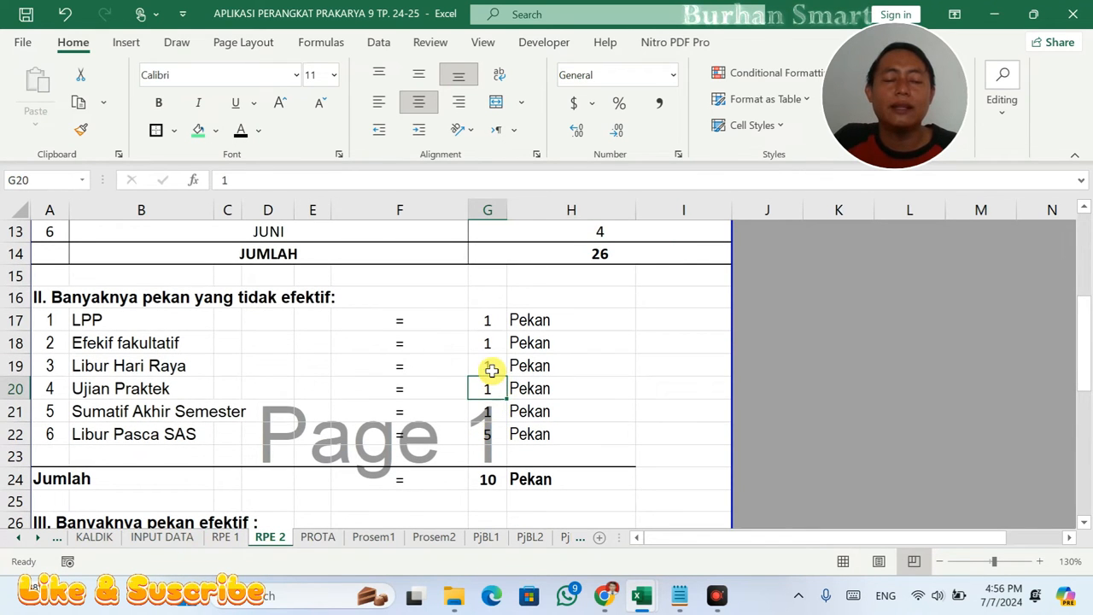
click(490, 368)
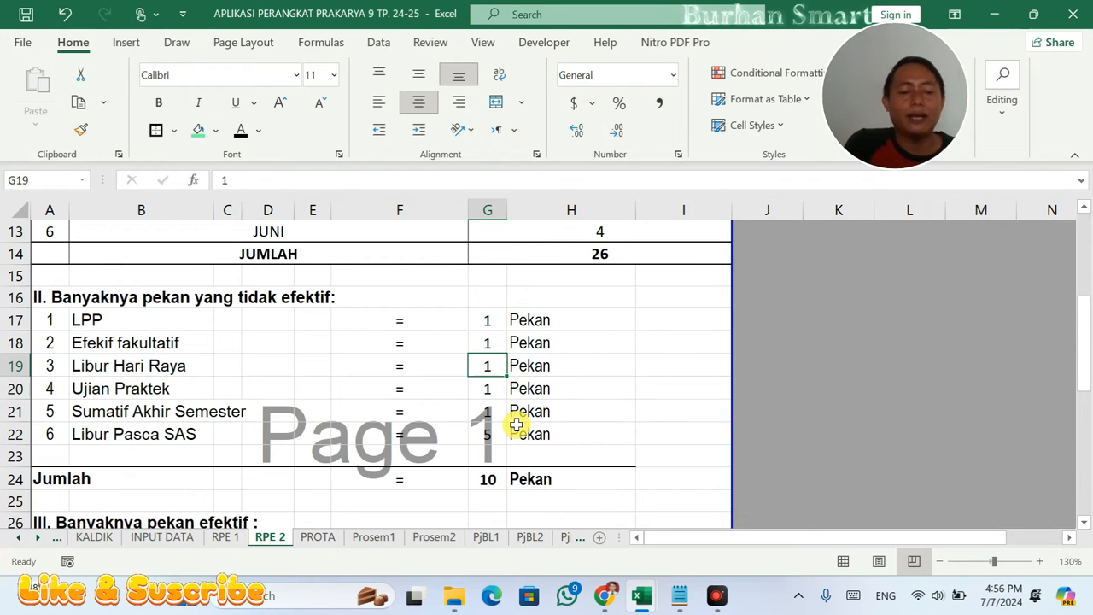
text(2)
key(Return)
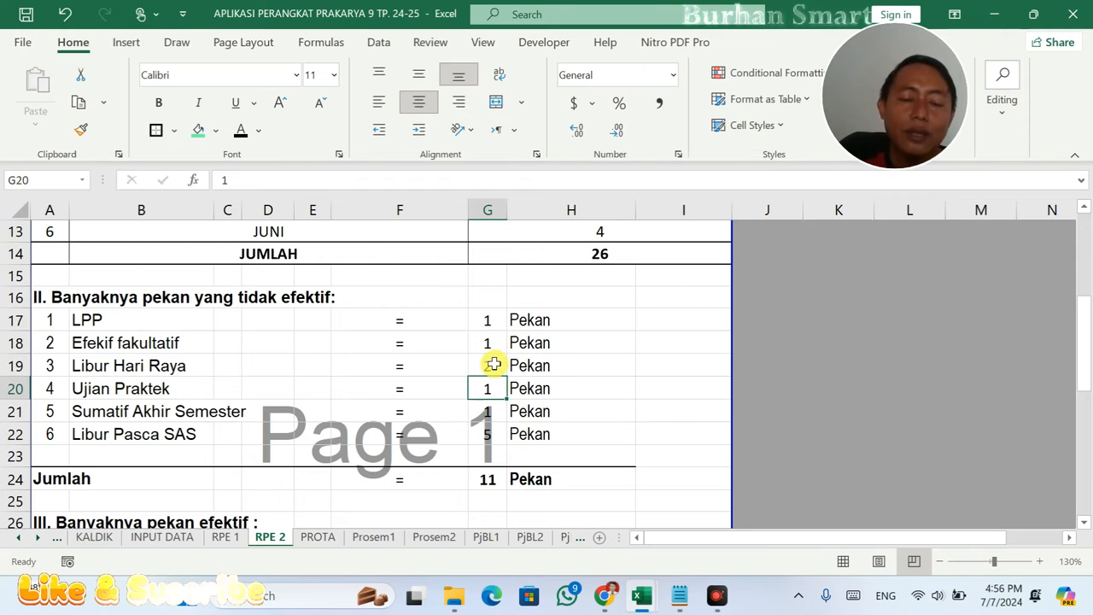
- Review the non-effective week counts in RPE 2 from Efektif fakultatif to Libur Pasca SAS and the Banyaknya Pekan Efektif result
click(499, 367)
click(492, 342)
click(490, 368)
click(490, 388)
click(491, 412)
click(490, 434)
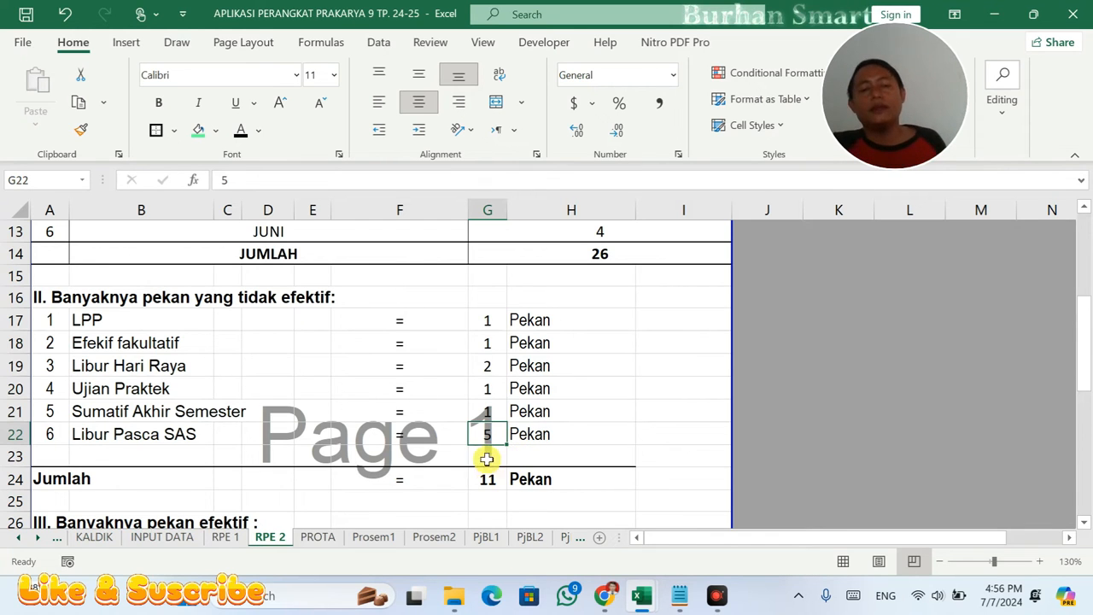
scroll(487, 459, down, 2)
click(489, 475)
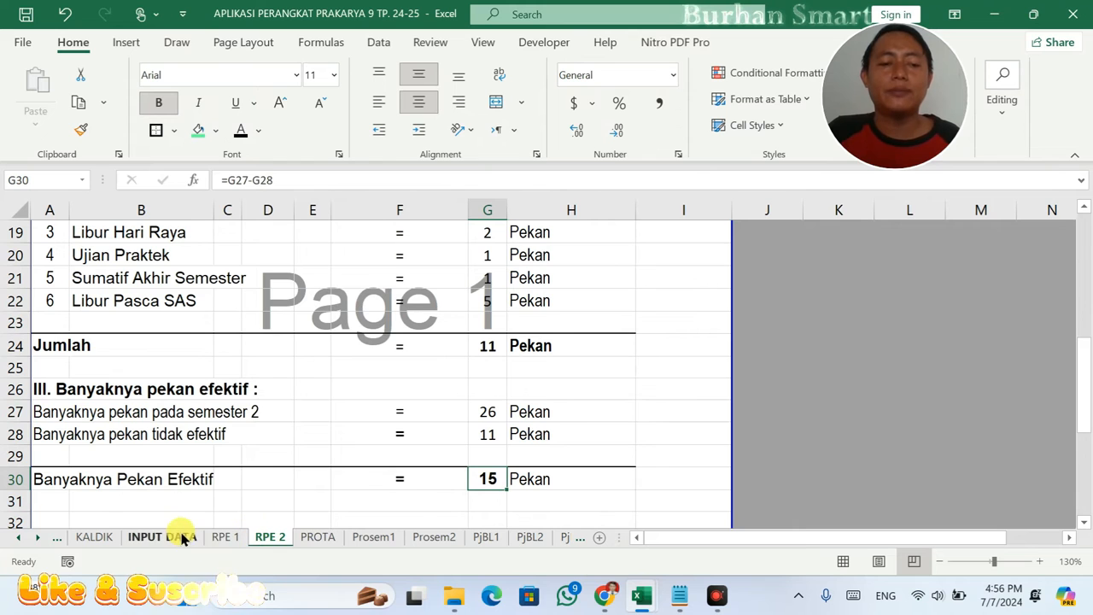
- Compare the marked Prosem2 weeks with the U.Praktek Kls 9 and Sumatif Akhir Semester 9 periods in KALDIK's MEI '2025 row
click(372, 538)
click(444, 537)
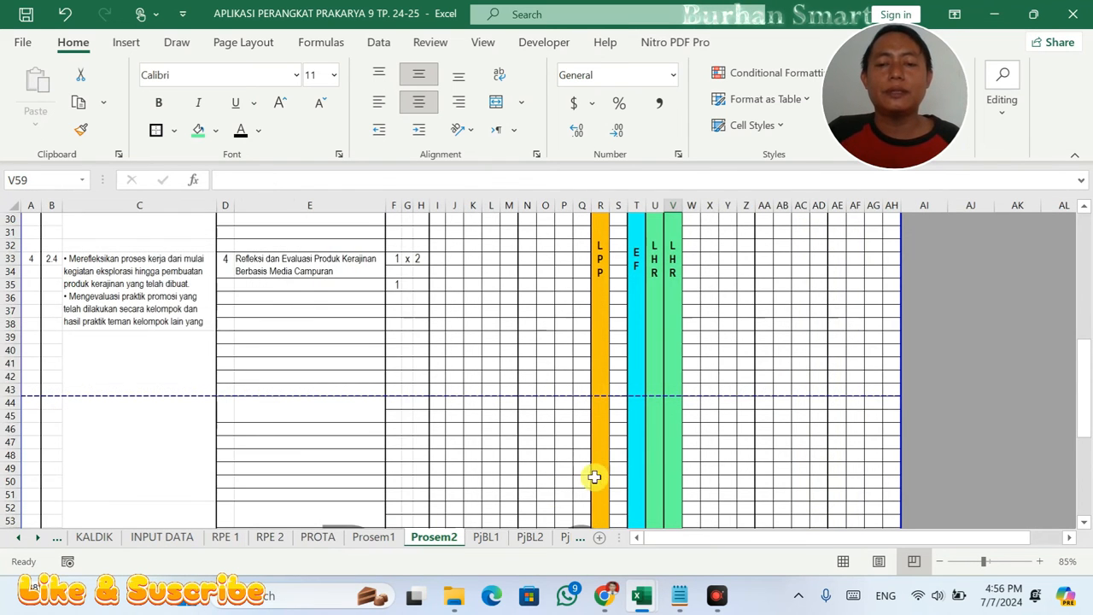
scroll(629, 464, up, 4)
scroll(666, 432, down, 1)
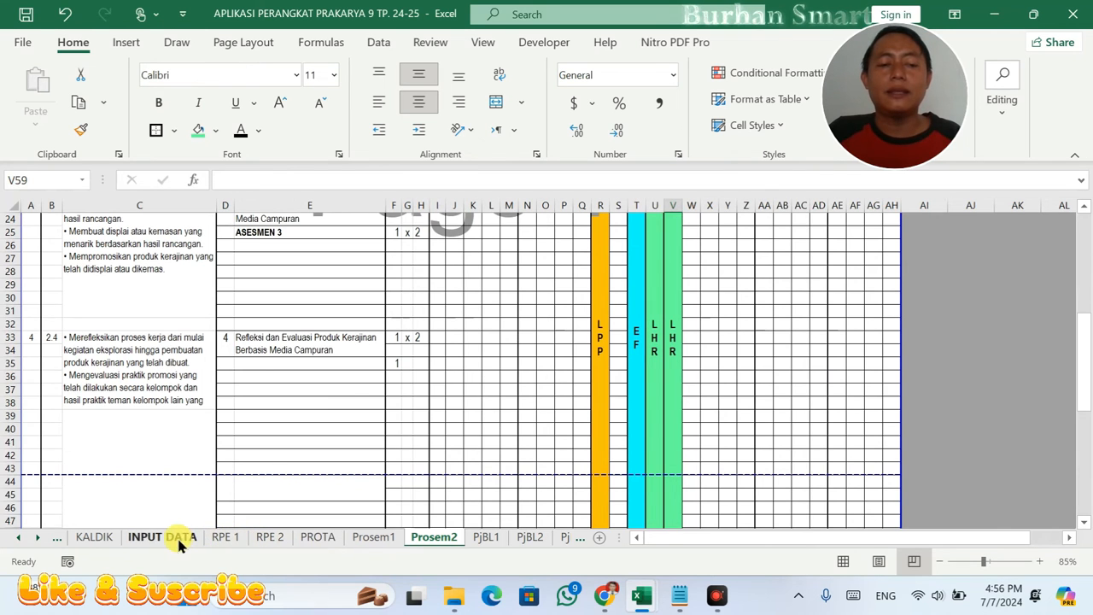
click(95, 536)
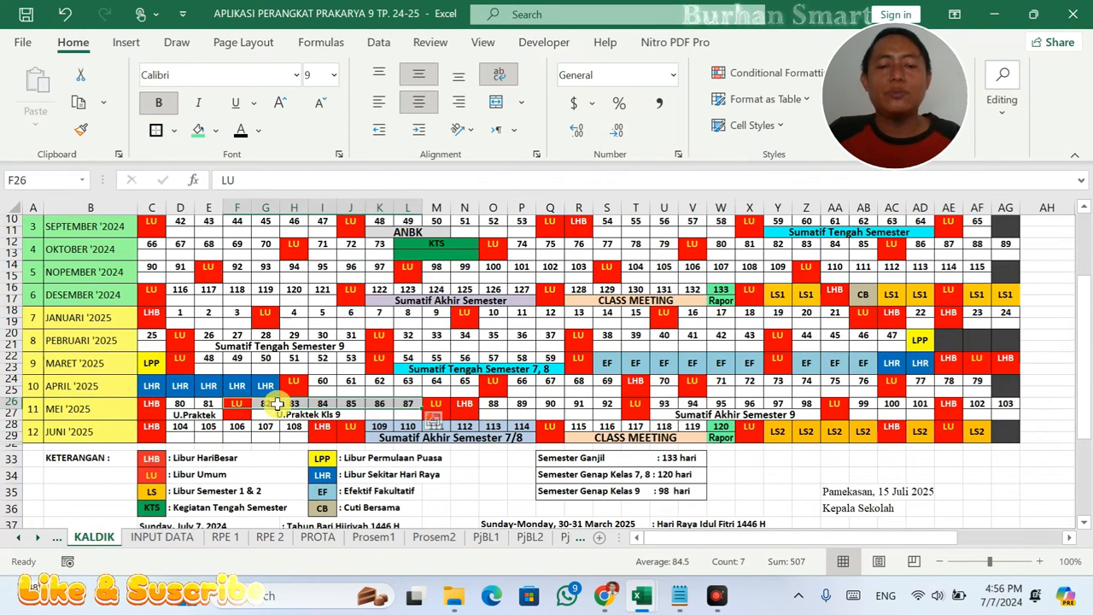
click(670, 414)
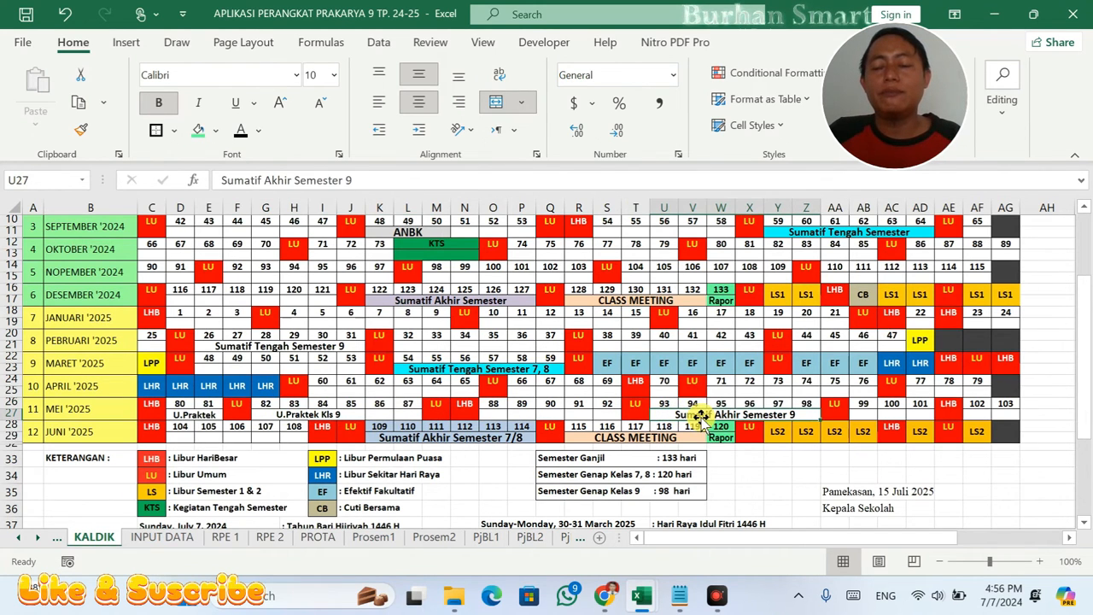
click(331, 415)
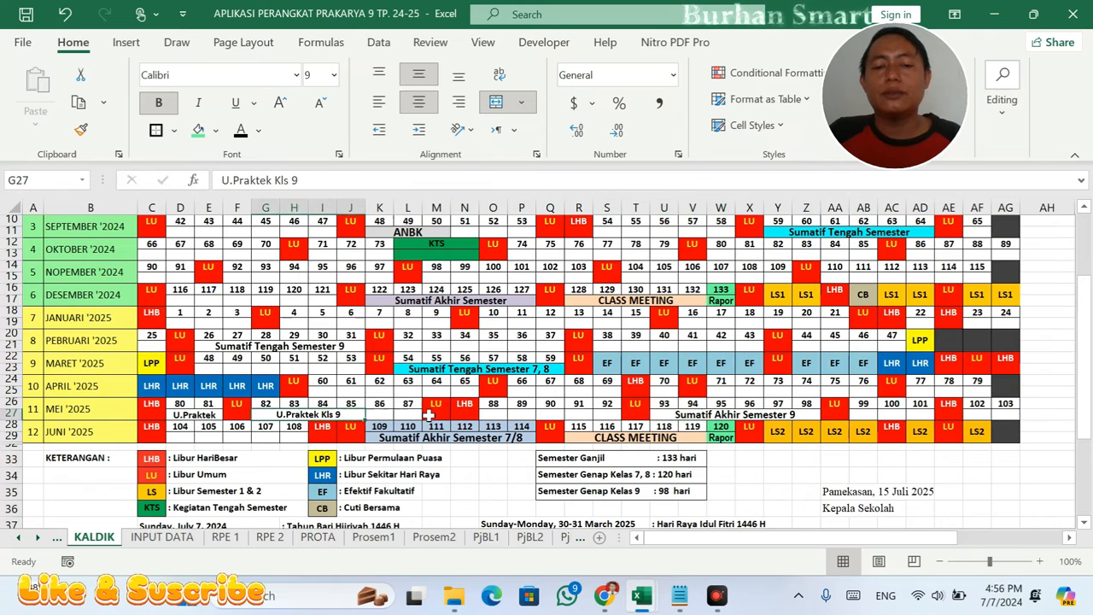
click(722, 414)
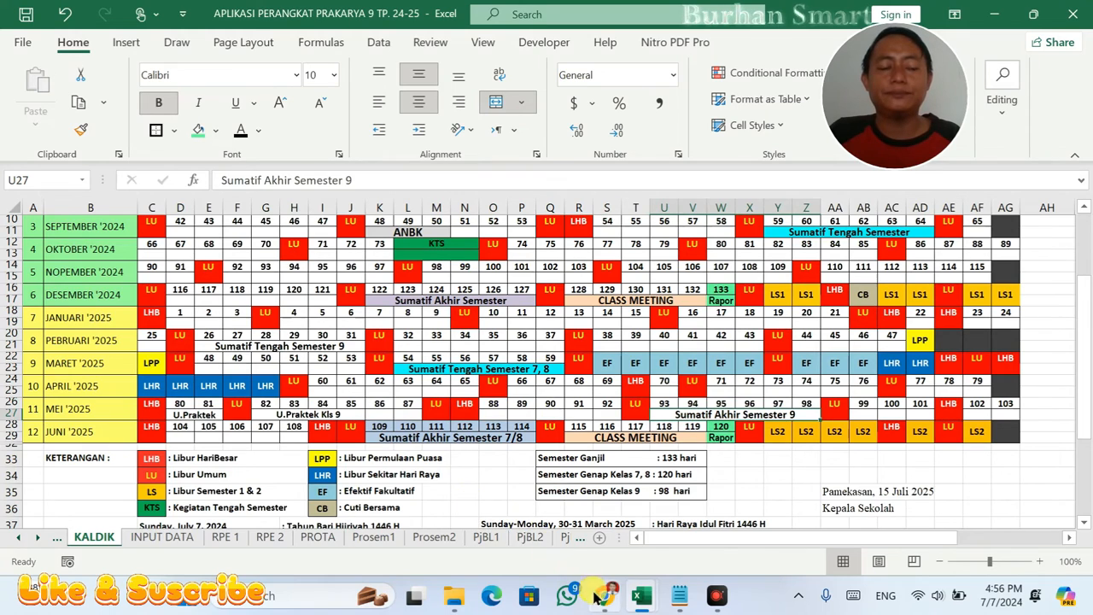
- Copy the merged LHR column of the first APRIL week in Prosem2
mouse_move(644, 604)
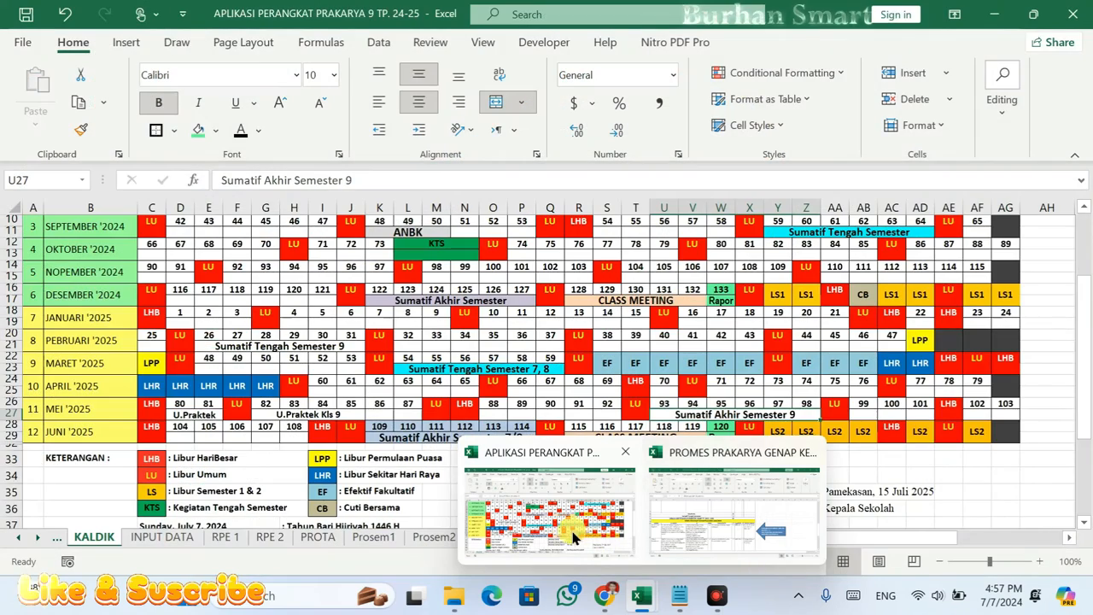
click(386, 536)
click(431, 537)
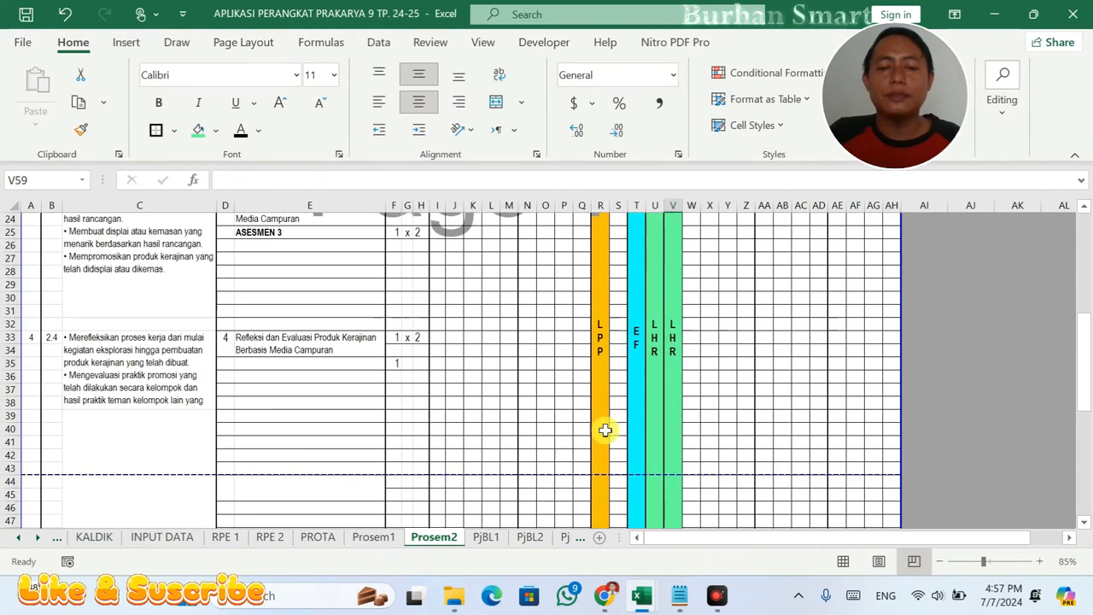
scroll(624, 416, up, 2)
click(675, 305)
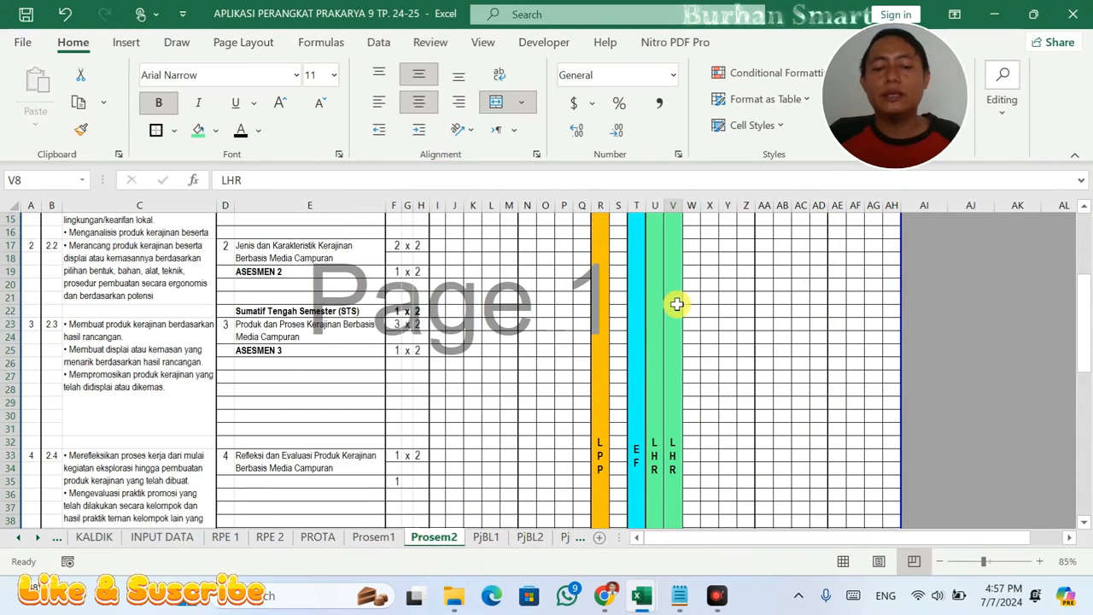
right_click(672, 296)
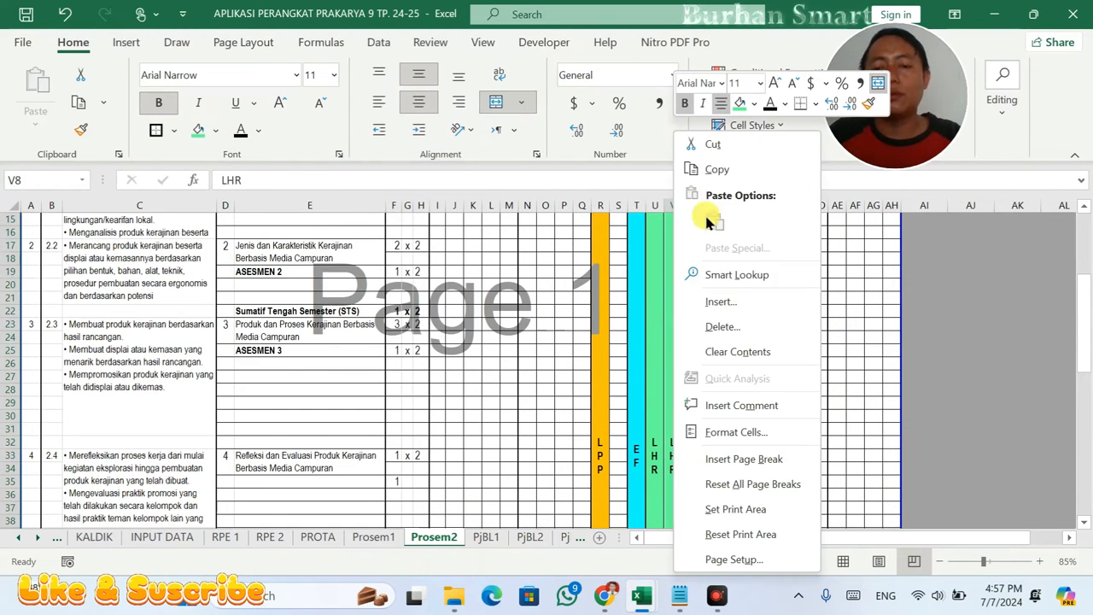
click(715, 165)
scroll(745, 342, up, 5)
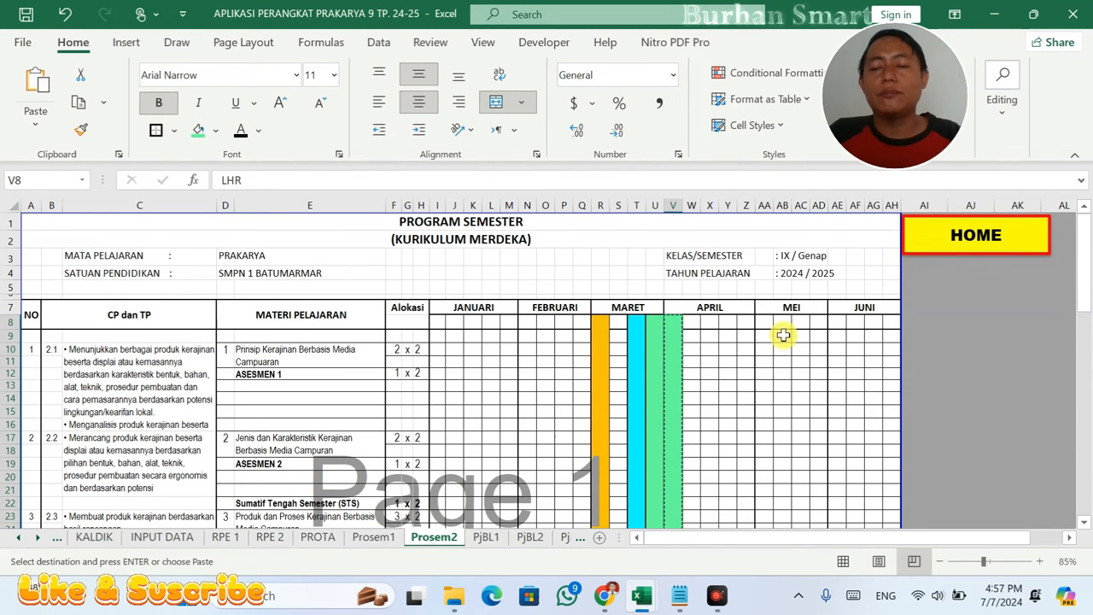
- Paste the copied LHR column into the first and third MEI weeks, at AA8 and AC8
click(768, 324)
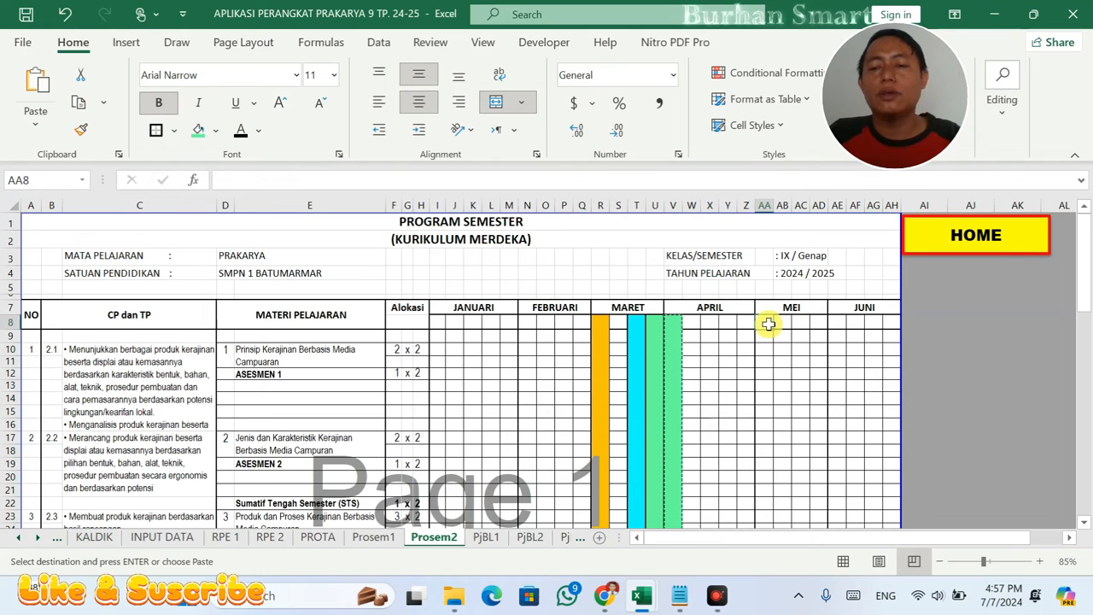
right_click(768, 324)
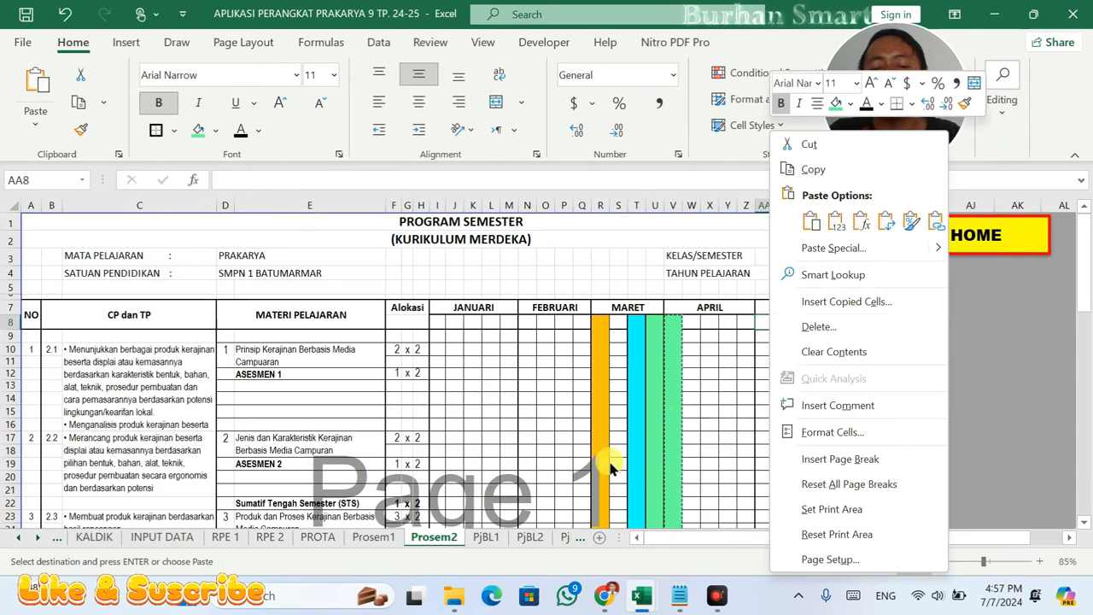
click(102, 538)
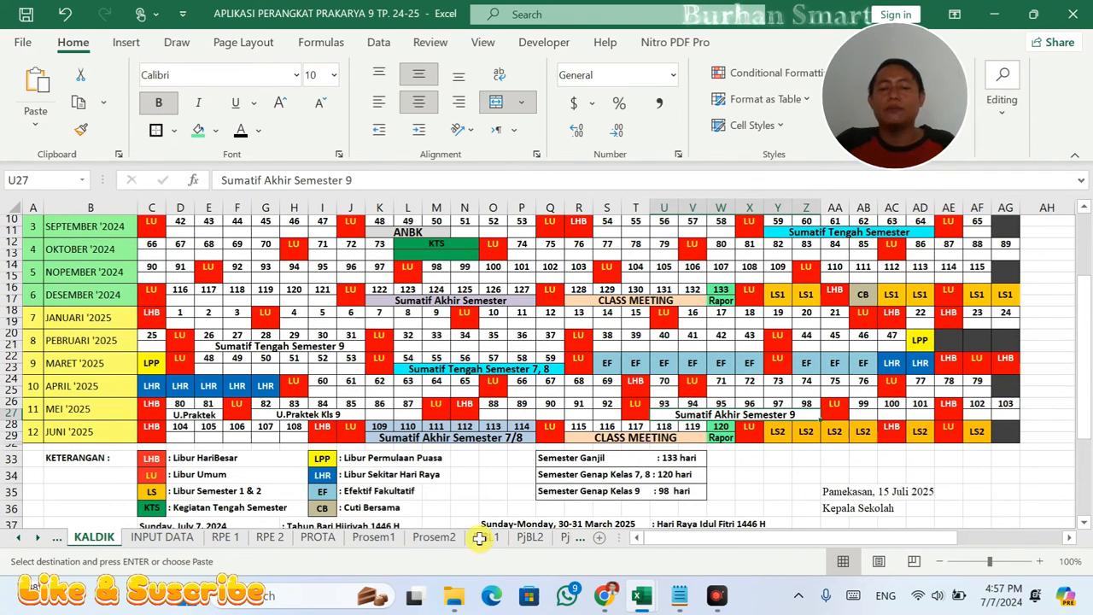
click(435, 537)
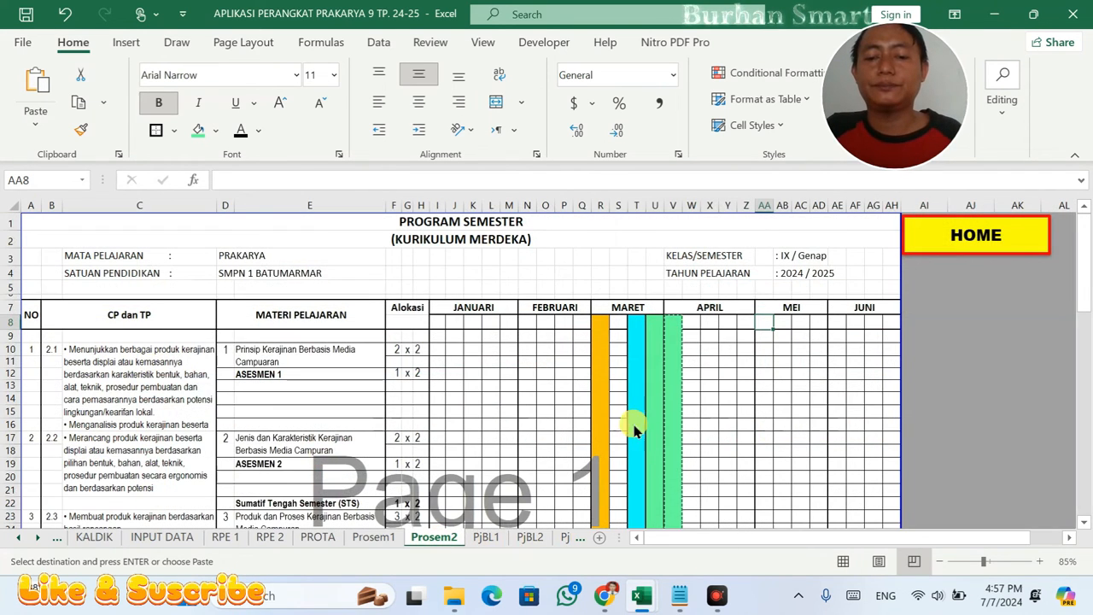
right_click(762, 320)
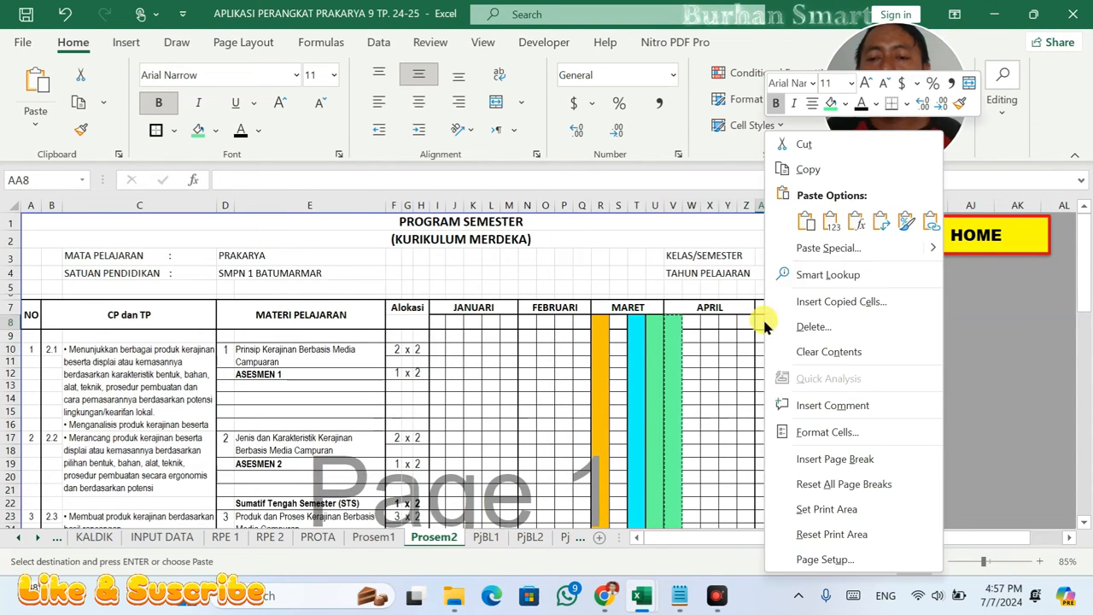
click(795, 218)
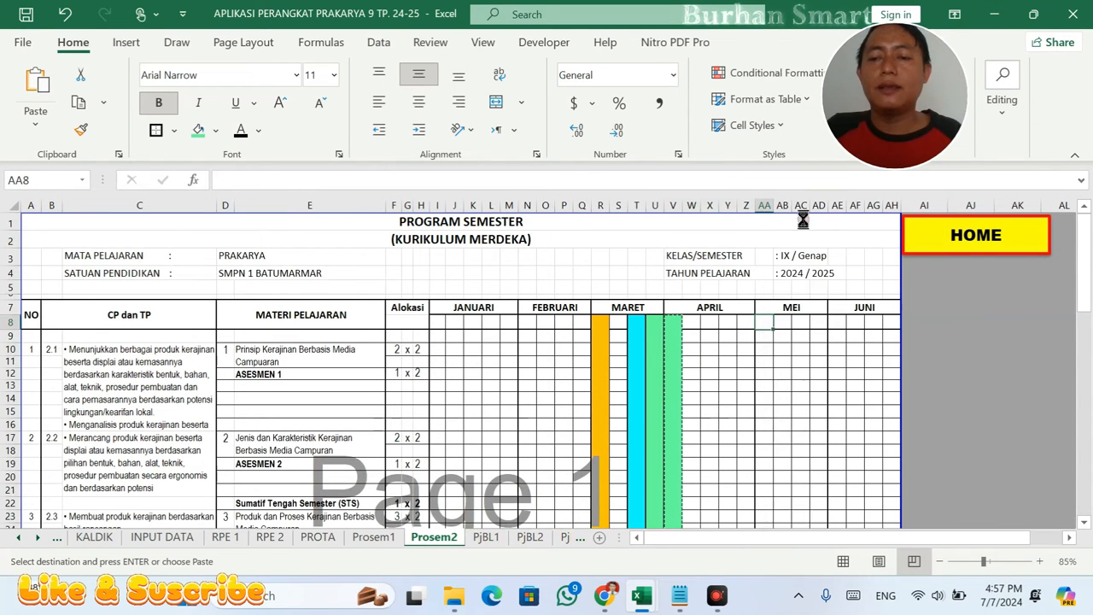
right_click(802, 323)
click(839, 217)
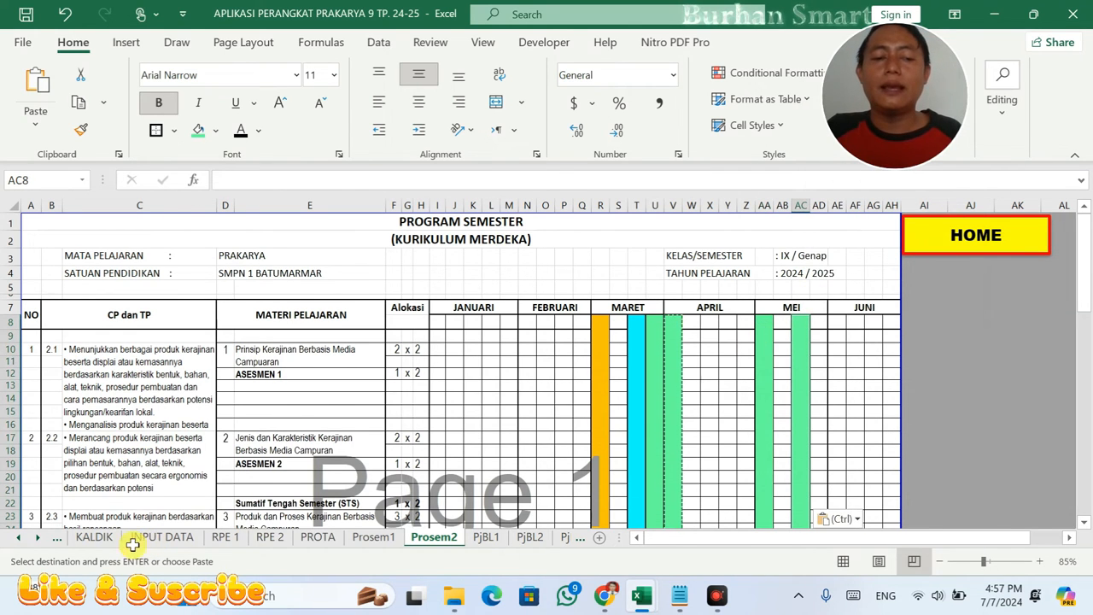
- Change the label of the first MEI week column in Prosem2 to PRAKTEK
click(96, 538)
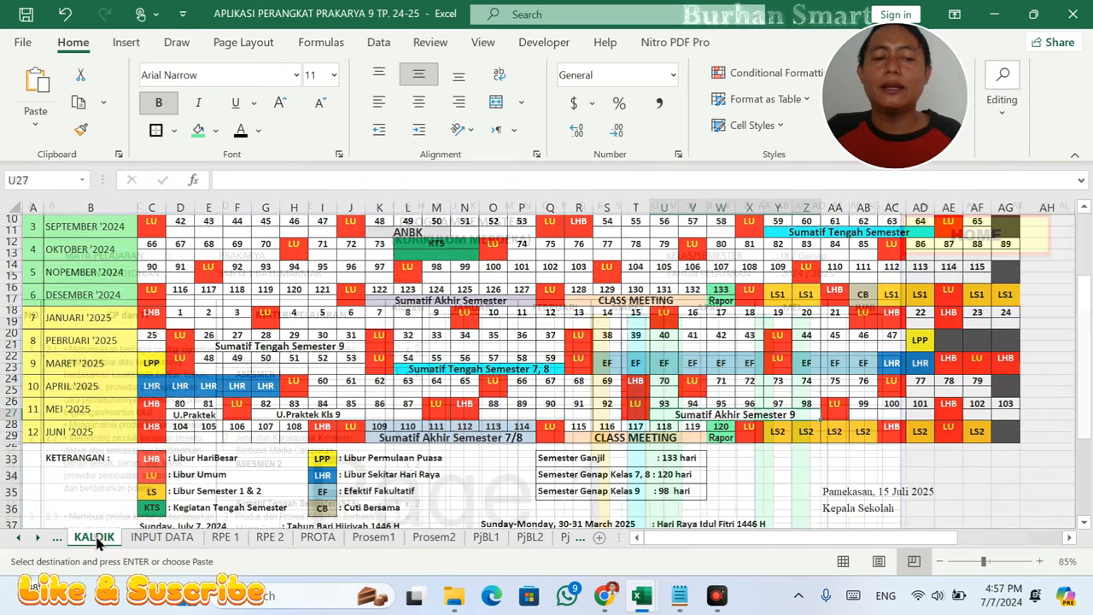
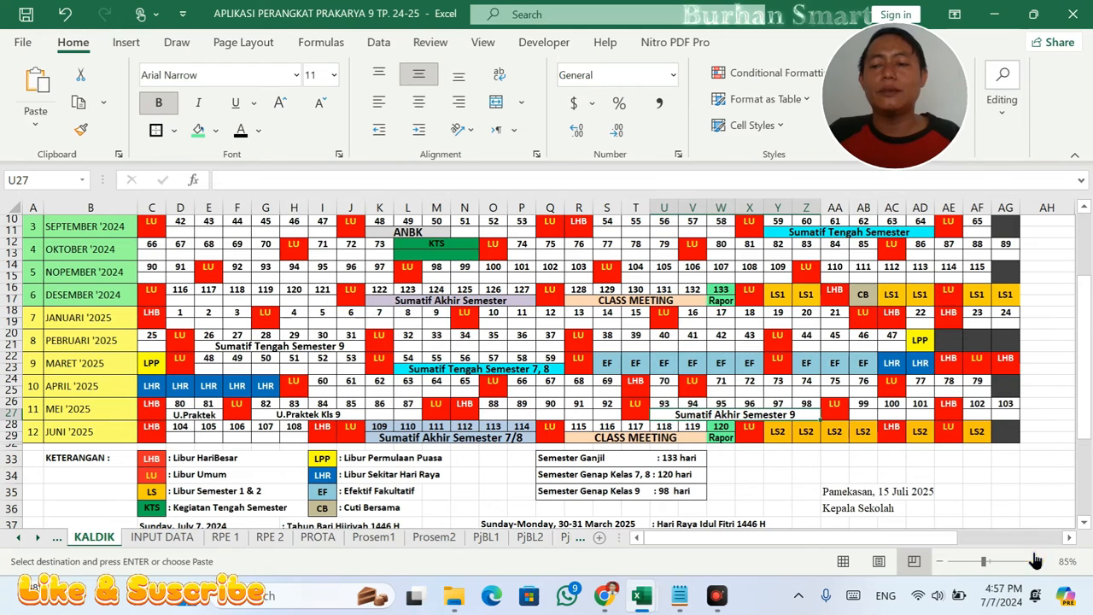
key(Return)
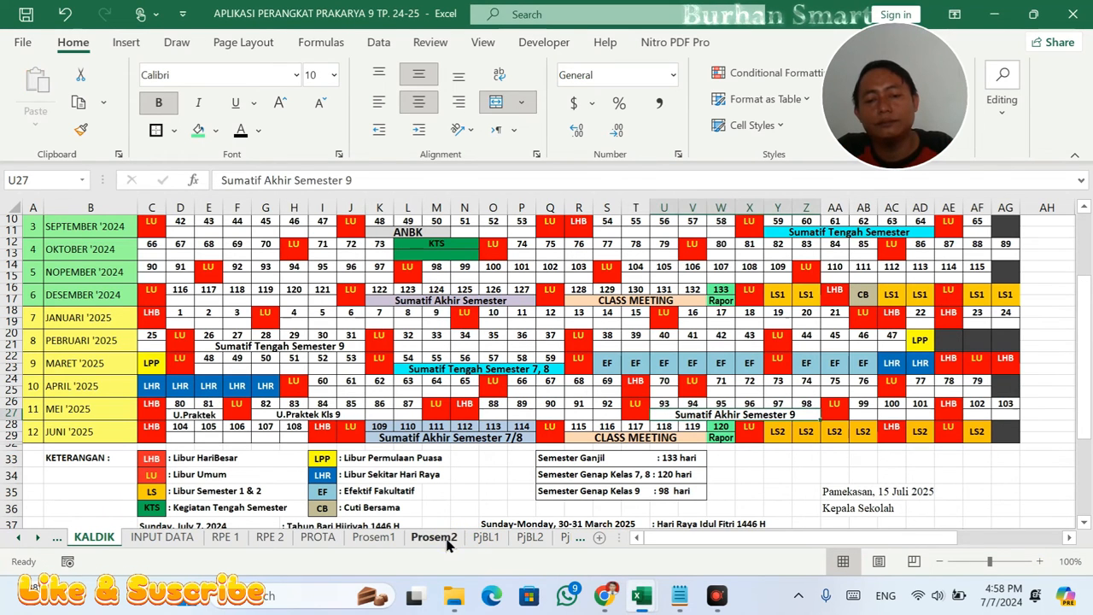
click(440, 537)
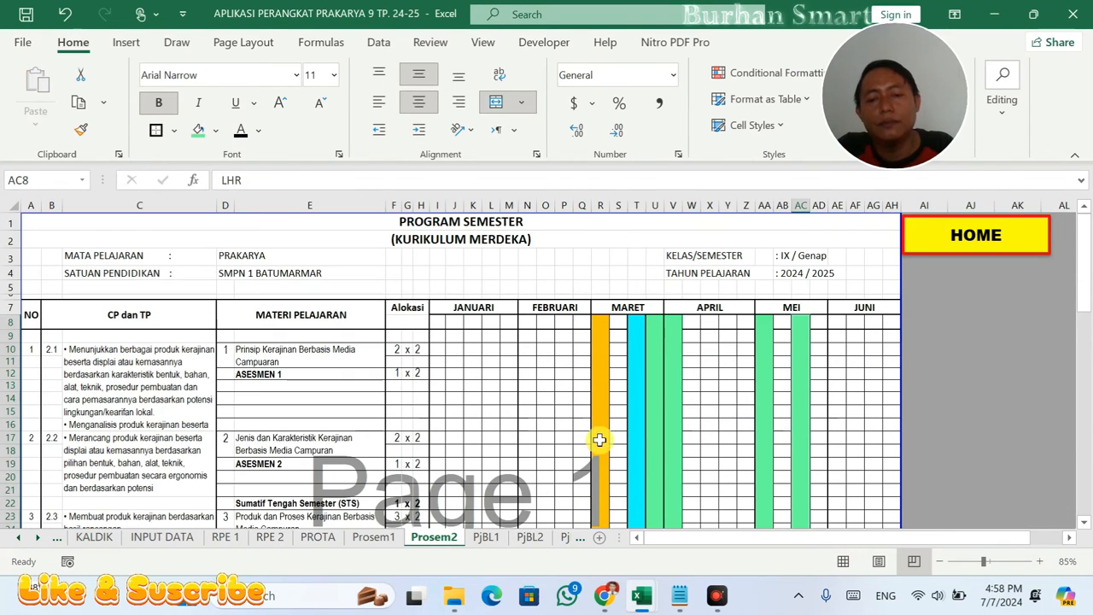
scroll(769, 372, down, 2)
click(771, 381)
scroll(777, 382, down, 4)
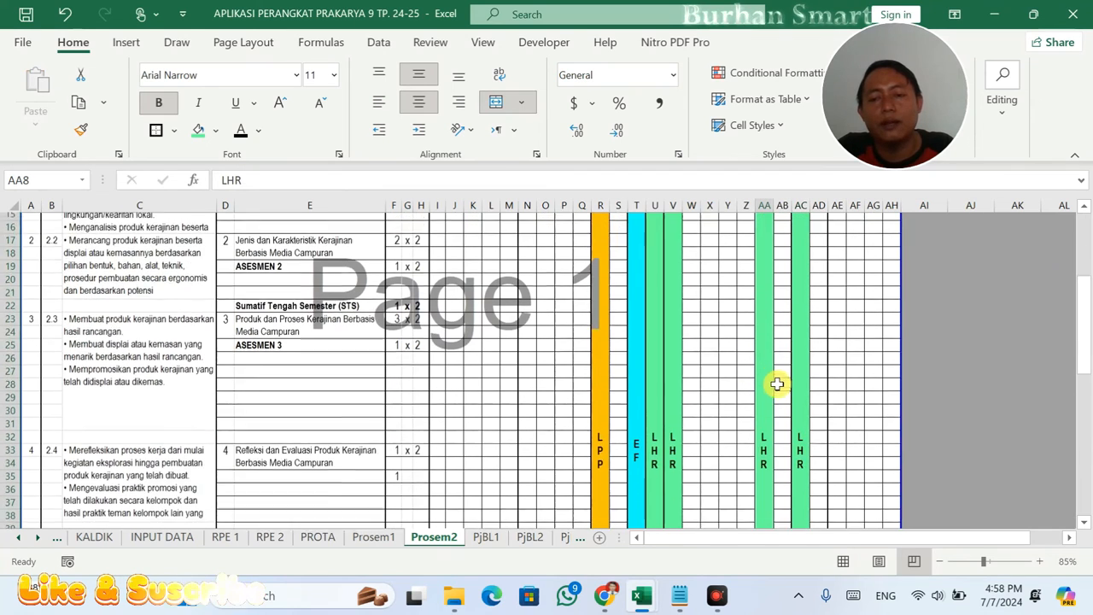
scroll(767, 393, up, 4)
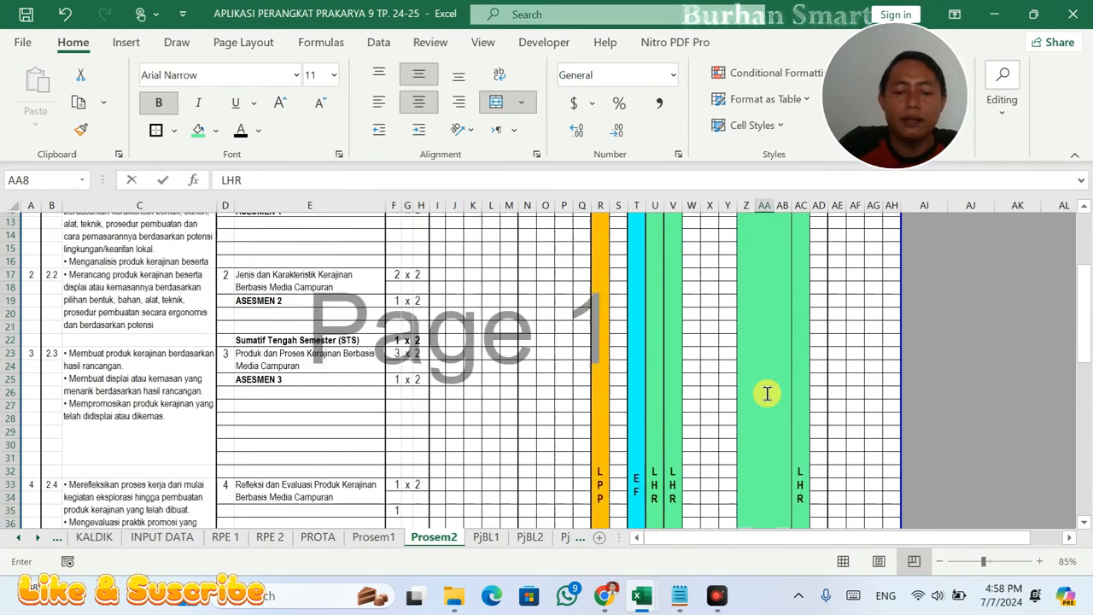
key(BackSpace)
text(PRAKTEK)
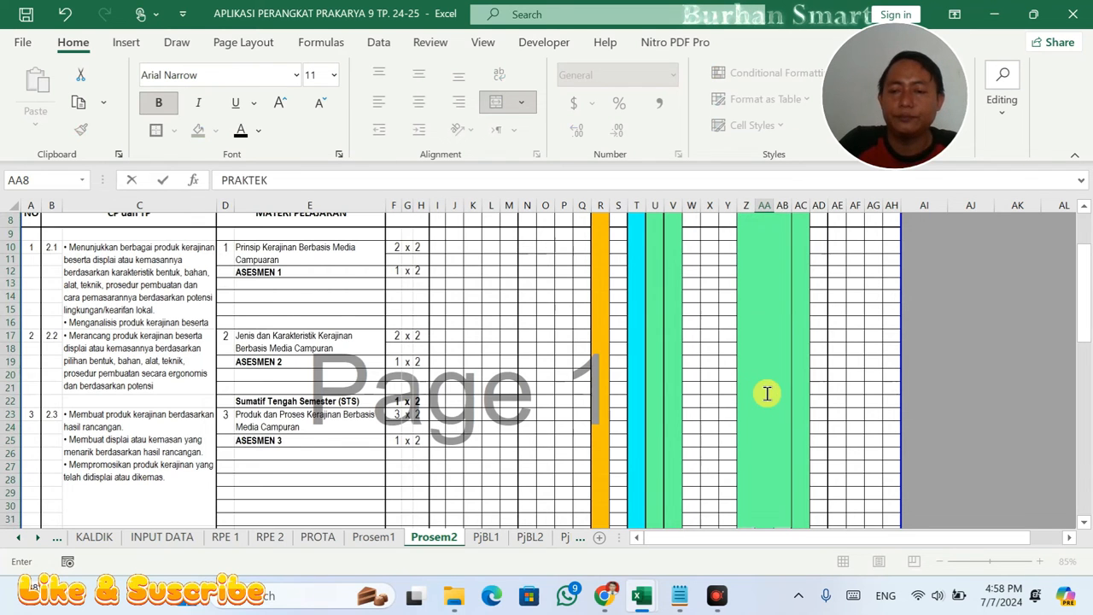
- Fill the PRAKTEK column with light blue
click(767, 393)
scroll(764, 390, down, 10)
scroll(778, 359, up, 4)
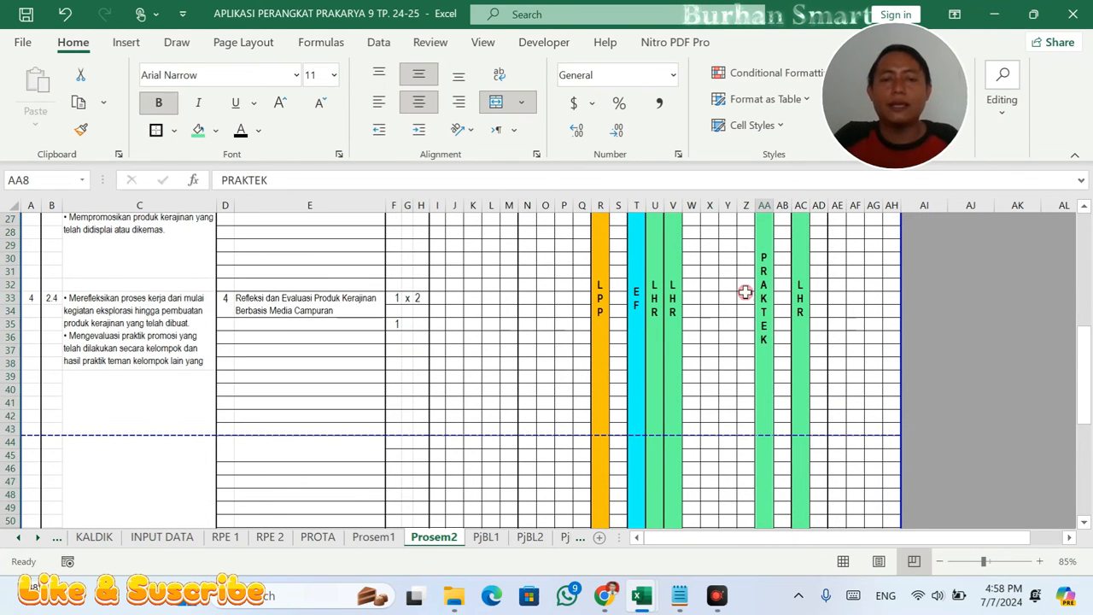
click(216, 130)
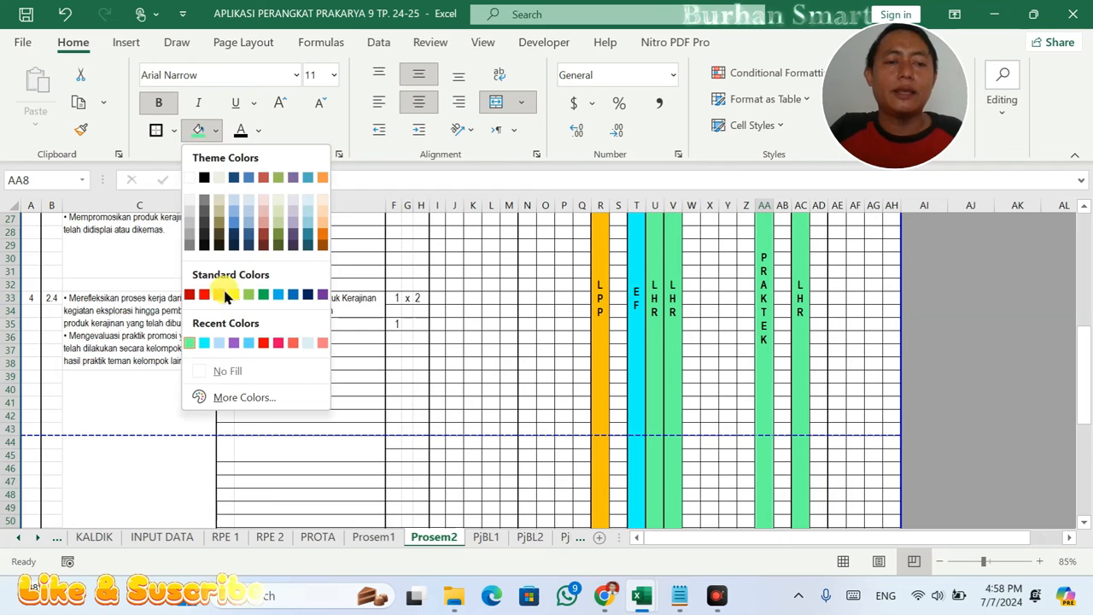
click(236, 216)
- Fill the merged column of the third MEI week with tan
scroll(786, 362, up, 9)
click(798, 372)
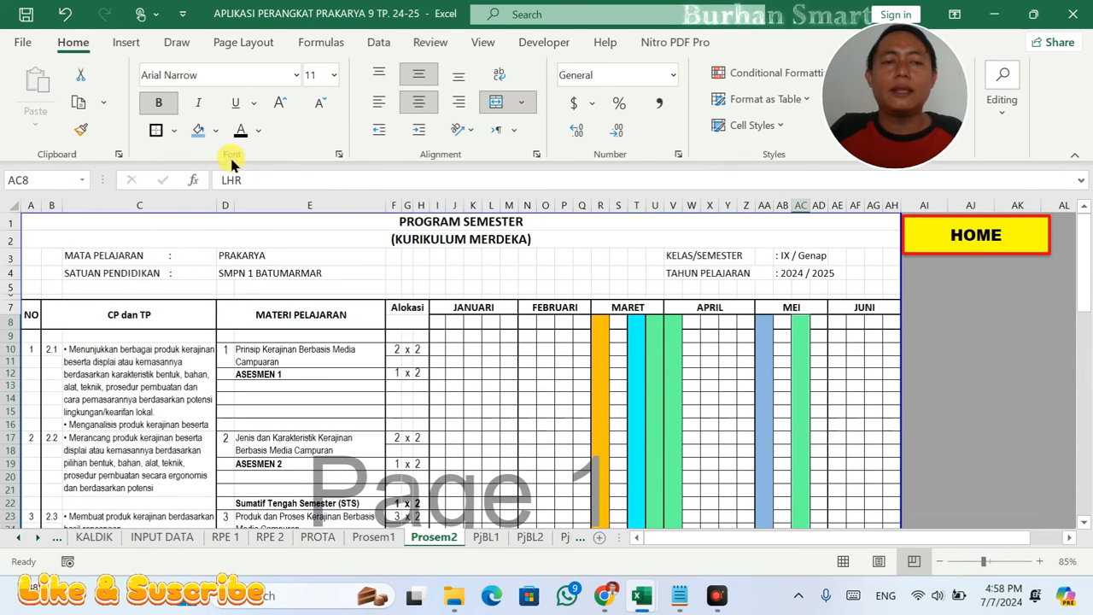
click(216, 130)
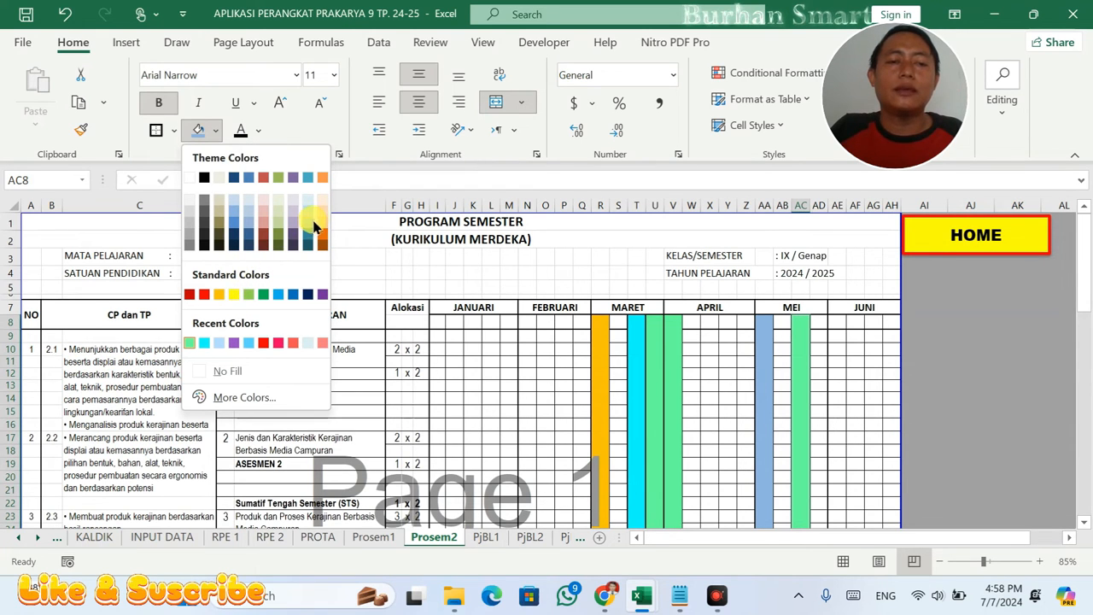
click(219, 209)
- Try US and SAT as the label of the third MEI week column
scroll(835, 397, down, 1)
scroll(834, 397, down, 3)
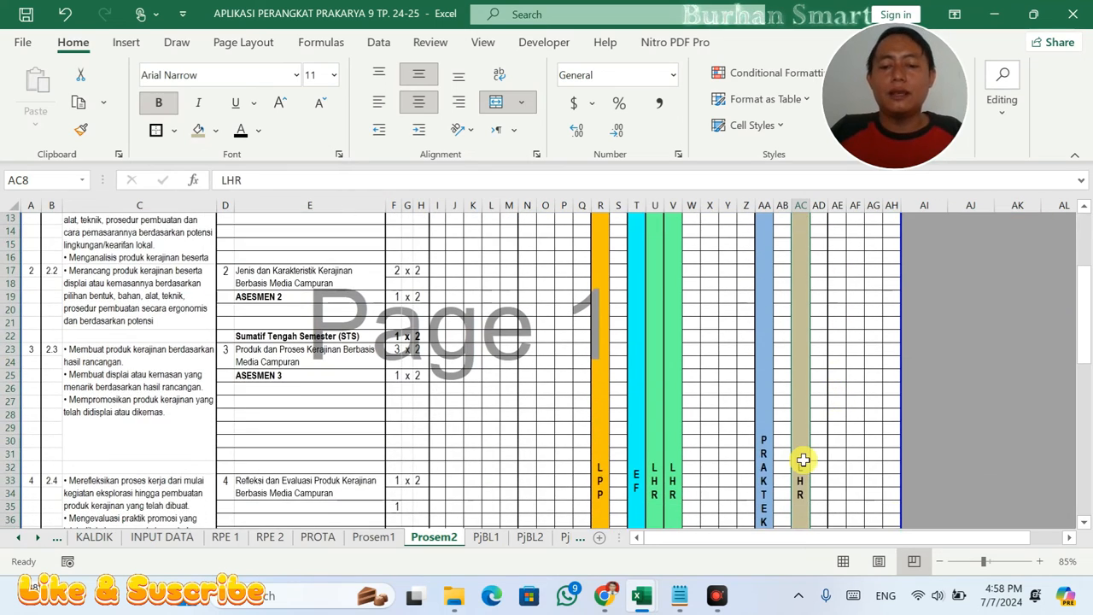
text(US)
key(Return)
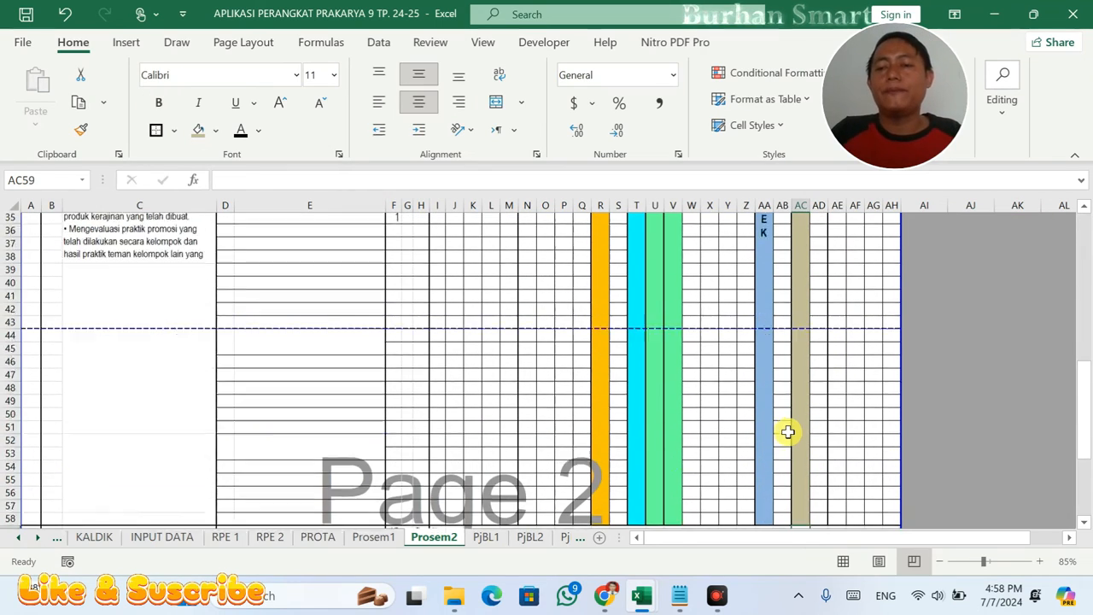
scroll(789, 432, up, 3)
click(811, 305)
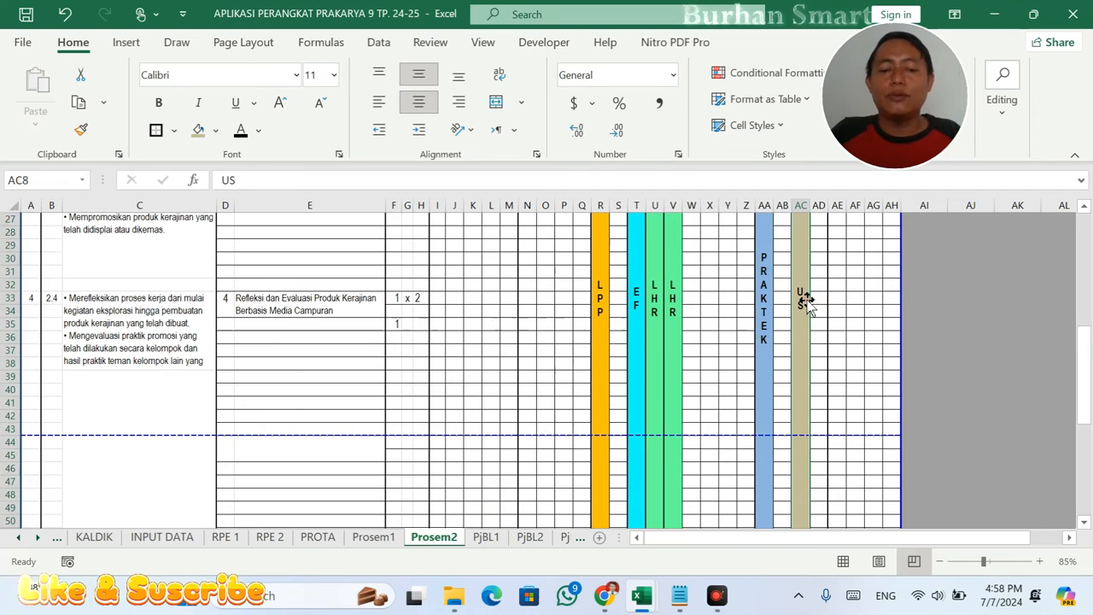
text(SAT)
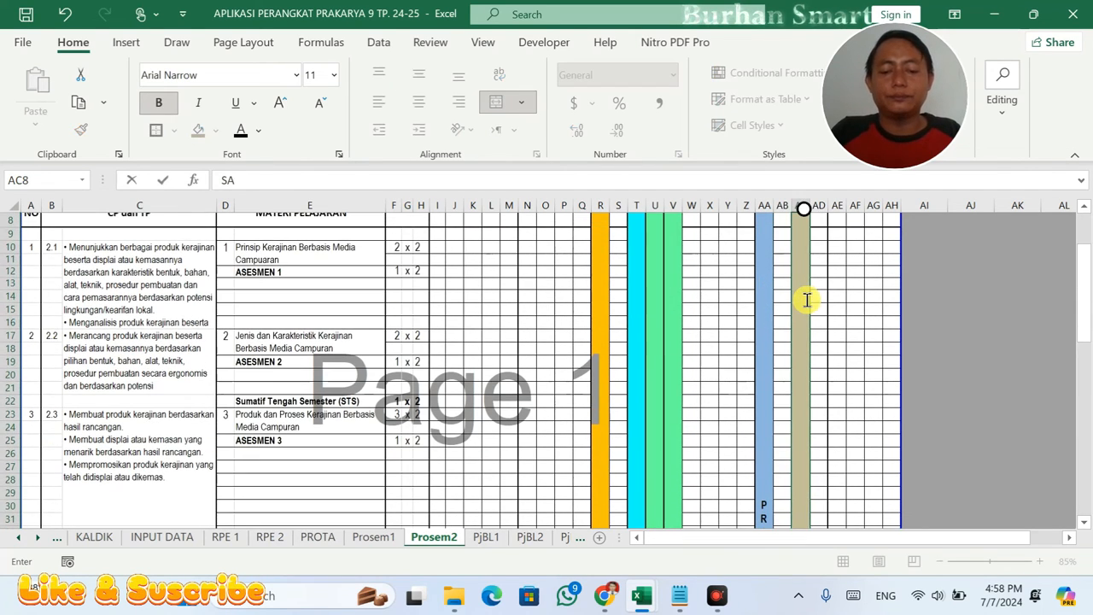
key(Return)
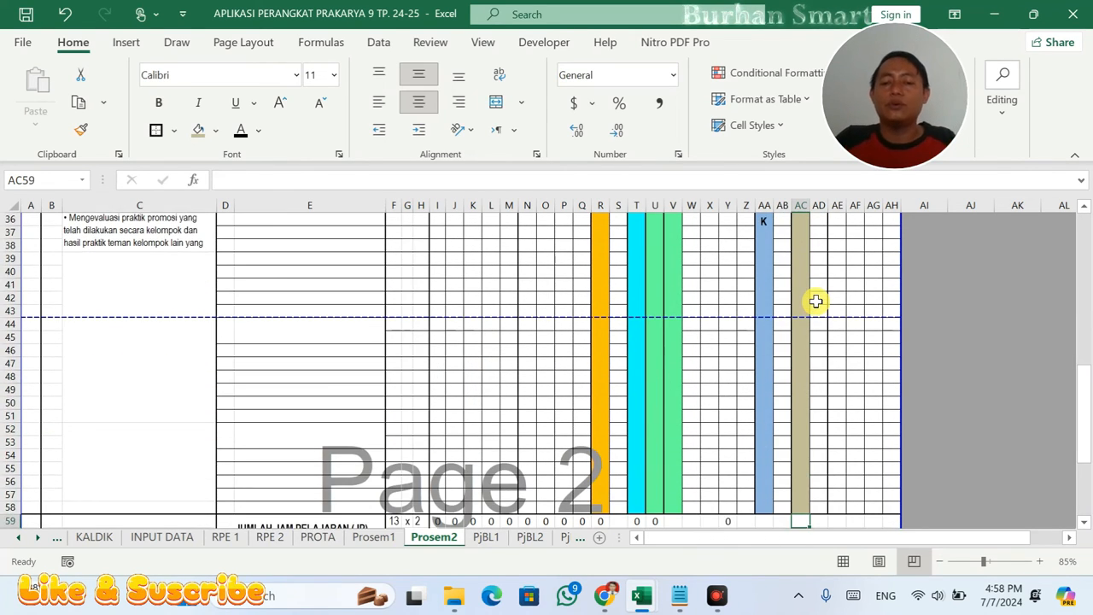
- Set the label of the tan third MEI week column to SAS
scroll(803, 304, up, 3)
click(796, 310)
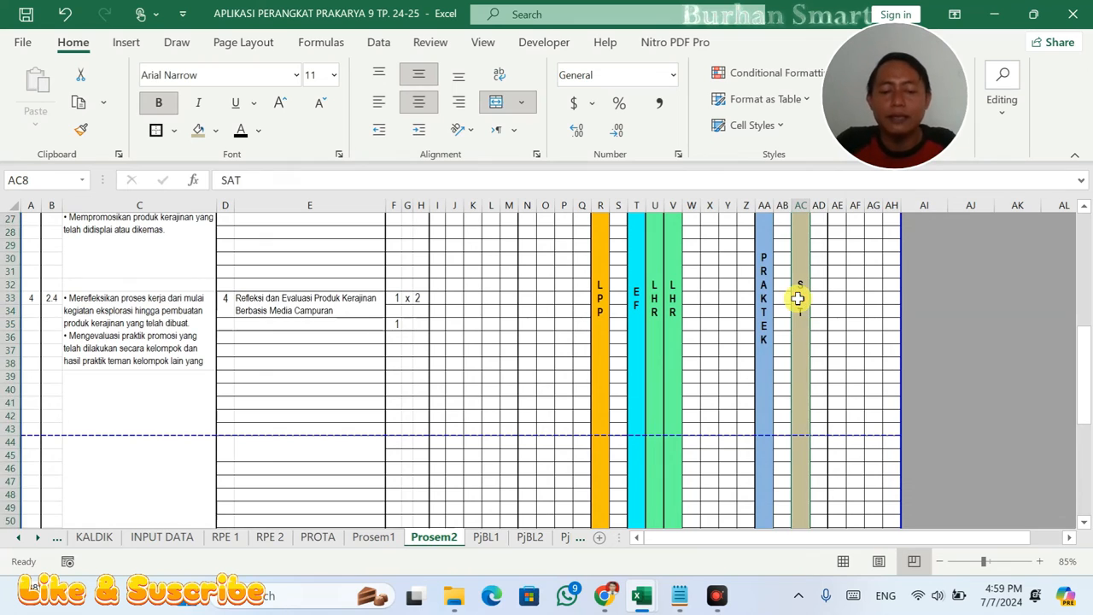
text(SAS)
key(Return)
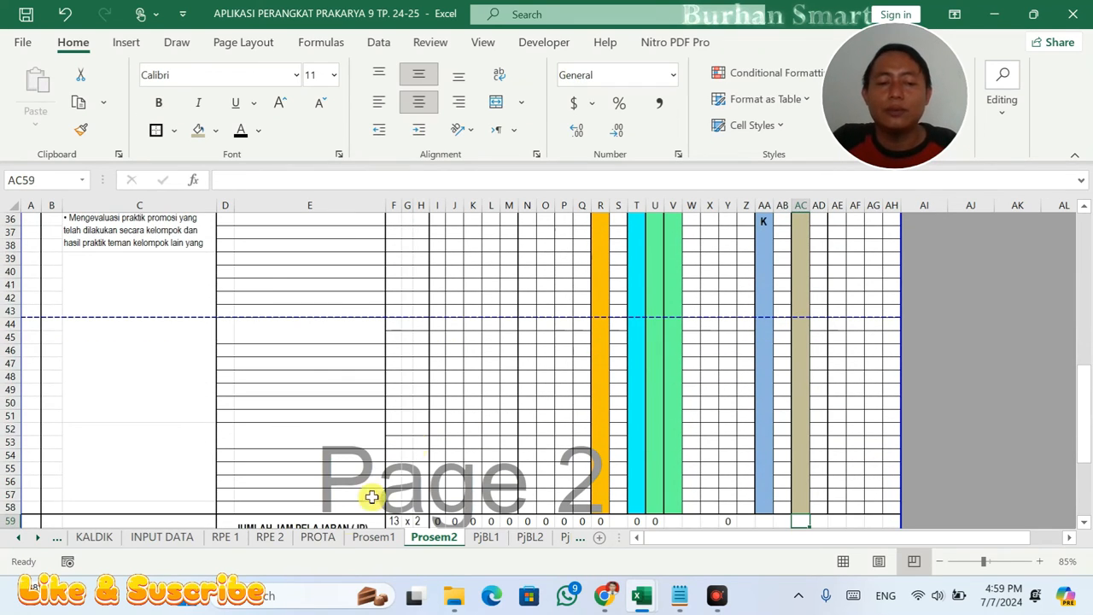
- Check the Sumatif Akhir Semester 7/8, CLASS MEETING and LS2 periods in KALDIK's JUNI '2025 row
click(112, 538)
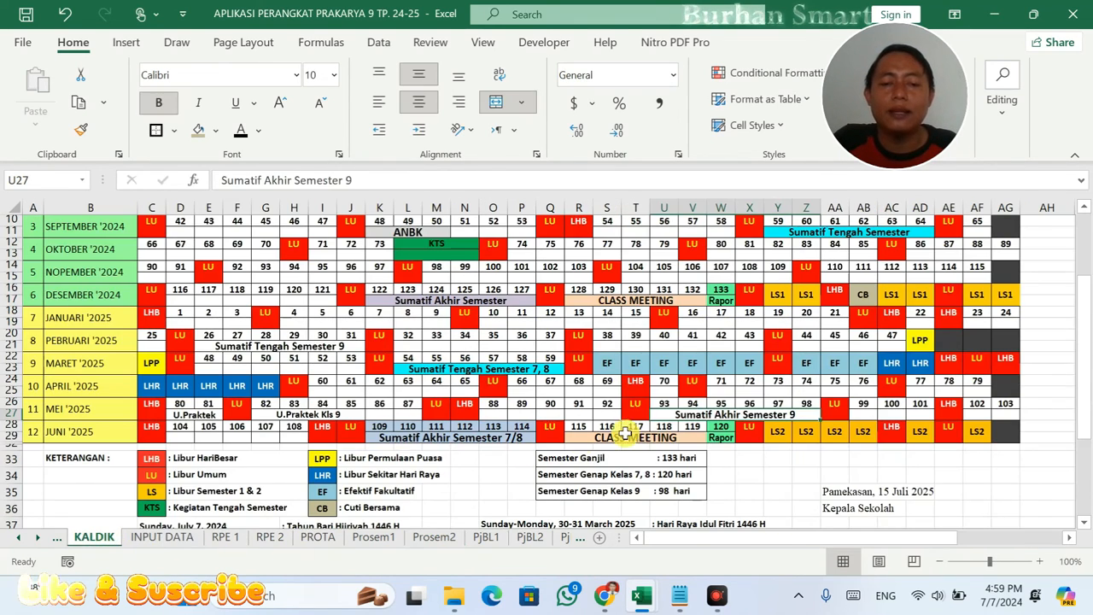
click(388, 438)
click(637, 439)
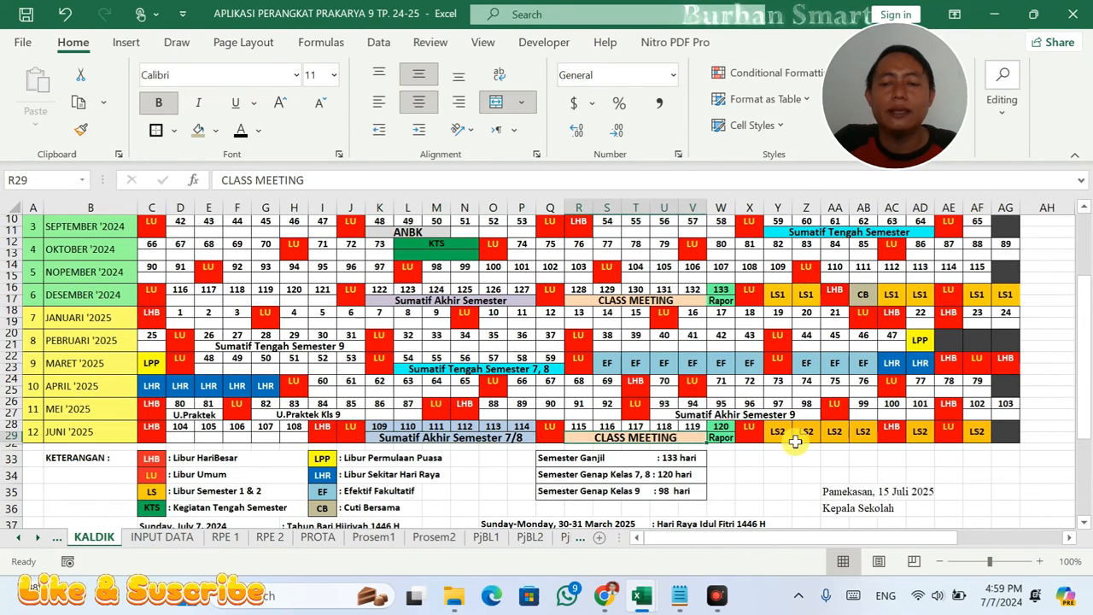
click(263, 445)
click(405, 440)
click(632, 438)
click(835, 439)
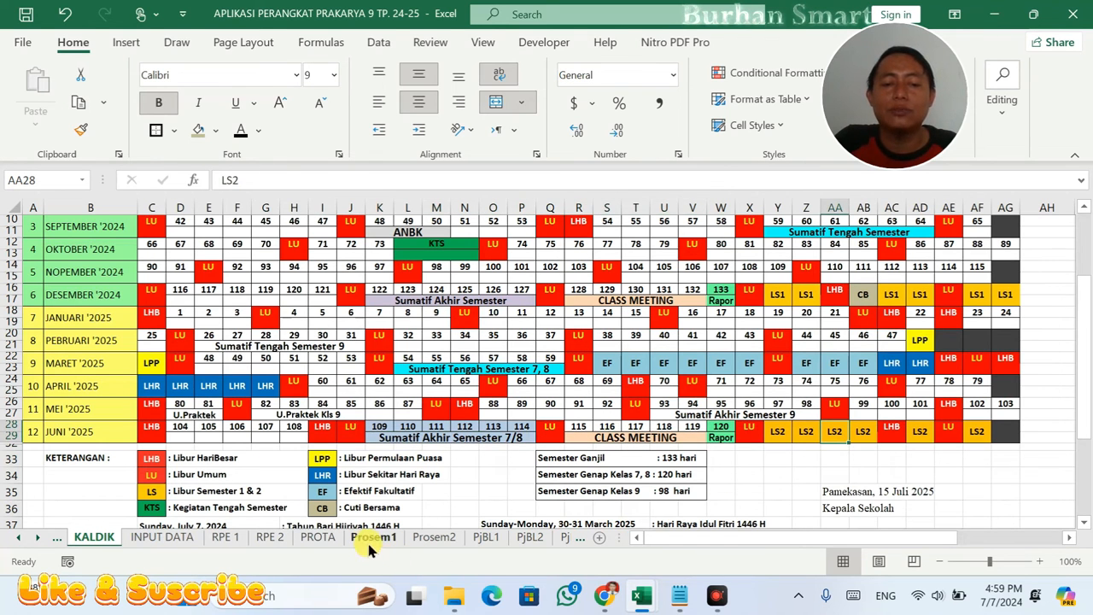
- Copy the three merged EF, LHR and LHR columns T:V in Prosem2 onto the last three JUNI week columns
click(431, 537)
scroll(656, 265, up, 3)
scroll(653, 223, up, 10)
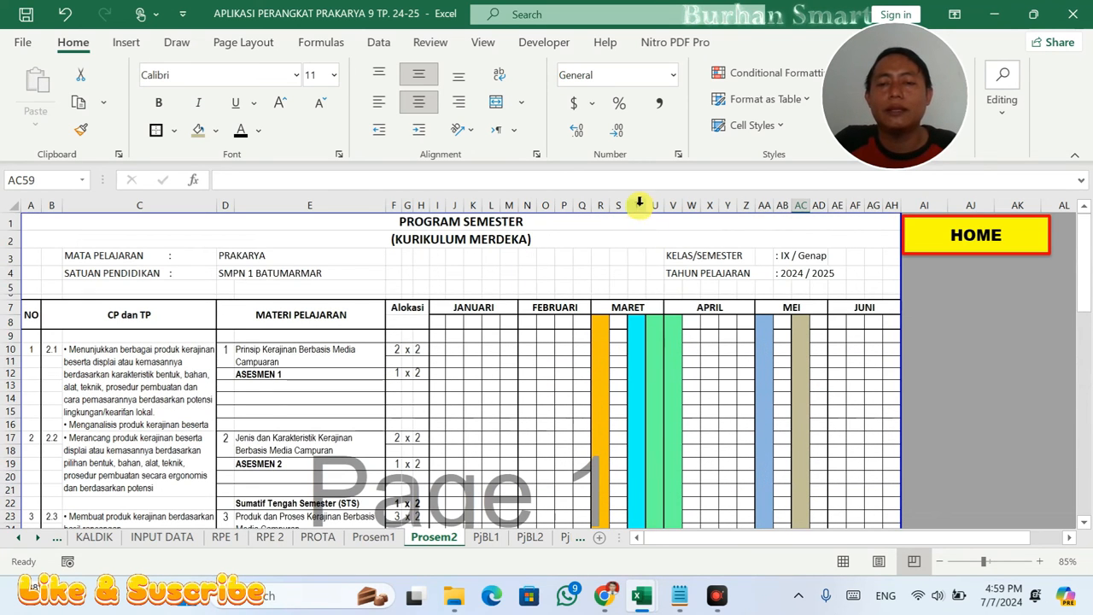
drag(634, 202, 658, 205)
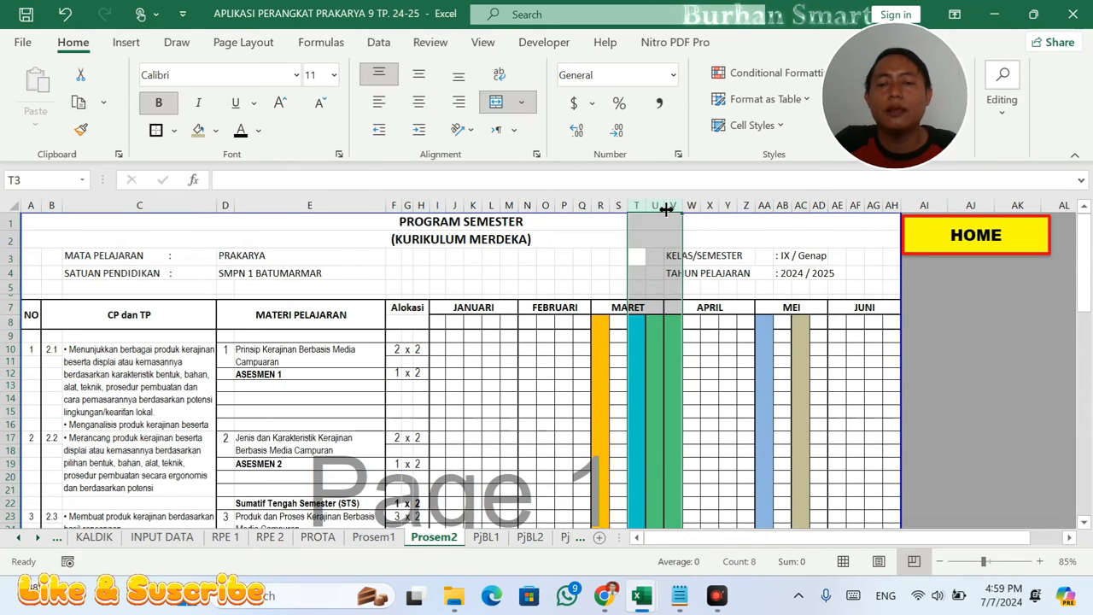
right_click(658, 205)
click(714, 175)
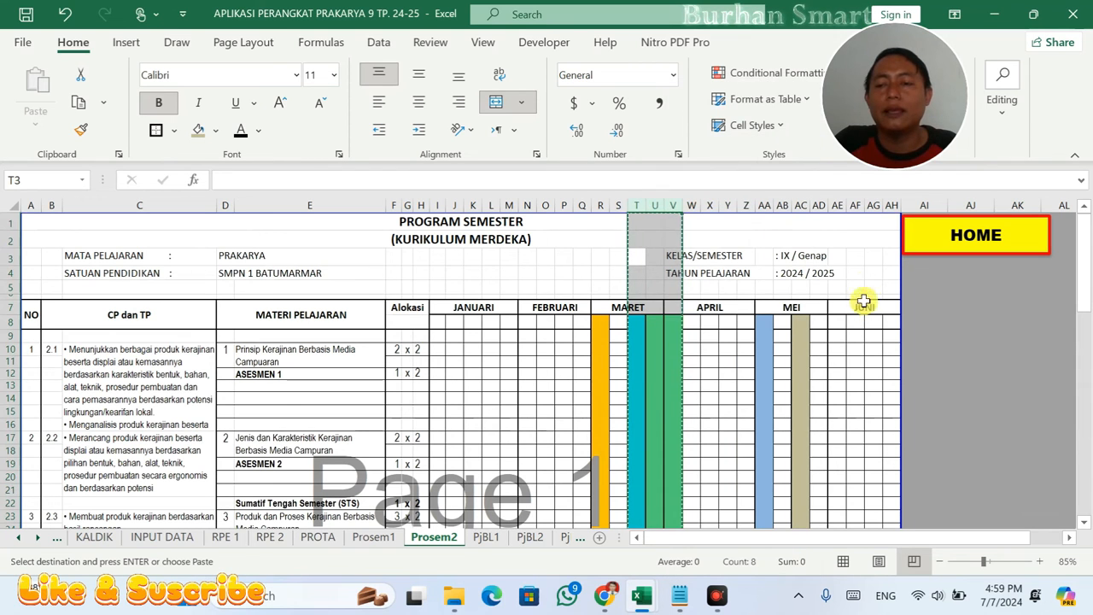
click(855, 205)
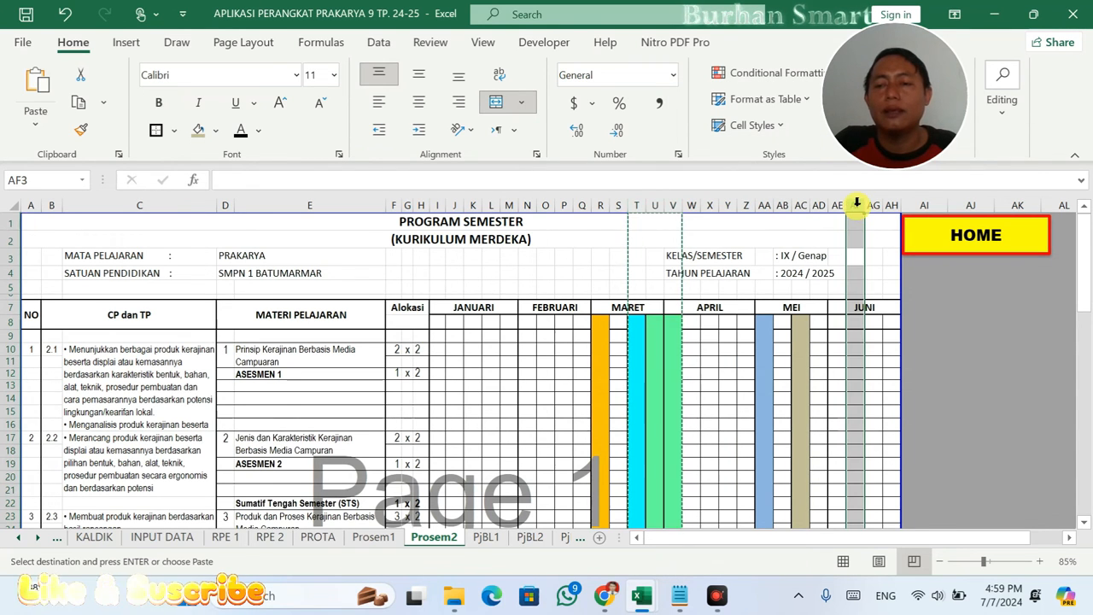
right_click(856, 205)
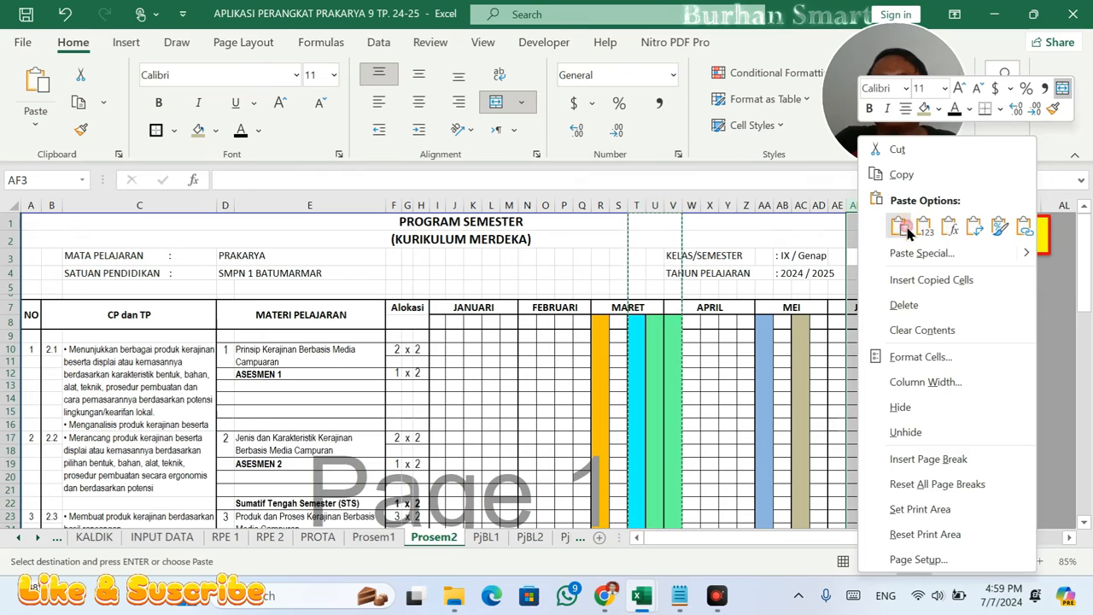
click(888, 224)
click(859, 337)
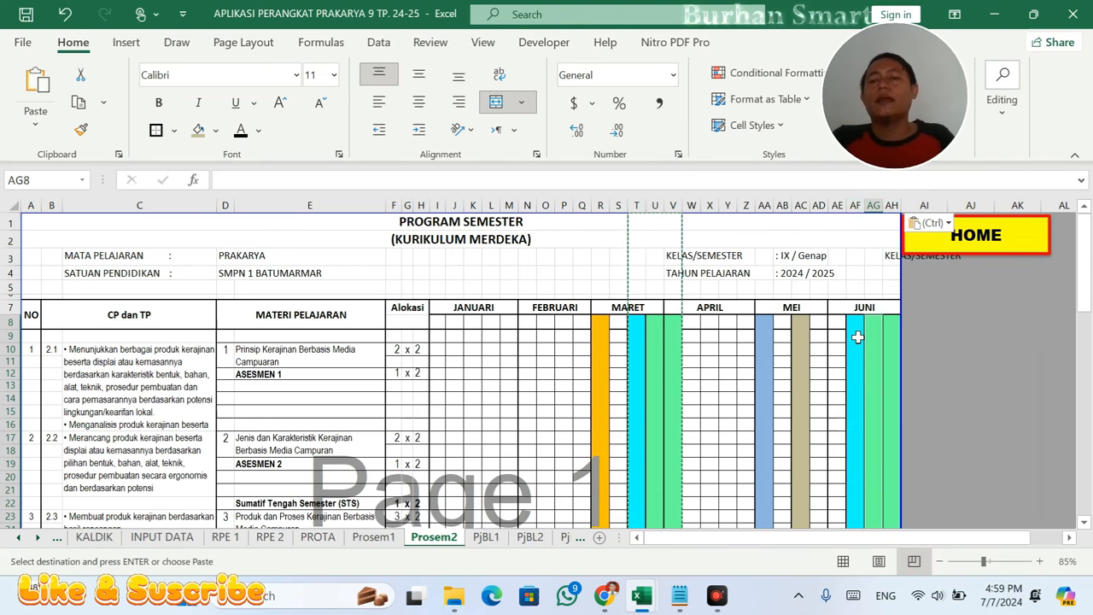
key(Escape)
- Fill the merged column of the second JUNI week with light red and that of the third JUNI week with yellow
scroll(860, 371, down, 3)
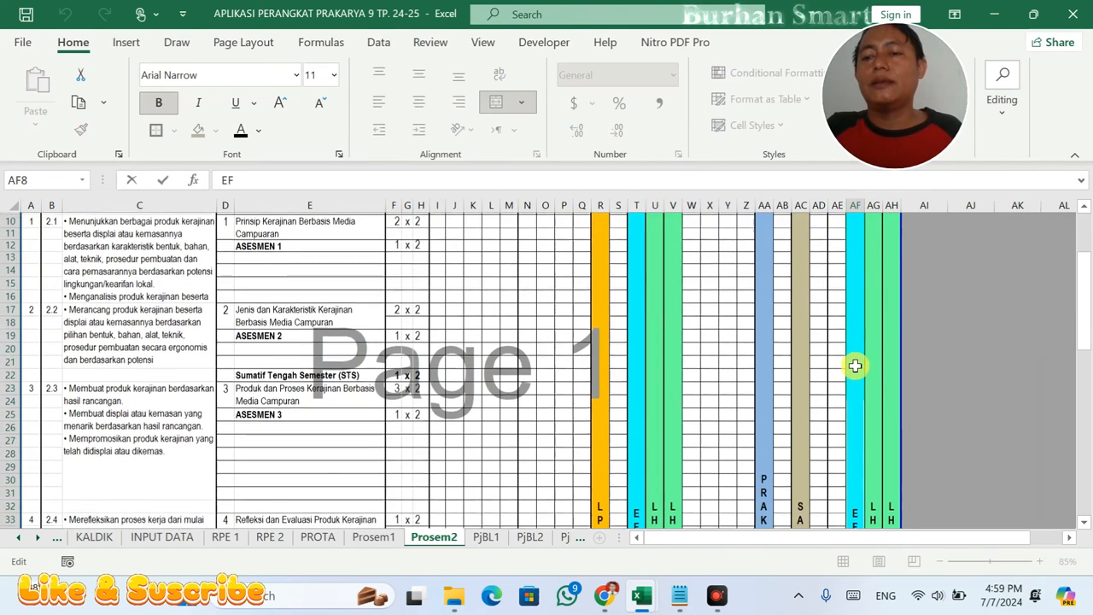
click(888, 393)
click(854, 390)
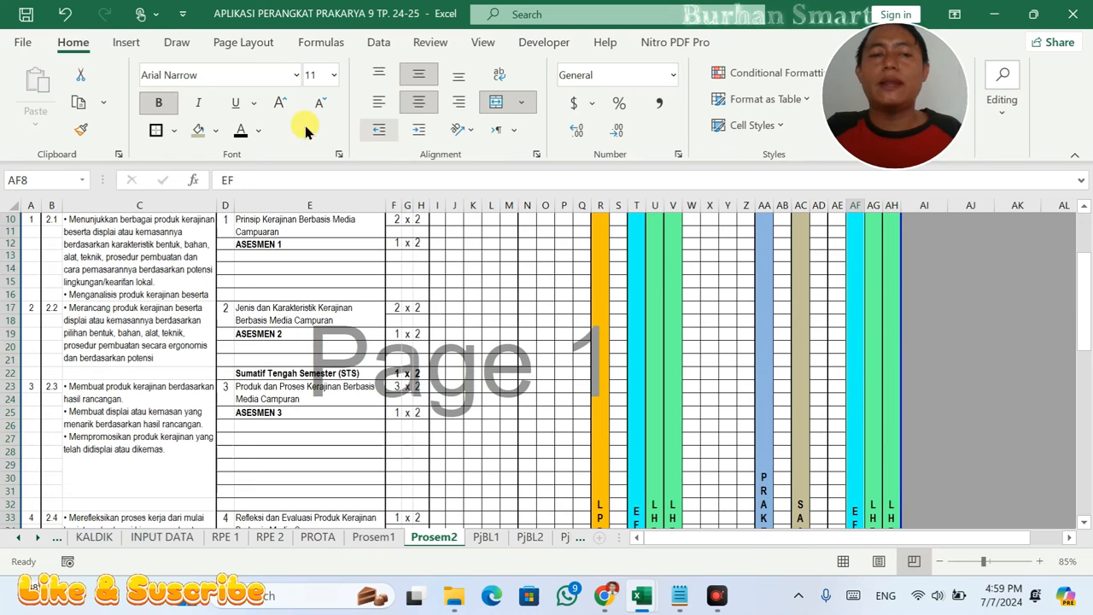
click(216, 130)
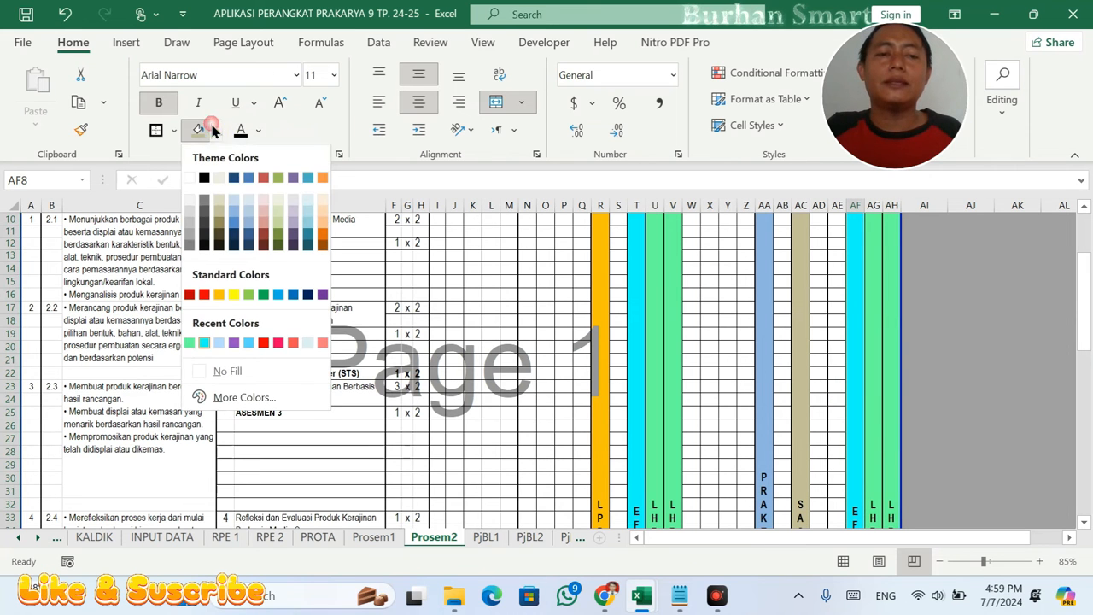
click(265, 215)
scroll(858, 380, up, 3)
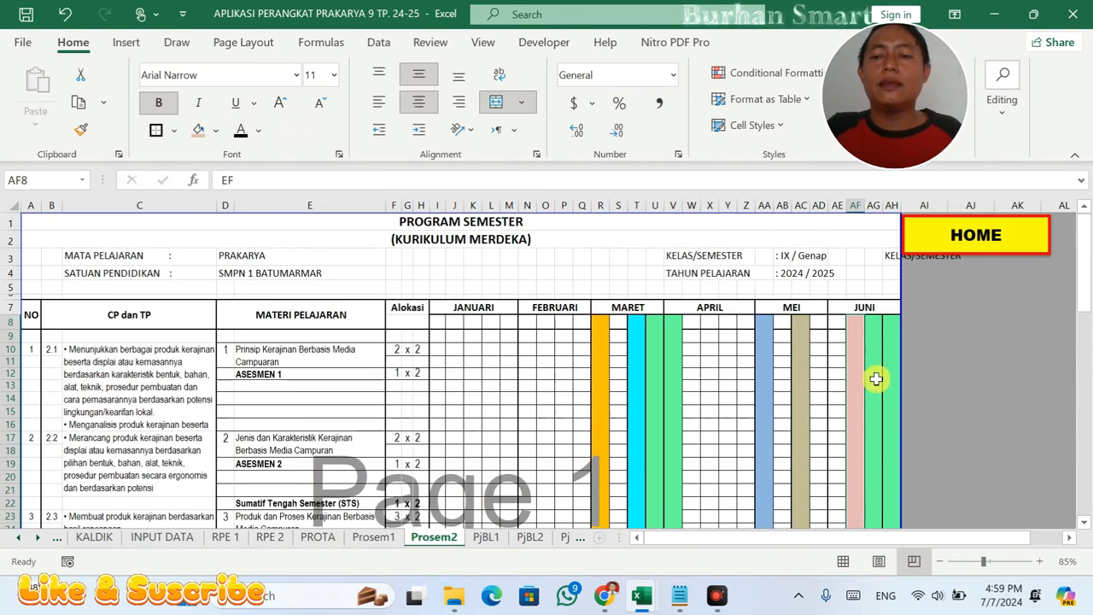
click(875, 374)
click(216, 130)
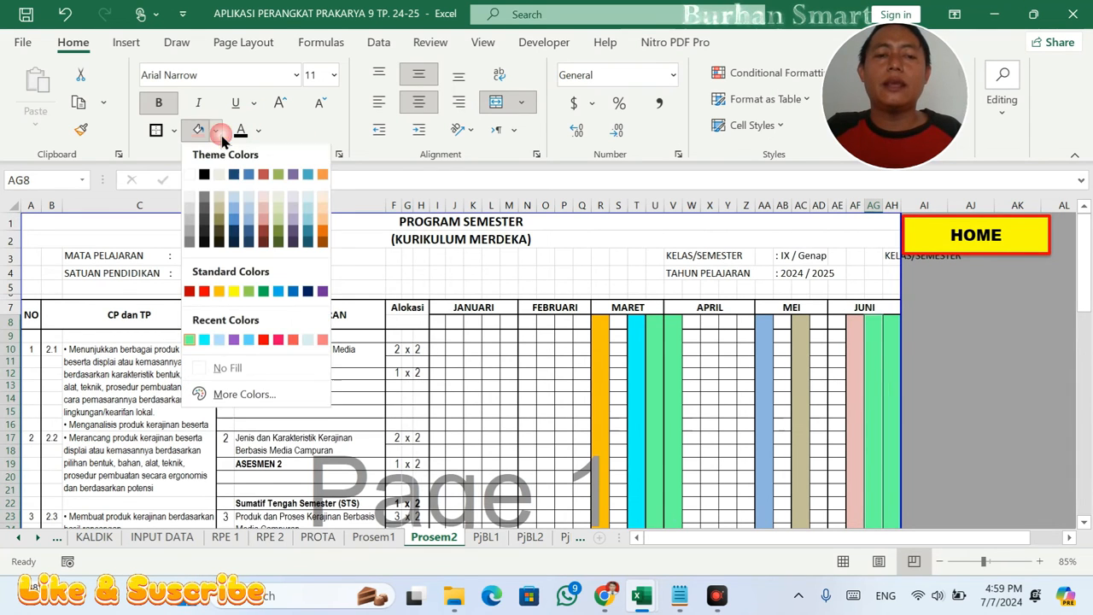
click(235, 294)
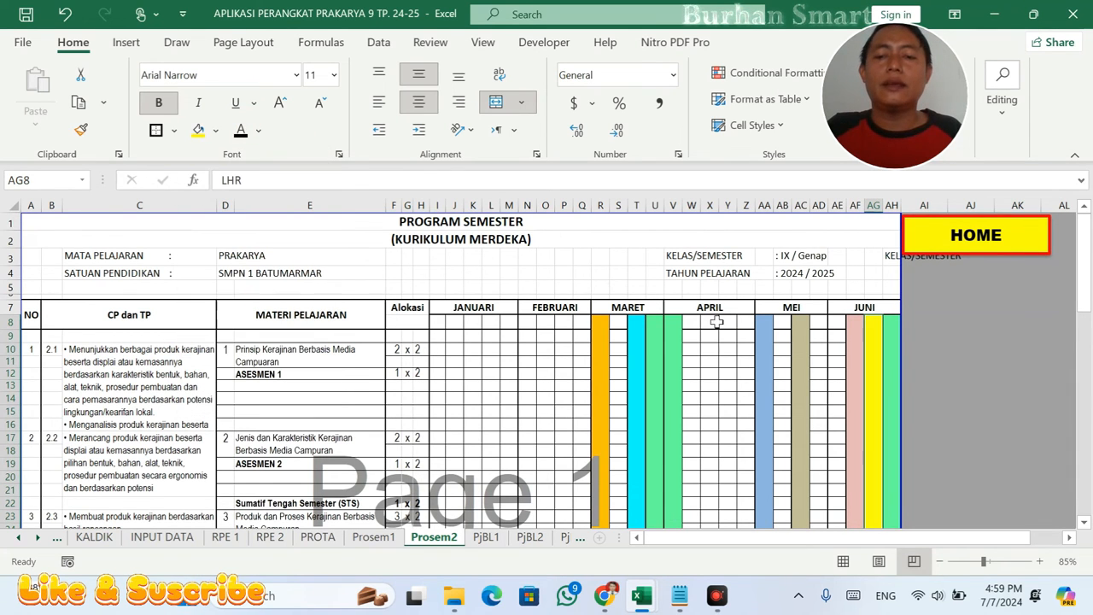
- Fill the merged column of the fourth JUNI week with light orange
click(891, 360)
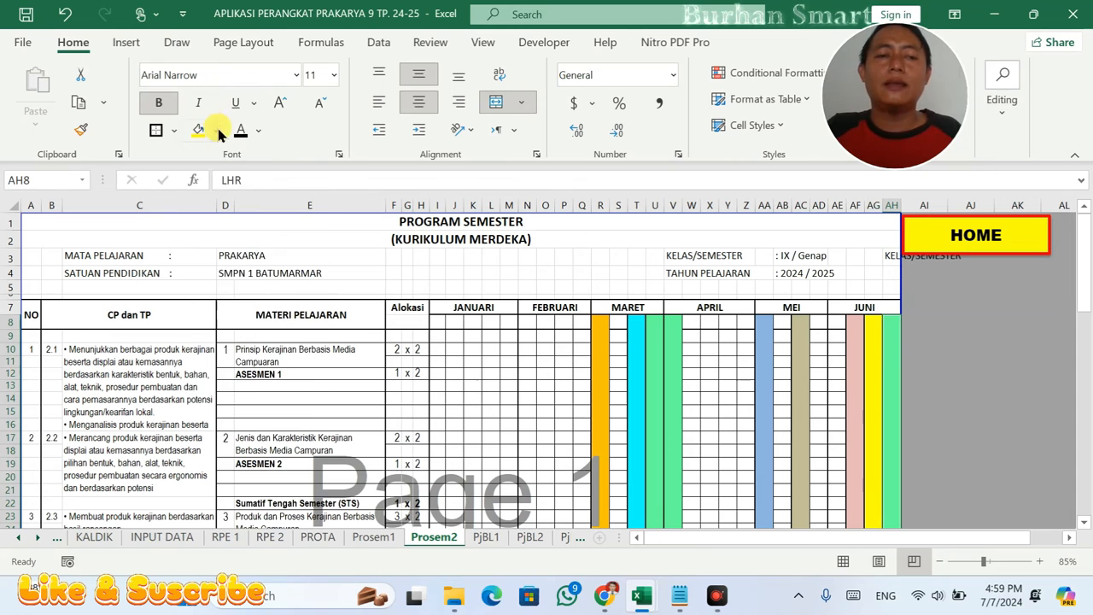
click(216, 130)
click(323, 218)
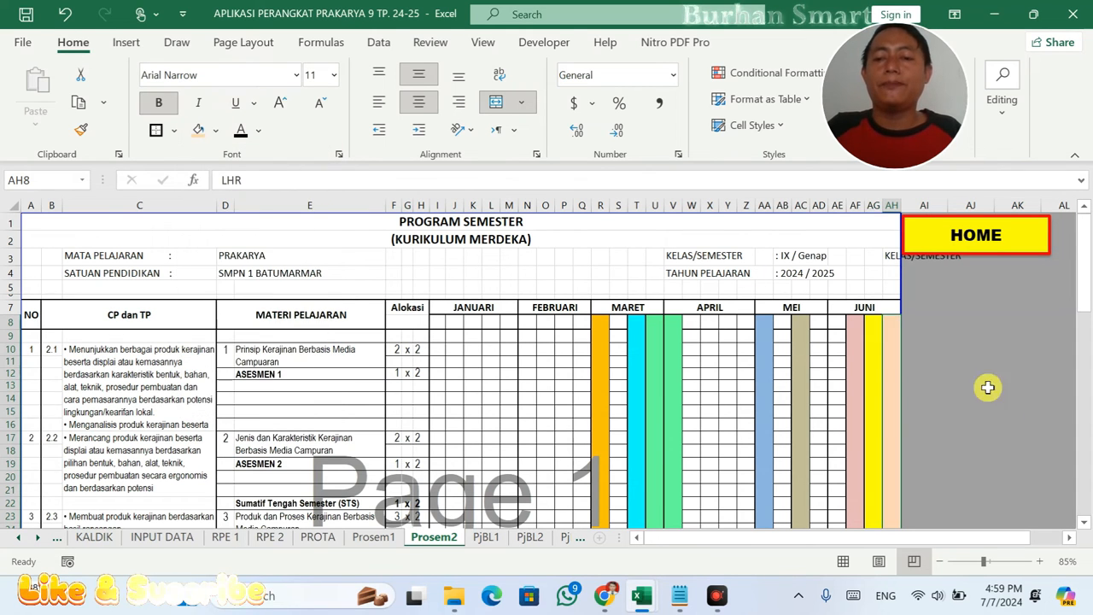
- Compare the MEI and JUNI week columns in Prosem2 with the last days of KALDIK's MEI row
scroll(986, 386, down, 3)
click(857, 433)
scroll(863, 440, down, 2)
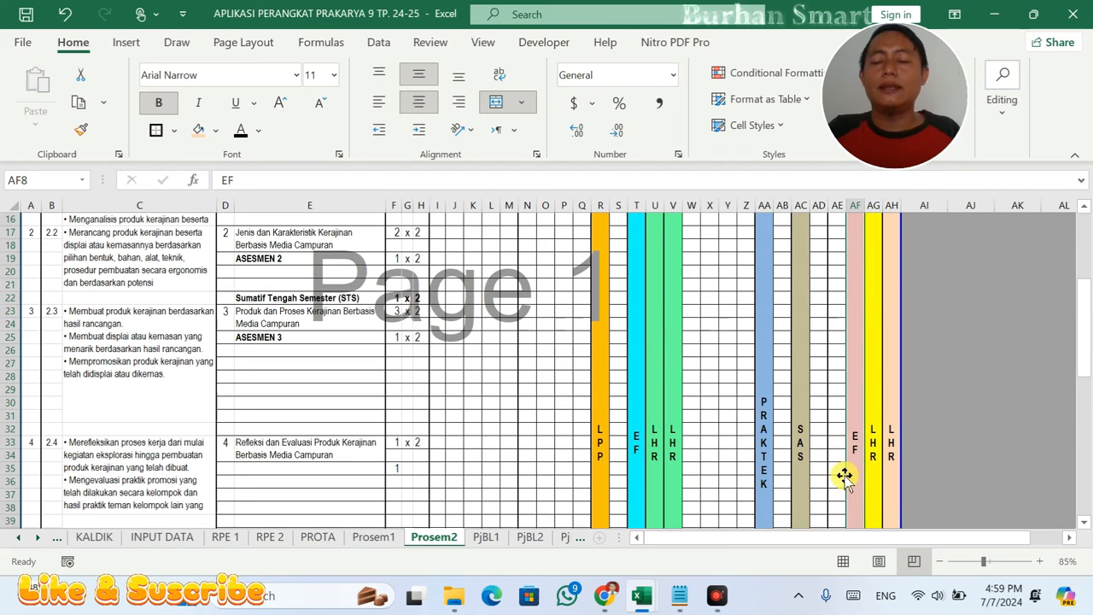
click(94, 536)
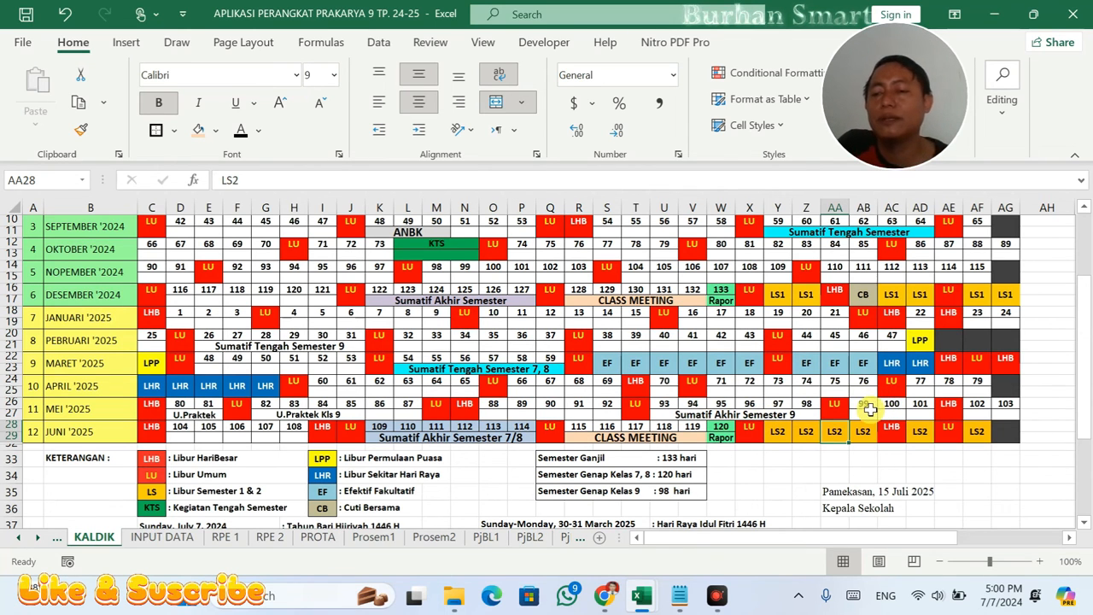
drag(864, 415, 966, 415)
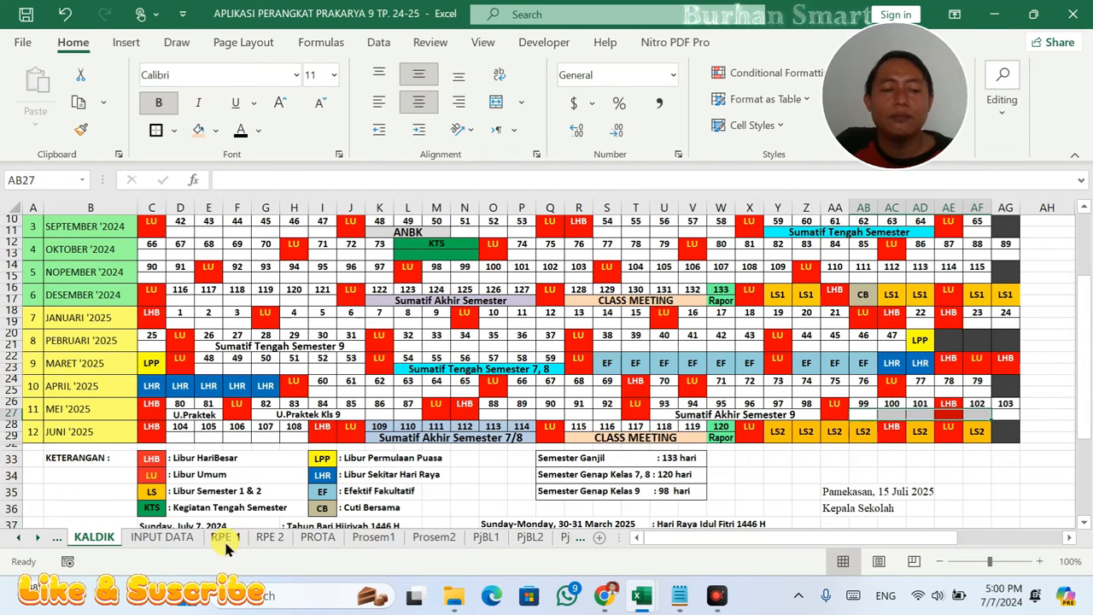
click(435, 536)
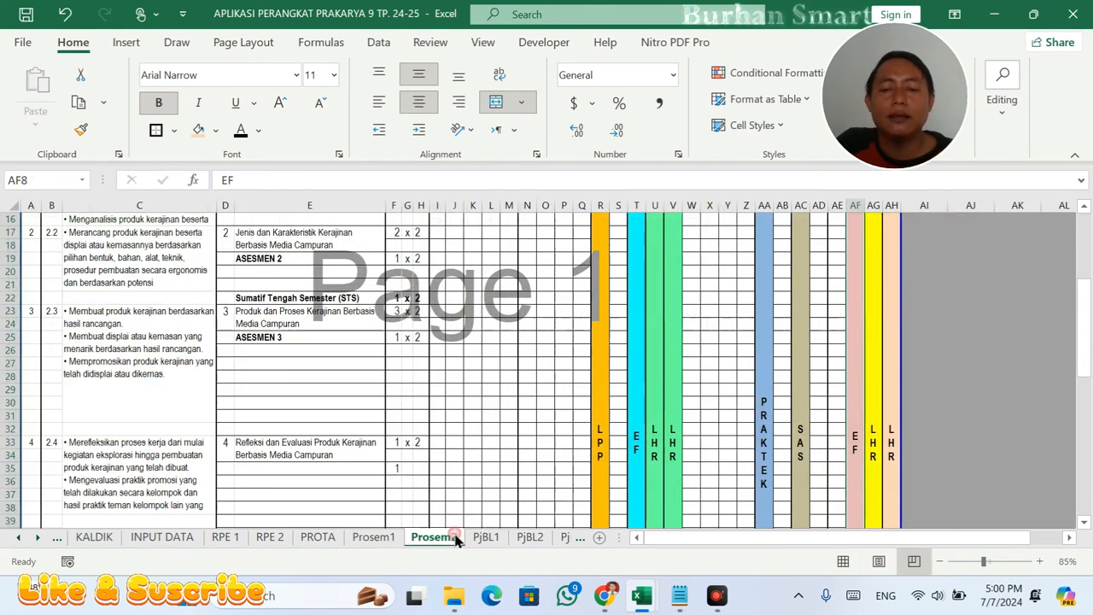
scroll(857, 420, up, 1)
click(816, 427)
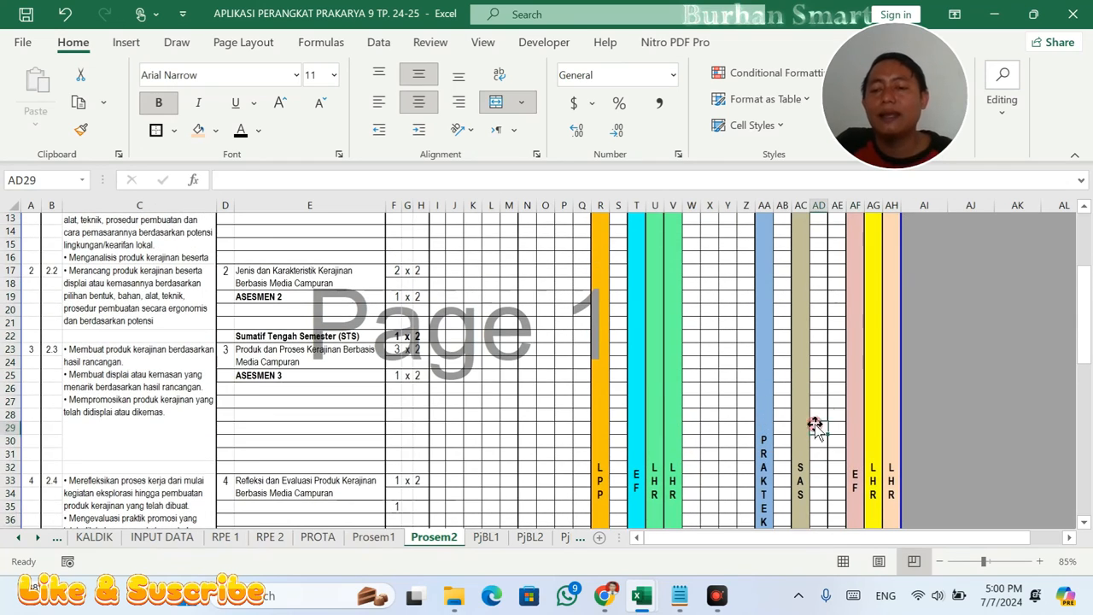
scroll(856, 385, up, 1)
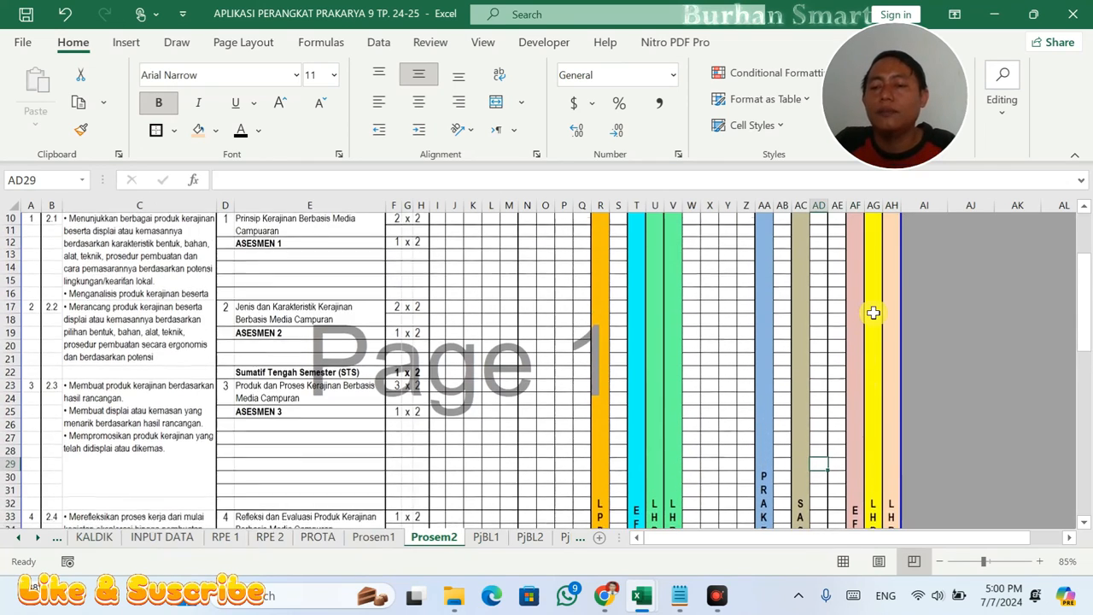
scroll(880, 317, down, 1)
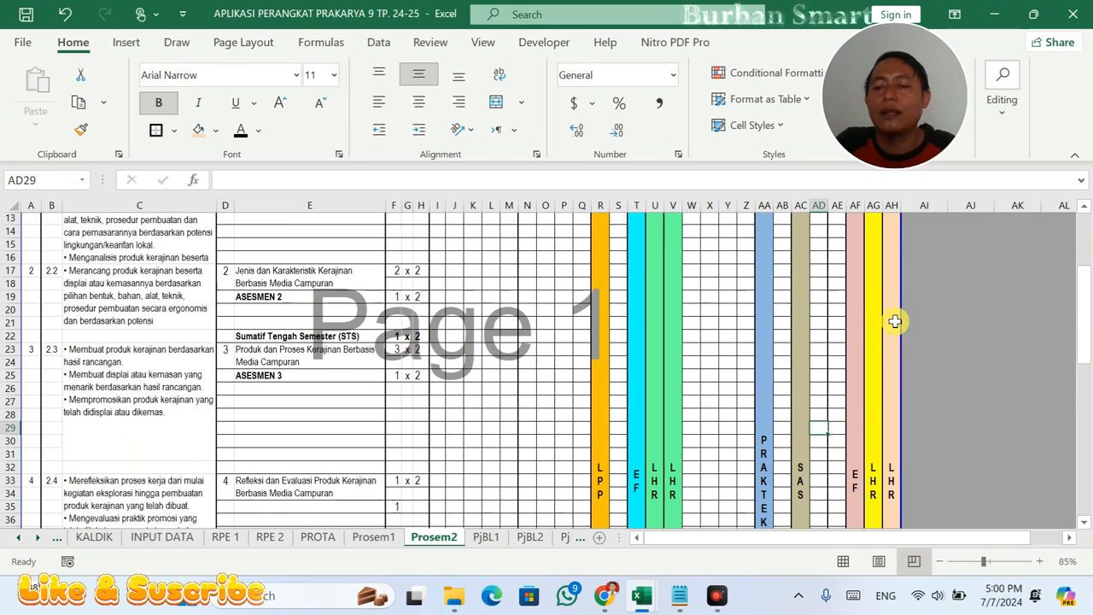
- Fill the merged PRAKTEK column of the first MEI week with yellow
click(763, 354)
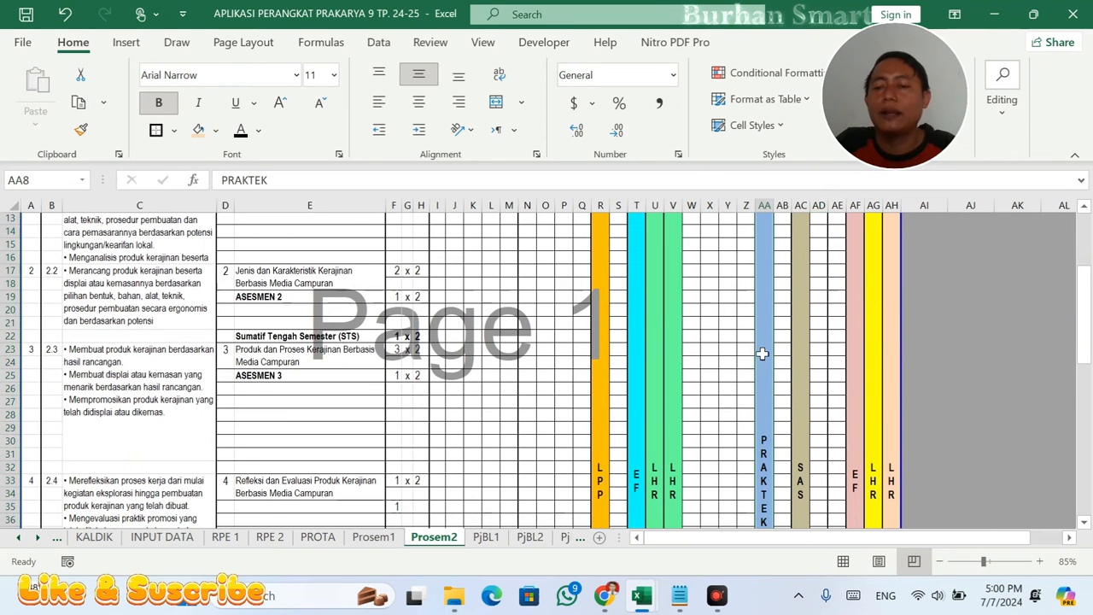
click(216, 136)
click(234, 292)
- Try to copy the light red EF column of the second JUNI week into the MEI week columns
scroll(773, 341, up, 4)
right_click(859, 364)
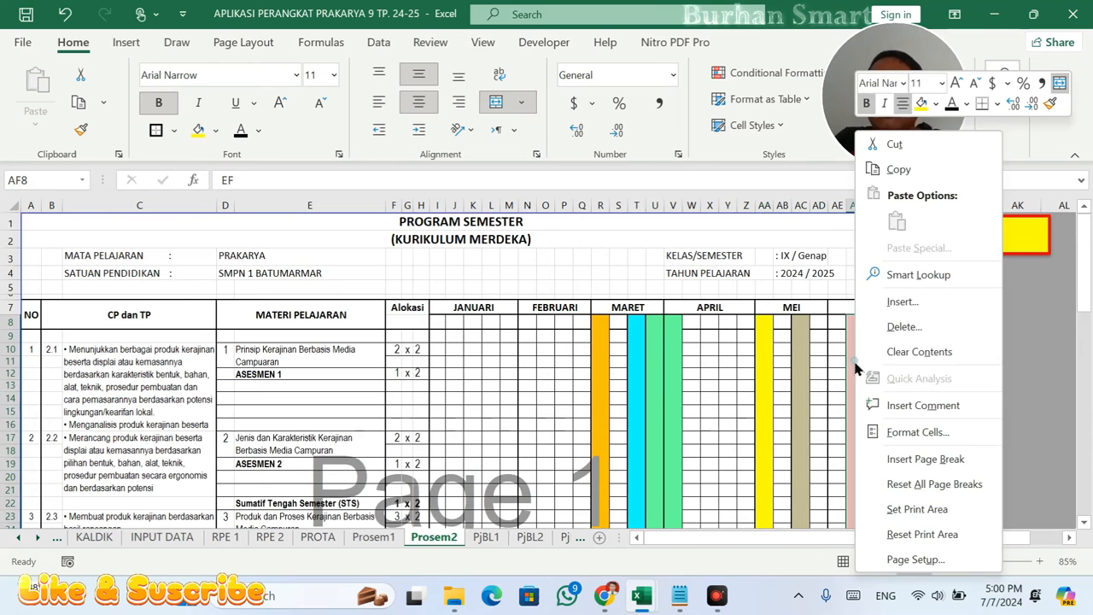
click(898, 172)
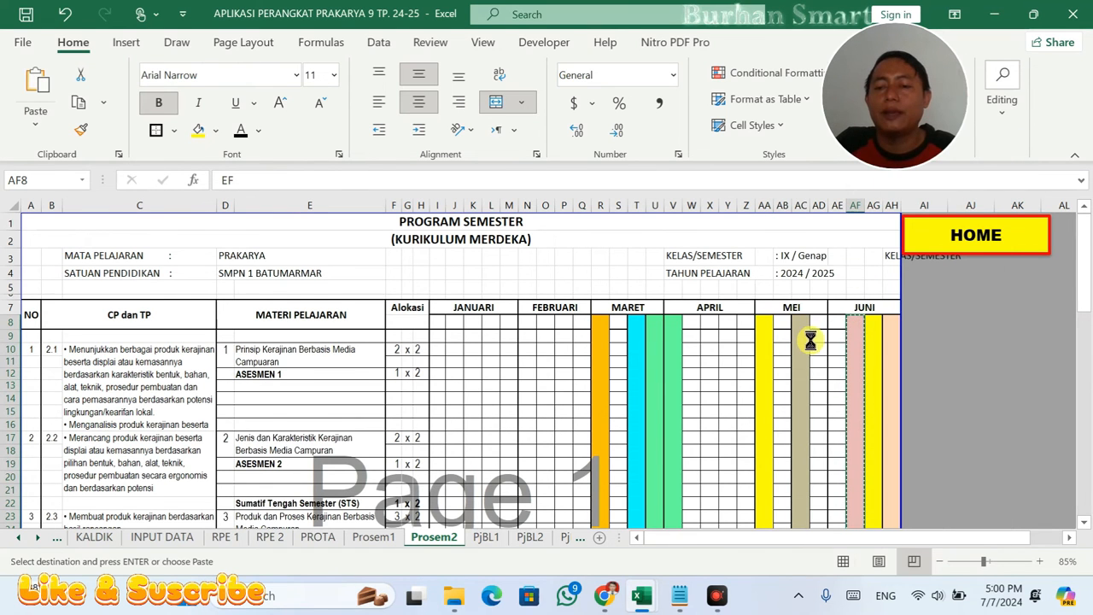
scroll(810, 340, down, 5)
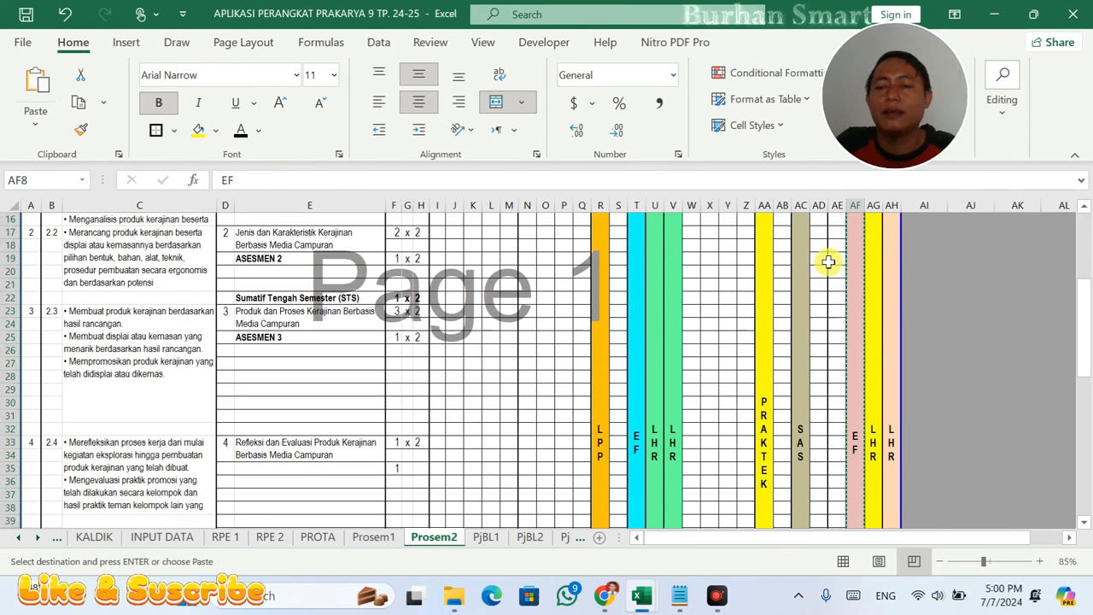
scroll(828, 262, up, 5)
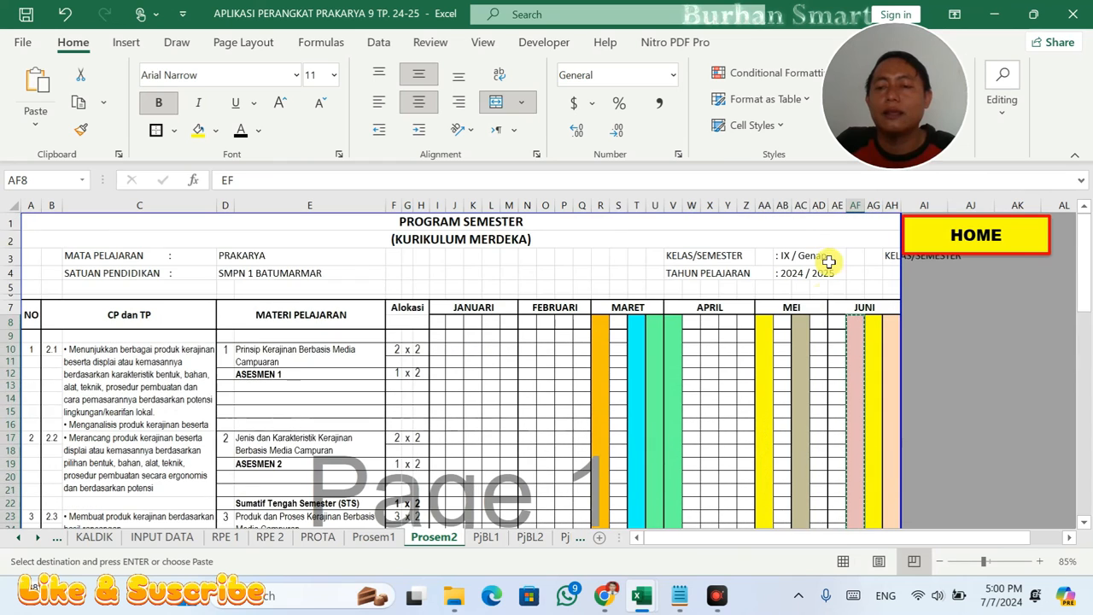
click(820, 319)
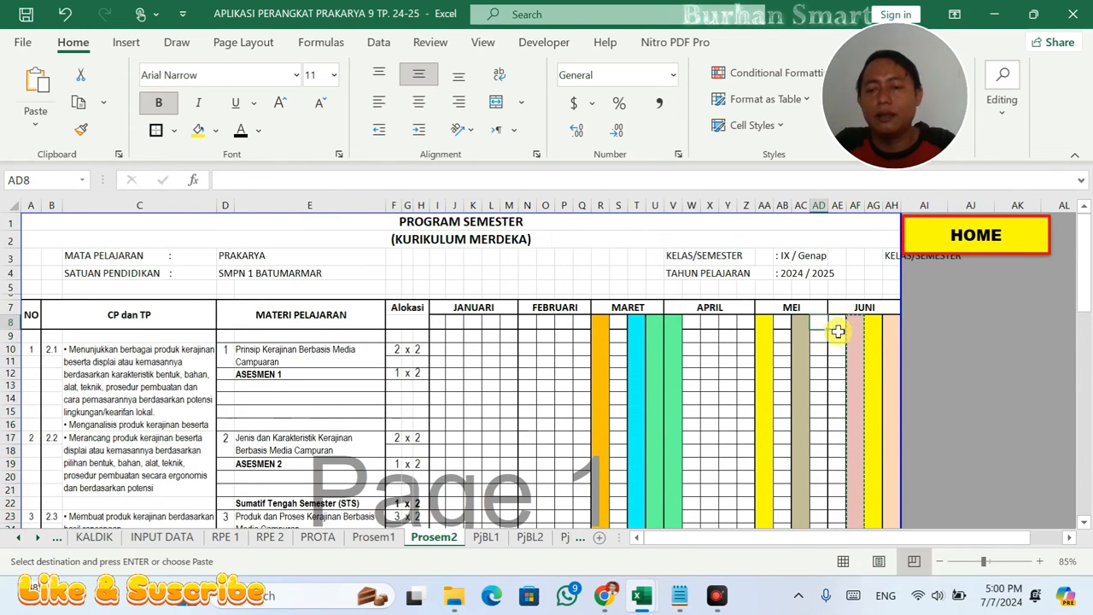
click(803, 324)
key(ctrl+v)
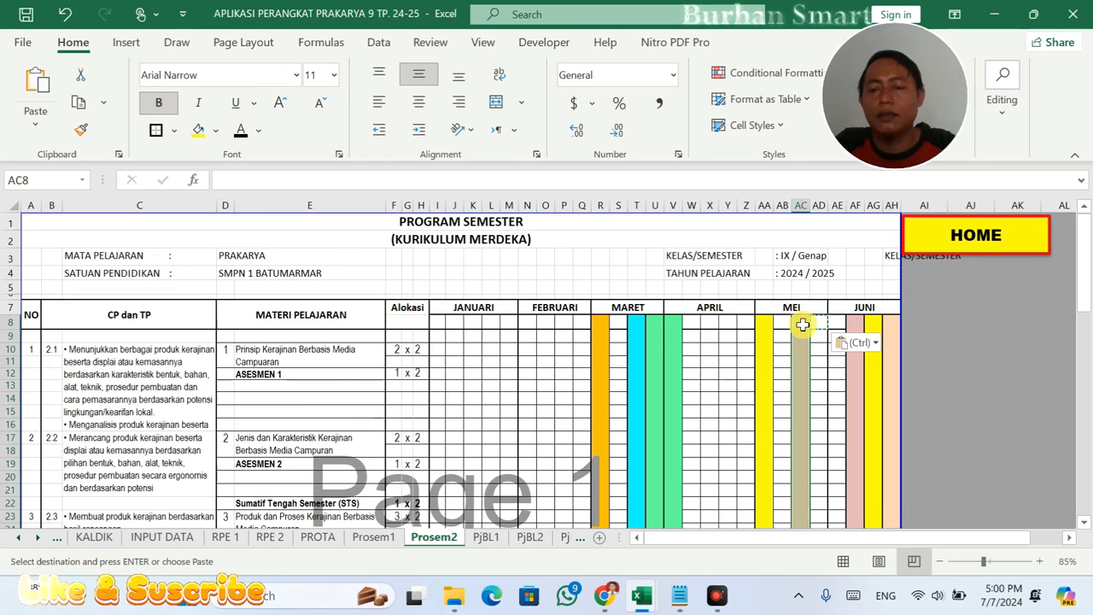
- Copy the light orange LHR column of the fourth JUNI week onto the fourth MEI week and the first three JUNI weeks
click(860, 324)
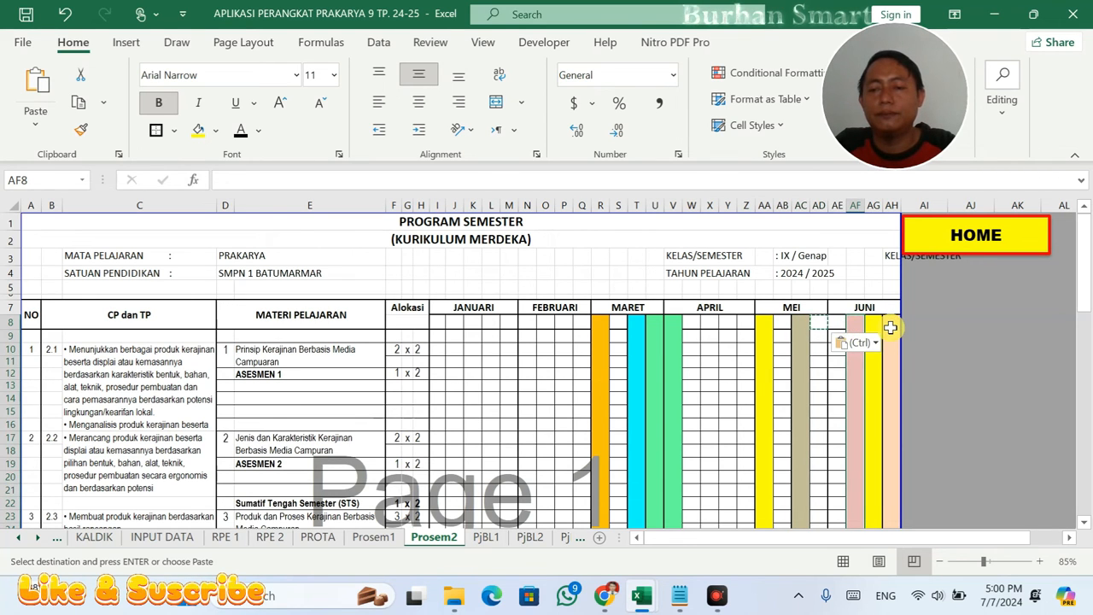
click(890, 327)
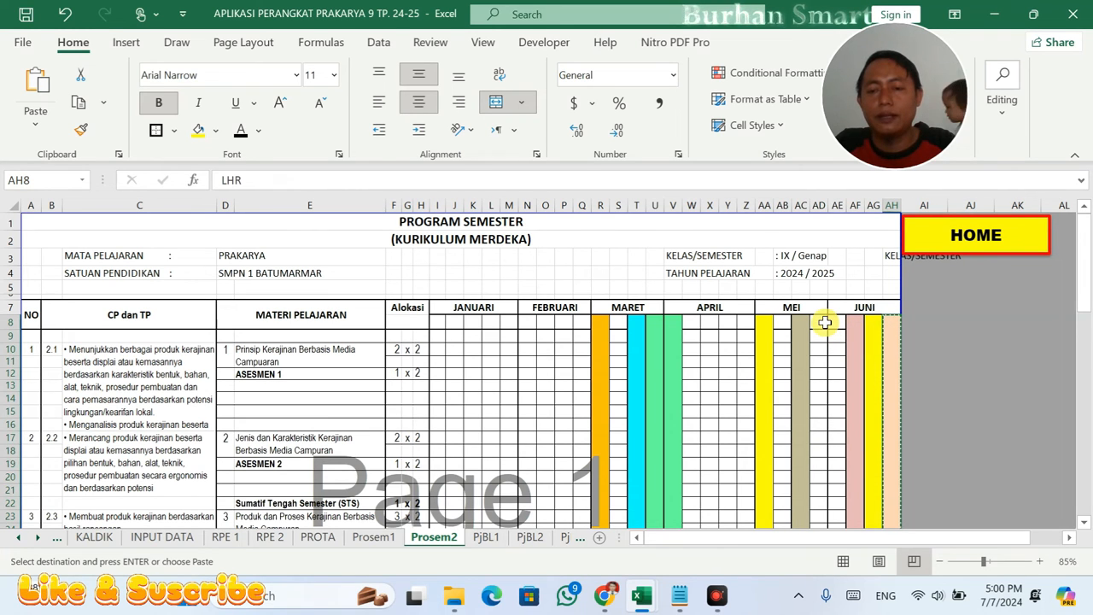
click(822, 324)
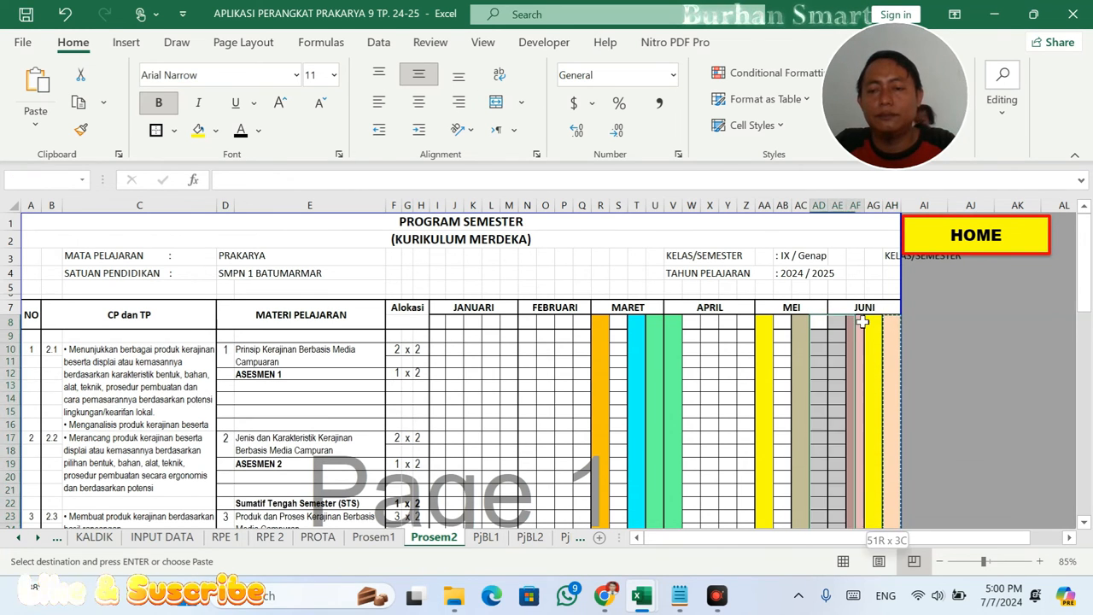
drag(829, 322, 837, 322)
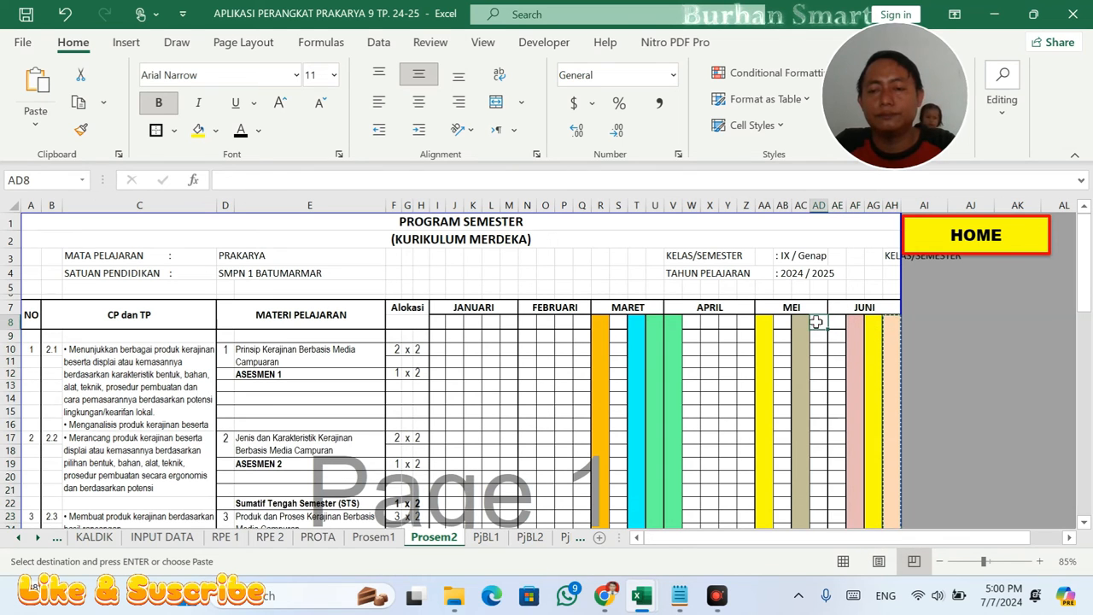
key(ctrl+v)
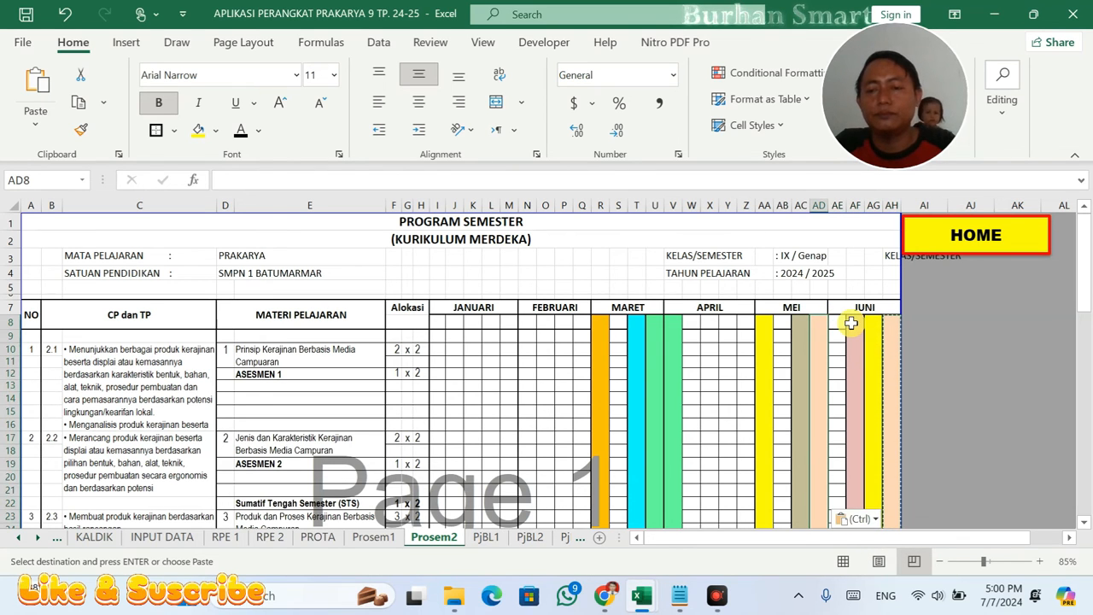
click(843, 324)
key(ctrl+v)
click(855, 324)
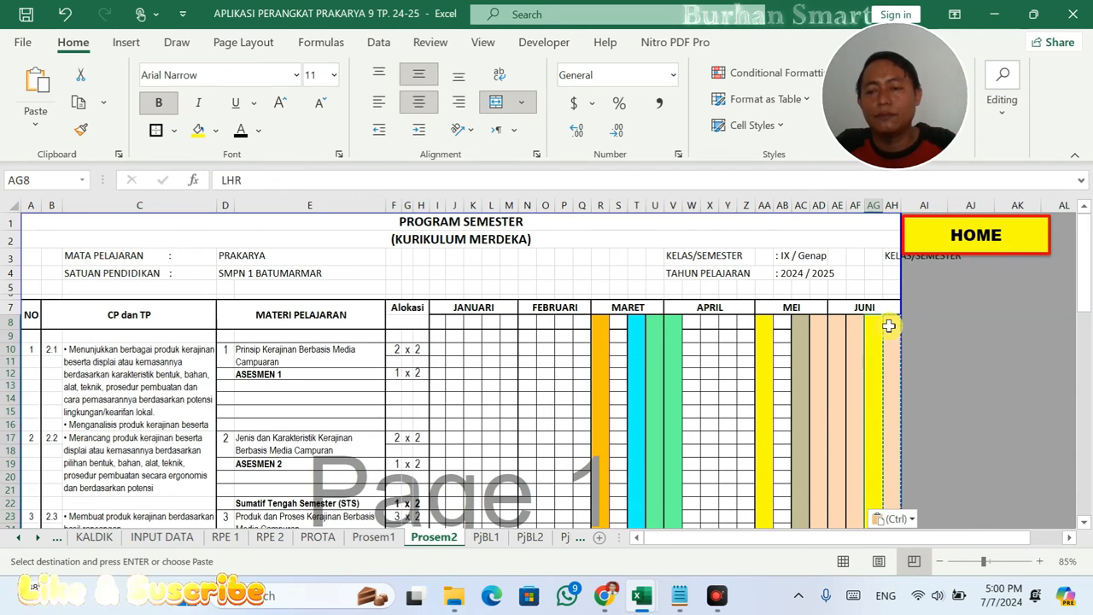
key(ctrl+v)
scroll(852, 368, down, 5)
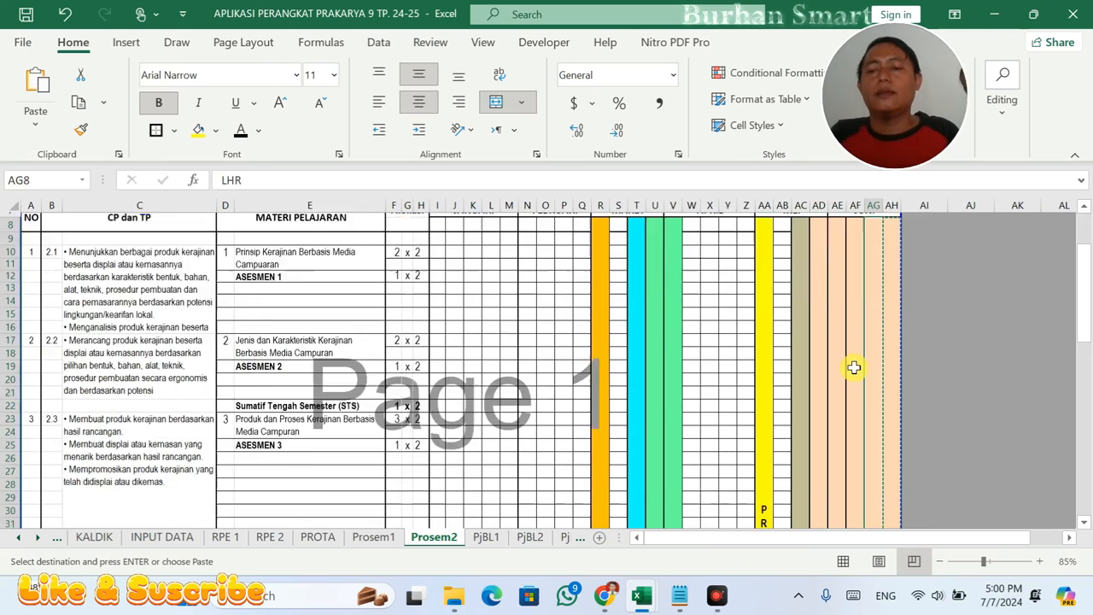
- Merge the LHR columns of the fourth MEI week and all four JUNI weeks into one block
scroll(826, 307, up, 1)
drag(826, 308, 897, 307)
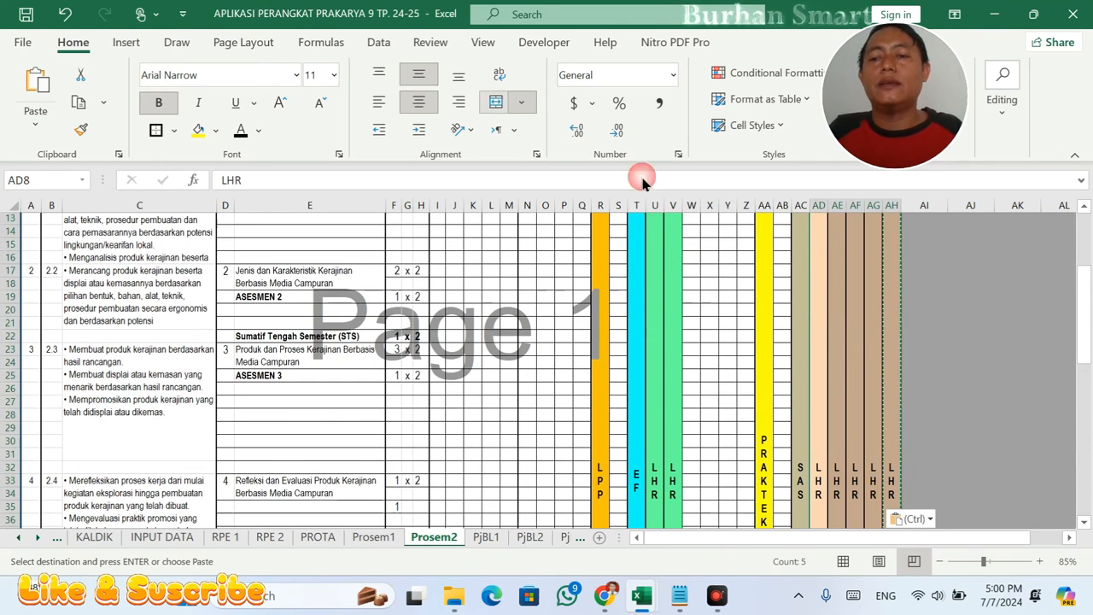
click(496, 102)
scroll(876, 386, up, 4)
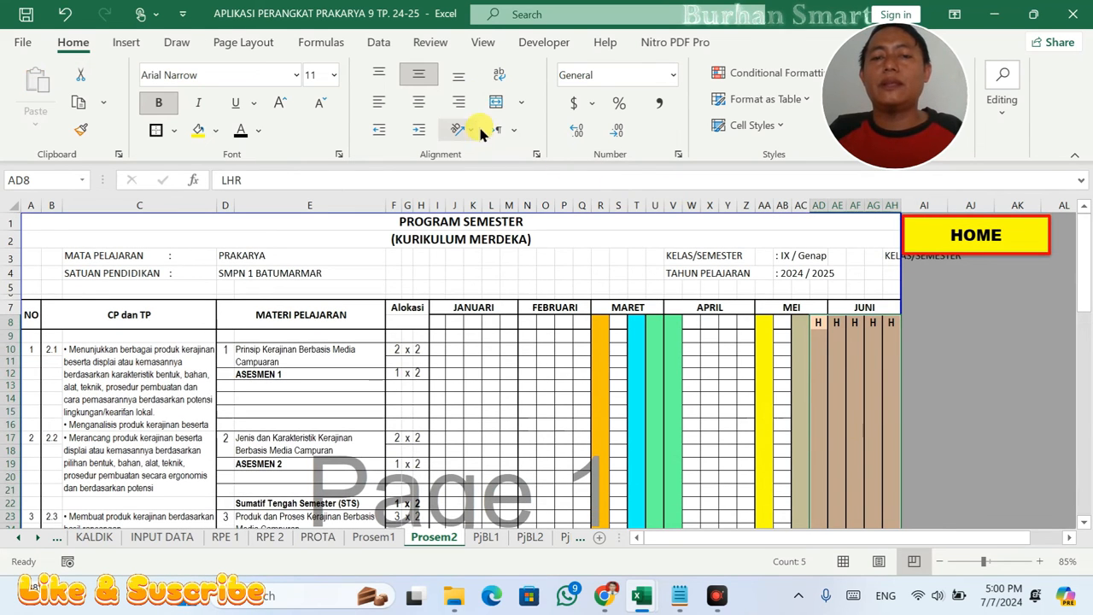
click(496, 103)
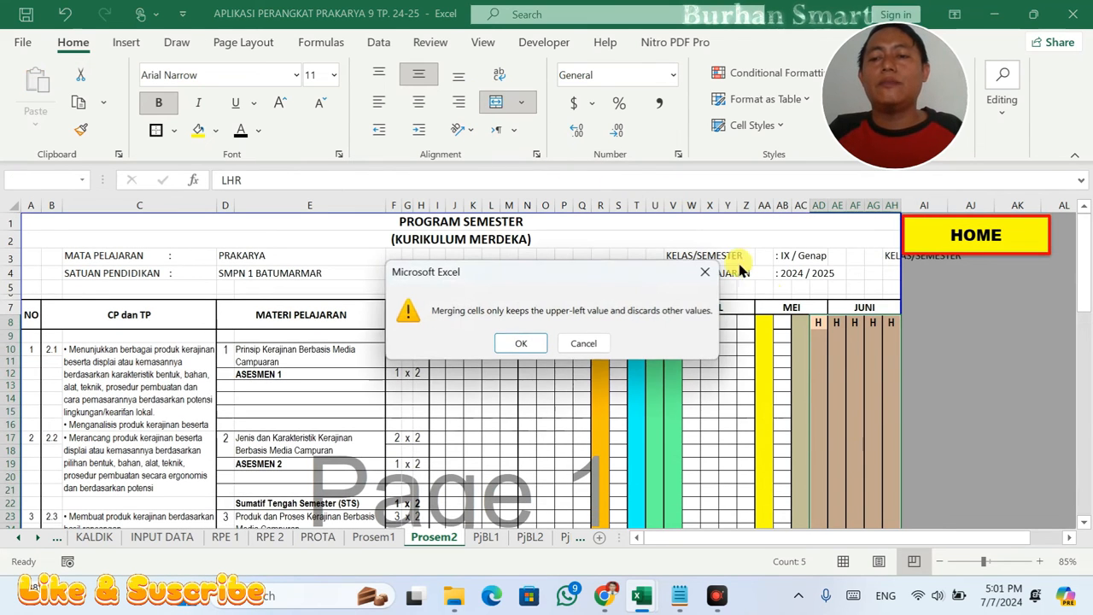
click(517, 343)
scroll(851, 414, down, 4)
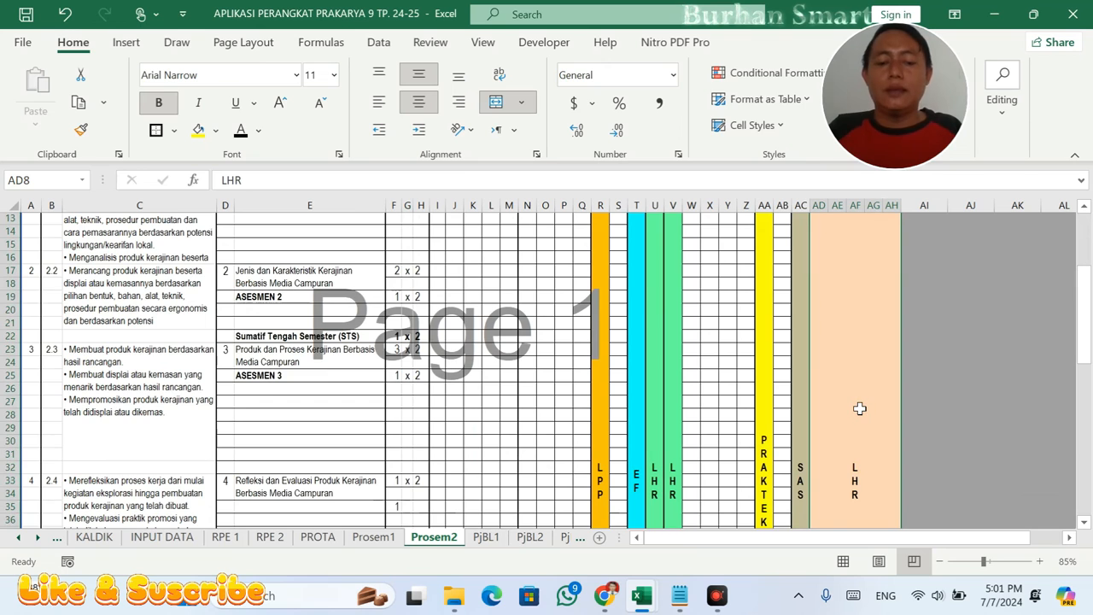
- Relabel the merged block covering the fourth MEI week and JUNI as PASCA SAS
text(PASCA)
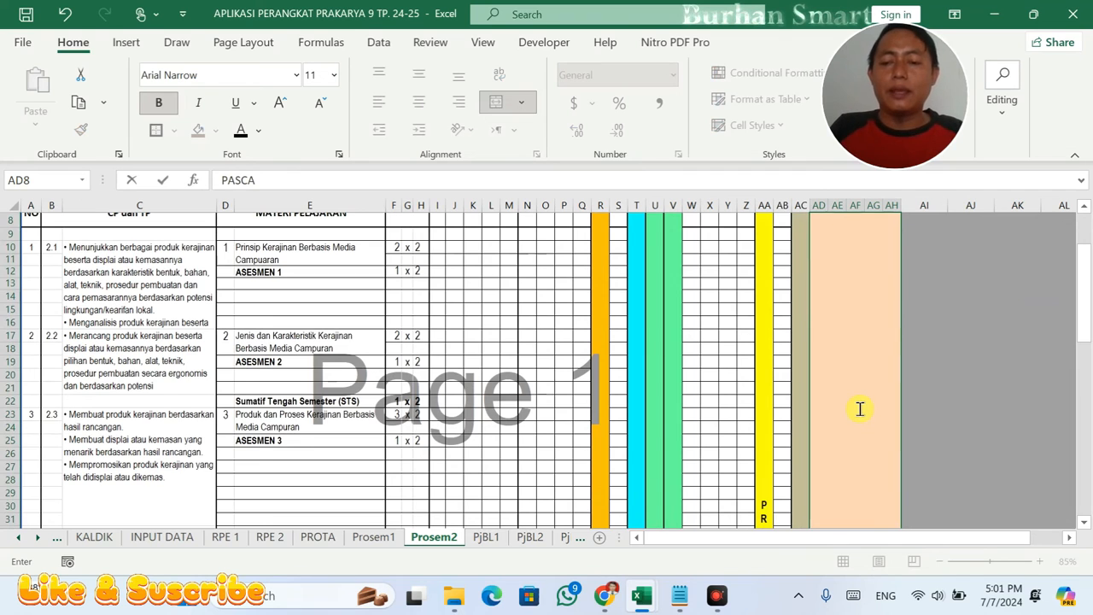
scroll(860, 410, down, 2)
text(A SAS)
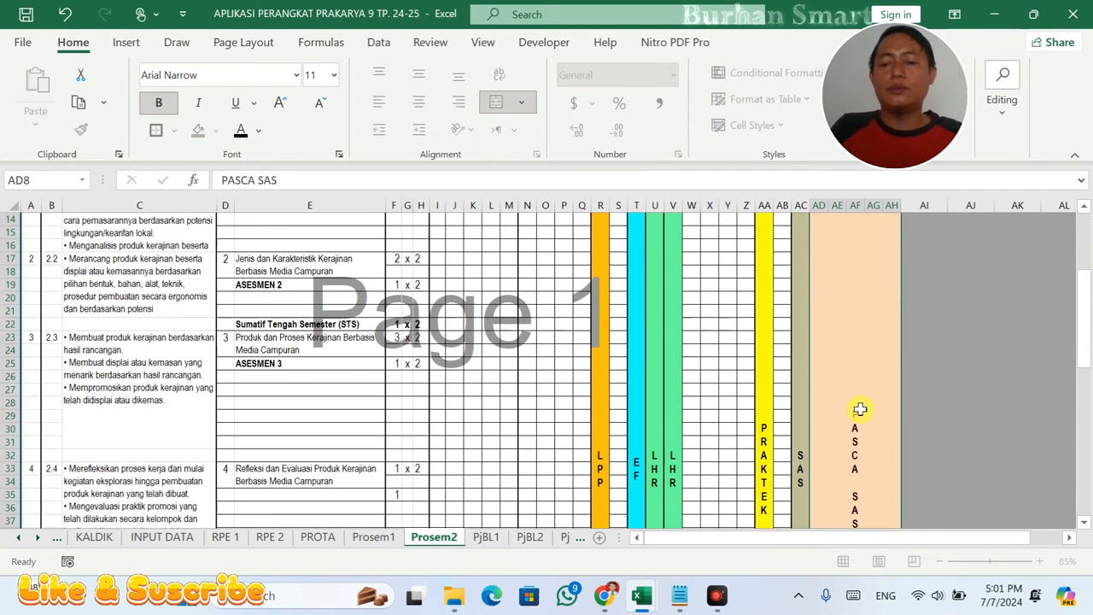
key(Return)
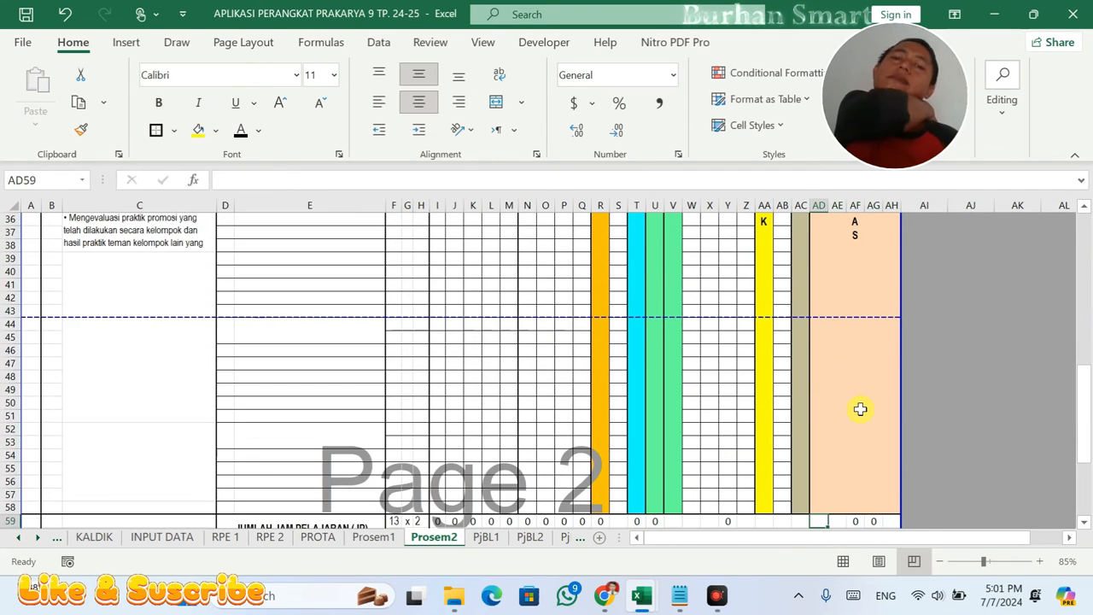
scroll(876, 373, up, 7)
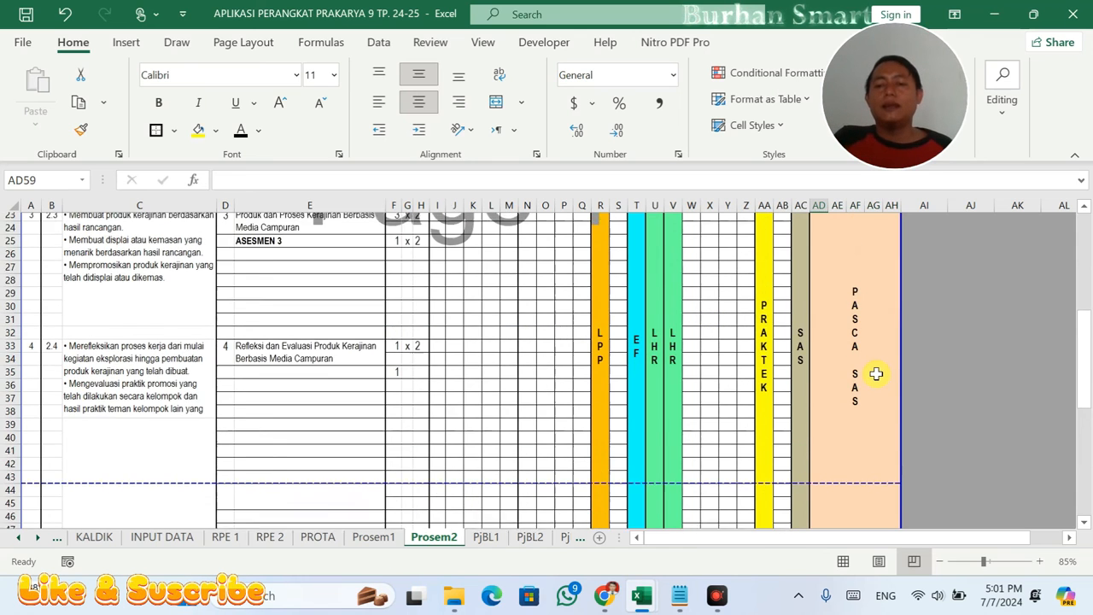
scroll(874, 382, up, 4)
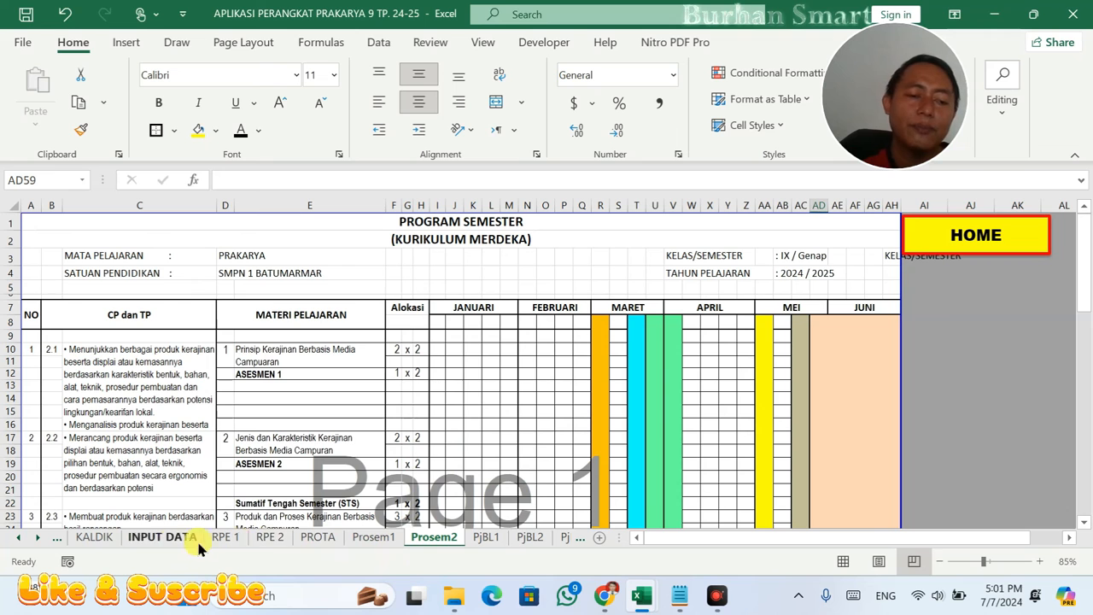
- Check the effective weeks in RPE 2 and the week numbering row in Prosem1
click(96, 538)
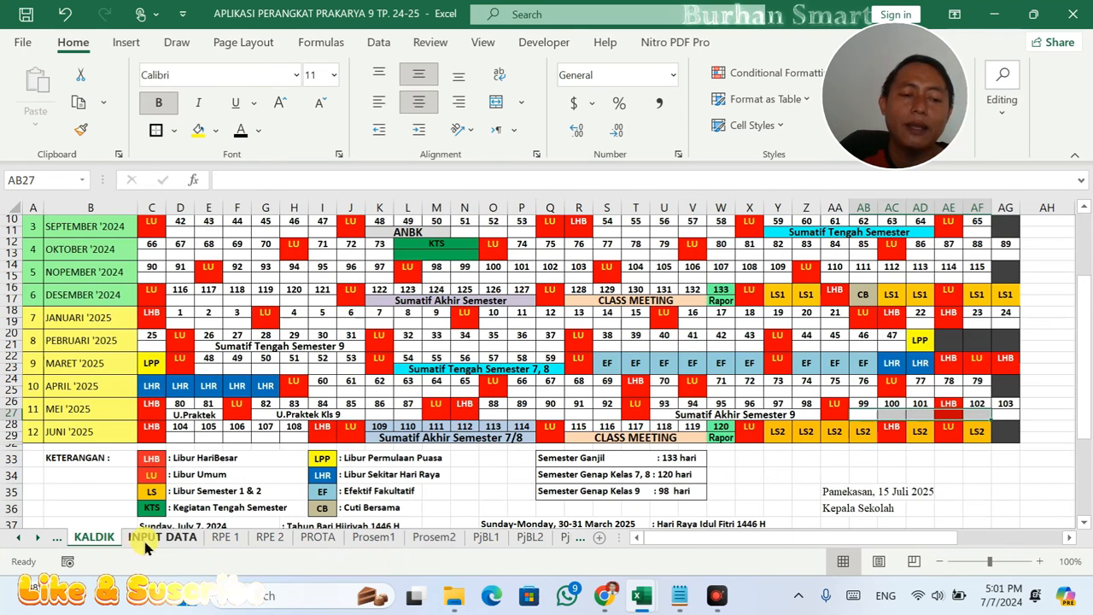
click(280, 538)
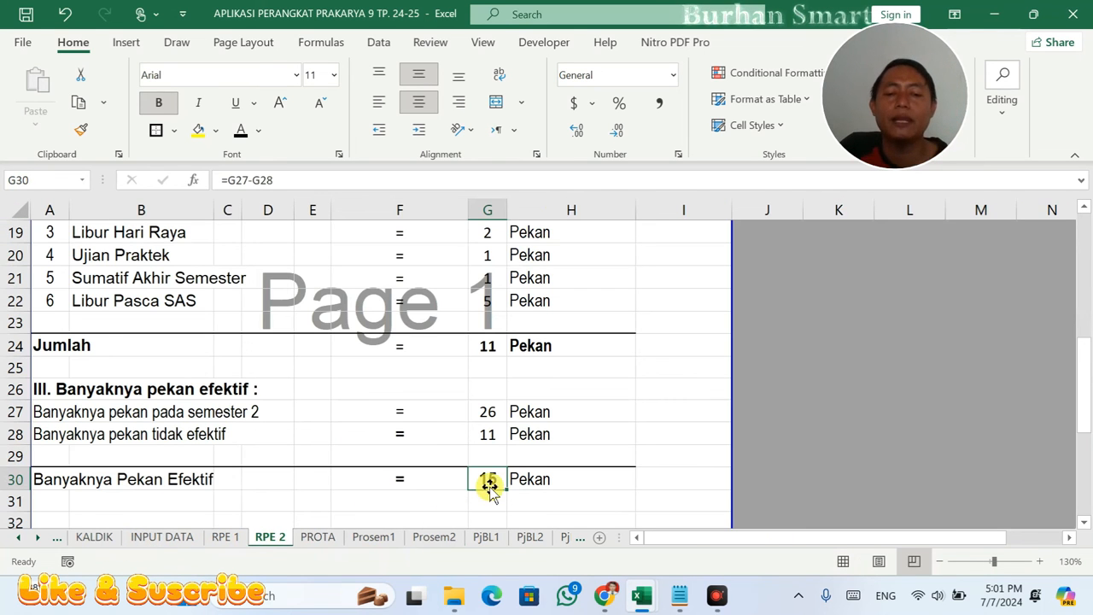
click(374, 537)
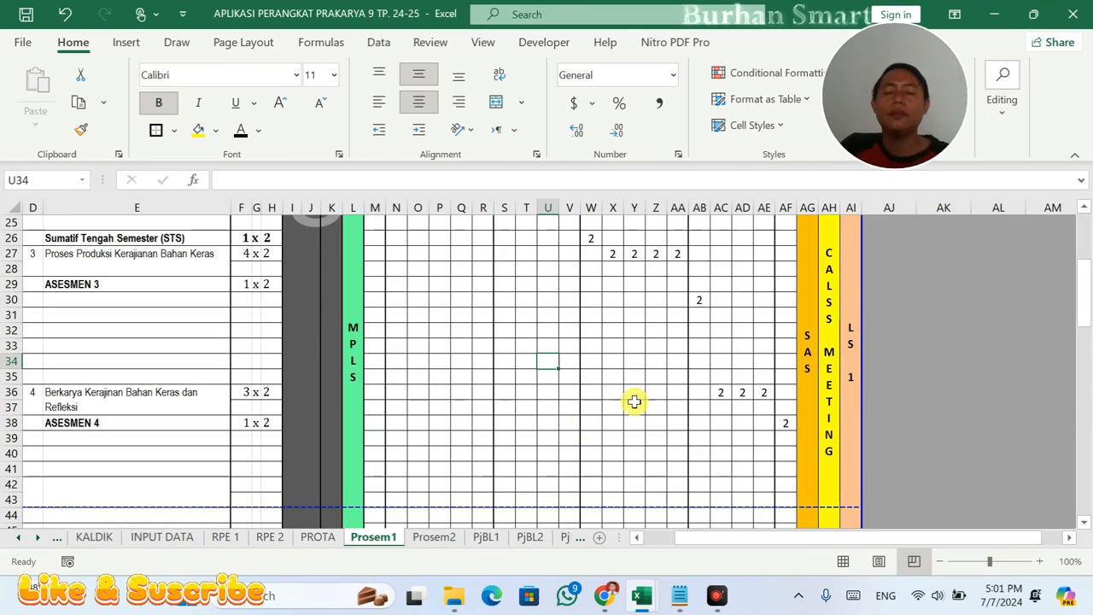
scroll(637, 401, up, 6)
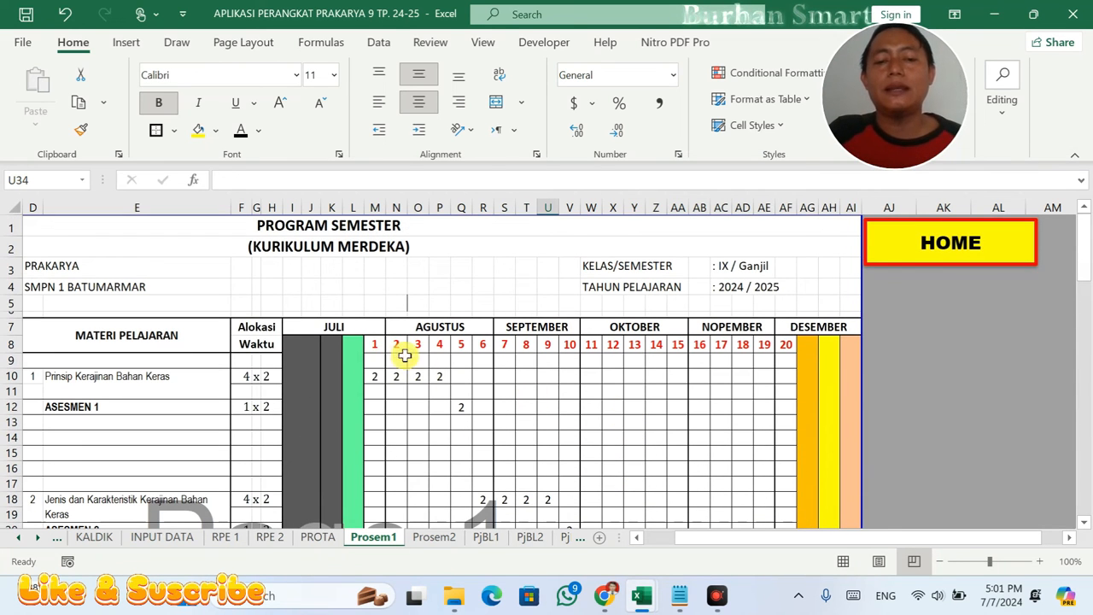
- Number the JANUARI and FEBRUARI weeks in Prosem2 consecutively from 1 to 9
click(438, 539)
click(435, 322)
text(1)
key(Right)
text(2)
key(Right)
text(3)
key(Right)
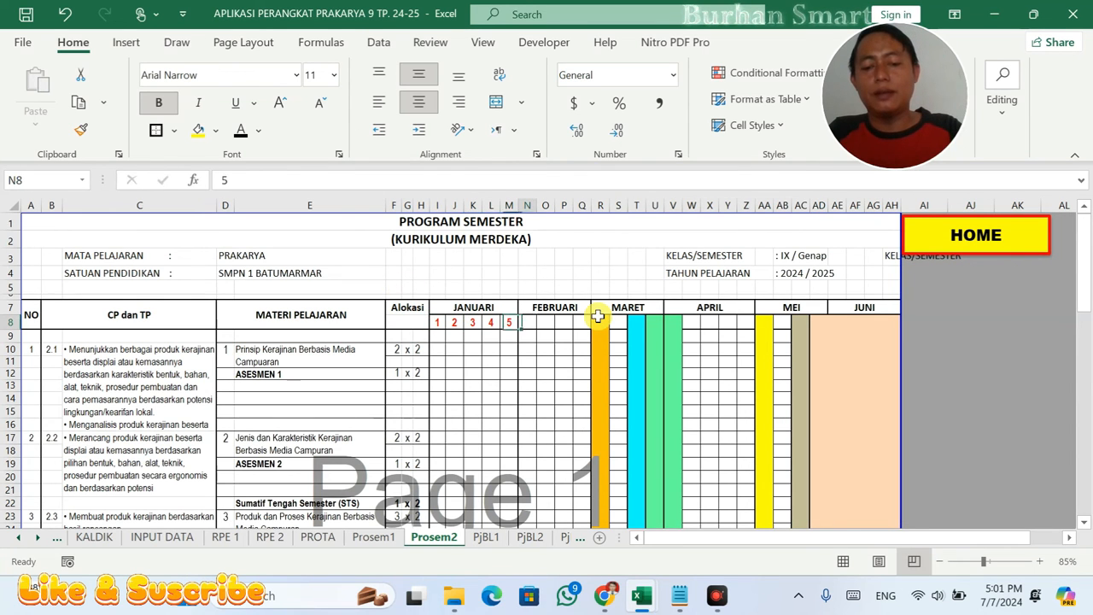
text(7)
key(Right)
text(8)
key(Right)
text(9)
key(Right)
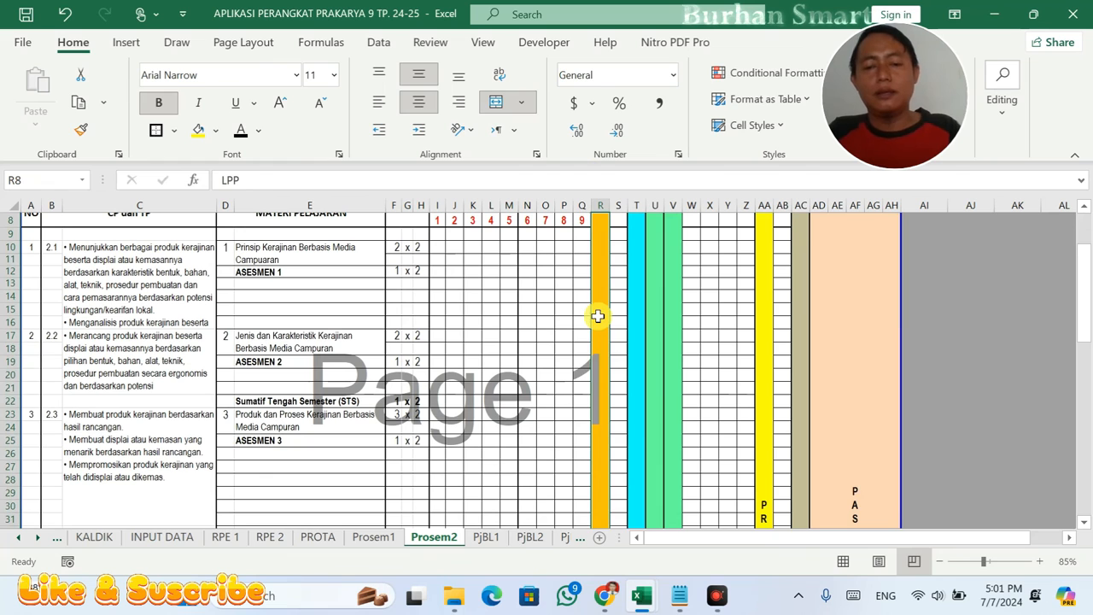
text(1)
key(Escape)
scroll(596, 317, up, 3)
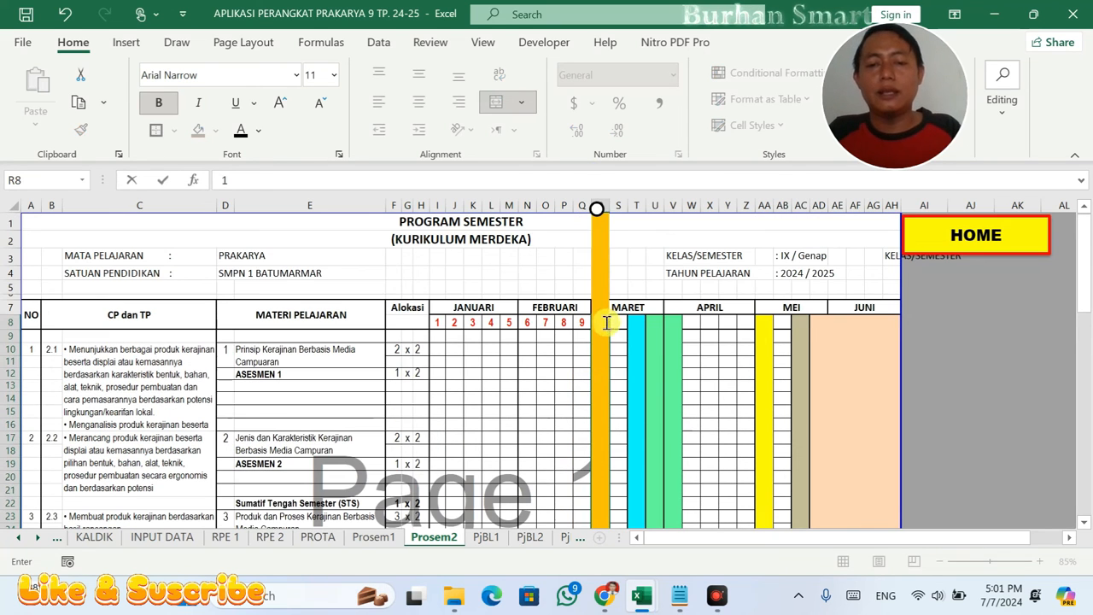
click(555, 335)
click(595, 340)
- Number the second MARET week 10, using the cell format of the week 9 number
click(622, 327)
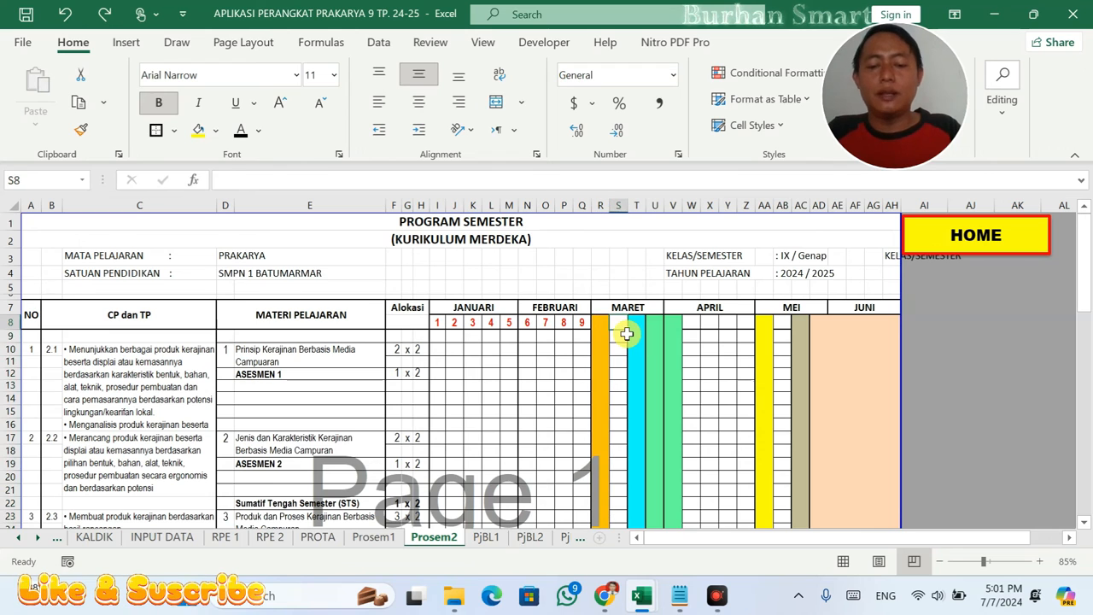
text(10)
click(688, 346)
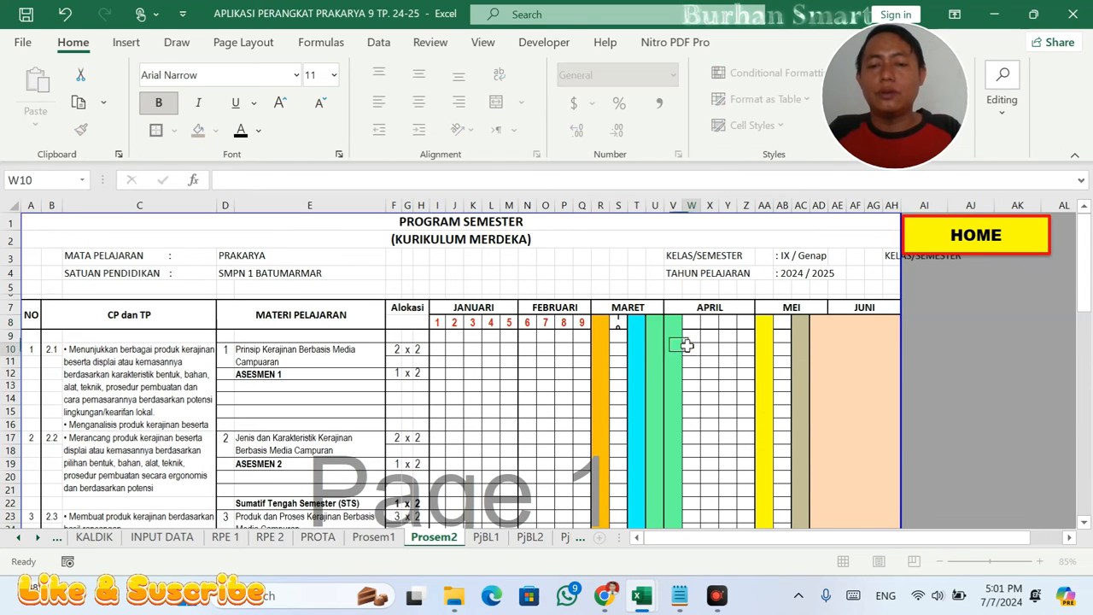
click(623, 323)
click(582, 322)
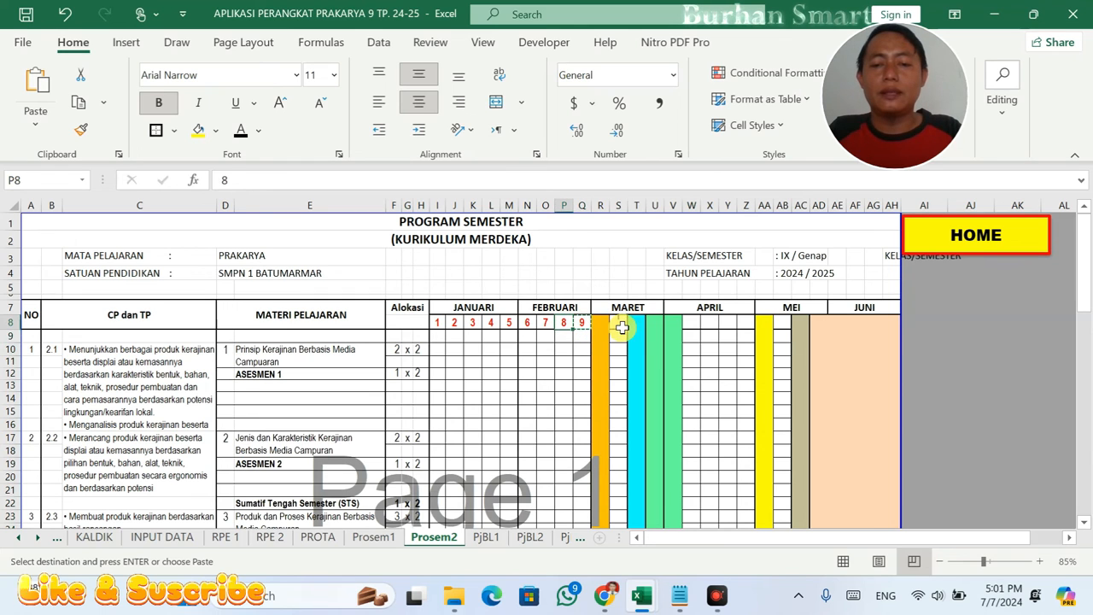
click(621, 324)
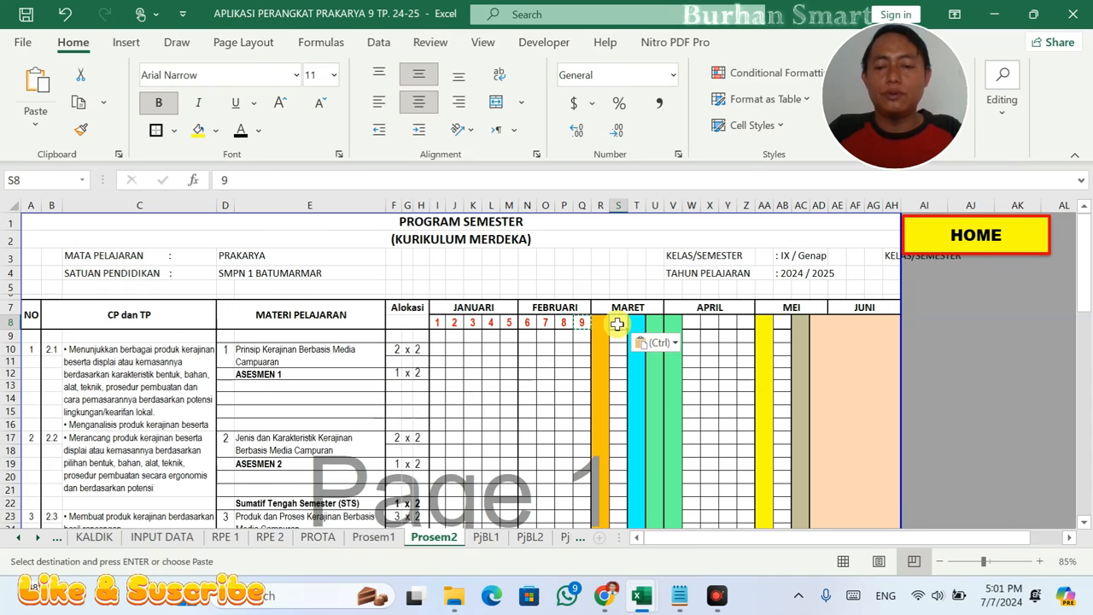
text(10)
click(696, 376)
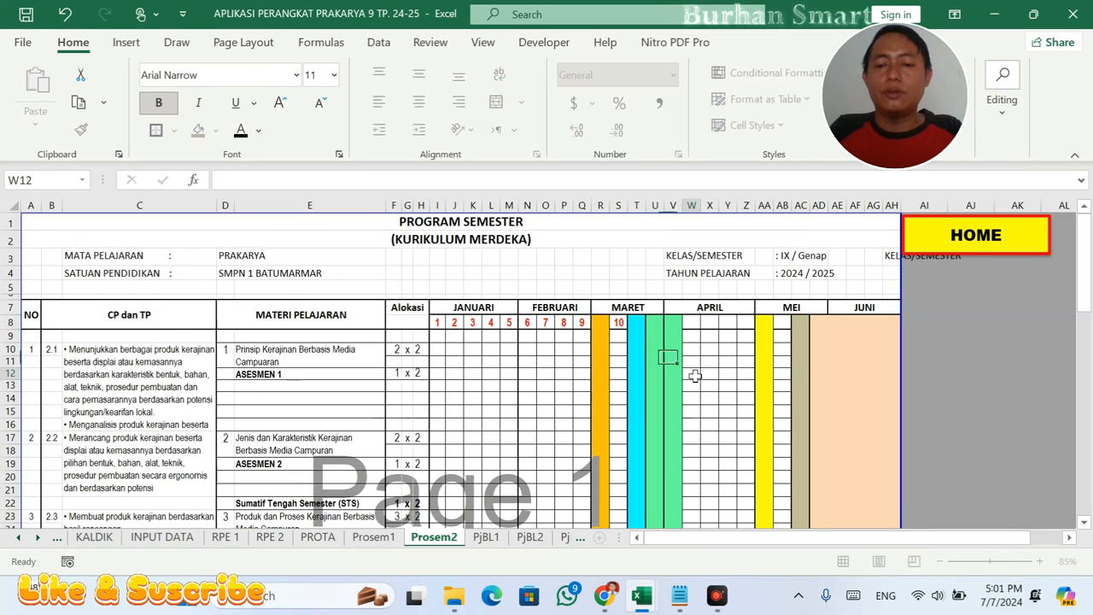
- Try to enter 11 in the header cell of the second APRIL week
click(694, 323)
text(11)
key(Tab)
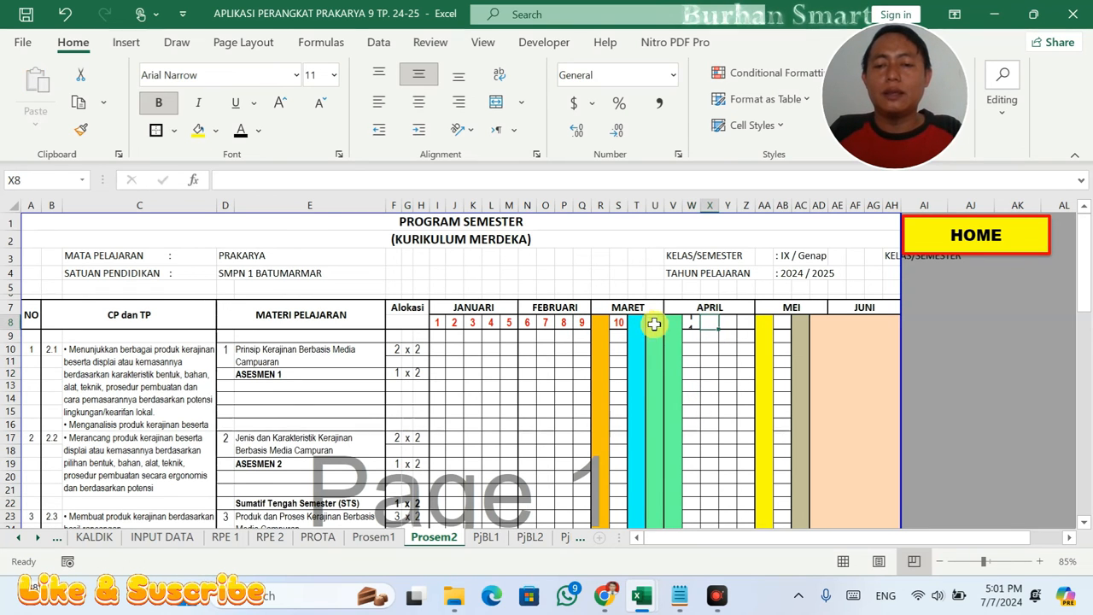
- Copy the formatted week 10 number cell onto the last four APRIL weeks and the second MEI week
click(620, 323)
key(ctrl+c)
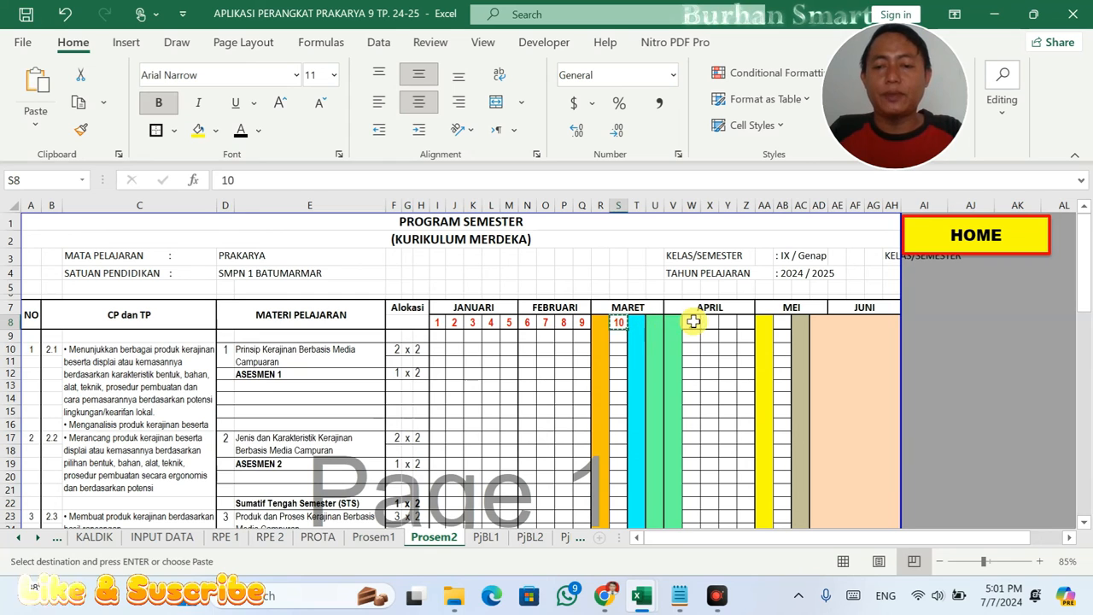
drag(692, 323, 745, 323)
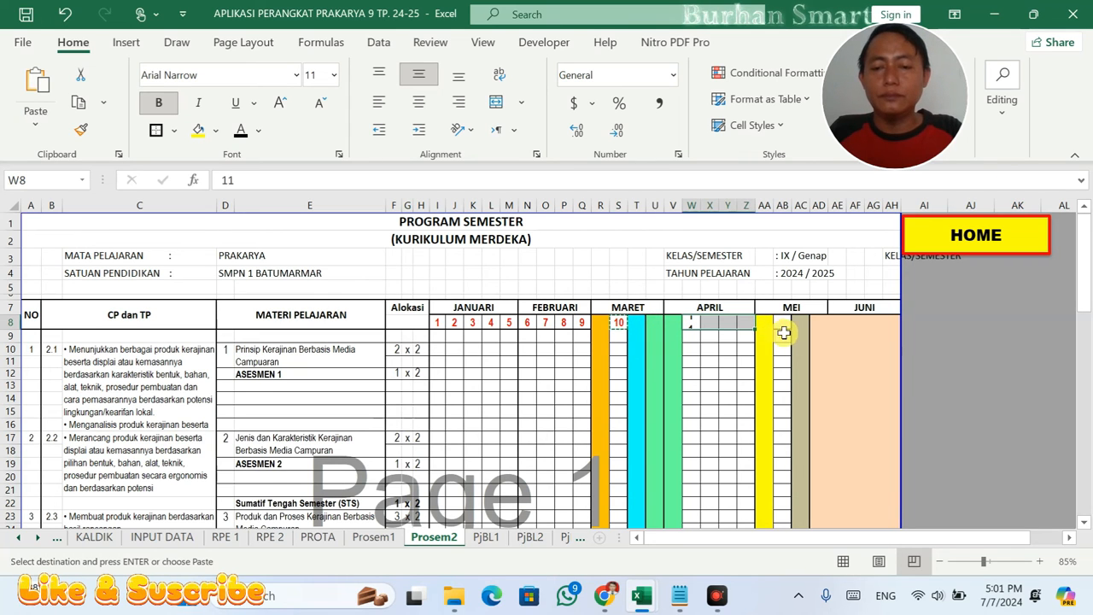
key(ctrl+v)
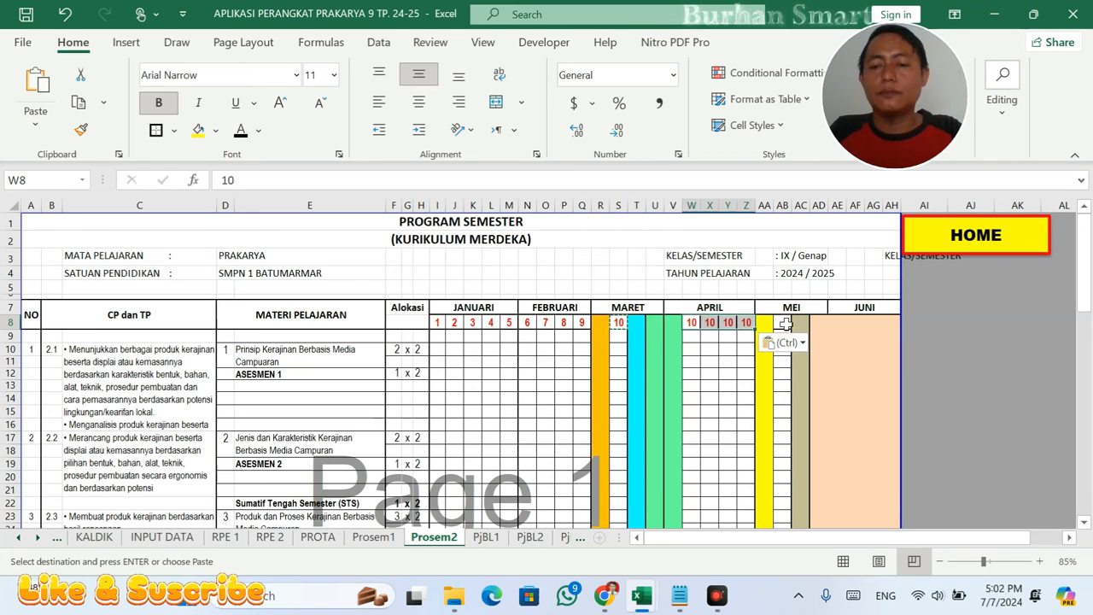
click(786, 324)
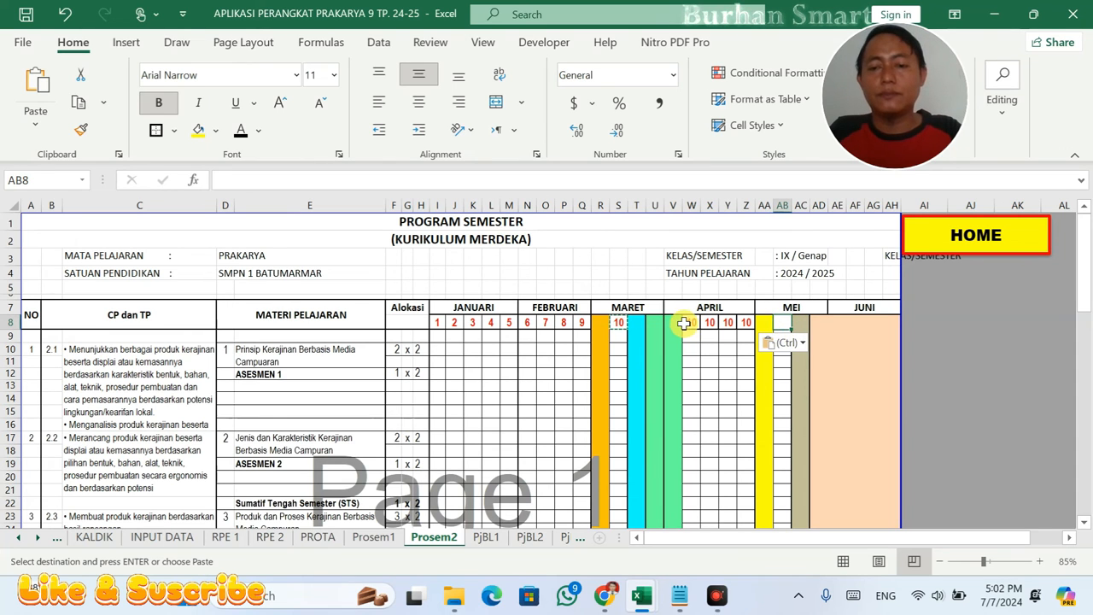
key(ctrl+v)
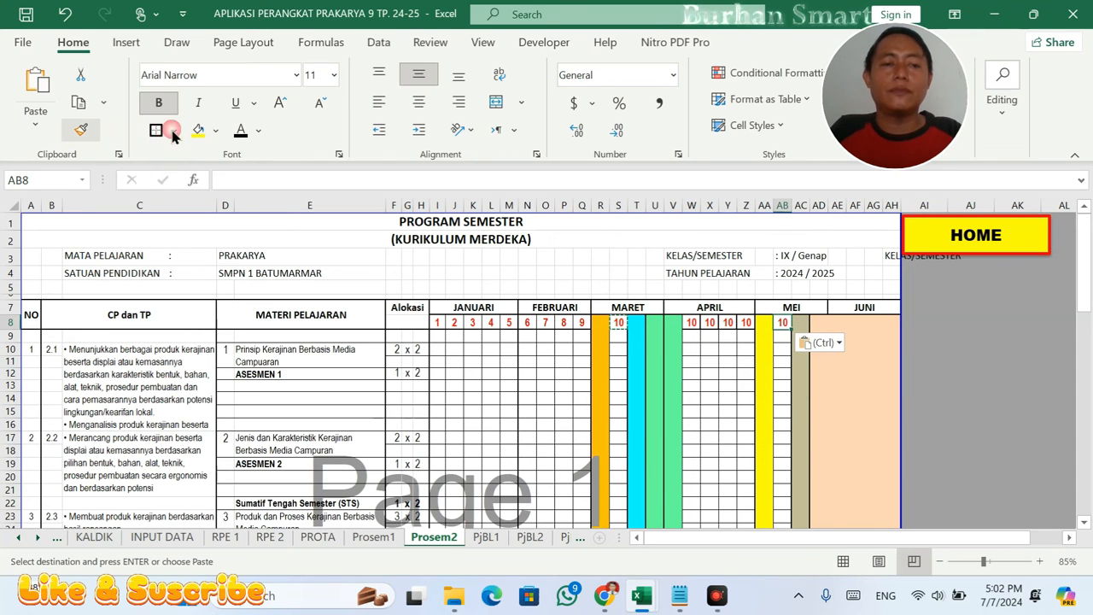
- Draw a thin solid border line at the first numbered cells of the APRIL week row
click(173, 131)
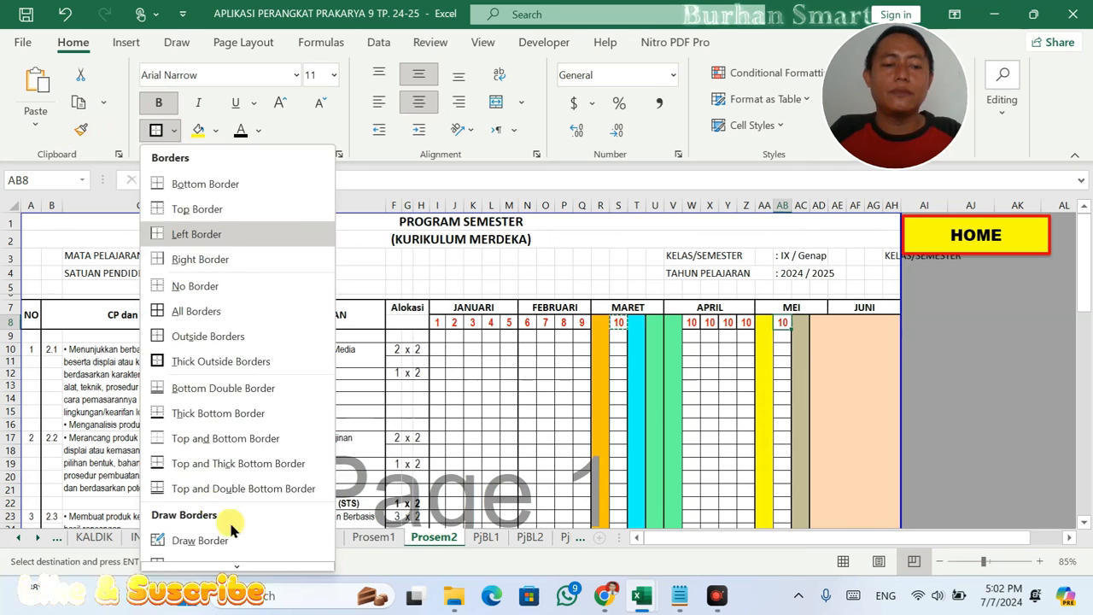
scroll(226, 538, down, 2)
mouse_move(237, 534)
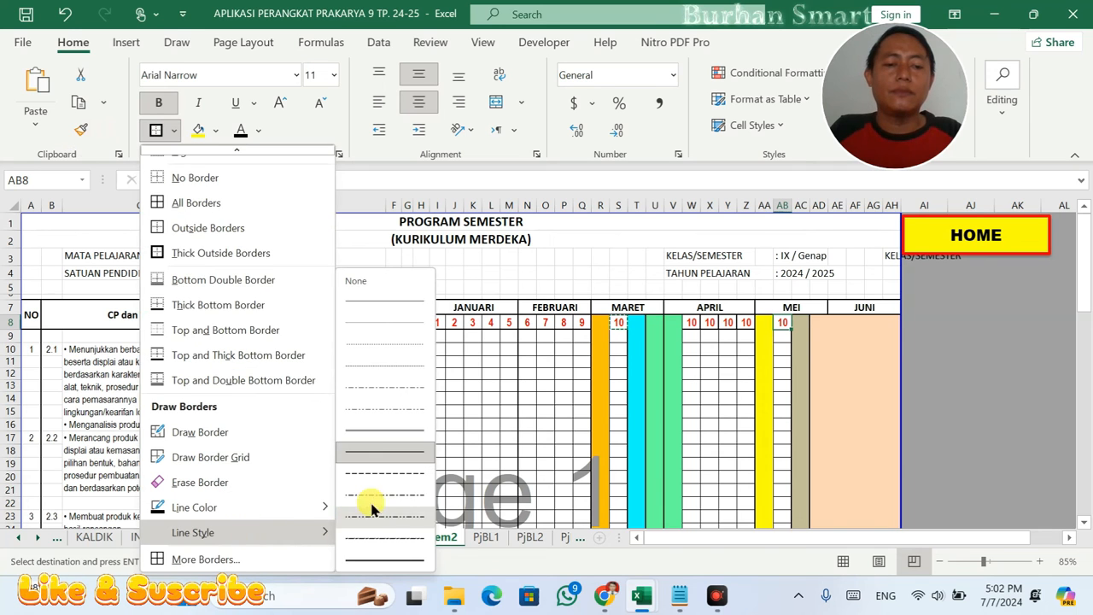
click(376, 299)
drag(698, 322, 722, 320)
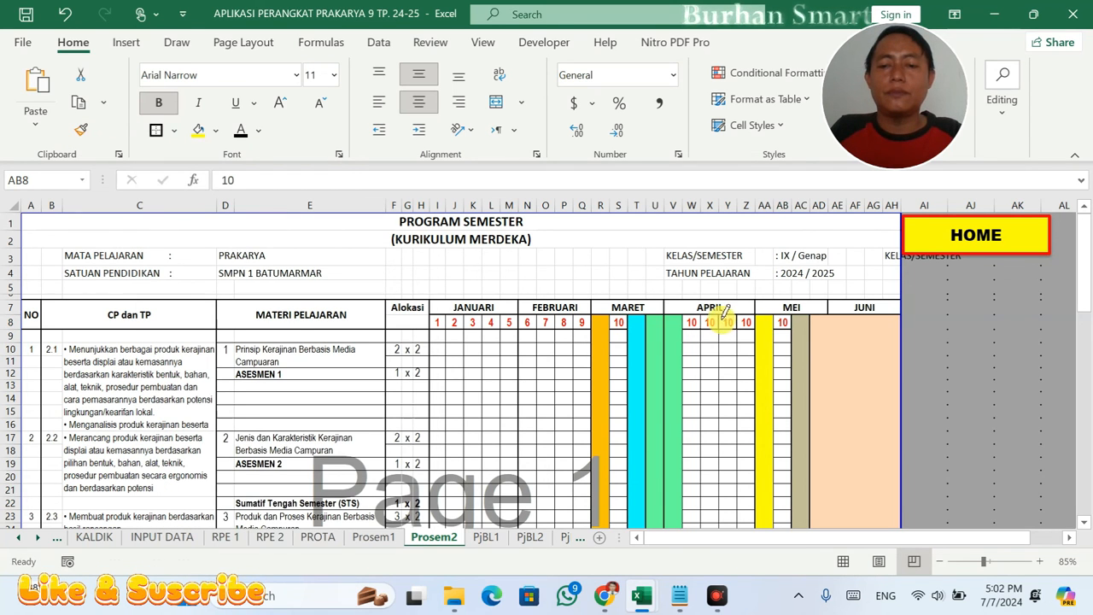
key(Escape)
- Number the last four APRIL weeks 11 to 14 and the second MEI week 15
click(688, 322)
text(11)
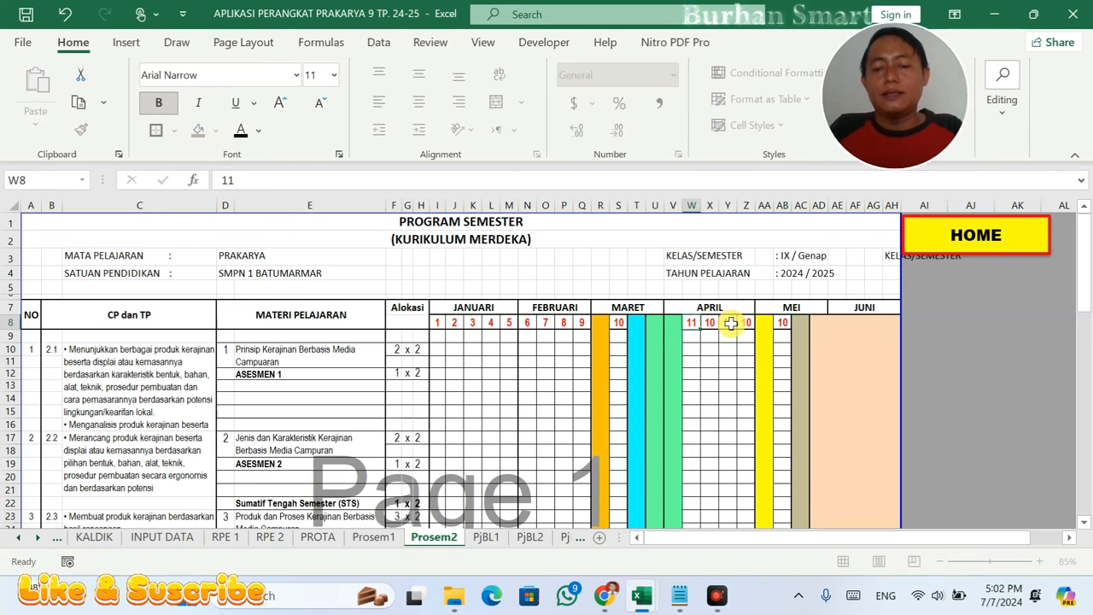
key(Tab)
text(12)
key(Tab)
text(14)
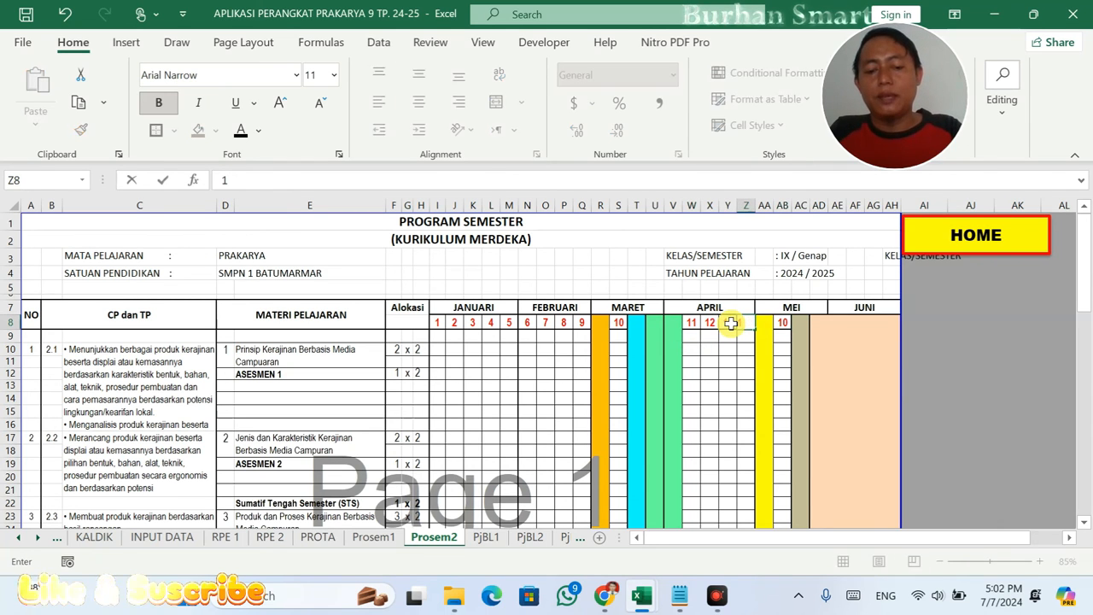
key(Tab)
key(Tab)
scroll(731, 323, down, 2)
text(1)
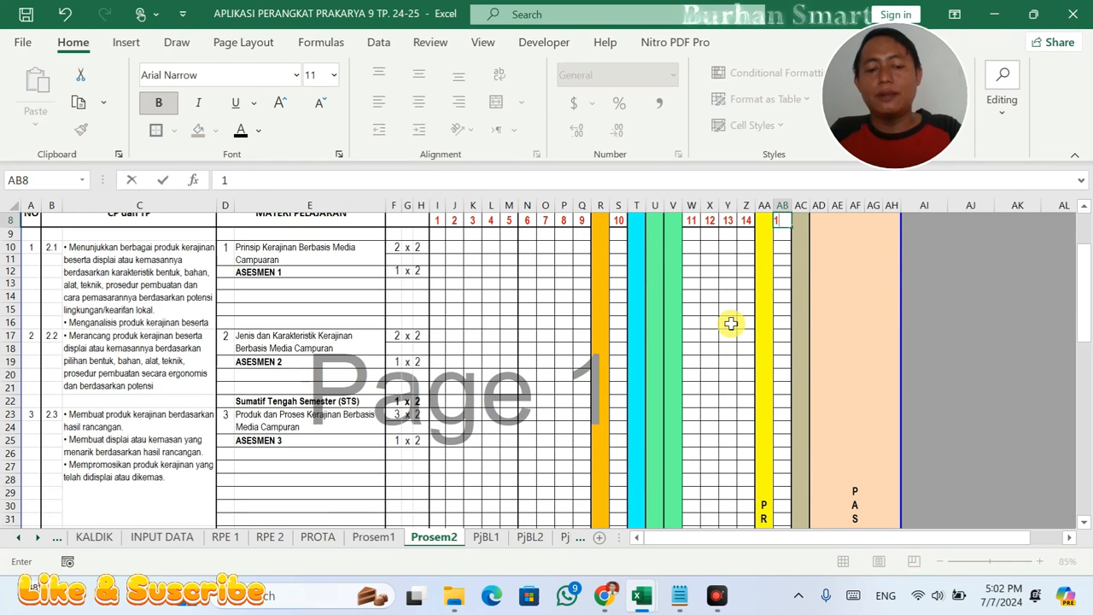
click(724, 333)
scroll(744, 324, up, 2)
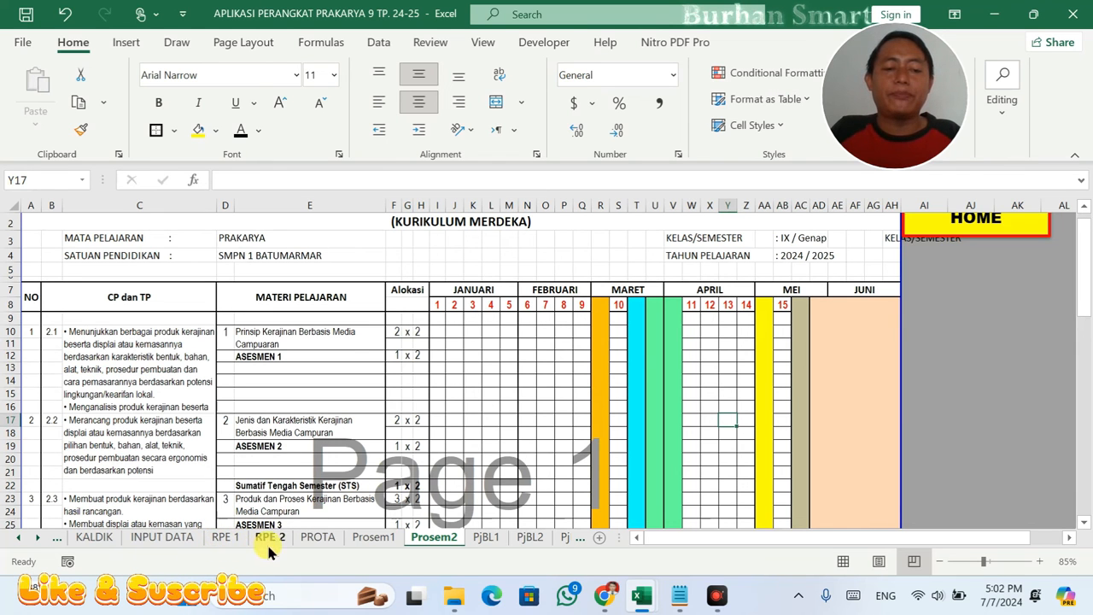
- Examine the lesson hours and their even-semester total in INPUT DATA
click(156, 533)
scroll(459, 396, up, 5)
scroll(565, 405, down, 2)
click(658, 313)
click(666, 420)
click(661, 452)
scroll(661, 453, down, 2)
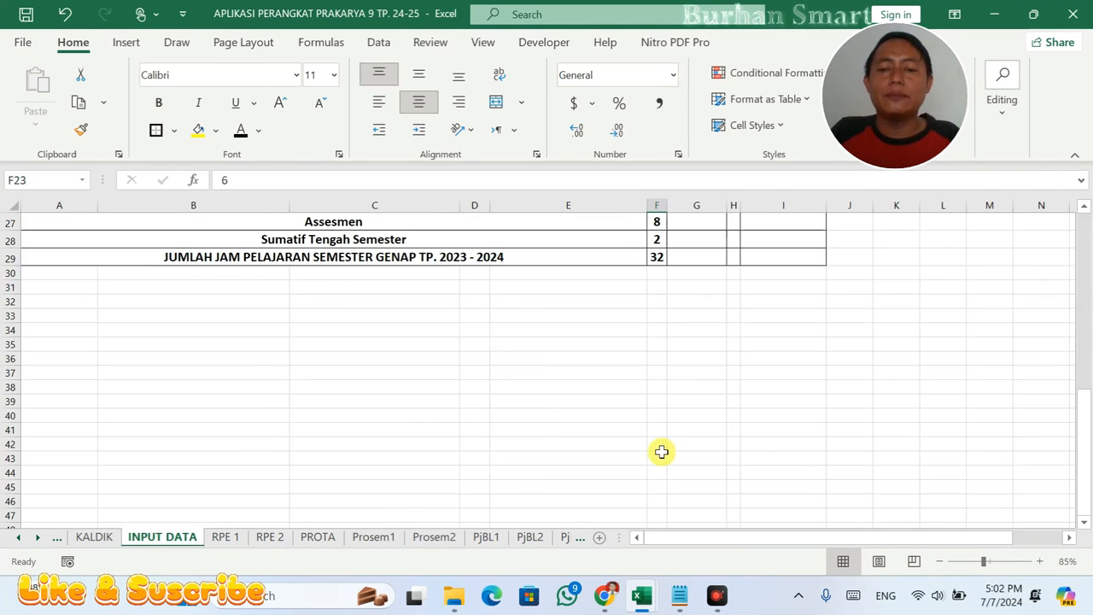
- On Prosem2, set the first allocation figure of materials 1, 2 and 3 to 3, based on the INPUT DATA hours
scroll(674, 278, up, 1)
click(663, 267)
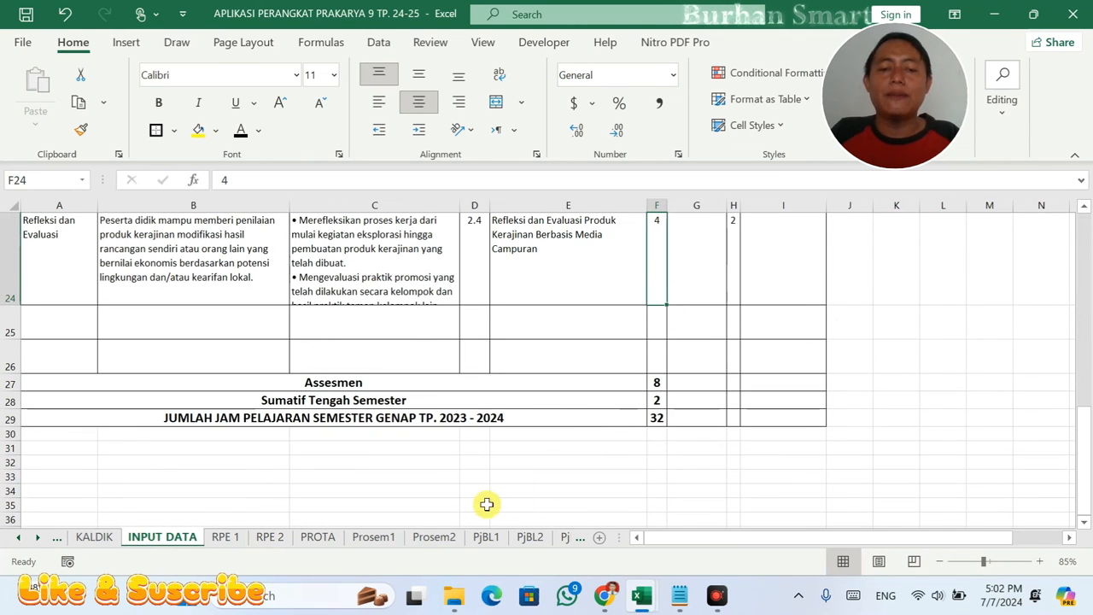
click(427, 536)
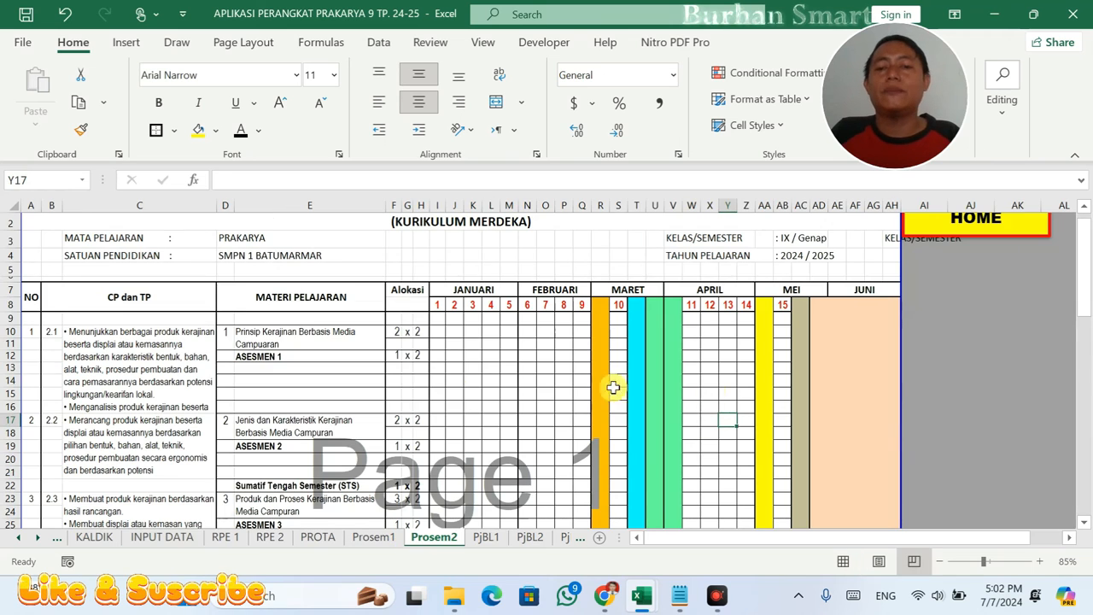
click(400, 332)
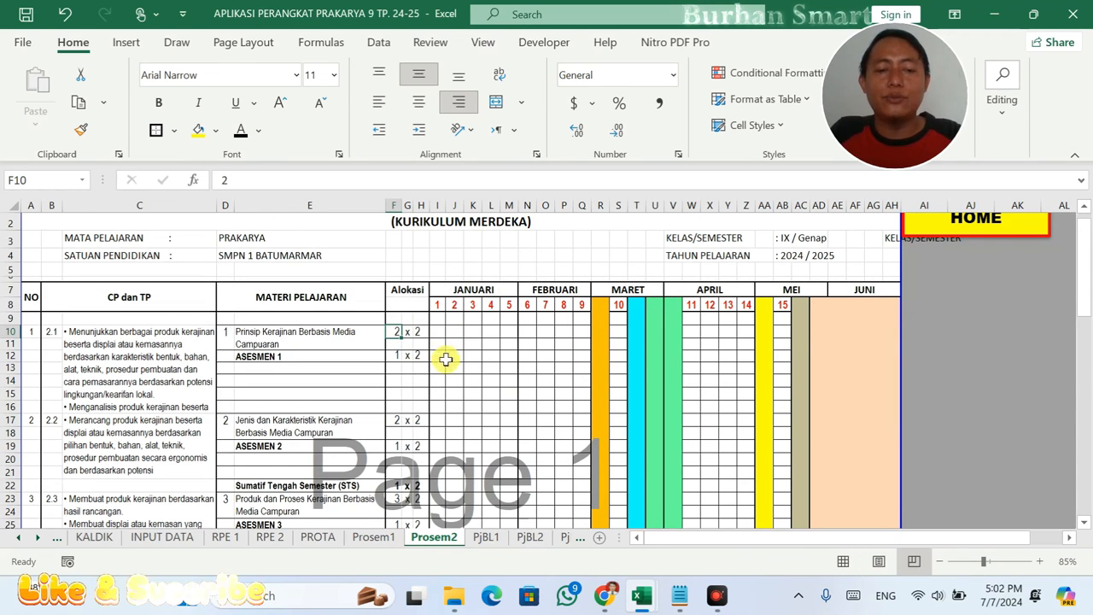
text(3)
click(467, 415)
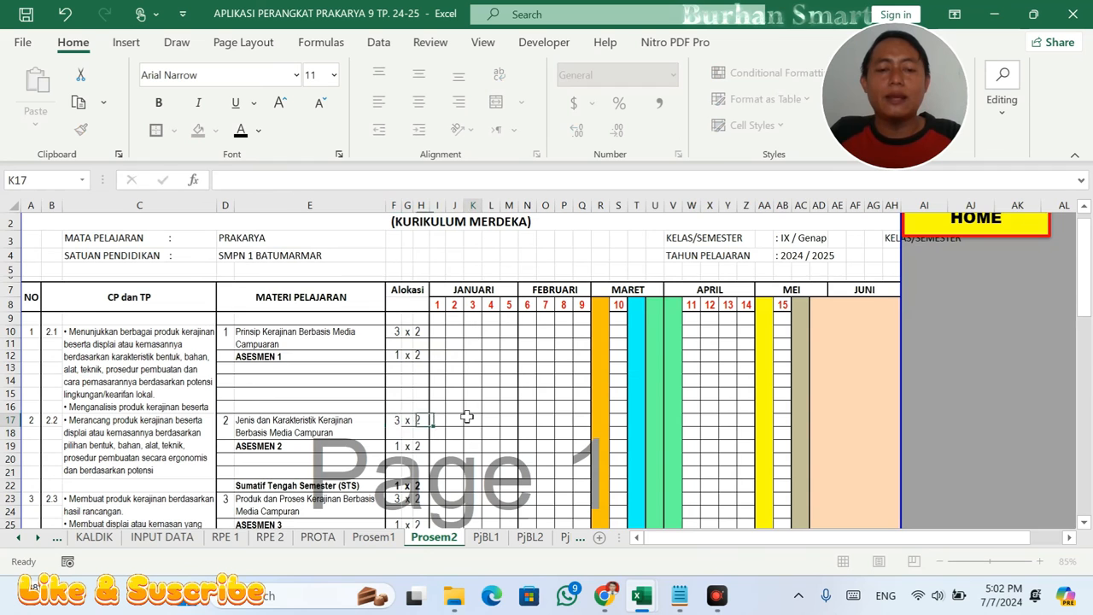
scroll(467, 416, down, 2)
click(398, 415)
text(3)
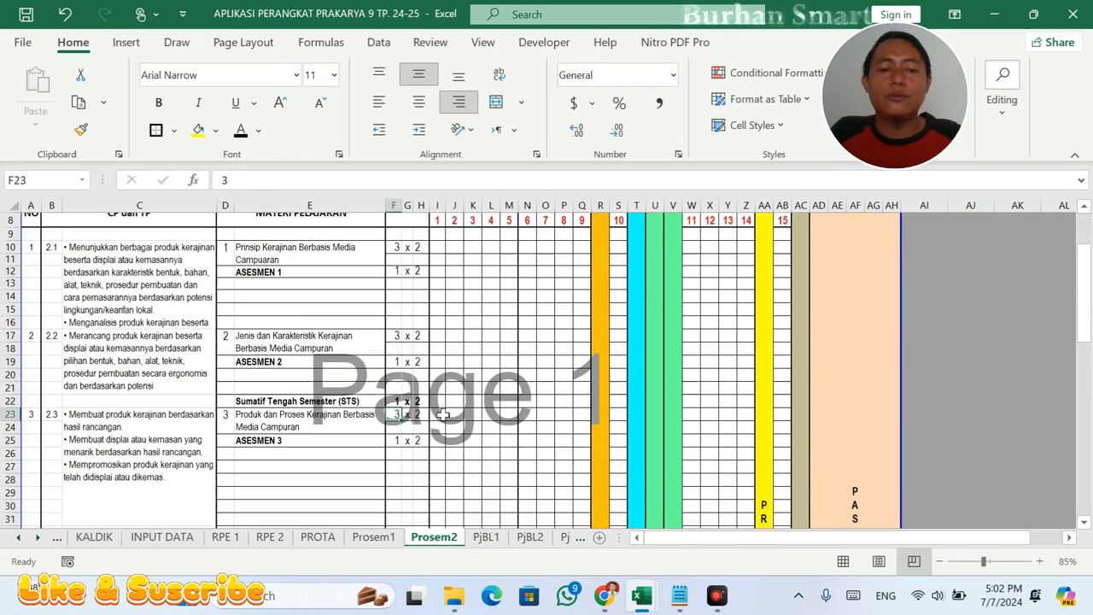
- Set the first allocation figure of material 4, Refleksi dan Evaluasi Produk Kerajinan, to 2
scroll(450, 418, down, 1)
scroll(449, 418, down, 2)
click(404, 428)
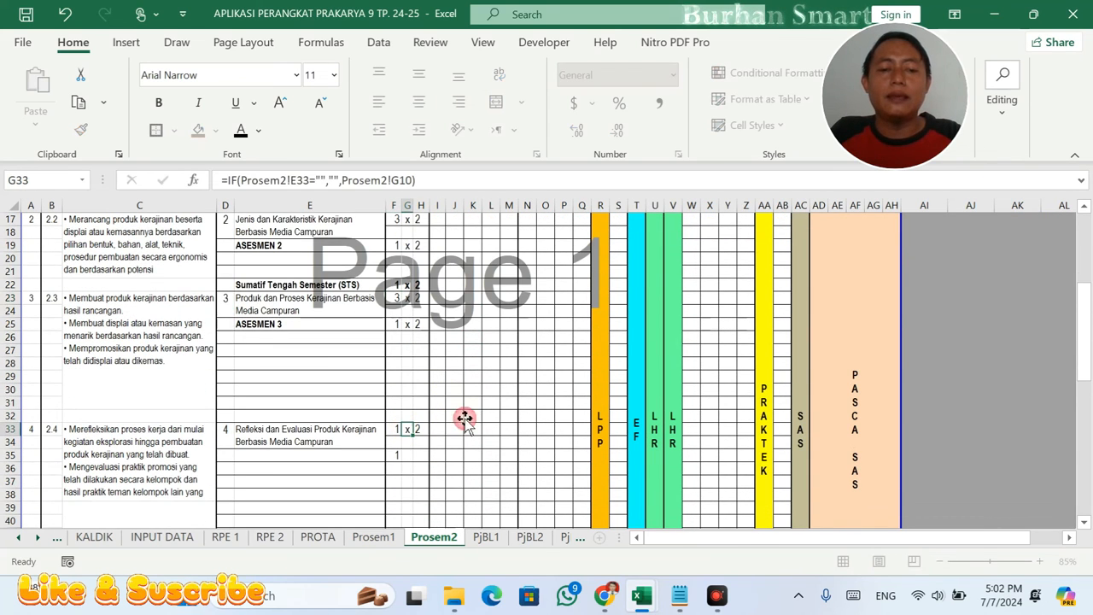
click(397, 429)
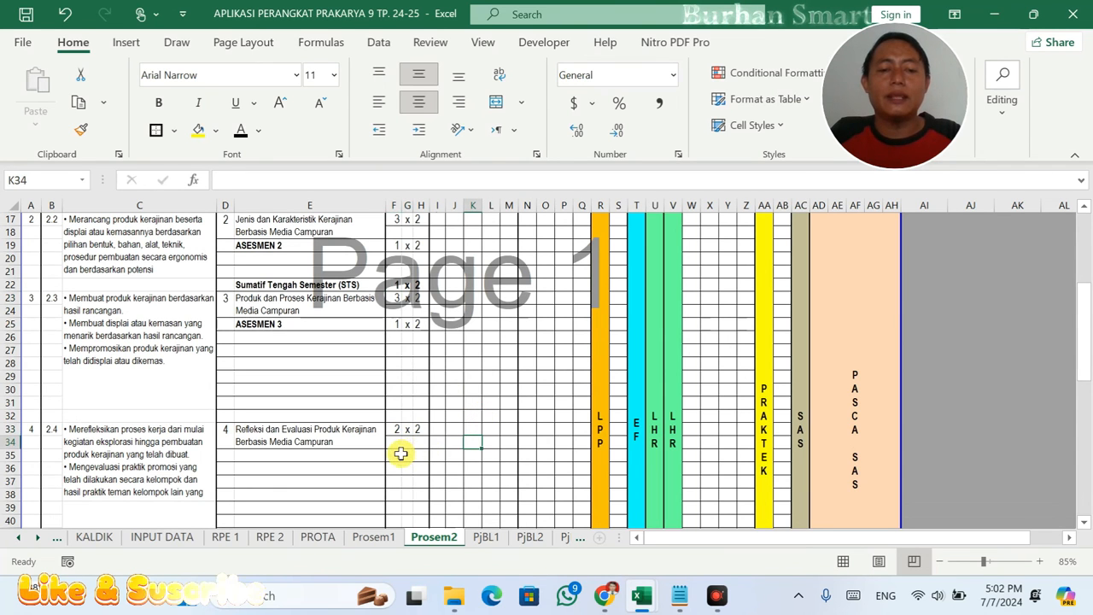
key(Return)
- Copy the ASESMEN 3 label and its allocation cells to row 35, below material 4
scroll(489, 427, down, 2)
scroll(428, 384, up, 1)
click(270, 286)
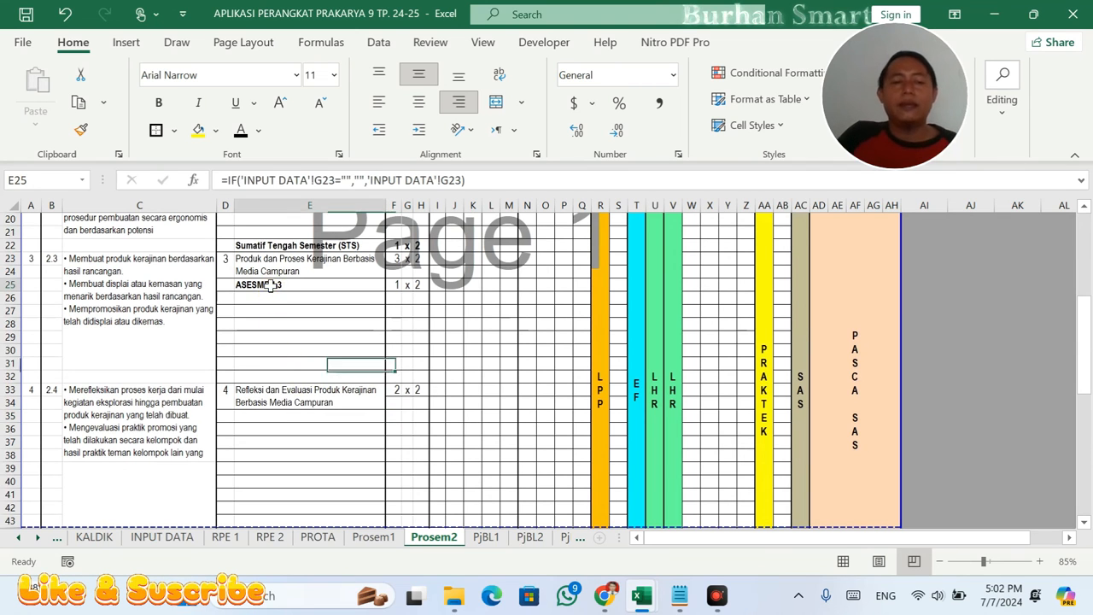
drag(414, 285, 414, 285)
key(ctrl+c)
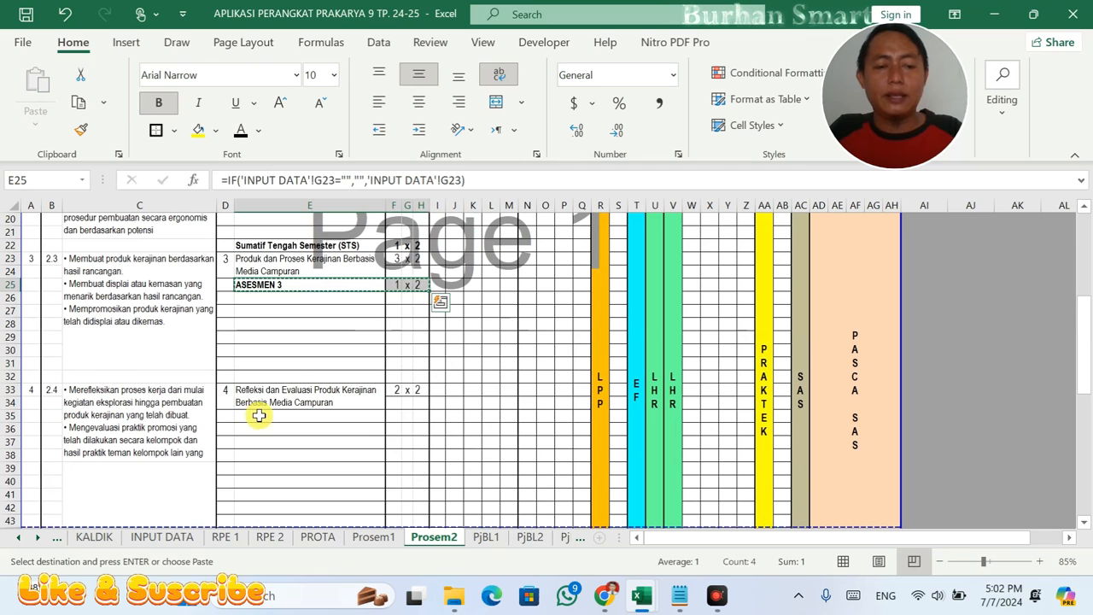
click(270, 420)
key(ctrl+v)
click(410, 416)
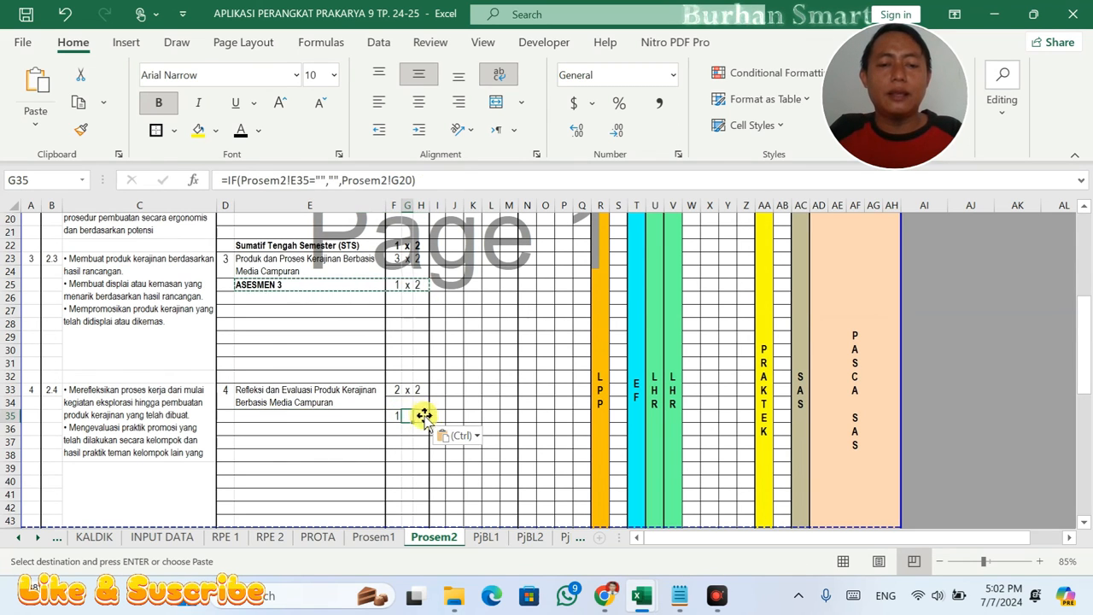
- Replace the formula in H35 with the exact formula text from H33, keeping its references to E33 and AC2
key(Up)
key(Up)
key(Right)
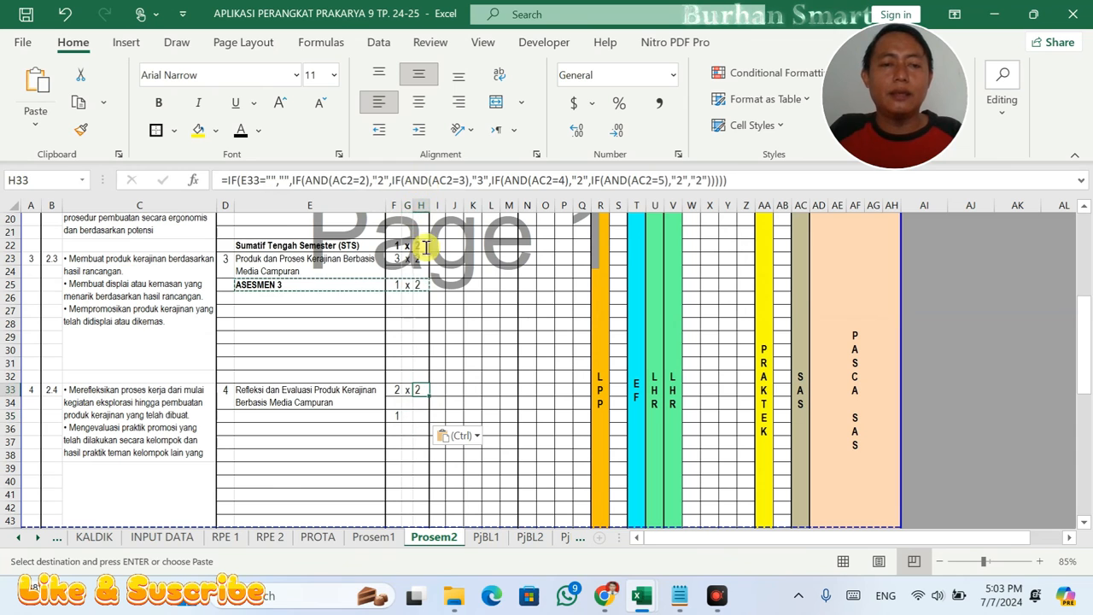
key(Escape)
click(433, 179)
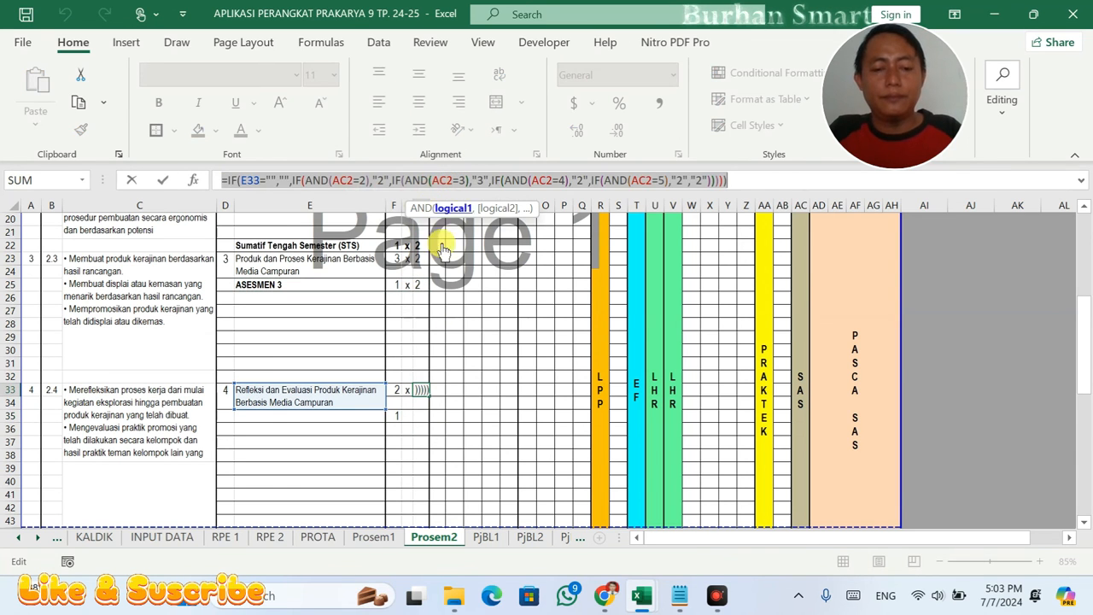
key(Escape)
click(427, 416)
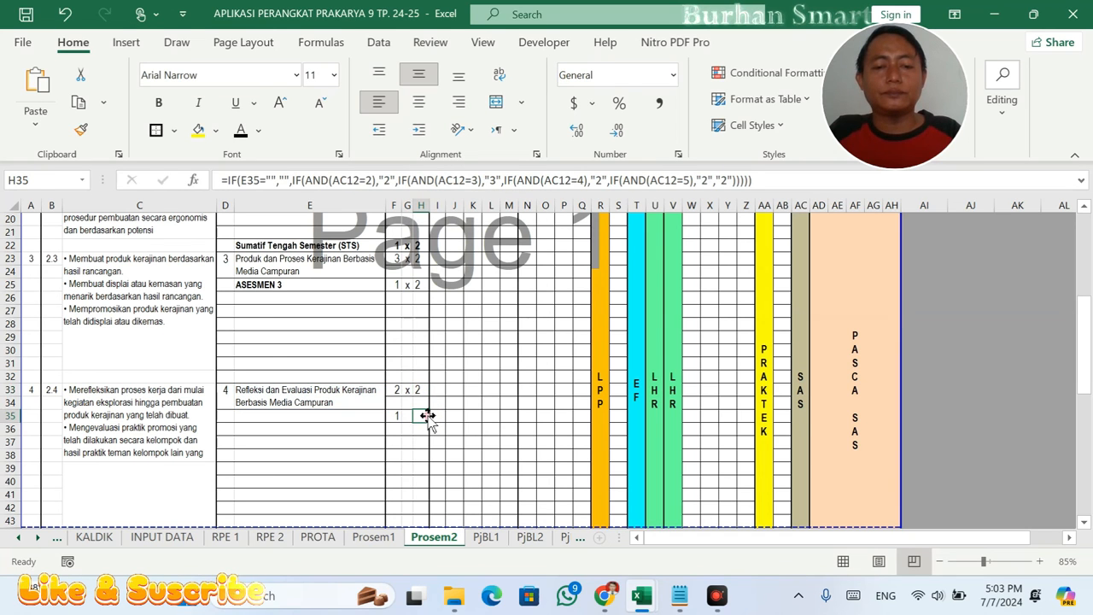
double_click(423, 416)
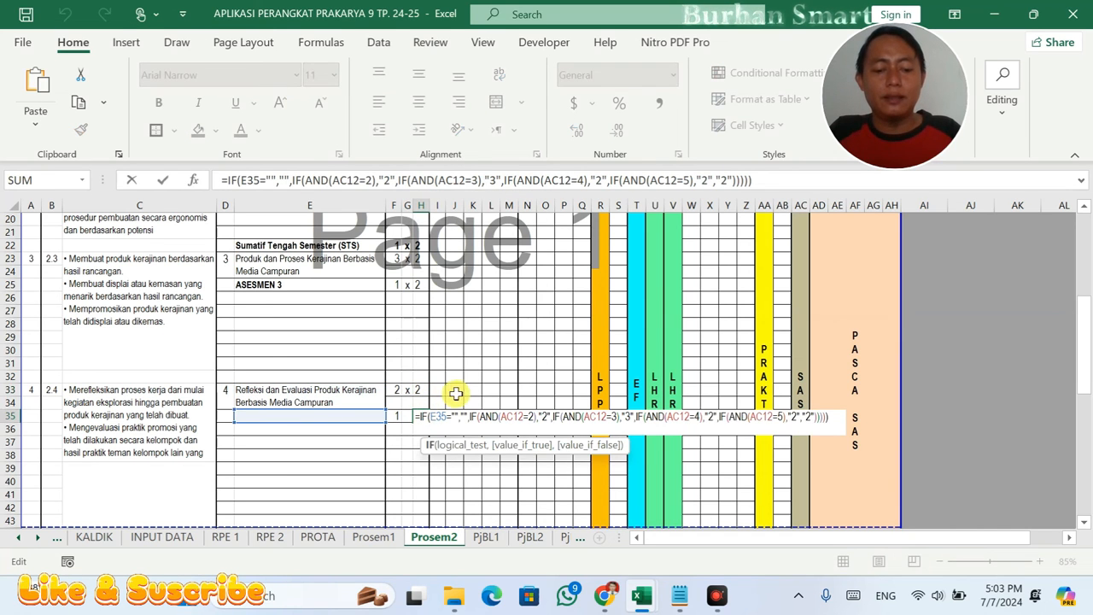
key(ctrl+v)
key(ctrl+a)
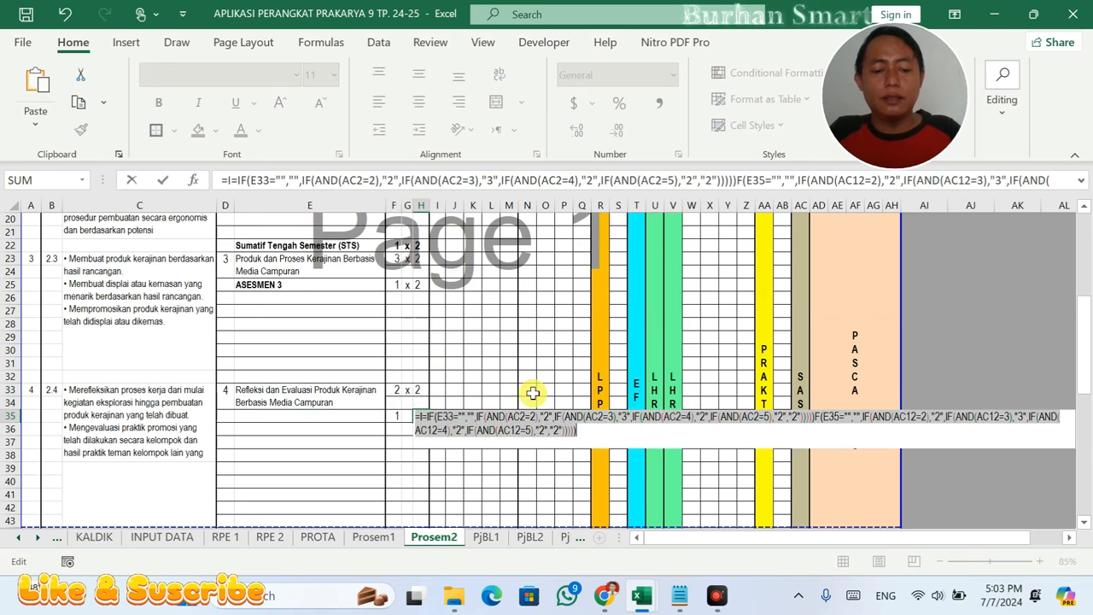
key(ctrl+v)
key(Return)
- Replace the formula in G35 with the exact formula text from G33, keeping its references to E33 and G10
click(408, 390)
drag(428, 180, 211, 182)
key(Escape)
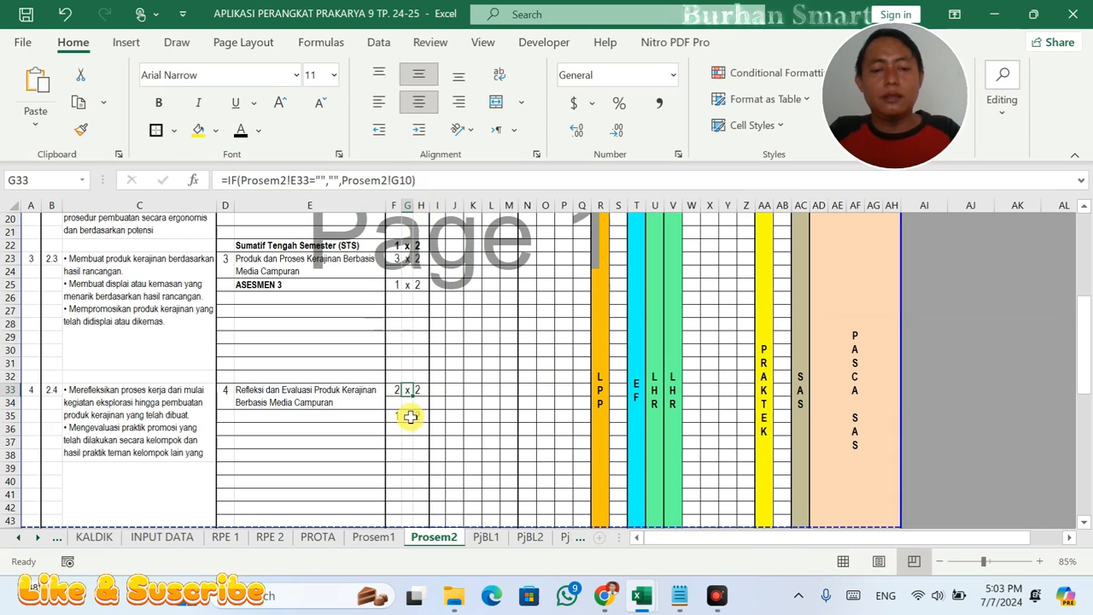
click(418, 416)
click(406, 418)
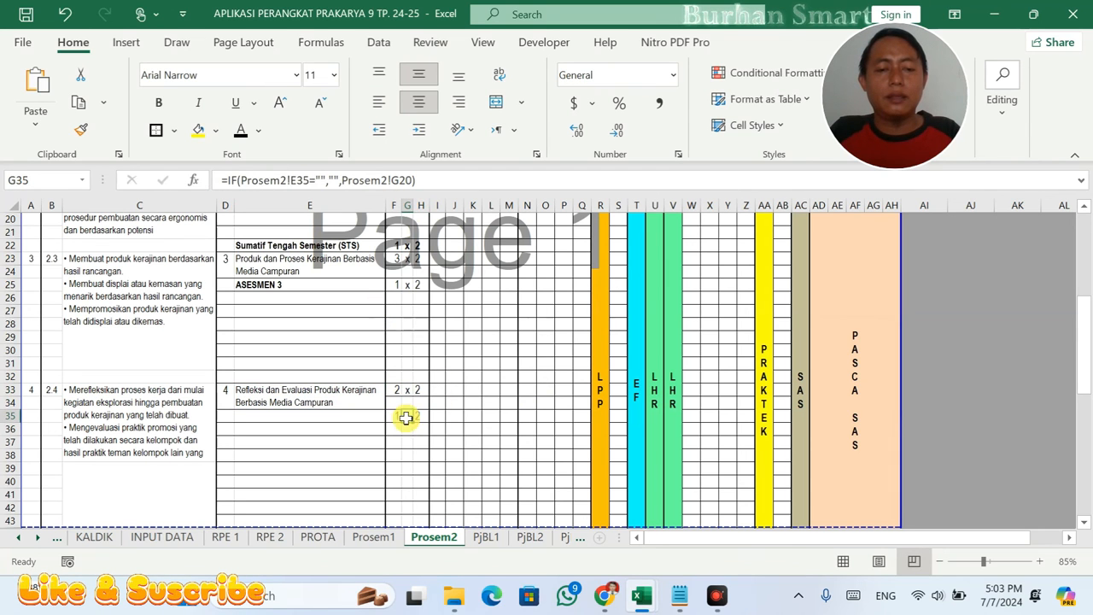
double_click(406, 416)
key(ctrl+a)
key(ctrl+v)
click(531, 439)
- Examine the JUMLAH JAM PELAJARAN total row and the allocations of materials 2 to 4 on Prosem2
scroll(514, 423, up, 4)
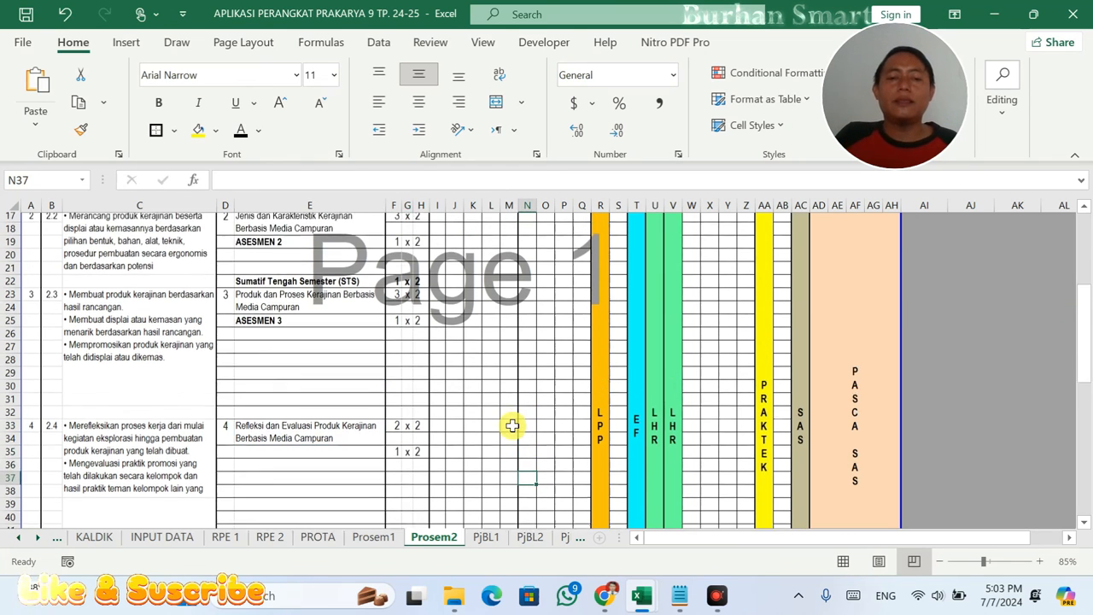
scroll(513, 420, down, 11)
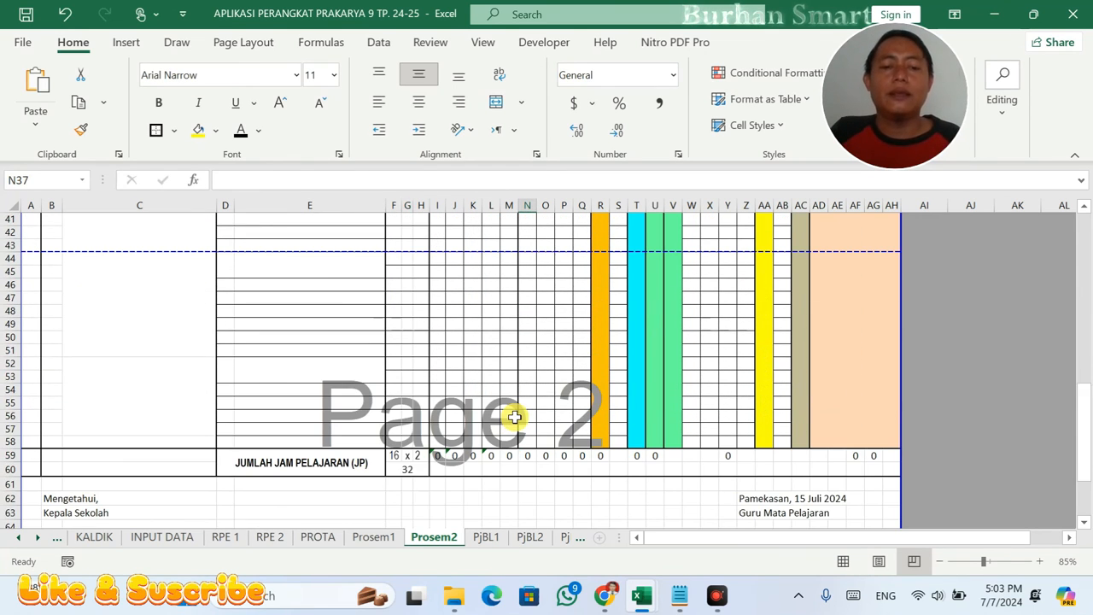
click(393, 455)
click(416, 456)
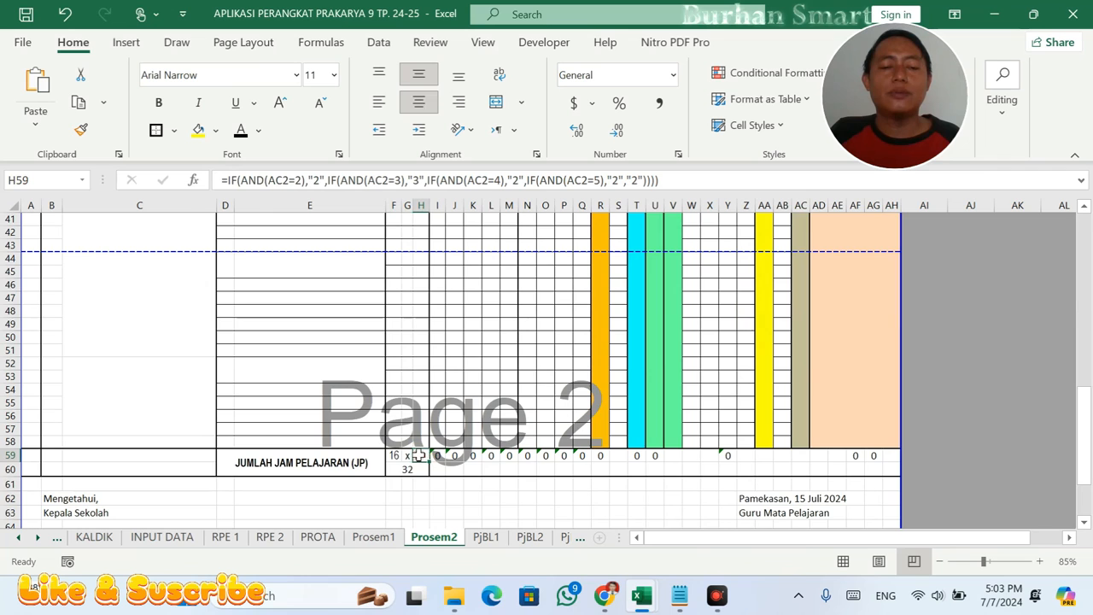
scroll(412, 444, up, 7)
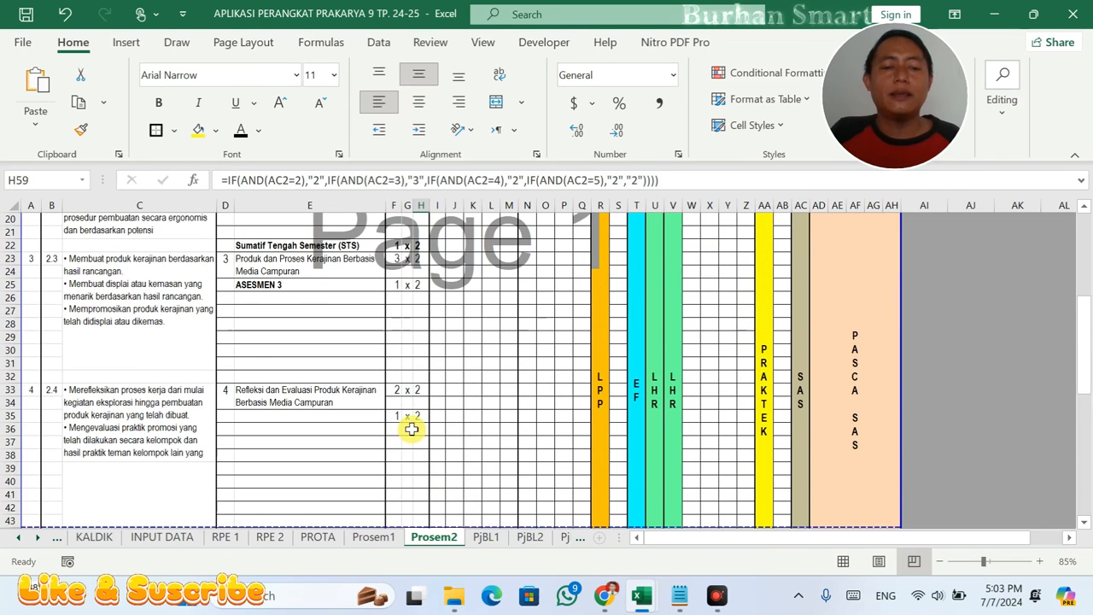
scroll(291, 418, up, 4)
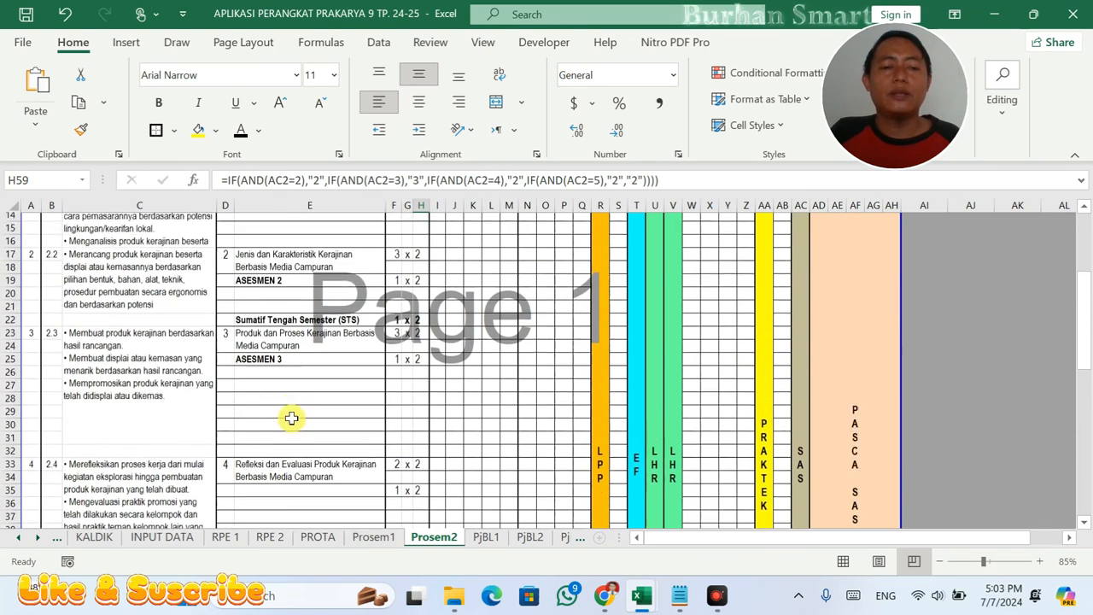
scroll(291, 418, down, 4)
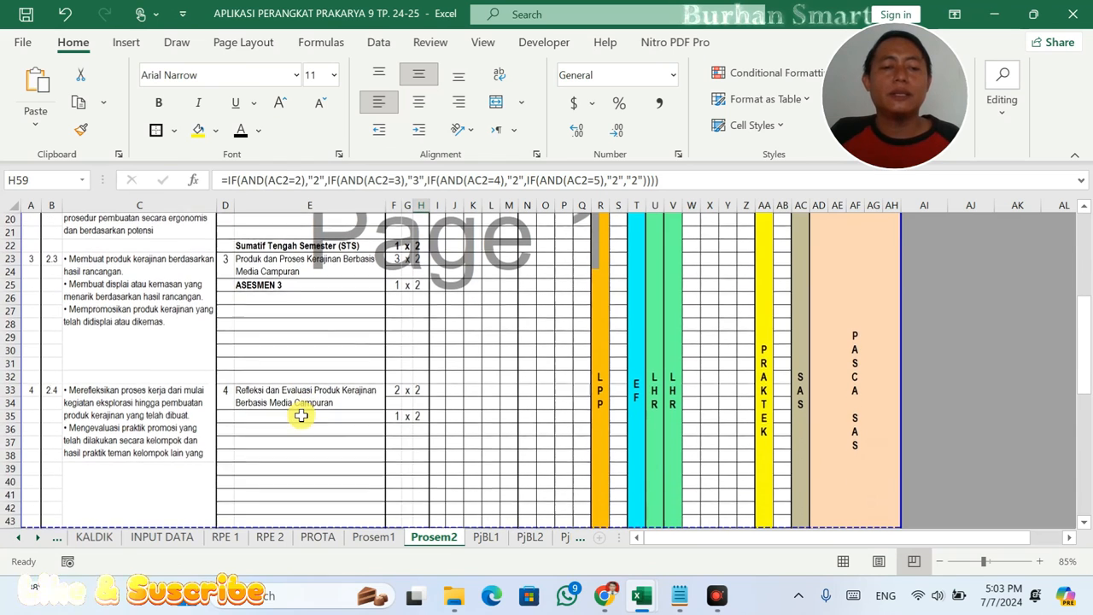
drag(396, 416, 425, 416)
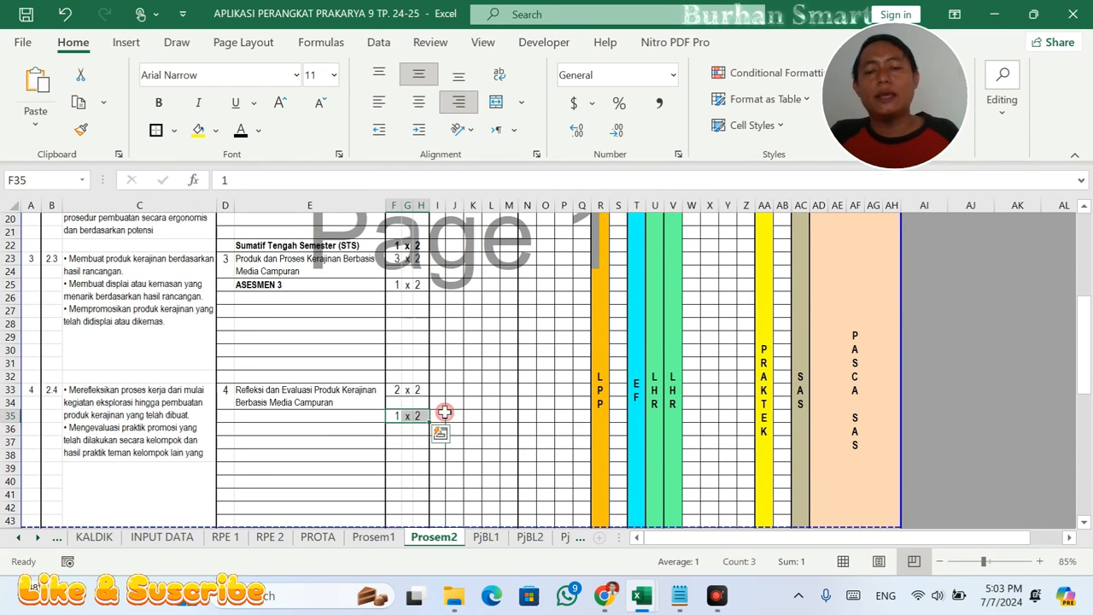
- Examine the hours and assessment entries of topic 2.4 against the other even-semester topics in INPUT DATA
click(189, 536)
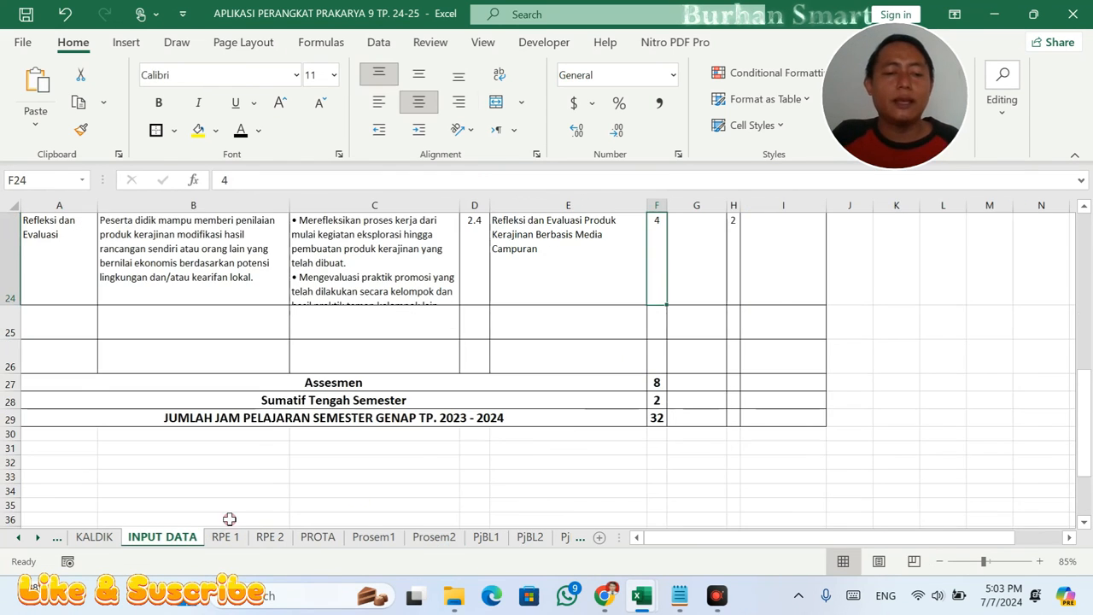
scroll(564, 414, up, 4)
scroll(666, 427, down, 4)
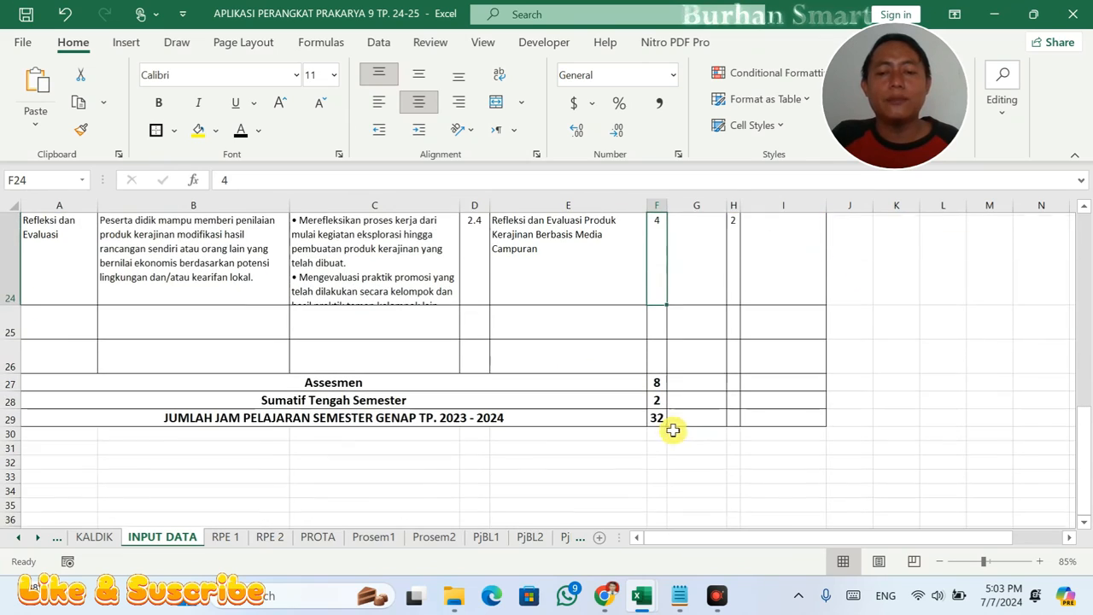
click(735, 270)
scroll(737, 276, up, 3)
scroll(721, 482, down, 1)
scroll(721, 483, down, 2)
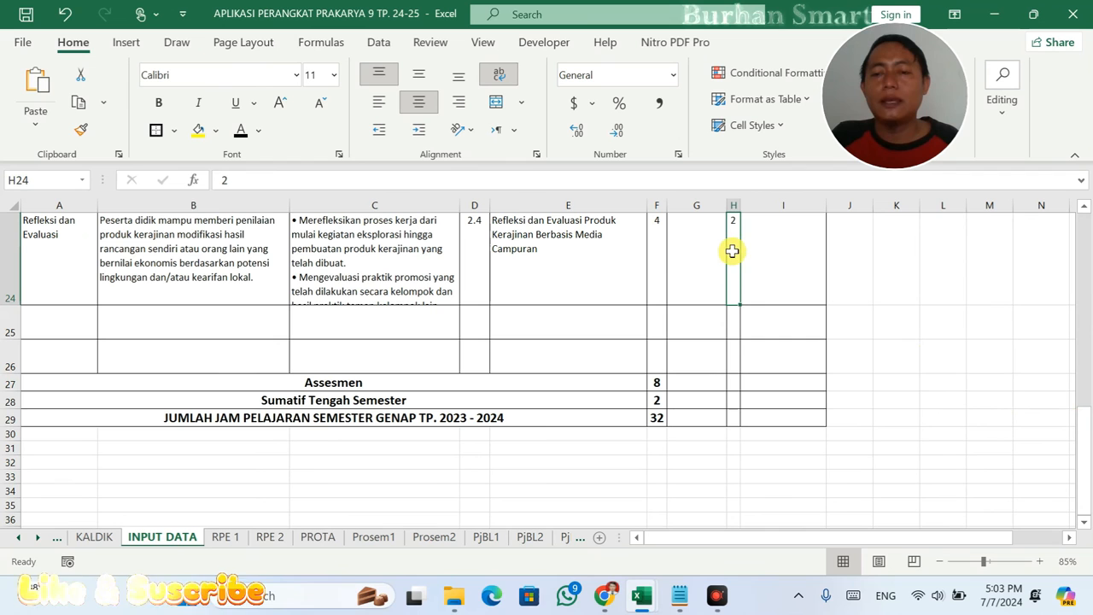
scroll(1052, 414, up, 2)
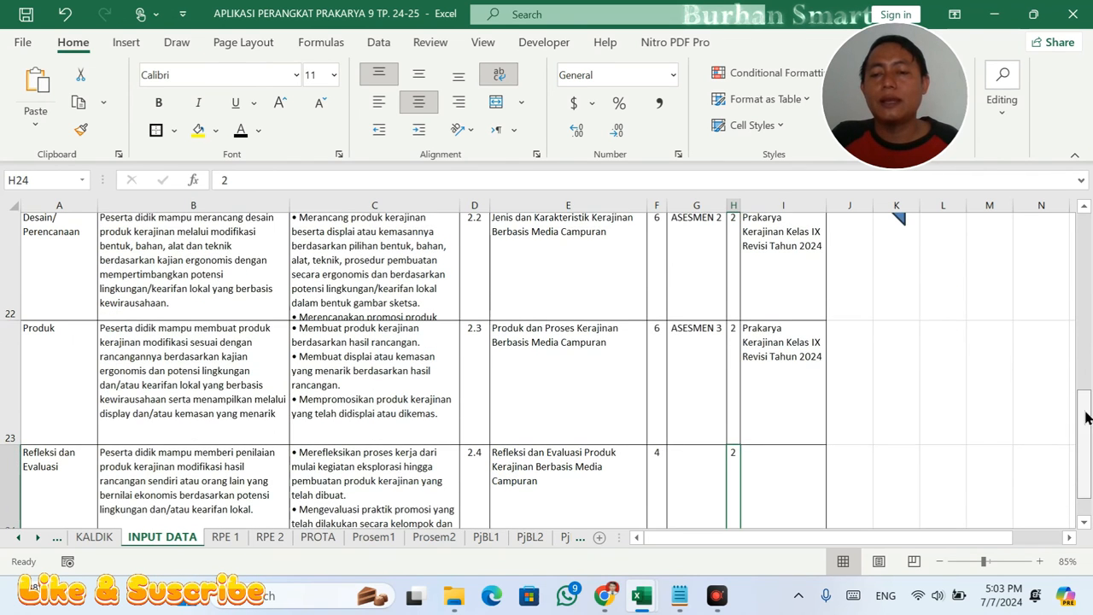
- Enter ASESMEN 4 as the assessment label for topic 2.4 in cell G24 of INPUT DATA
click(691, 415)
key(ctrl+c)
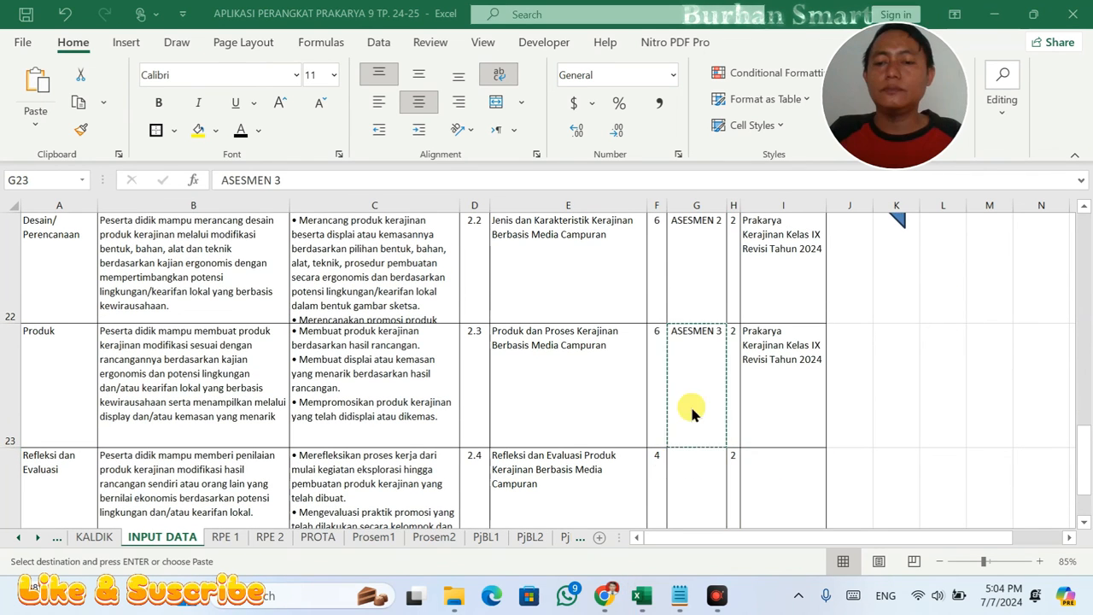
double_click(697, 408)
click(708, 476)
scroll(702, 473, down, 1)
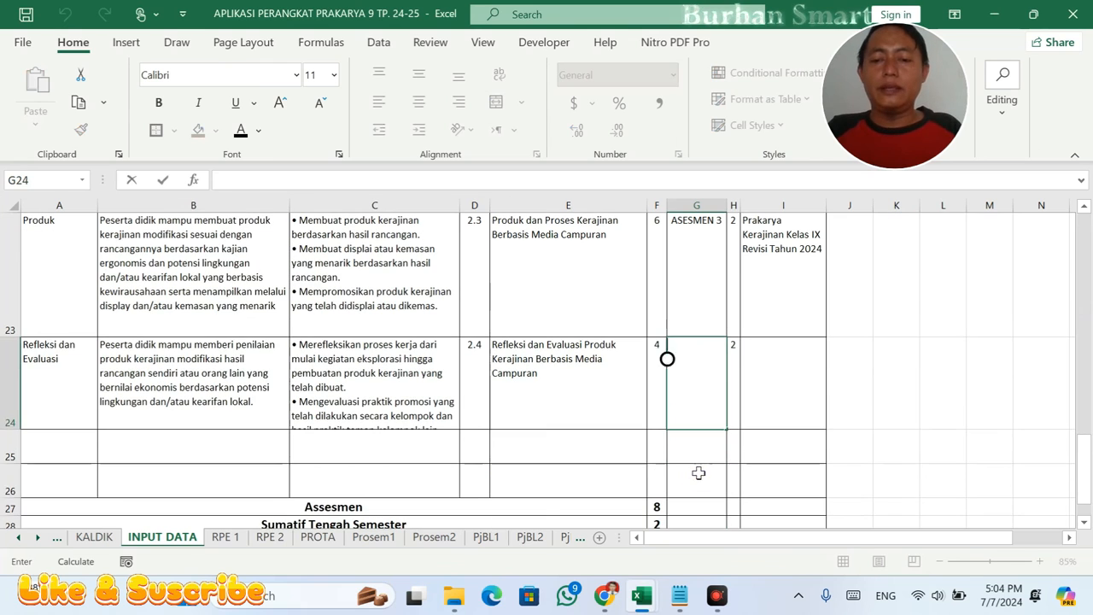
double_click(707, 360)
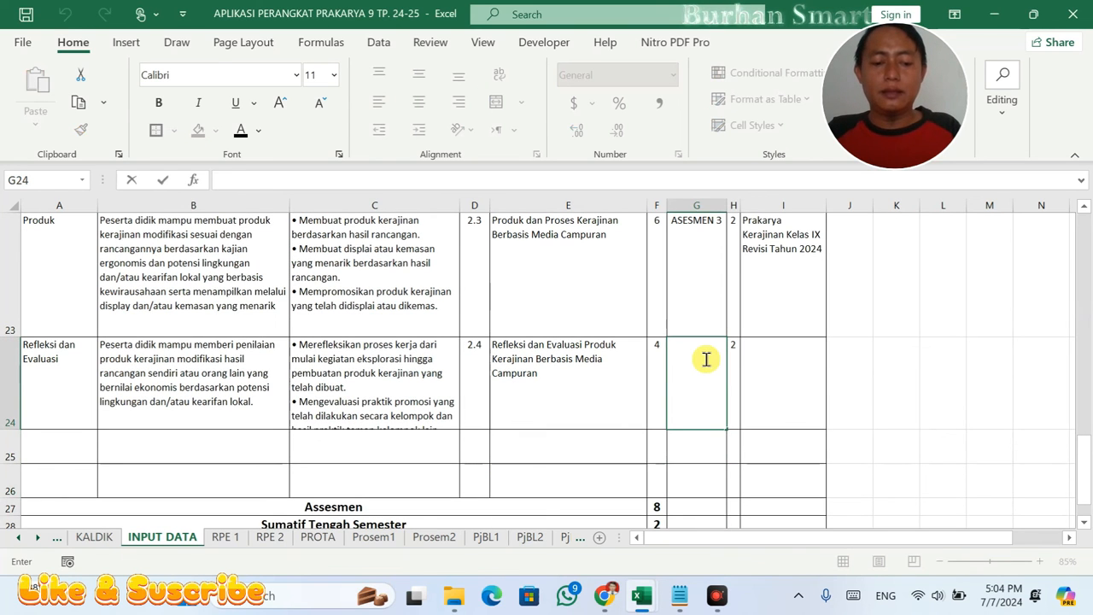
key(BackSpace)
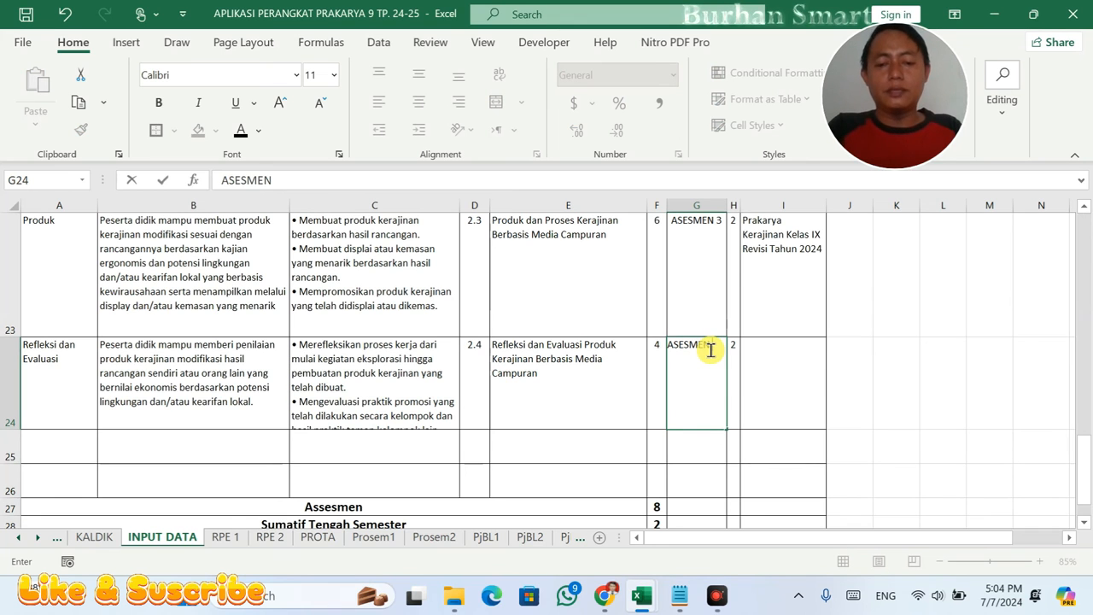
key(Return)
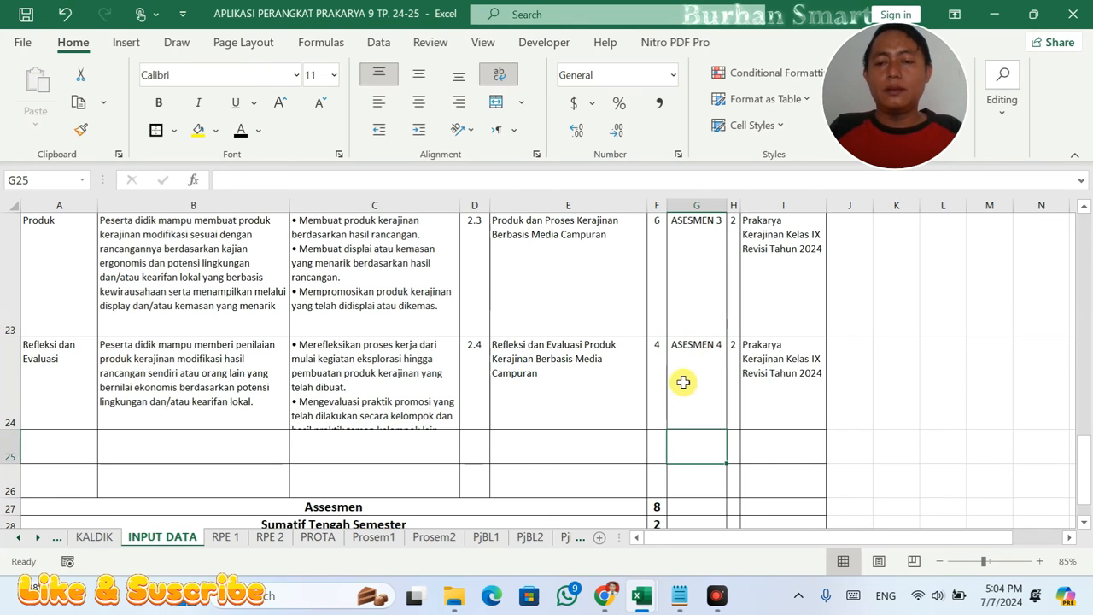
- Lower the lesson hours of topic 2.4 in cell F24 and check the even-semester total
click(659, 357)
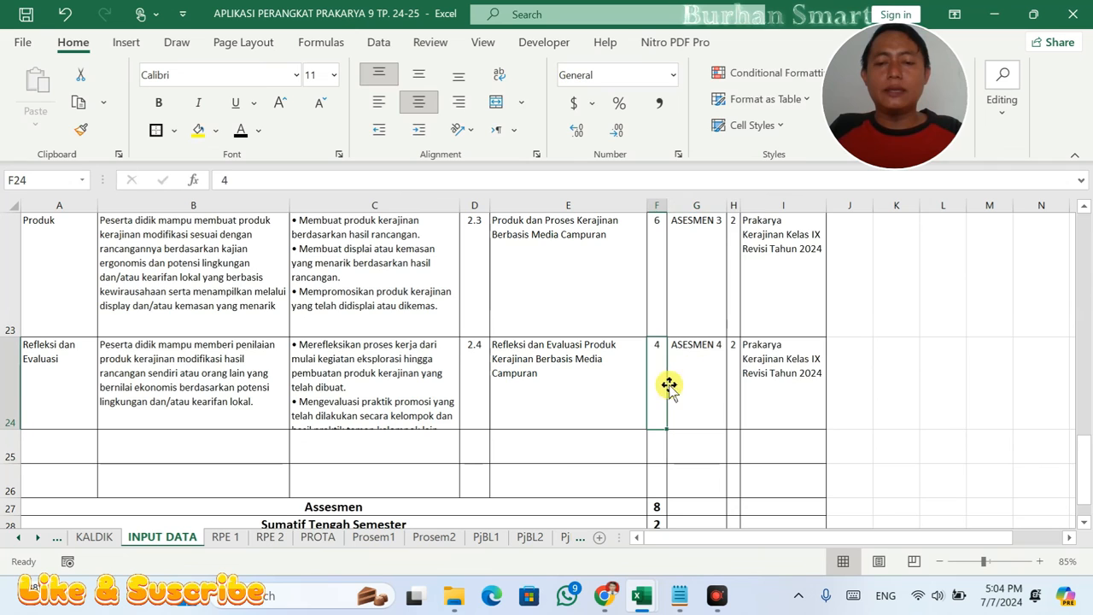
click(702, 408)
scroll(703, 414, down, 3)
scroll(686, 364, up, 2)
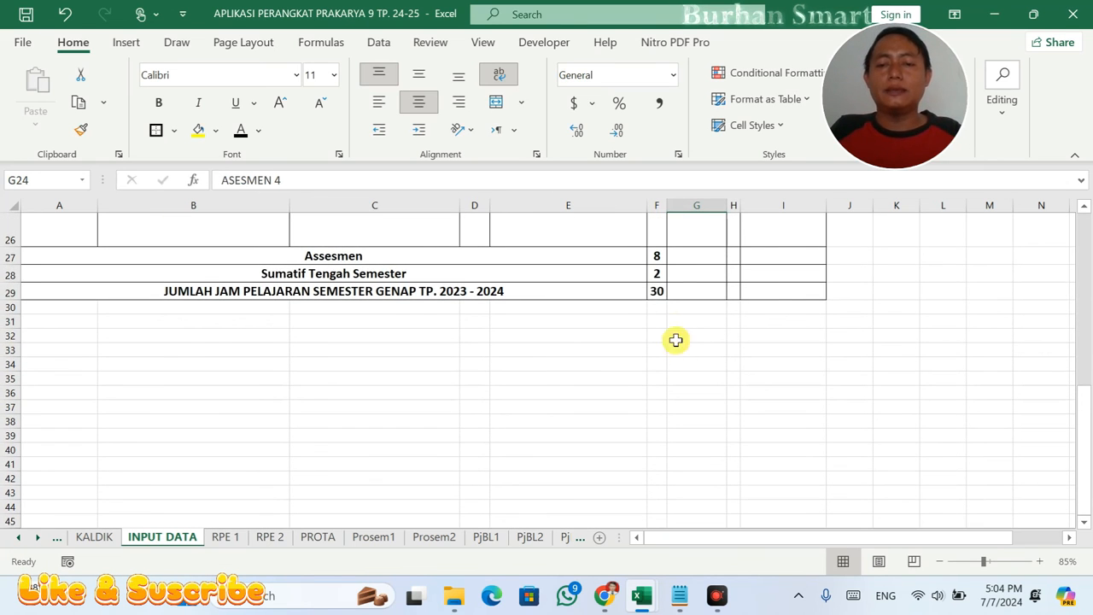
- Copy the ASESMEN 3 entry with its hour allocation (E25:H25) on Prosem2 and paste it at E35 under material 4
click(655, 291)
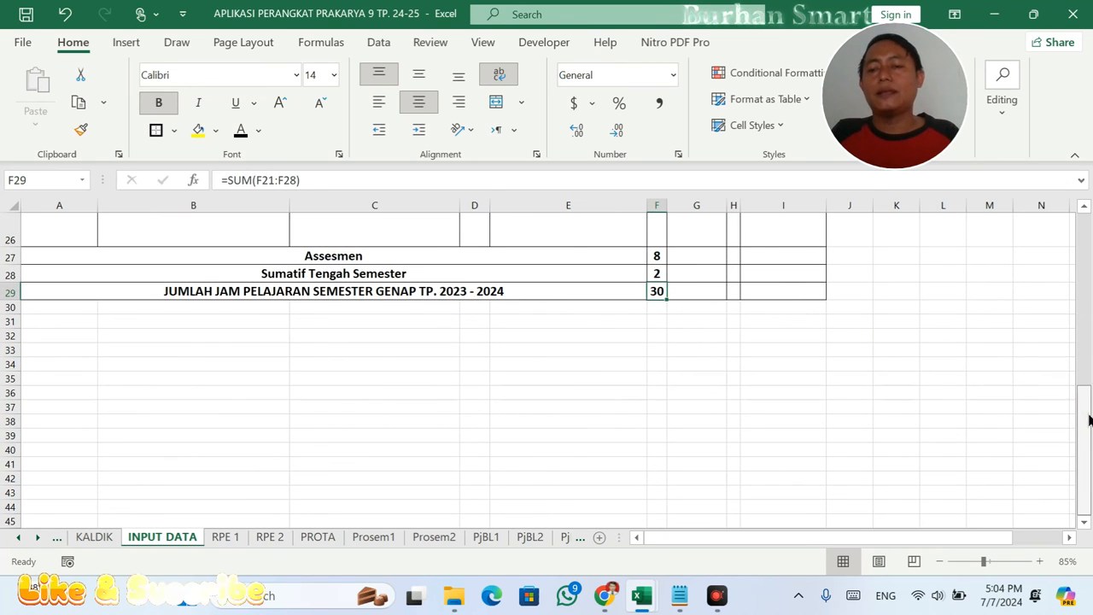
scroll(556, 473, up, 2)
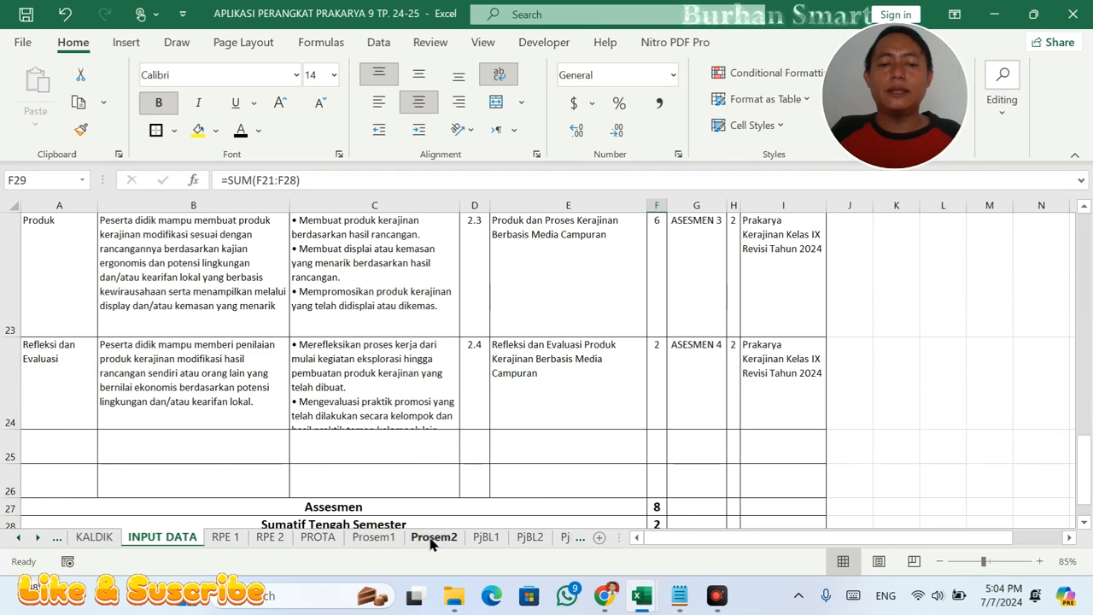
click(432, 538)
scroll(556, 447, down, 2)
click(304, 378)
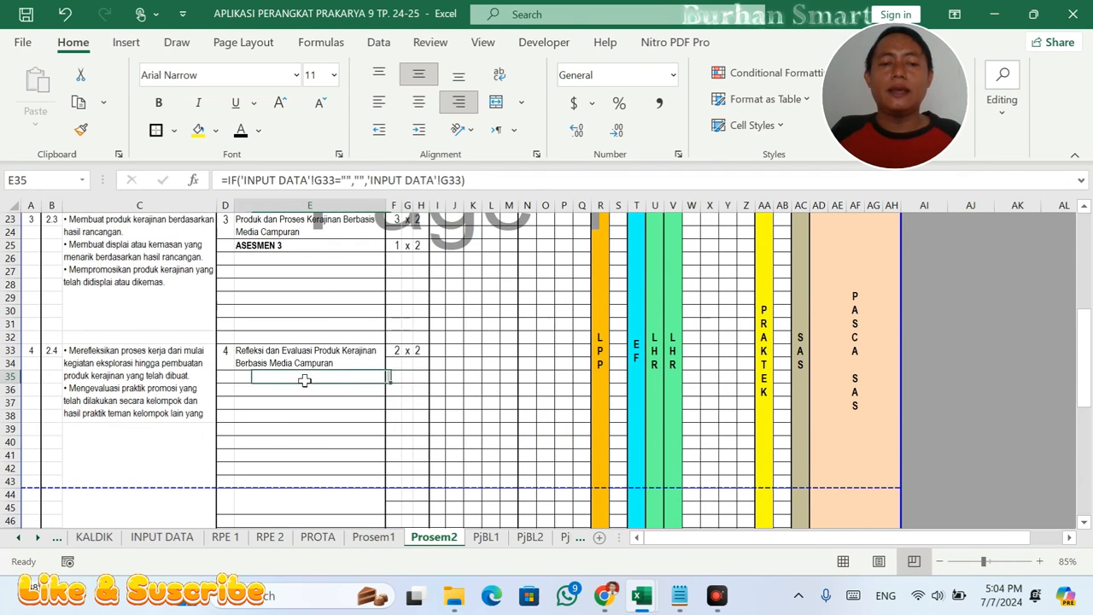
click(266, 245)
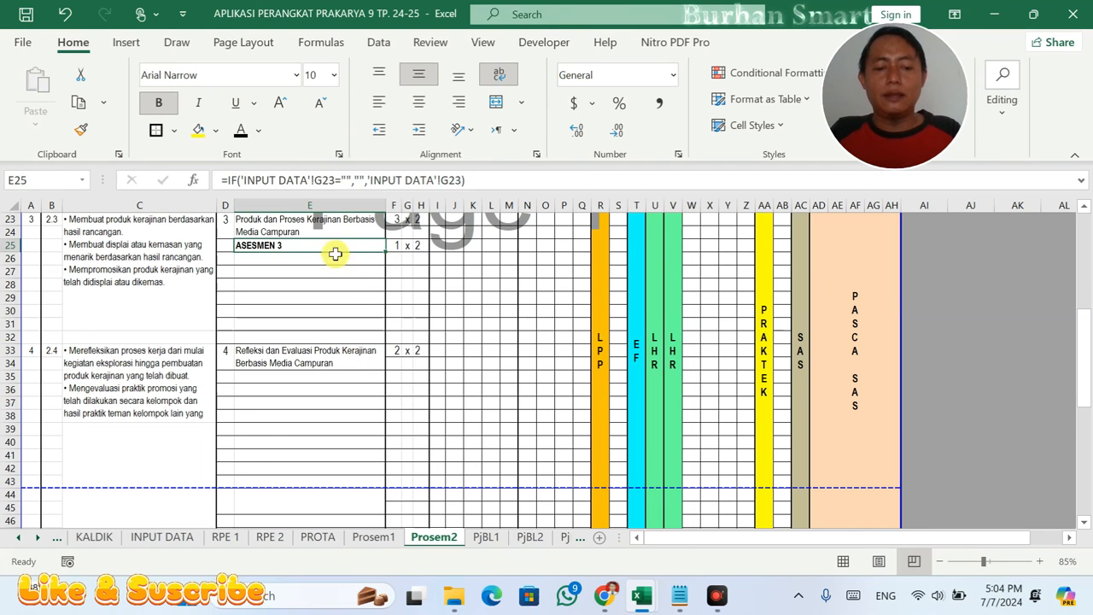
shift+click(416, 243)
key(ctrl+c)
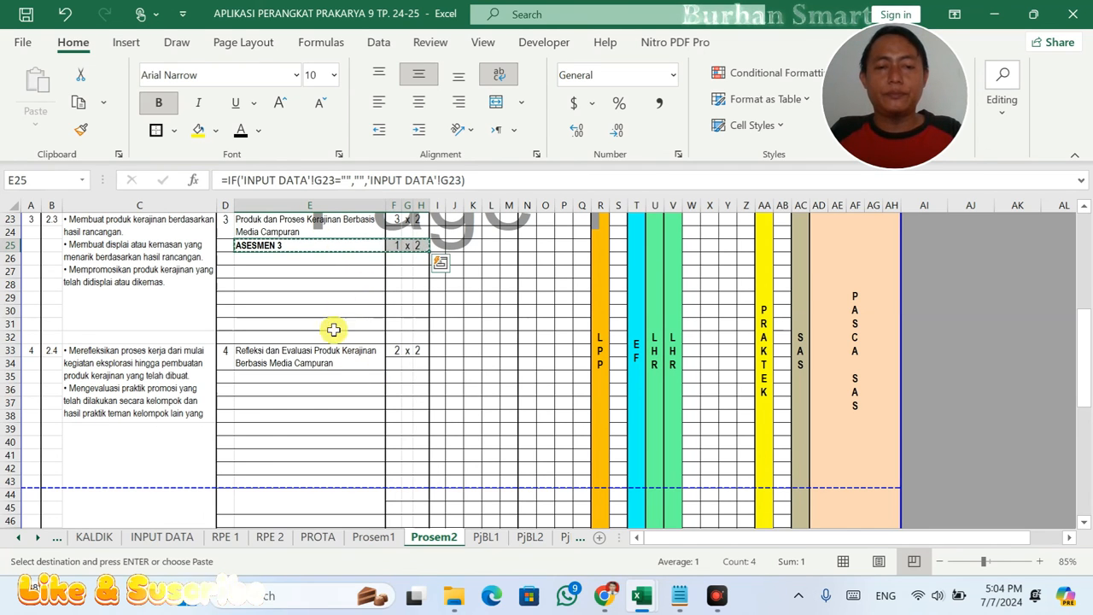
right_click(253, 377)
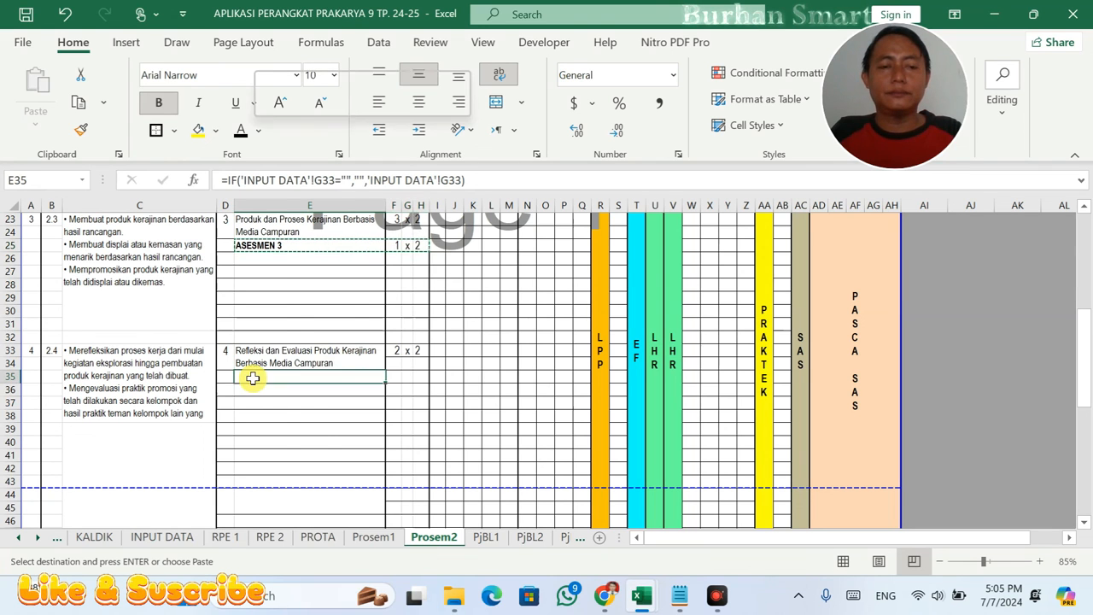
click(296, 221)
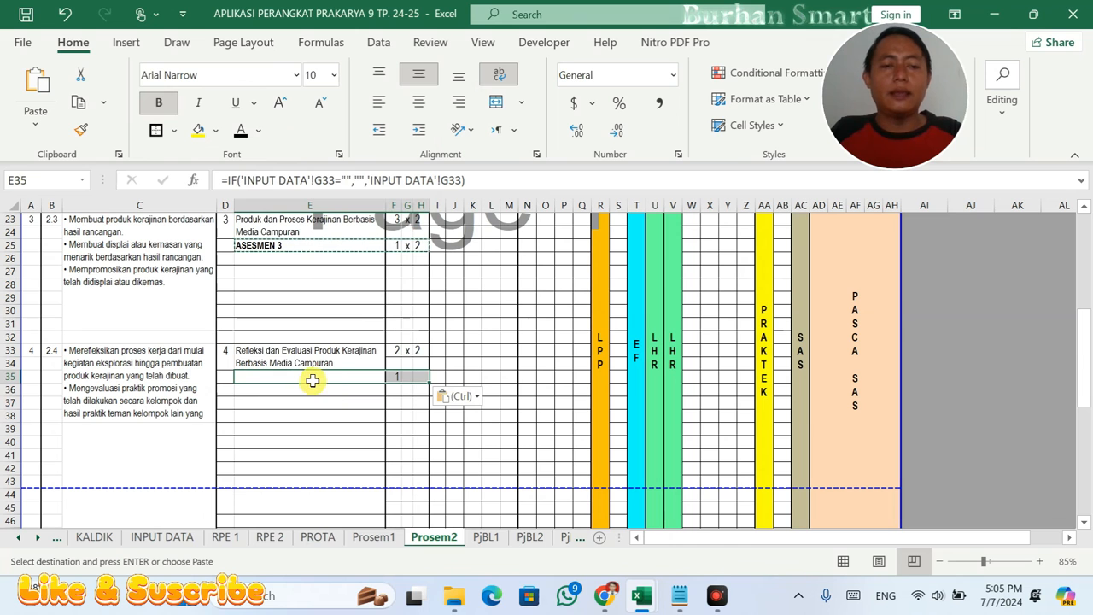
- Replace the formula in H35 with an exact copy of the H33 formula, keeping its references to E33 and AC2
click(421, 350)
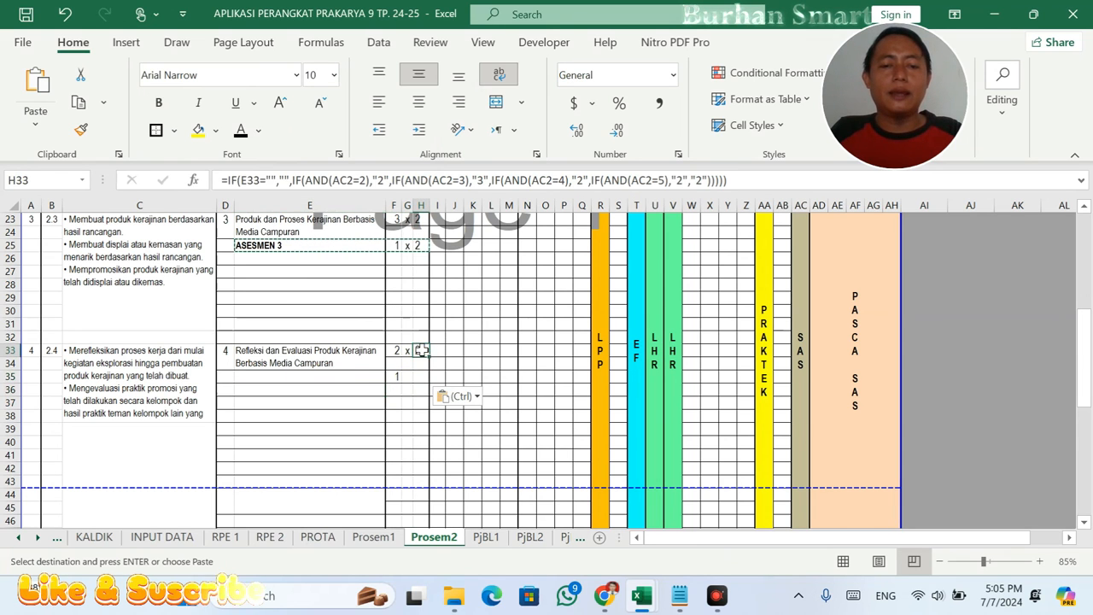
double_click(421, 350)
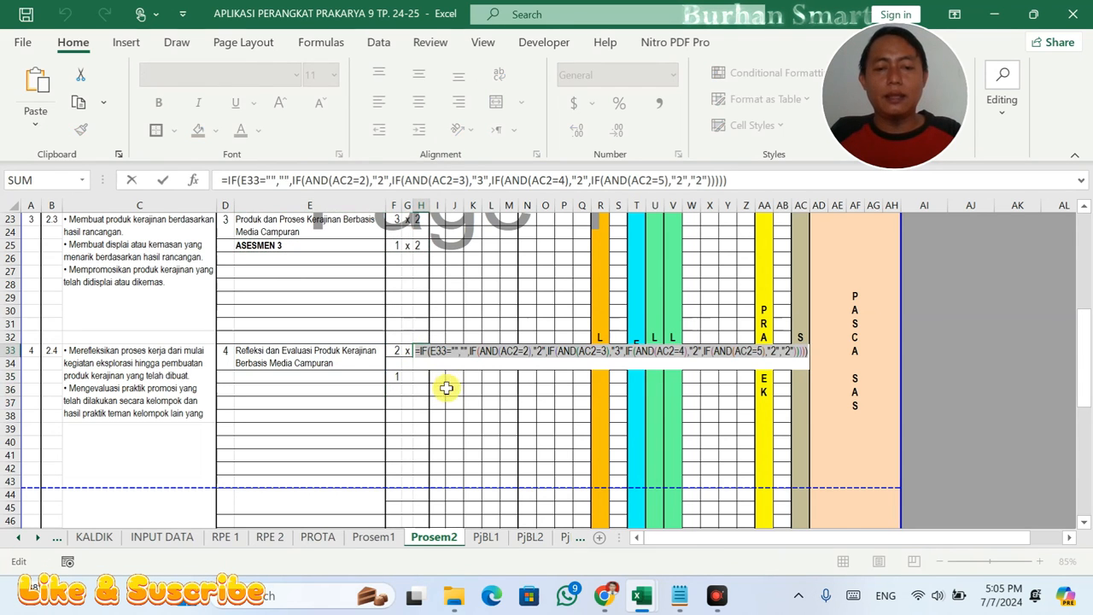
key(Escape)
click(422, 379)
double_click(421, 378)
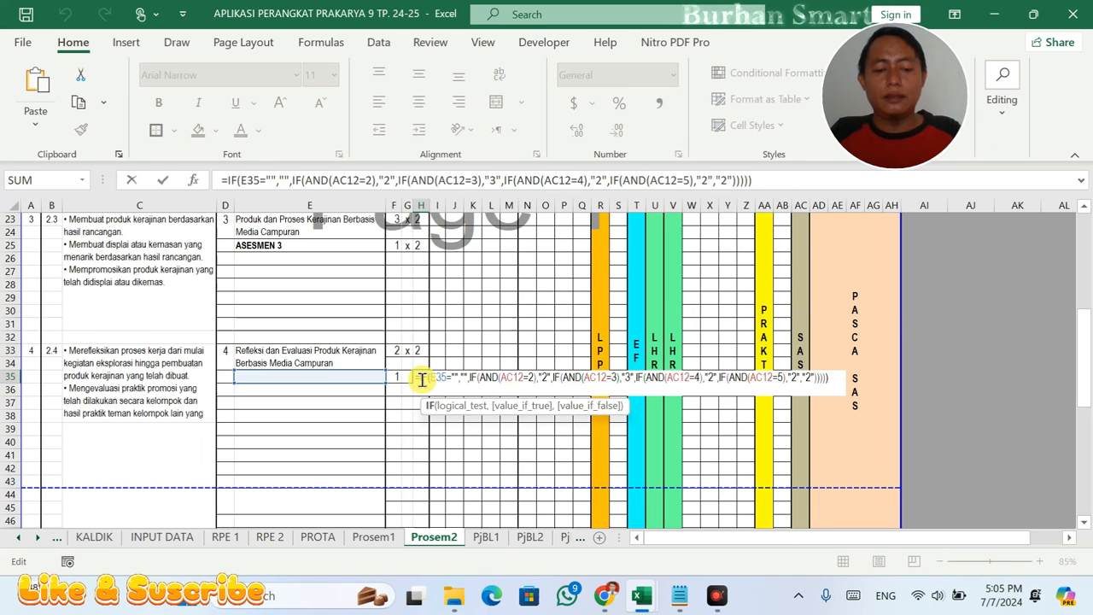
key(ctrl+a)
key(ctrl+v)
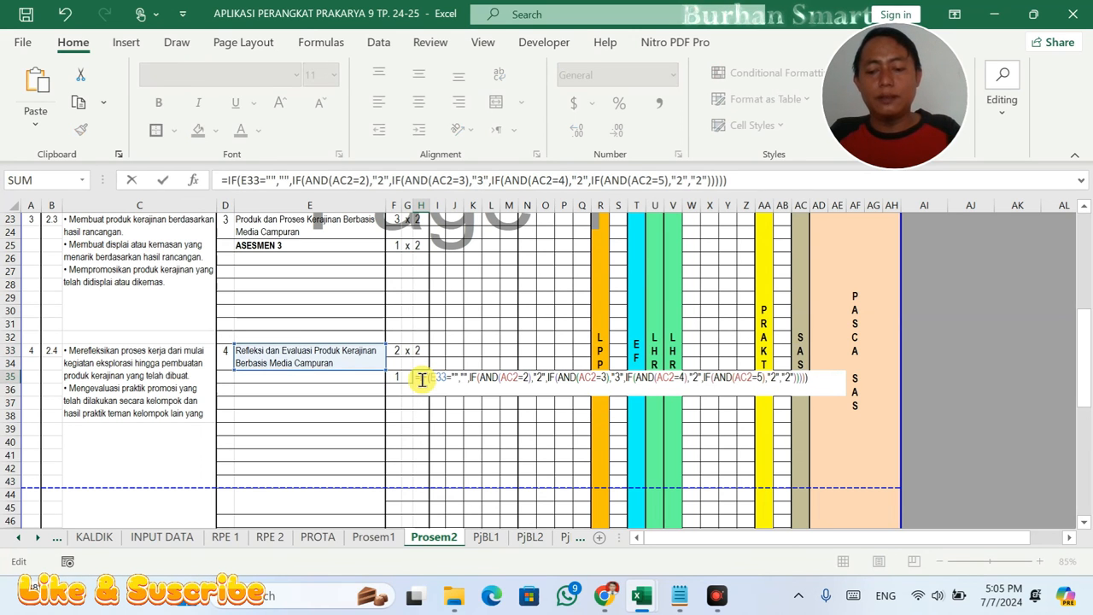
key(Return)
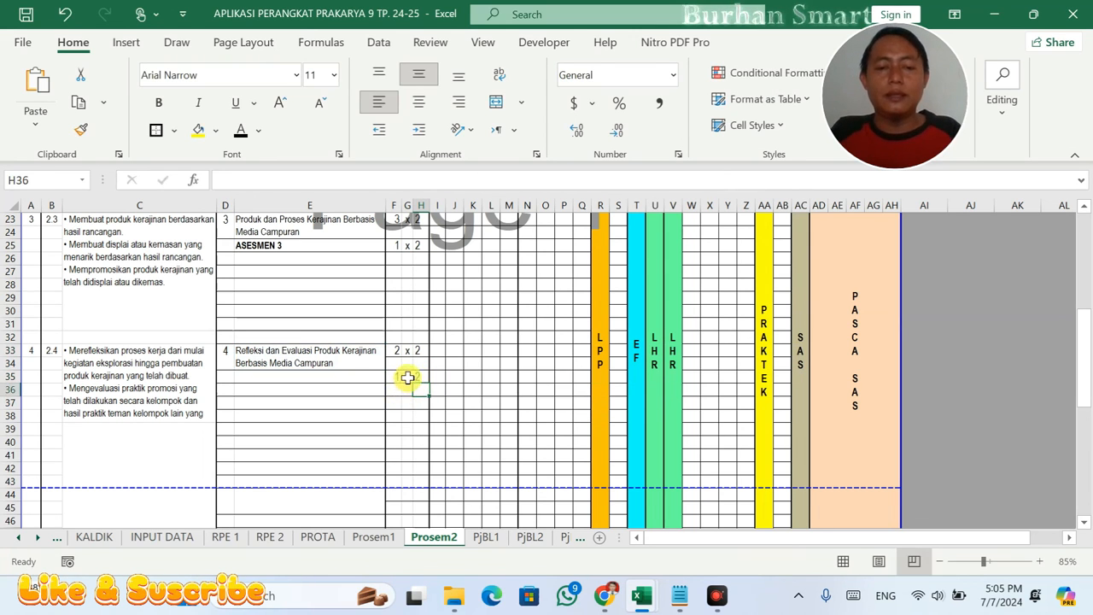
- Replace the formula in G35 with an exact copy of the G33 formula, =IF(Prosem2!E33="","",Prosem2!G10)
click(410, 354)
double_click(412, 355)
double_click(408, 351)
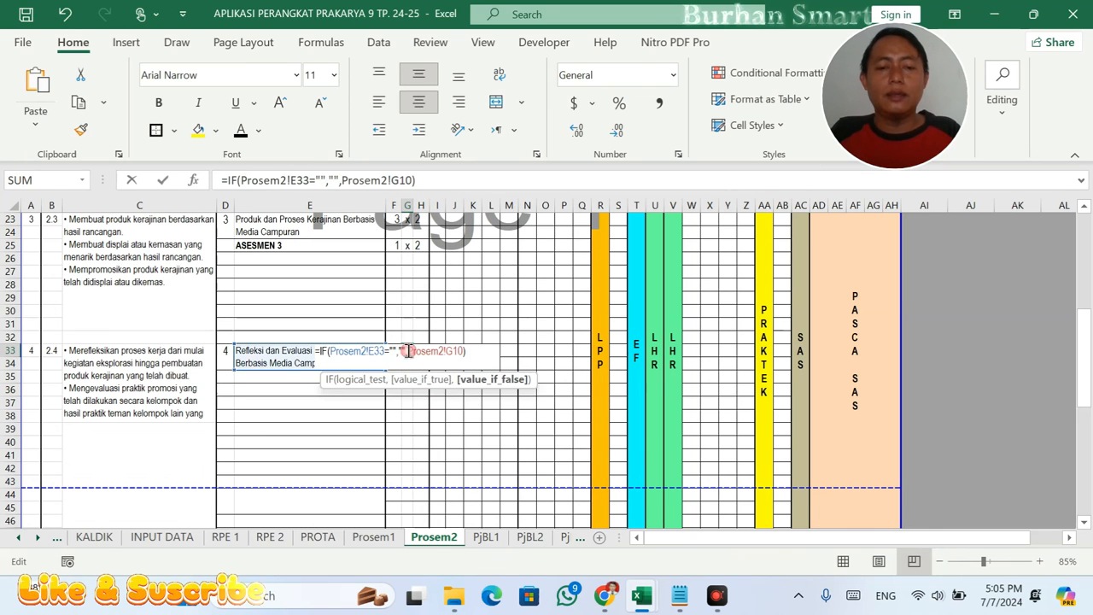
key(ctrl+a)
key(Escape)
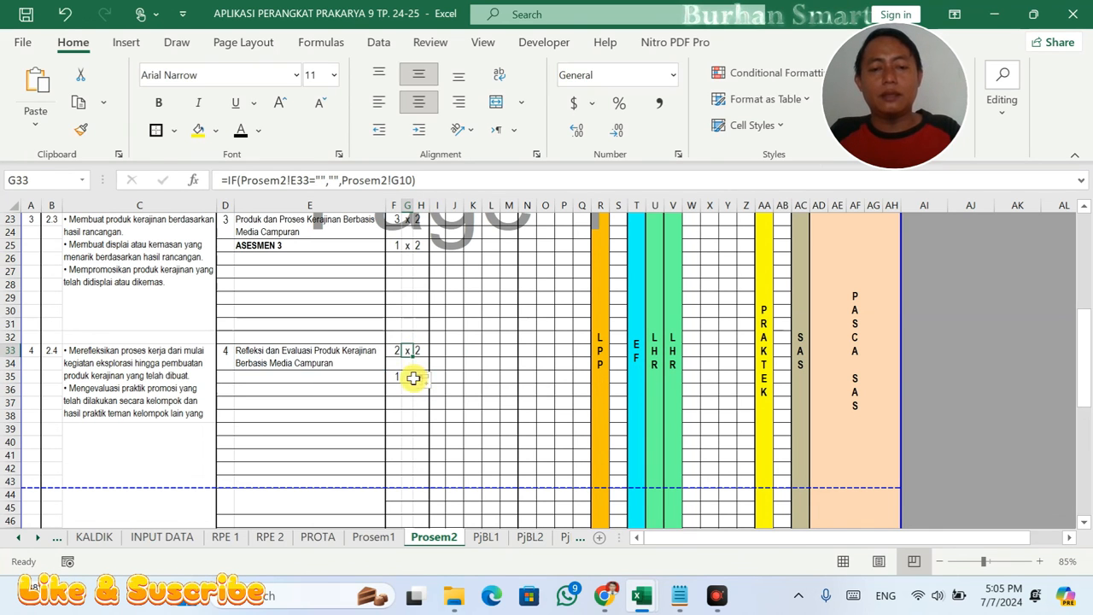
double_click(408, 377)
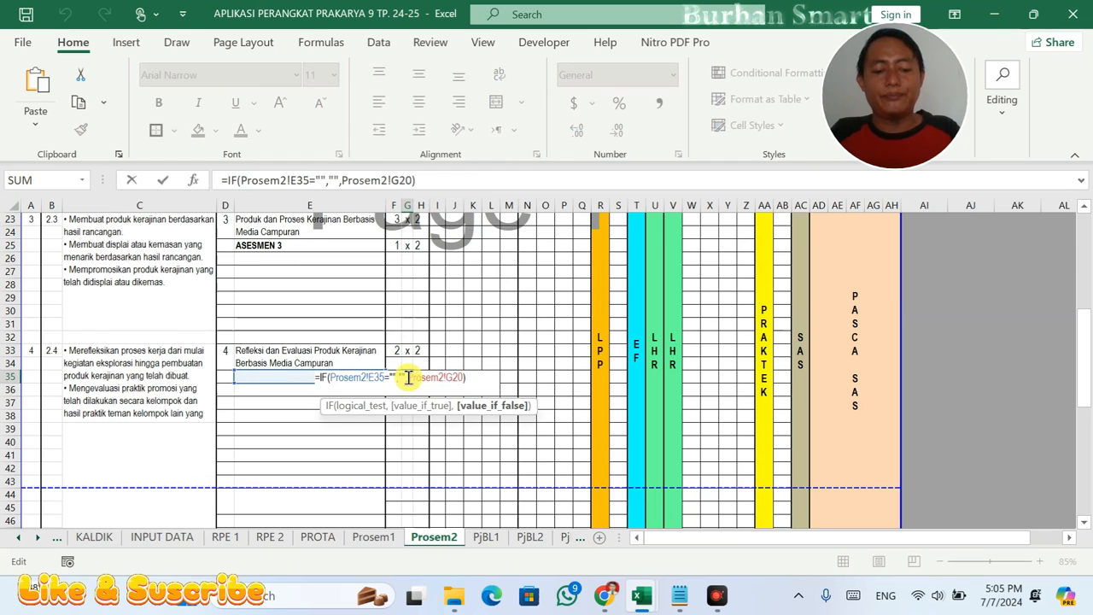
key(ctrl+a)
key(ctrl+v)
key(Return)
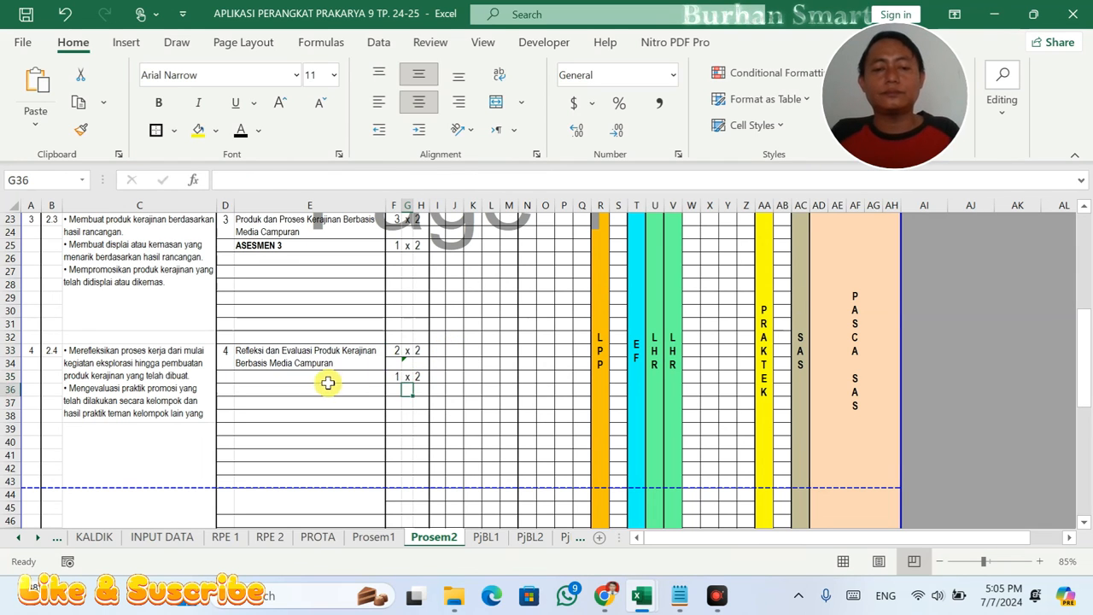
- Replace the formula in E35 with the E25 formula that refers to 'INPUT DATA'!G23, and format the cell bold
click(324, 379)
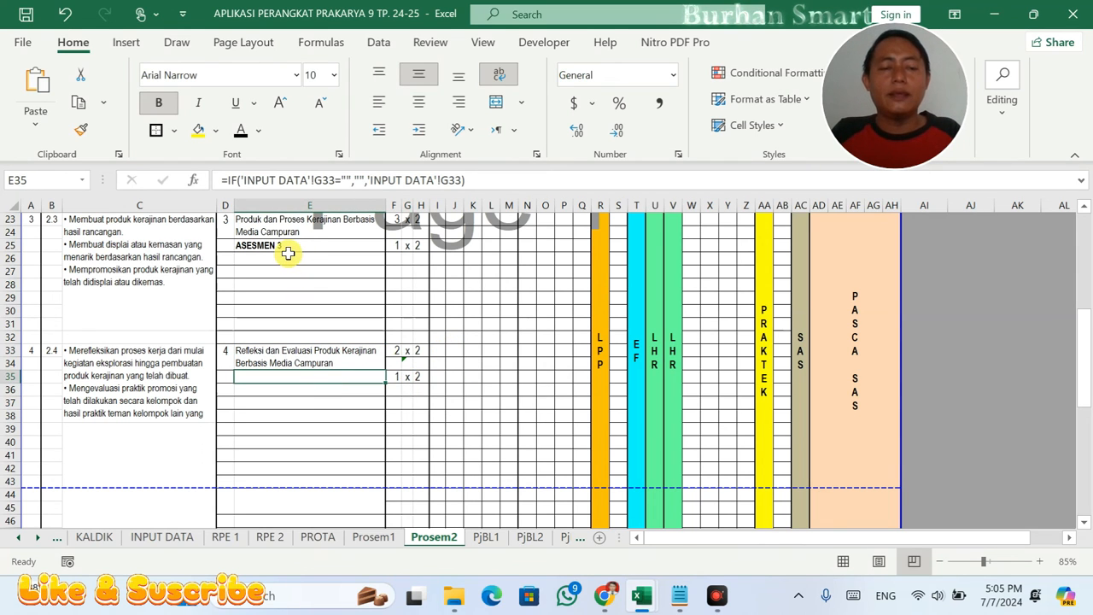
key(F2)
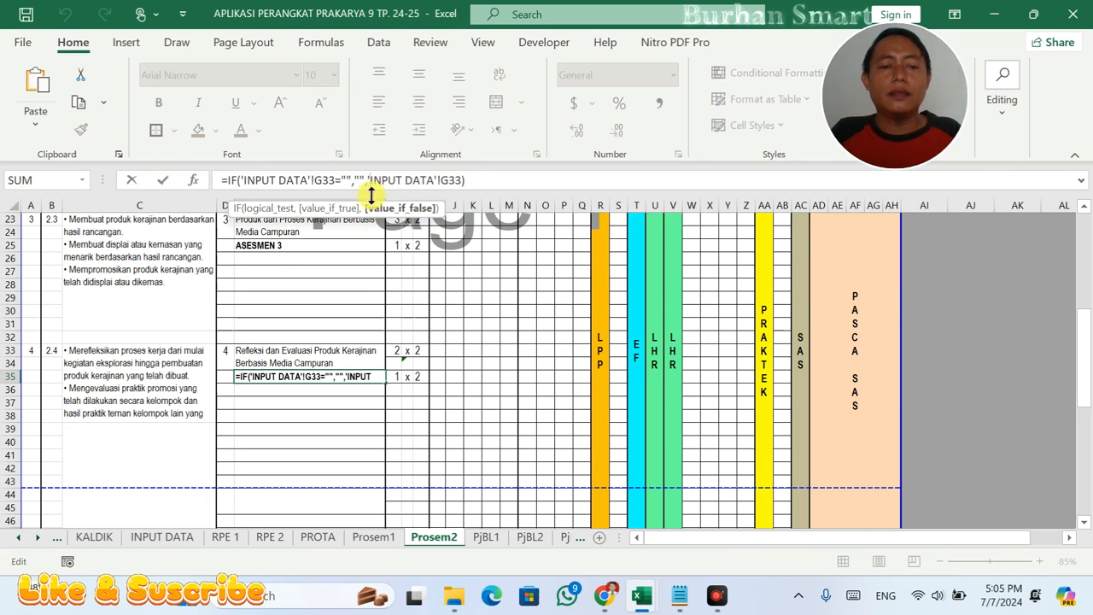
click(288, 249)
key(F2)
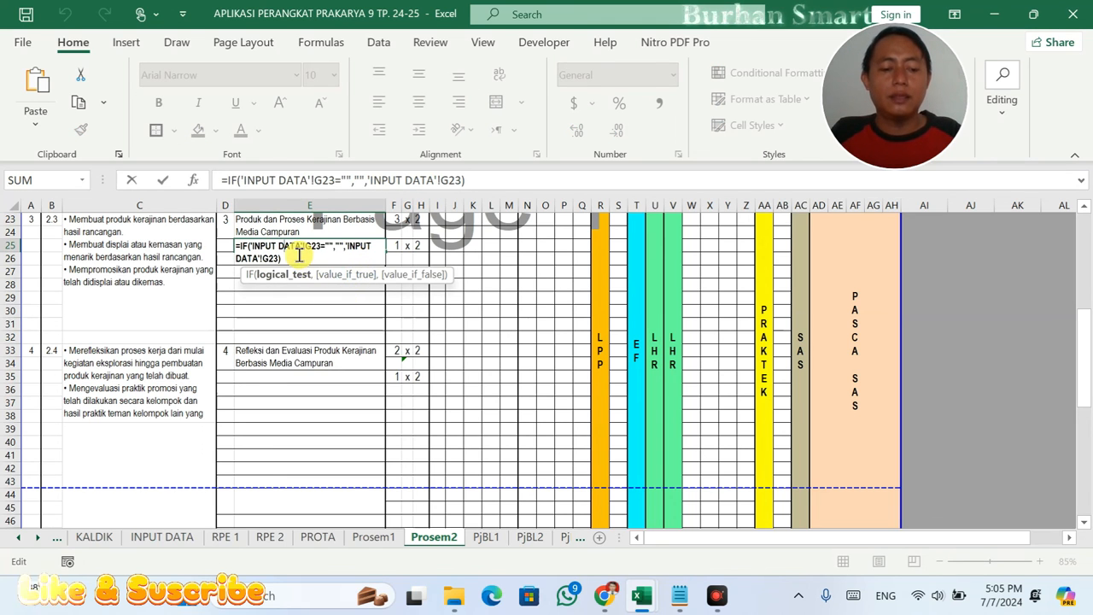
key(Escape)
click(320, 376)
key(F2)
key(Return)
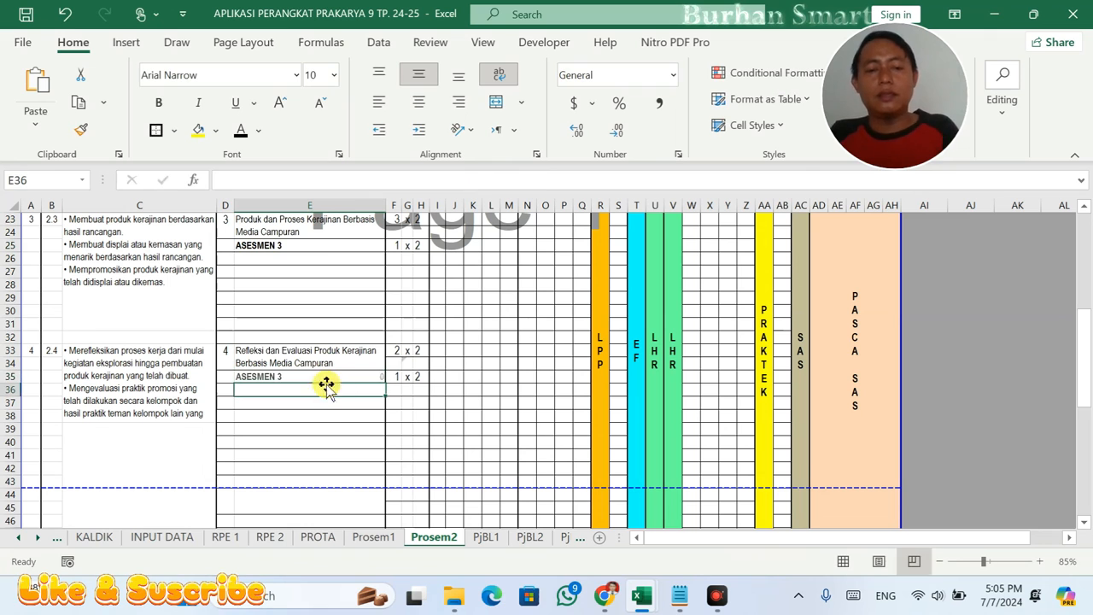
click(297, 375)
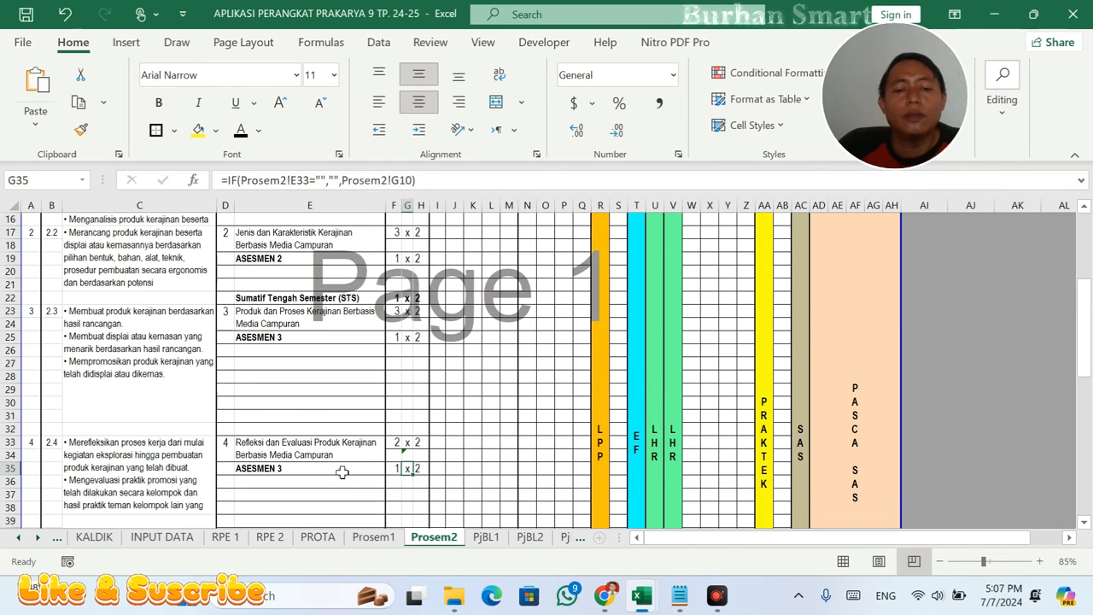
- Compare the E19 and E25 assessment formulas, and point both references in the E35 formula to 'INPUT DATA'!G24
click(340, 467)
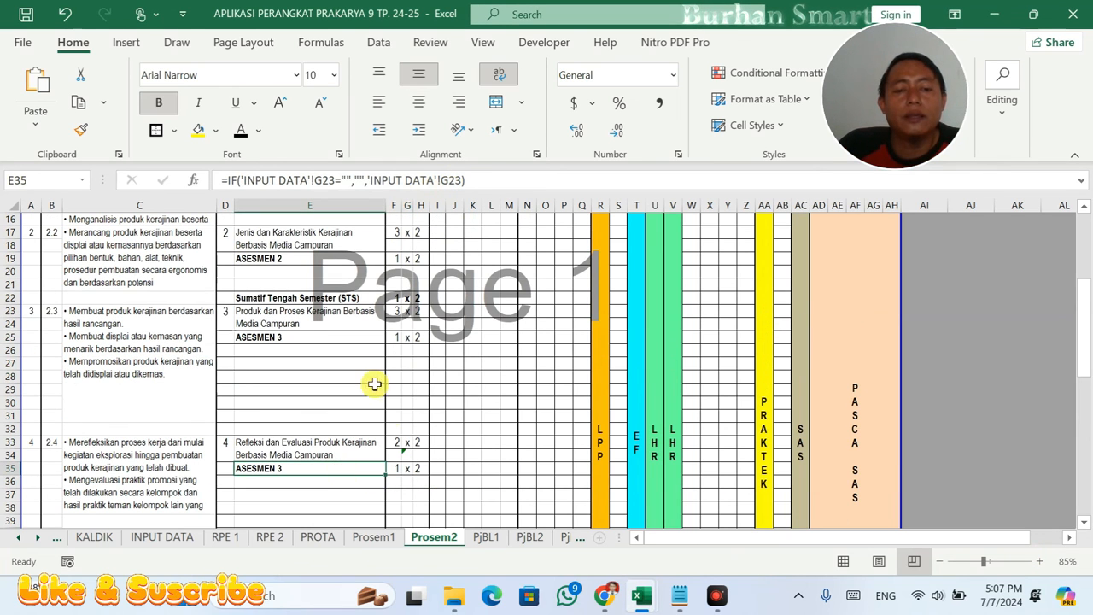
click(324, 340)
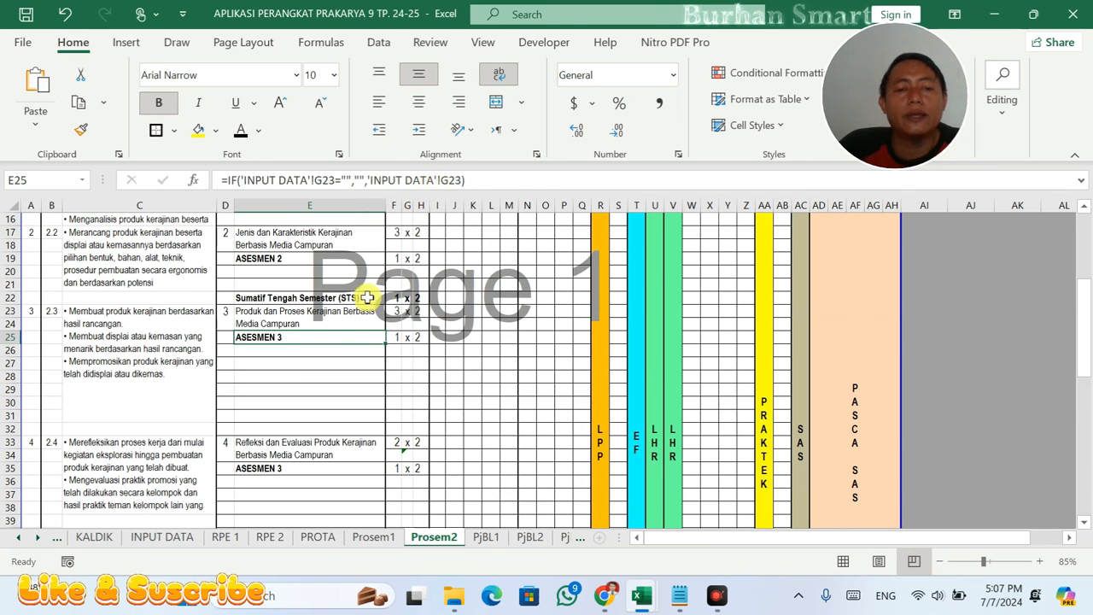
click(331, 257)
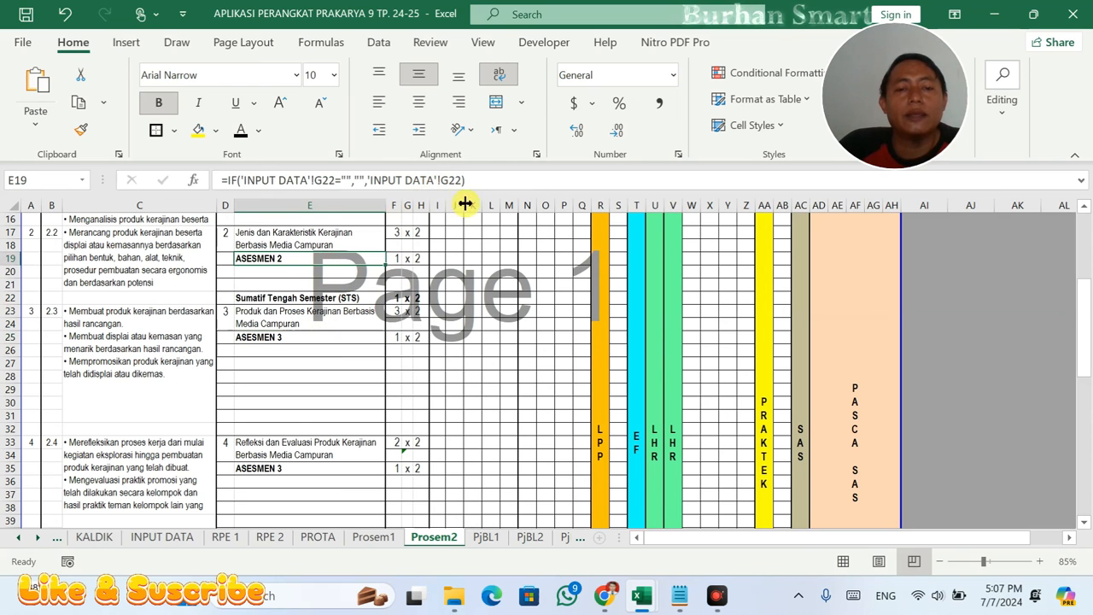
click(335, 469)
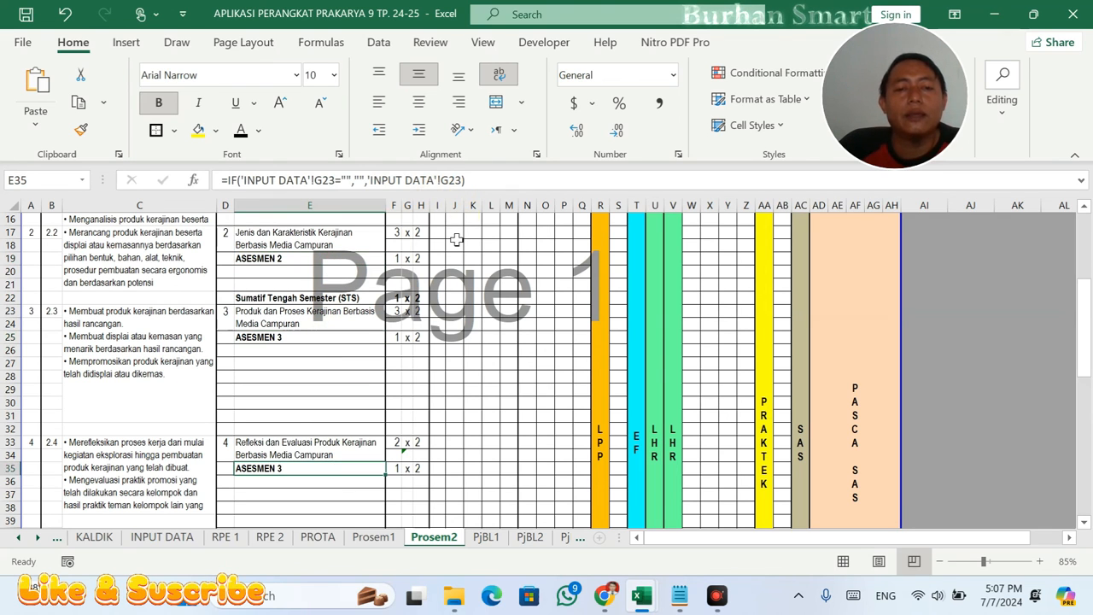
click(461, 176)
key(BackSpace)
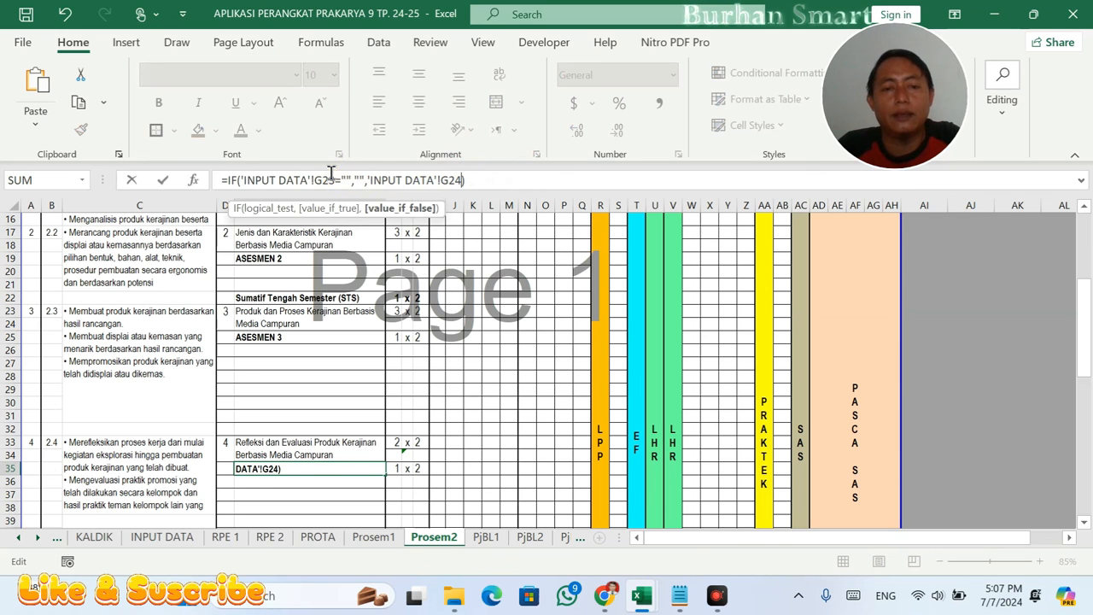
text(4)
click(331, 176)
key(Delete)
text(4)
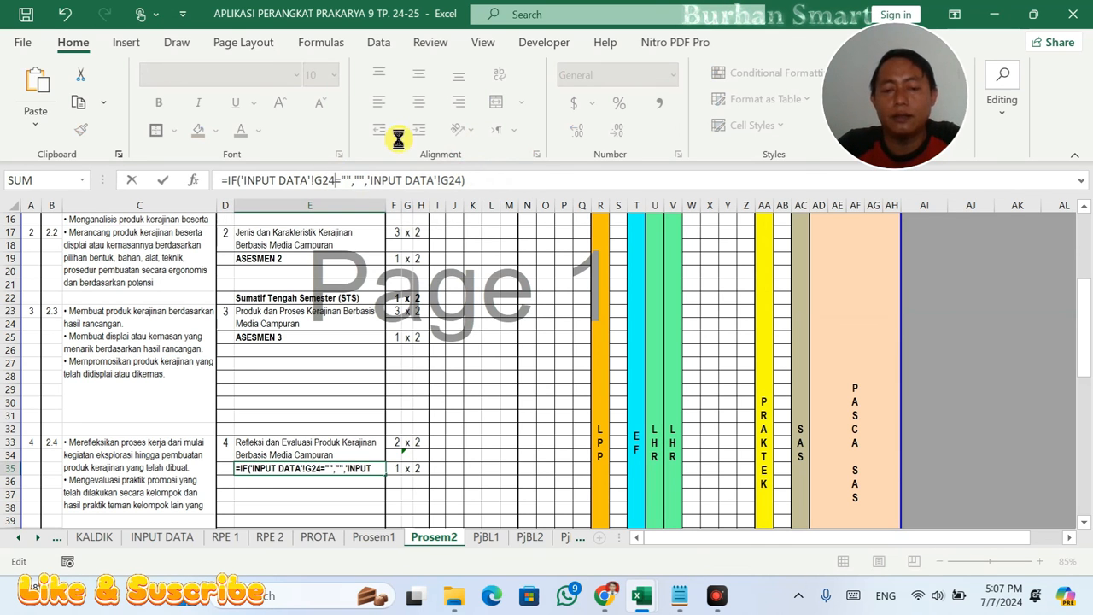
key(Return)
key(Up)
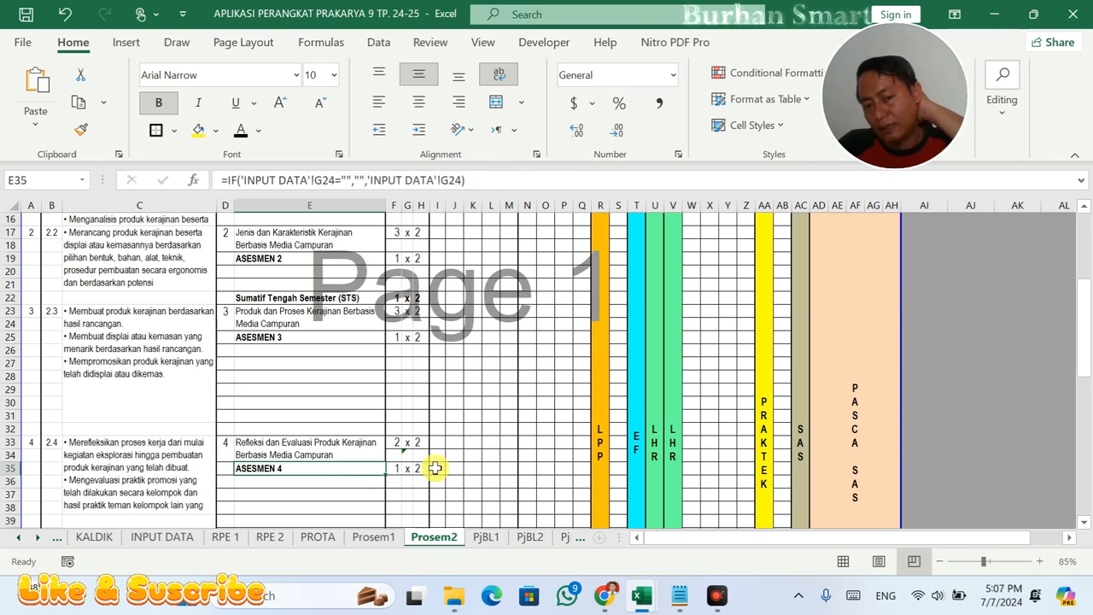
- Check the JUMLAH JAM PELAJARAN total in F60 against the hour allocation of material 4 in F33
scroll(474, 437, down, 10)
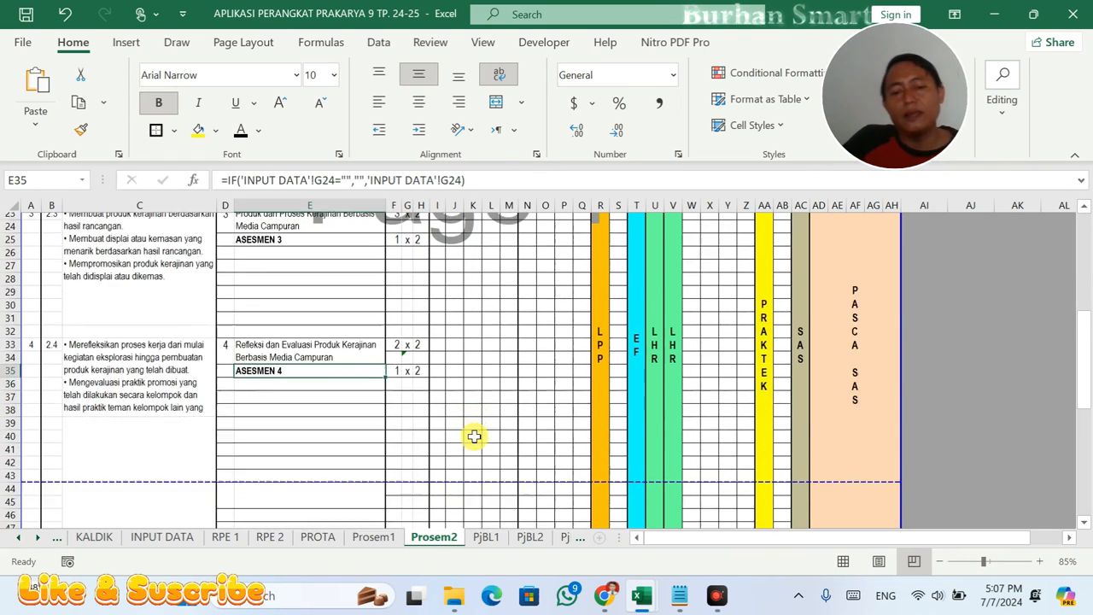
click(404, 399)
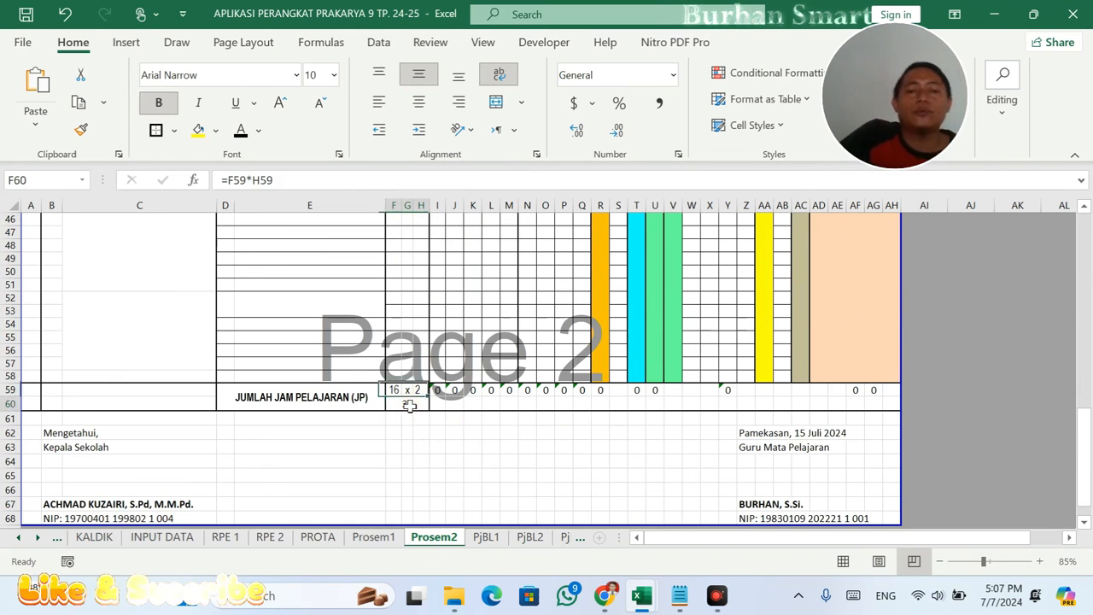
scroll(428, 390, up, 8)
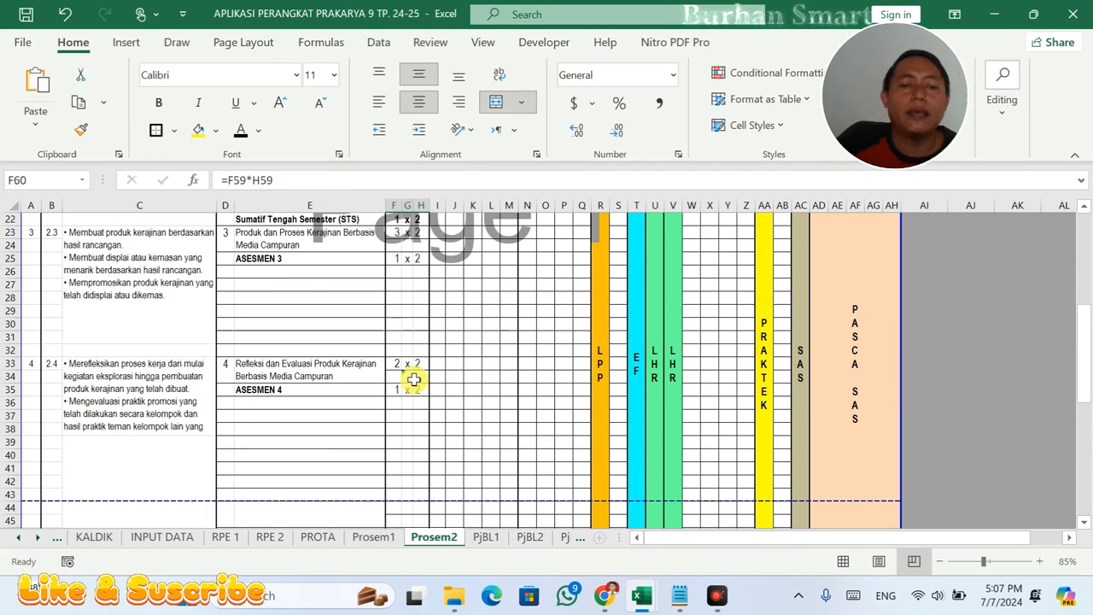
click(398, 363)
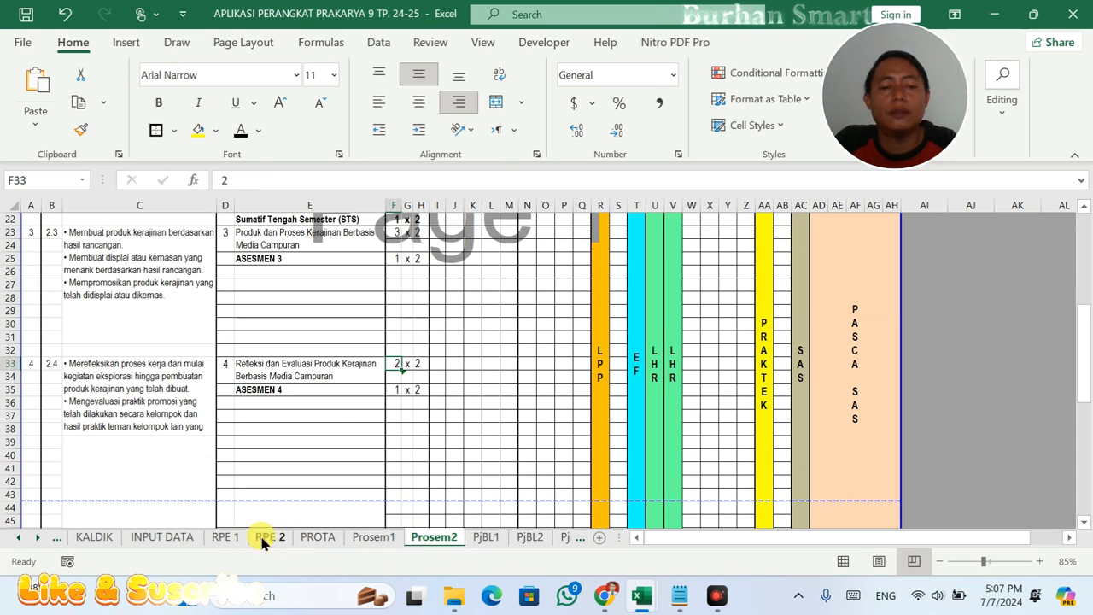
- Check the hours of topic 2.4 in INPUT DATA and PROTA, and set material 4's allocation in F33 of Prosem2 to 1
click(166, 538)
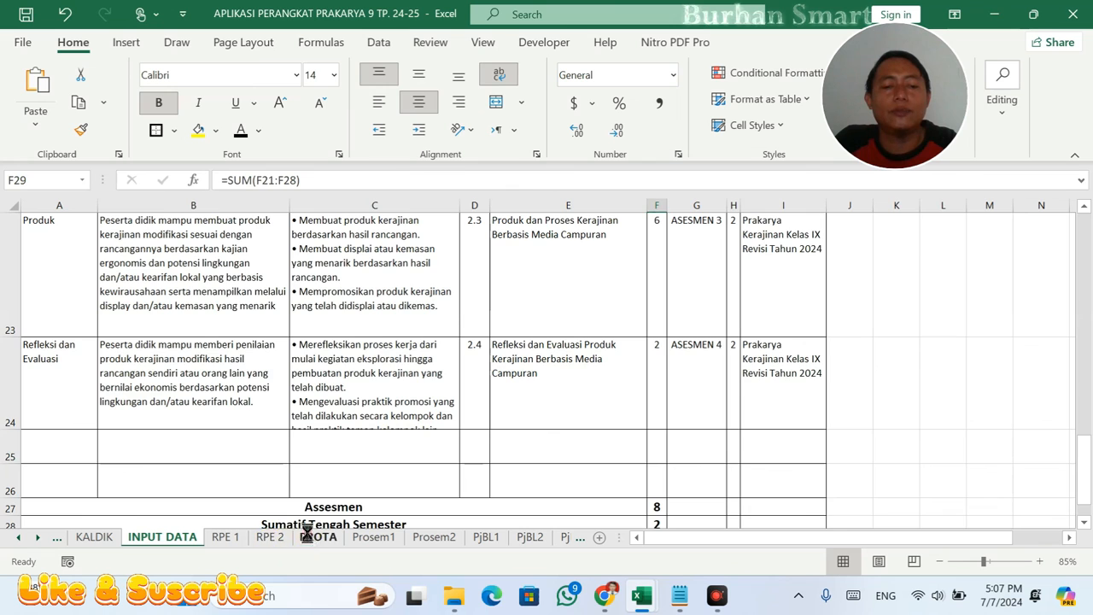
click(312, 541)
scroll(452, 481, down, 10)
click(497, 275)
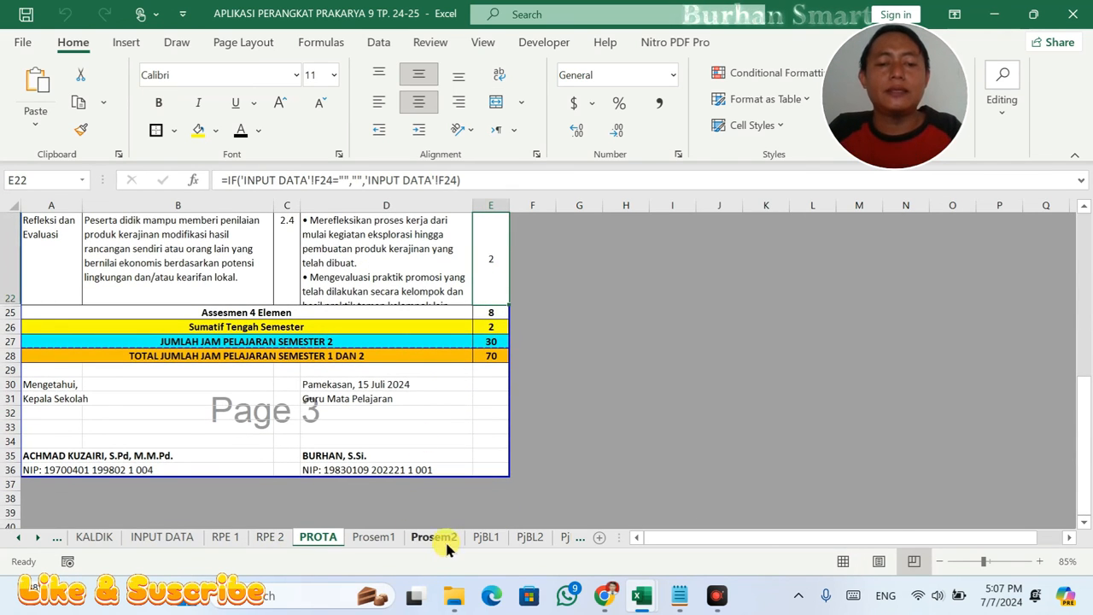
click(440, 540)
click(449, 377)
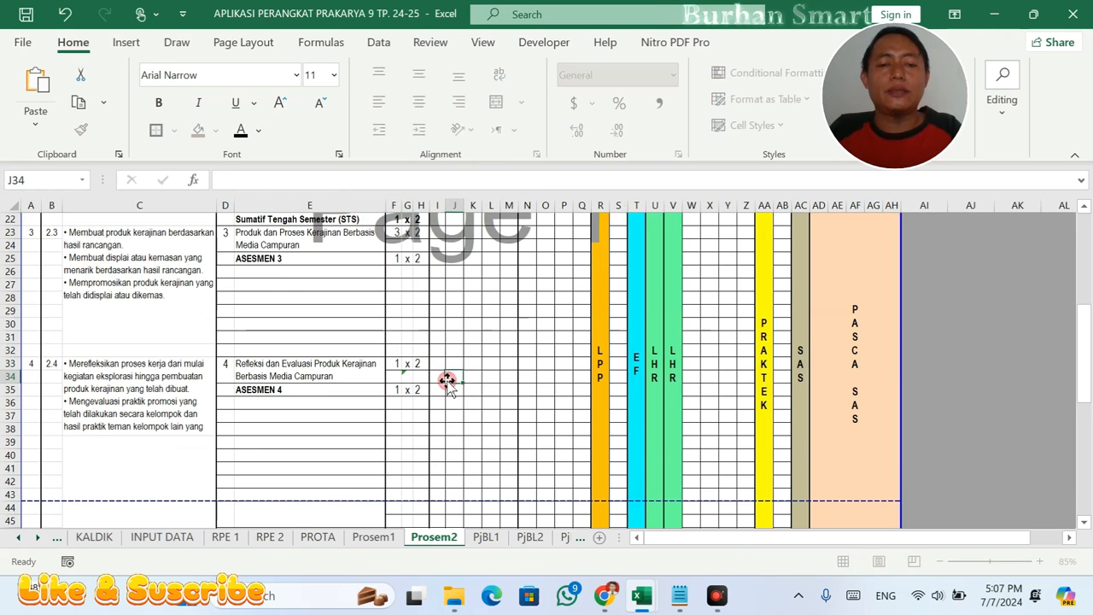
- Check the JUMLAH JAM PELAJARAN total in F60 and its formula below the material allocations in Prosem2
scroll(453, 471, down, 6)
click(398, 470)
click(420, 469)
click(410, 482)
scroll(486, 422, up, 8)
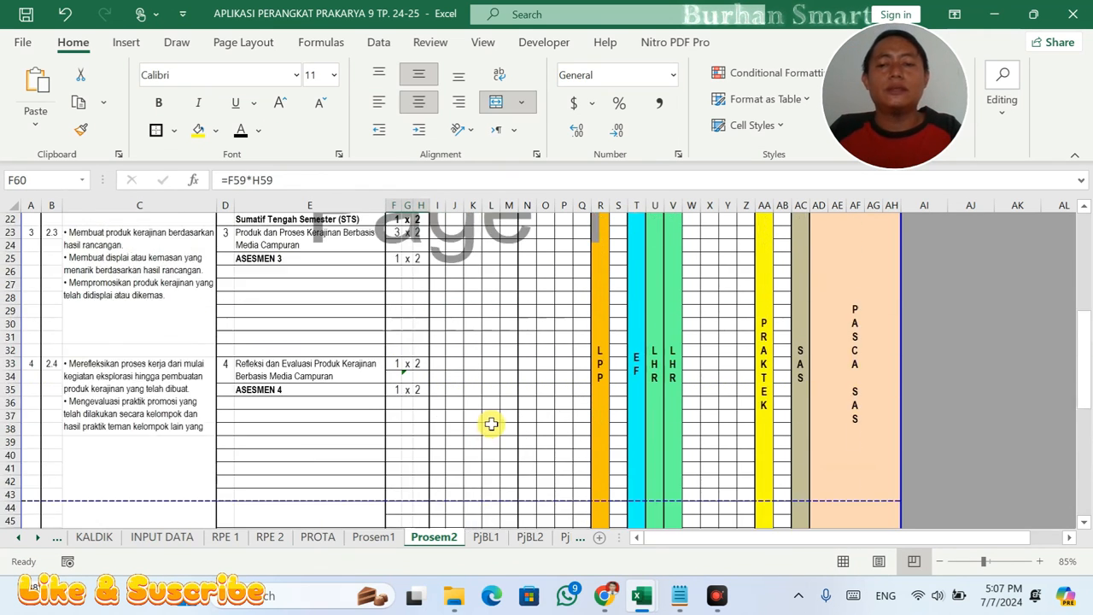
- Enter 2 hours for material 1 in weeks 1 to 3 (I10:K10) and 2 hours for ASESMEN 1 in week 4 (L12)
ctrl+scroll(487, 402, up, 1)
scroll(483, 395, up, 5)
scroll(484, 395, down, 2)
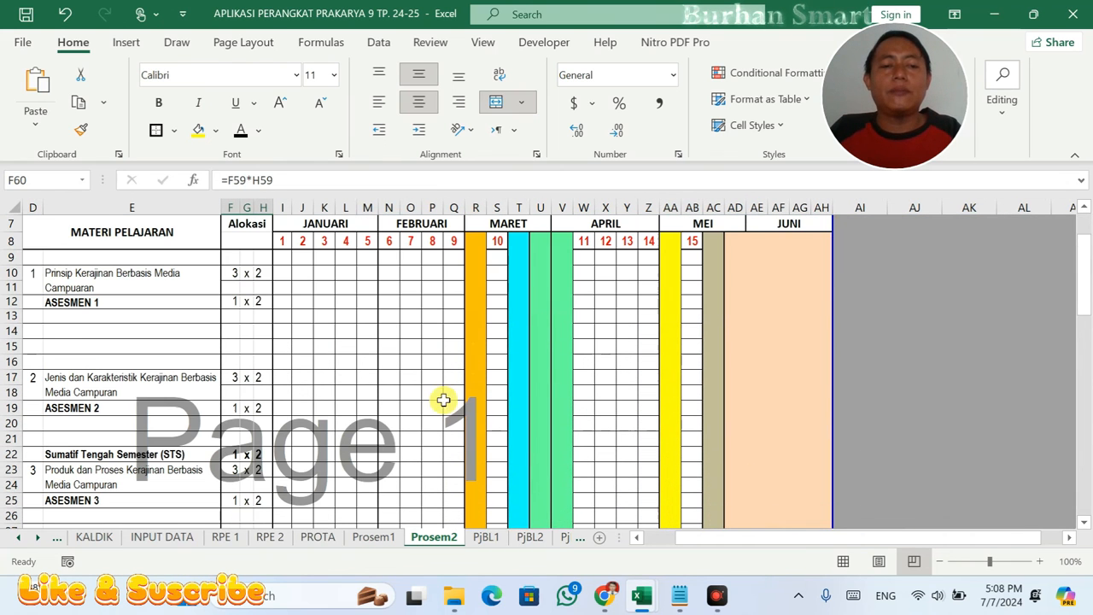
click(288, 271)
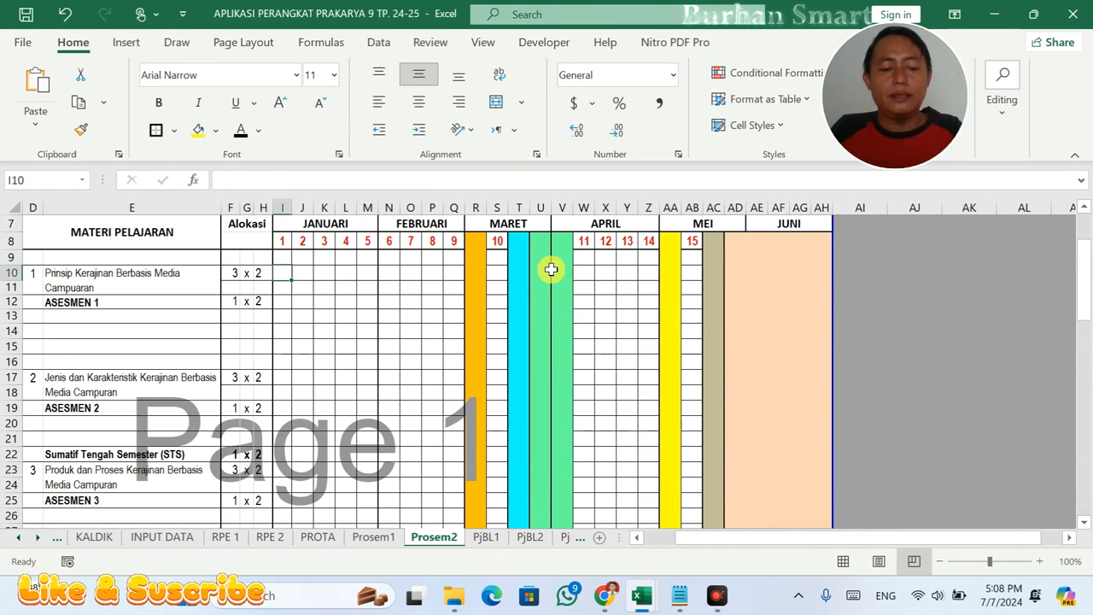
text(2)
key(Right)
text(2)
key(Right)
text(2)
key(Right)
key(Down)
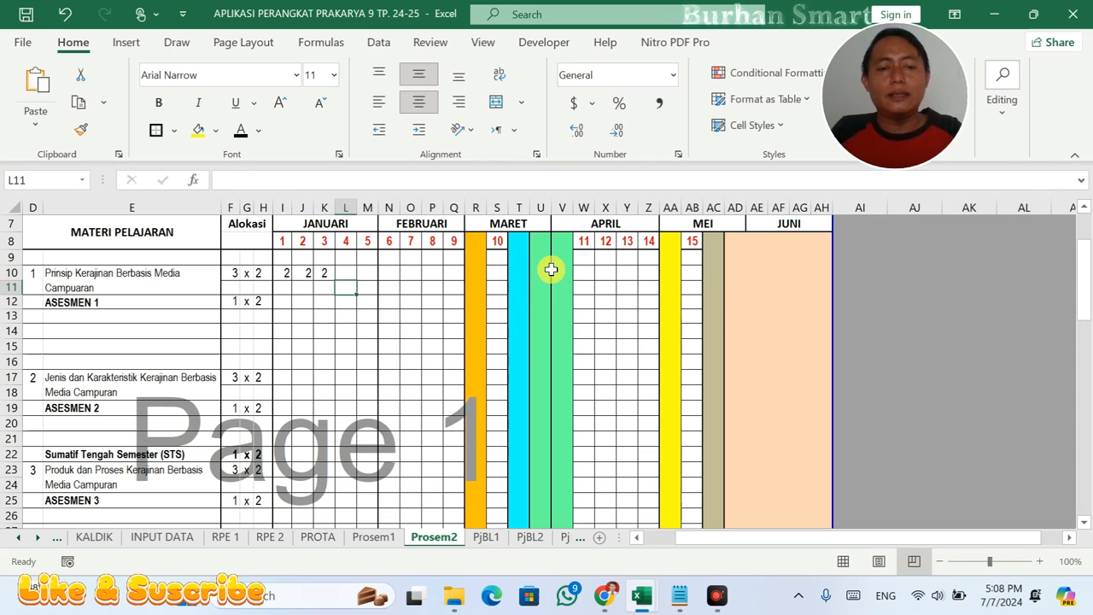
text(2)
key(Right)
- Enter 2 hours for material 2 in each of weeks 5 to 7 (M17:O17), leaving week 8 of that row empty
key(Down)
key(Down)
key(Down)
key(Down)
key(Down)
text(2)
key(Right)
text(2)
key(Right)
text(2)
key(Right)
text(2)
key(Right)
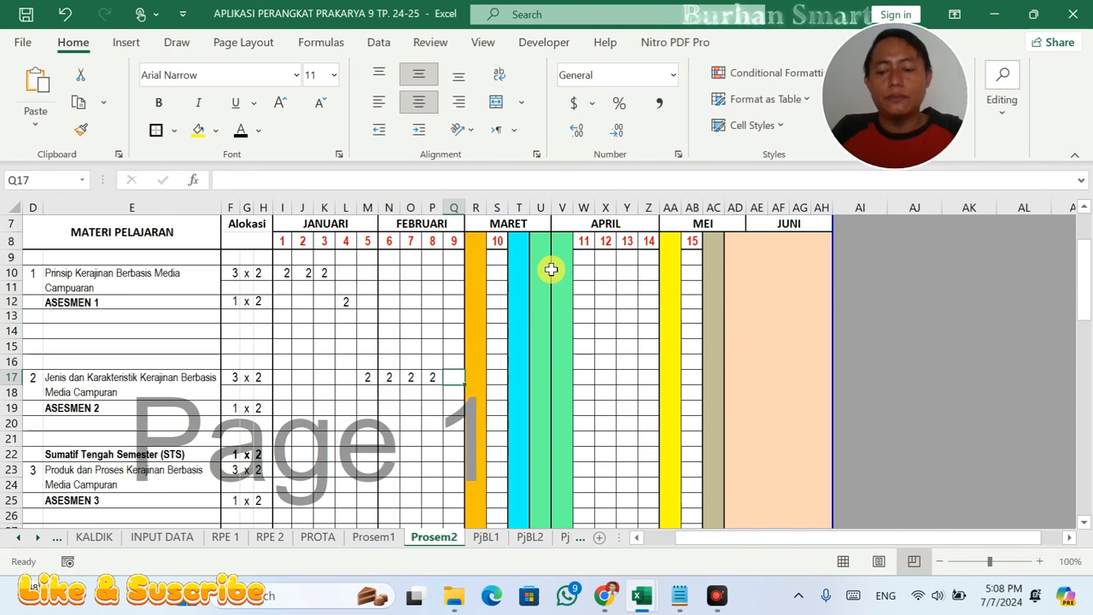
key(Delete)
- Enter 2 hours for ASESMEN 2 in week 8 (P19) and 2 hours for Sumatif Tengah Semester in week 9 (Q22)
key(Down)
key(Down)
text(2)
key(Down)
key(Down)
key(Down)
key(Down)
key(Up)
key(Right)
text(2)
- Enter 2 hours for material 3 in each of weeks 10, 11 and 12 (S23, W23 and X23), skipping the coloured non-teaching columns
key(Right)
key(Right)
text(2)
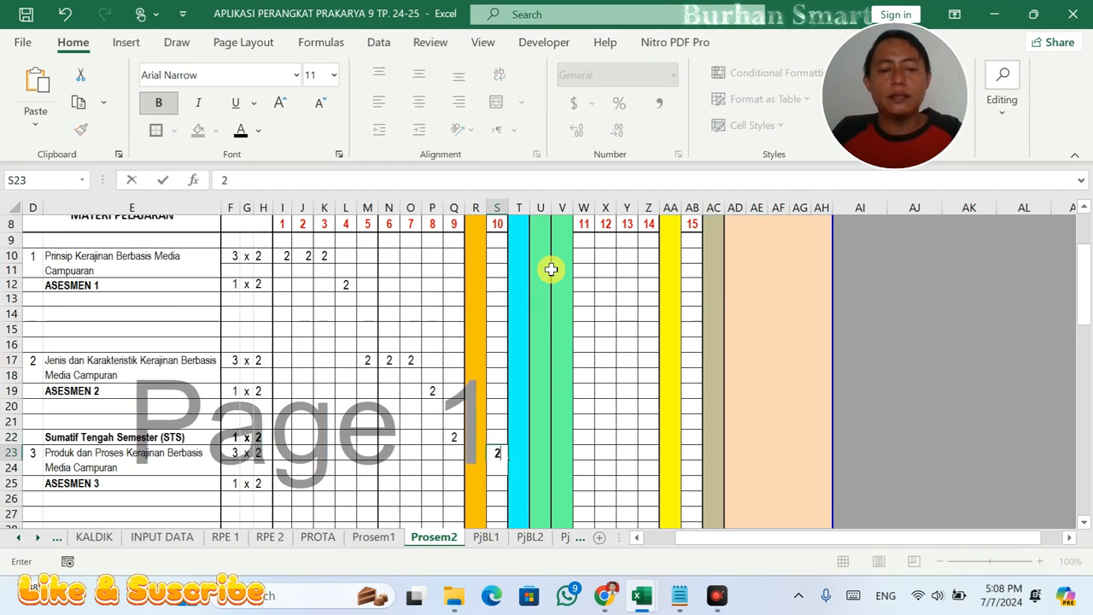
key(Right)
key(Right)
key(Right)
key(Right)
text(2)
key(Right)
text(2)
key(Right)
text(2)
key(Return)
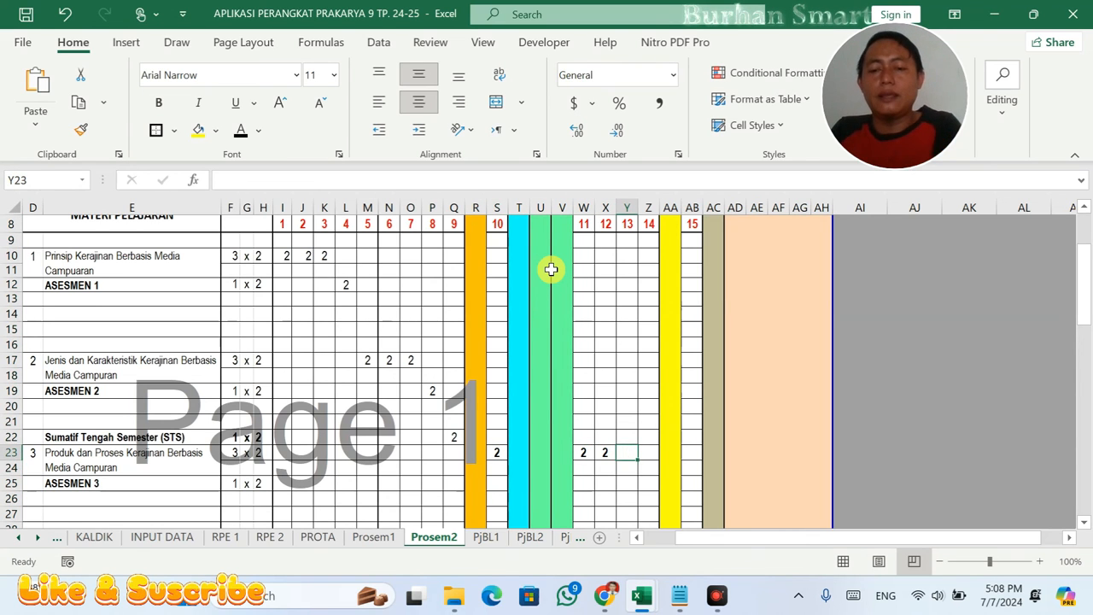
- Enter 2 hours for ASESMEN 3 in week 13 (Y25)
key(Down)
text(2)
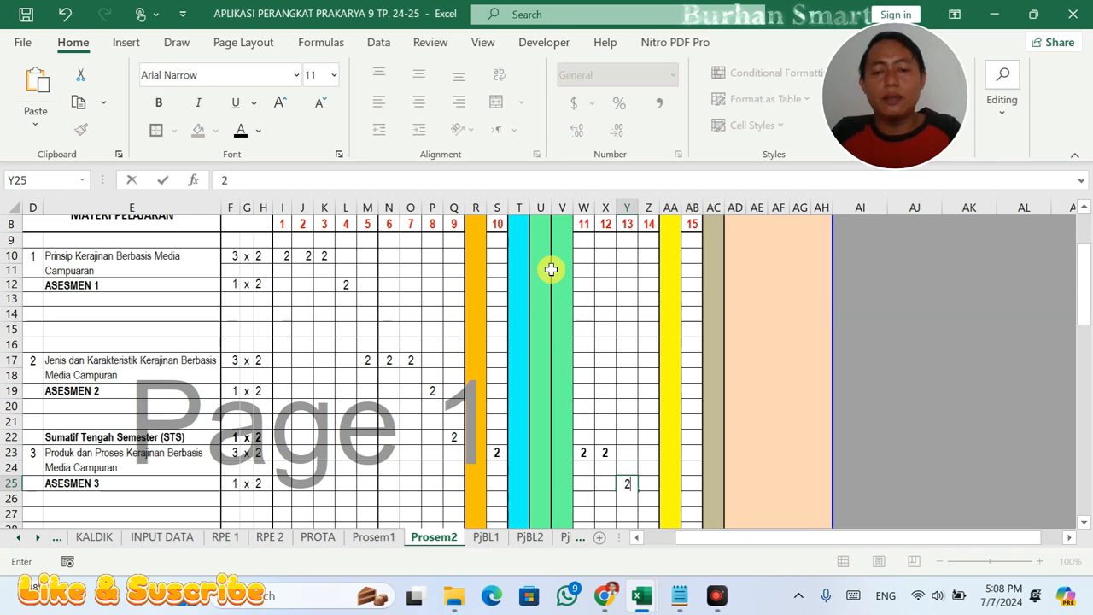
key(Return)
- Enter 2 hours for material 4 in week 14 (Z33) and 2 hours for ASESMEN 4 in week 15 (AB35)
key(Right)
key(Down)
key(Down)
key(Down)
key(Down)
key(Down)
key(Down)
key(Down)
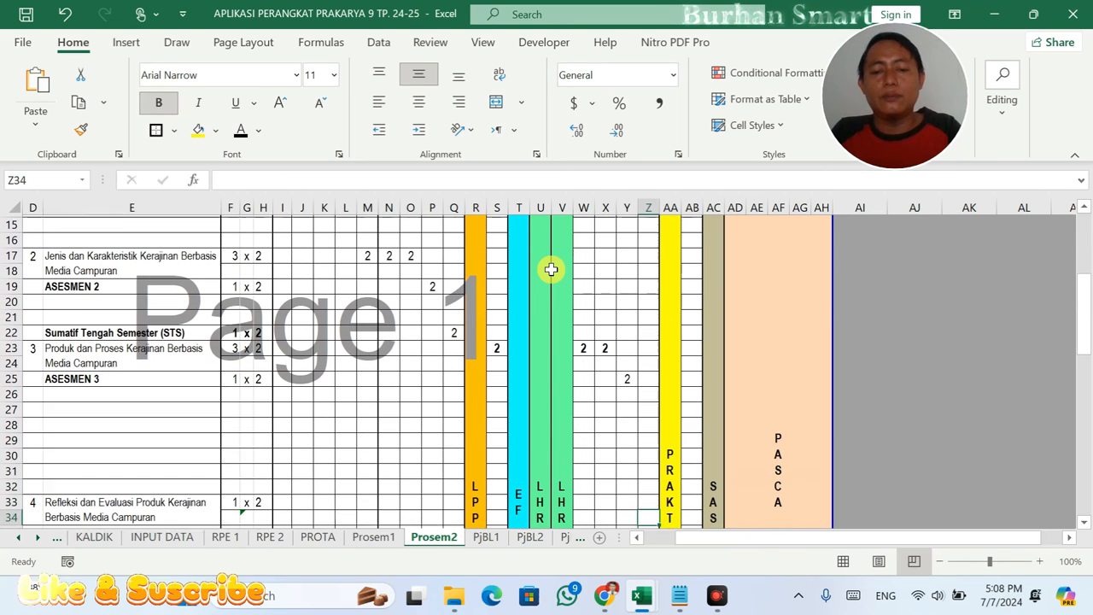
text(2)
key(Return)
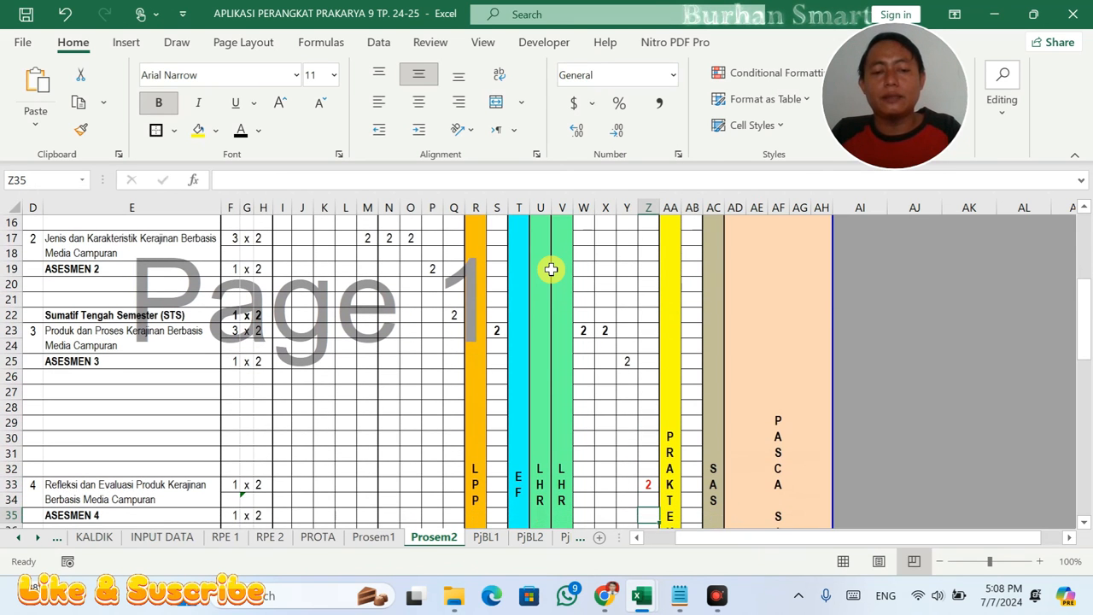
key(Right)
key(Right)
text(2)
click(630, 407)
- Remove the bold formatting from the hour entries in W23:Z34 and set the red entries in Z33 and AB35 to black
drag(584, 331, 650, 504)
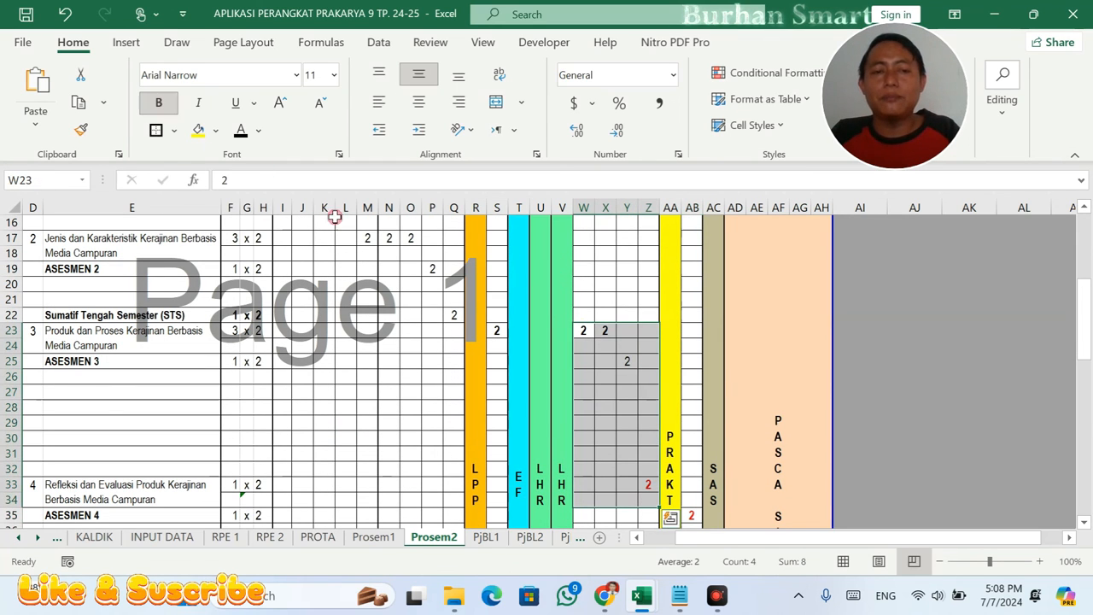
click(162, 104)
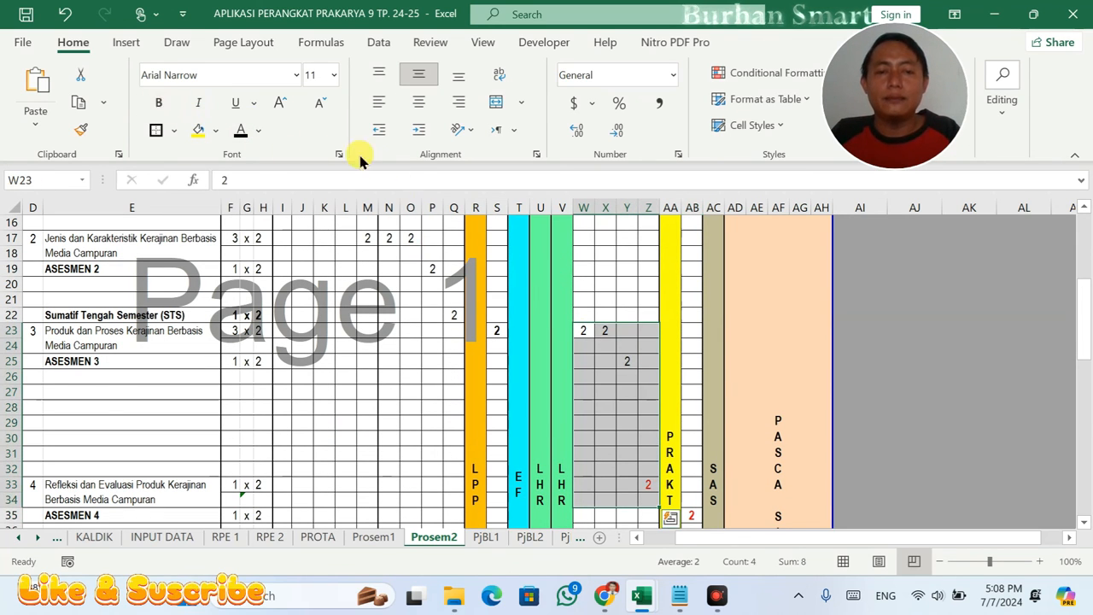
click(691, 515)
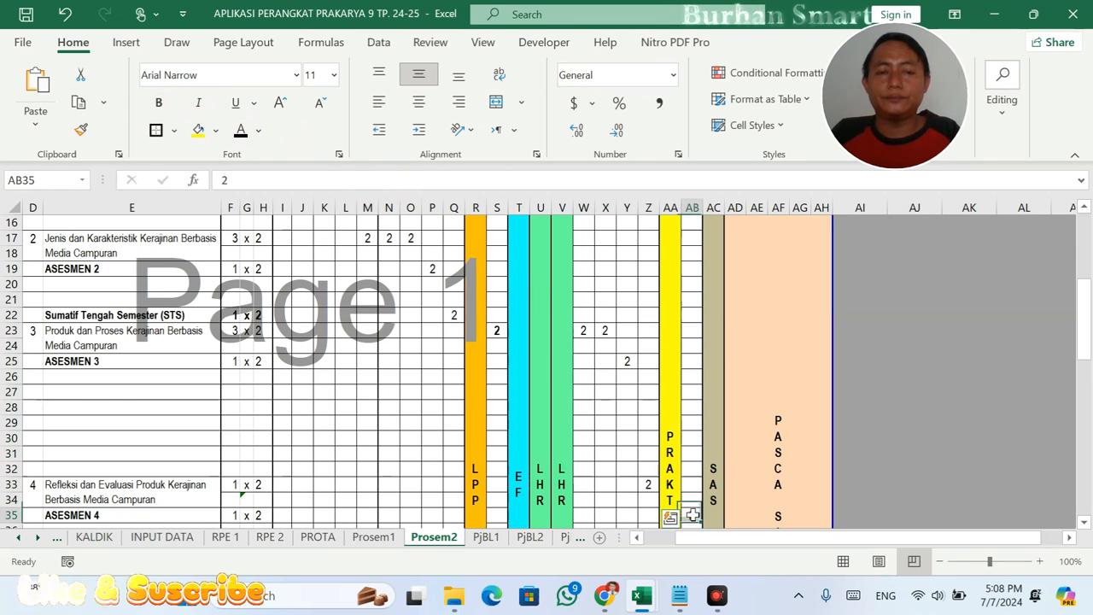
click(497, 334)
click(601, 298)
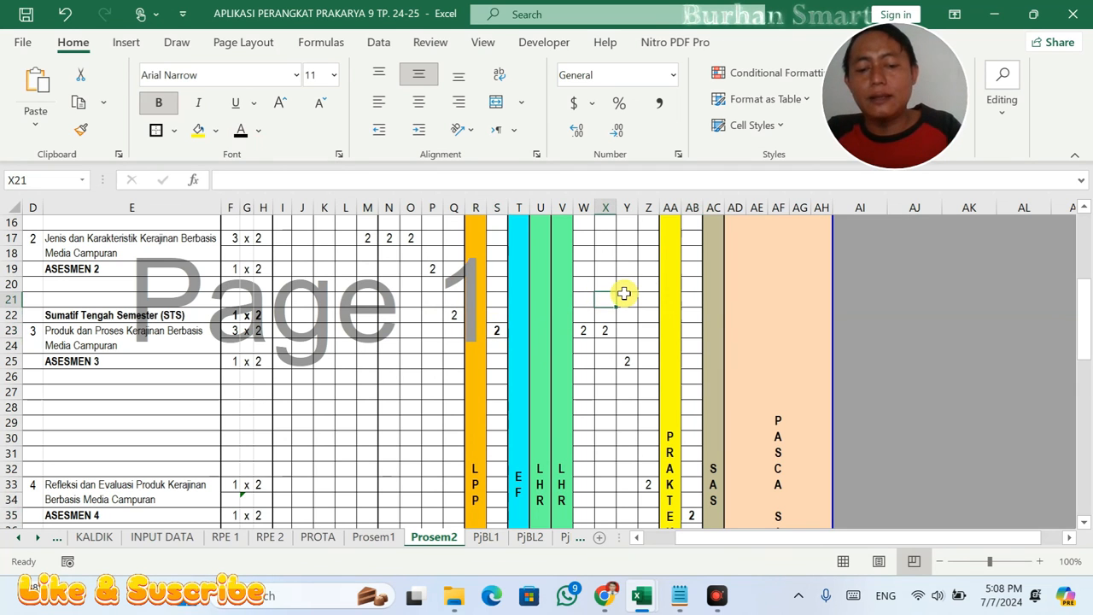
text(2)
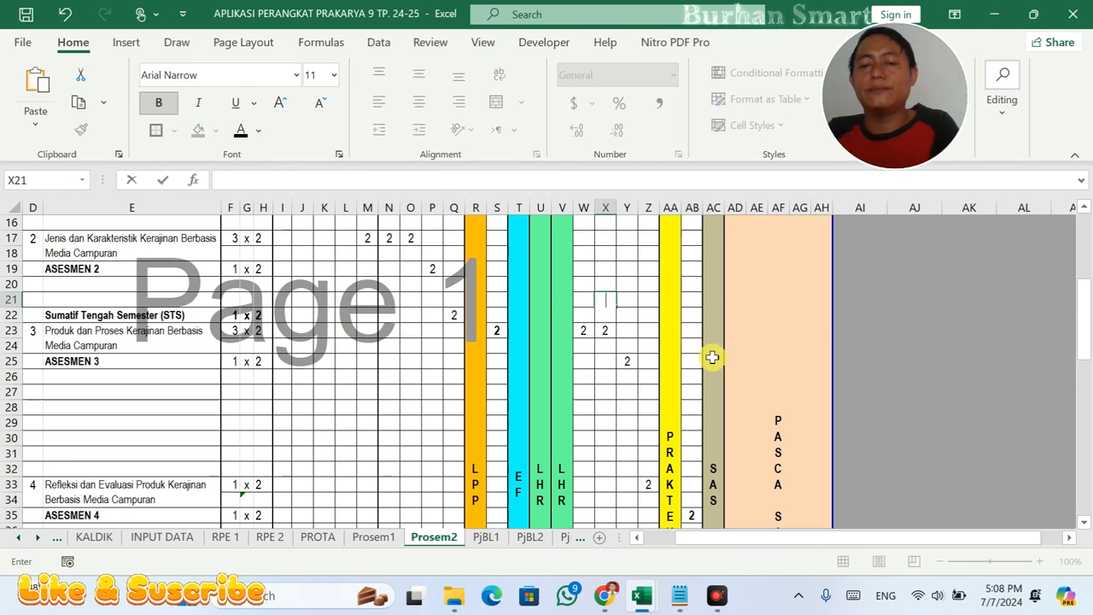
click(672, 360)
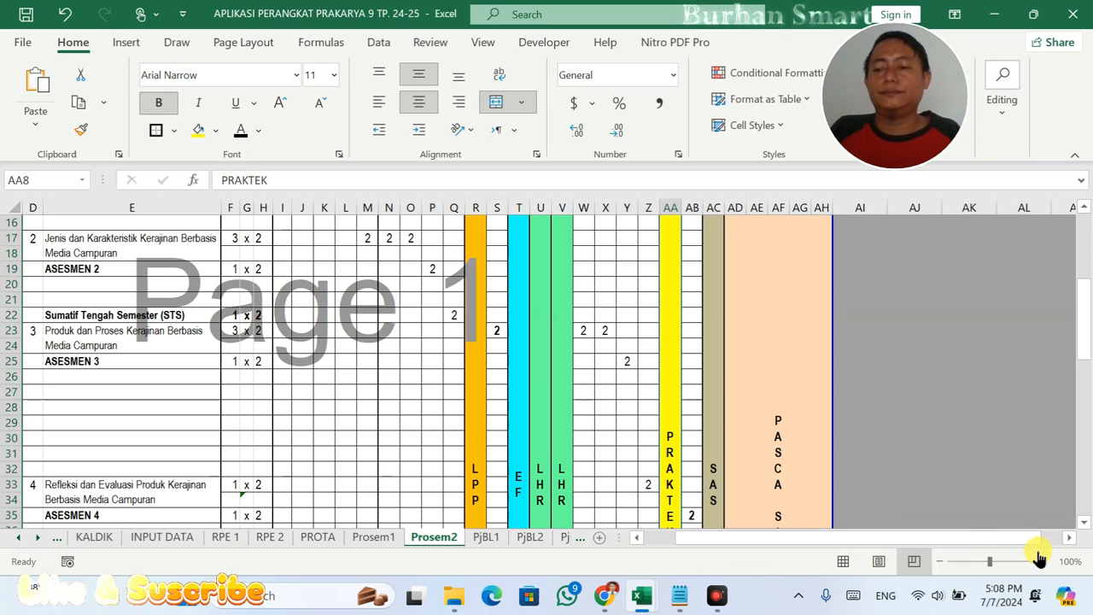
- Review the distributed hours across the Prosem2 weeks, and open the KALDIK calendar to examine the even-semester months
scroll(700, 420, up, 5)
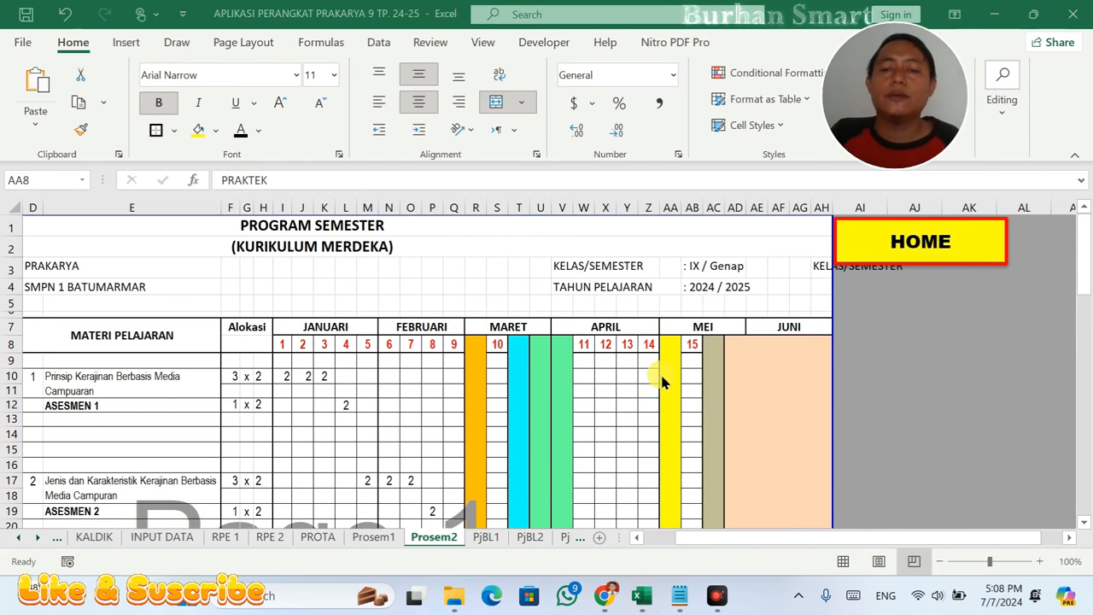
scroll(665, 371, down, 2)
scroll(664, 372, down, 4)
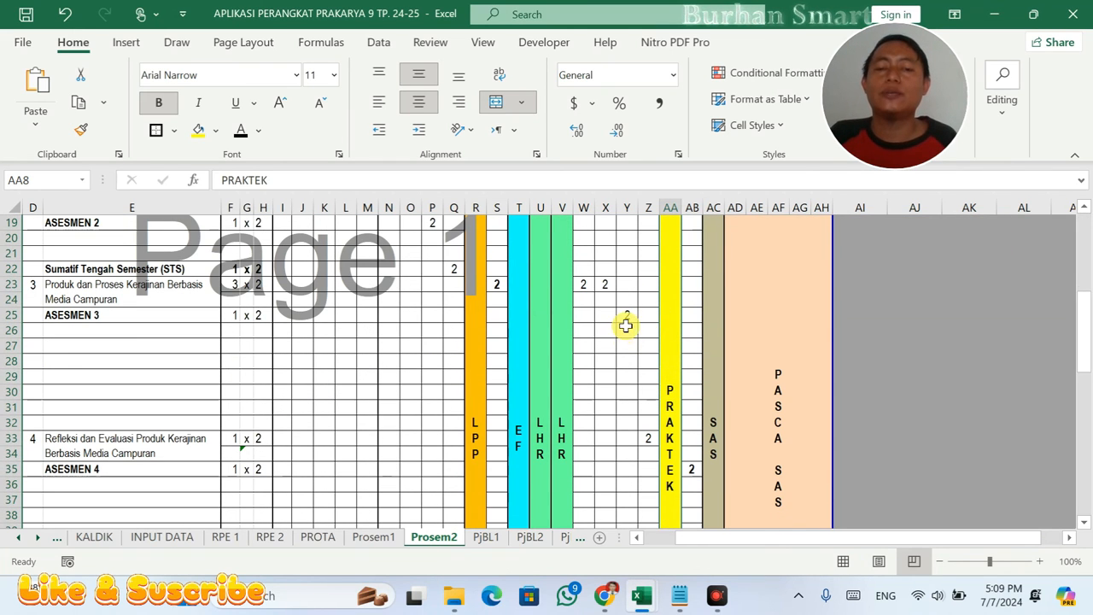
click(94, 537)
scroll(435, 402, up, 4)
scroll(434, 403, down, 1)
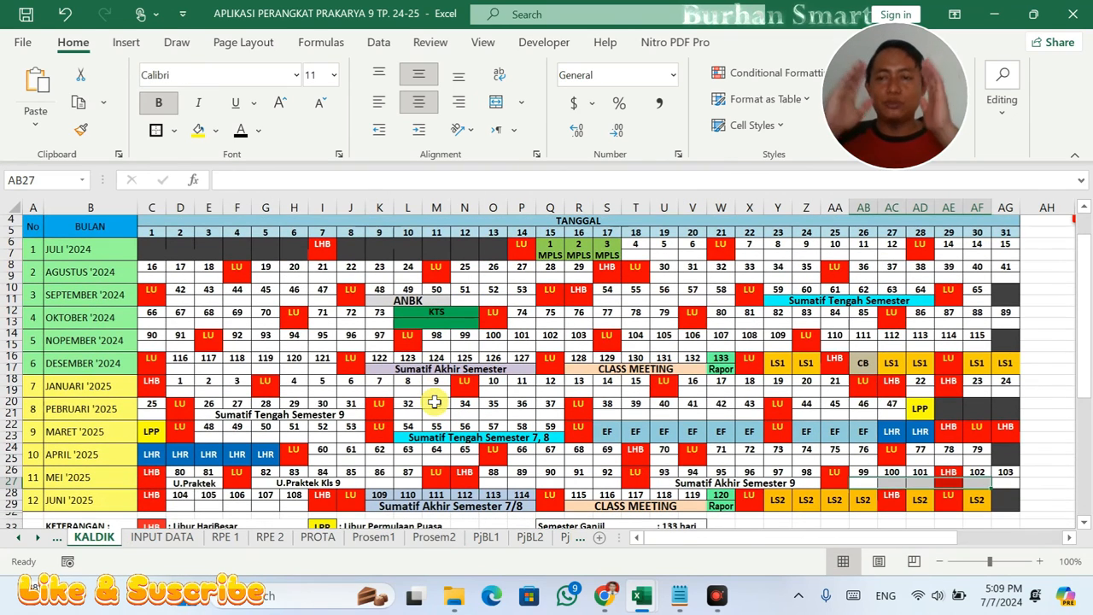